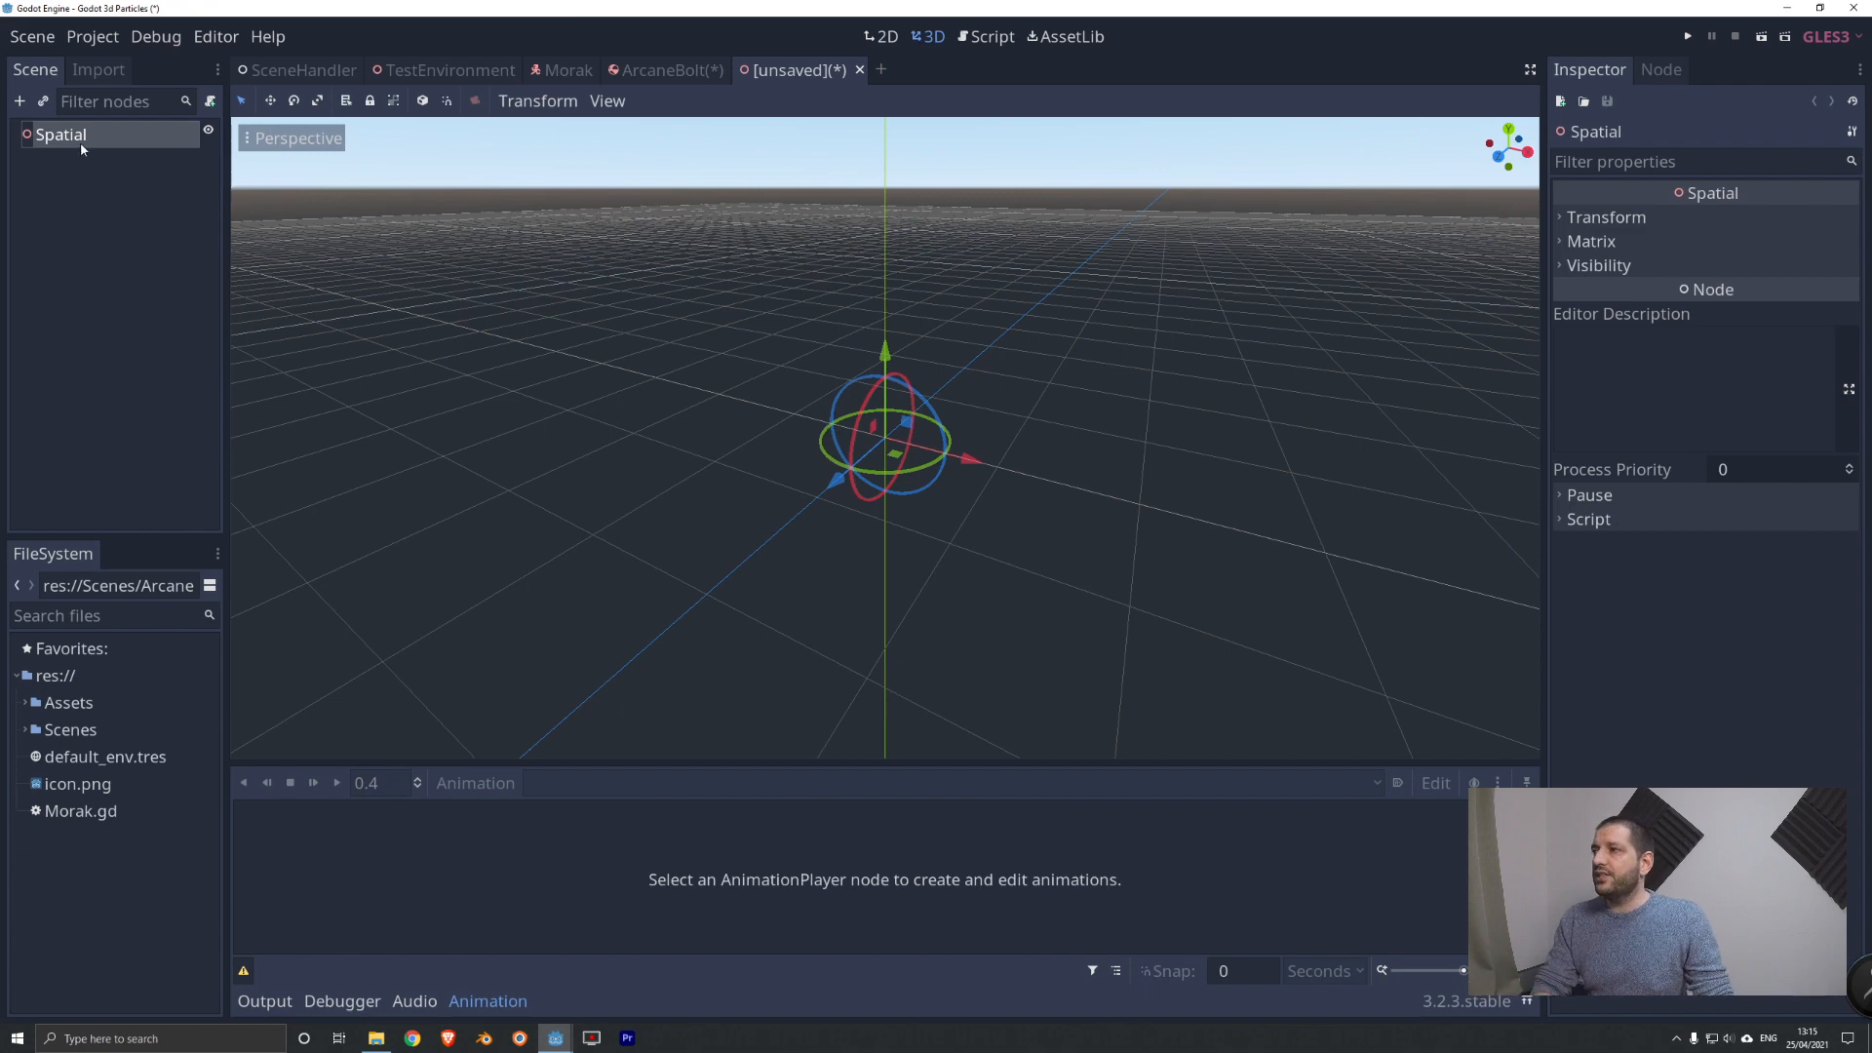
# Change the type of the Spatial root node to RigidBody.
pyautogui.rightClick(65, 137)
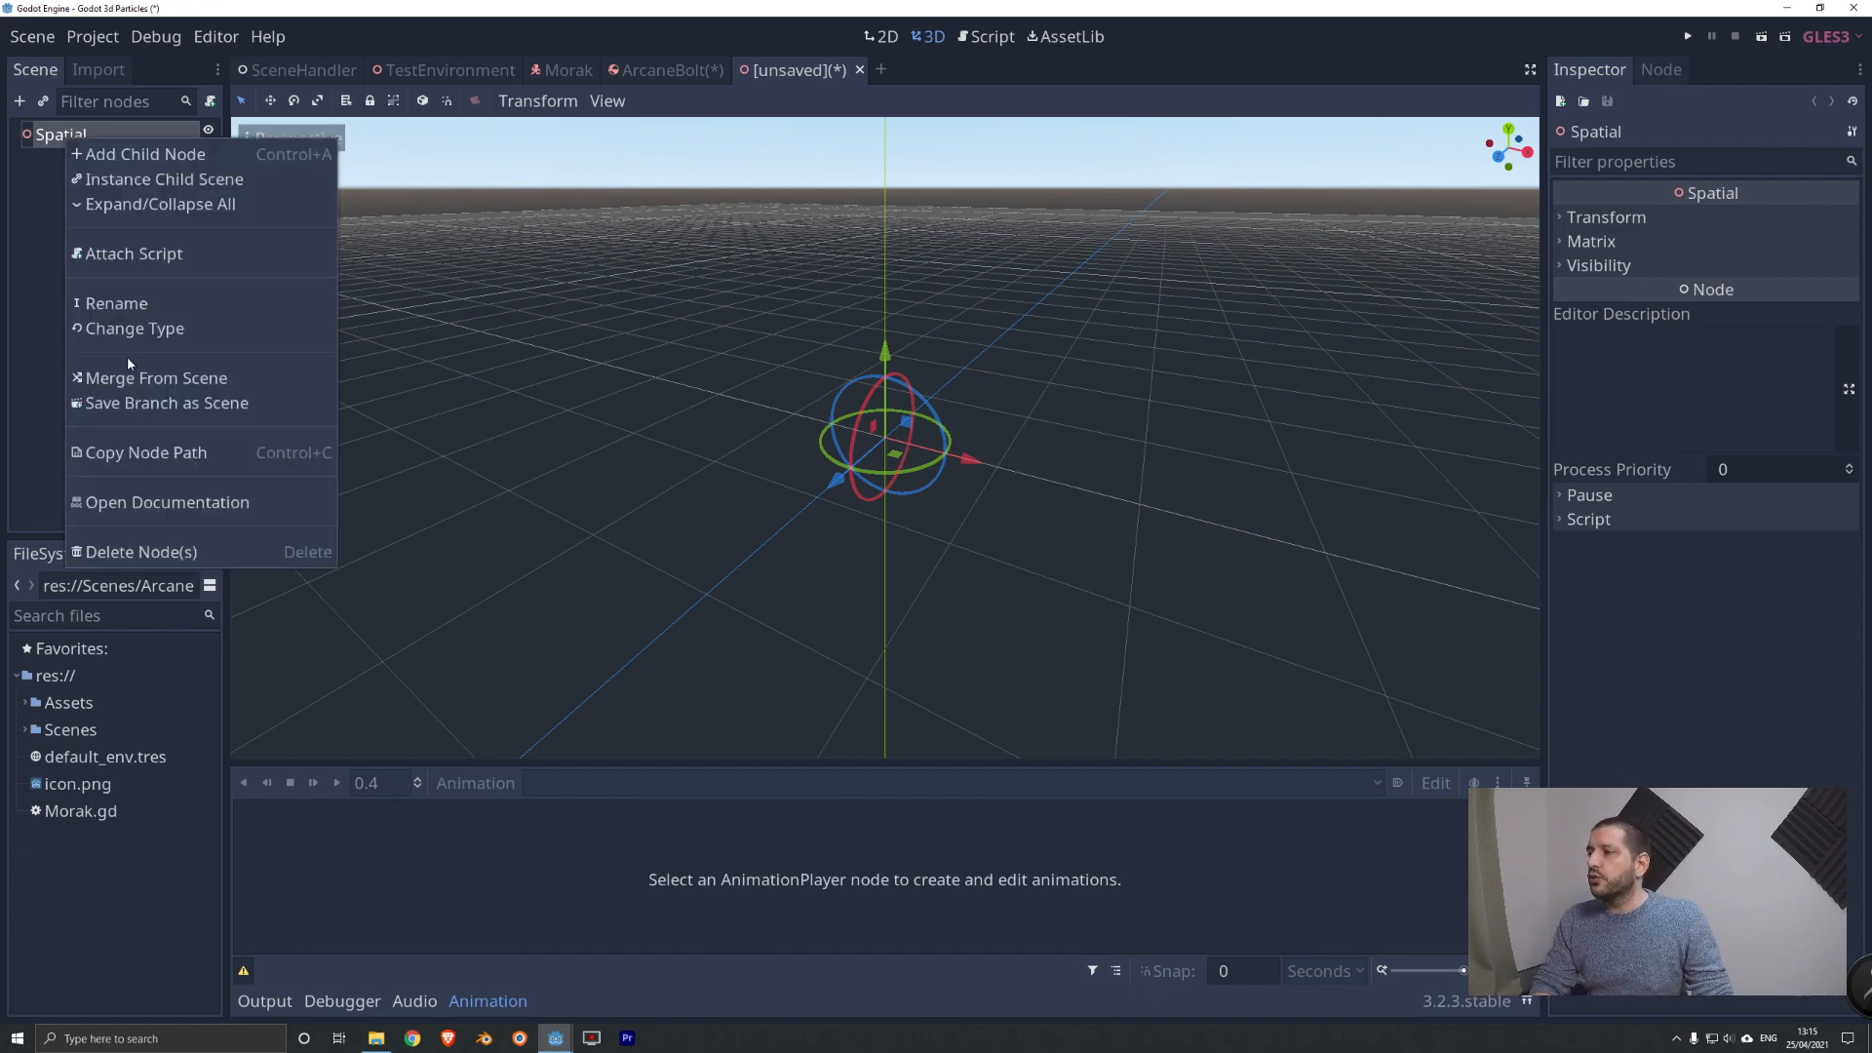
pyautogui.click(124, 332)
pyautogui.write('rigi')
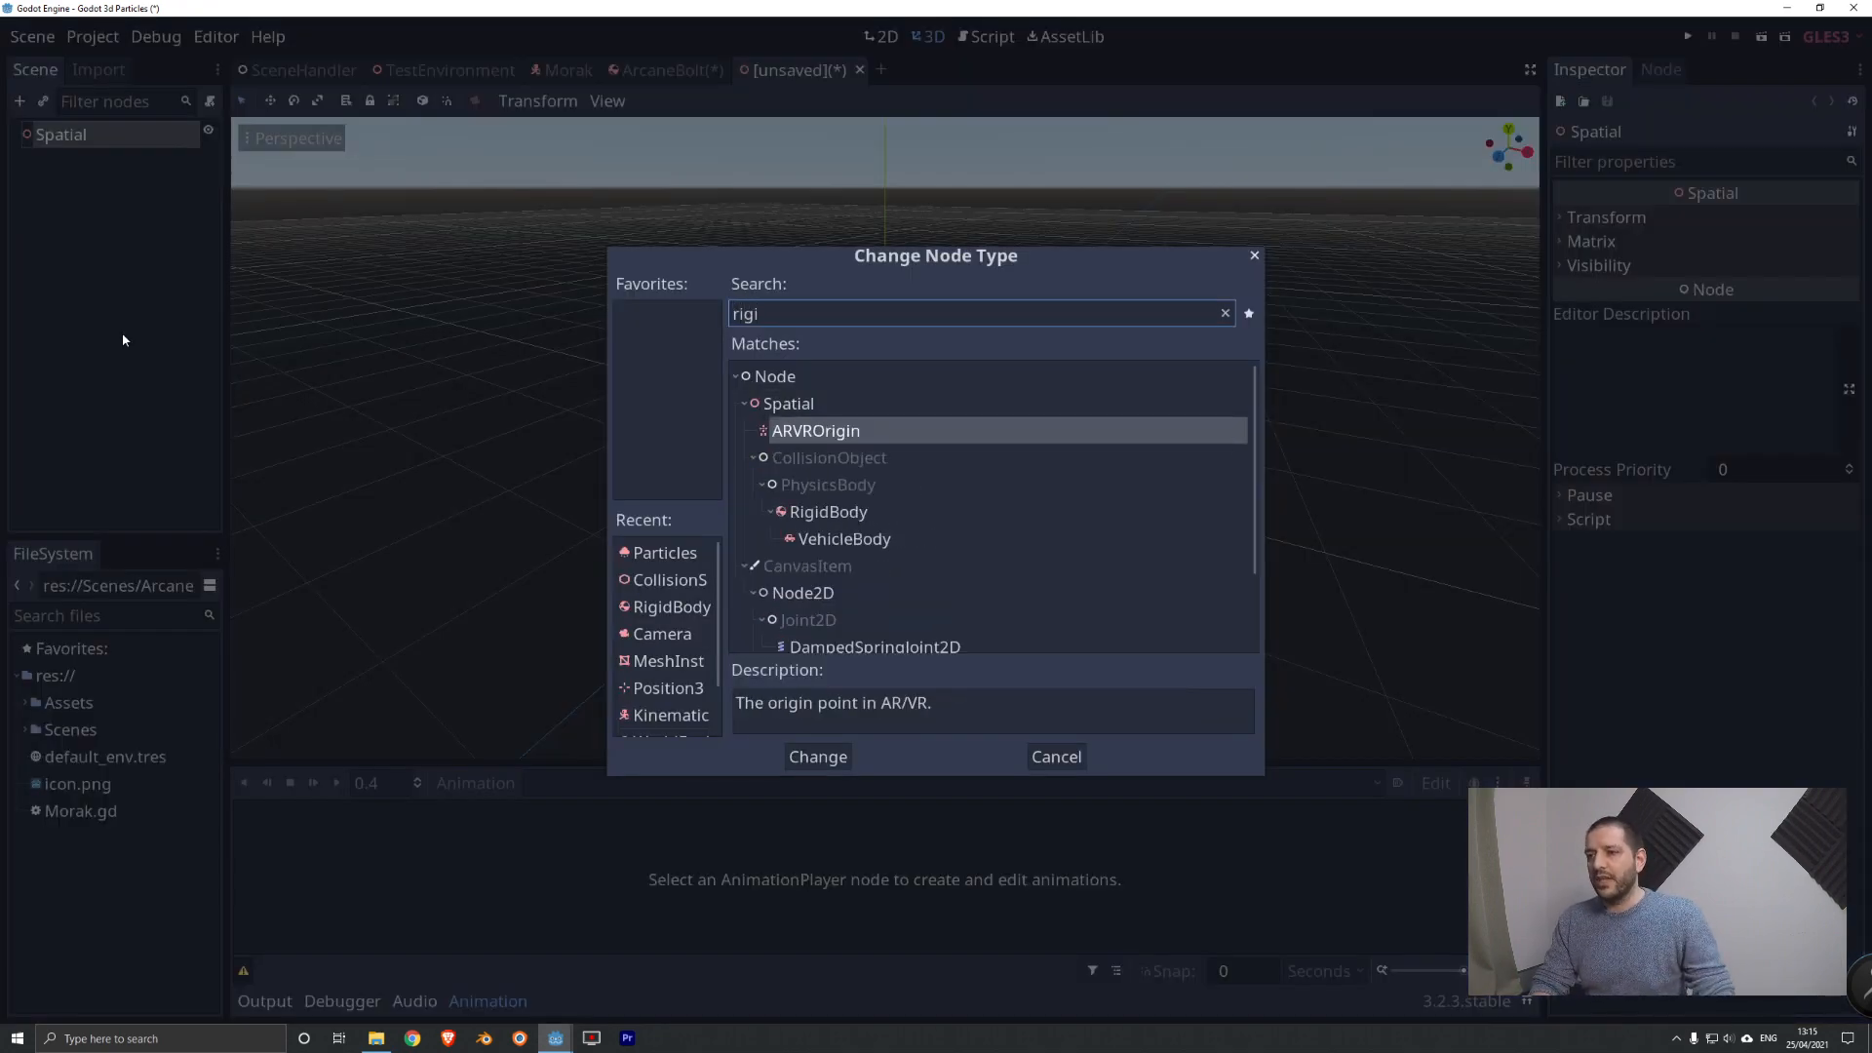
pyautogui.press('Down')
pyautogui.press('Return')
# Rename the root node to ArcaneBolt2.
pyautogui.rightClick(59, 141)
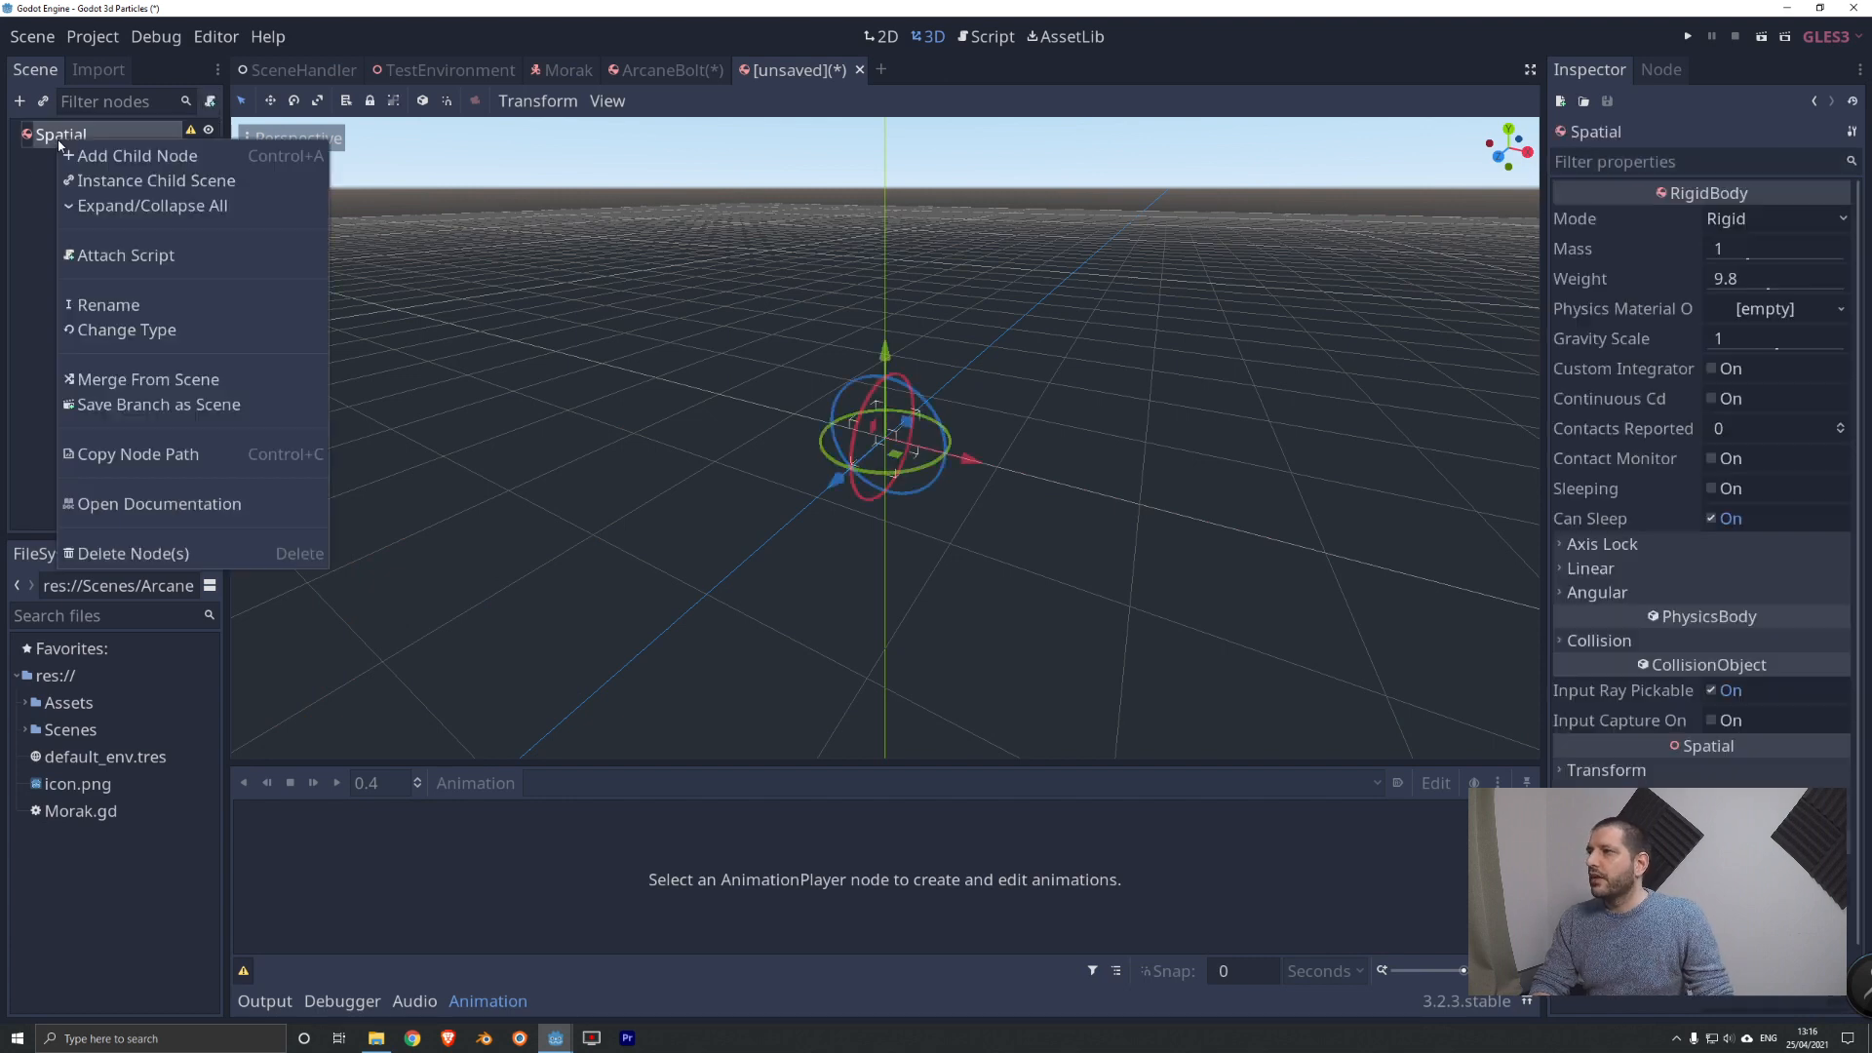
pyautogui.click(121, 305)
pyautogui.write('Arca')
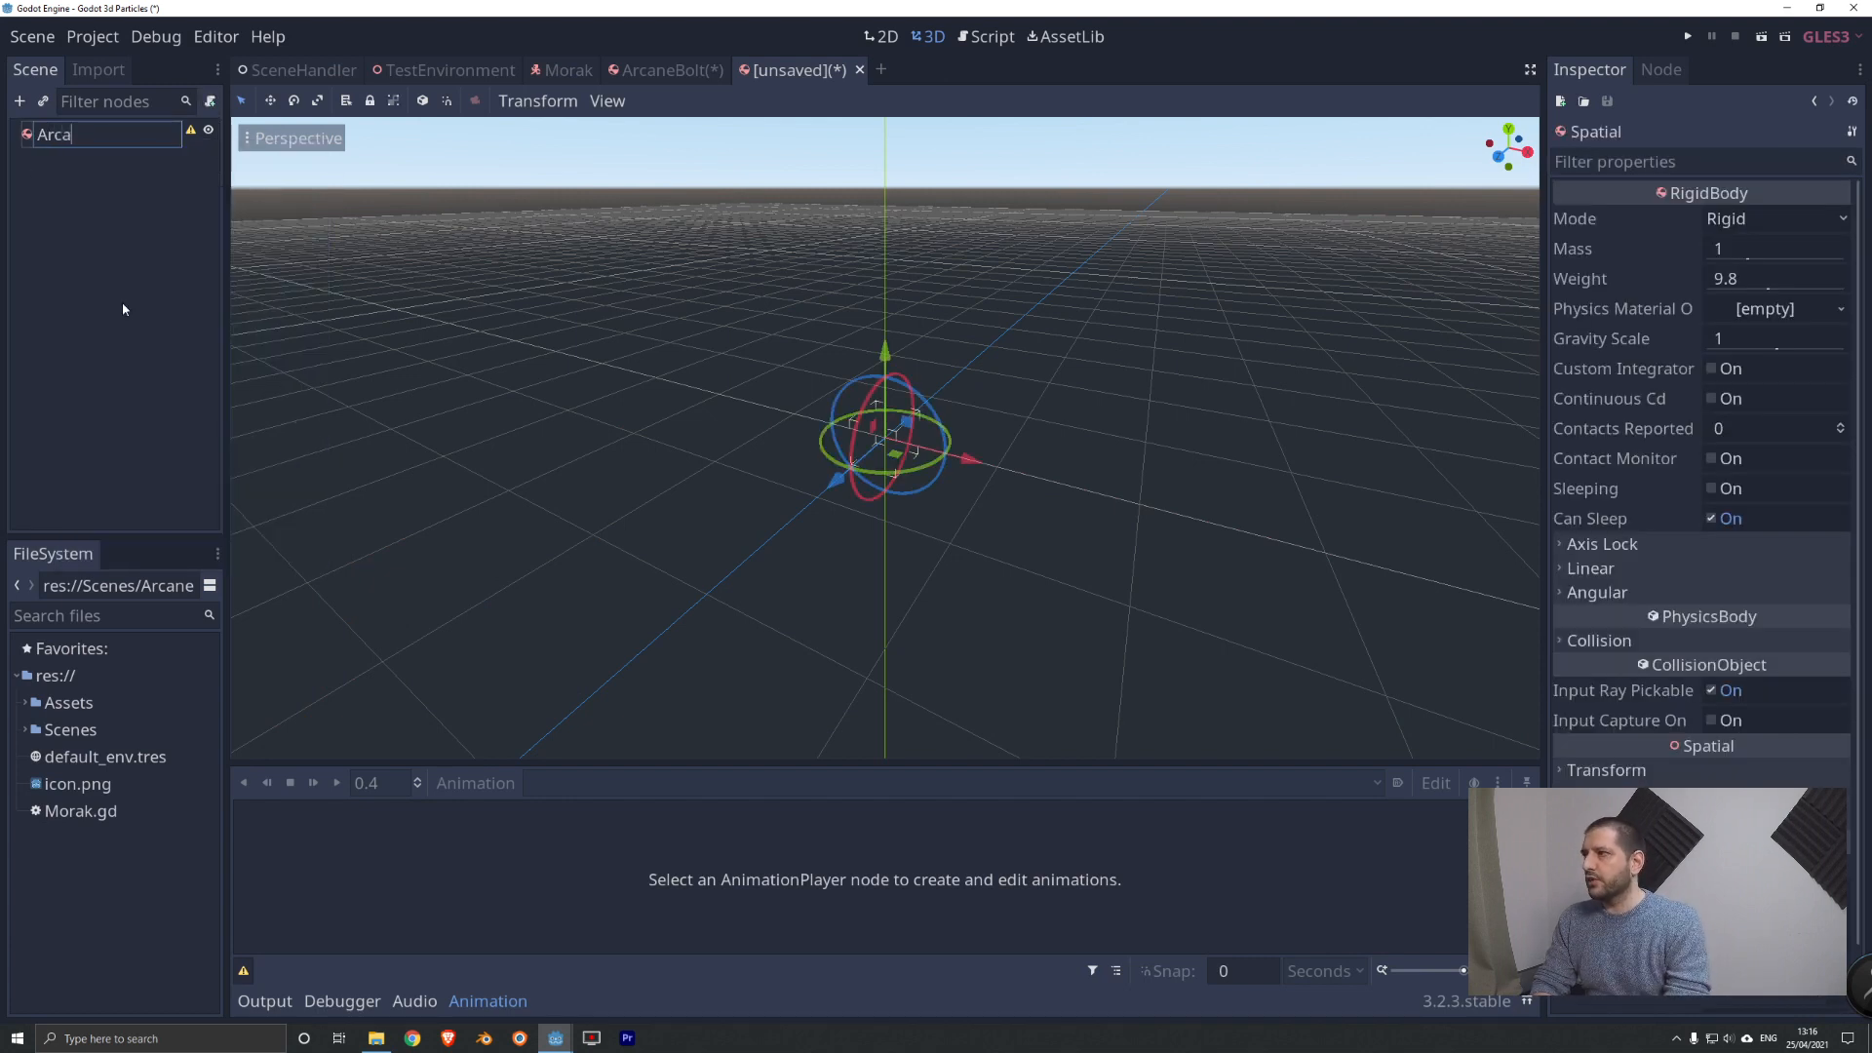
pyautogui.write('neBolt')
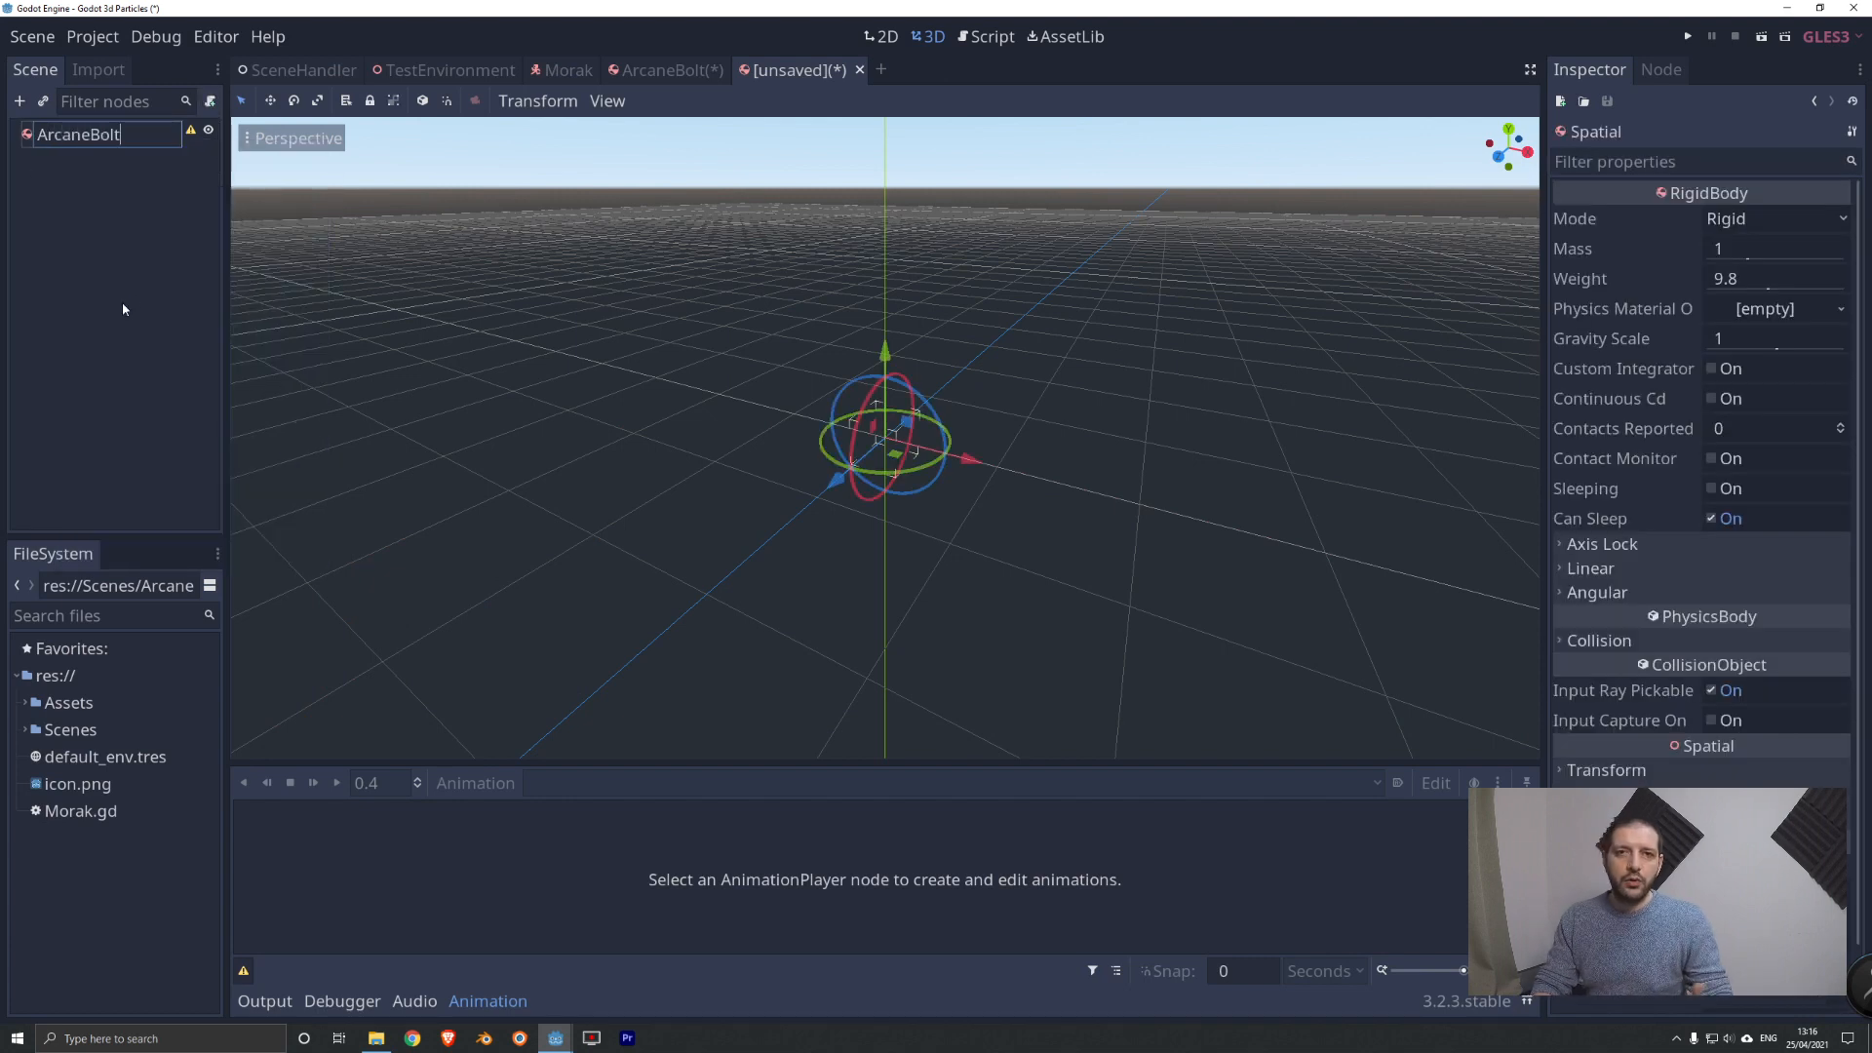
pyautogui.write('2')
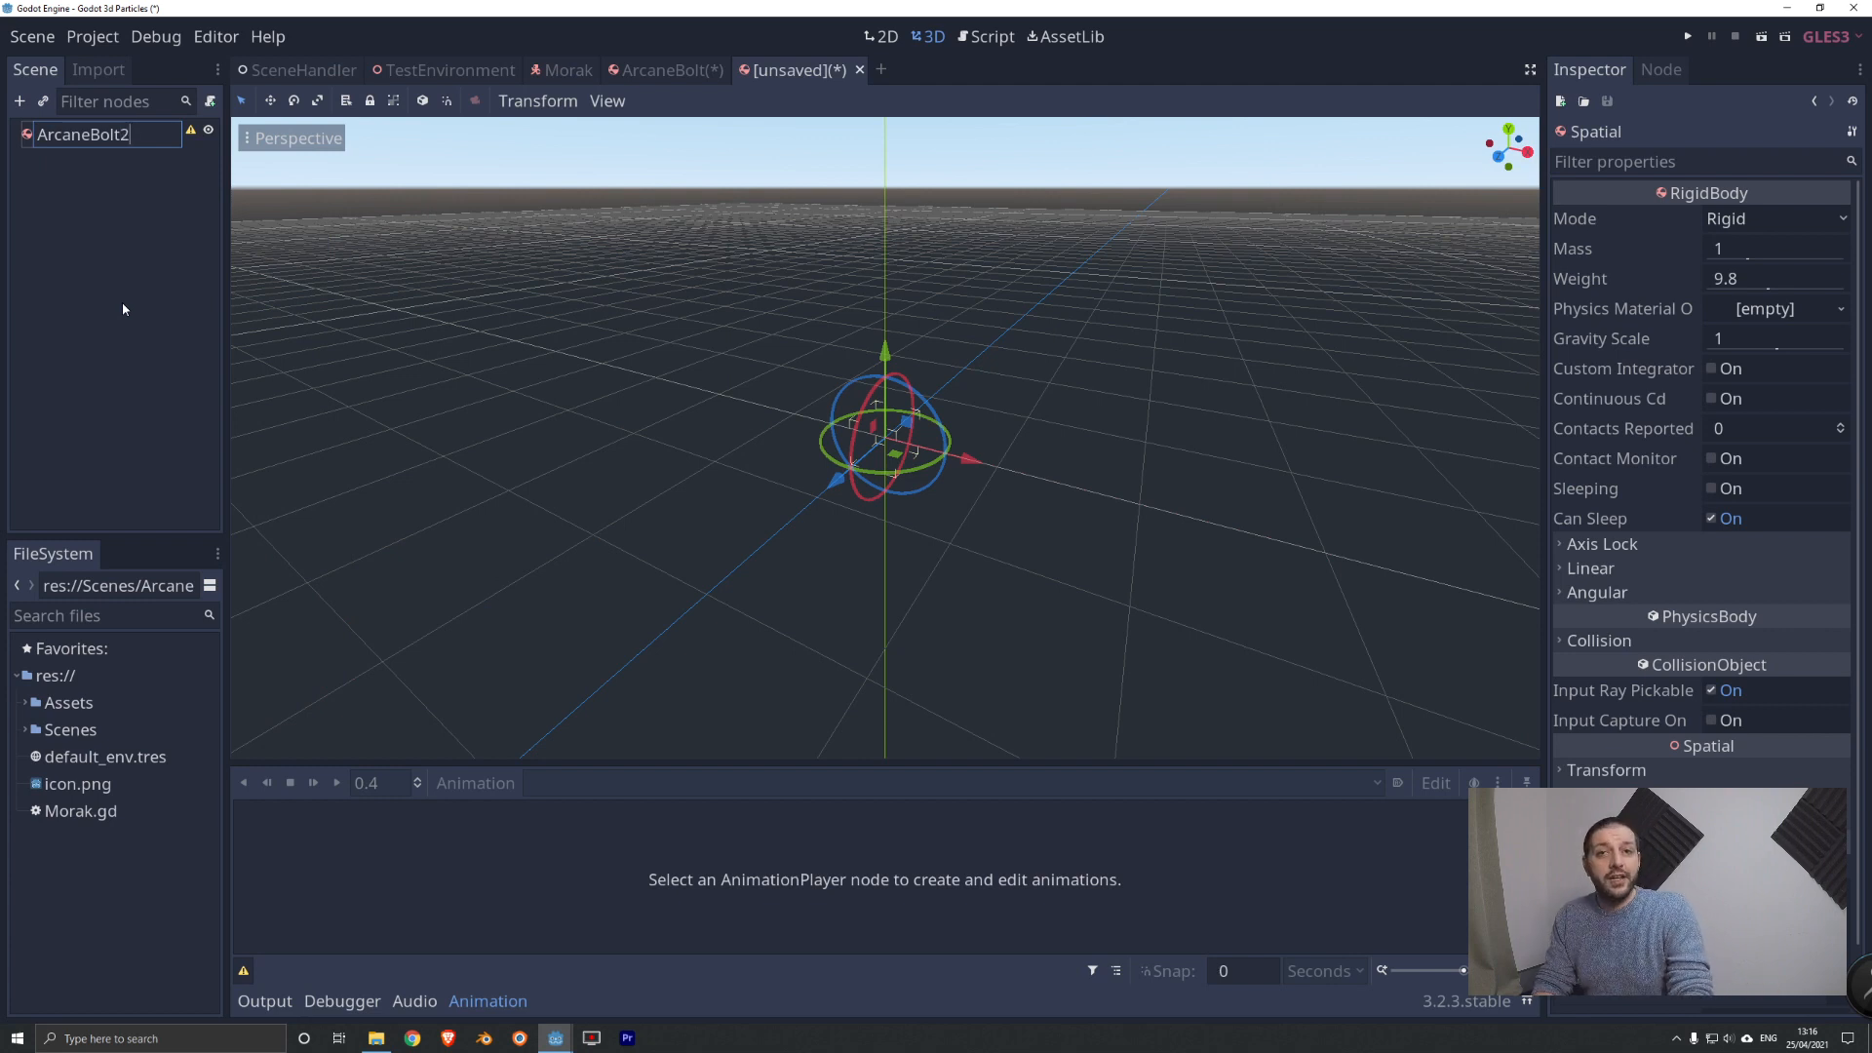
pyautogui.press('Return')
# Add a CollisionShape node as a child of ArcaneBolt2.
pyautogui.rightClick(93, 136)
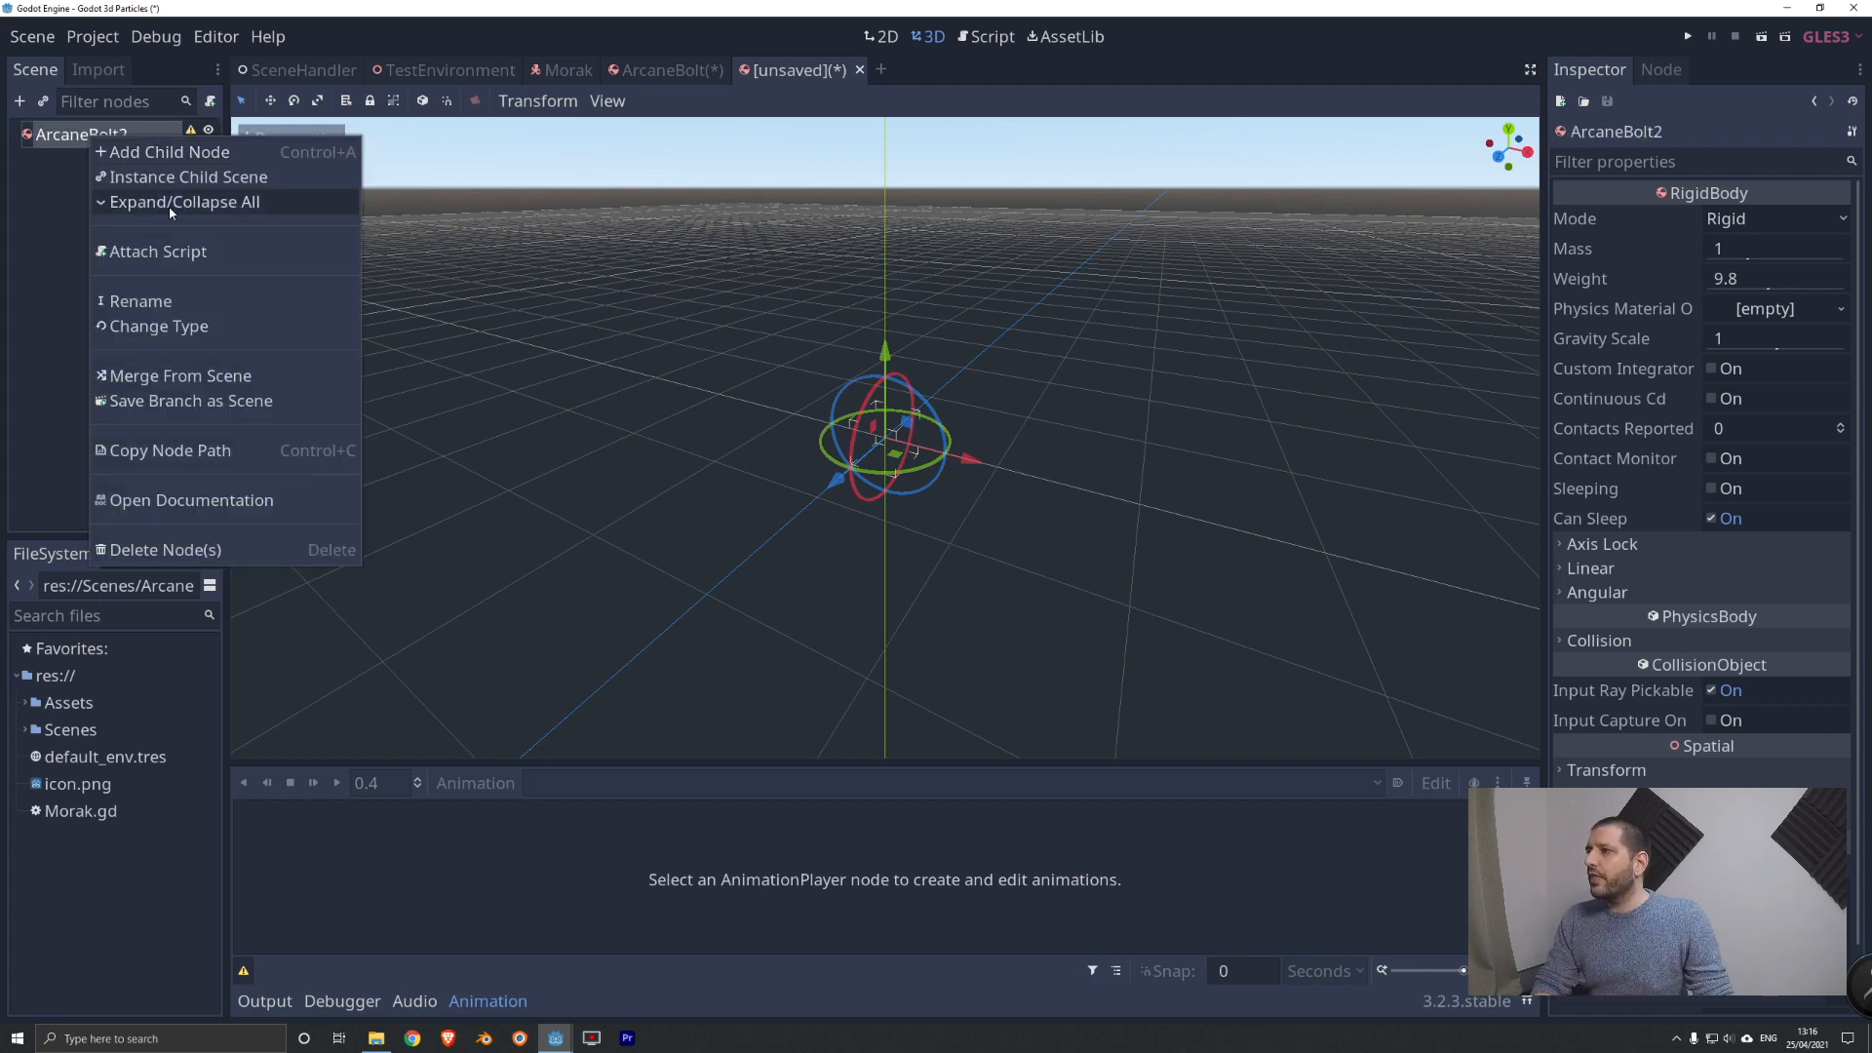
pyautogui.click(144, 156)
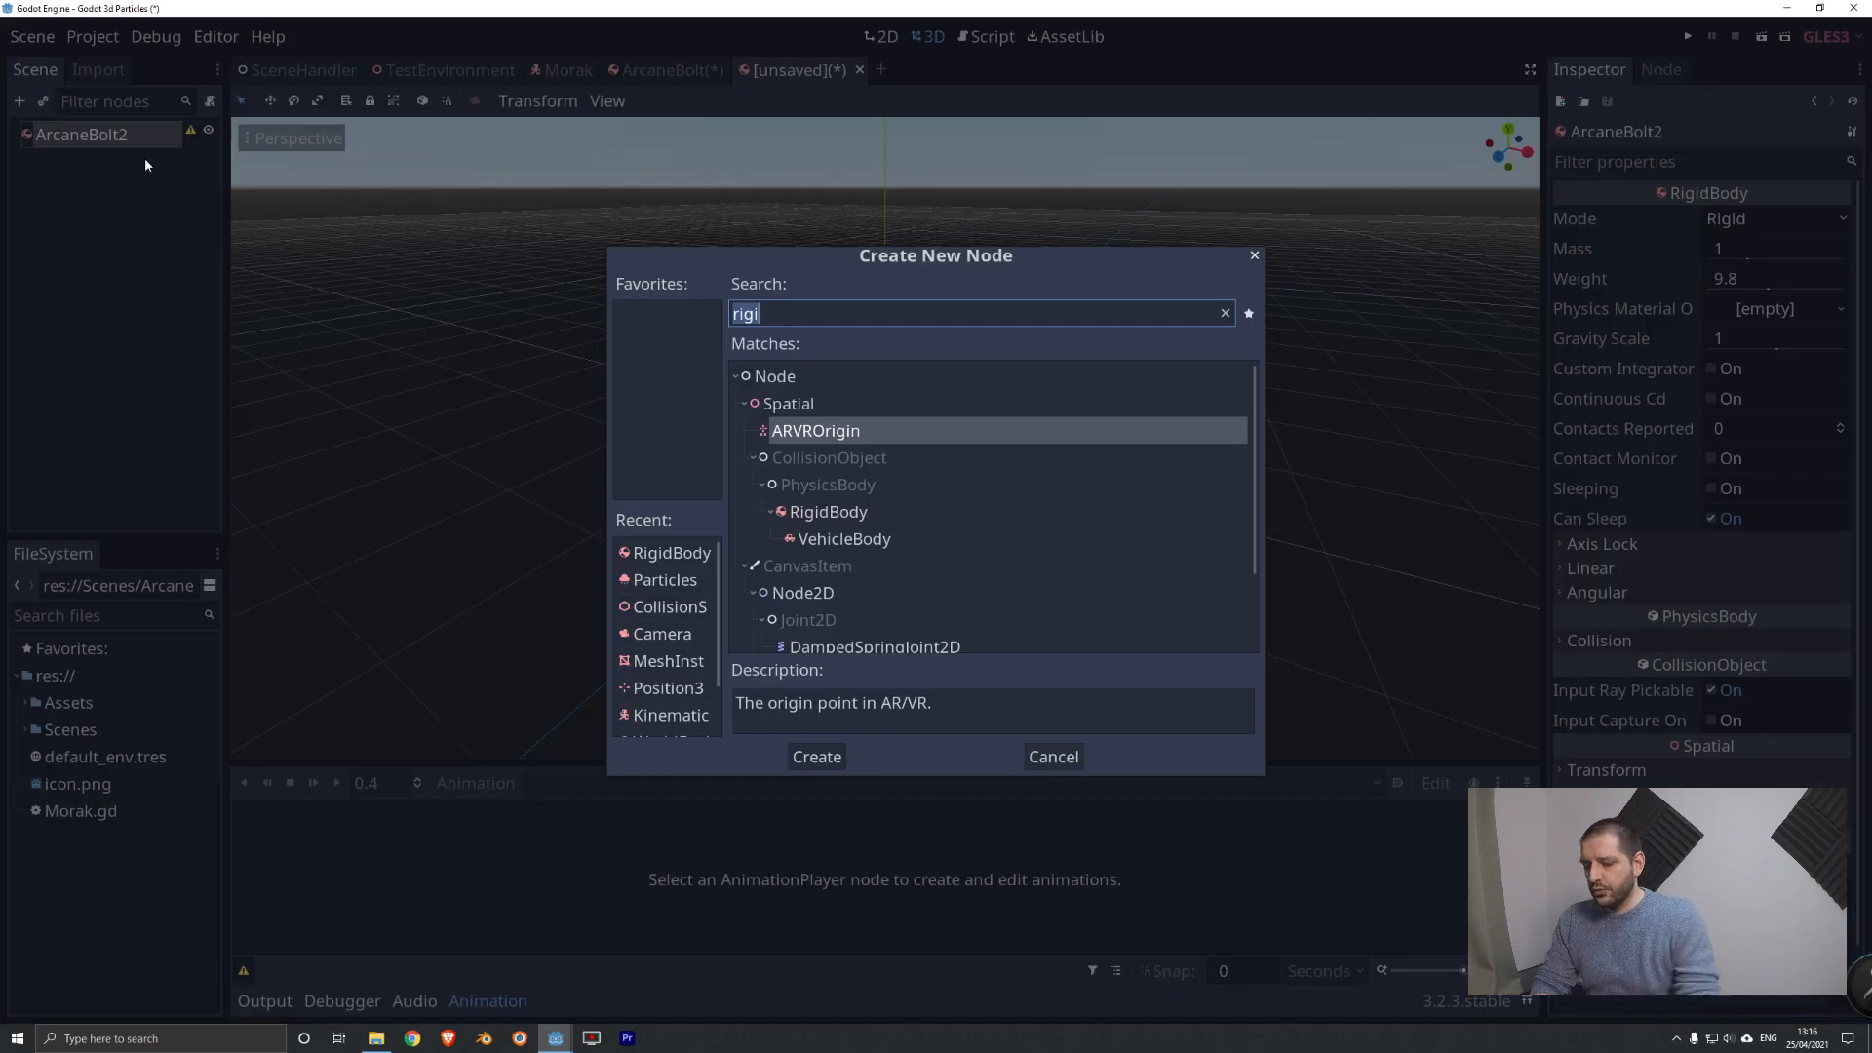
pyautogui.write('col')
pyautogui.press('Down')
pyautogui.press('Return')
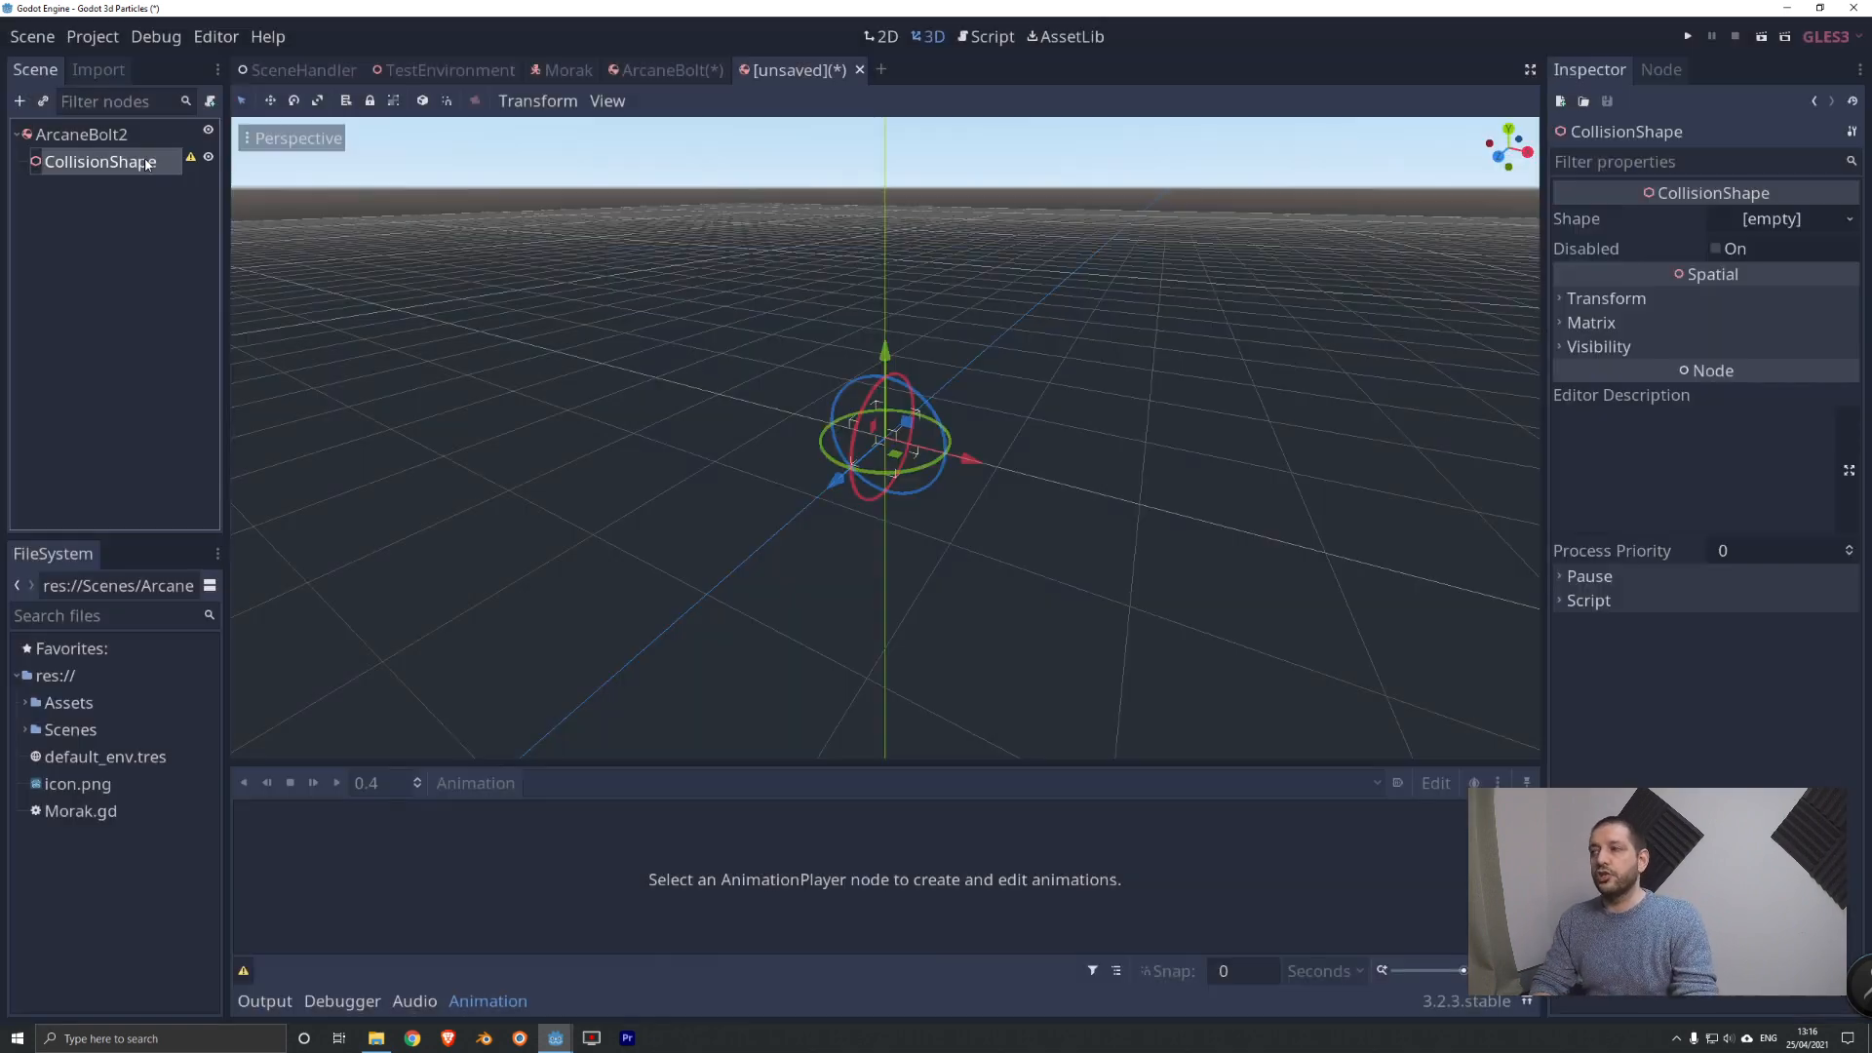
# Give the collision shape a new SphereShape with a radius of 0.33.
pyautogui.click(1800, 220)
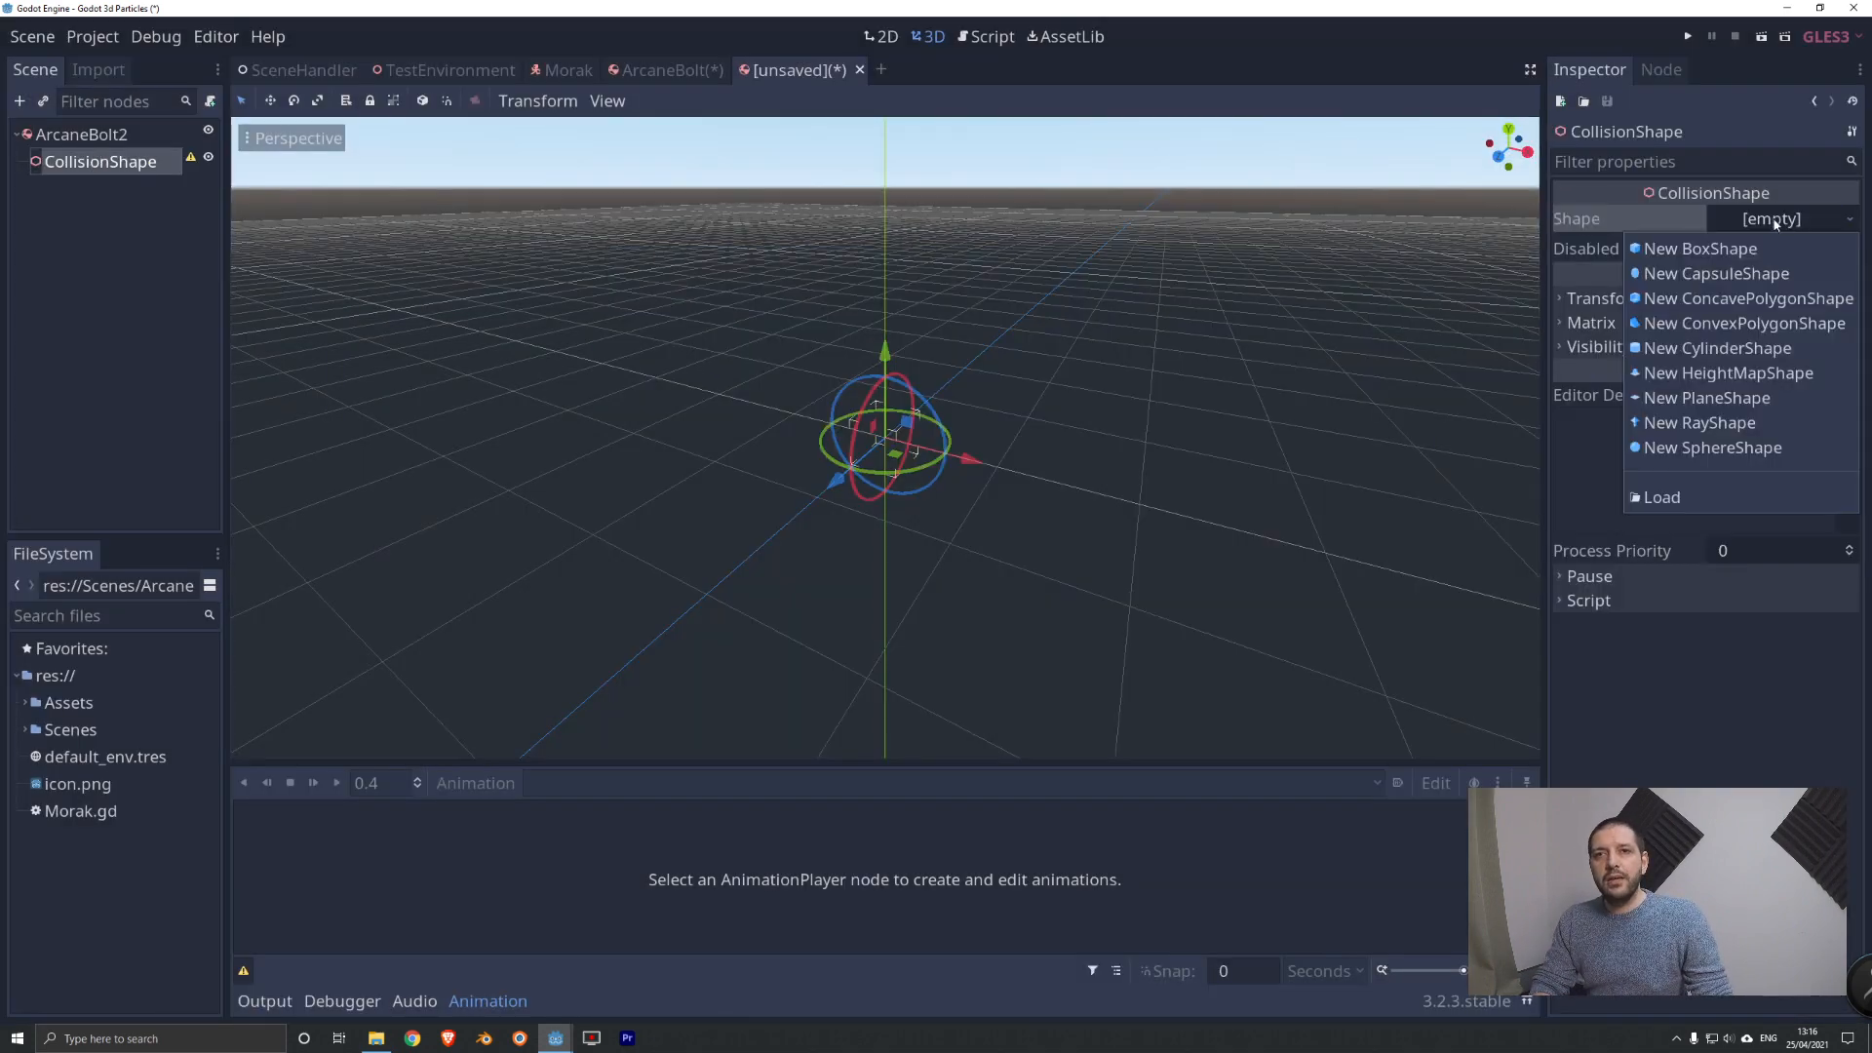
pyautogui.click(1724, 453)
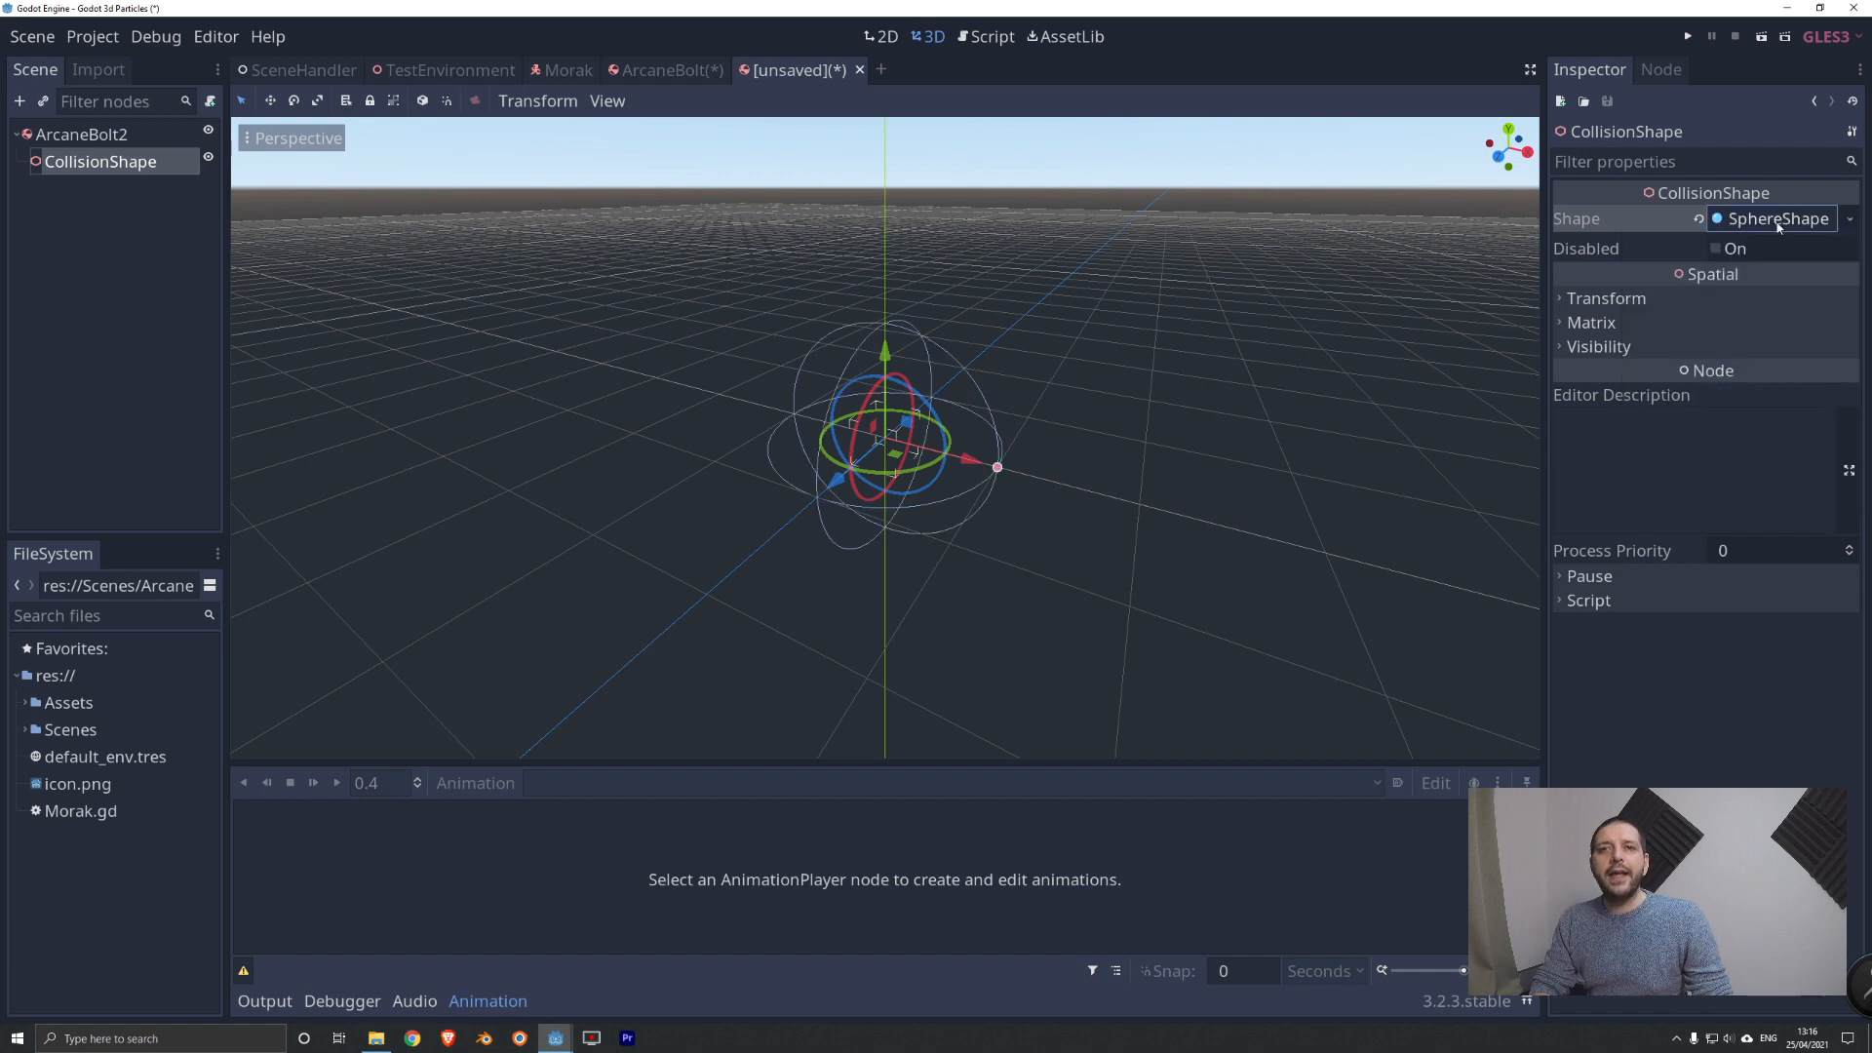
pyautogui.click(1777, 221)
pyautogui.click(1745, 249)
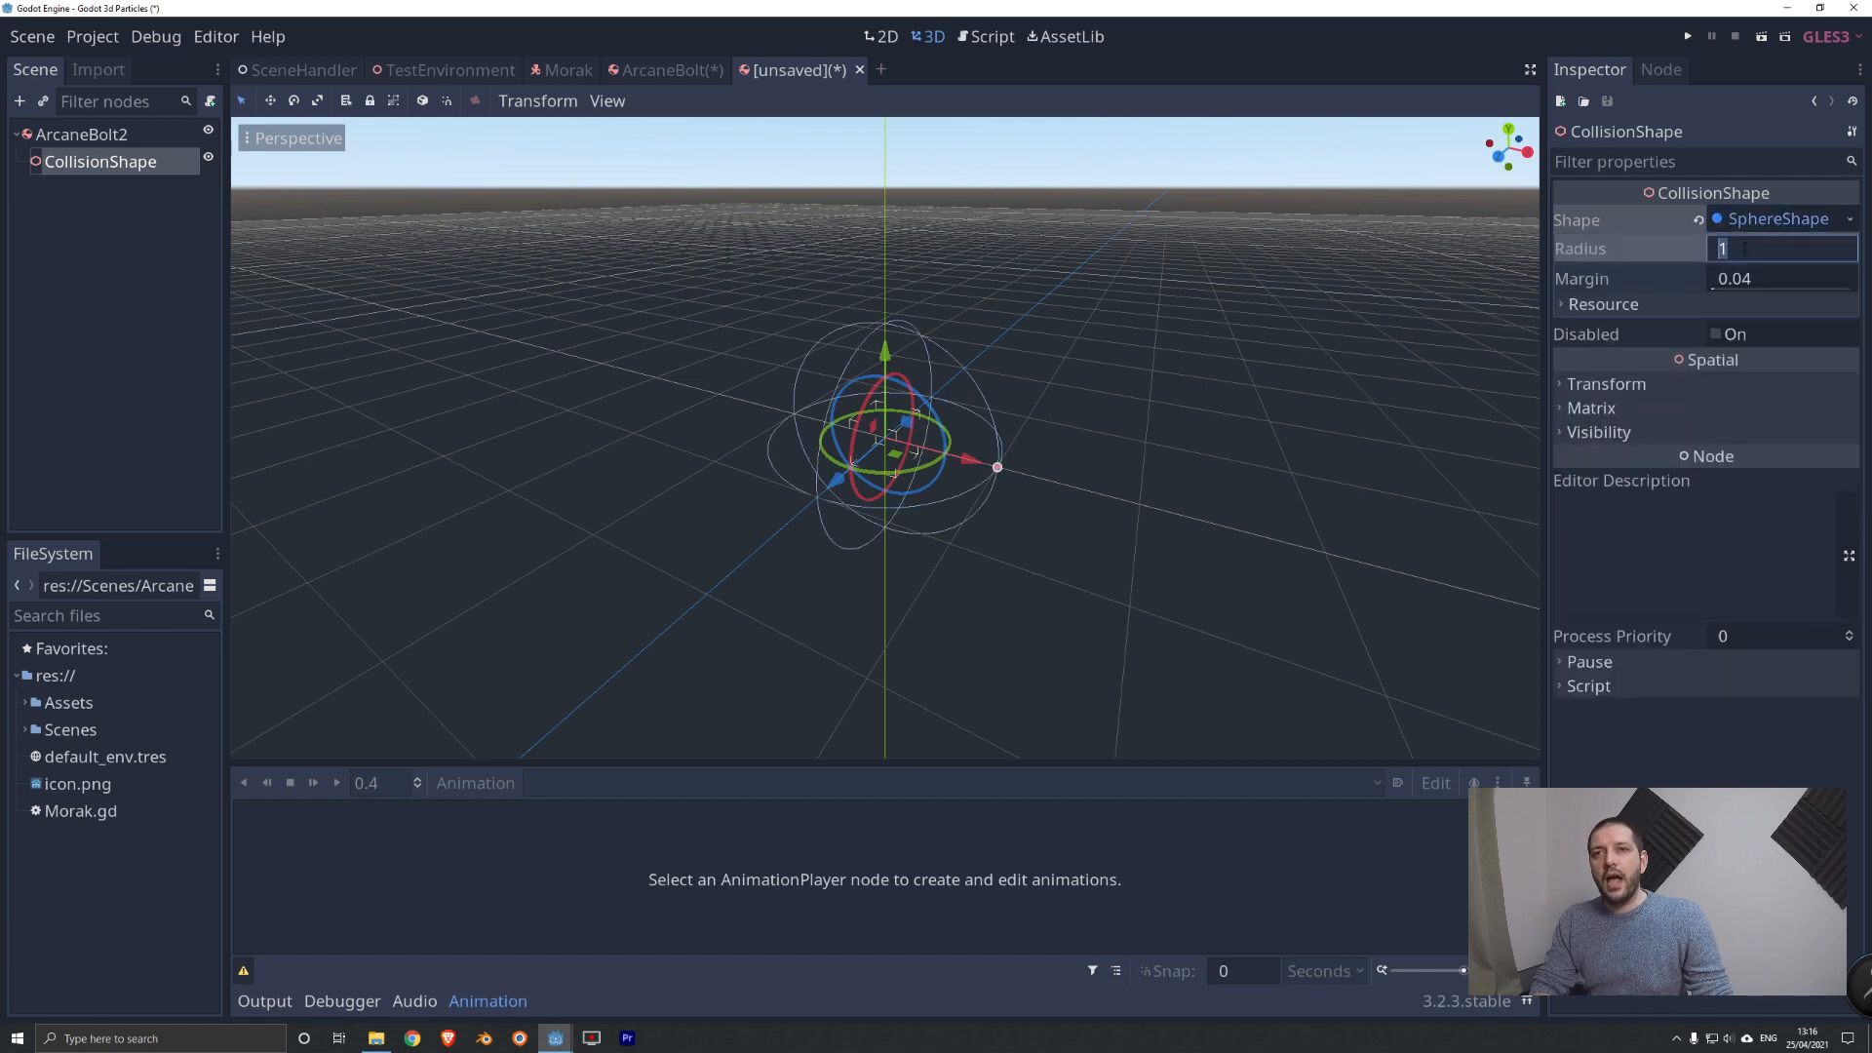
pyautogui.write('0.33')
pyautogui.press('Return')
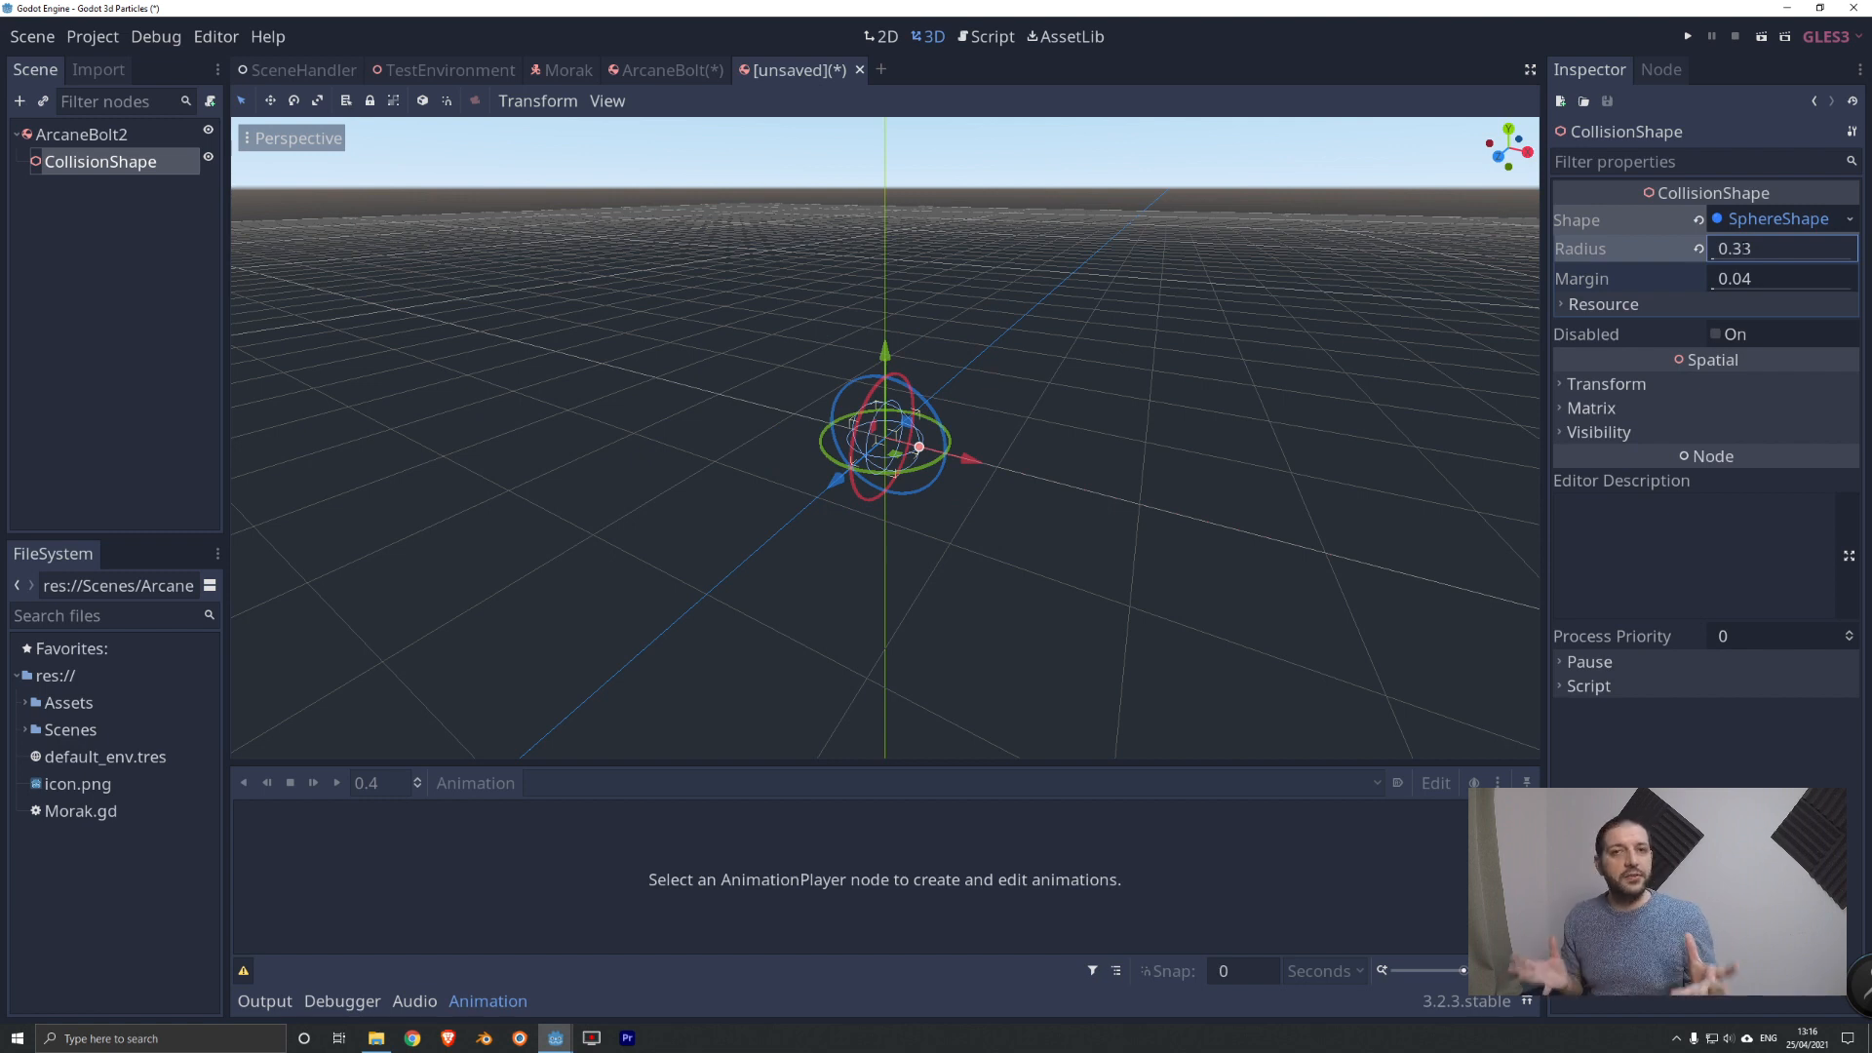
# Return from the browser's Kenney Particle Pack page to Godot and look through the textures in the Assets/Particles folder.
pyautogui.click(71, 135)
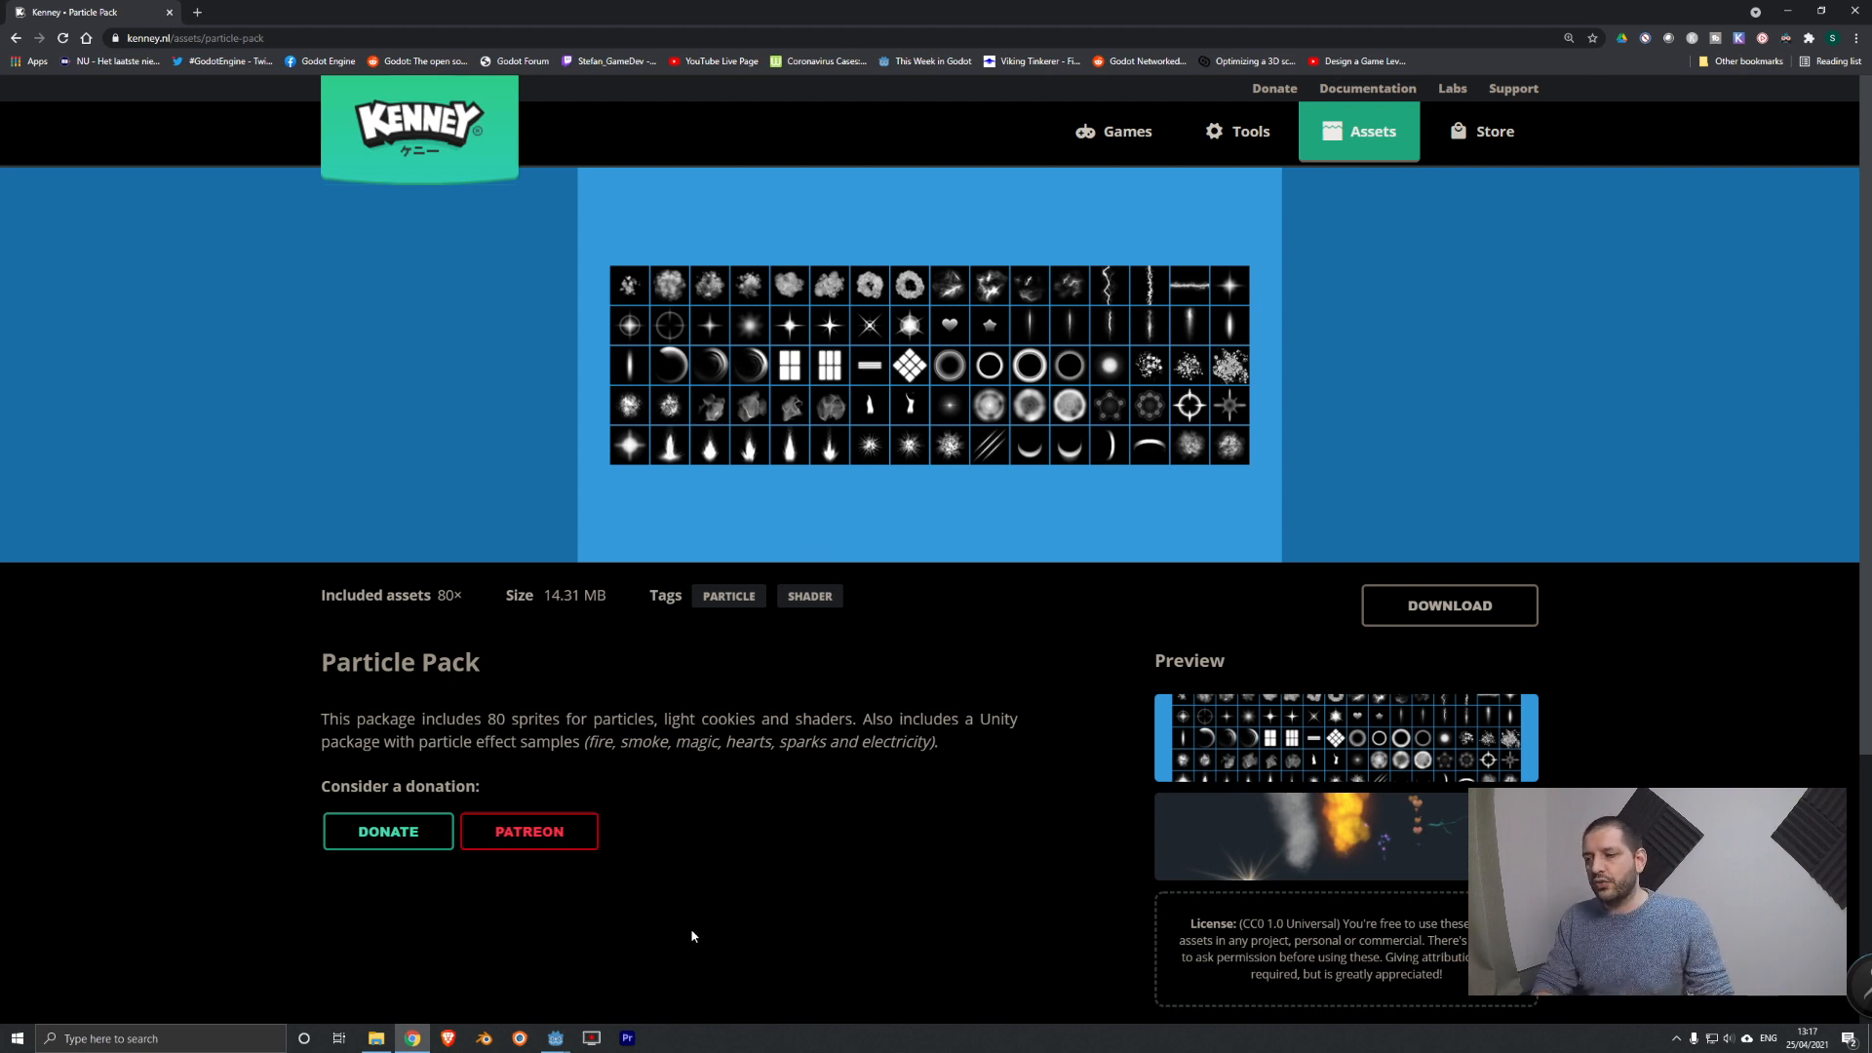
pyautogui.moveTo(555, 1037)
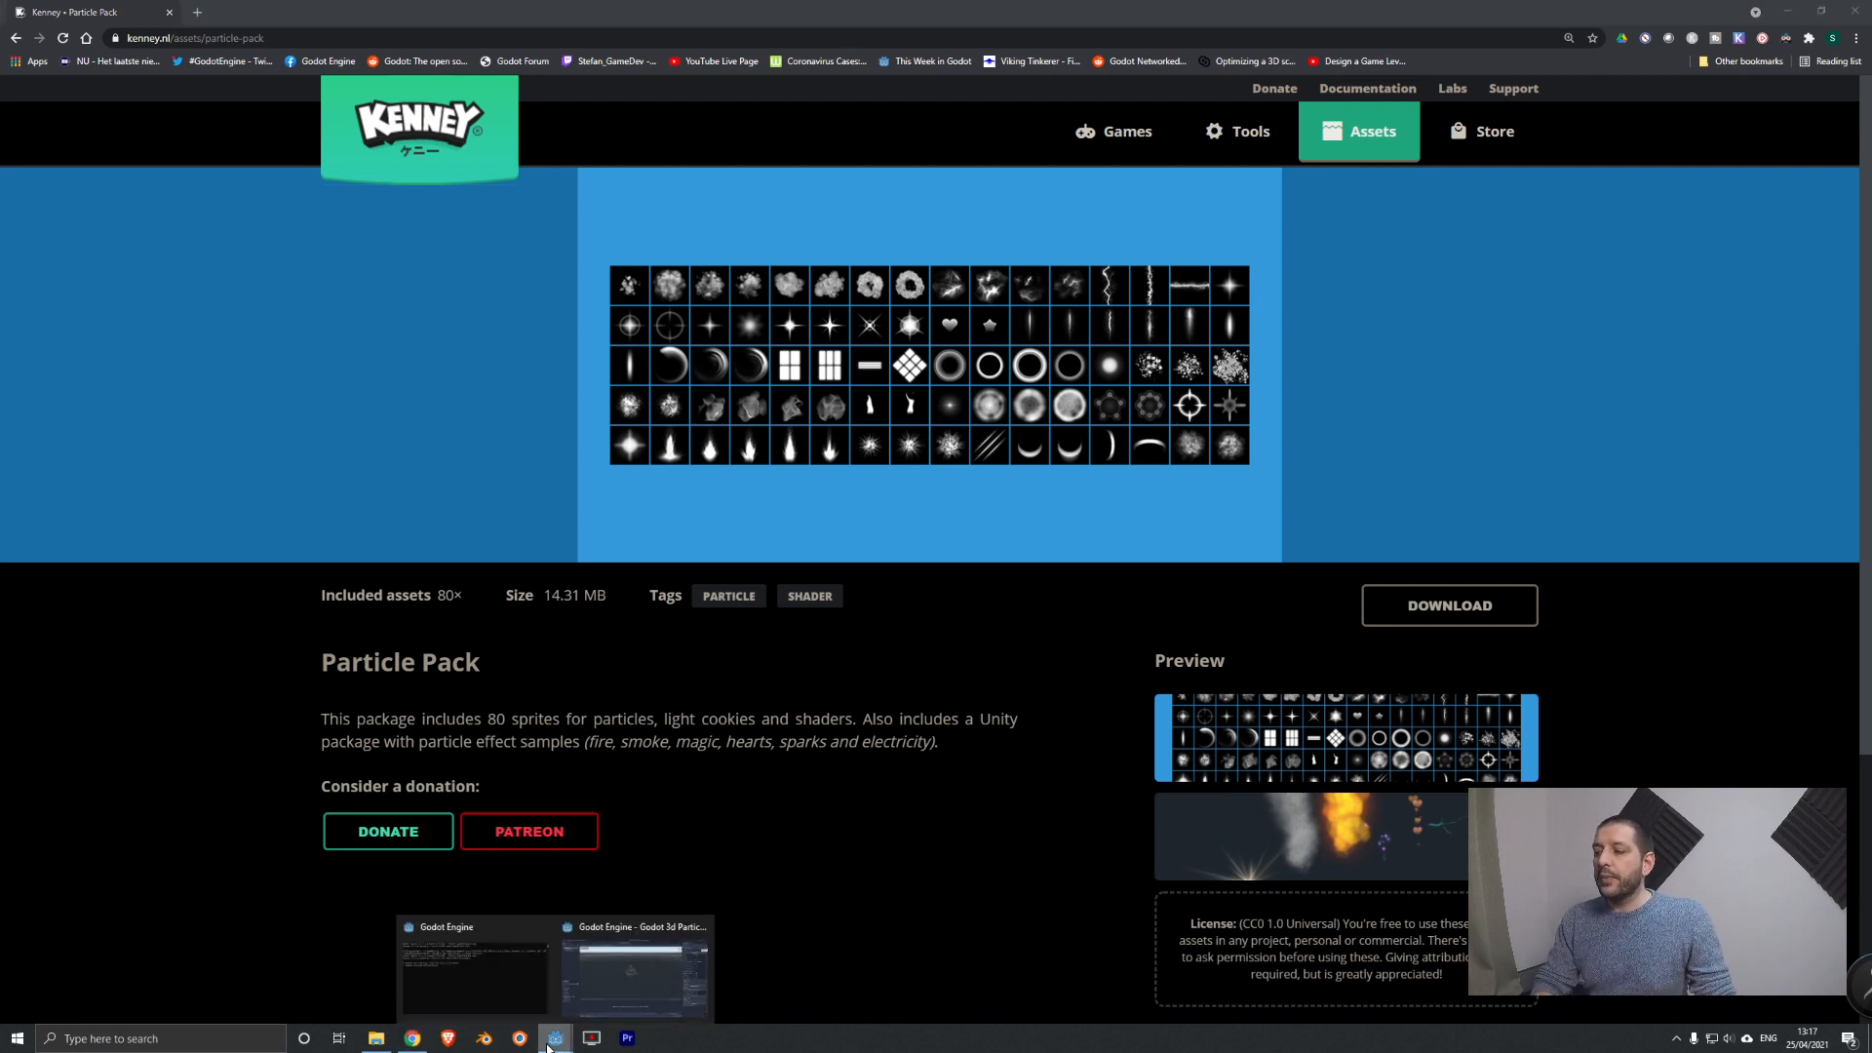
pyautogui.click(654, 979)
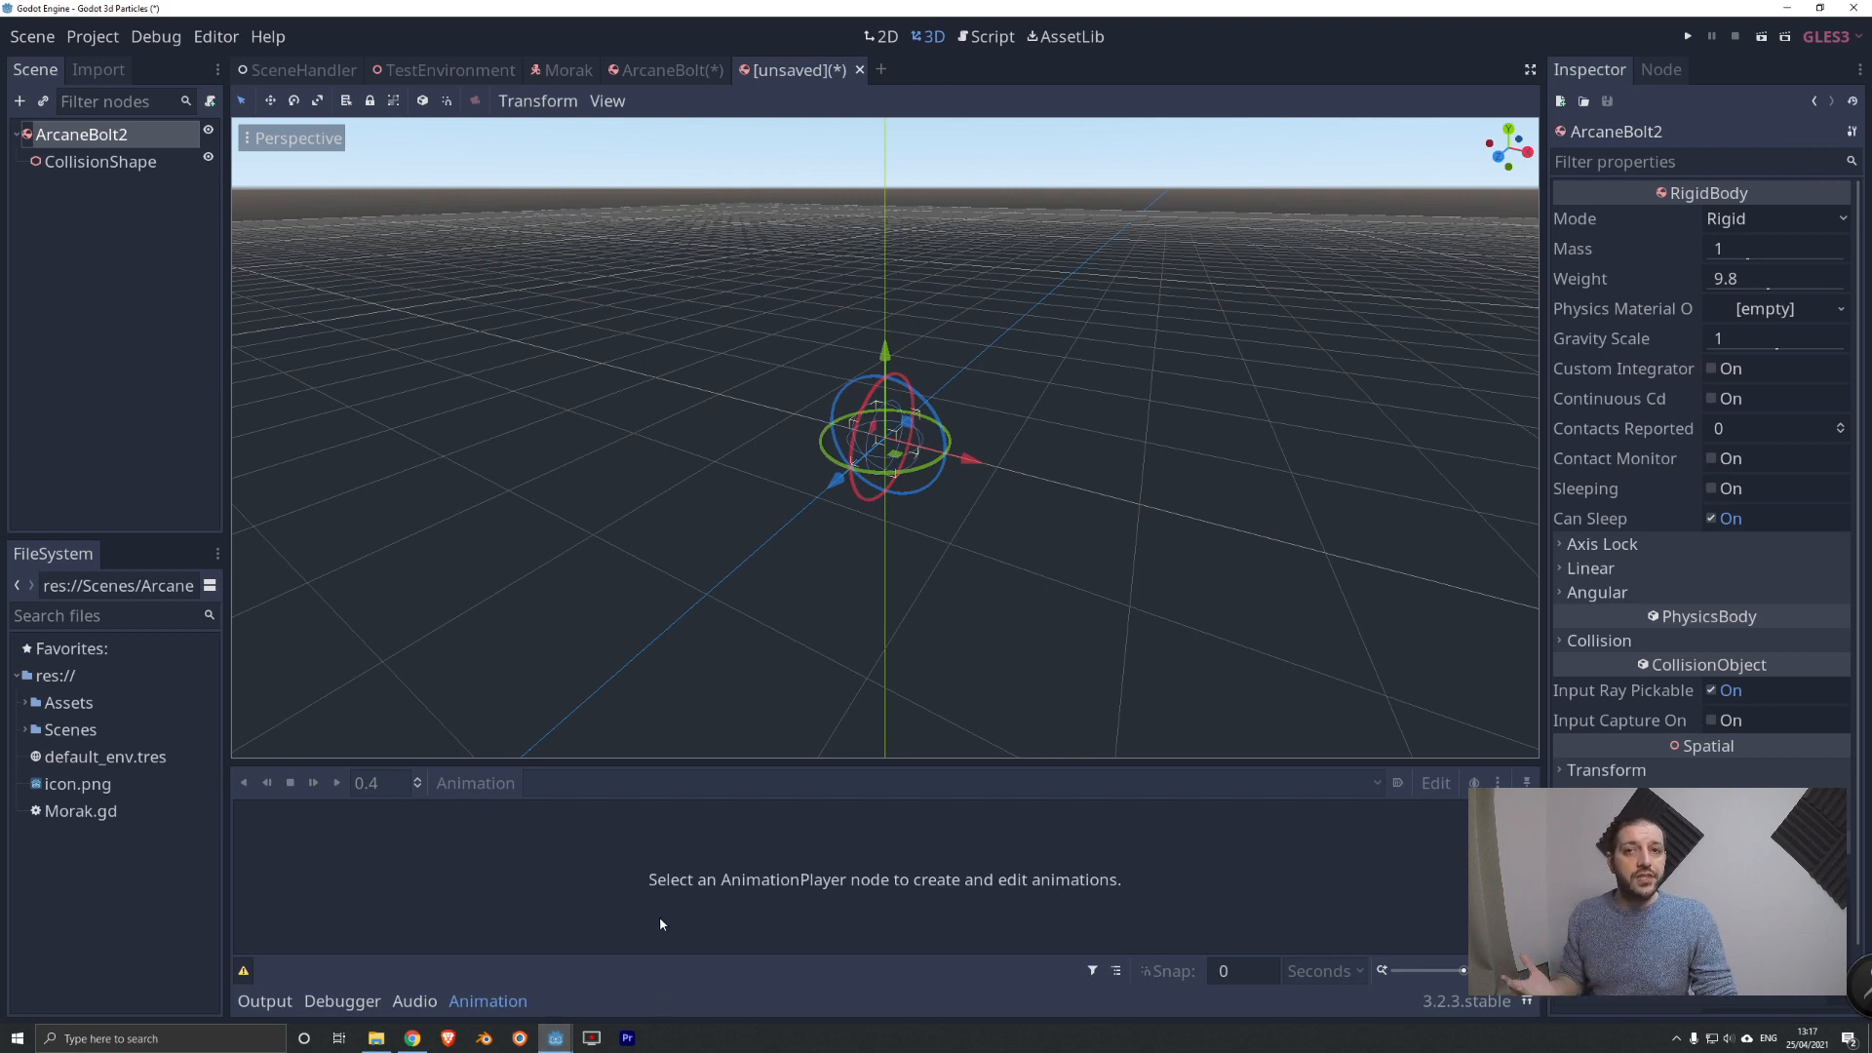
pyautogui.doubleClick(54, 702)
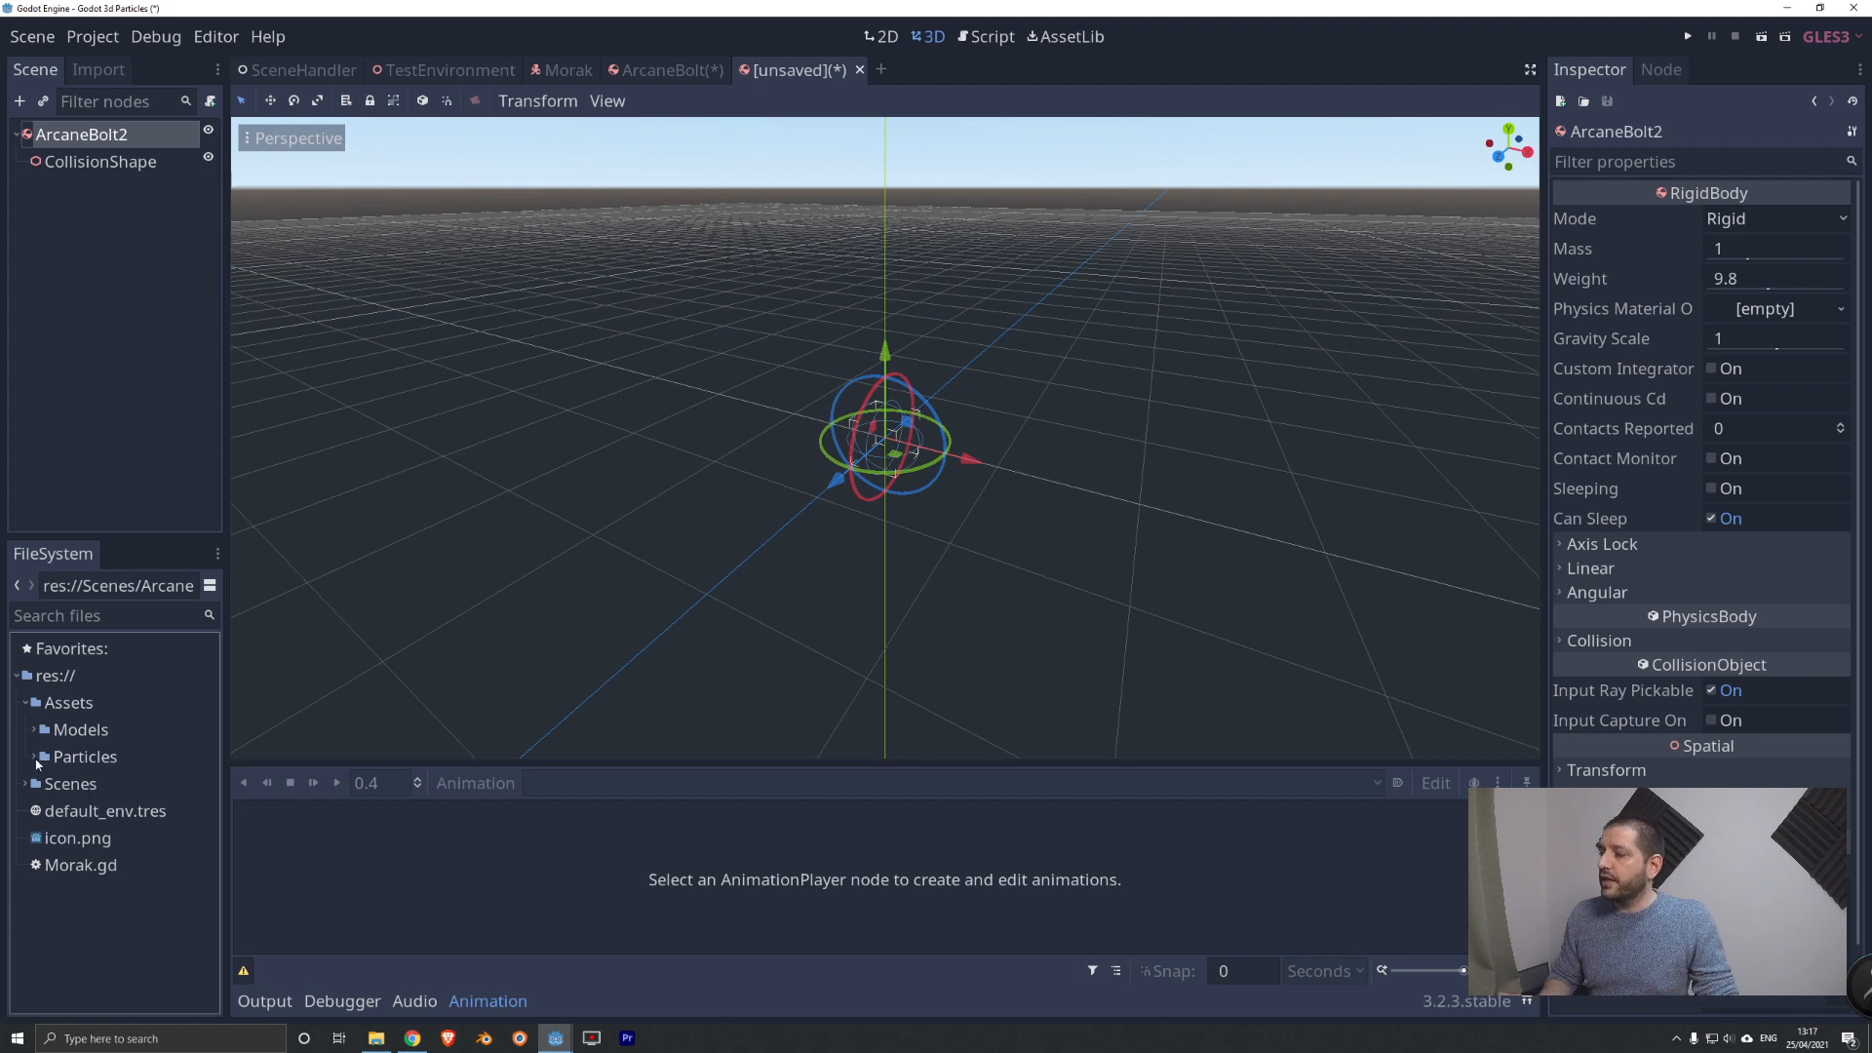
pyautogui.click(34, 756)
pyautogui.scroll(-5, 108, 775)
pyautogui.scroll(-10, 108, 775)
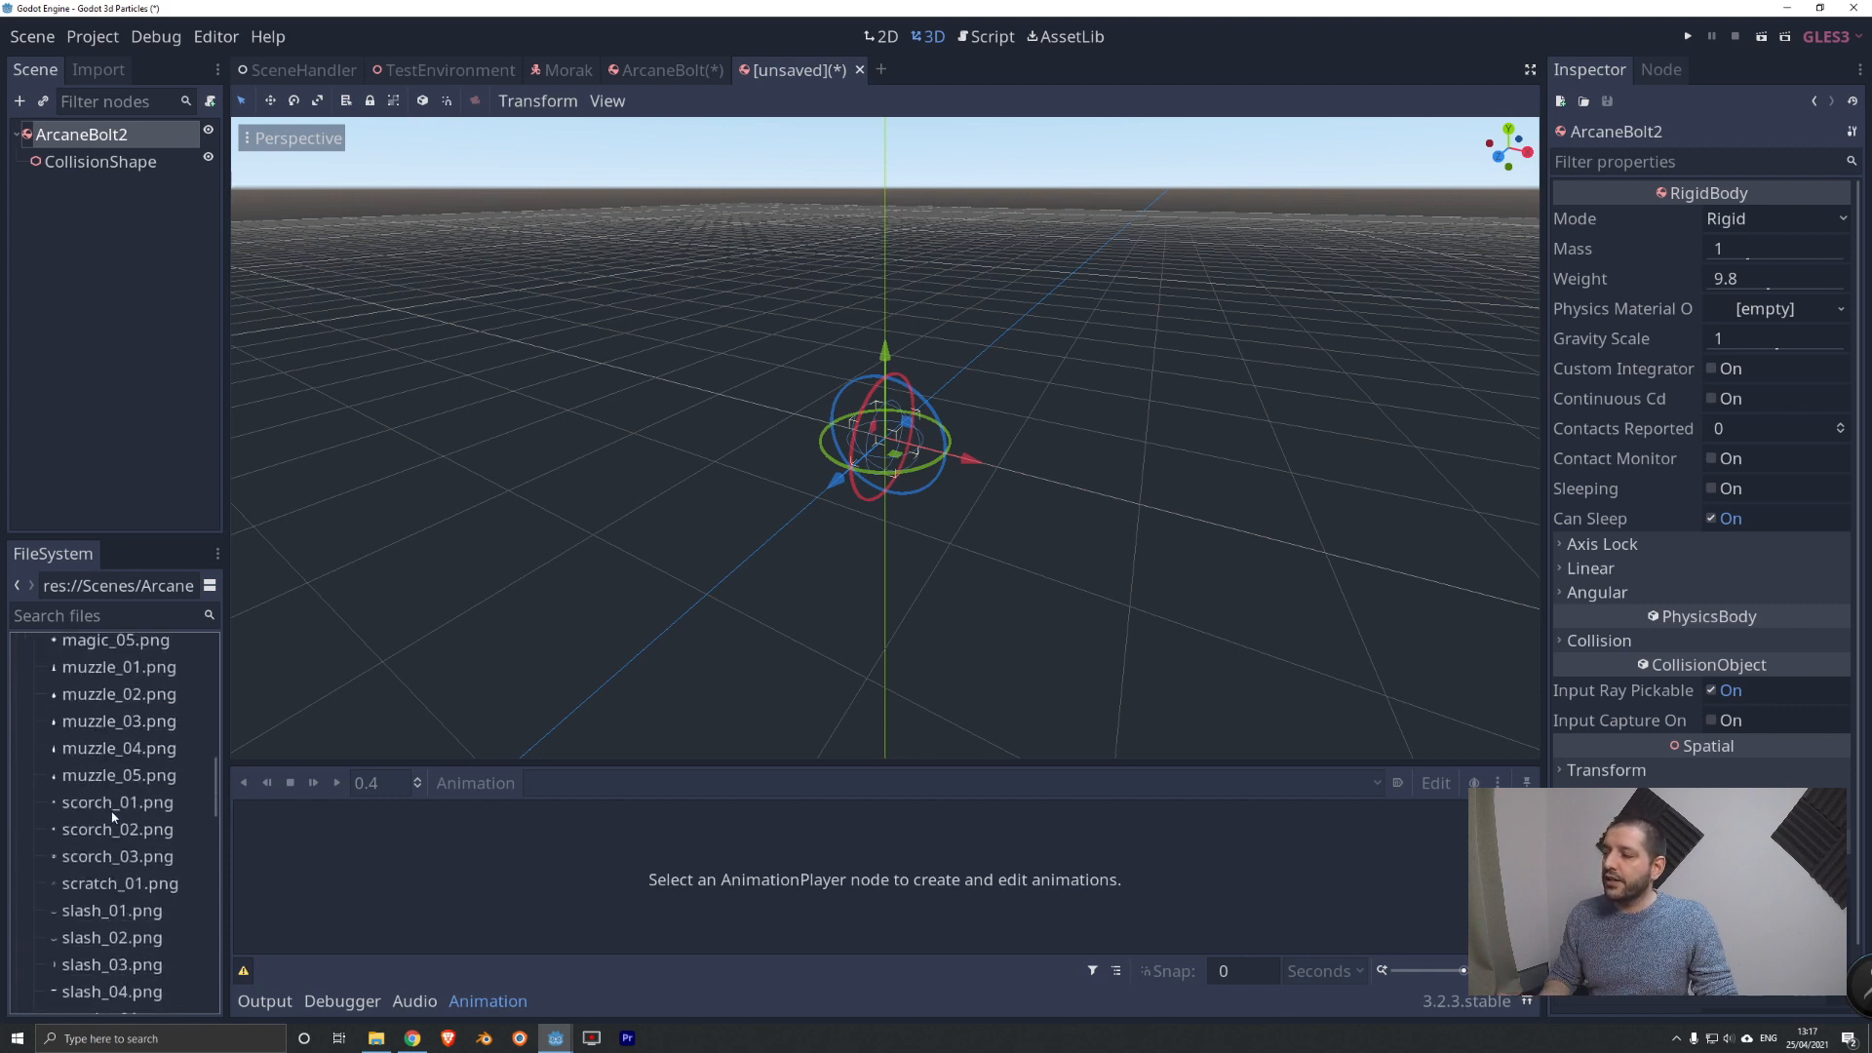
pyautogui.scroll(18, 125, 845)
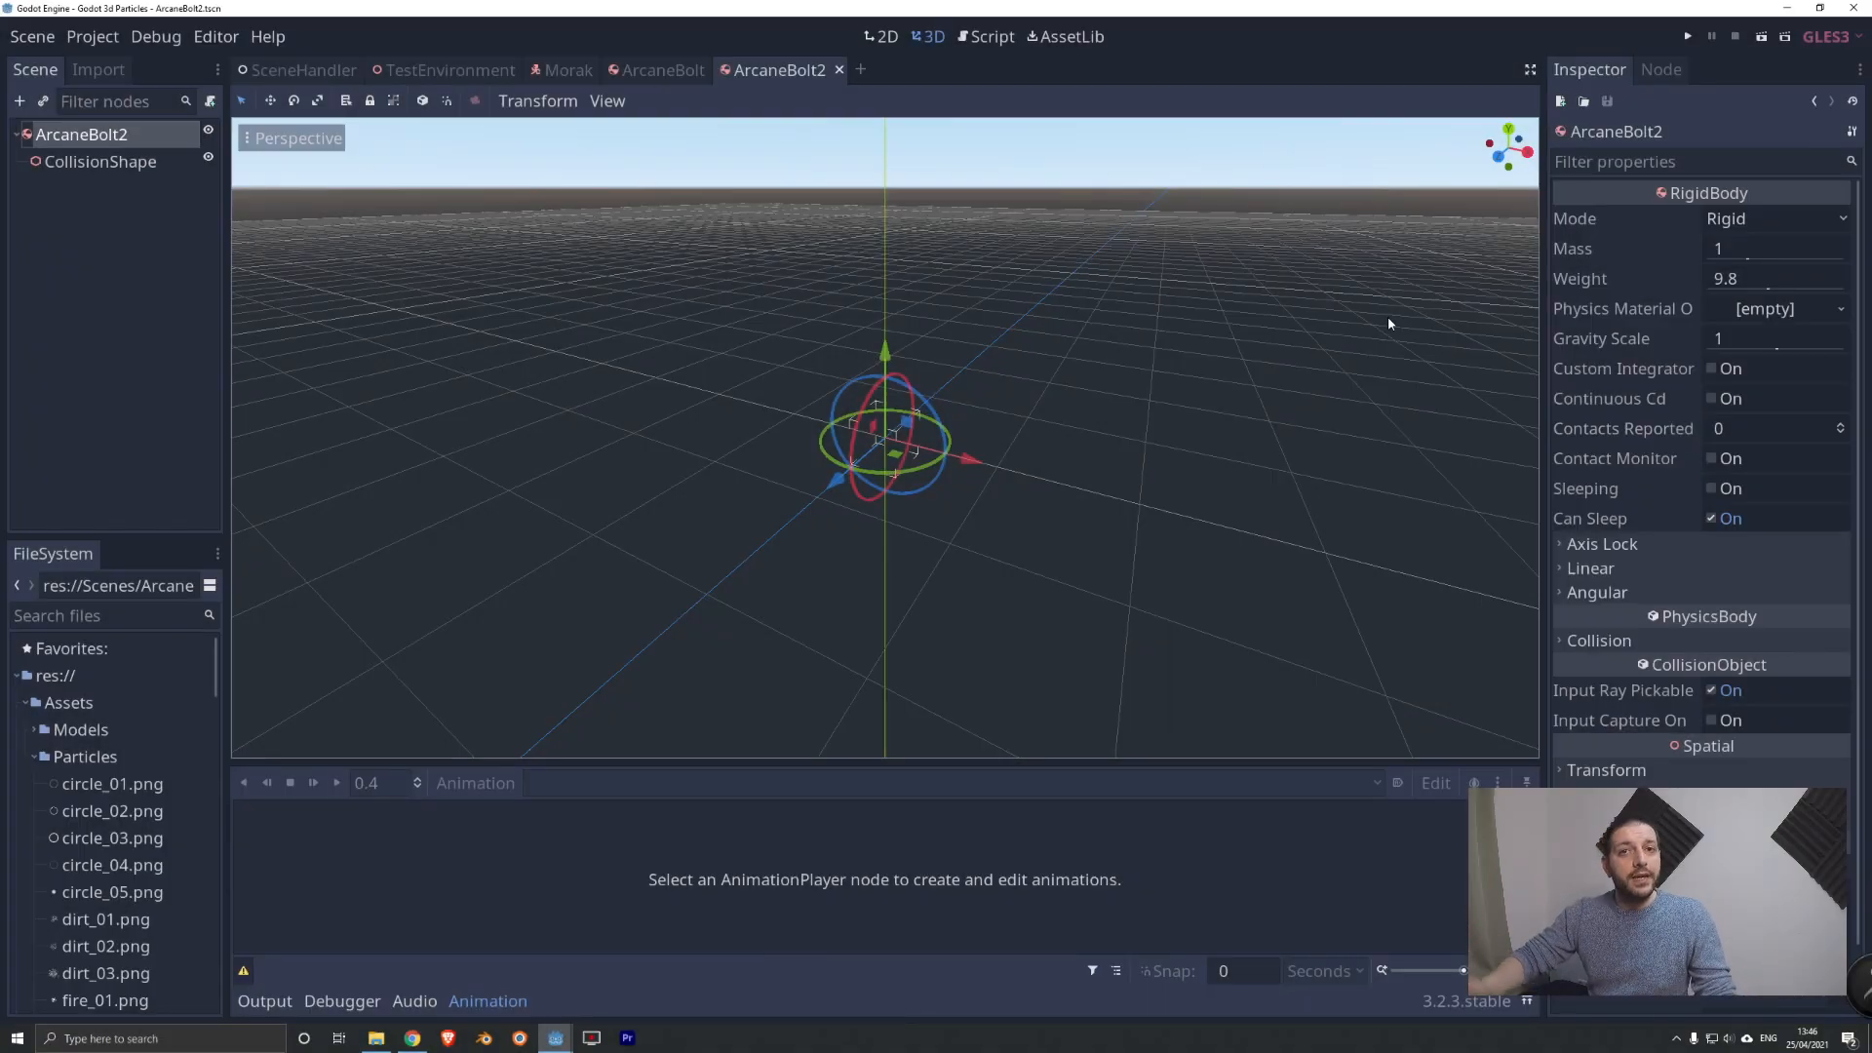
# Add a 3D Particles node as a child of ArcaneBolt2.
pyautogui.rightClick(64, 147)
pyautogui.click(144, 156)
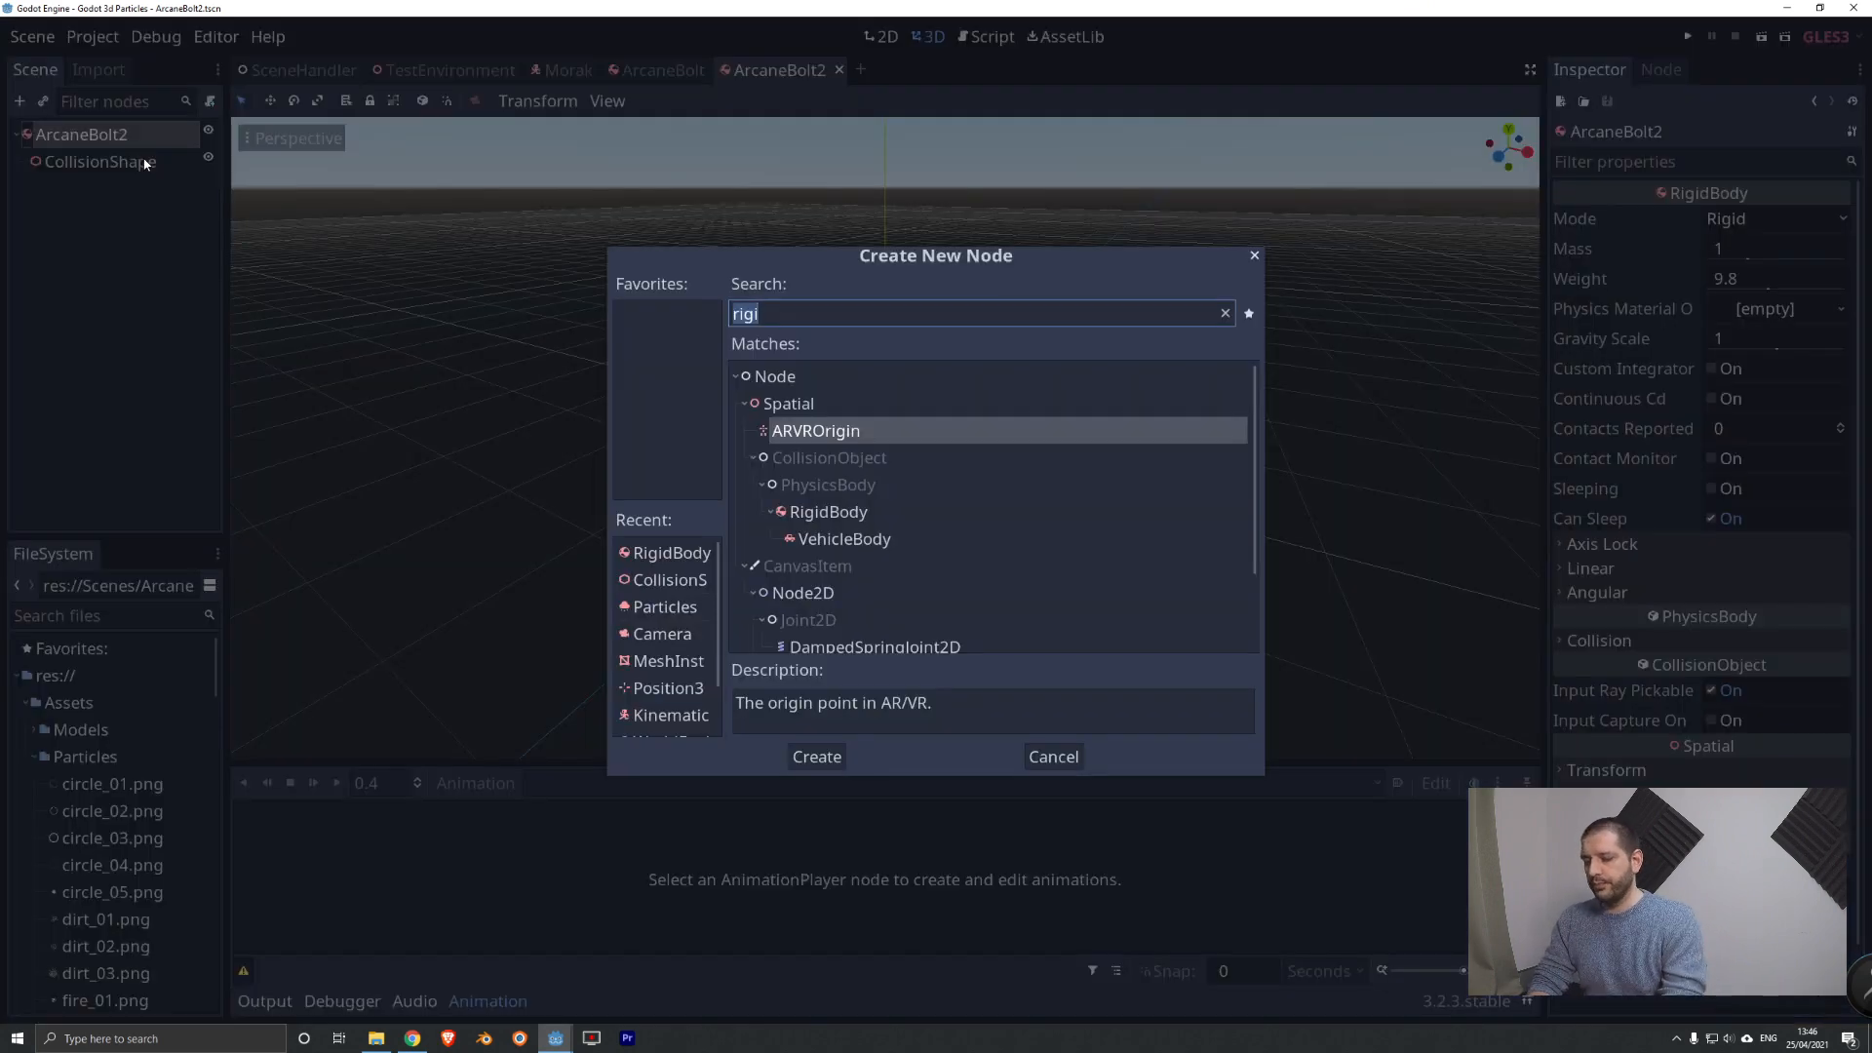
pyautogui.write('particl')
pyautogui.press('Down')
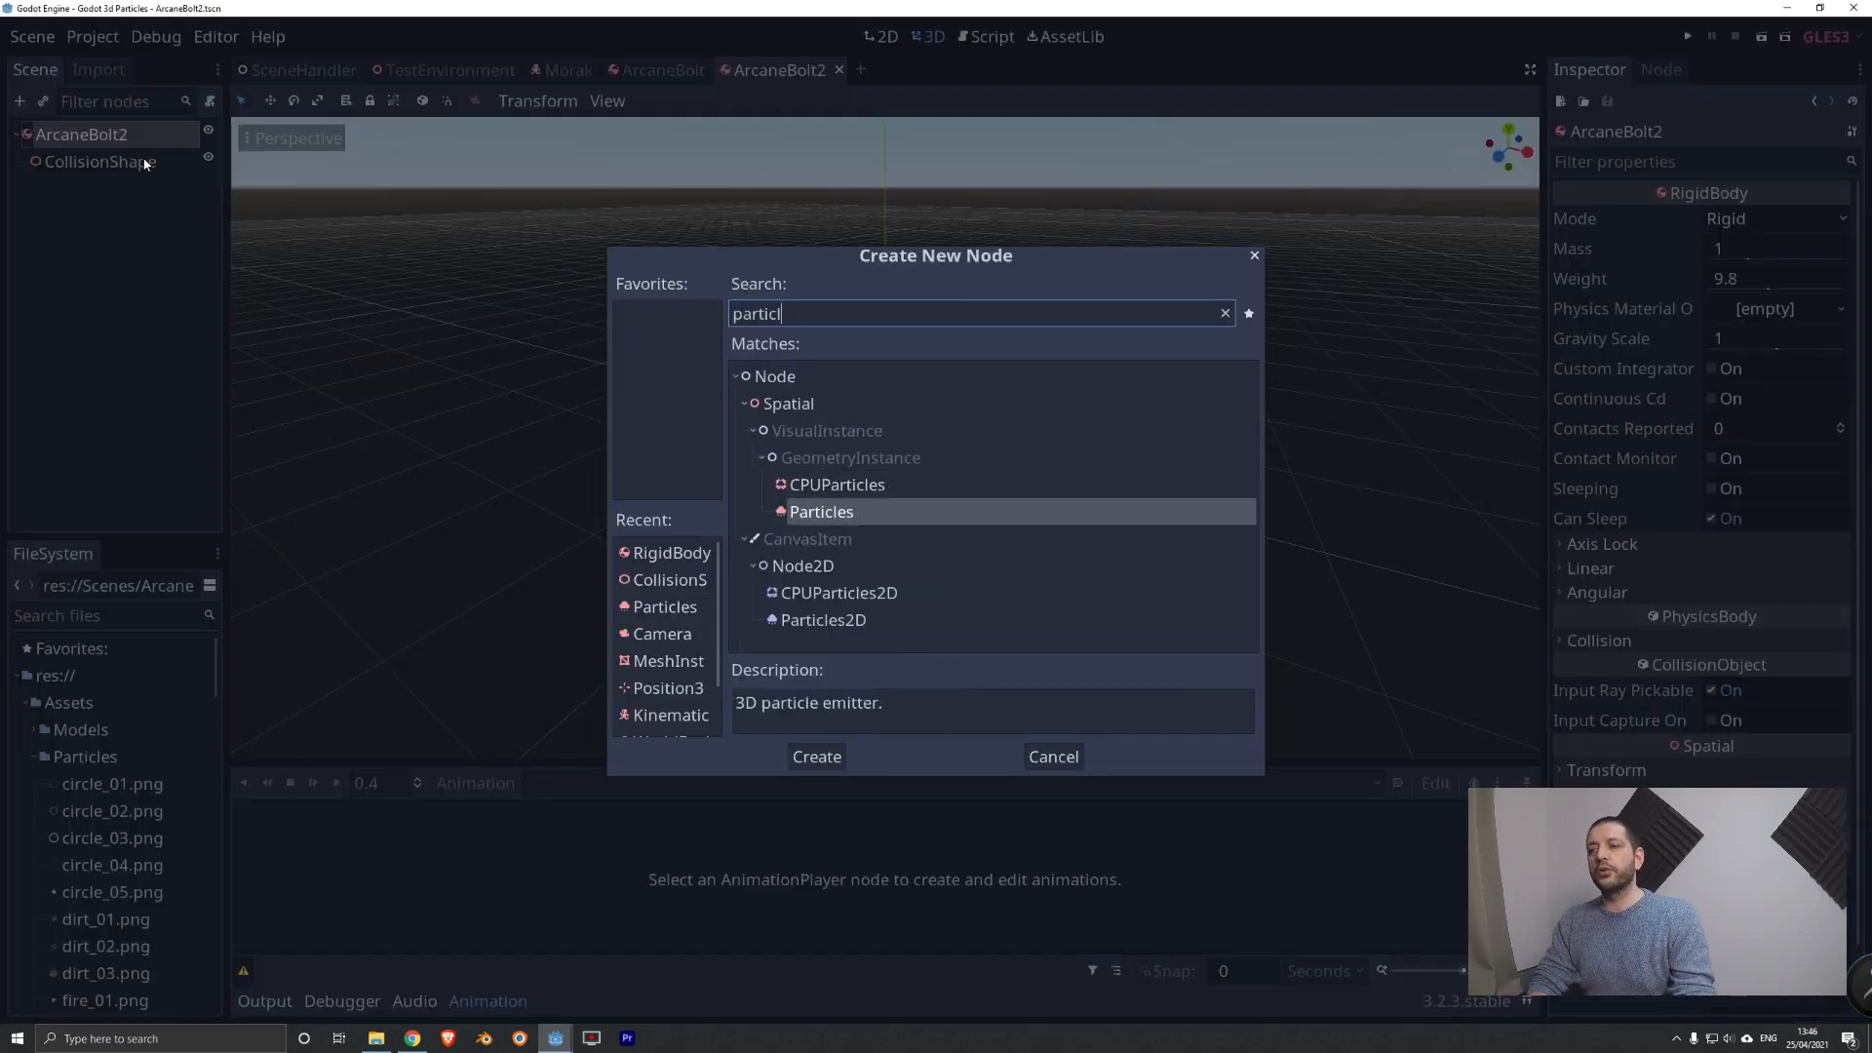
pyautogui.press('Return')
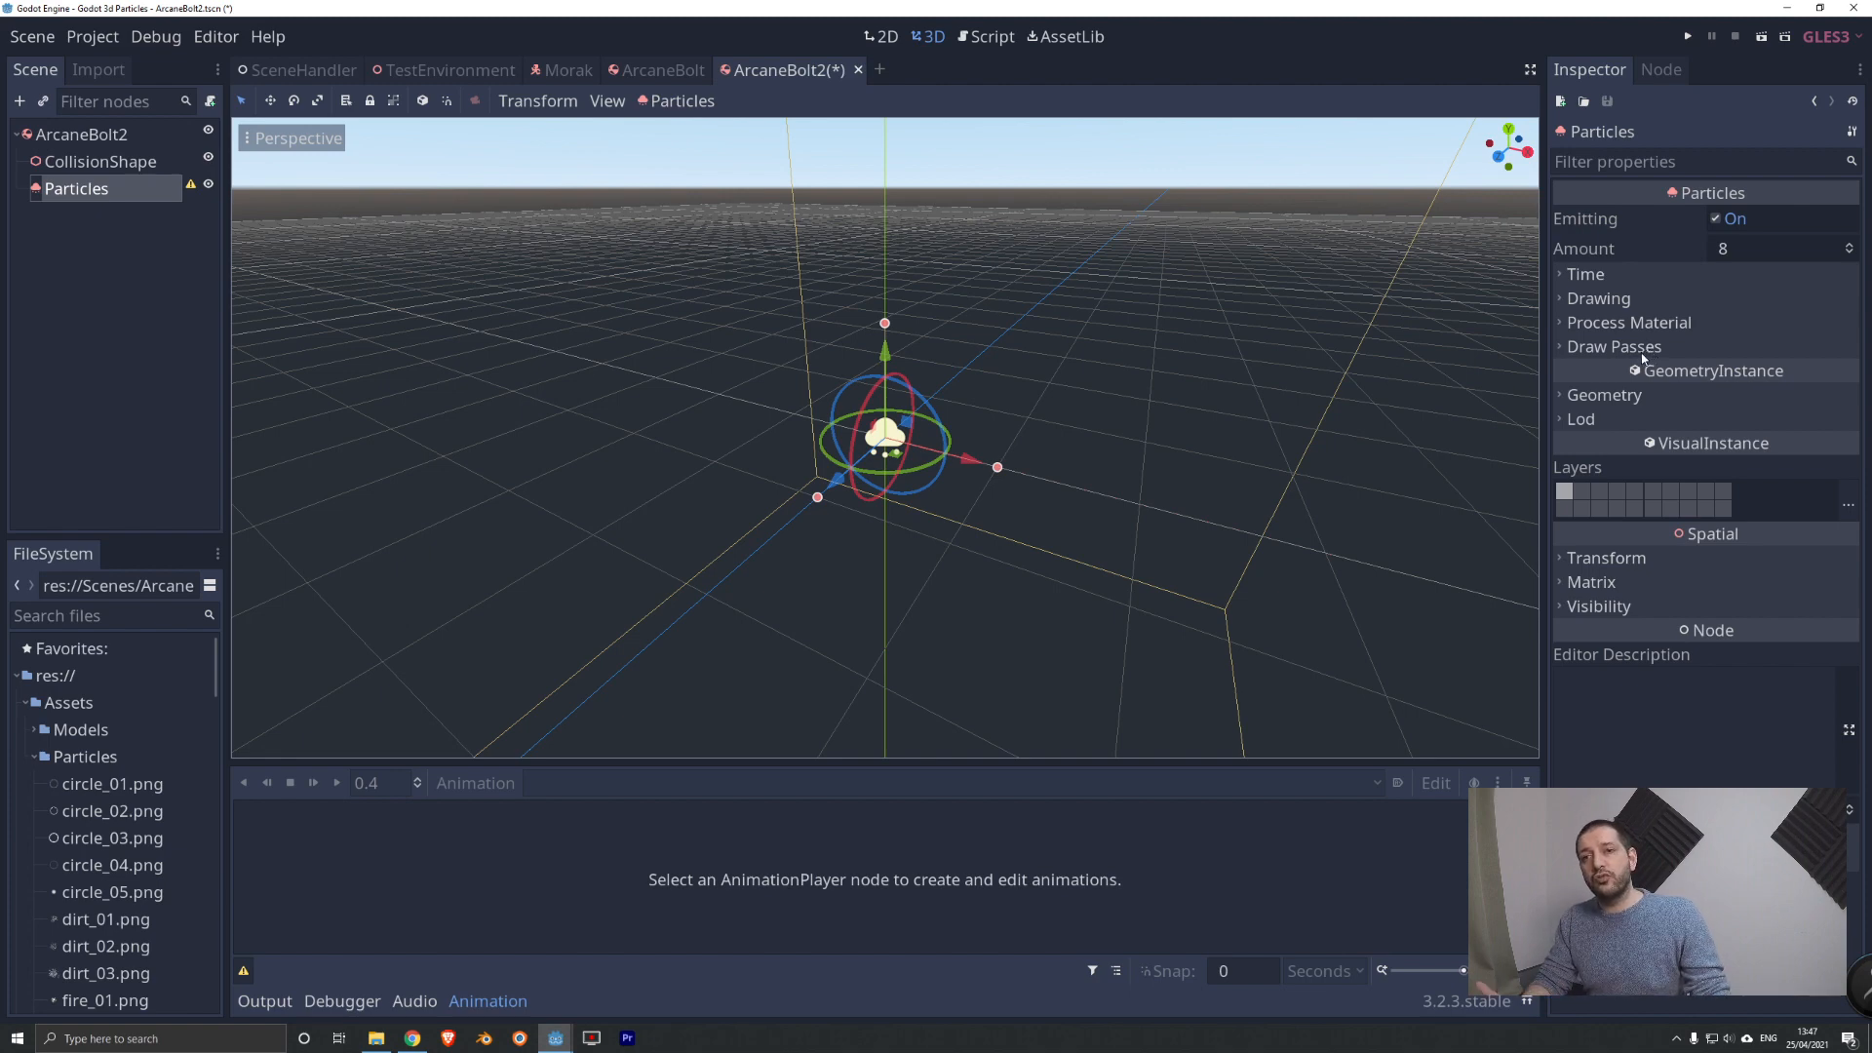
# Assign a new ParticlesMaterial as the Particles node's process material and look over its settings.
pyautogui.click(1647, 327)
pyautogui.click(1791, 351)
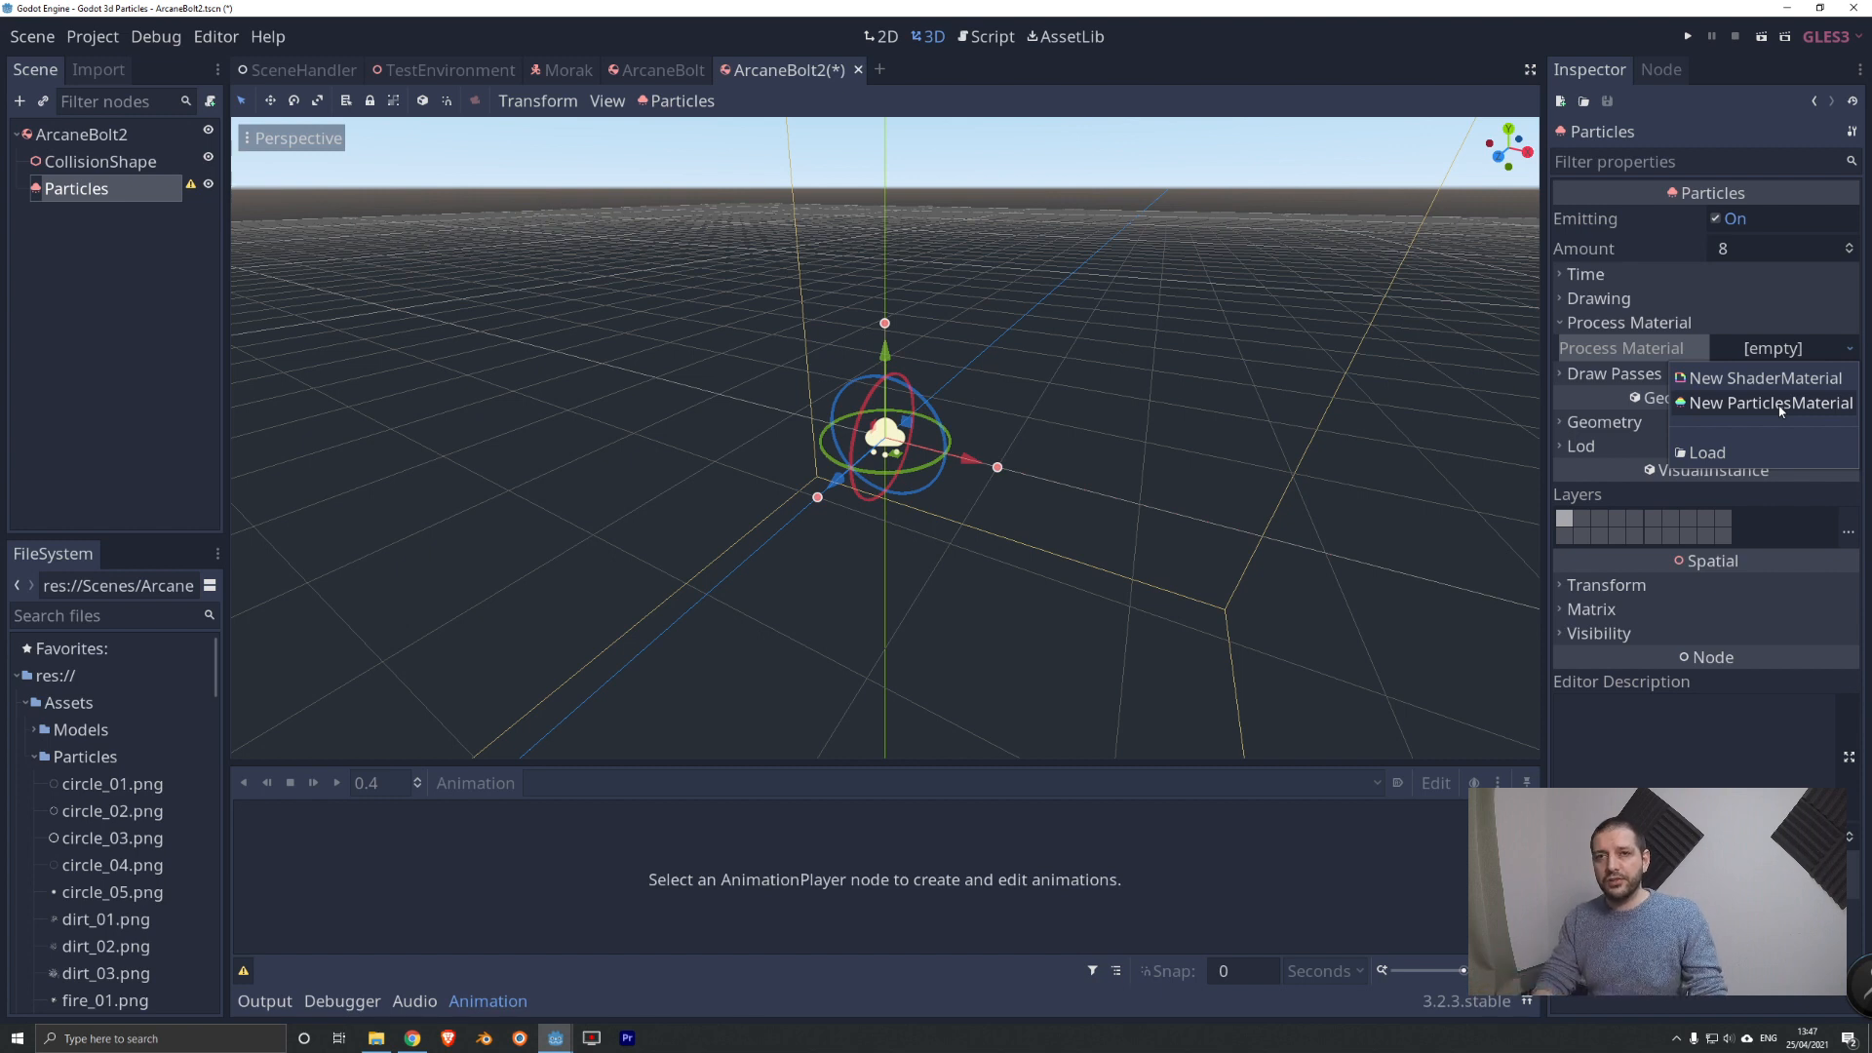
pyautogui.click(1778, 404)
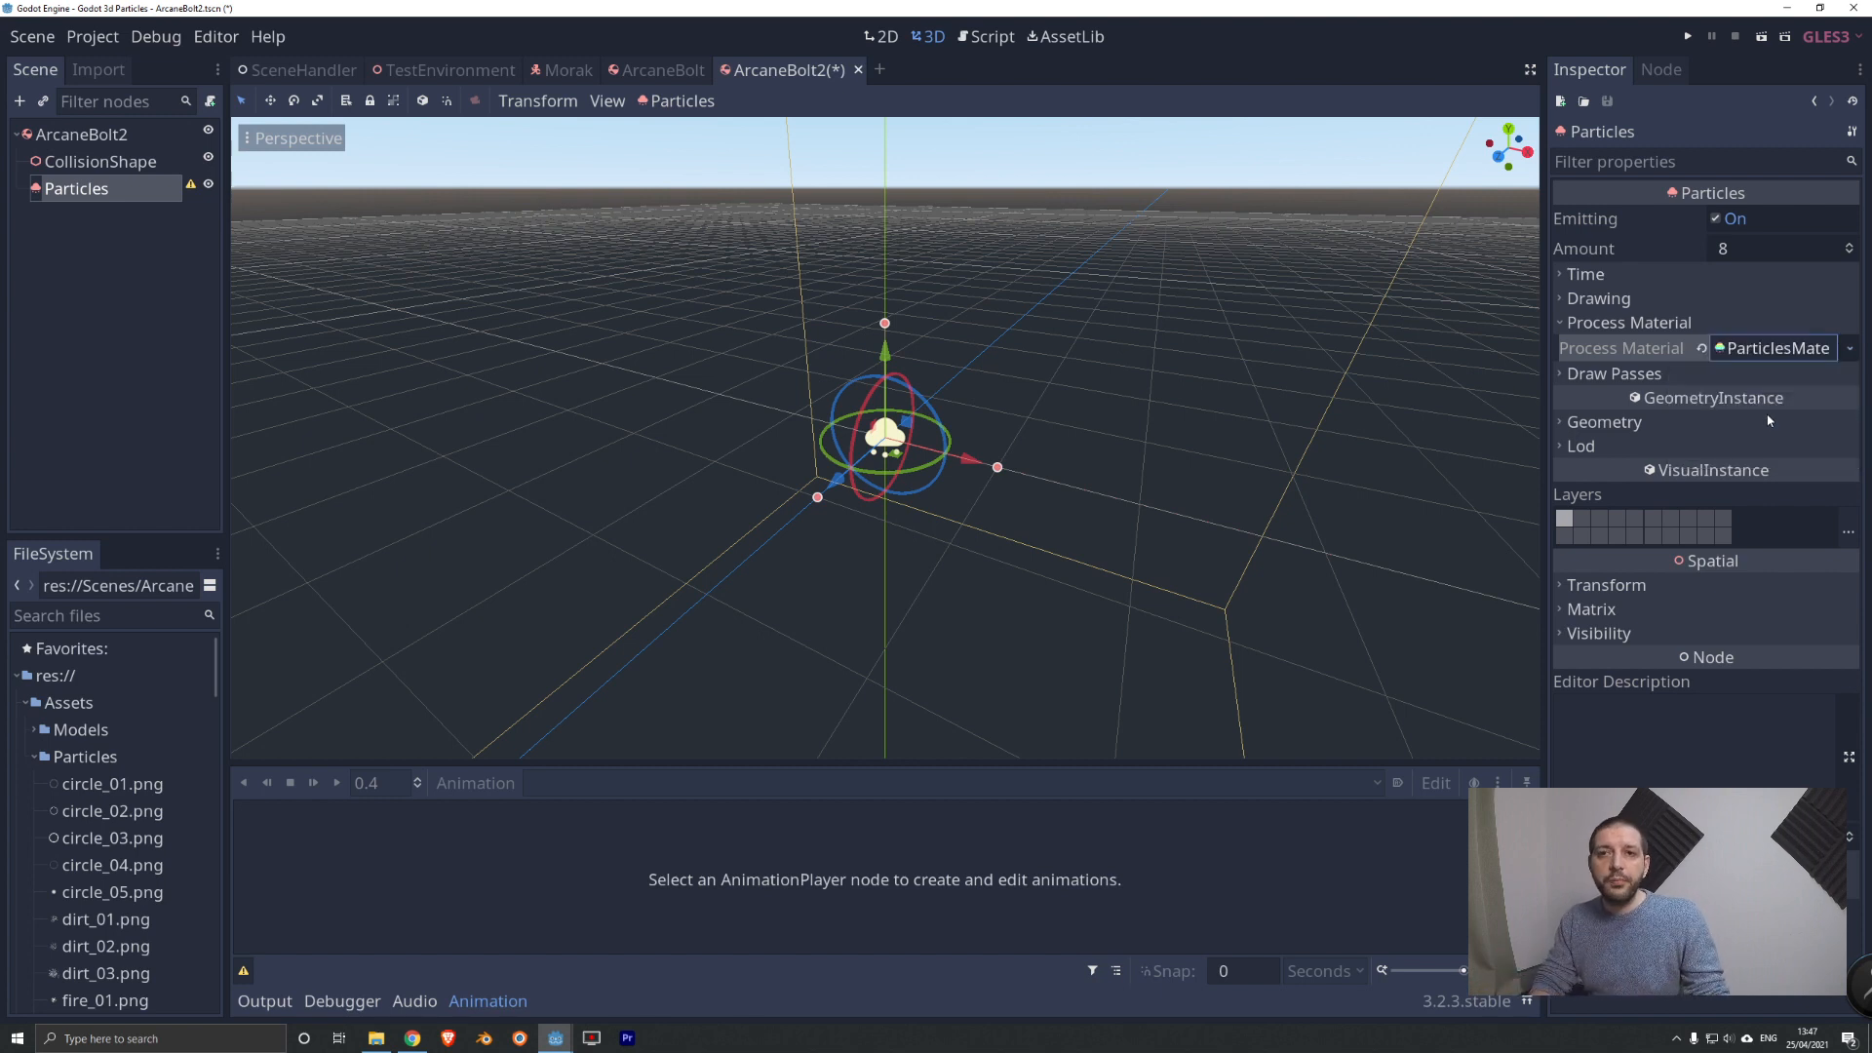
pyautogui.click(1777, 351)
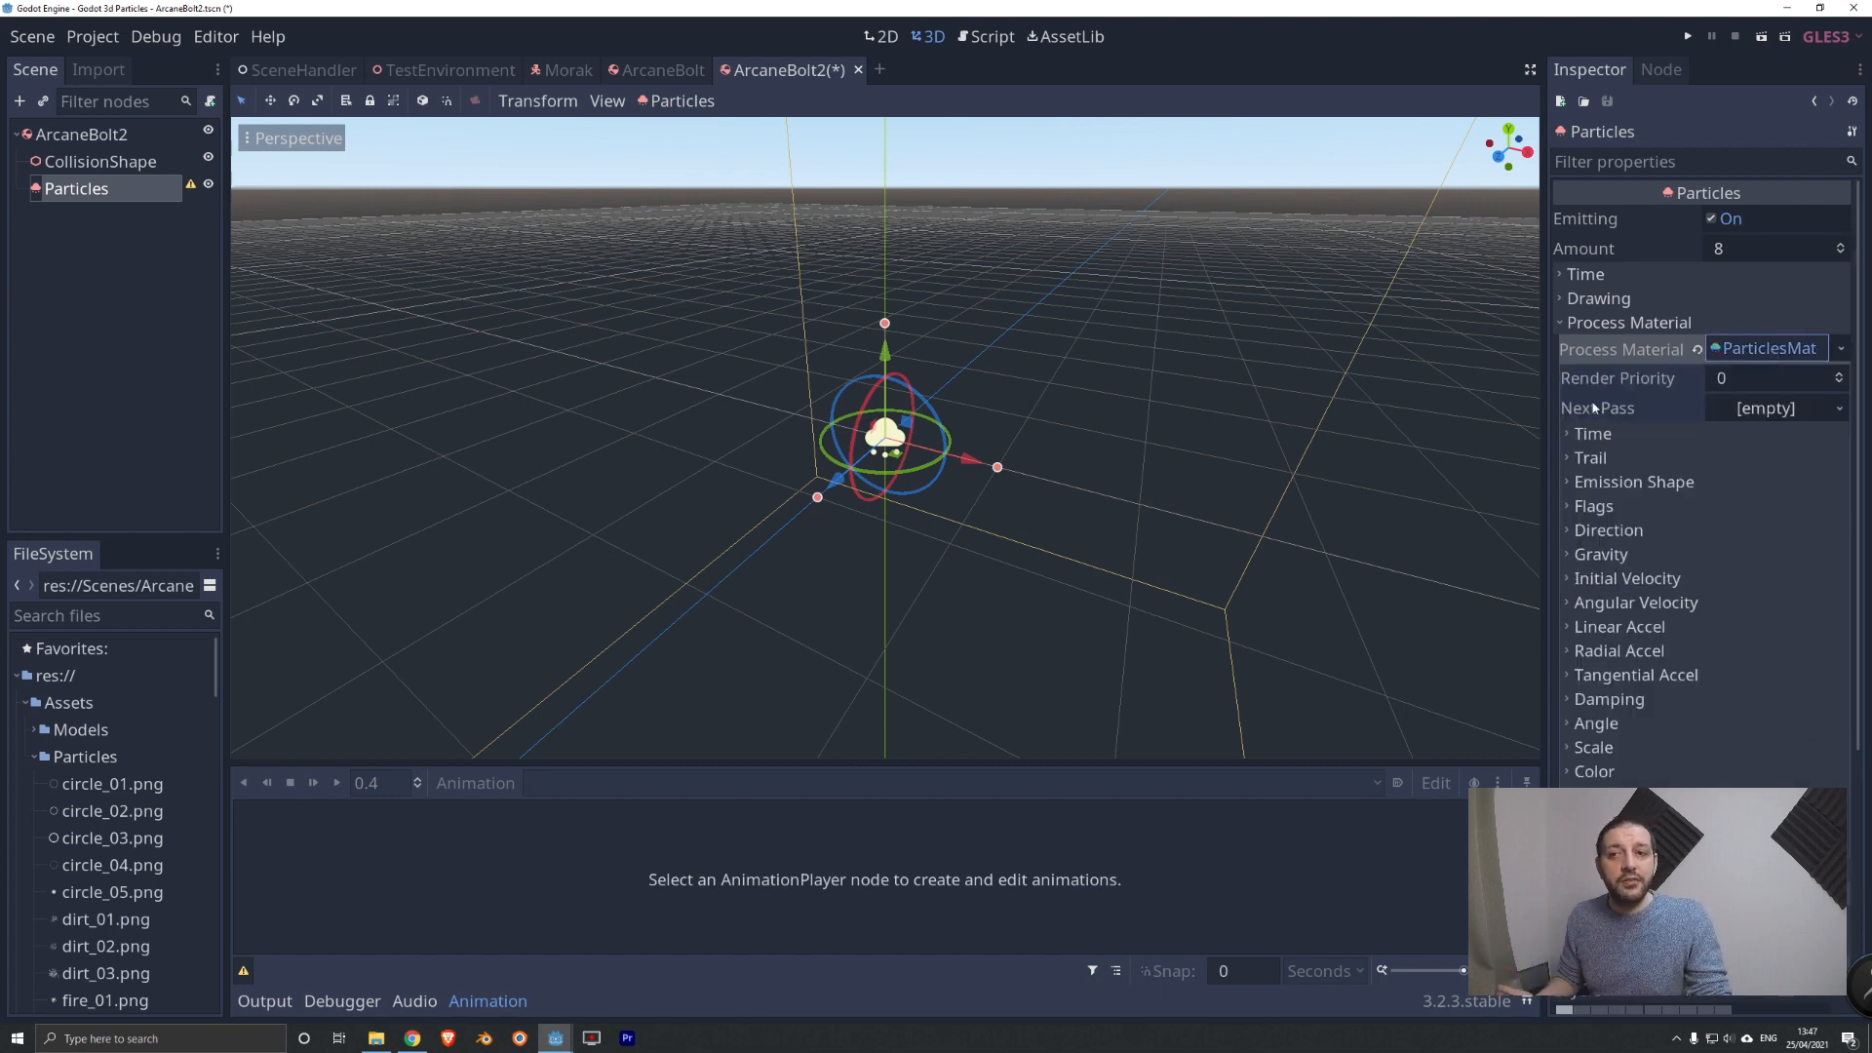
pyautogui.click(1790, 351)
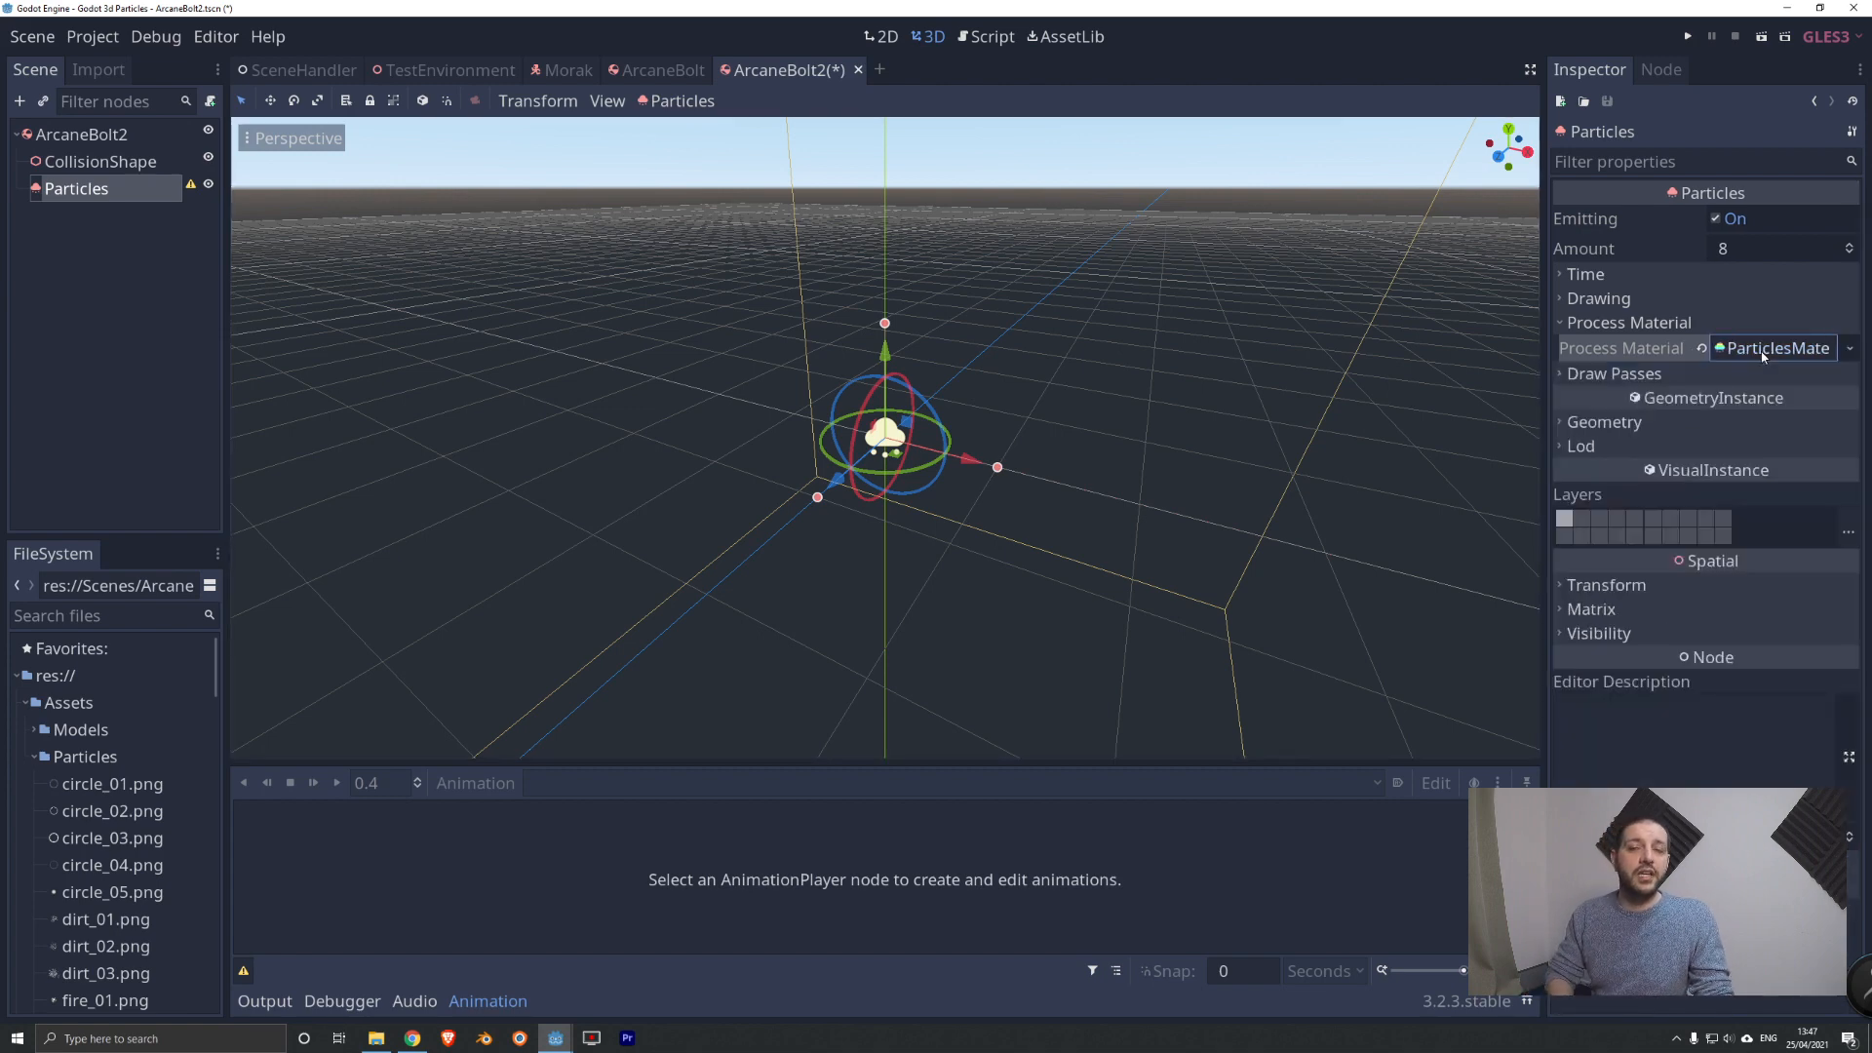
# Assign a new QuadMesh to Pass 1 of the particles' draw passes.
pyautogui.click(1638, 378)
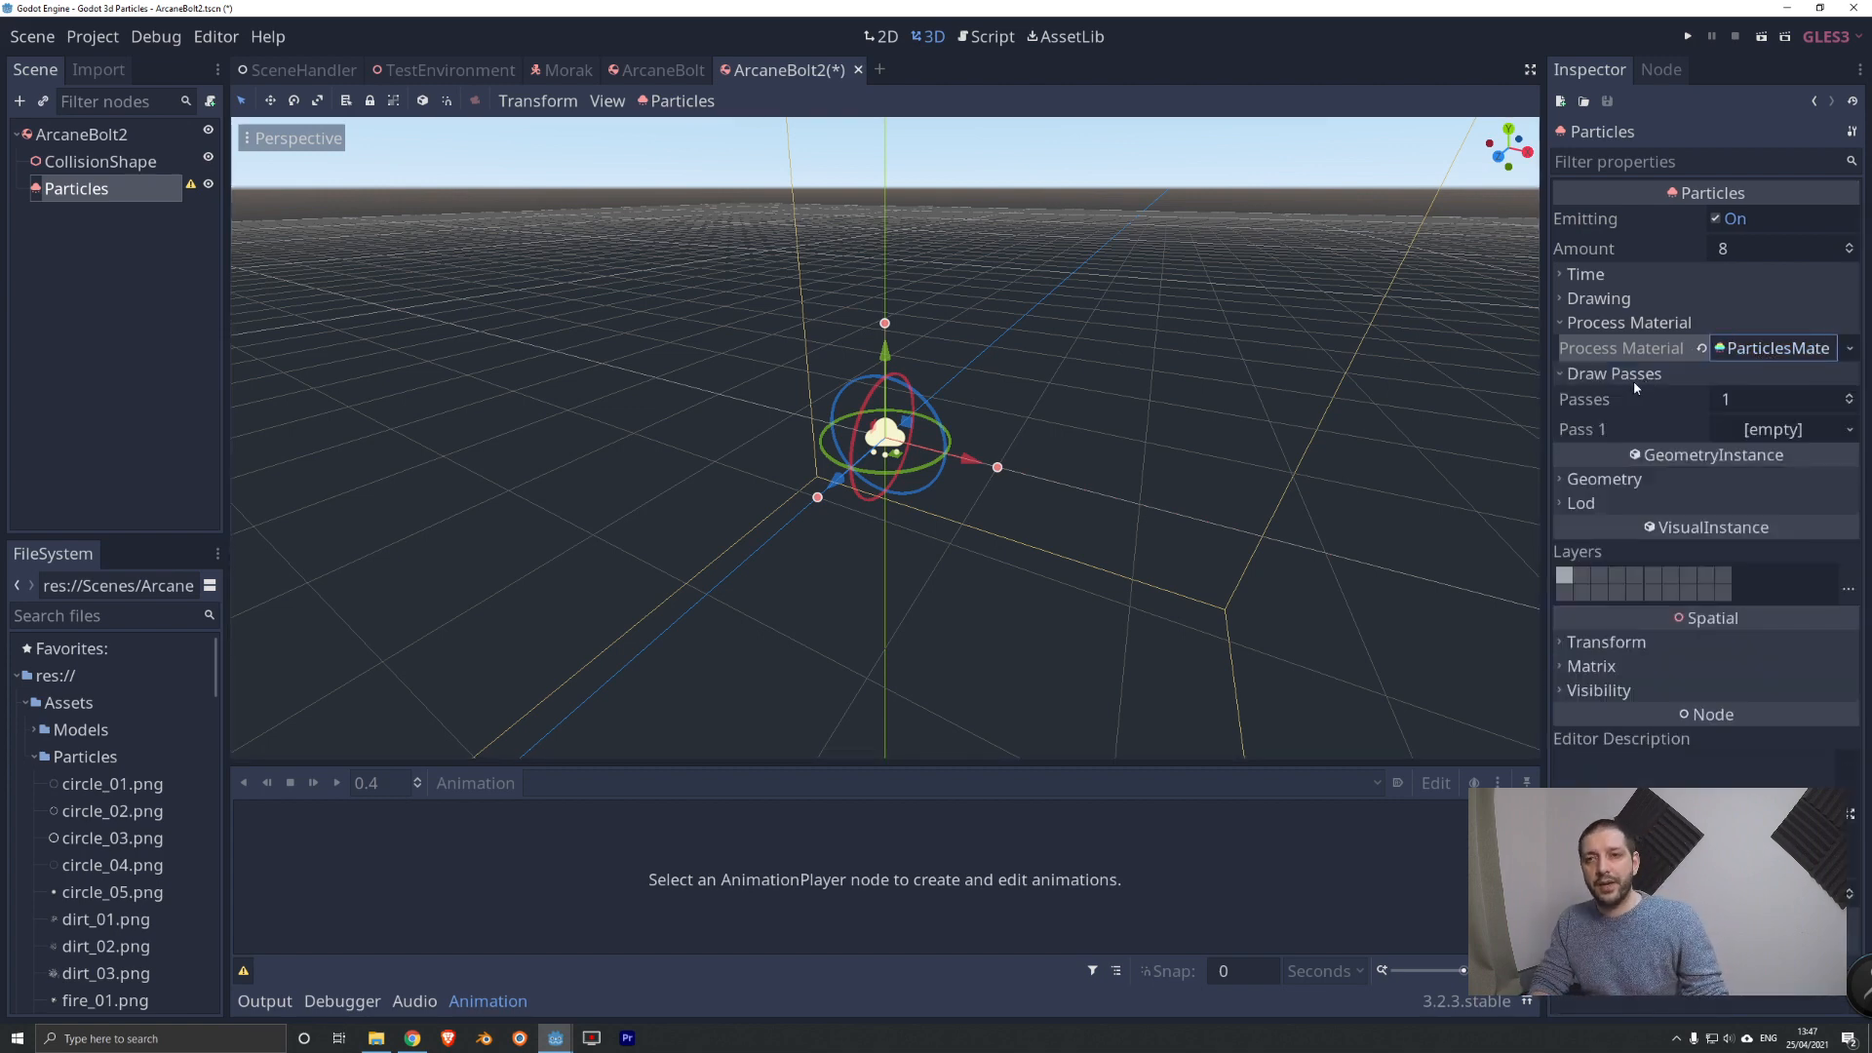
pyautogui.click(1849, 430)
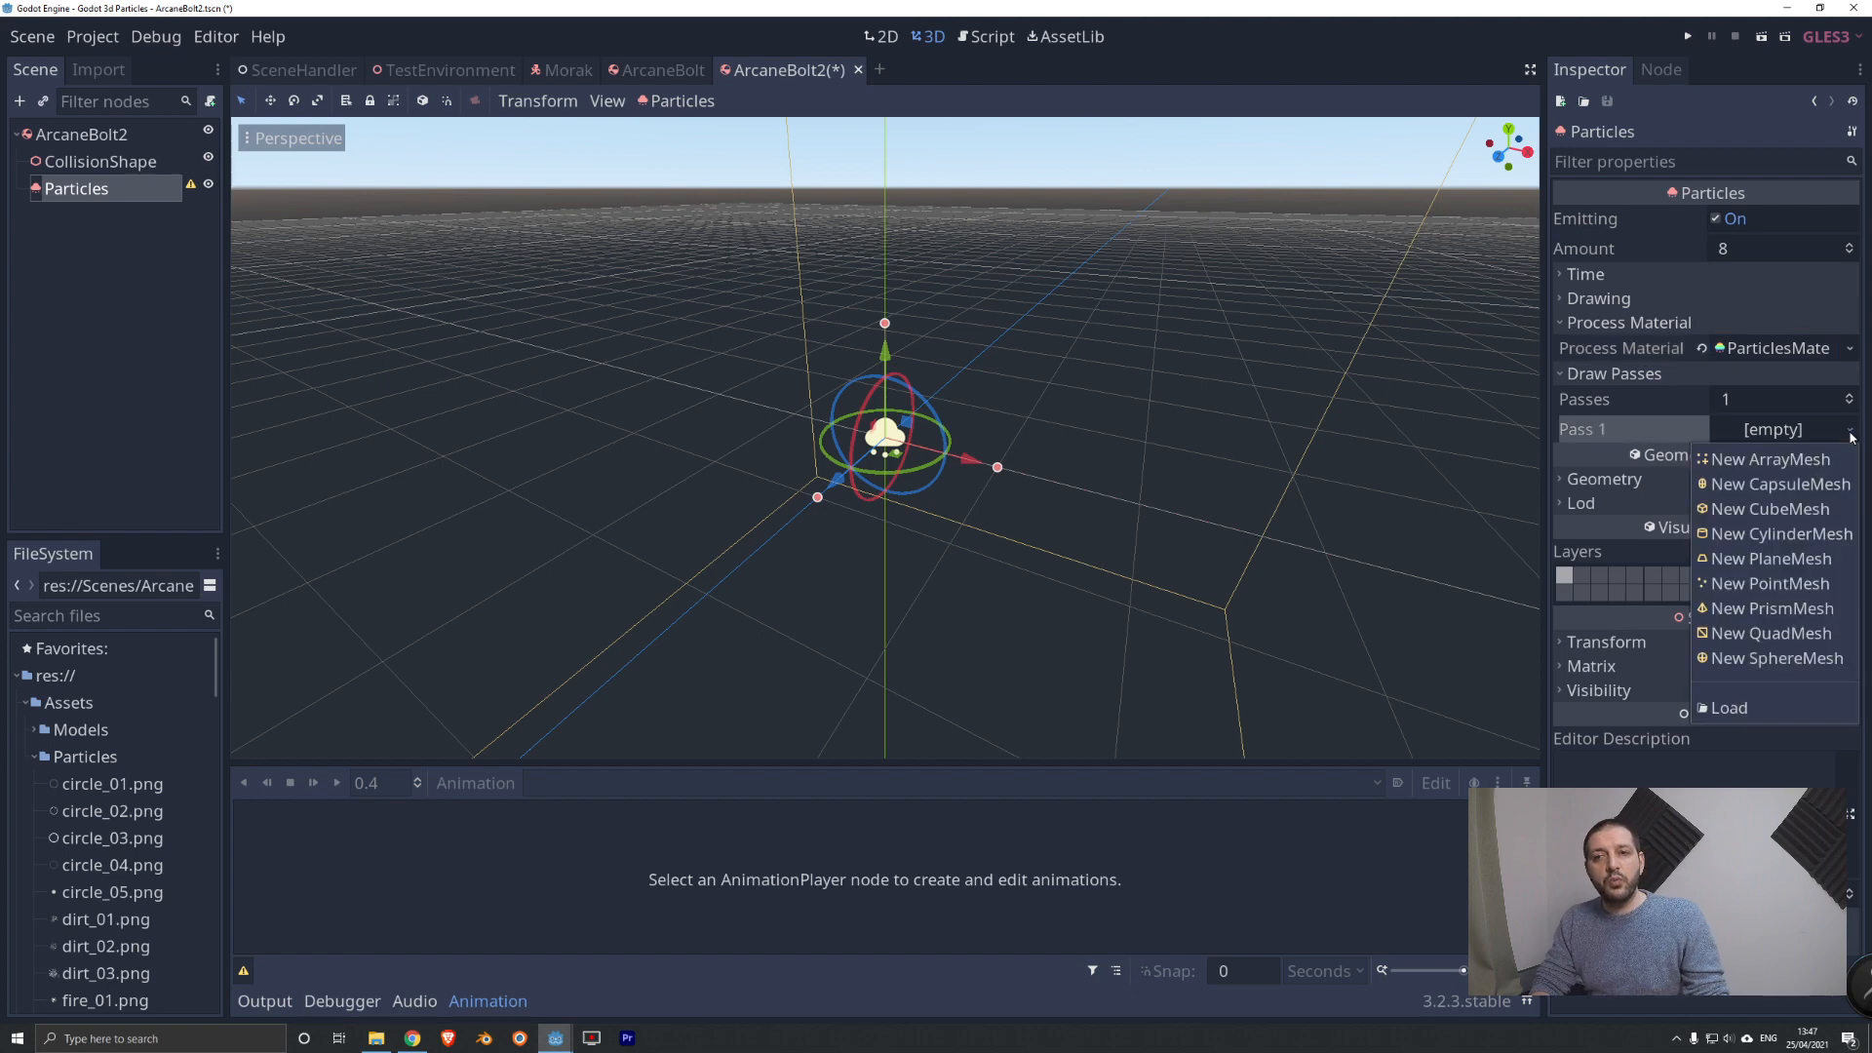
pyautogui.click(1779, 634)
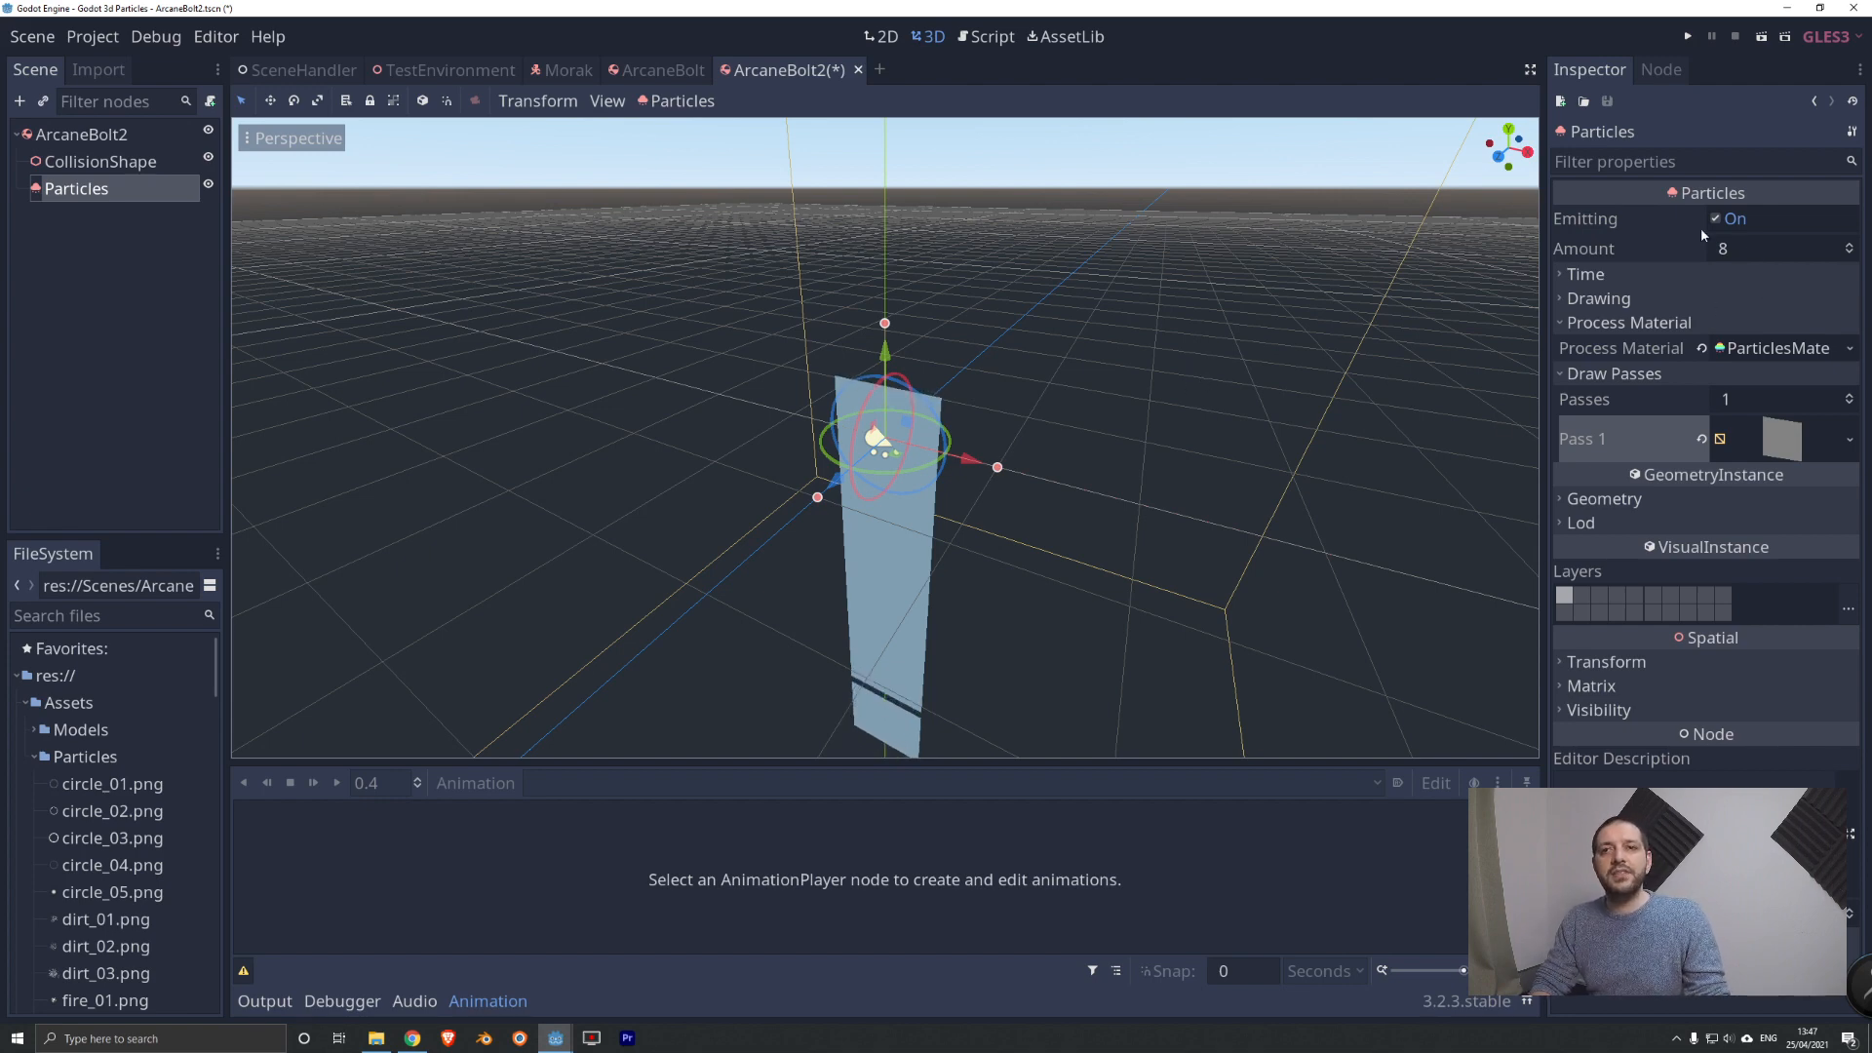
# Set the particle amount to 4, then switch Emitting off and on again to restart the emission.
pyautogui.click(1589, 275)
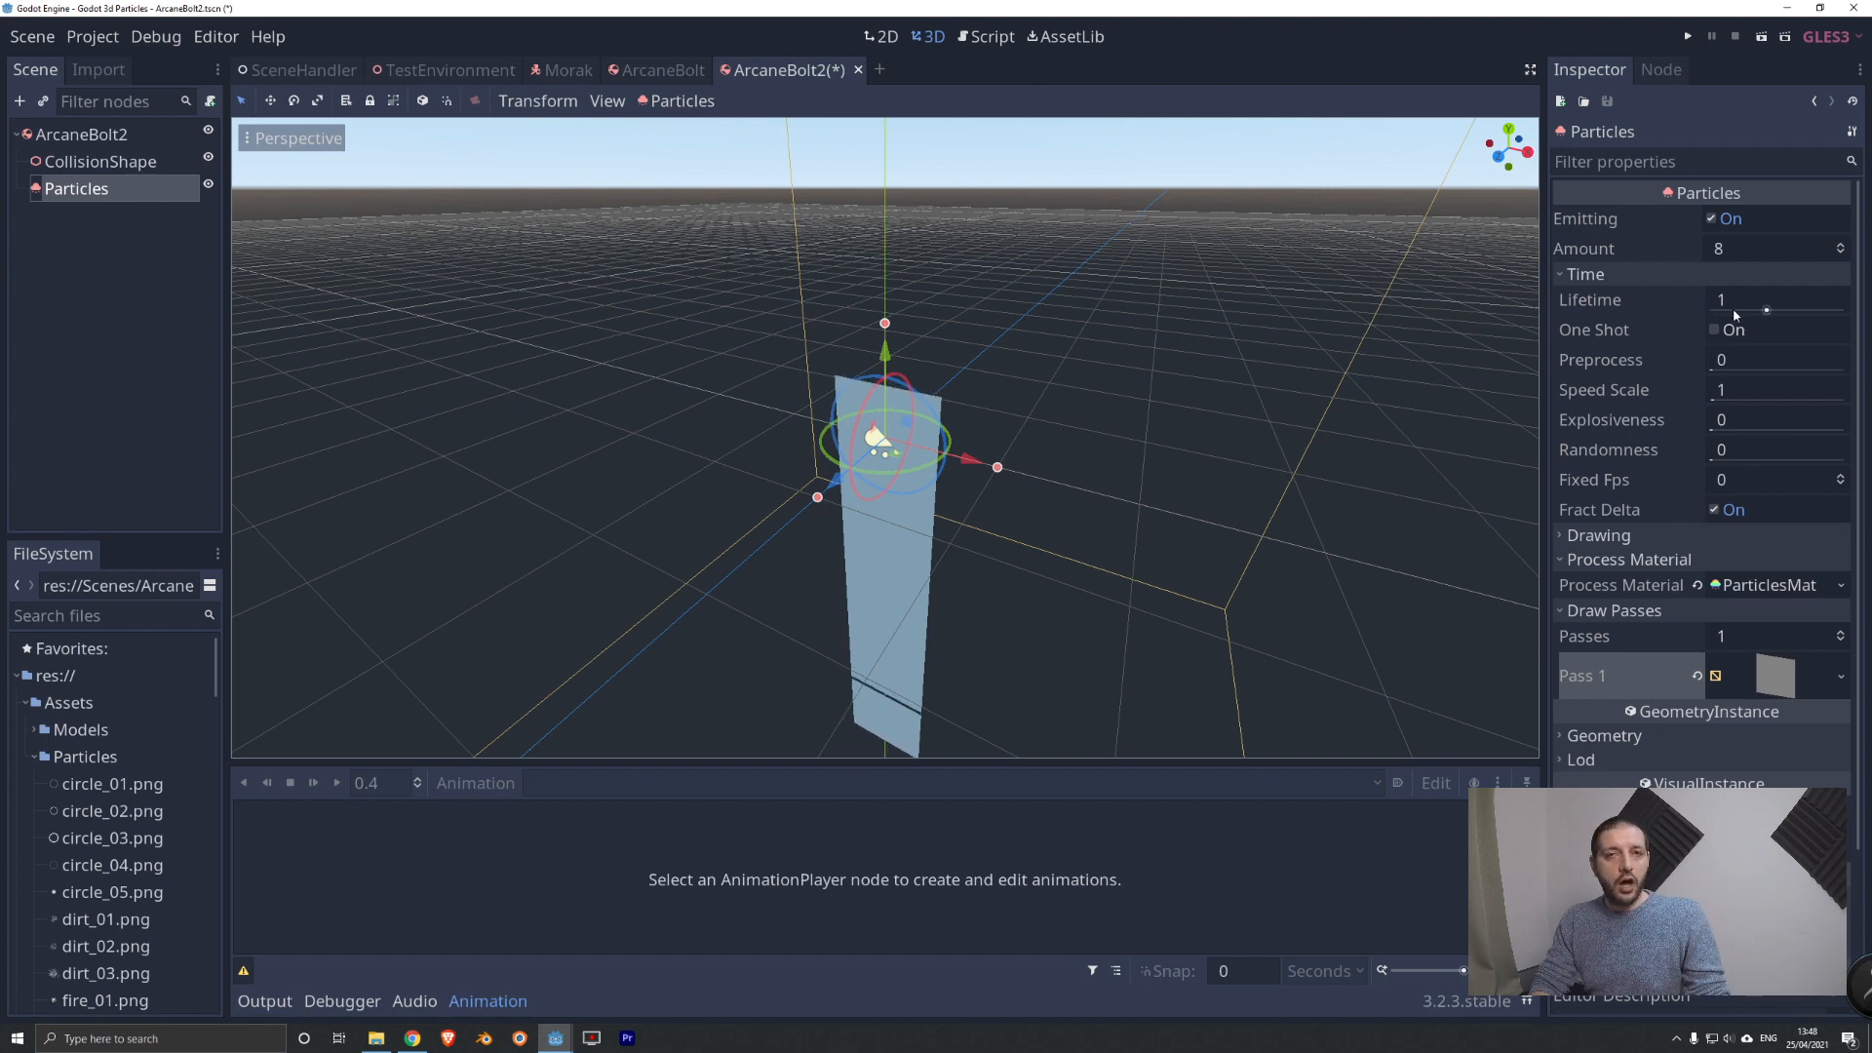
pyautogui.click(1727, 249)
pyautogui.write('4')
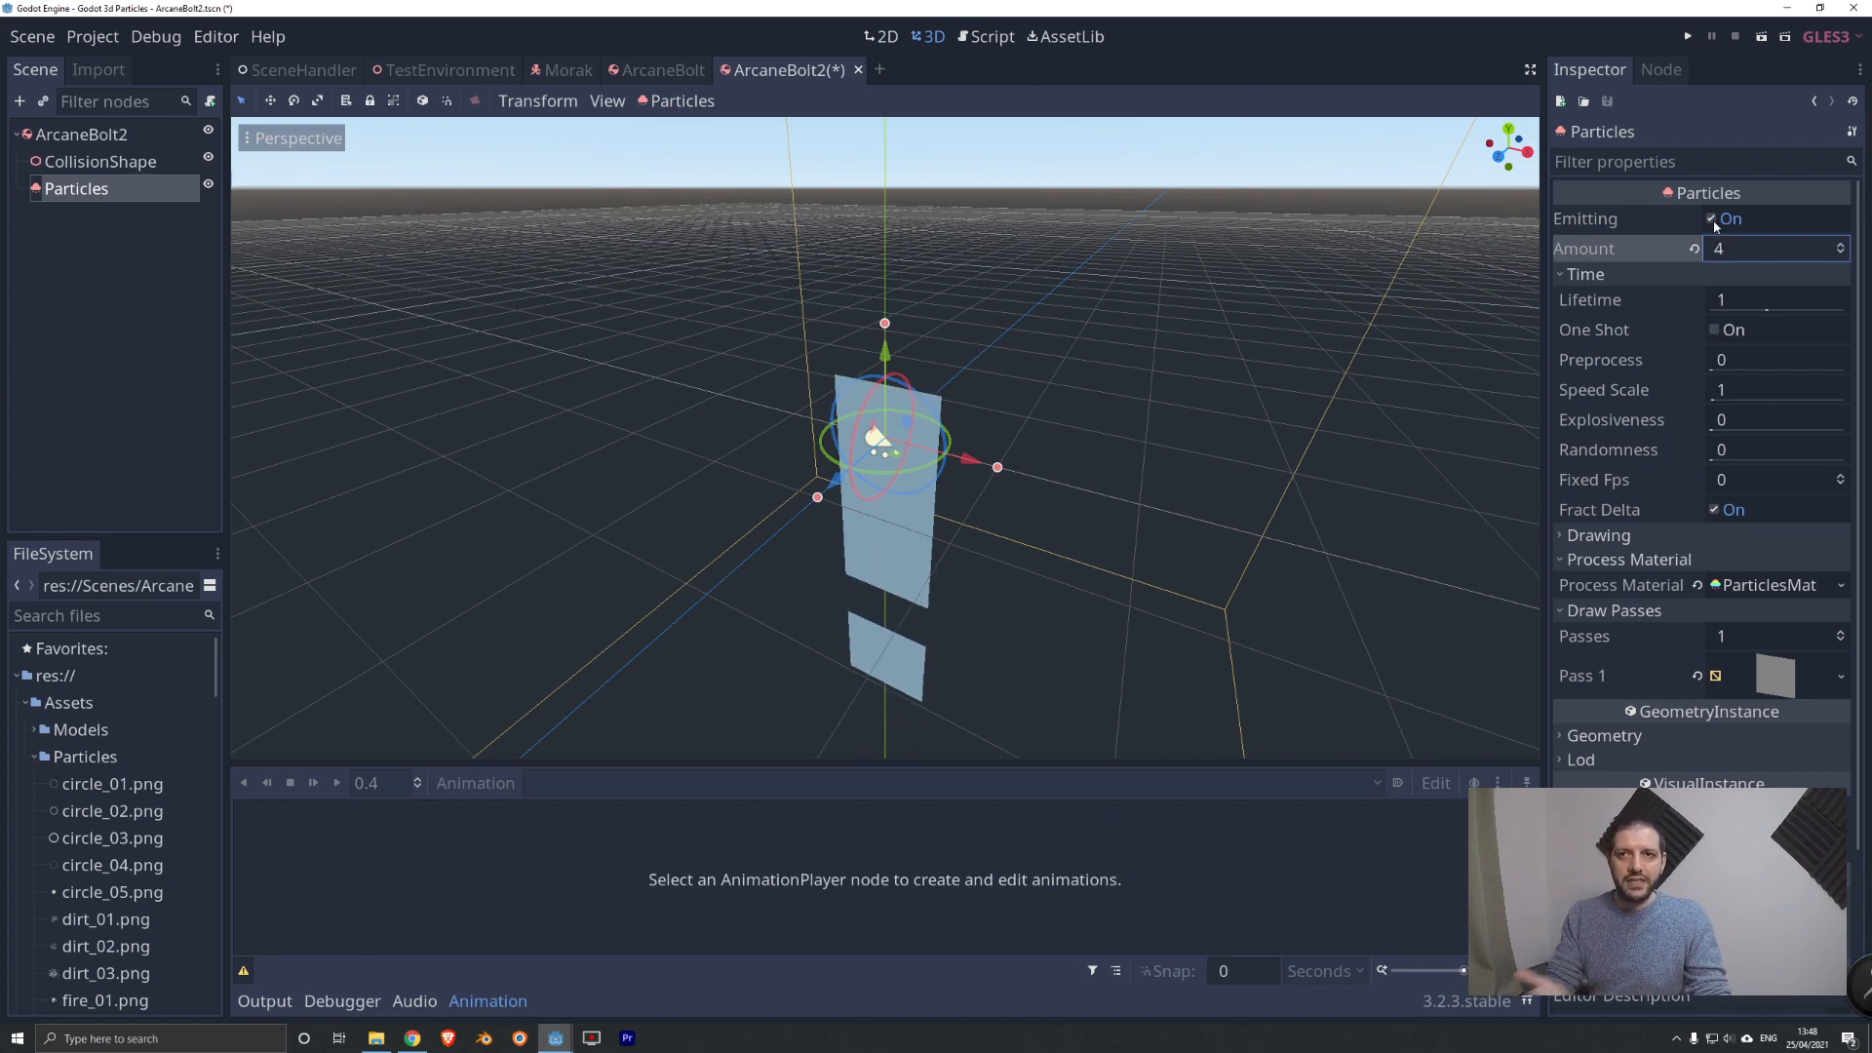
pyautogui.click(1715, 226)
pyautogui.click(1715, 226)
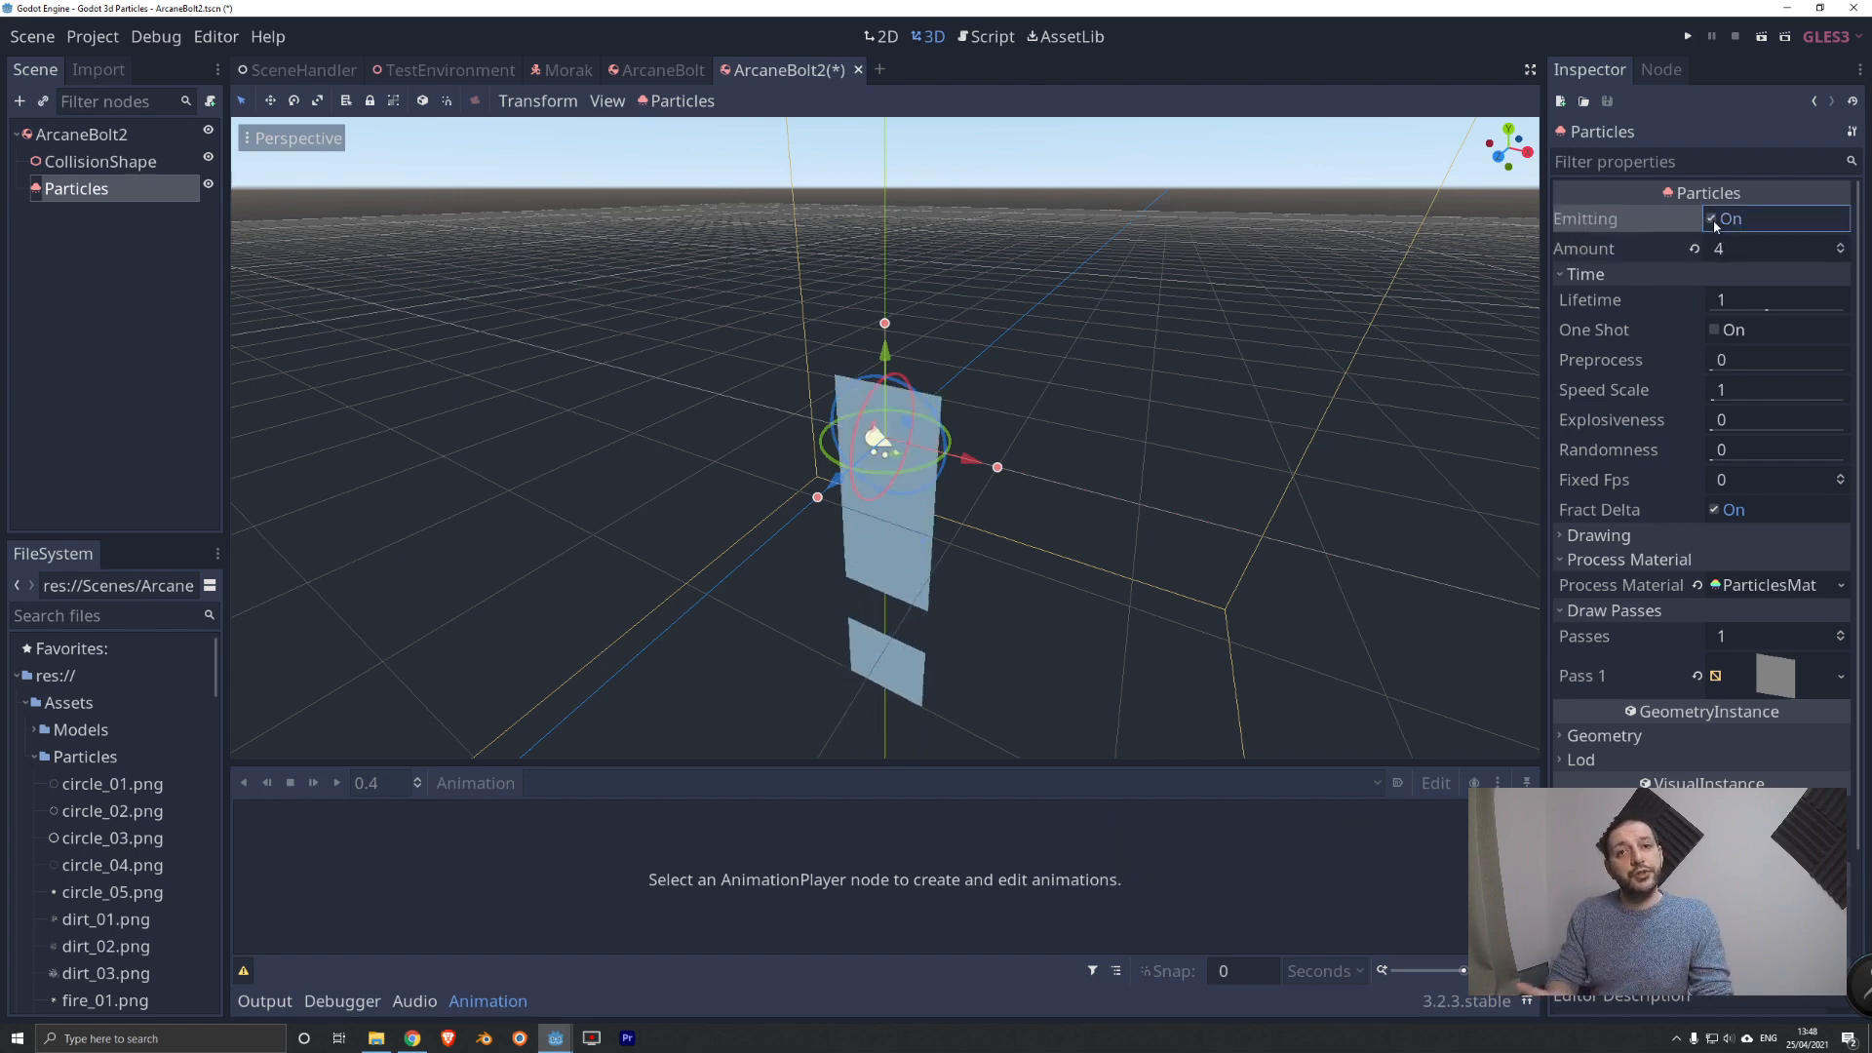
# Assign a new SpatialMaterial as the Particles node's geometry material override.
pyautogui.click(1648, 277)
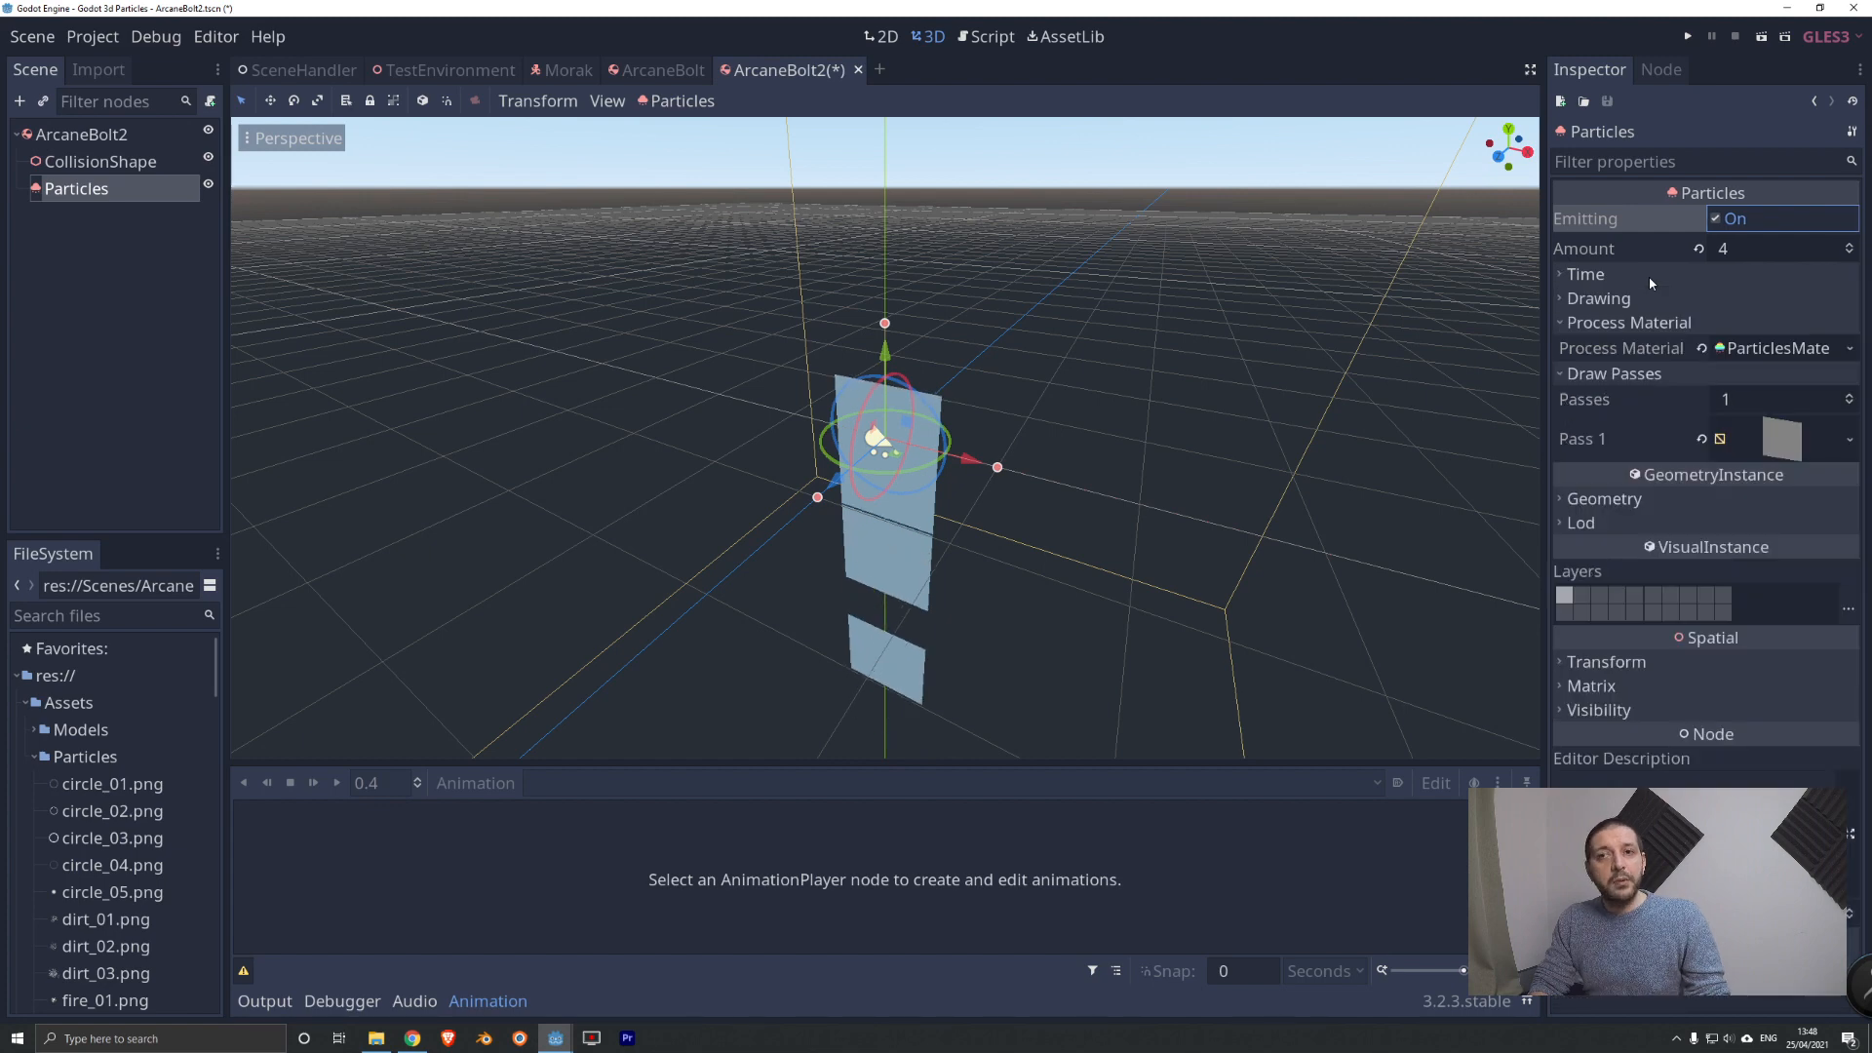
pyautogui.click(1653, 326)
pyautogui.click(1648, 351)
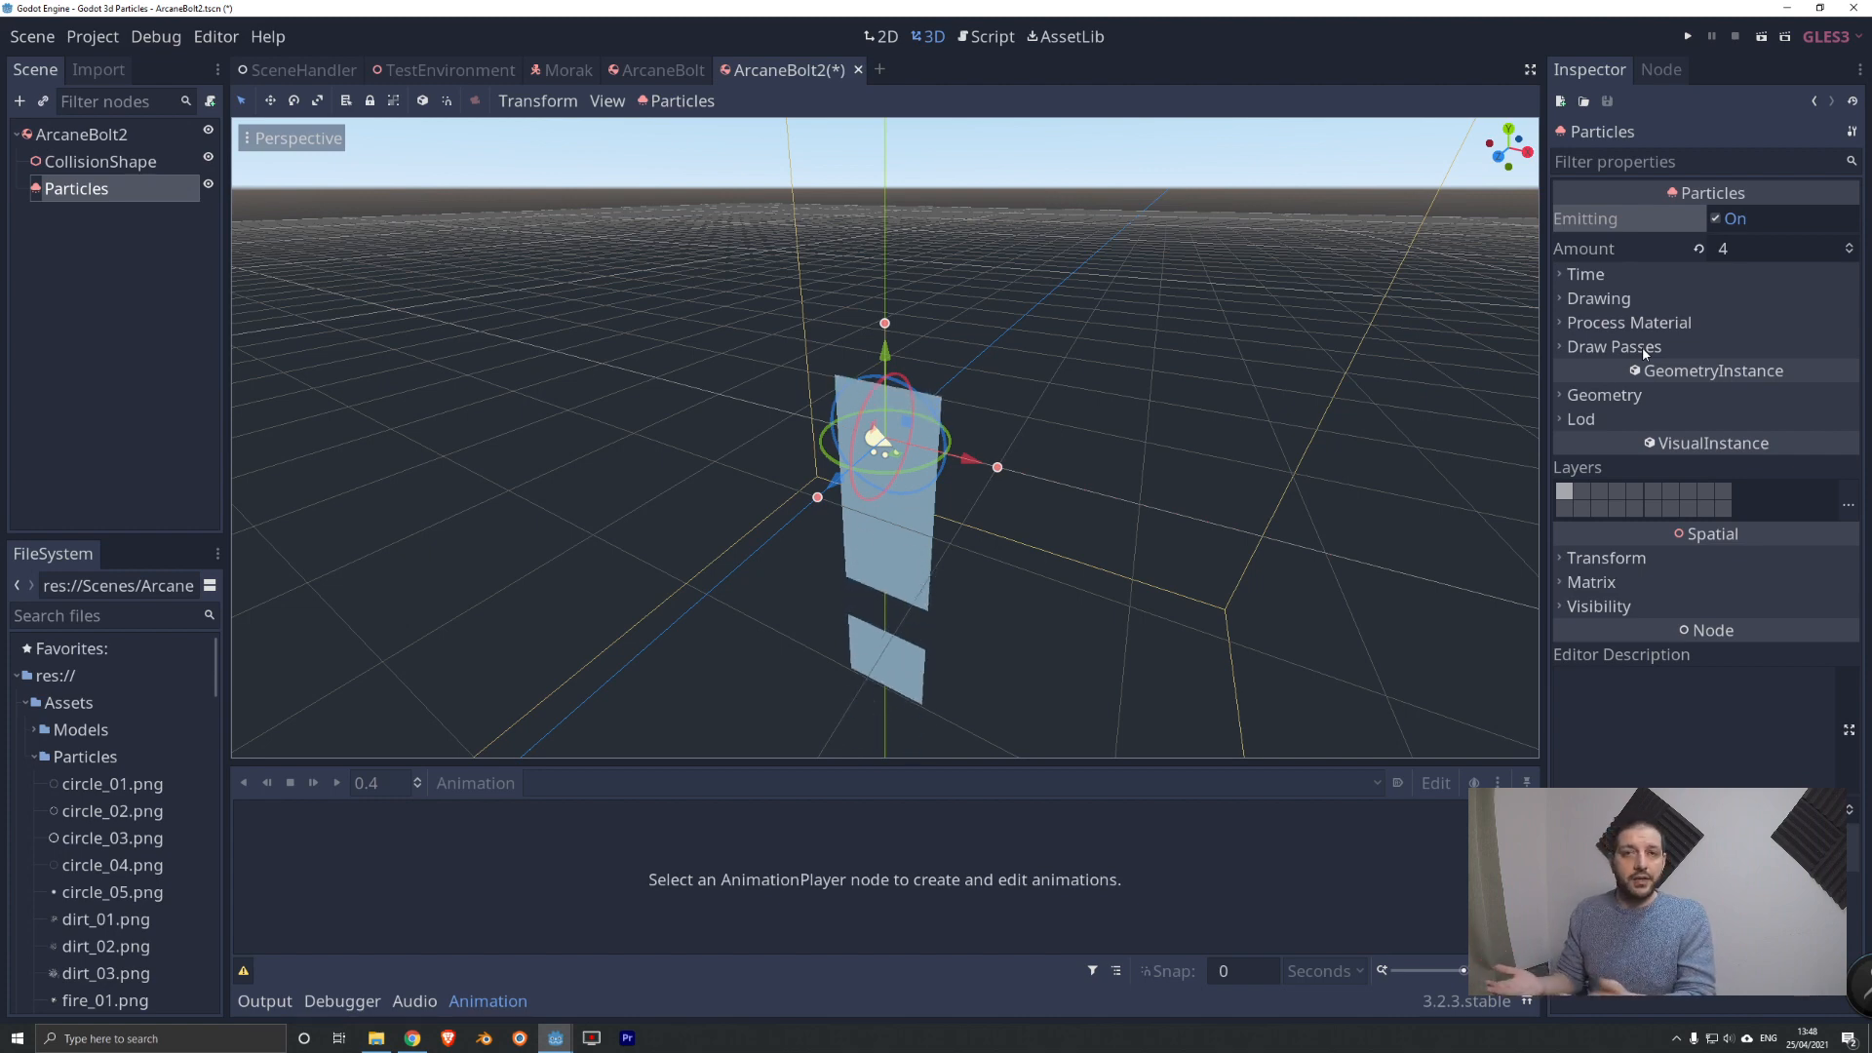
pyautogui.click(1621, 398)
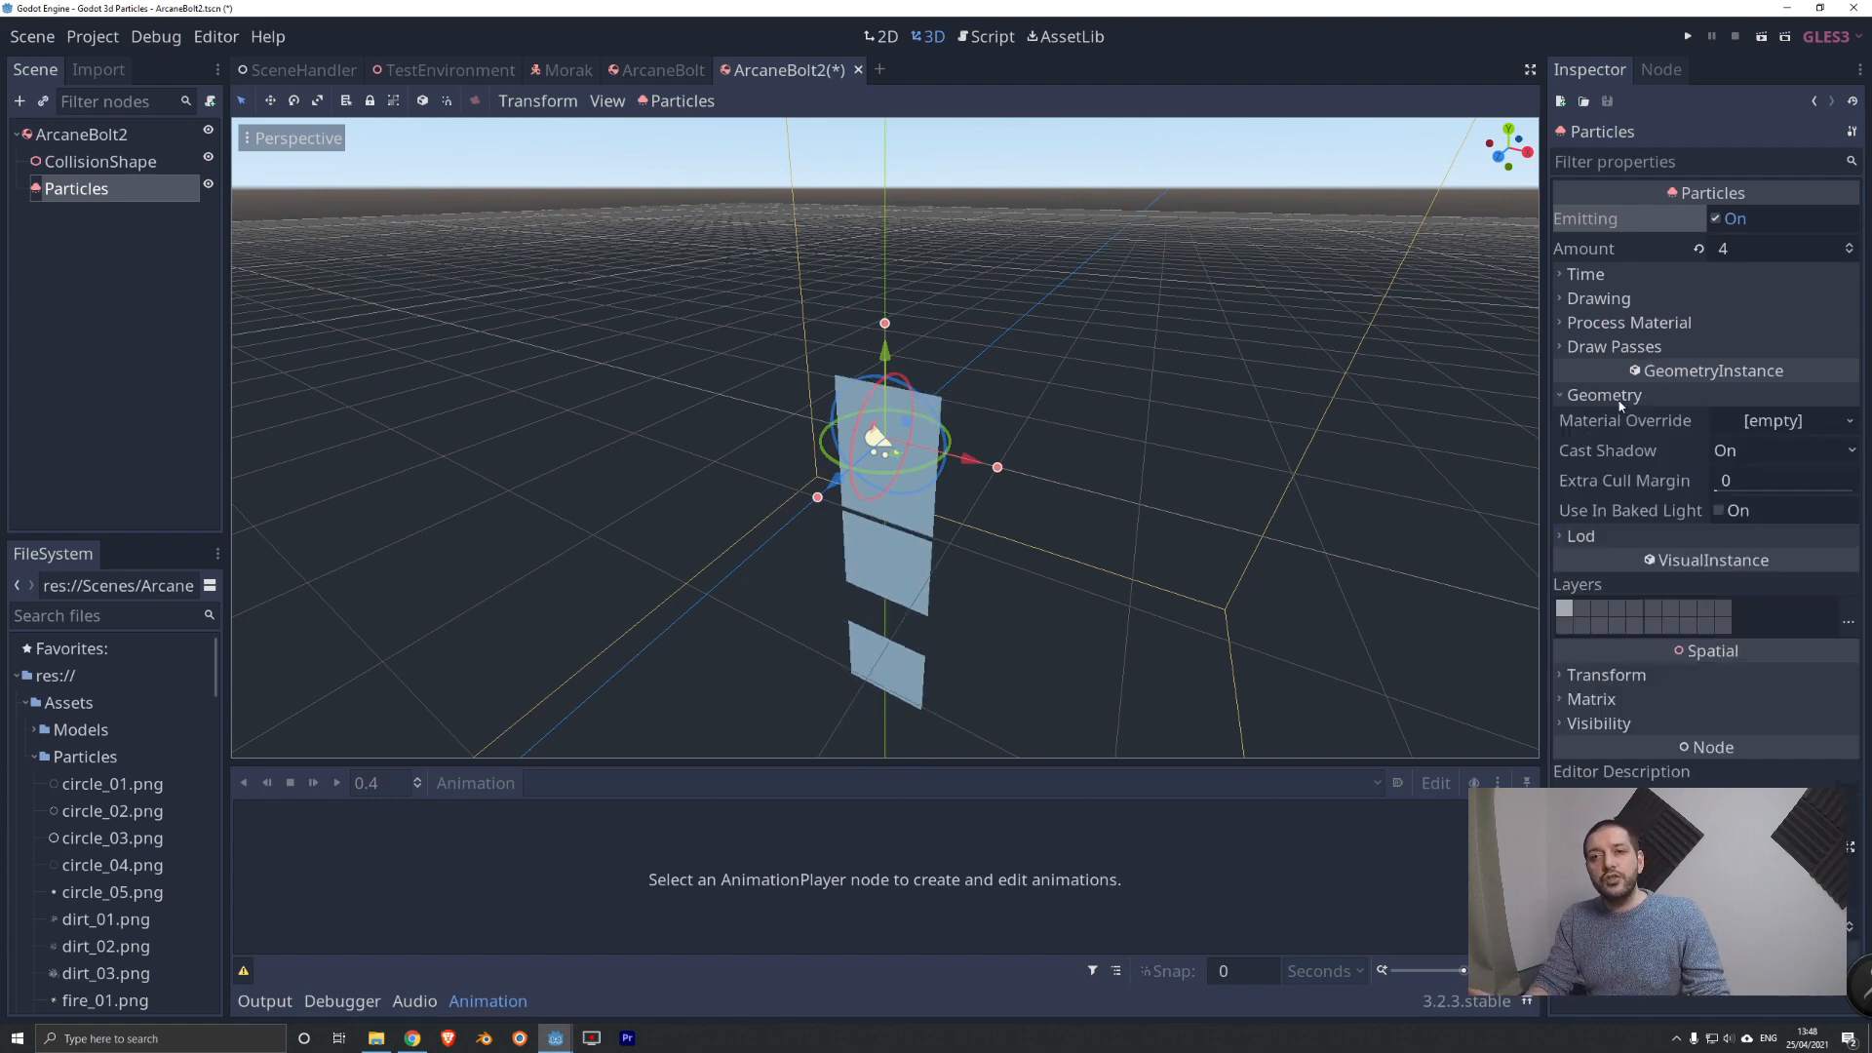
pyautogui.click(1811, 424)
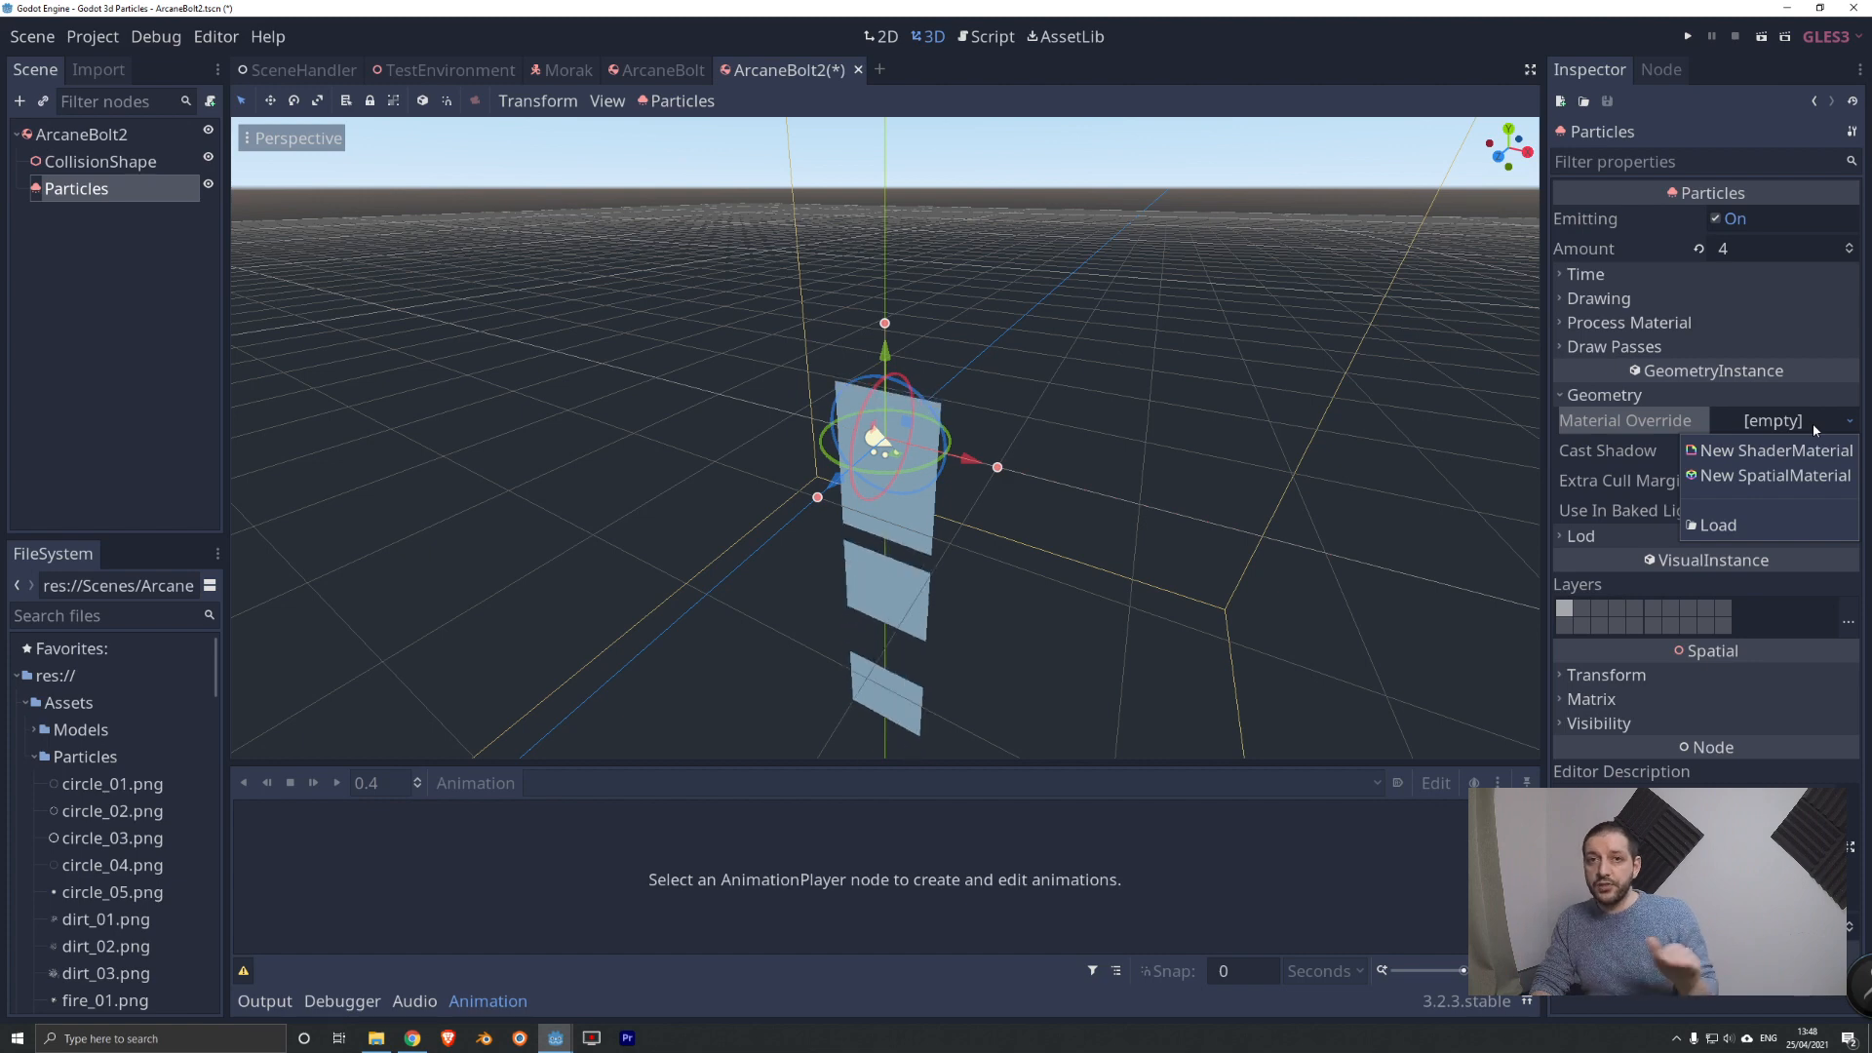
pyautogui.click(1785, 480)
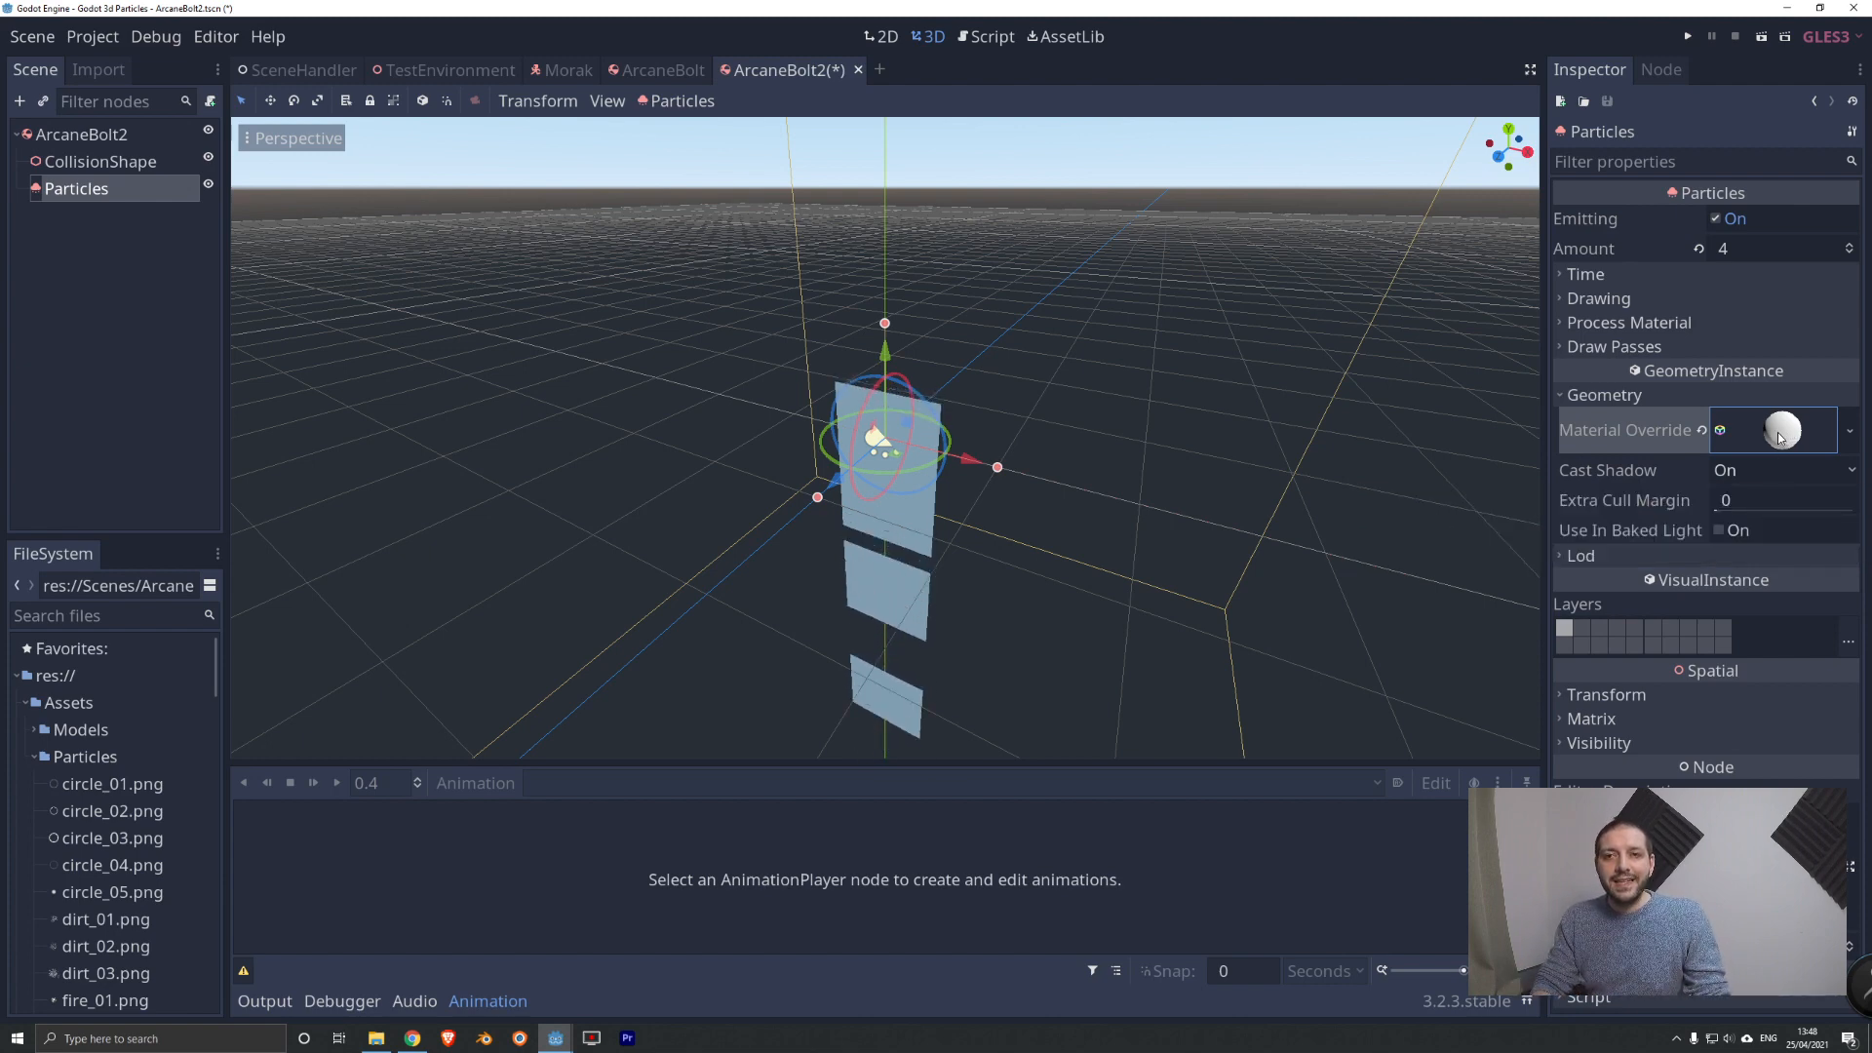
# Enable the Transparent and Unshaded flags on the override SpatialMaterial and check the particles from several angles.
pyautogui.click(1781, 435)
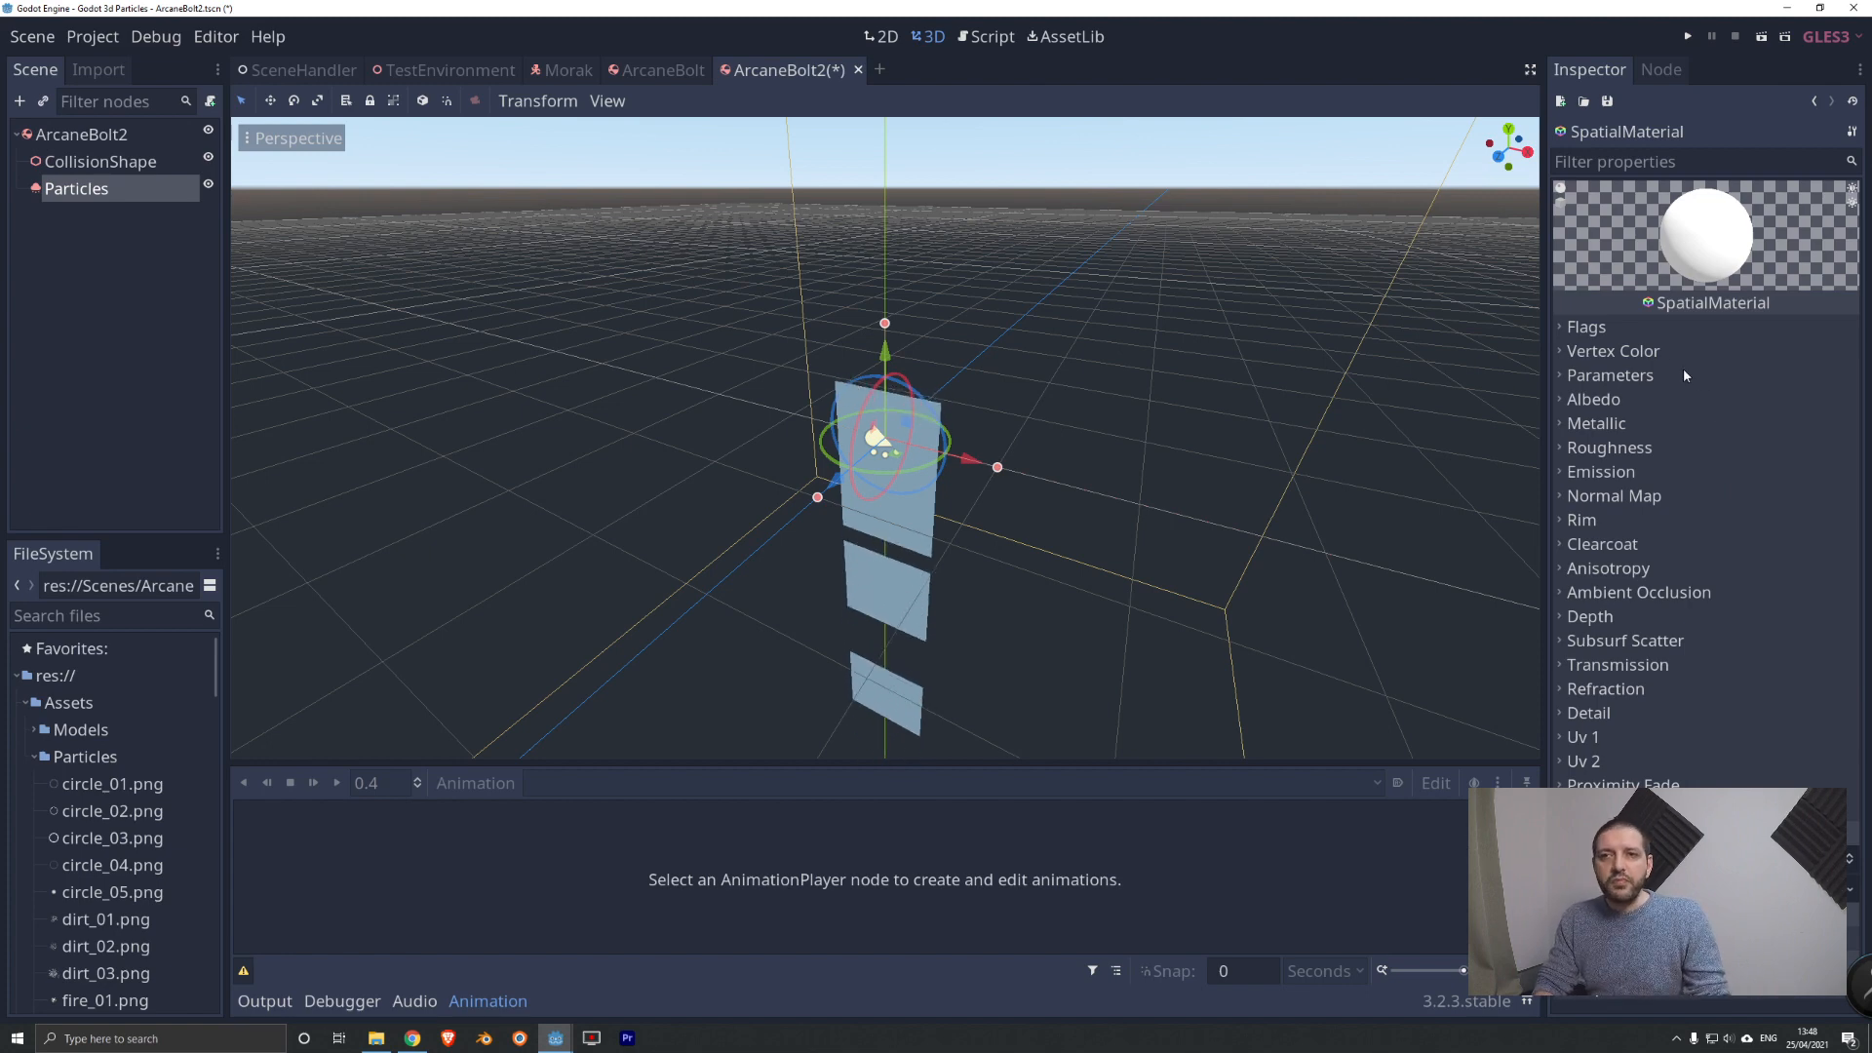
pyautogui.click(1627, 330)
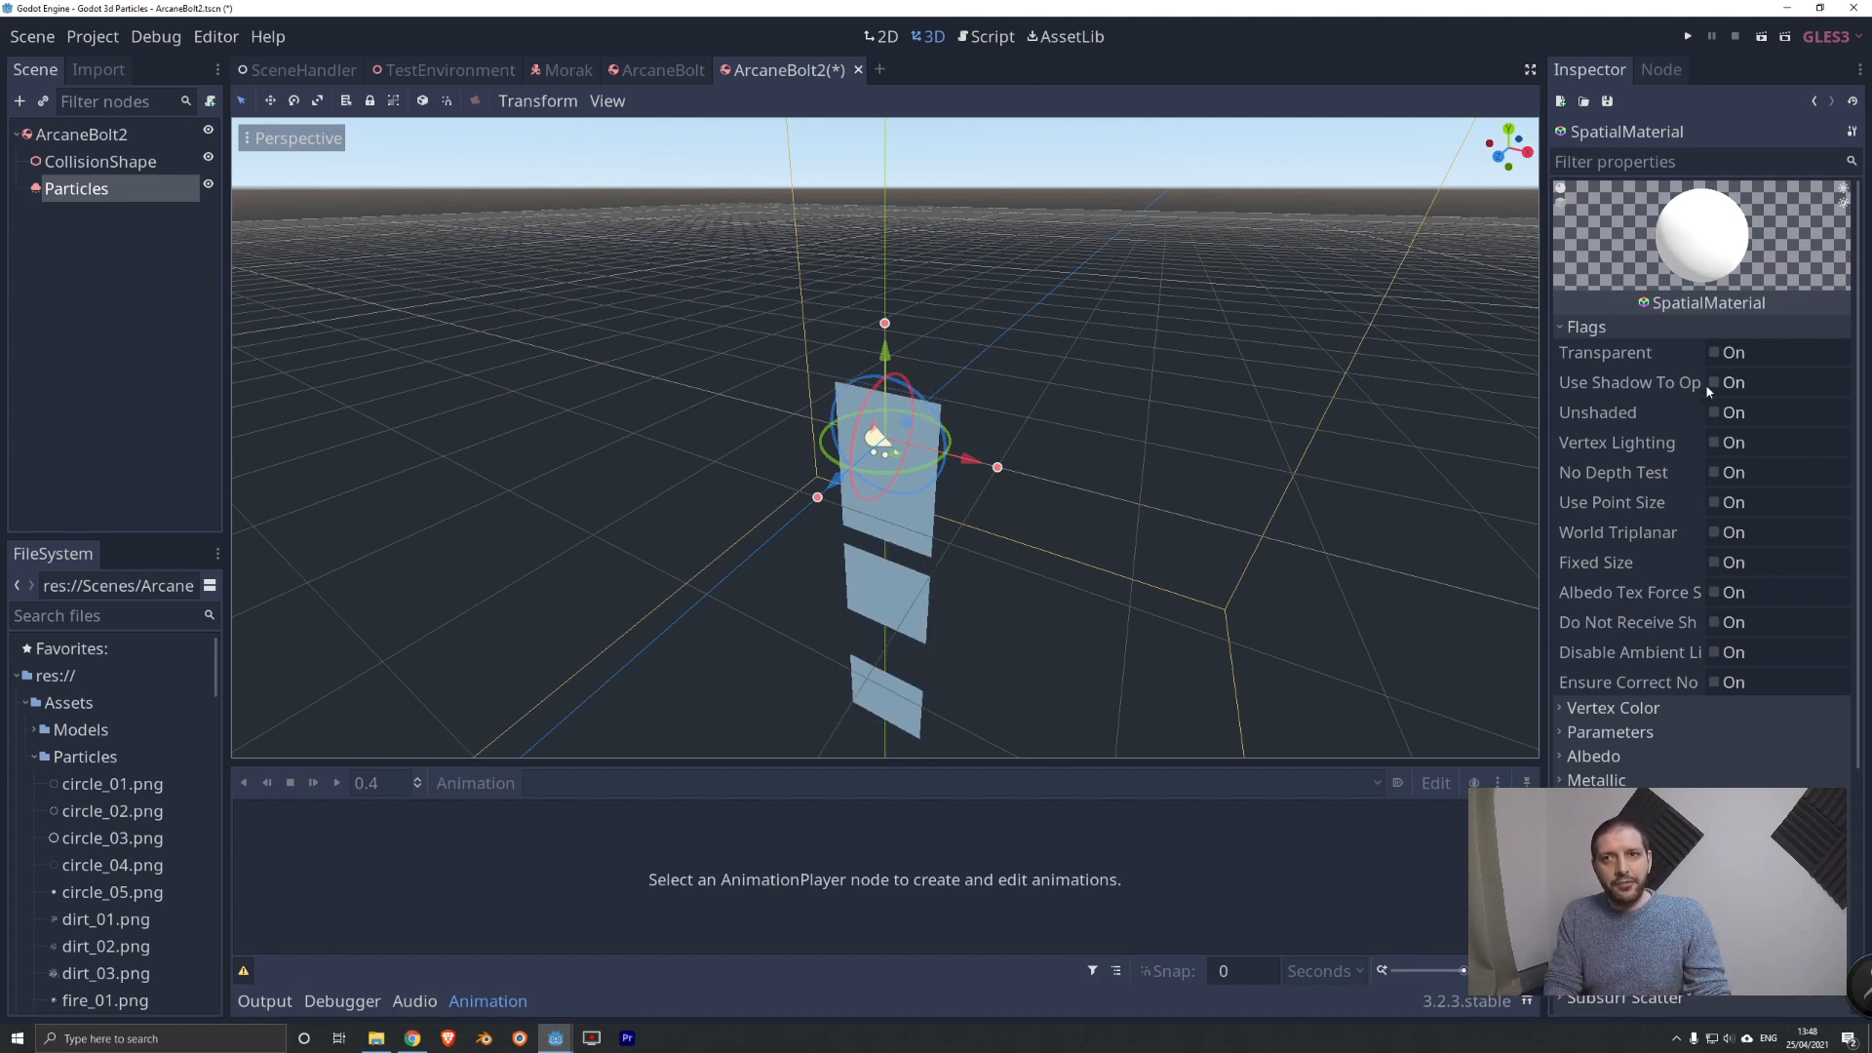
pyautogui.click(1713, 353)
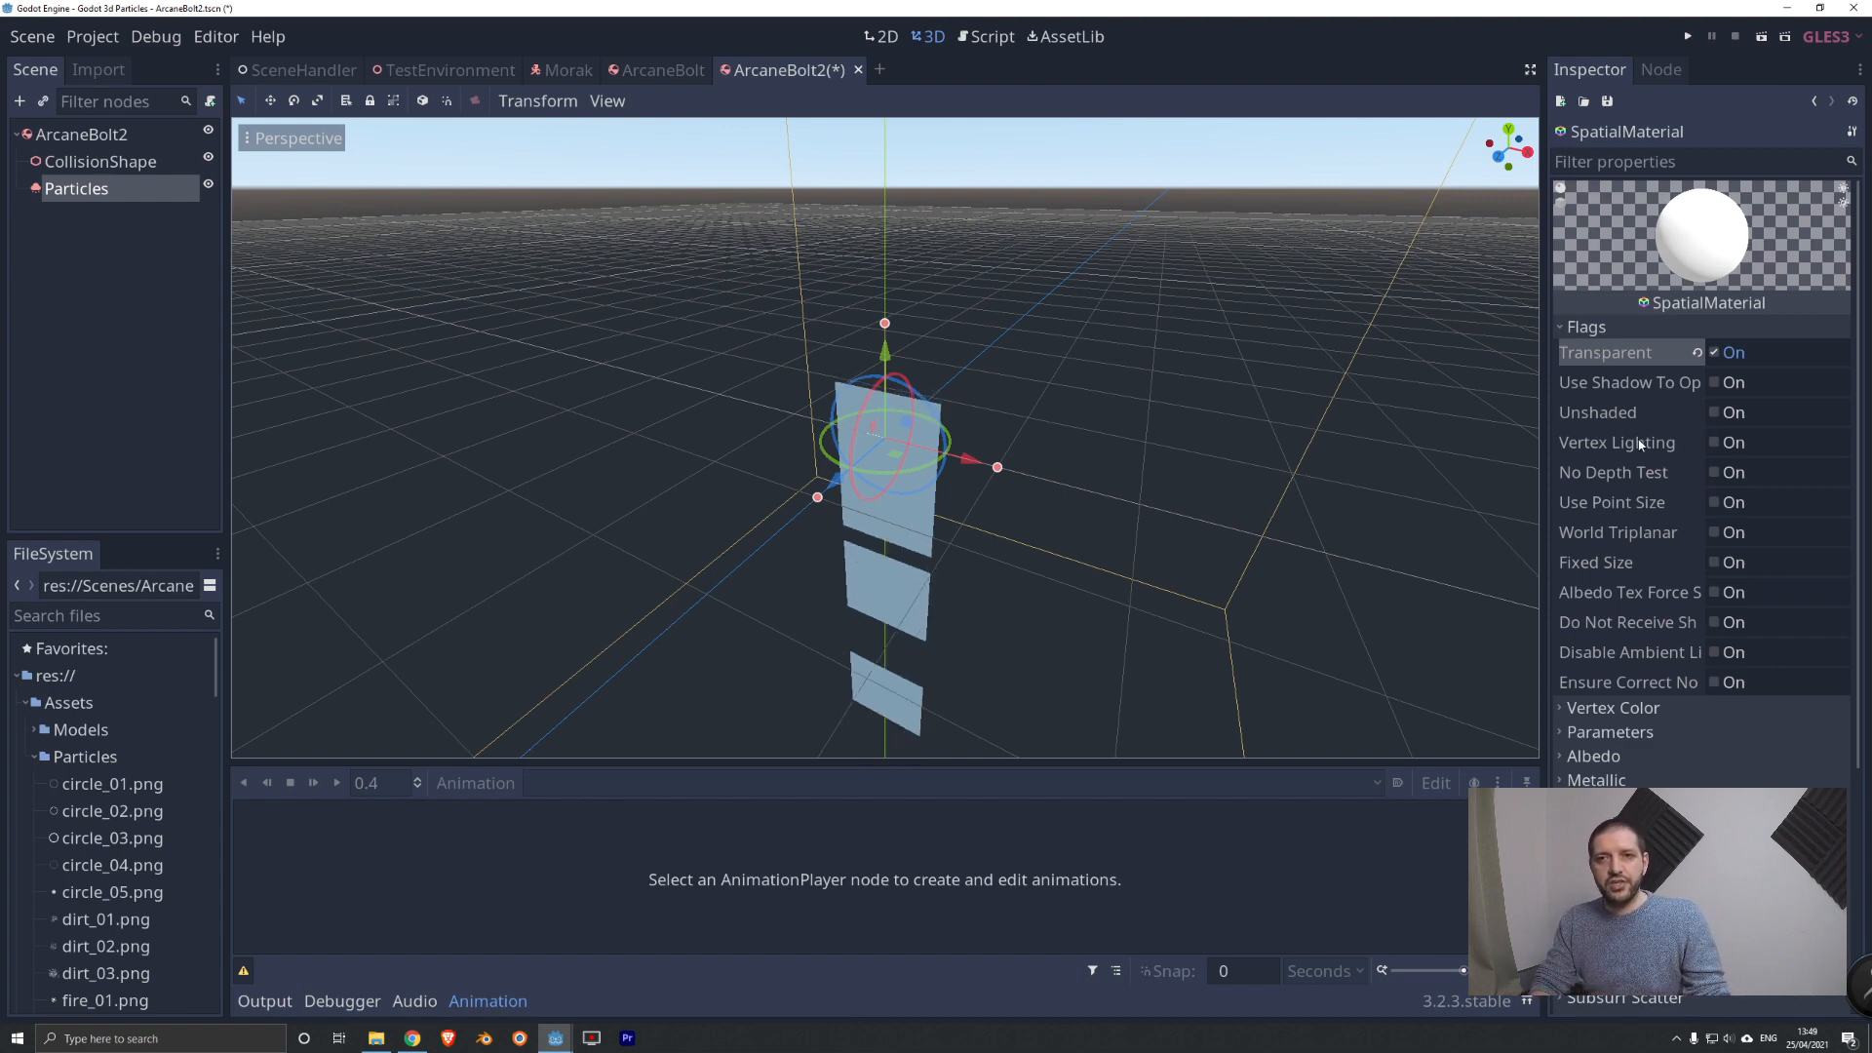
pyautogui.click(1715, 414)
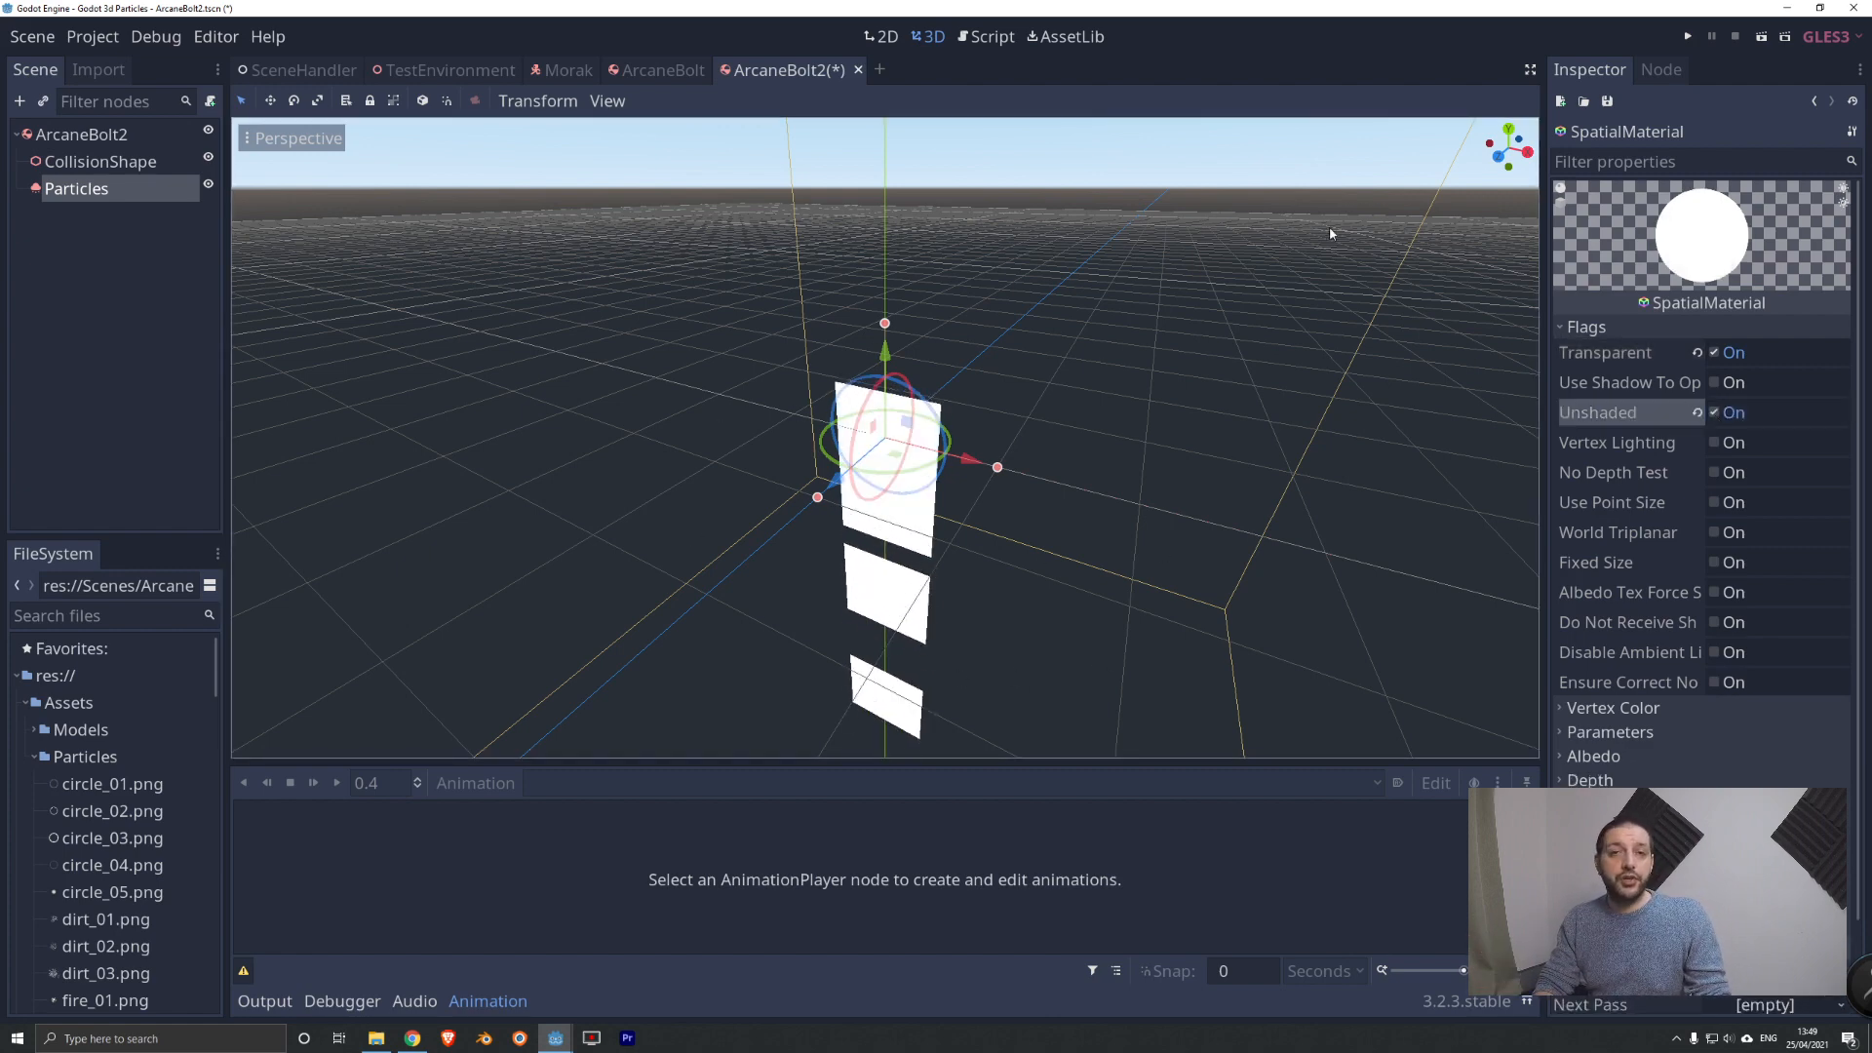
pyautogui.moveTo(1239, 392); pyautogui.dragTo(1018, 159, button='middle')
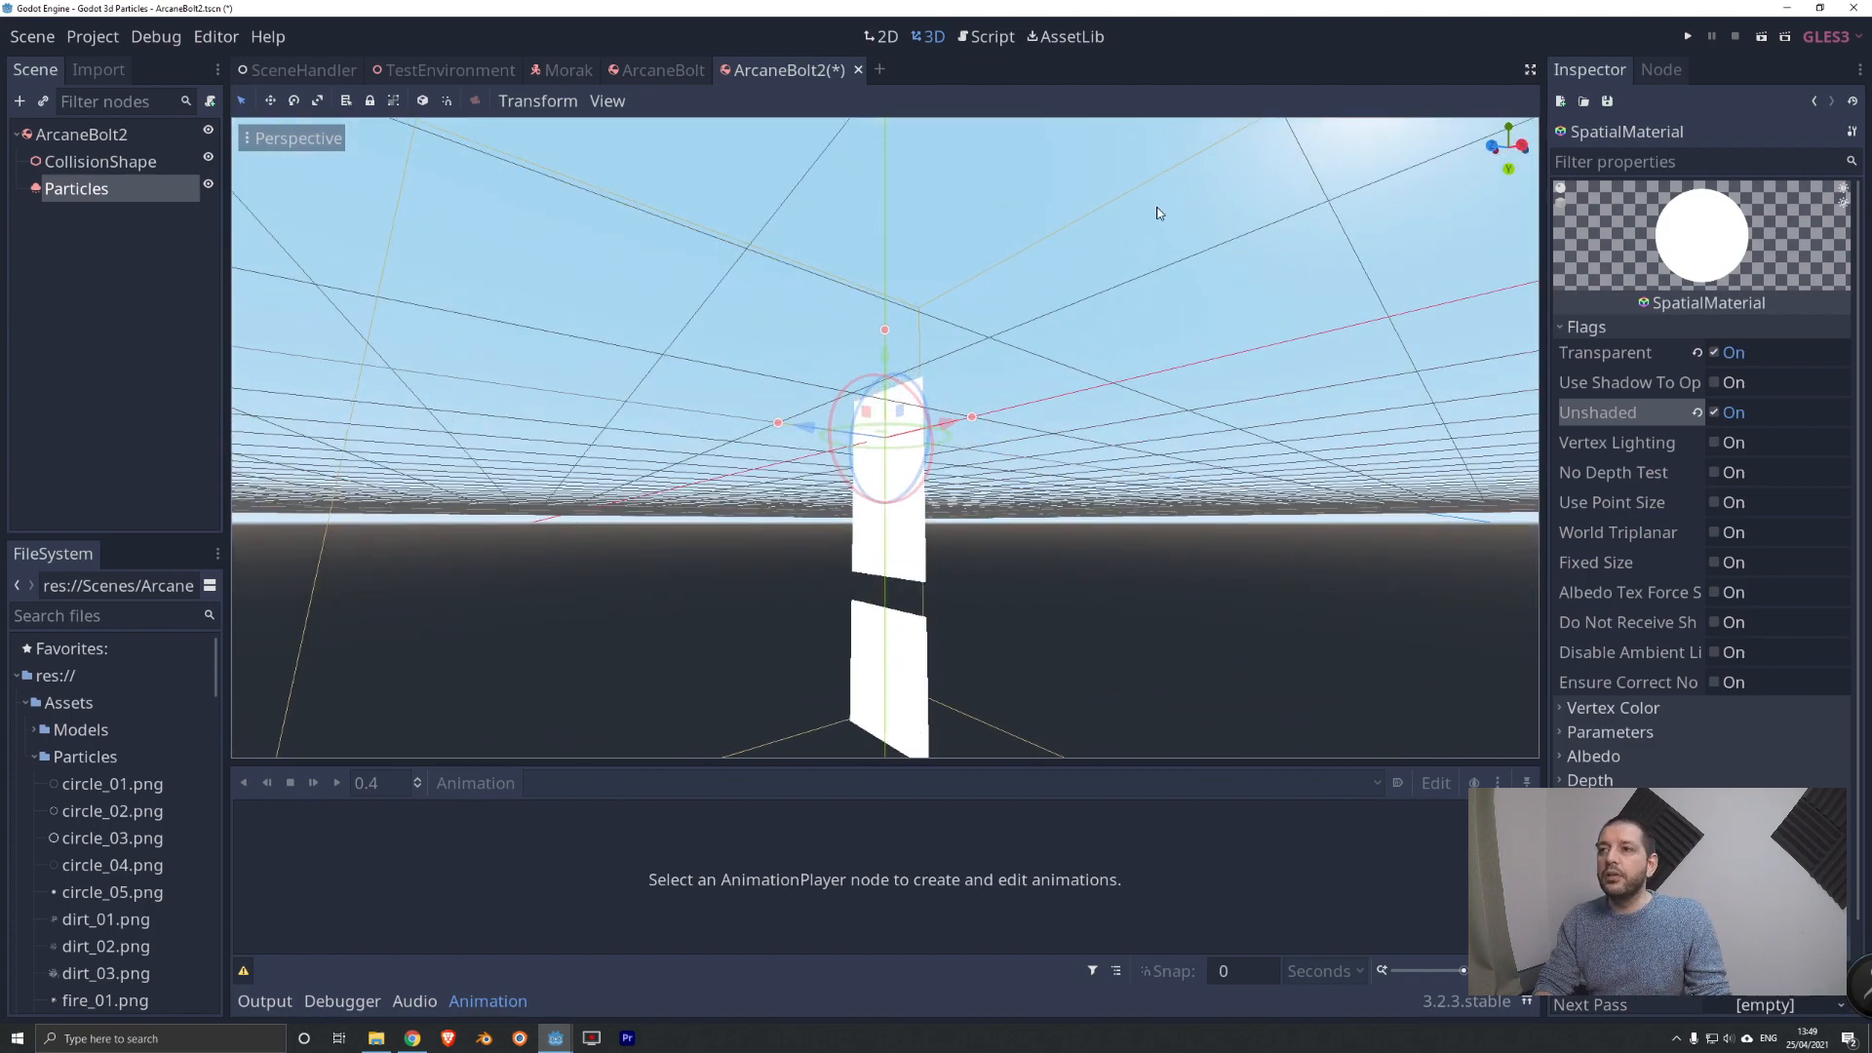
pyautogui.moveTo(1020, 296); pyautogui.dragTo(1110, 456, button='middle')
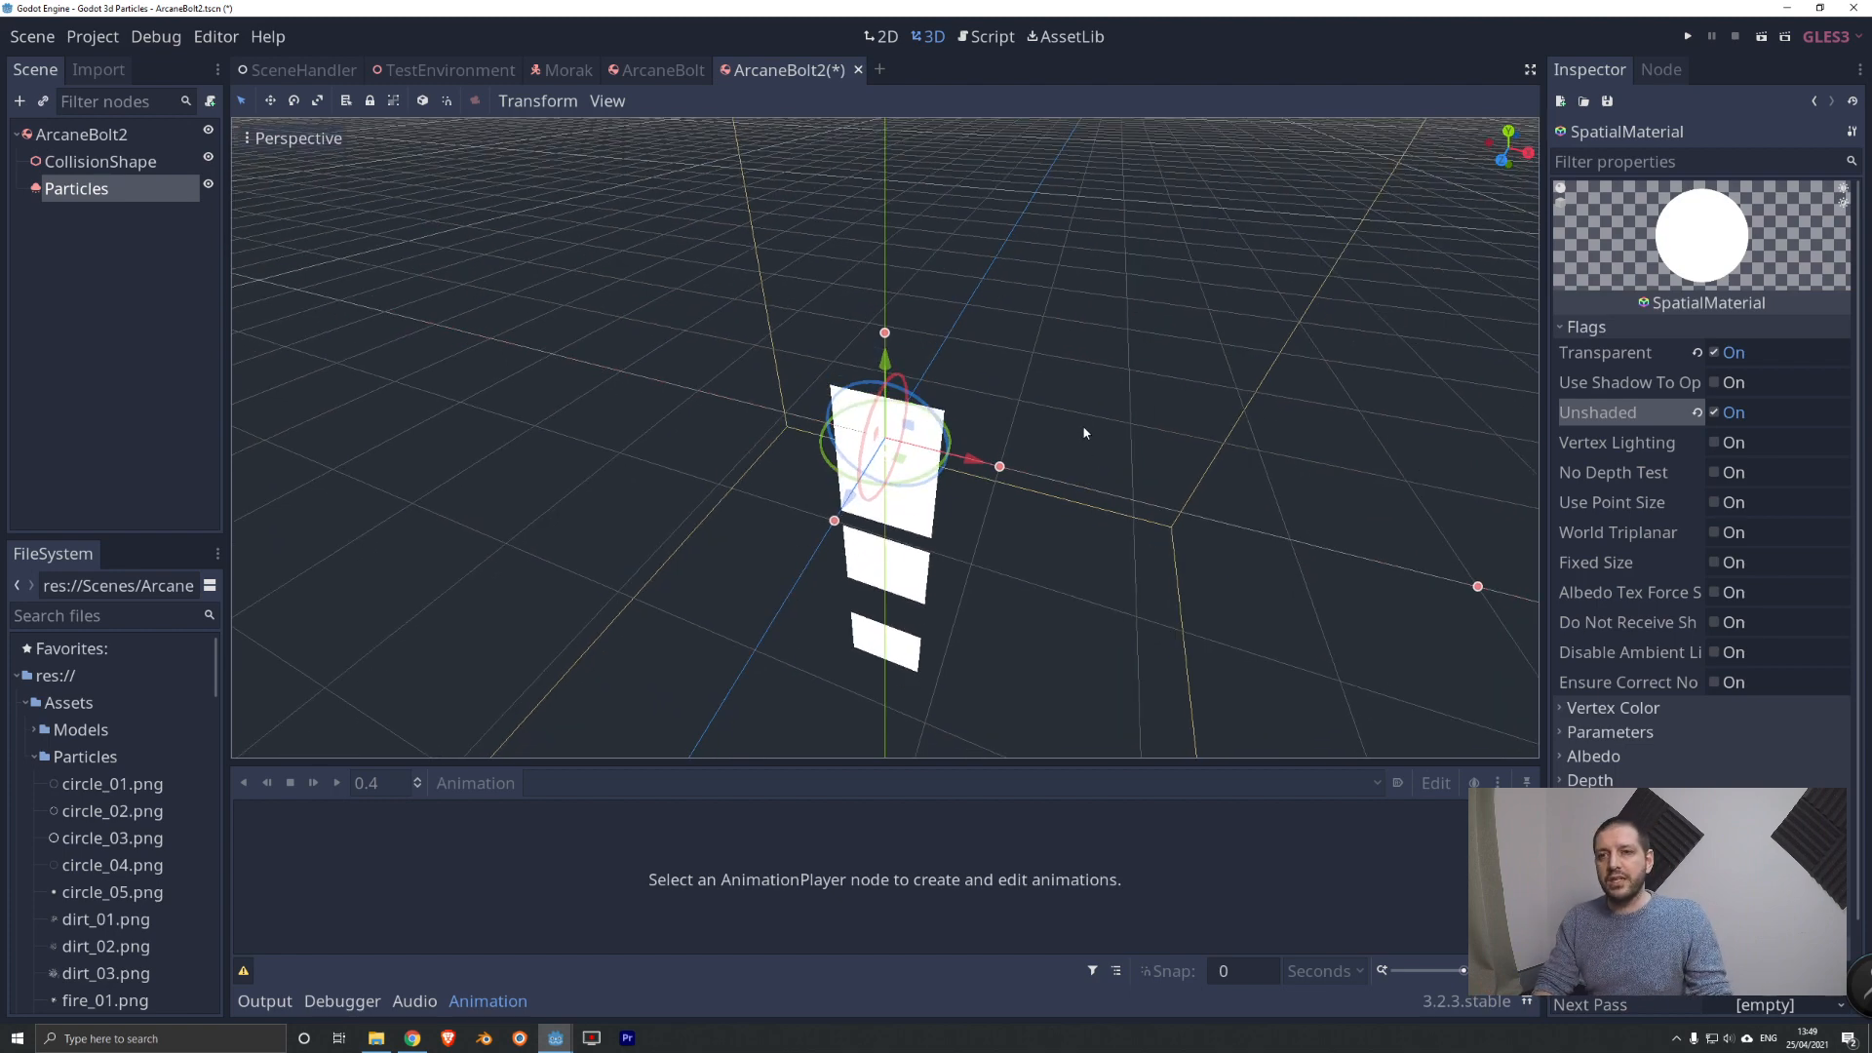
pyautogui.click(1627, 329)
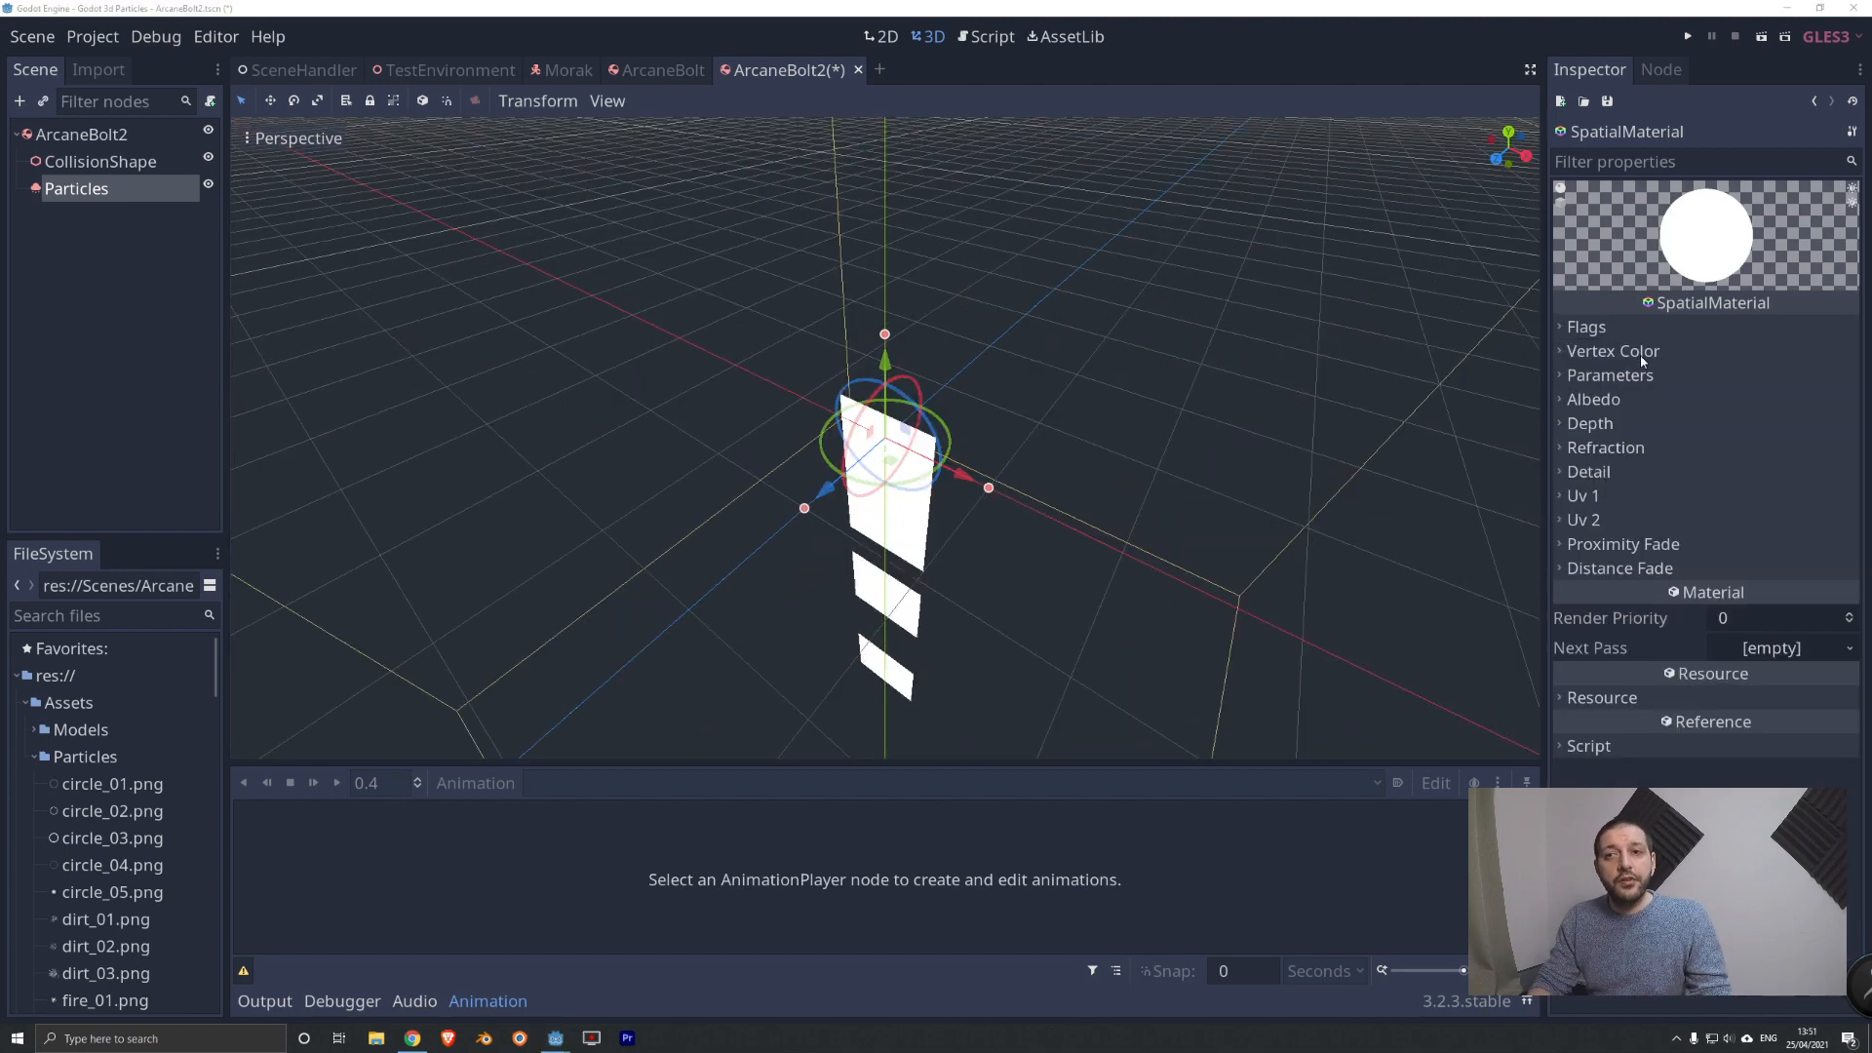
# Enable Use As Albedo for the material's vertex color.
pyautogui.click(1619, 351)
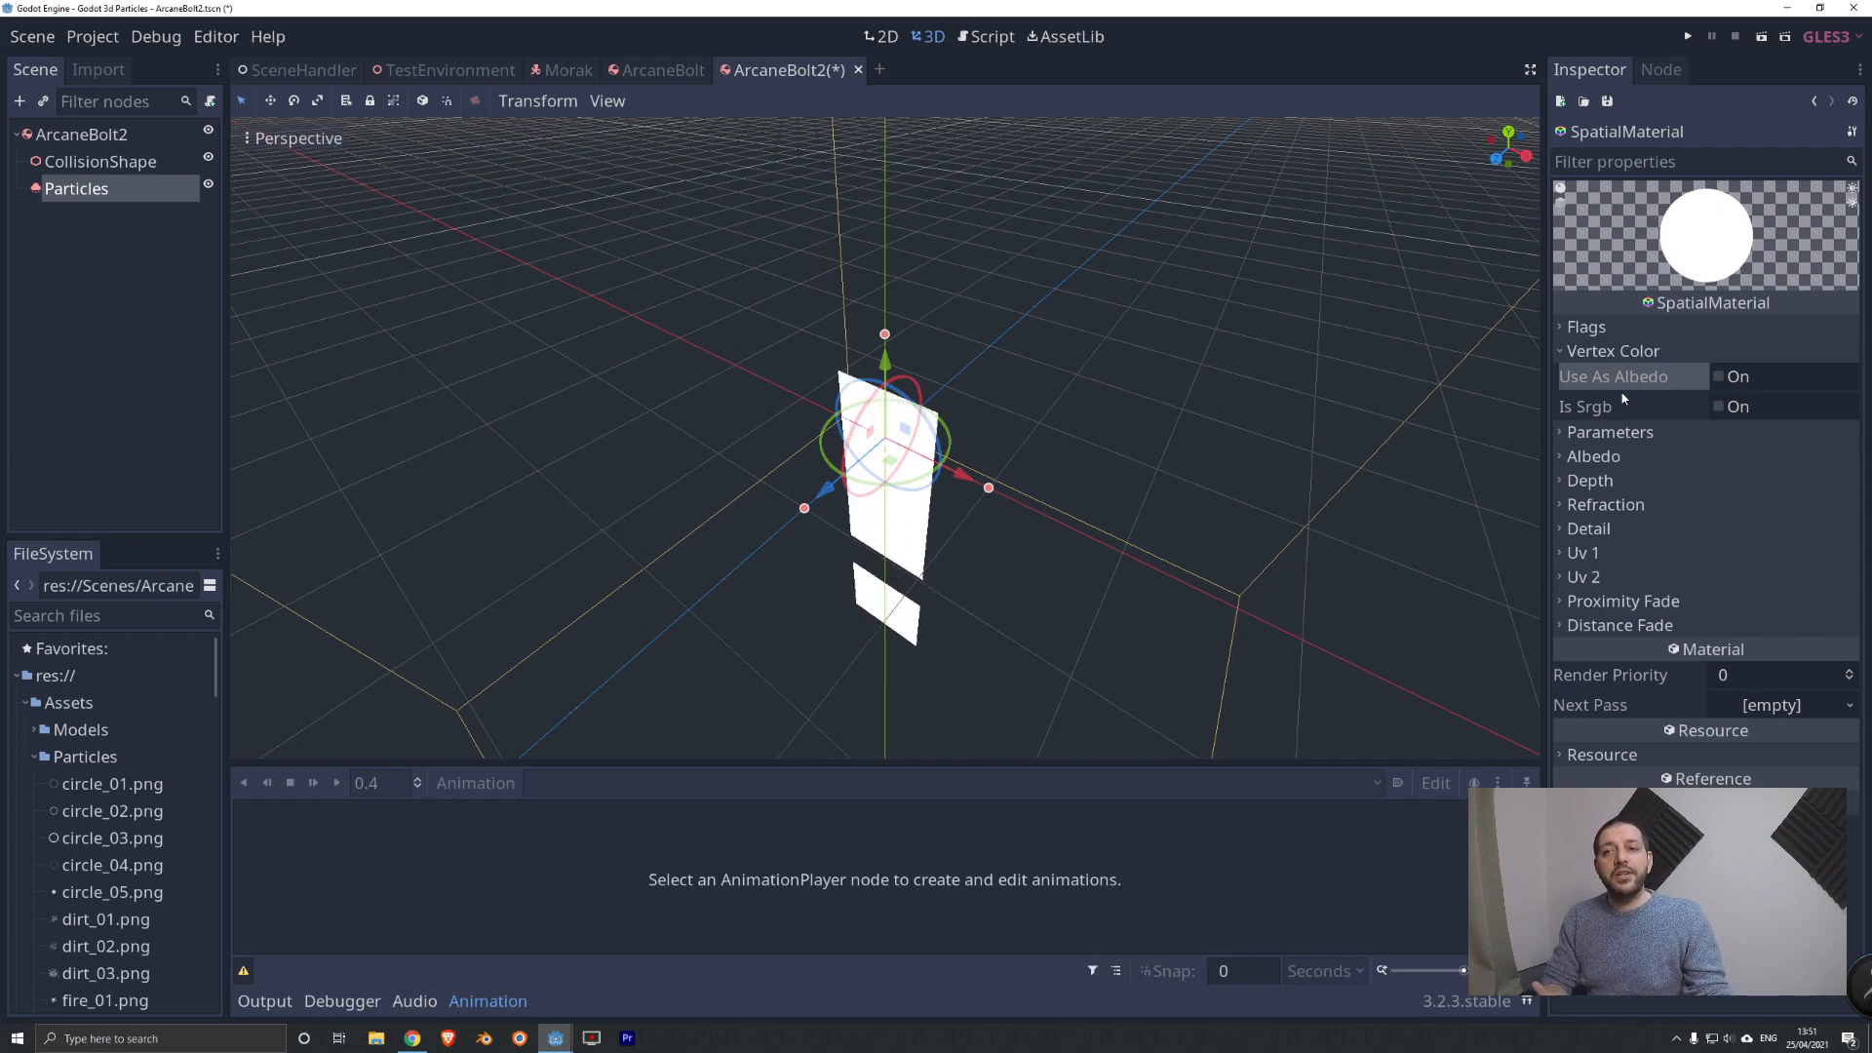
pyautogui.click(1718, 378)
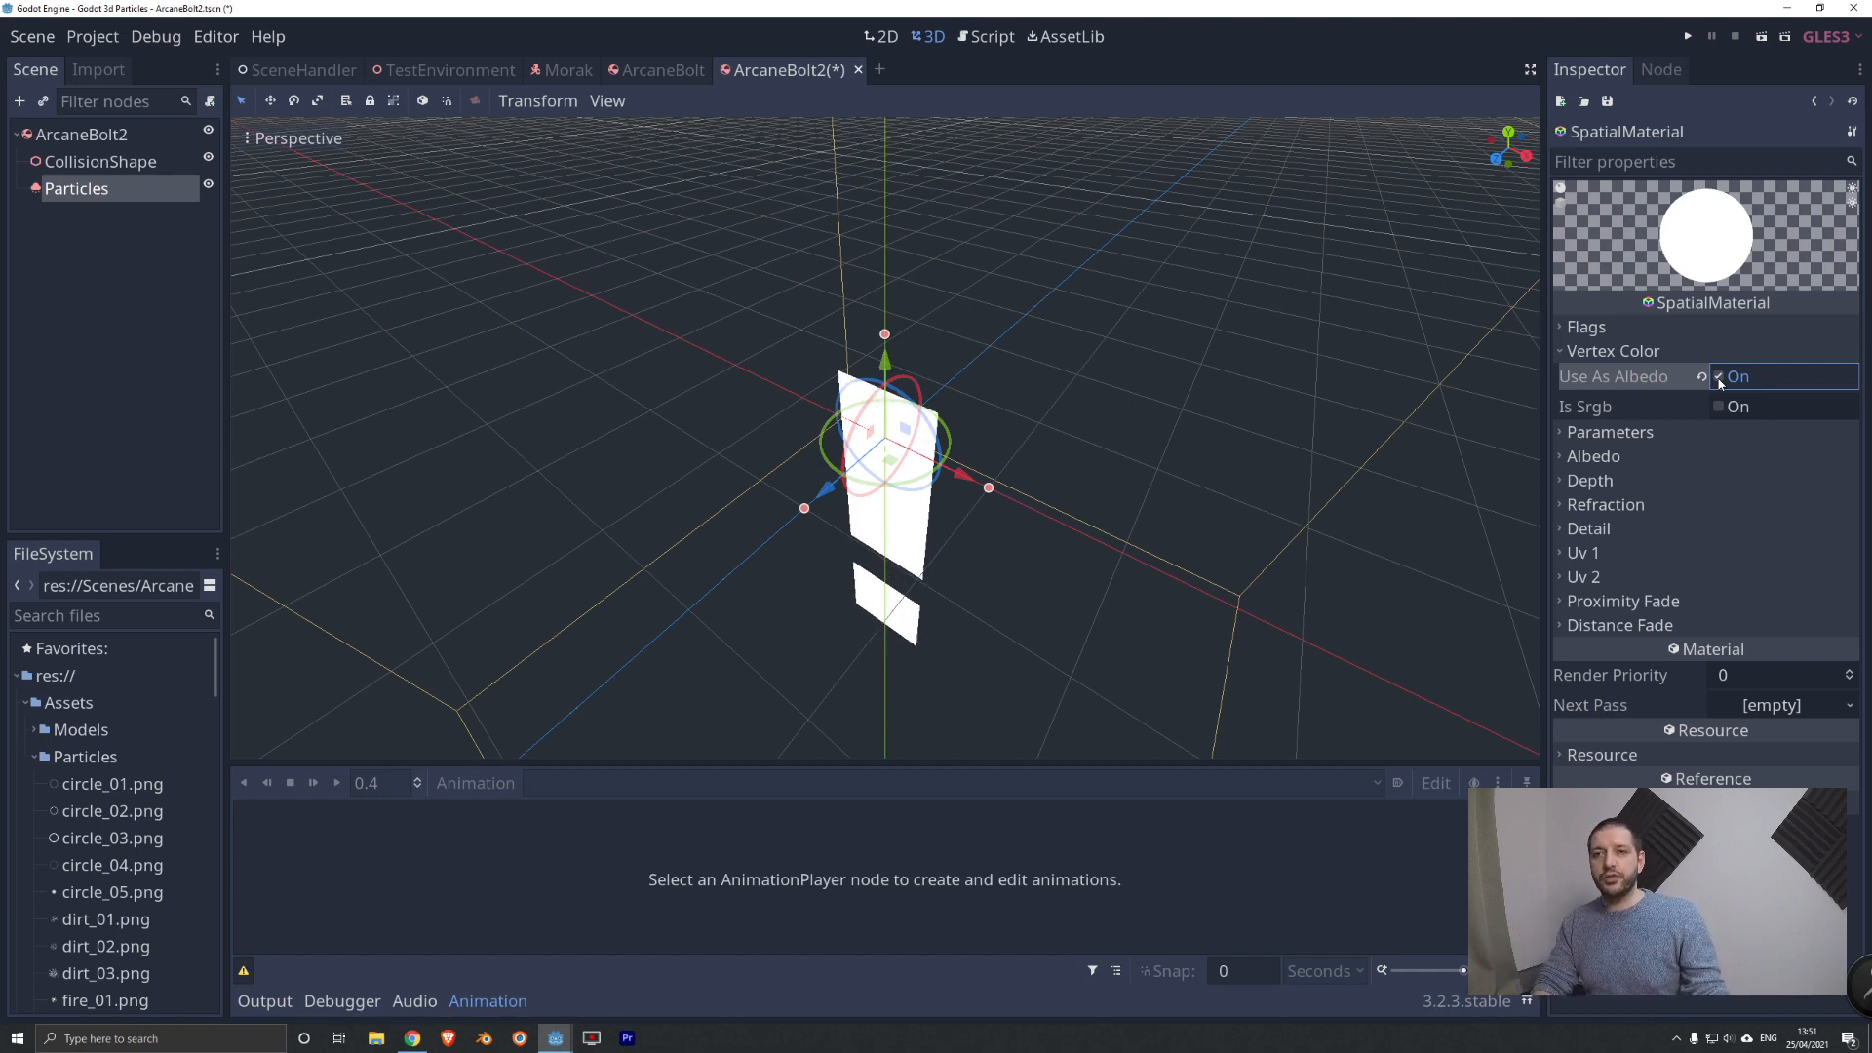
pyautogui.click(1613, 352)
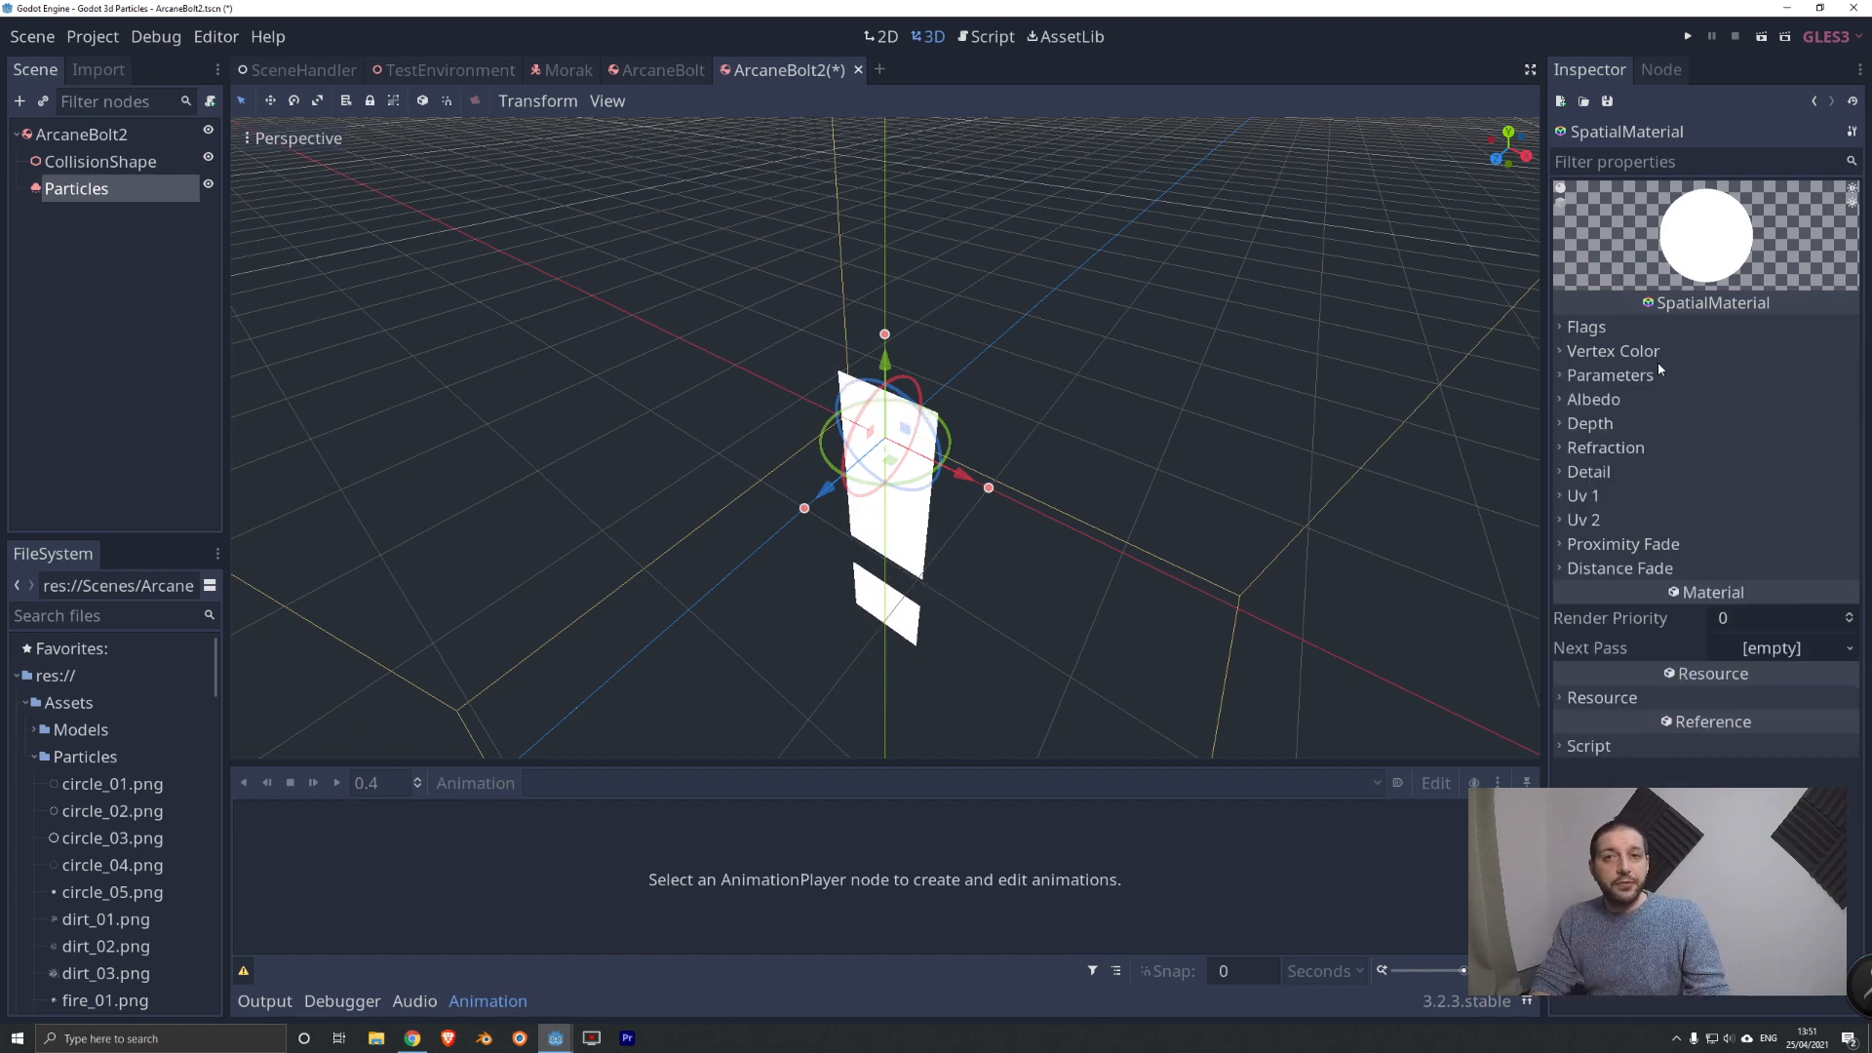
# Set the material's blend mode to Add.
pyautogui.click(1654, 376)
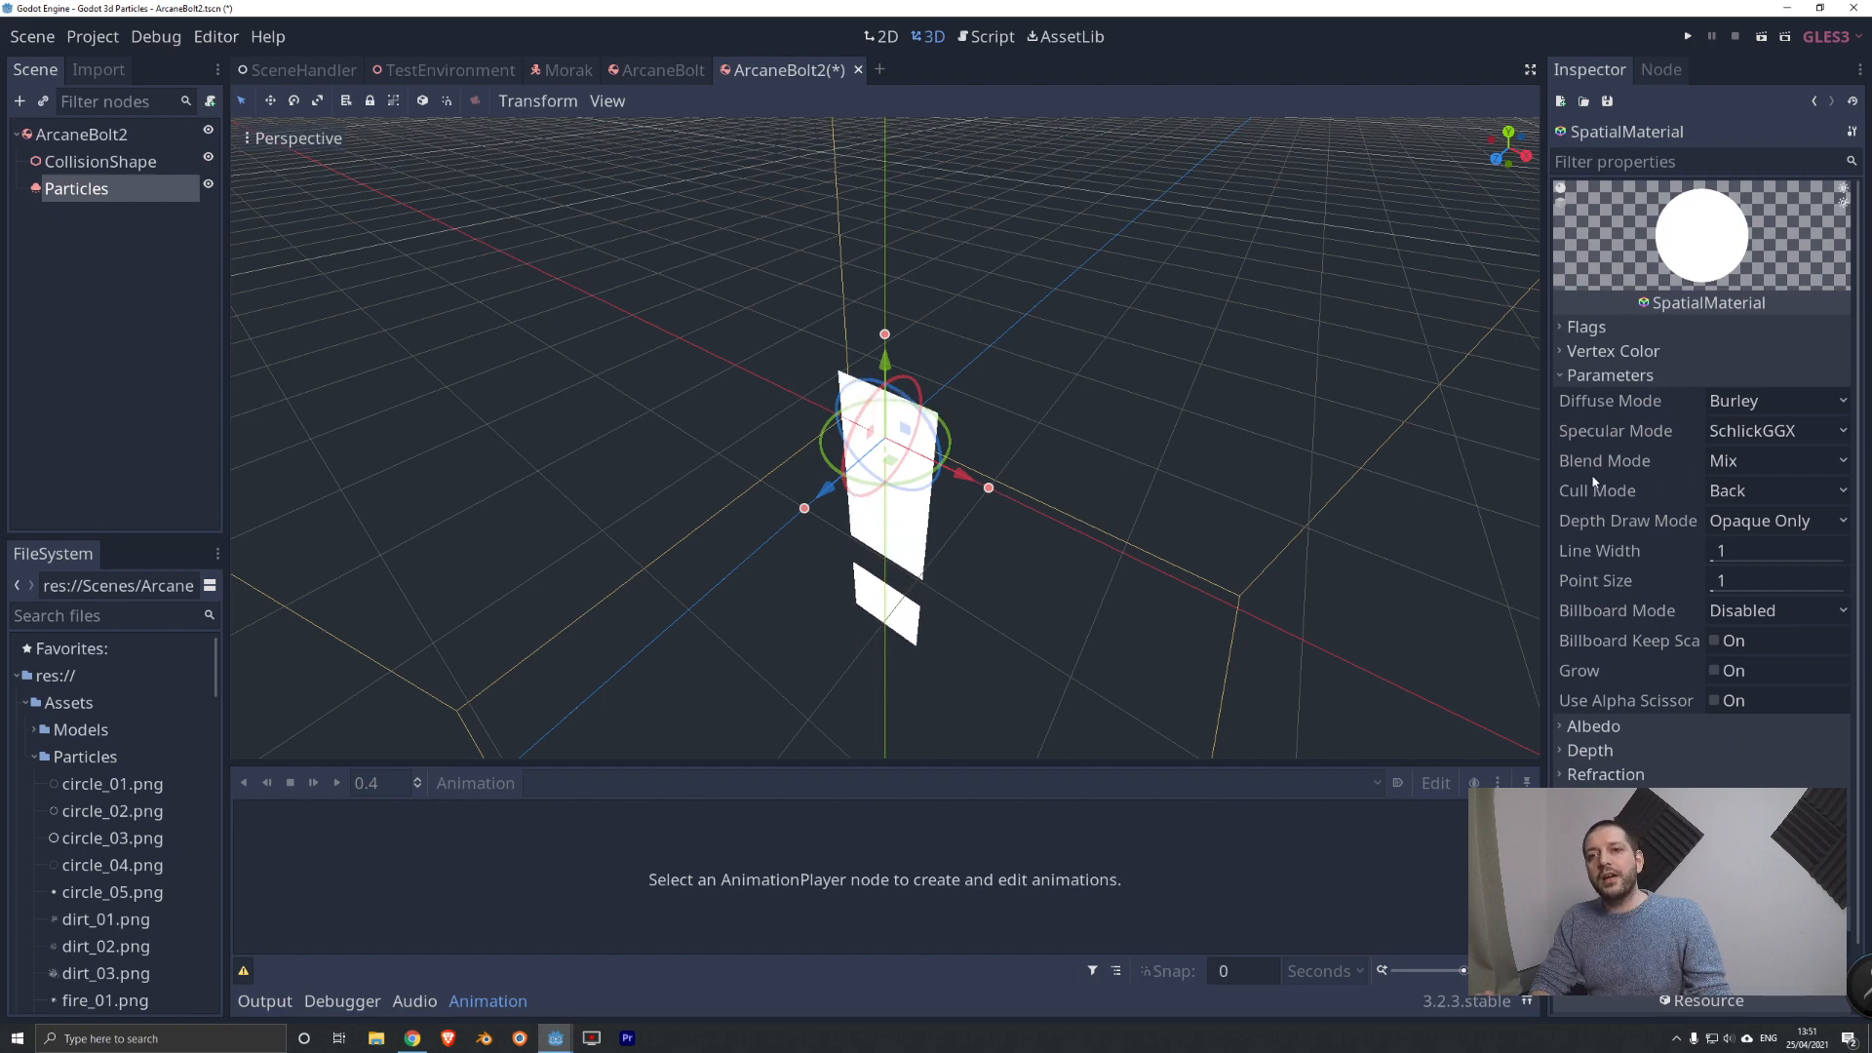
pyautogui.click(1741, 468)
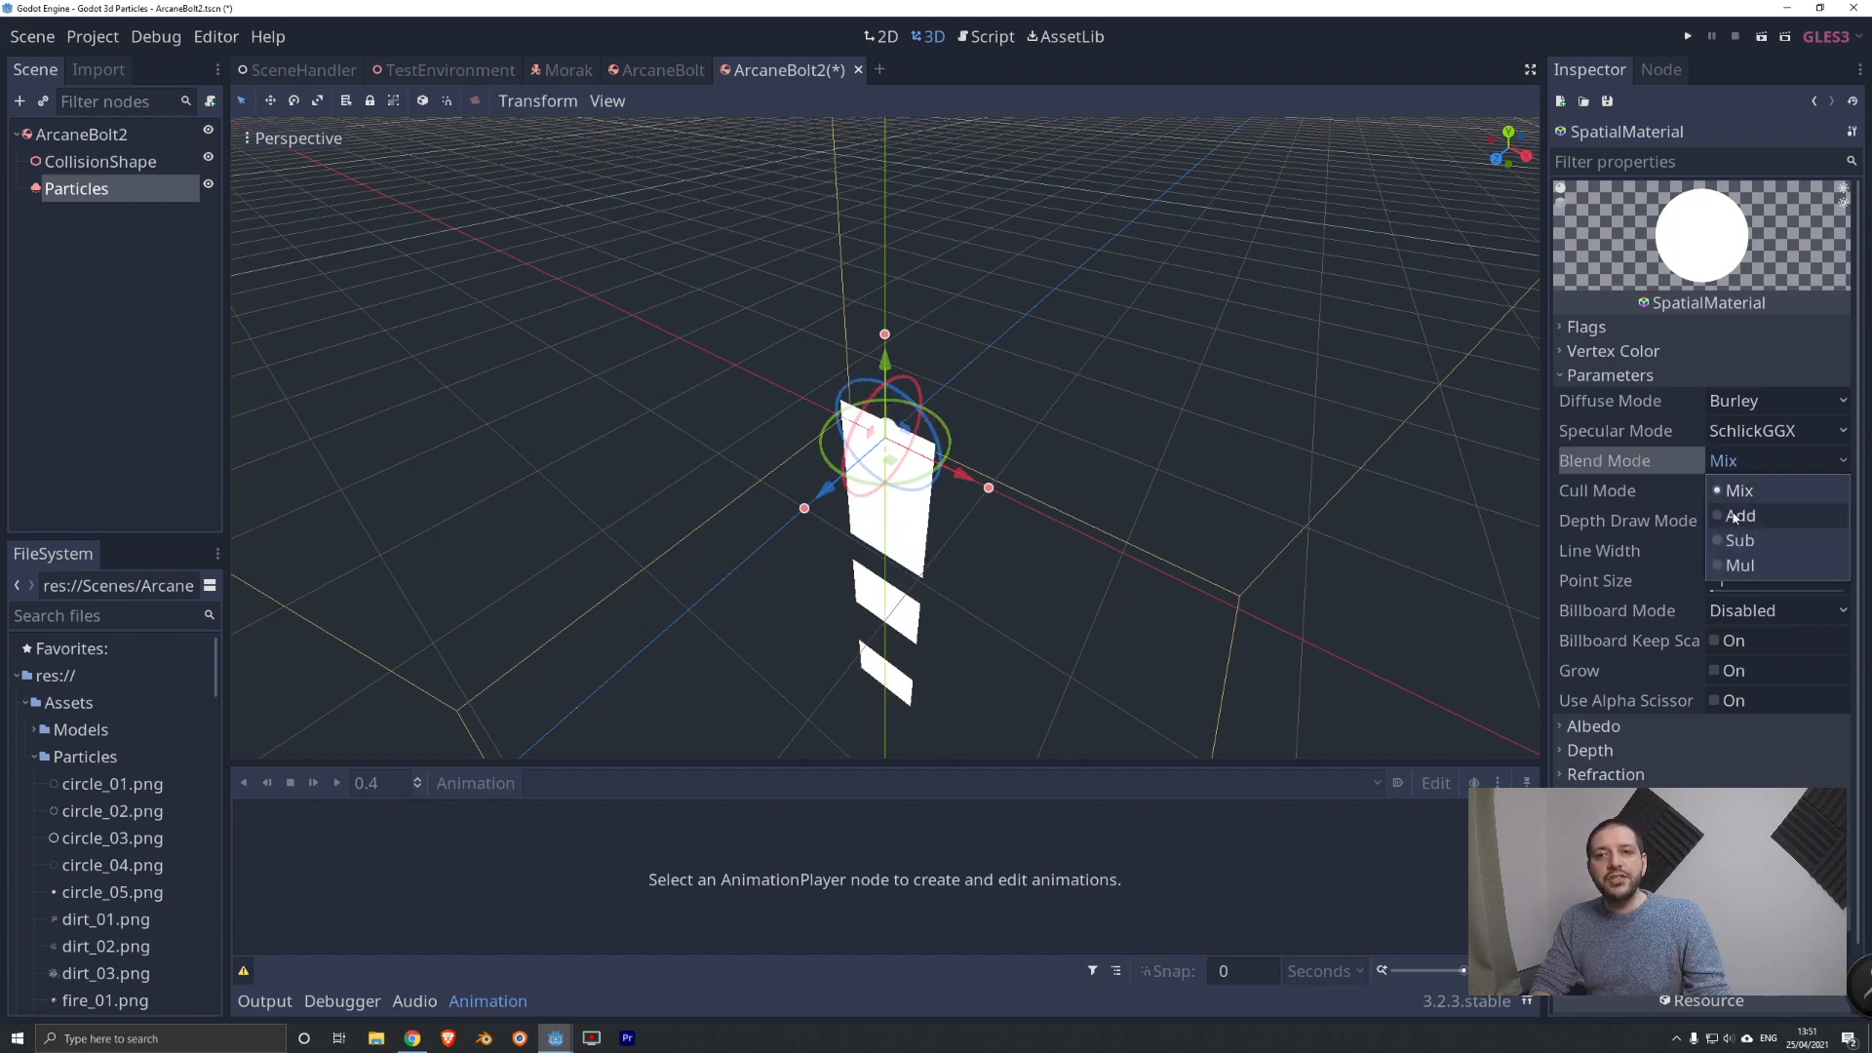
pyautogui.click(1745, 509)
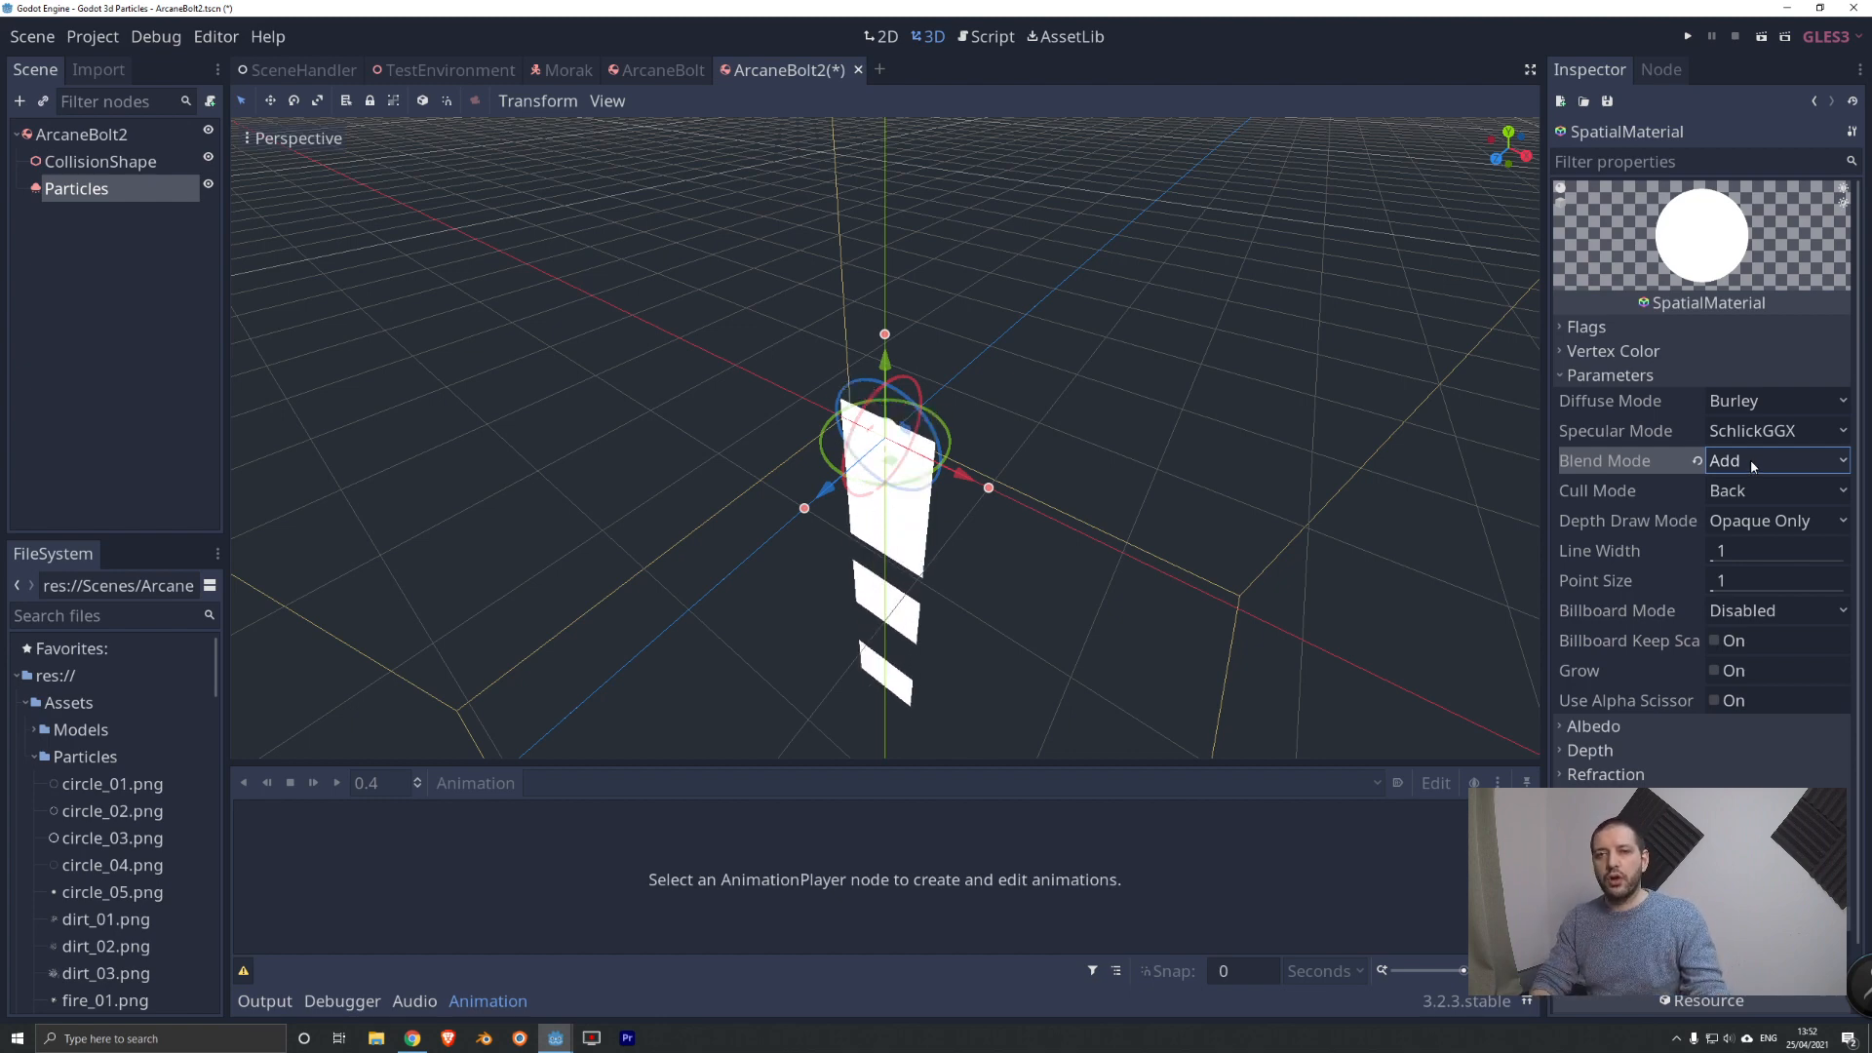
# Set the material's billboard mode to Particle Billboard and check the quads from another angle.
pyautogui.click(1792, 615)
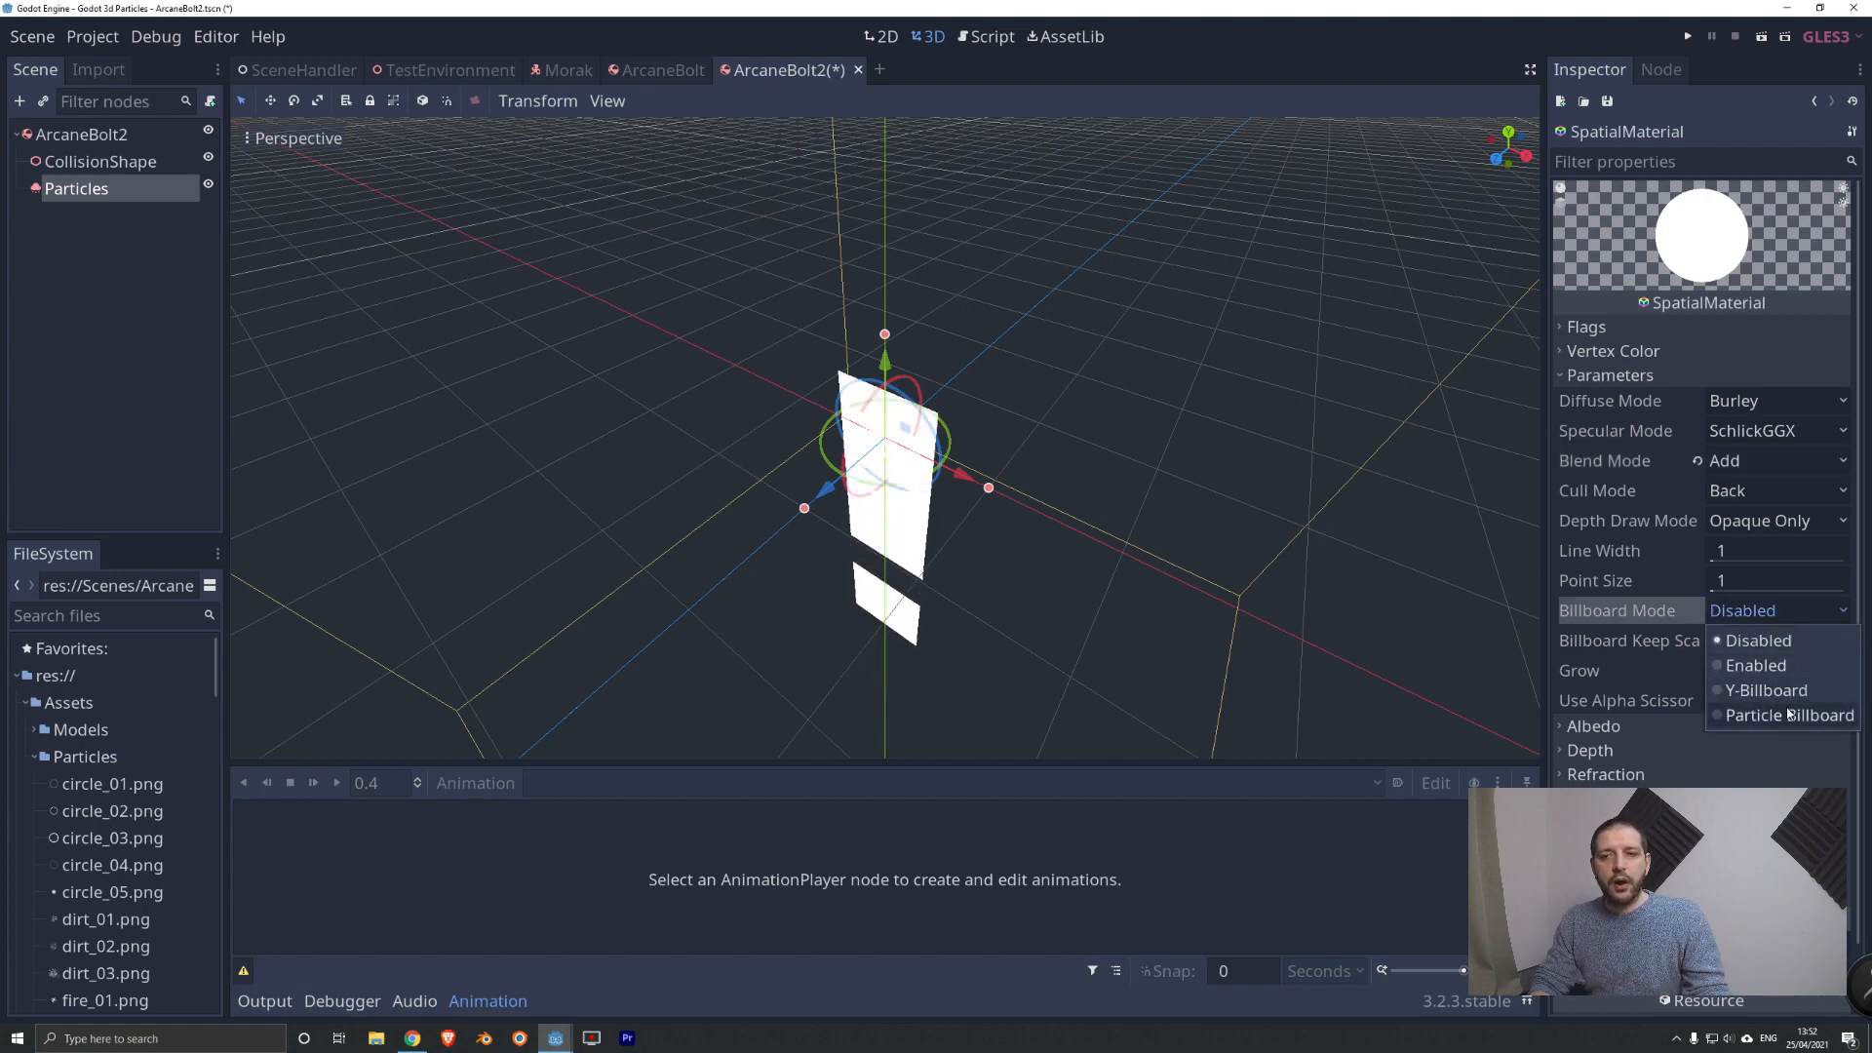
pyautogui.moveTo(1002, 509); pyautogui.dragTo(1076, 518, button='middle')
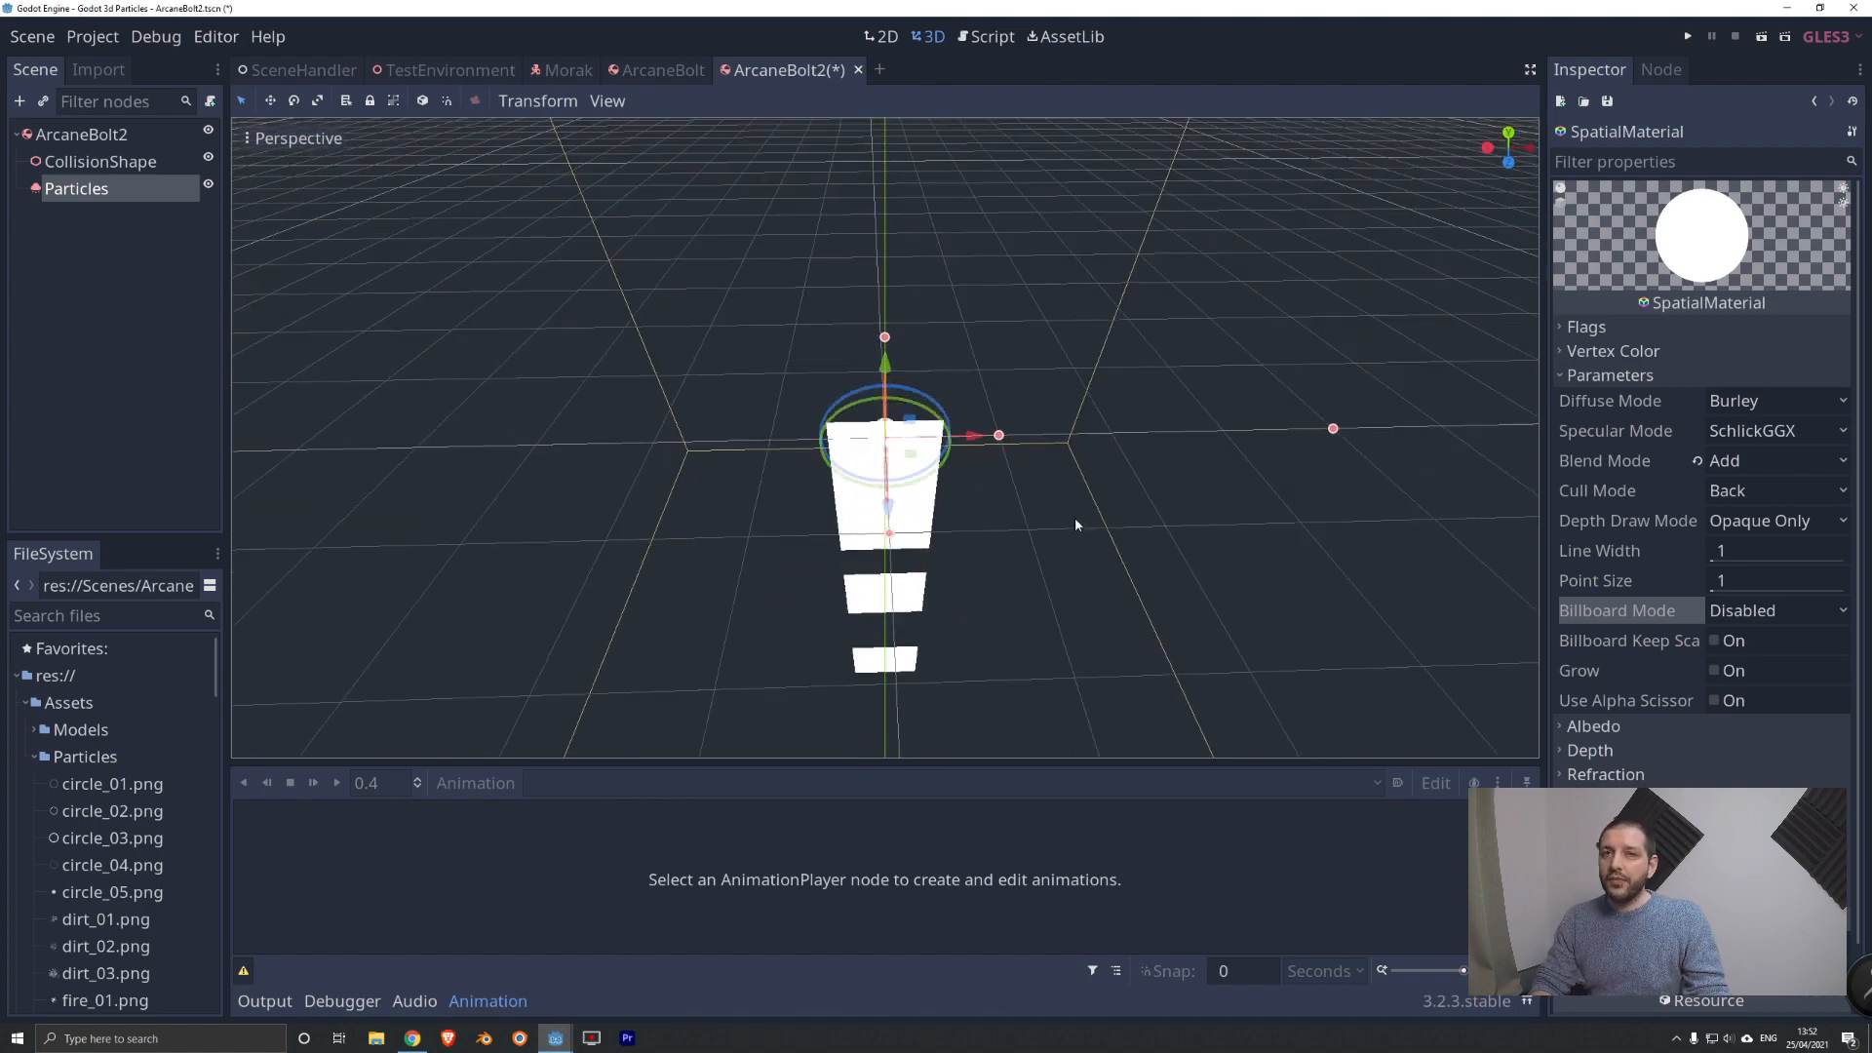
pyautogui.click(1799, 614)
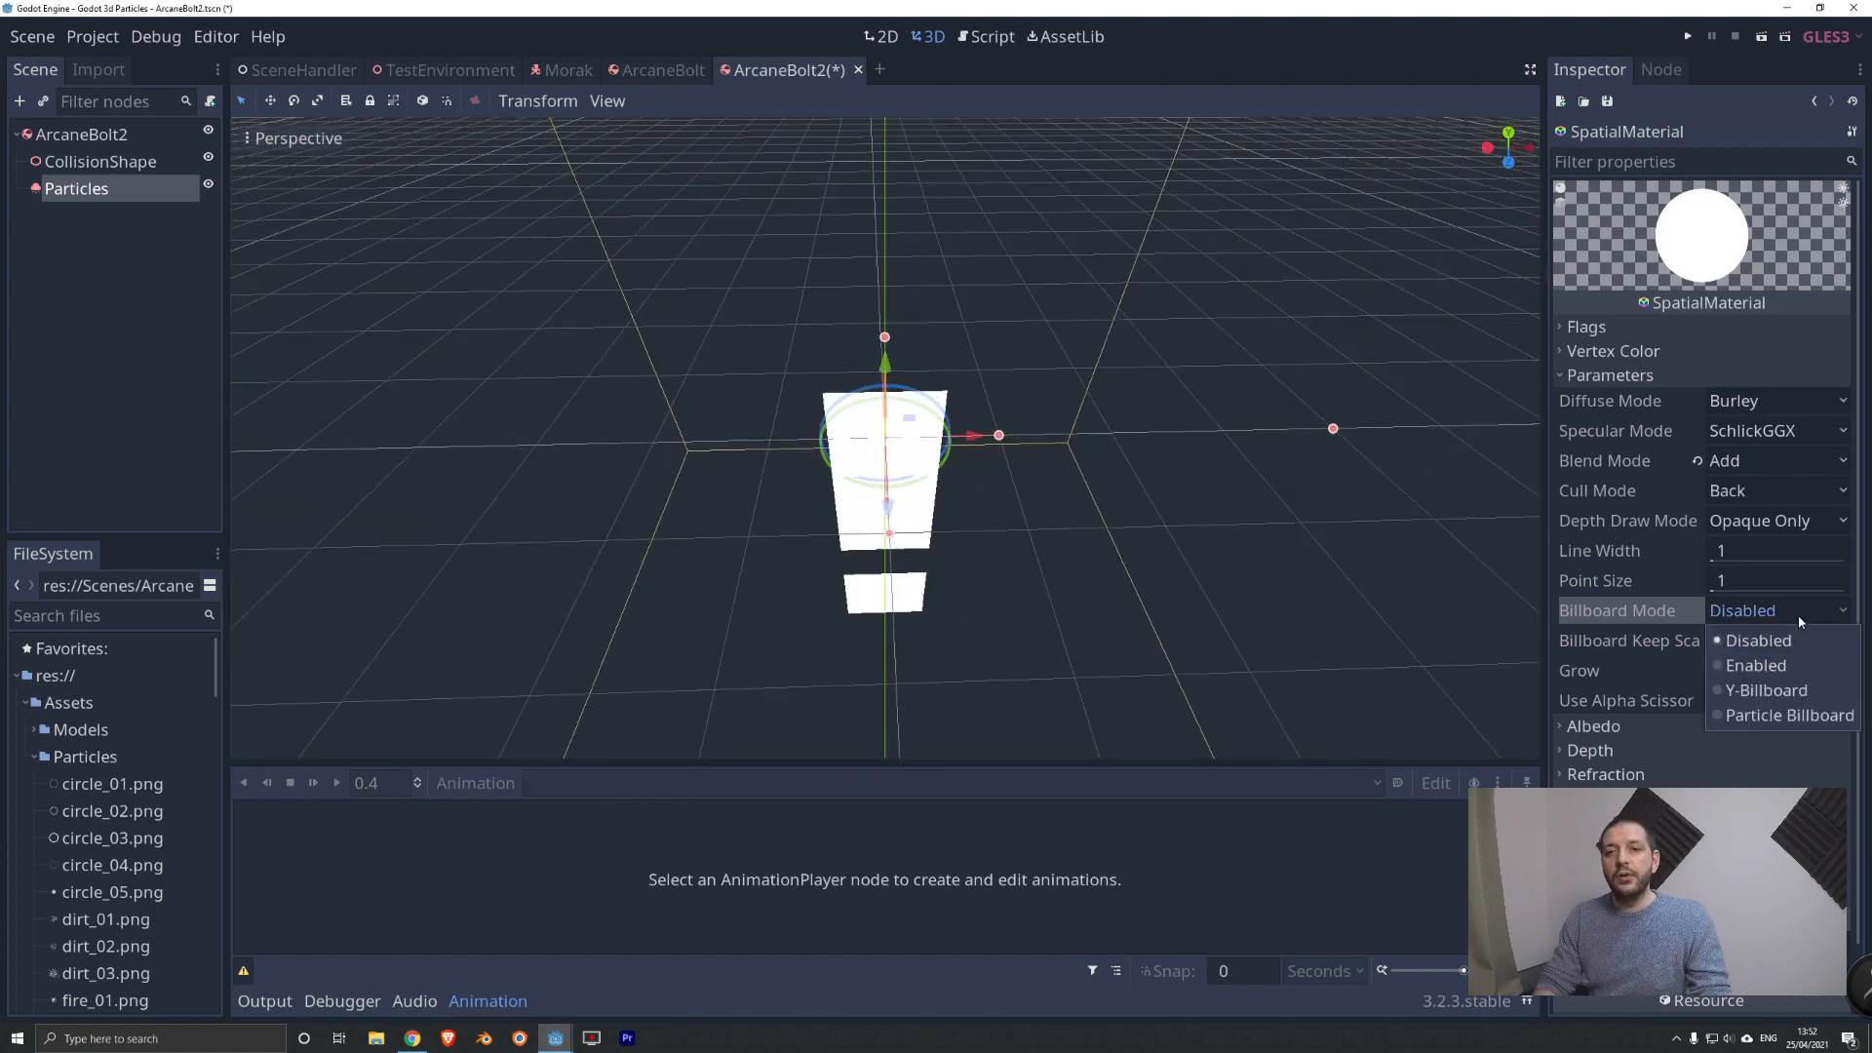
pyautogui.click(1789, 715)
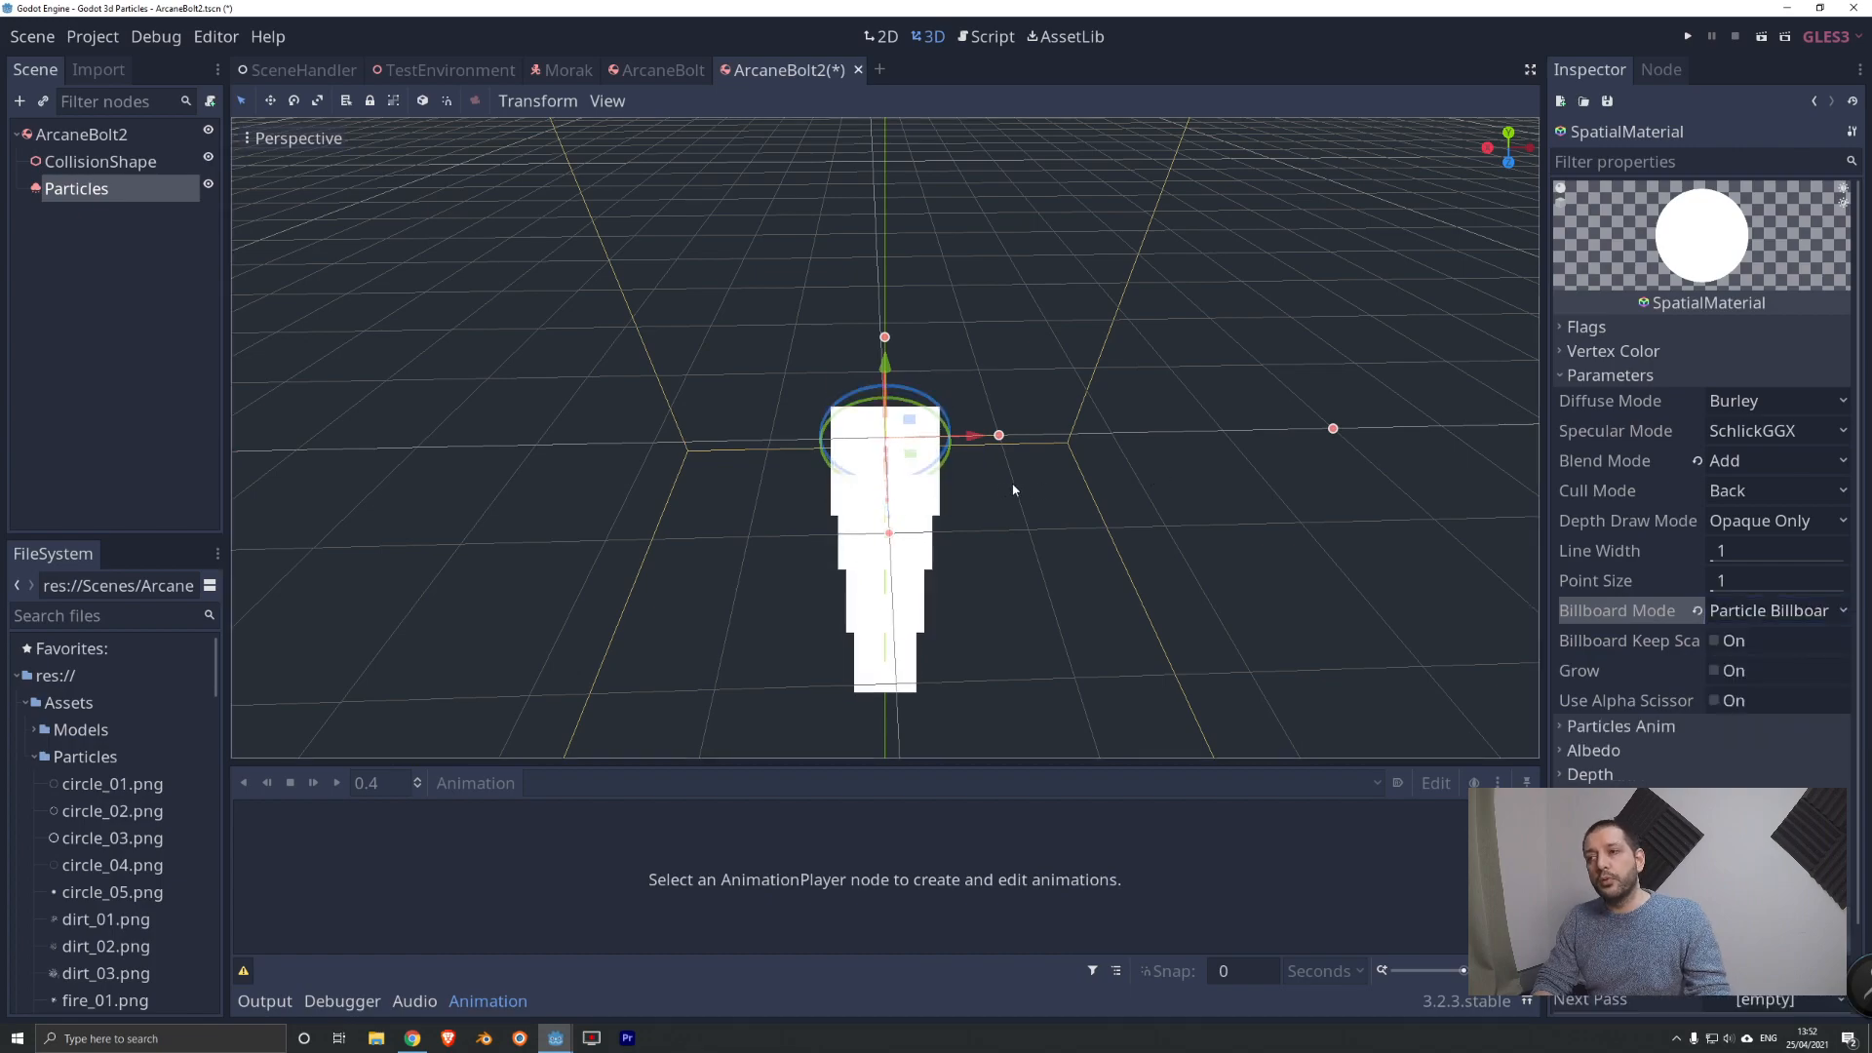
pyautogui.moveTo(1013, 490); pyautogui.dragTo(922, 474, button='middle')
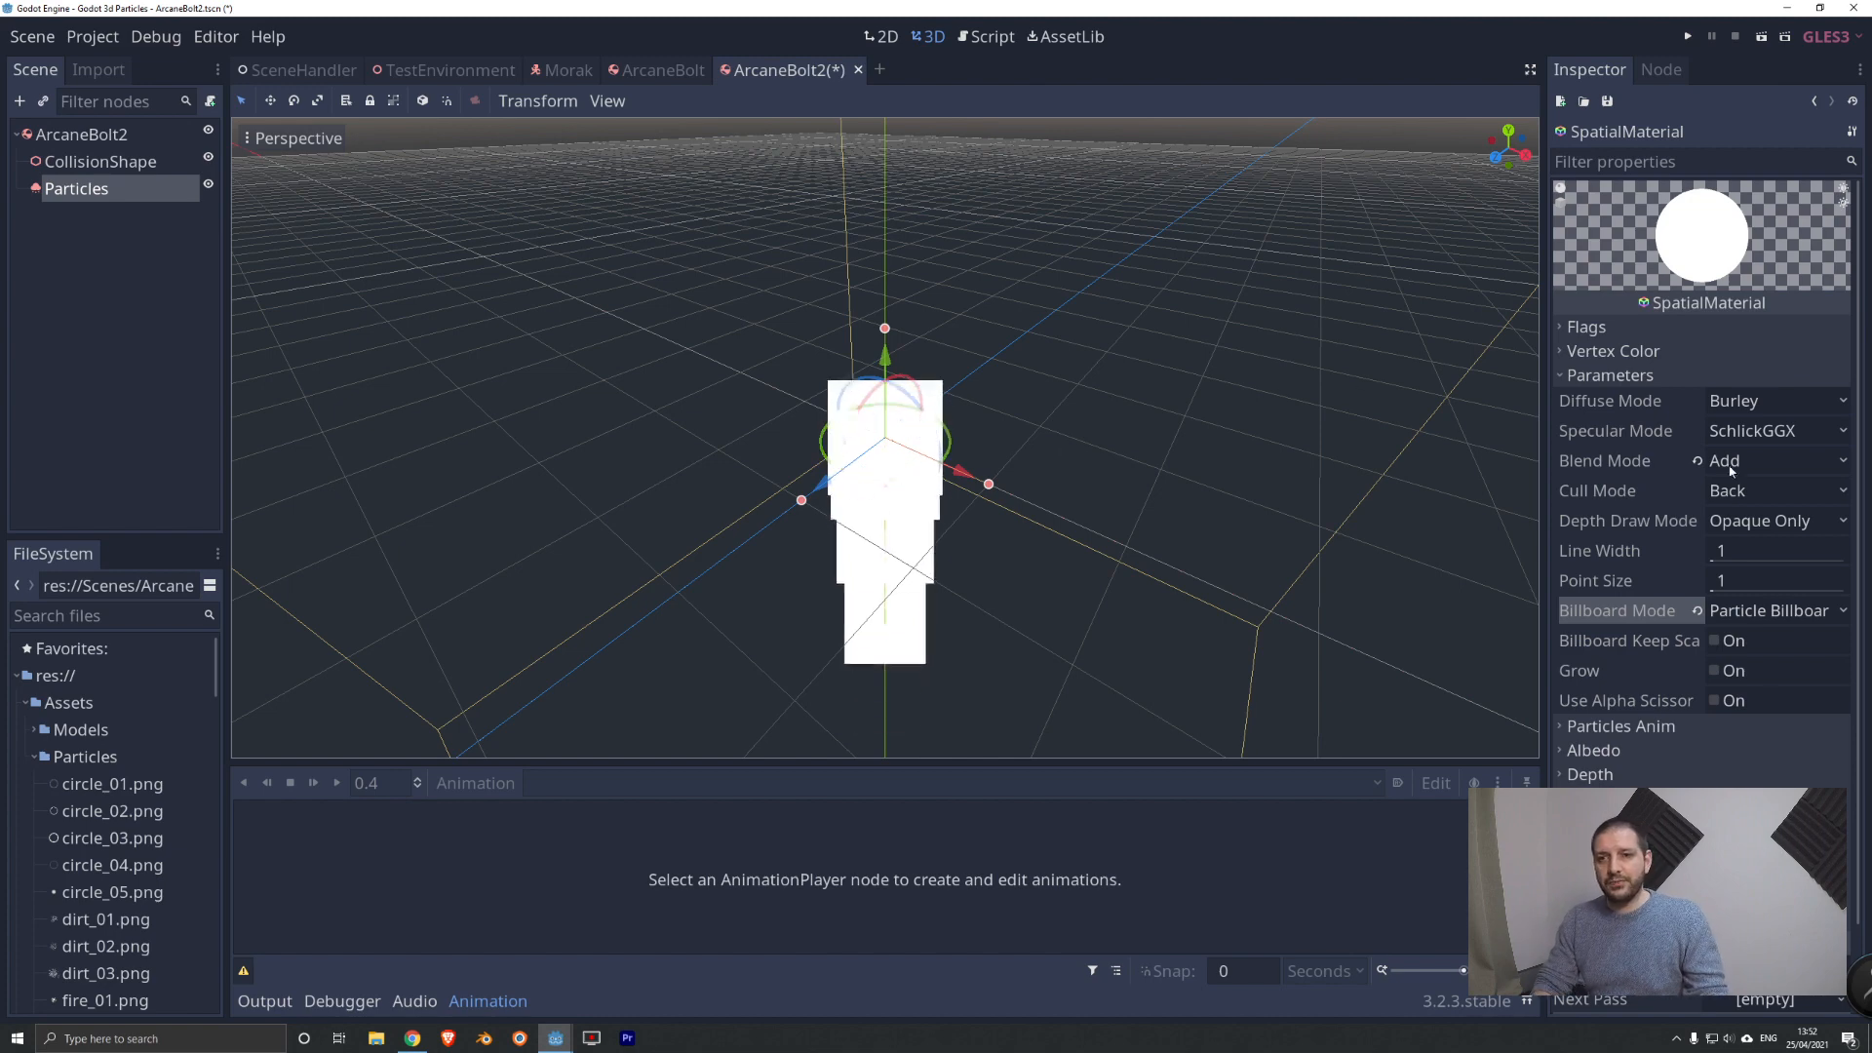
pyautogui.click(1657, 375)
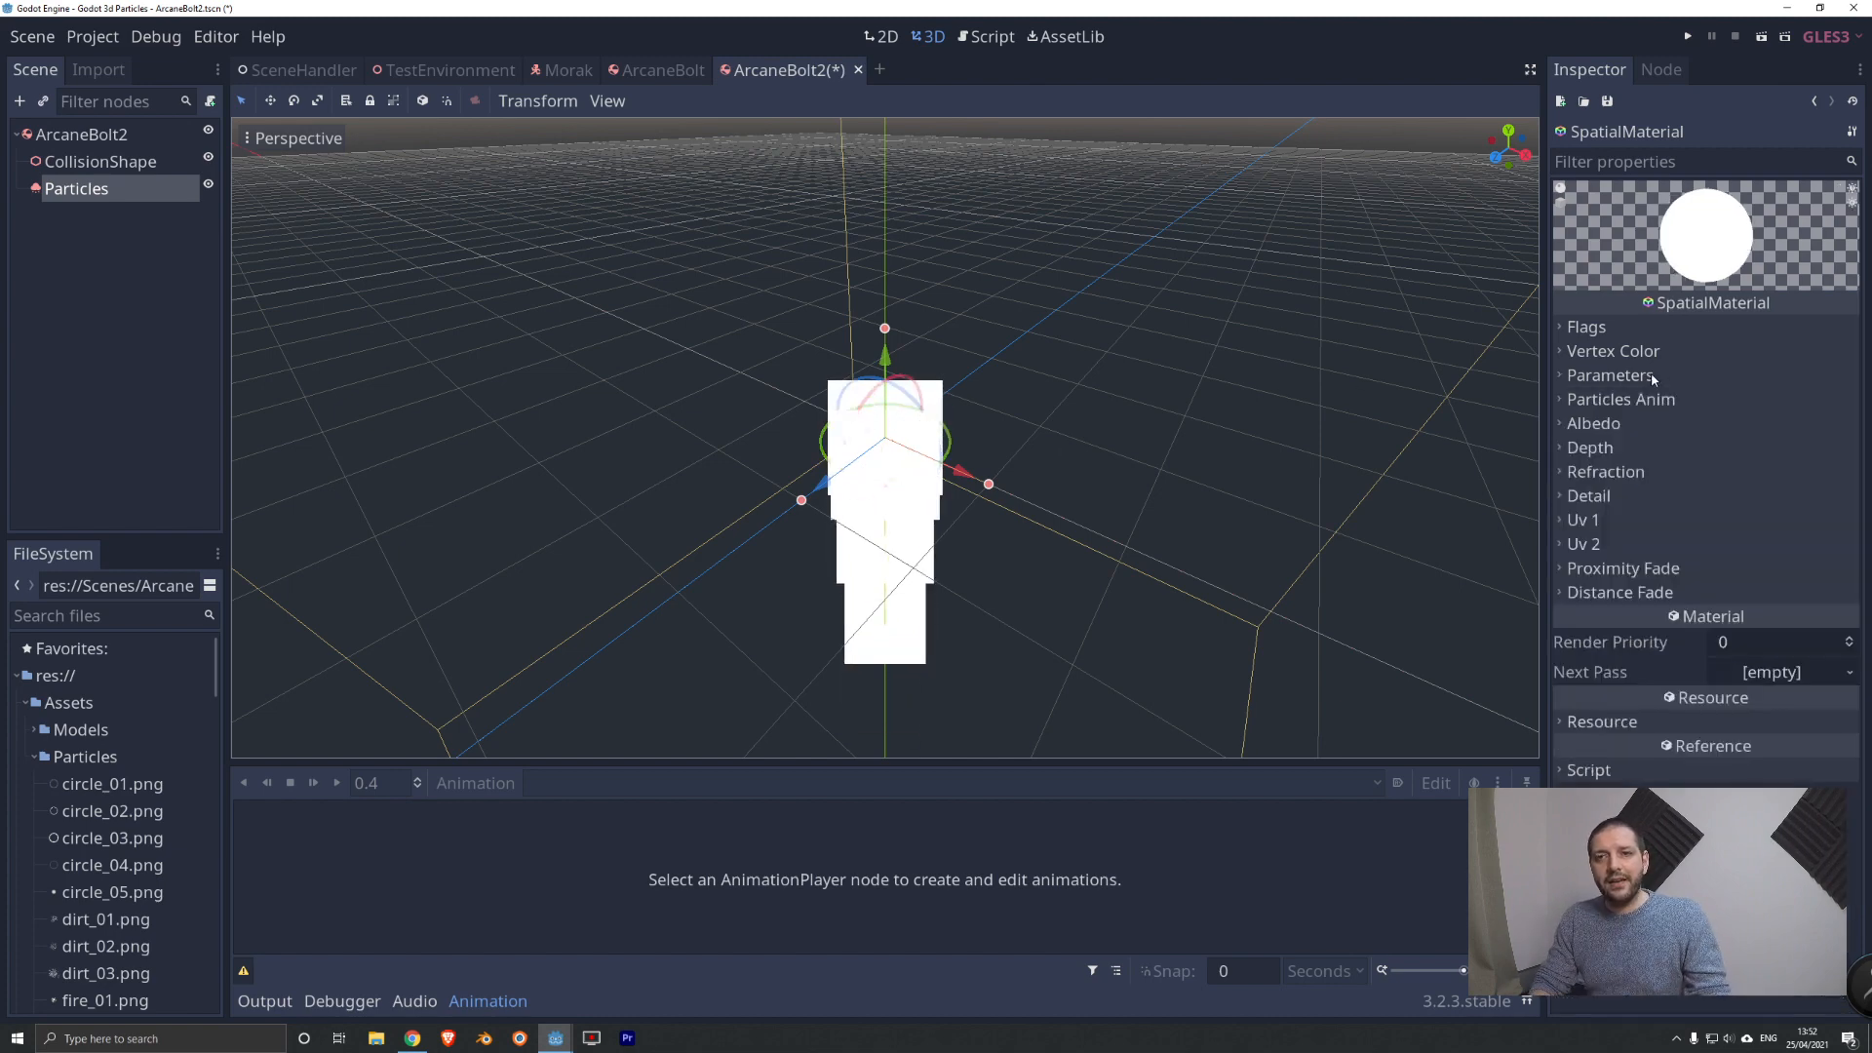
# Assign spark_02.png from the Particles assets as the material's albedo texture, clearing and reassigning it once.
pyautogui.click(1622, 423)
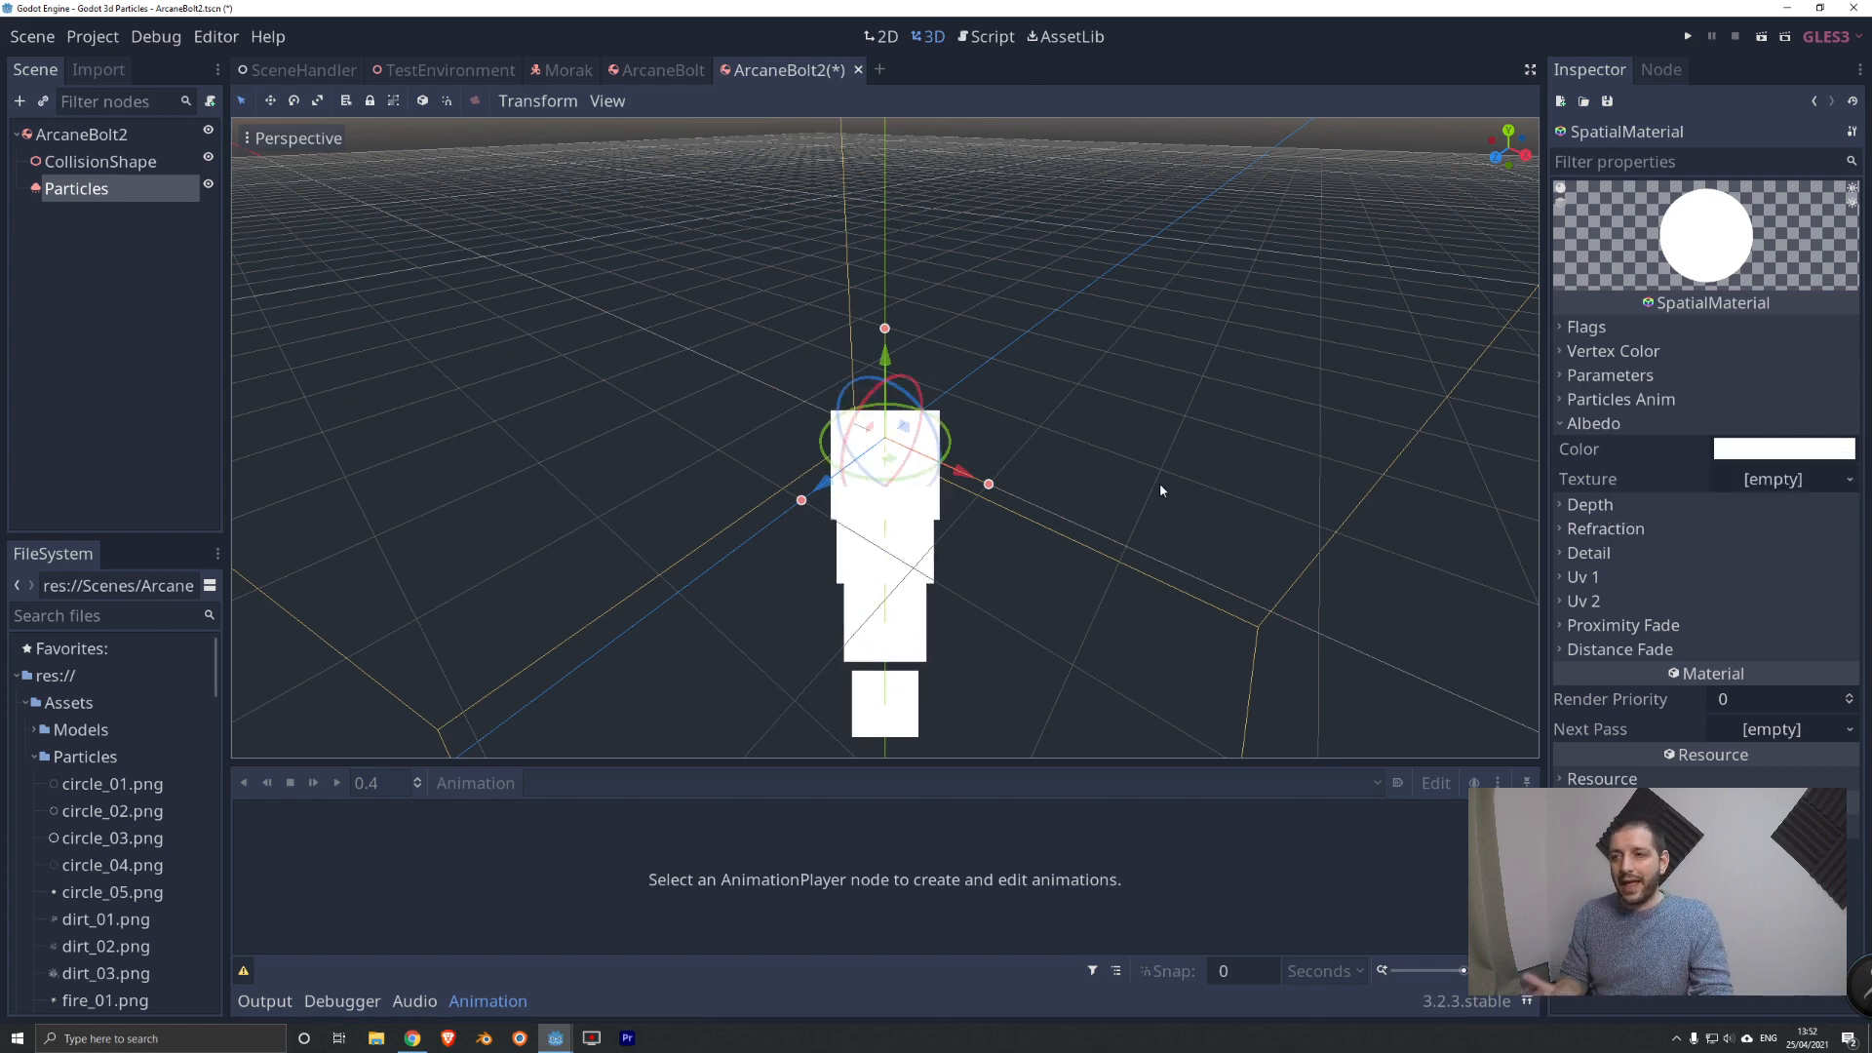
pyautogui.scroll(-10, 121, 784)
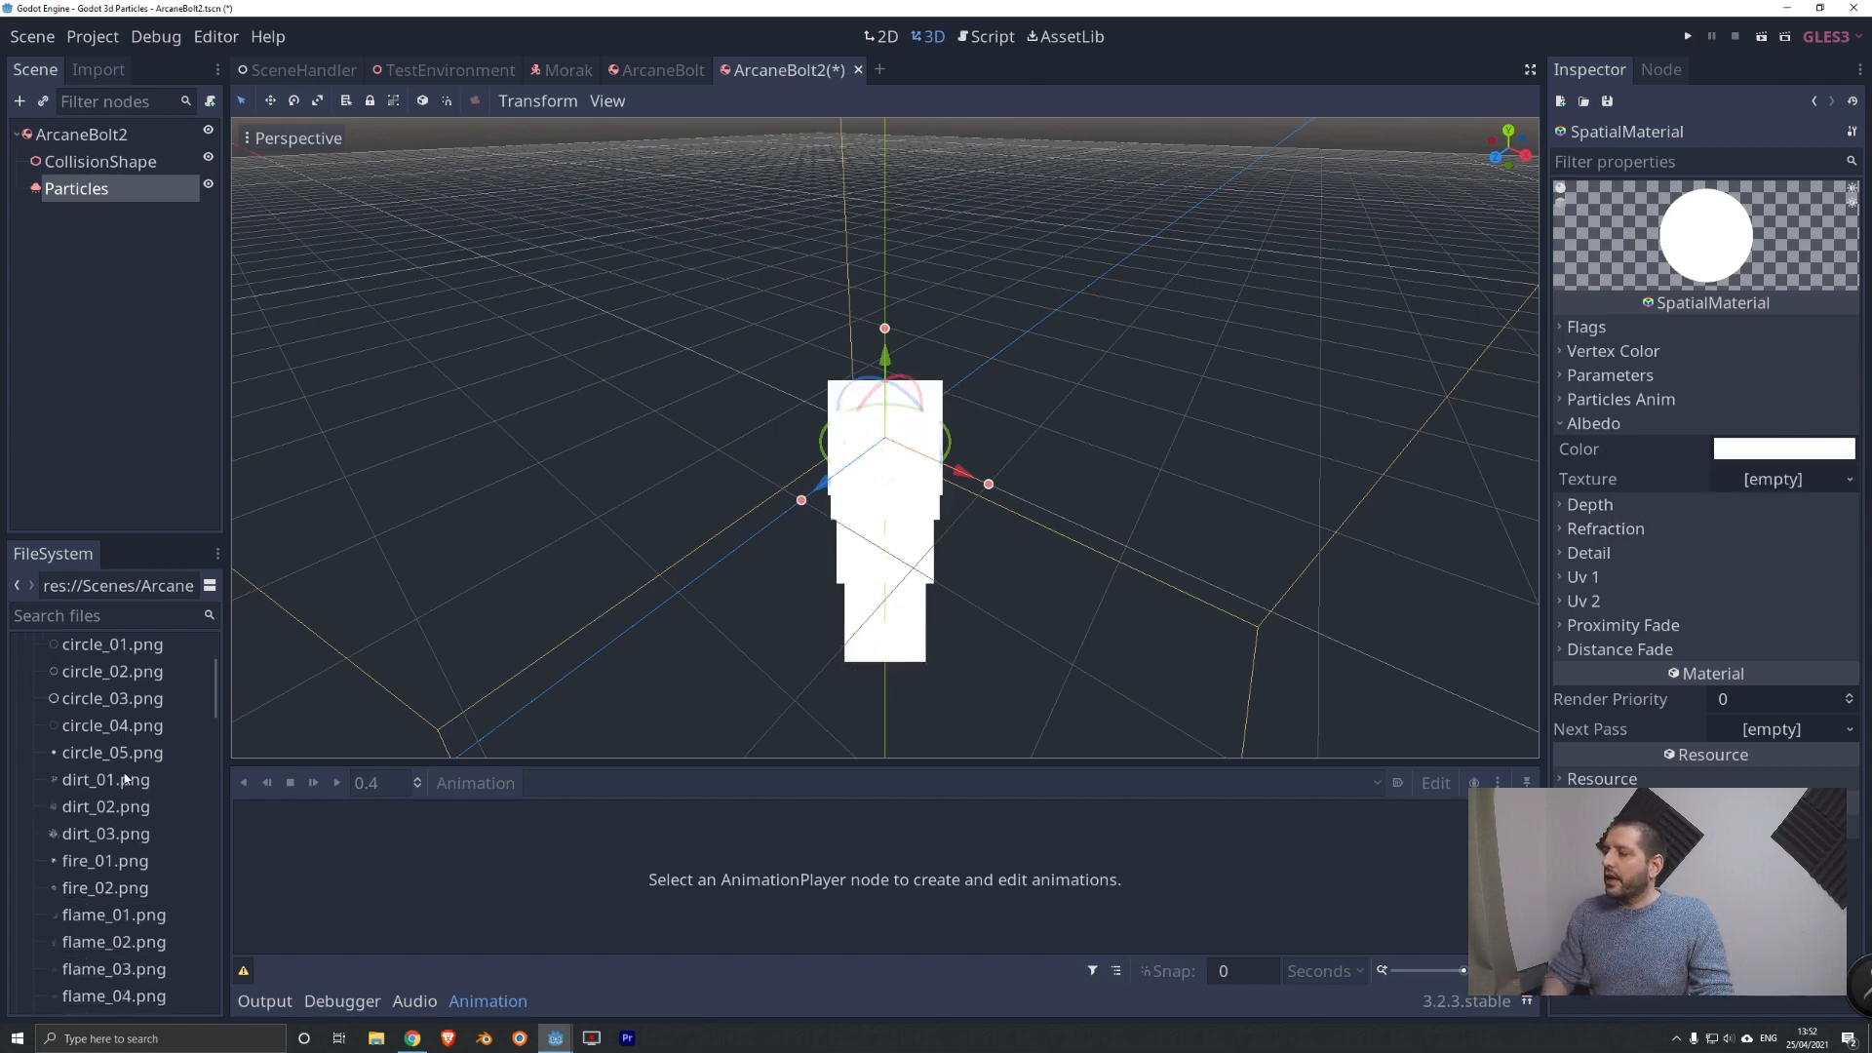
pyautogui.scroll(-10, 127, 782)
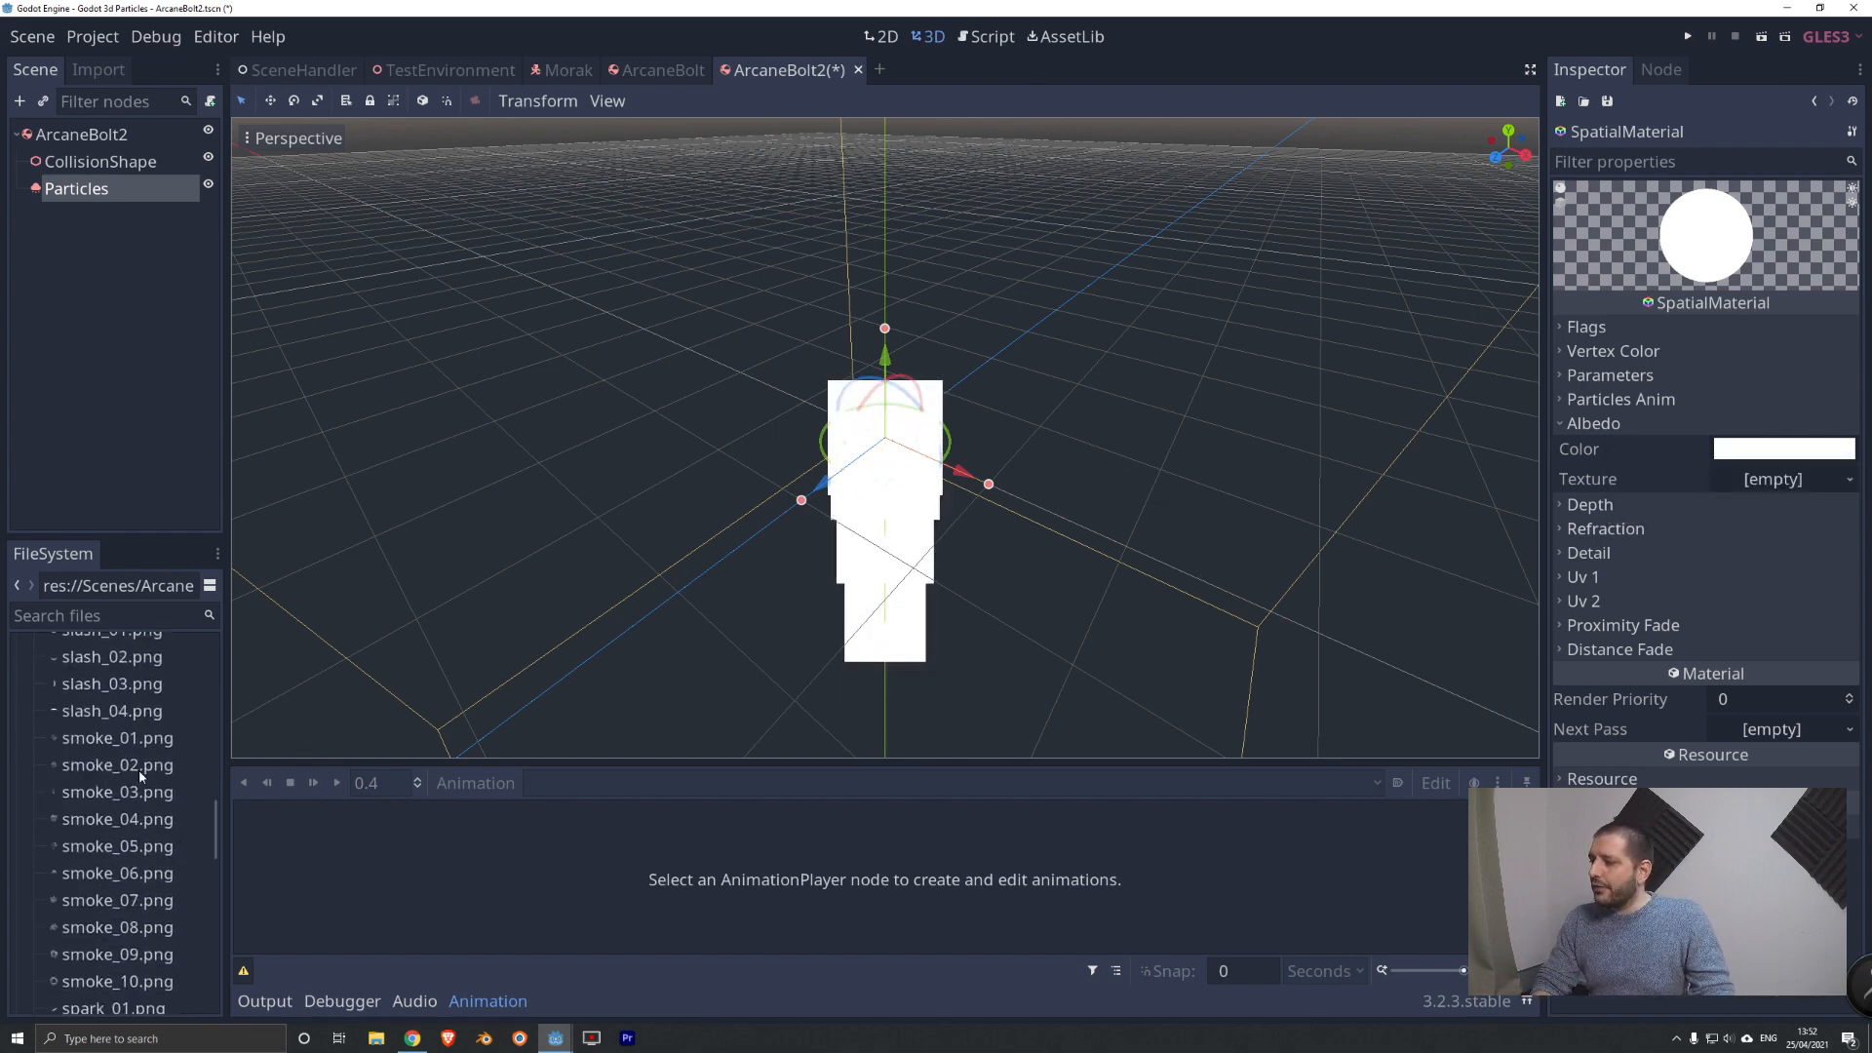
pyautogui.scroll(3, 54, 822)
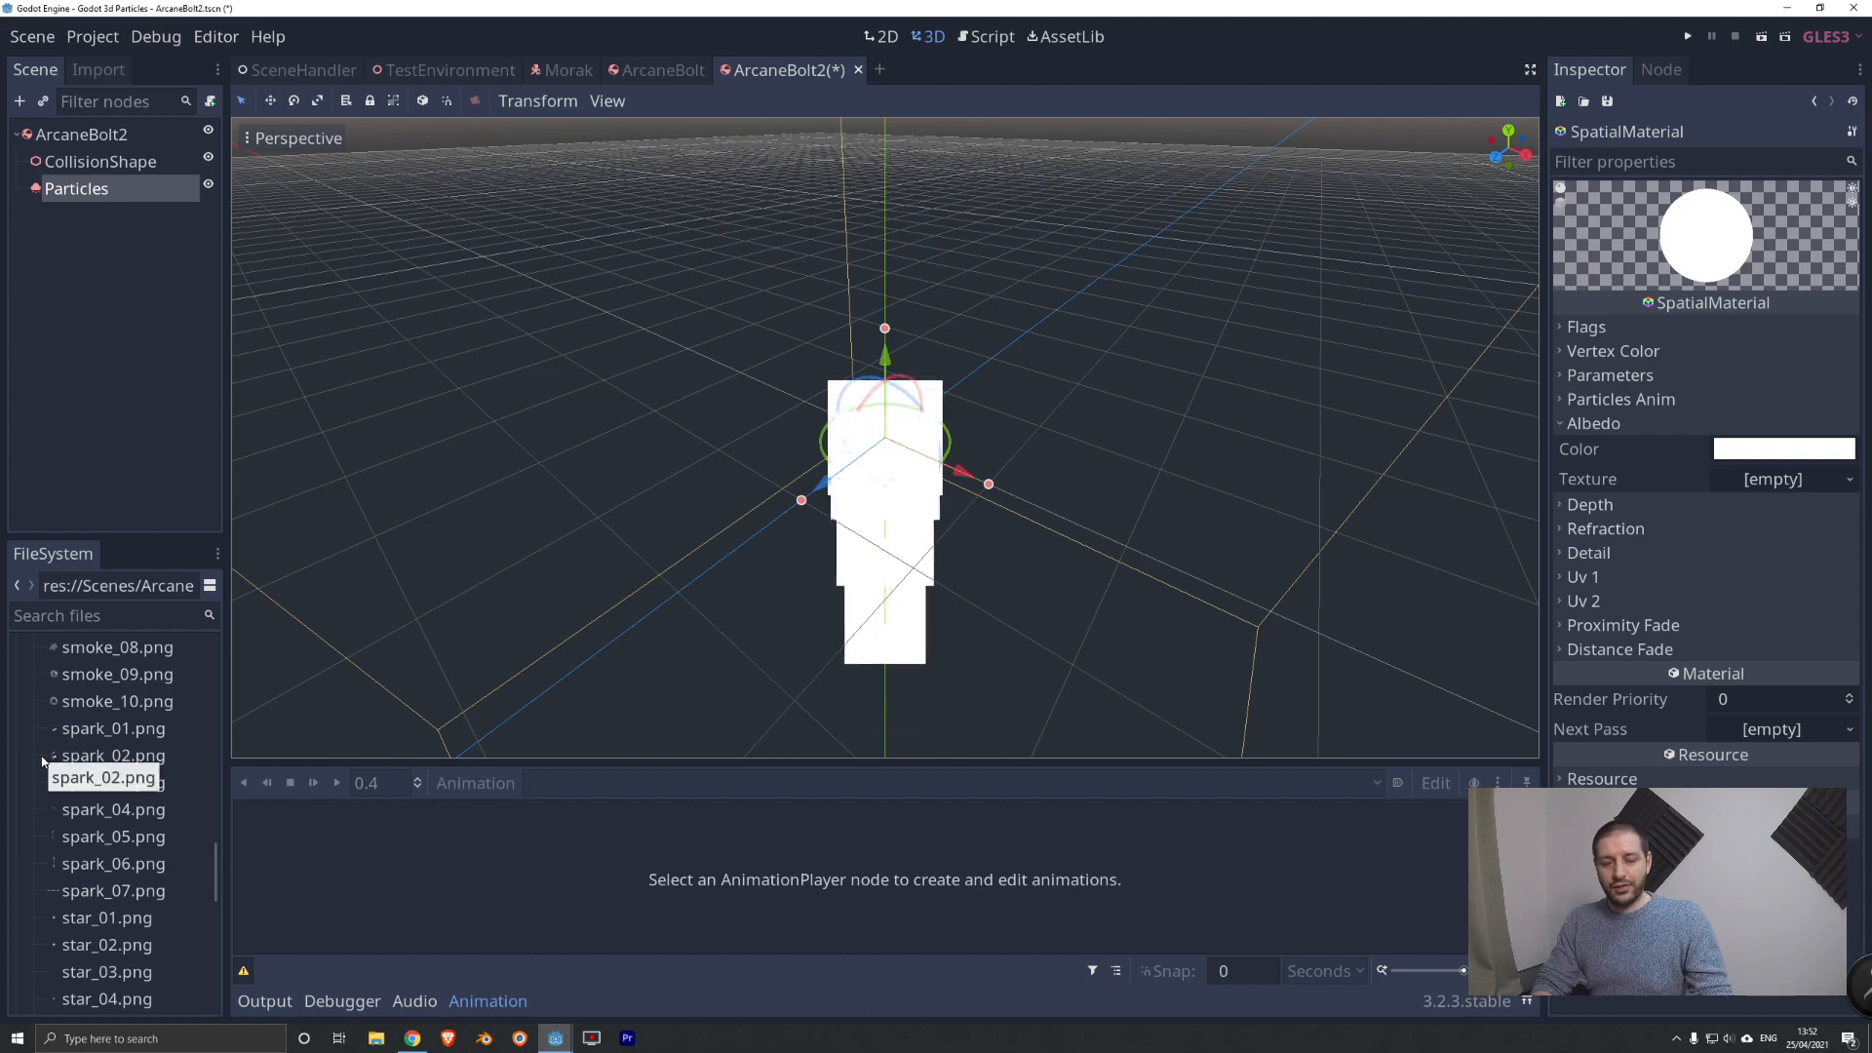
pyautogui.click(877, 39)
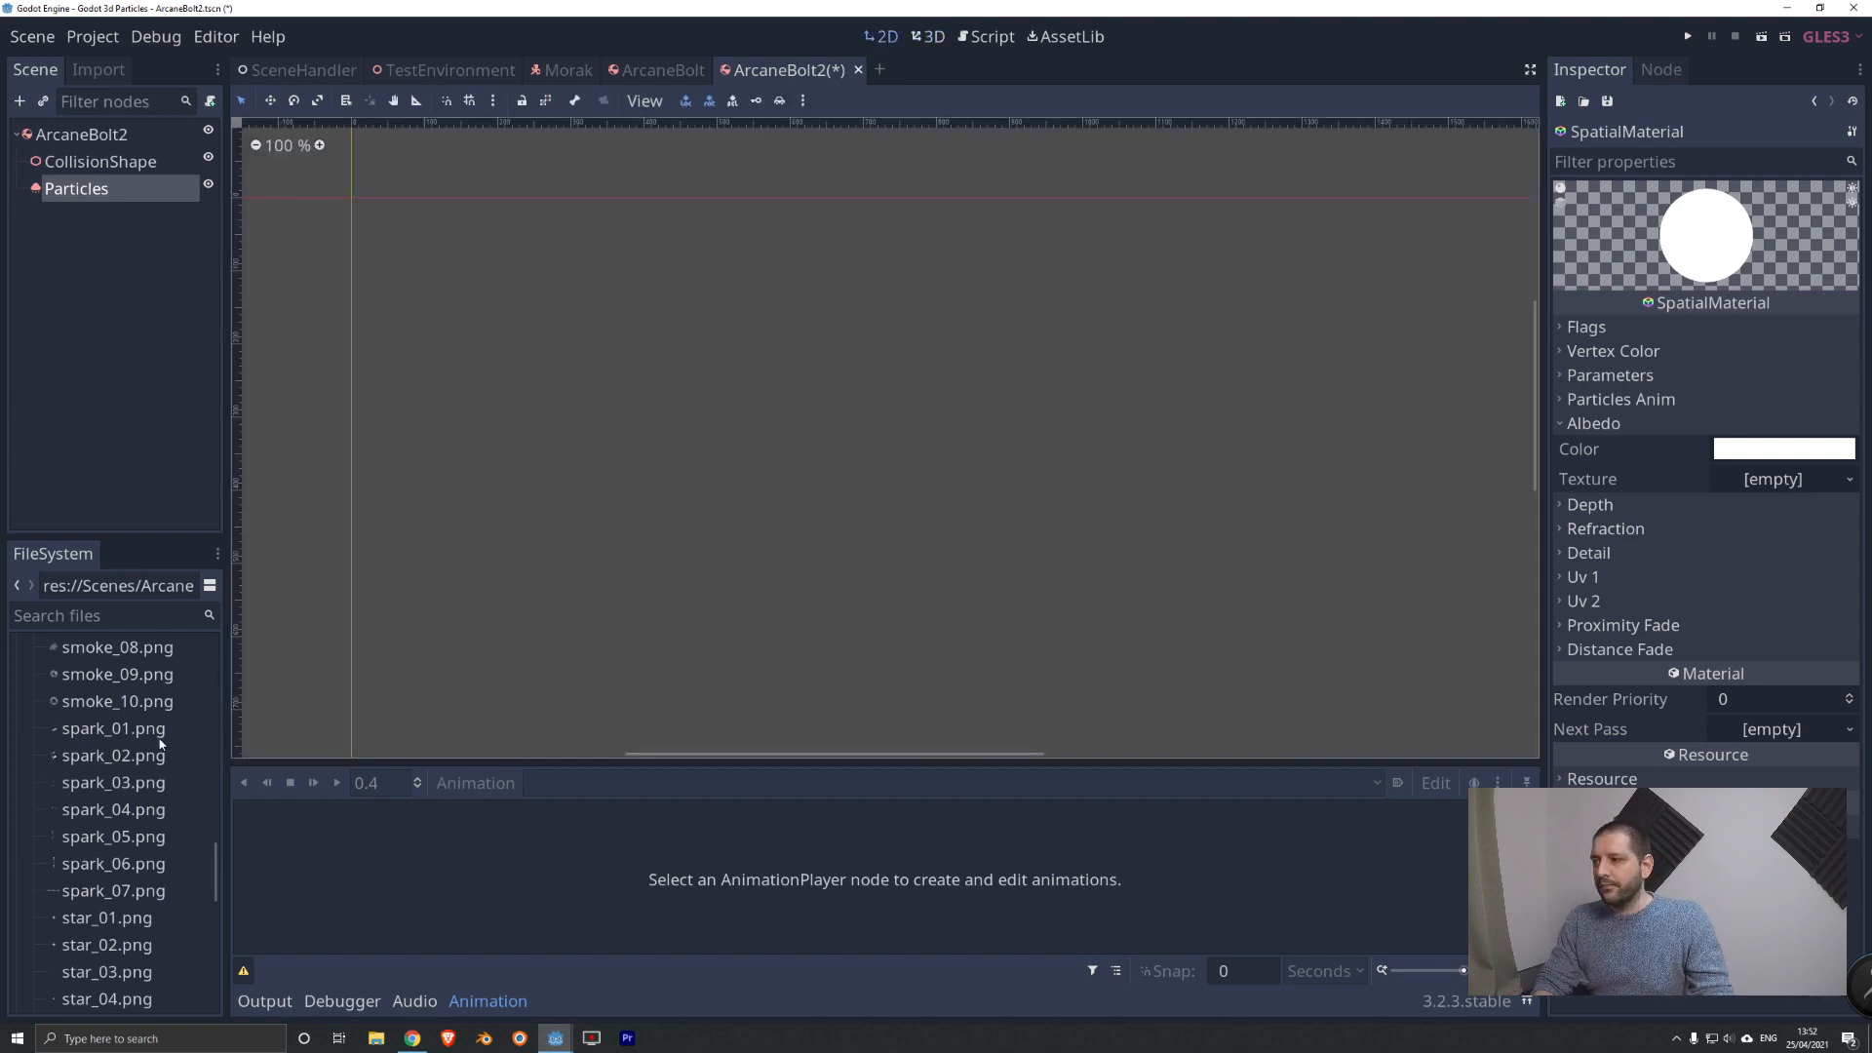
pyautogui.moveTo(82, 757); pyautogui.dragTo(168, 917)
pyautogui.moveTo(121, 759); pyautogui.dragTo(122, 756)
pyautogui.moveTo(117, 729)
pyautogui.mouseDown()
pyautogui.moveTo(312, 618)
pyautogui.moveTo(869, 430)
pyautogui.moveTo(104, 731)
pyautogui.mouseUp()
pyautogui.moveTo(109, 702); pyautogui.dragTo(1780, 494)
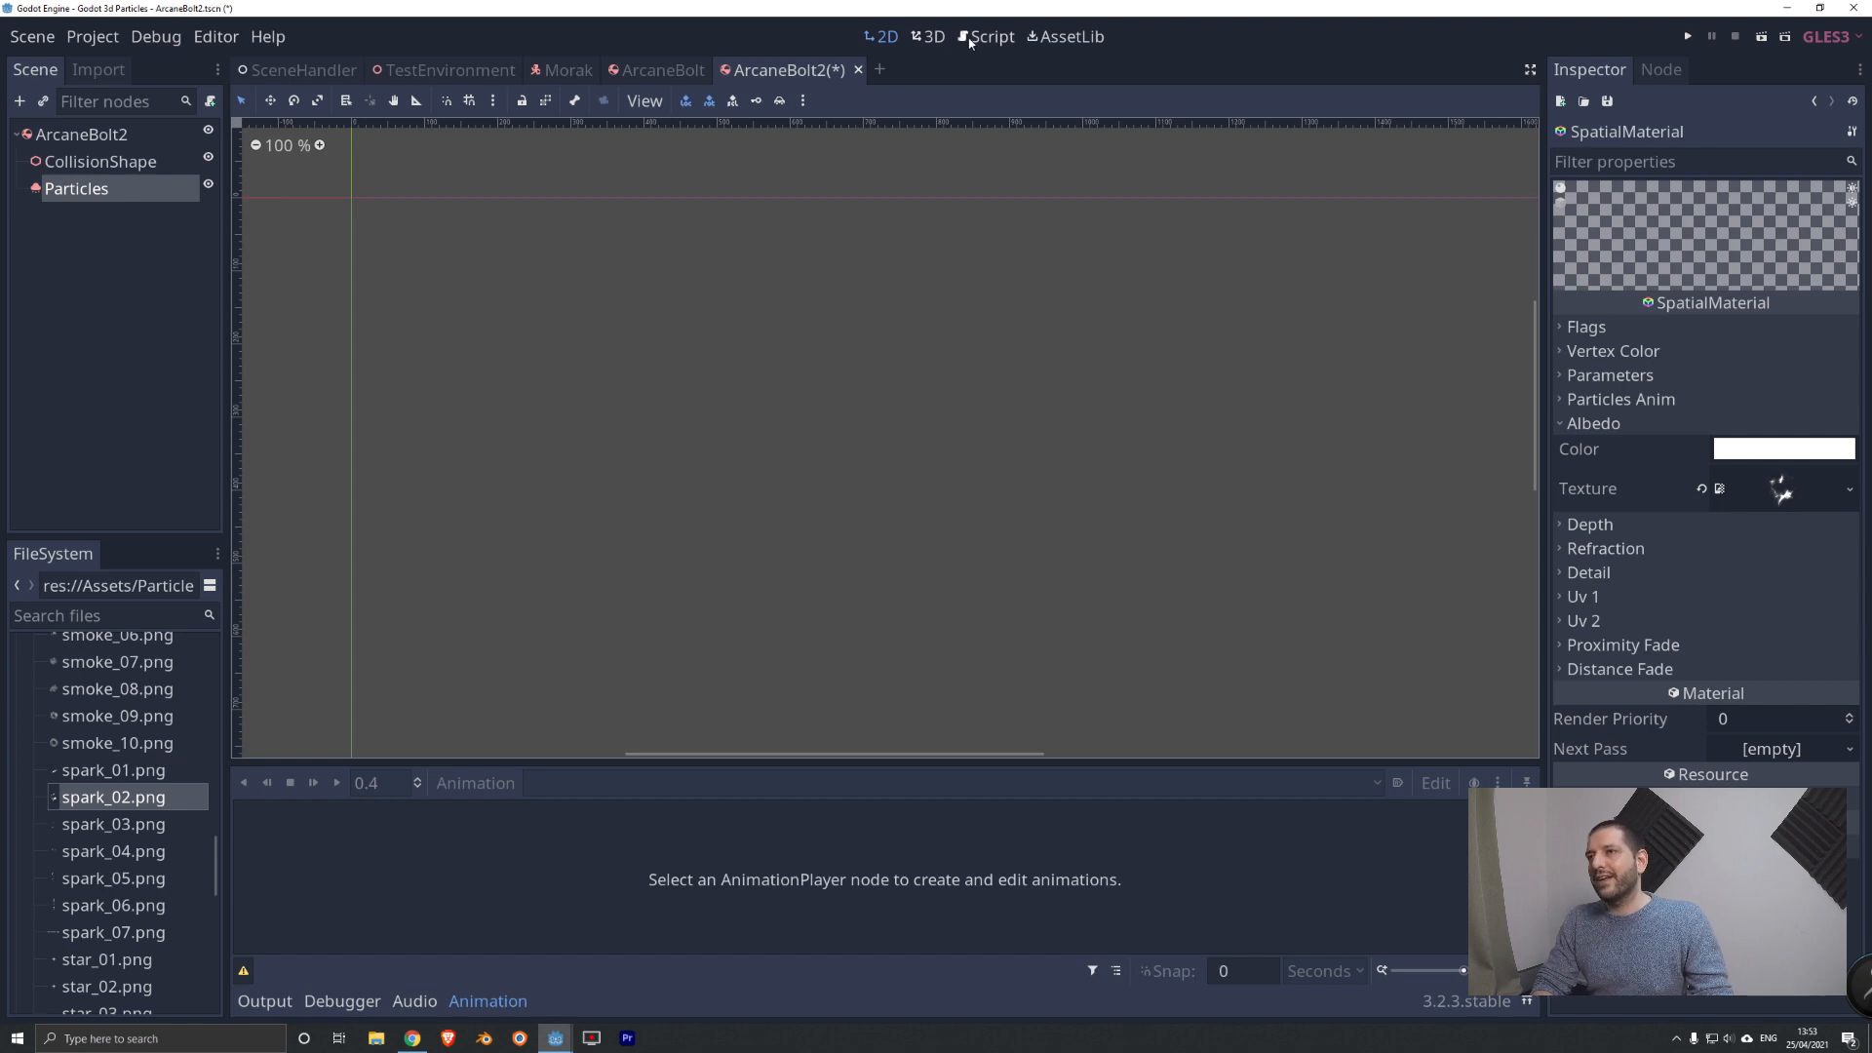
pyautogui.click(931, 37)
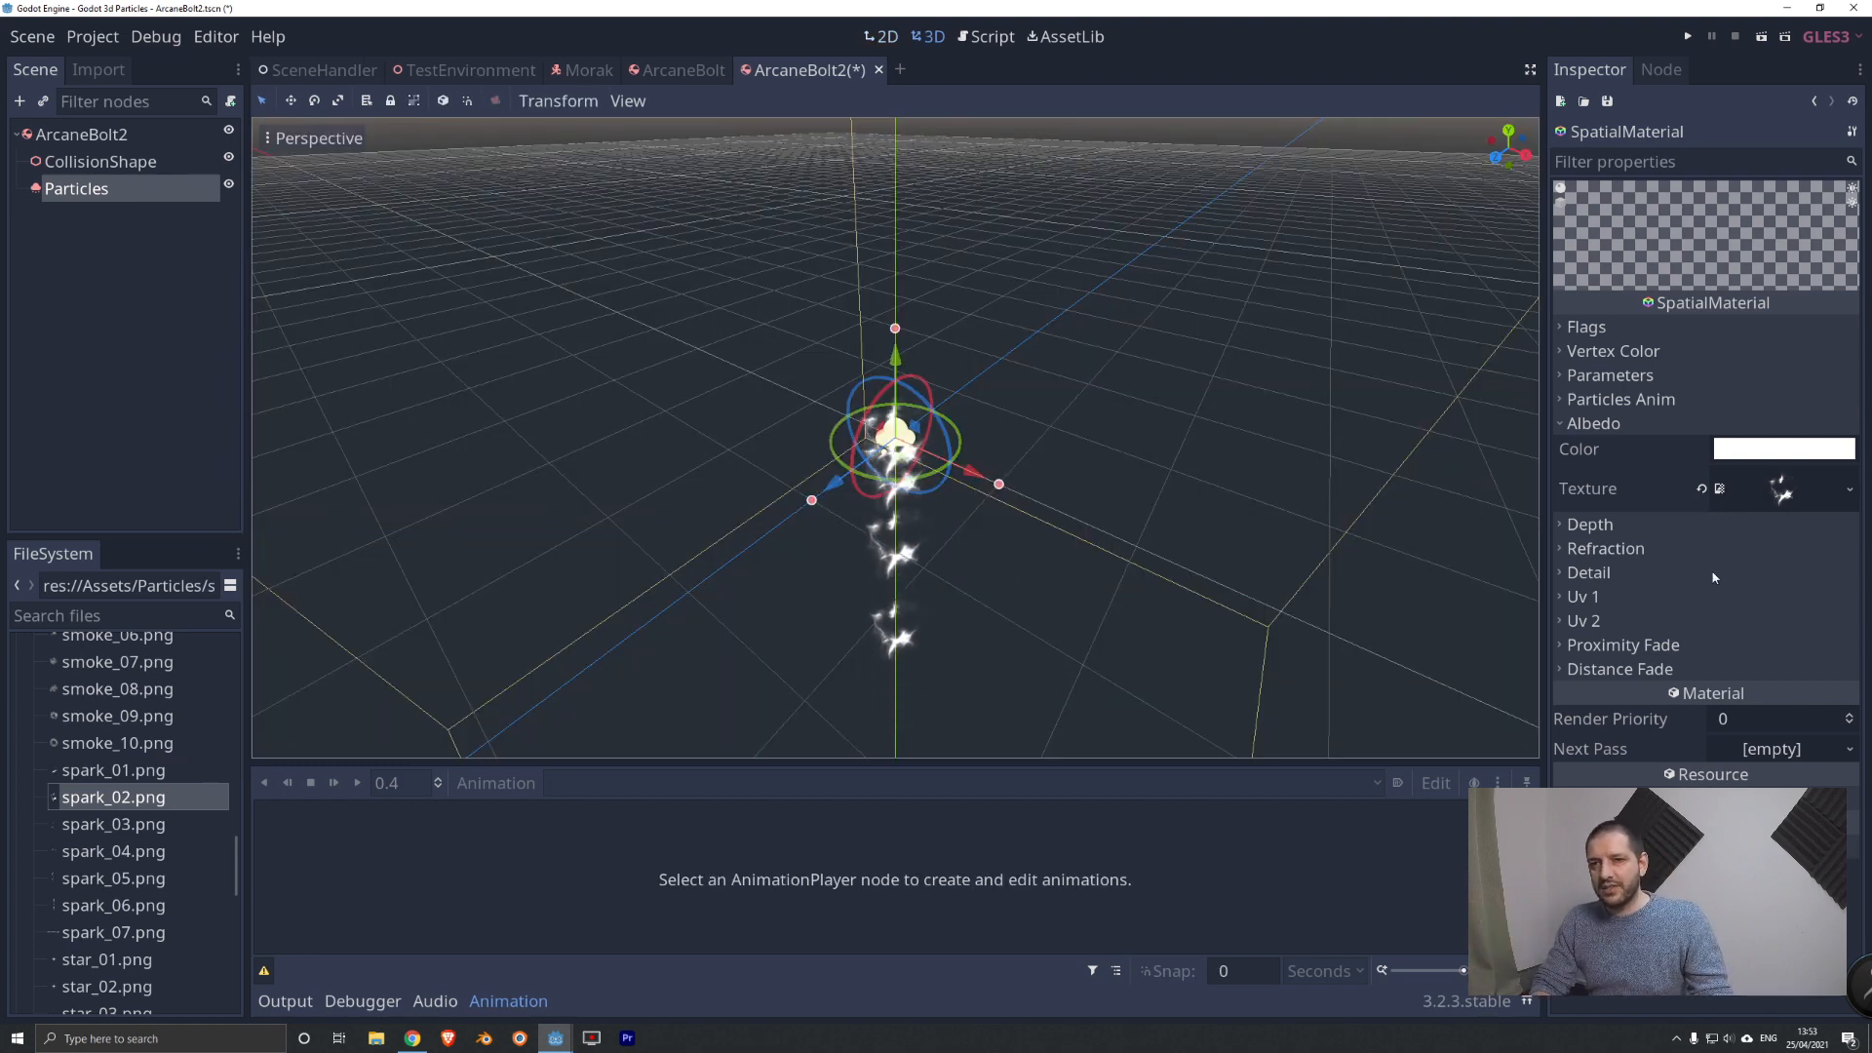
pyautogui.click(1702, 488)
pyautogui.moveTo(113, 797); pyautogui.dragTo(1780, 487)
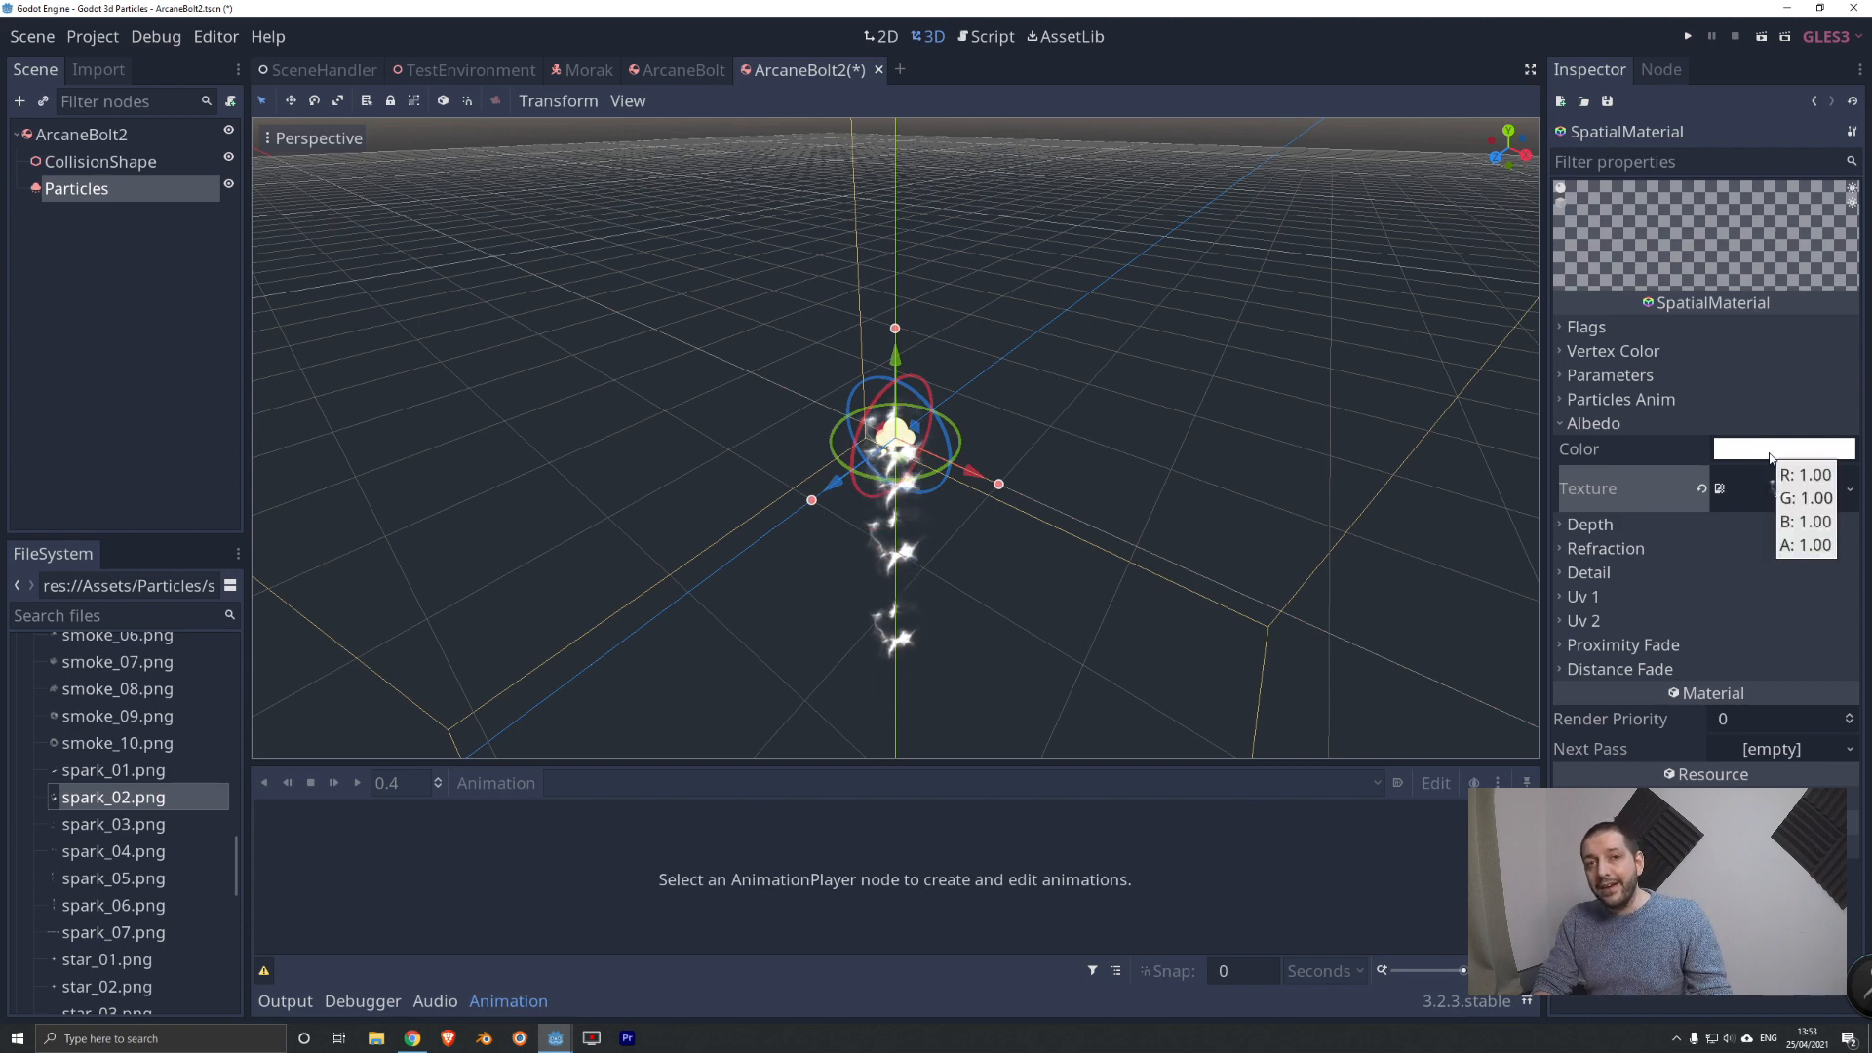
# Review the material's Vertex Color settings and return to the Particles node's properties.
pyautogui.click(1612, 353)
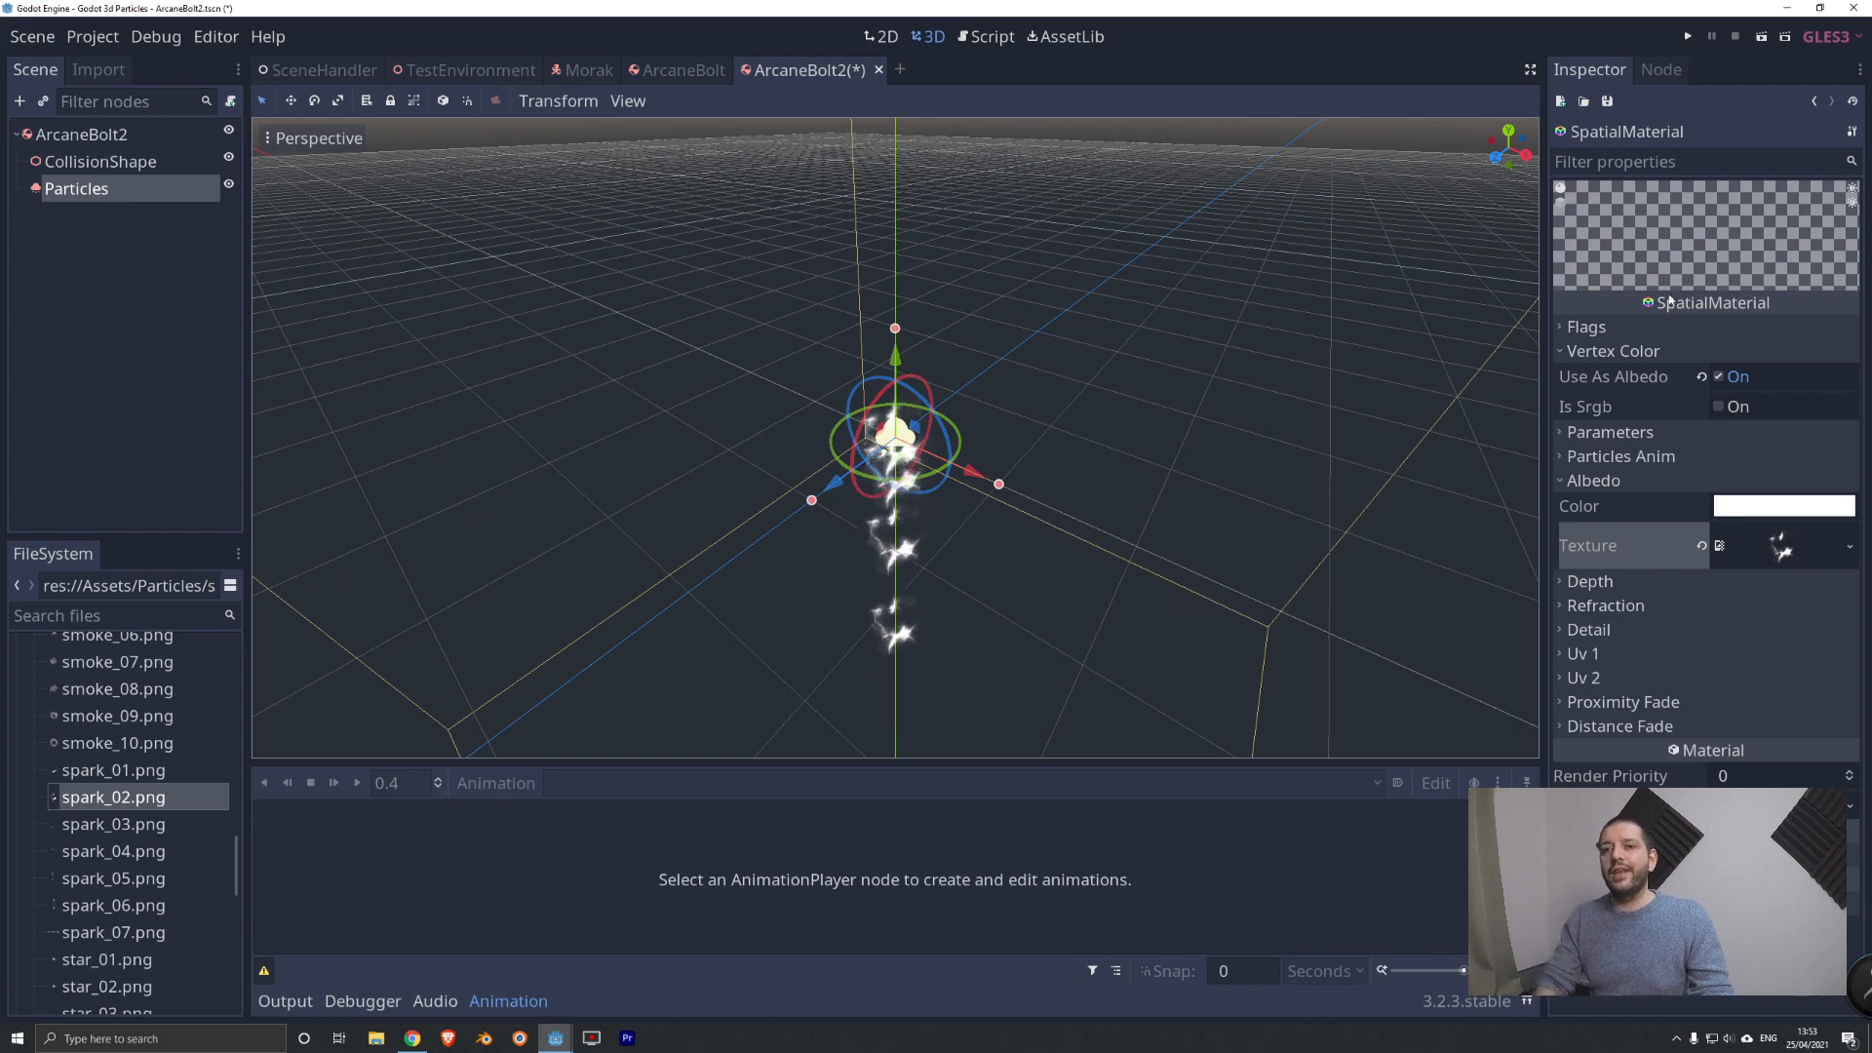
pyautogui.click(1646, 481)
pyautogui.click(1625, 353)
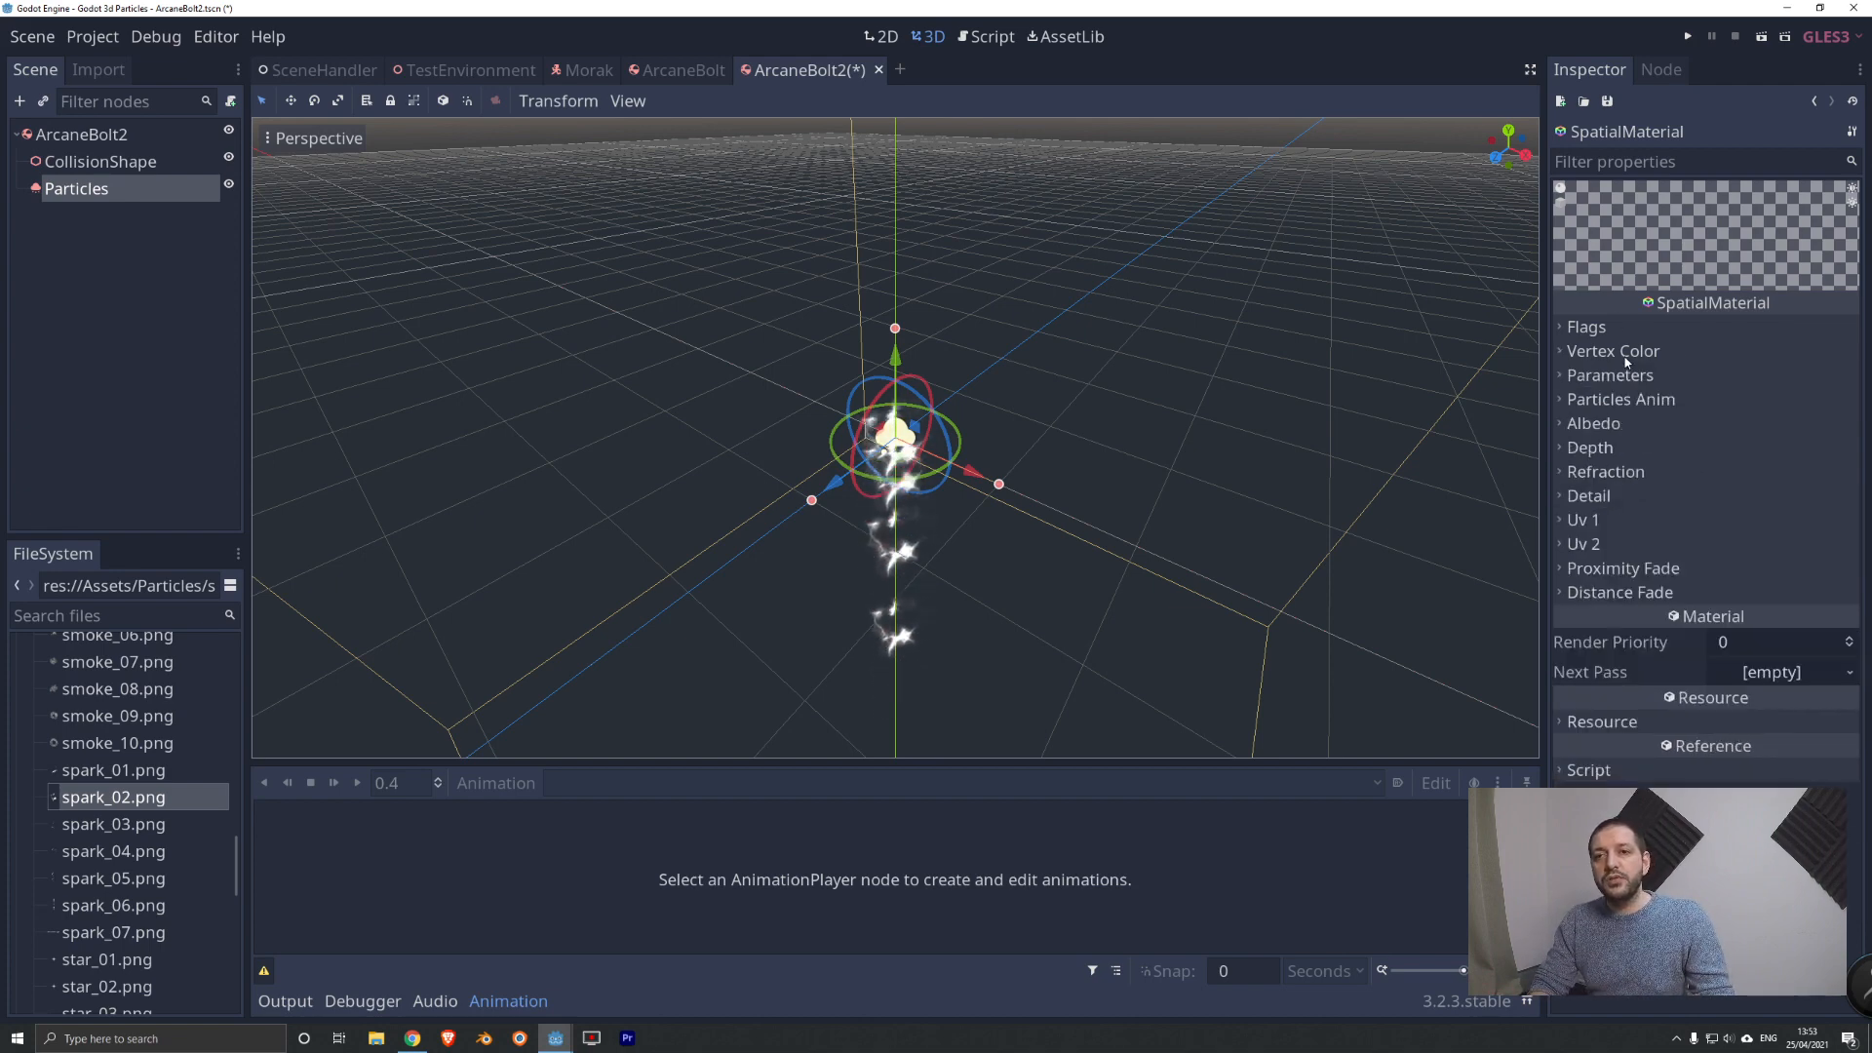
pyautogui.click(1815, 104)
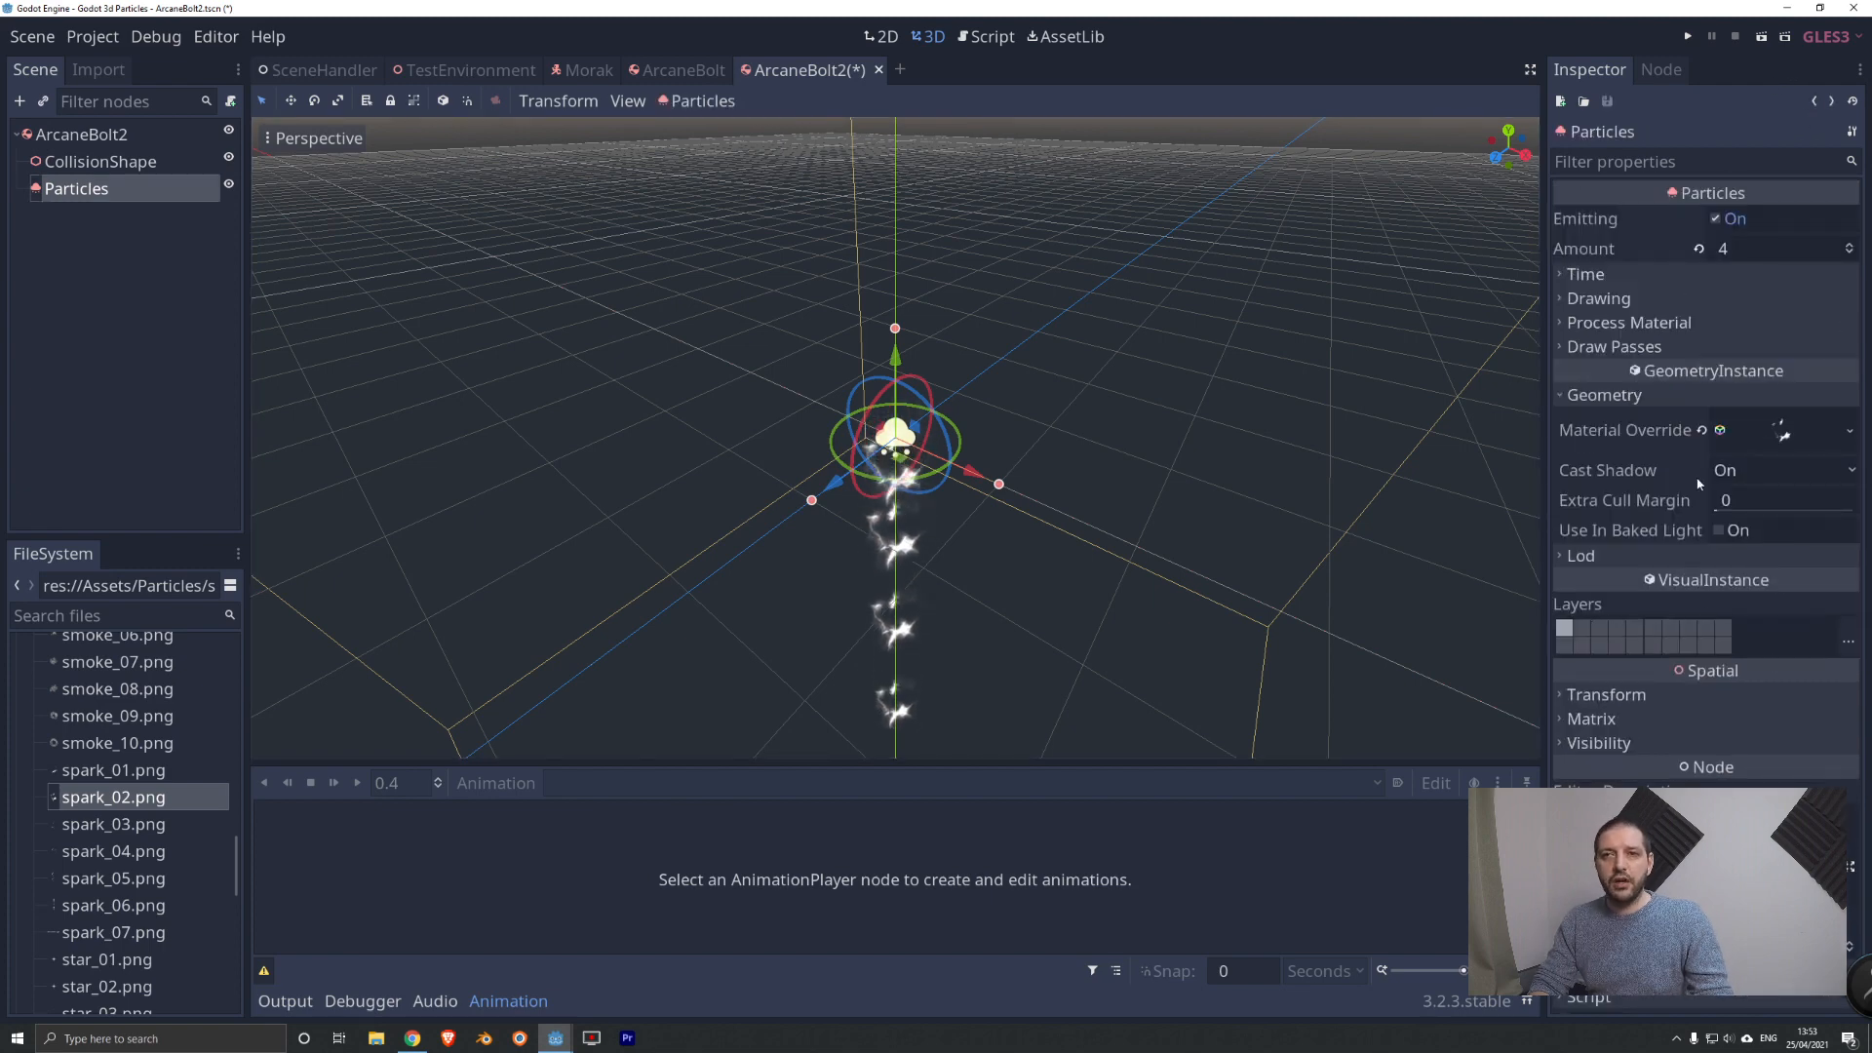
# Open the Particles node's process material settings and set its gravity to 0 on the Y axis.
pyautogui.click(1658, 398)
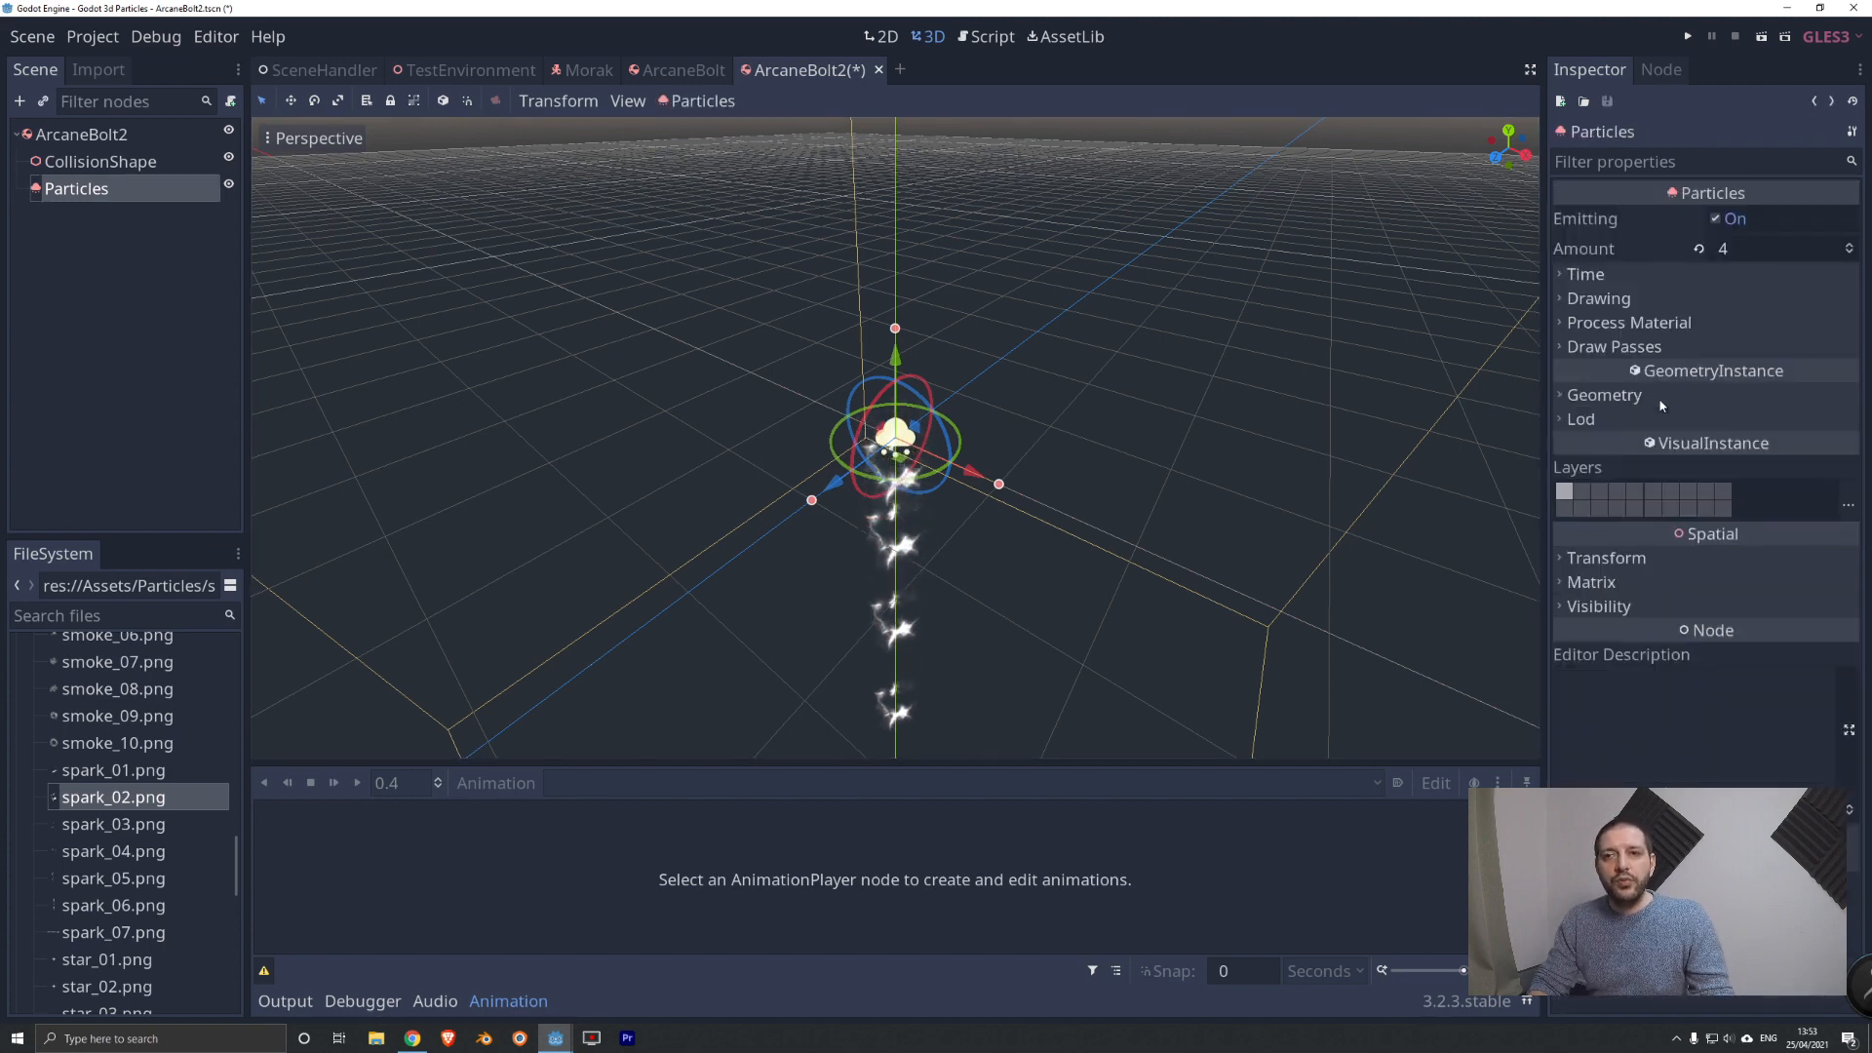
pyautogui.click(1626, 326)
pyautogui.click(1763, 349)
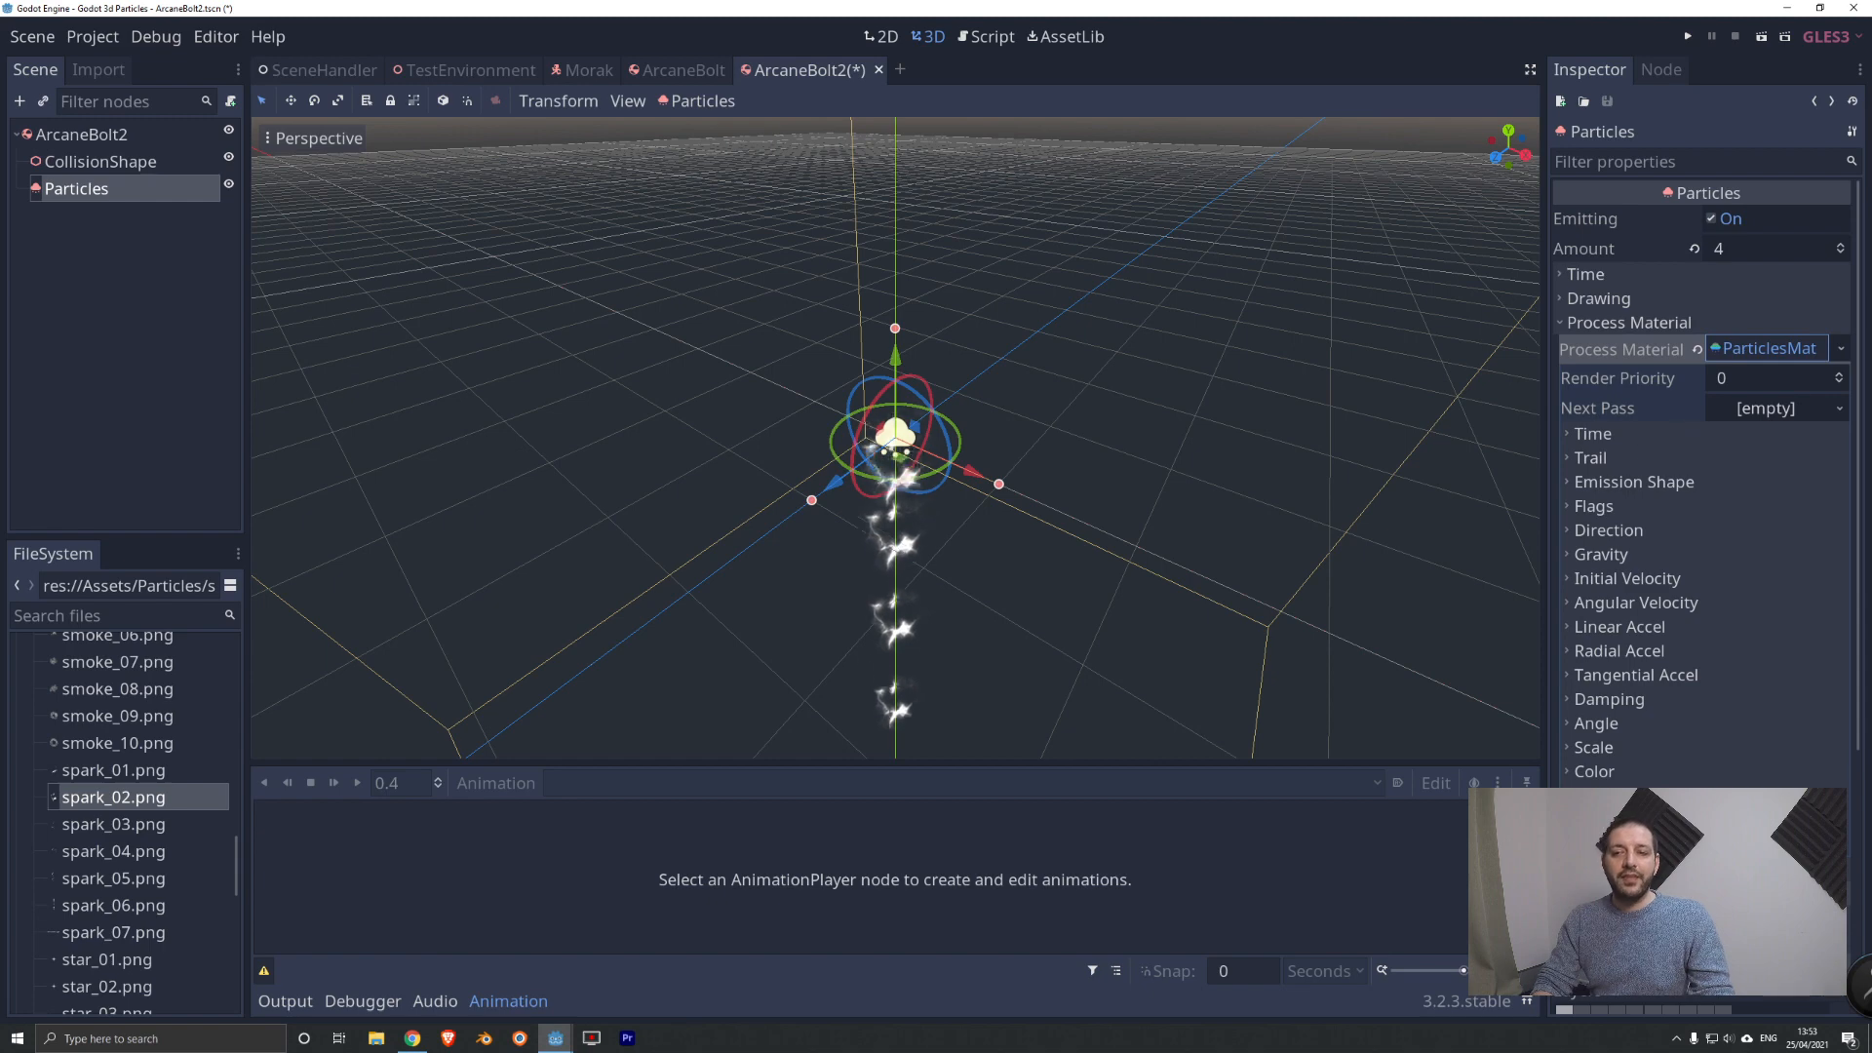
pyautogui.scroll(-5, 1694, 463)
pyautogui.scroll(5, 1733, 556)
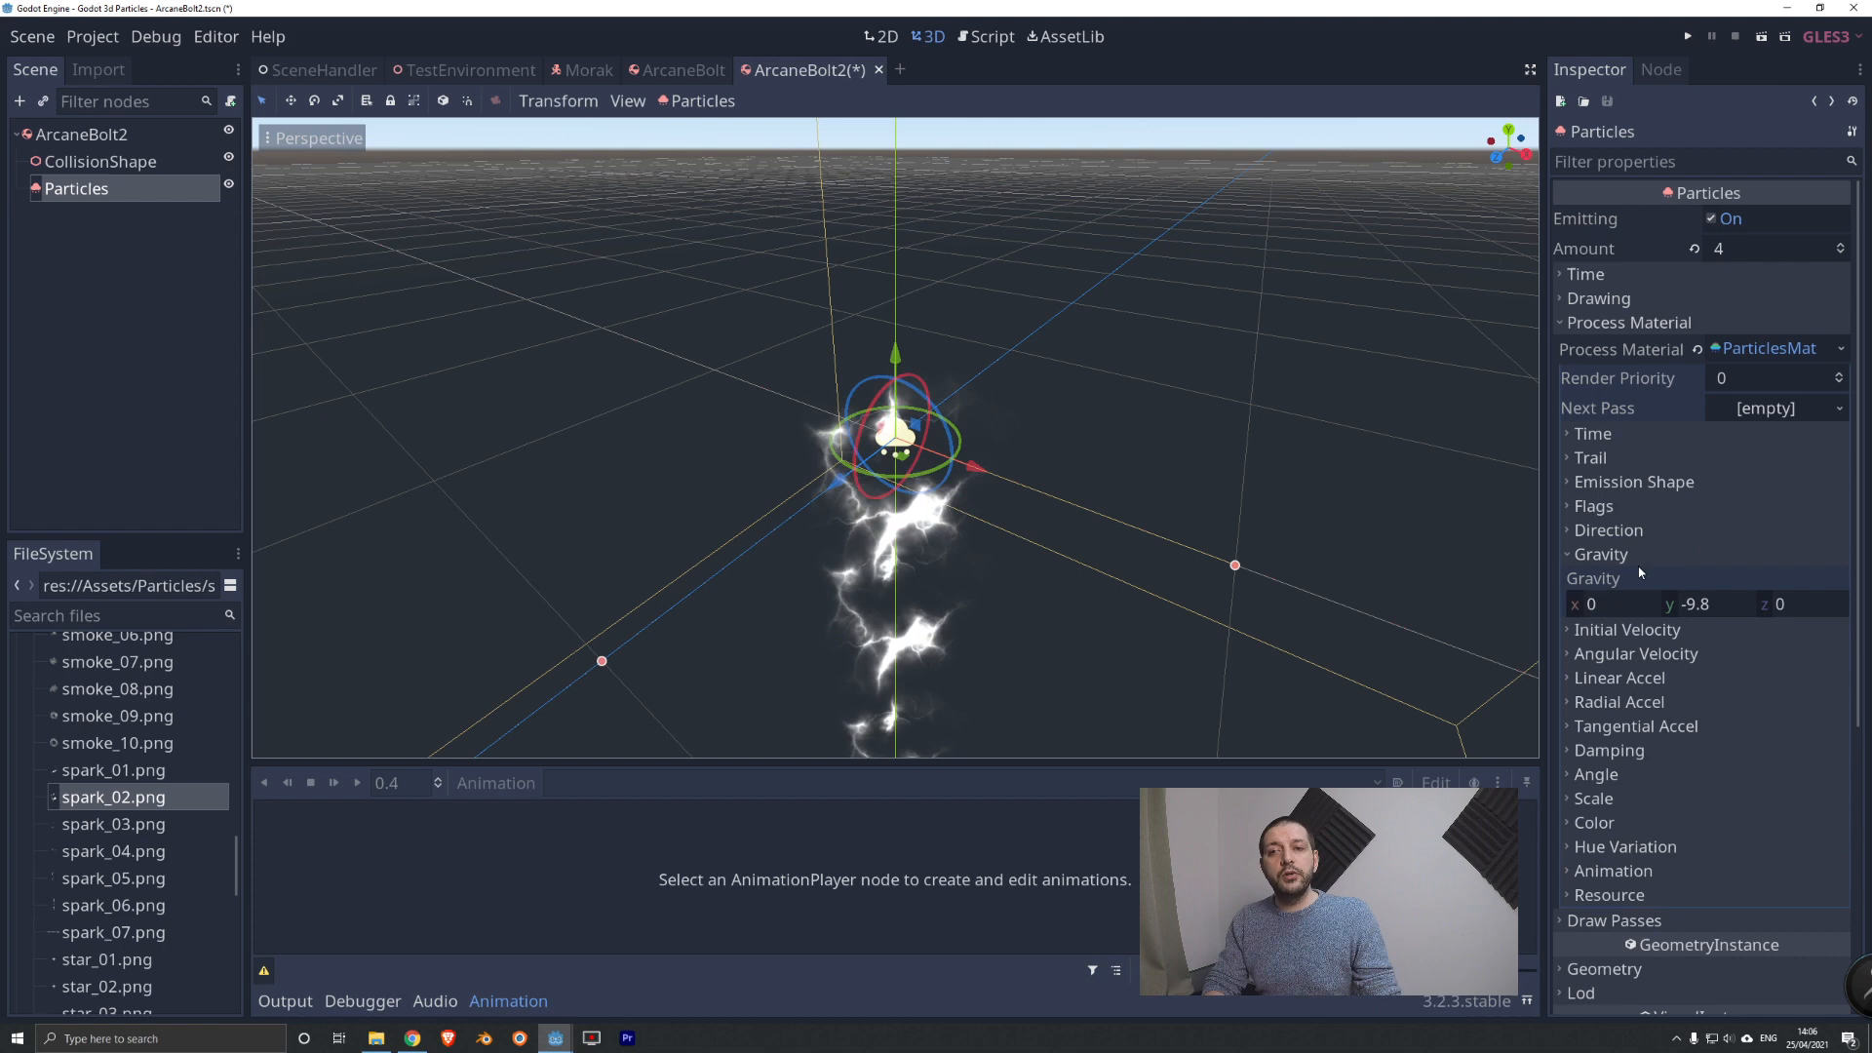
pyautogui.click(1694, 604)
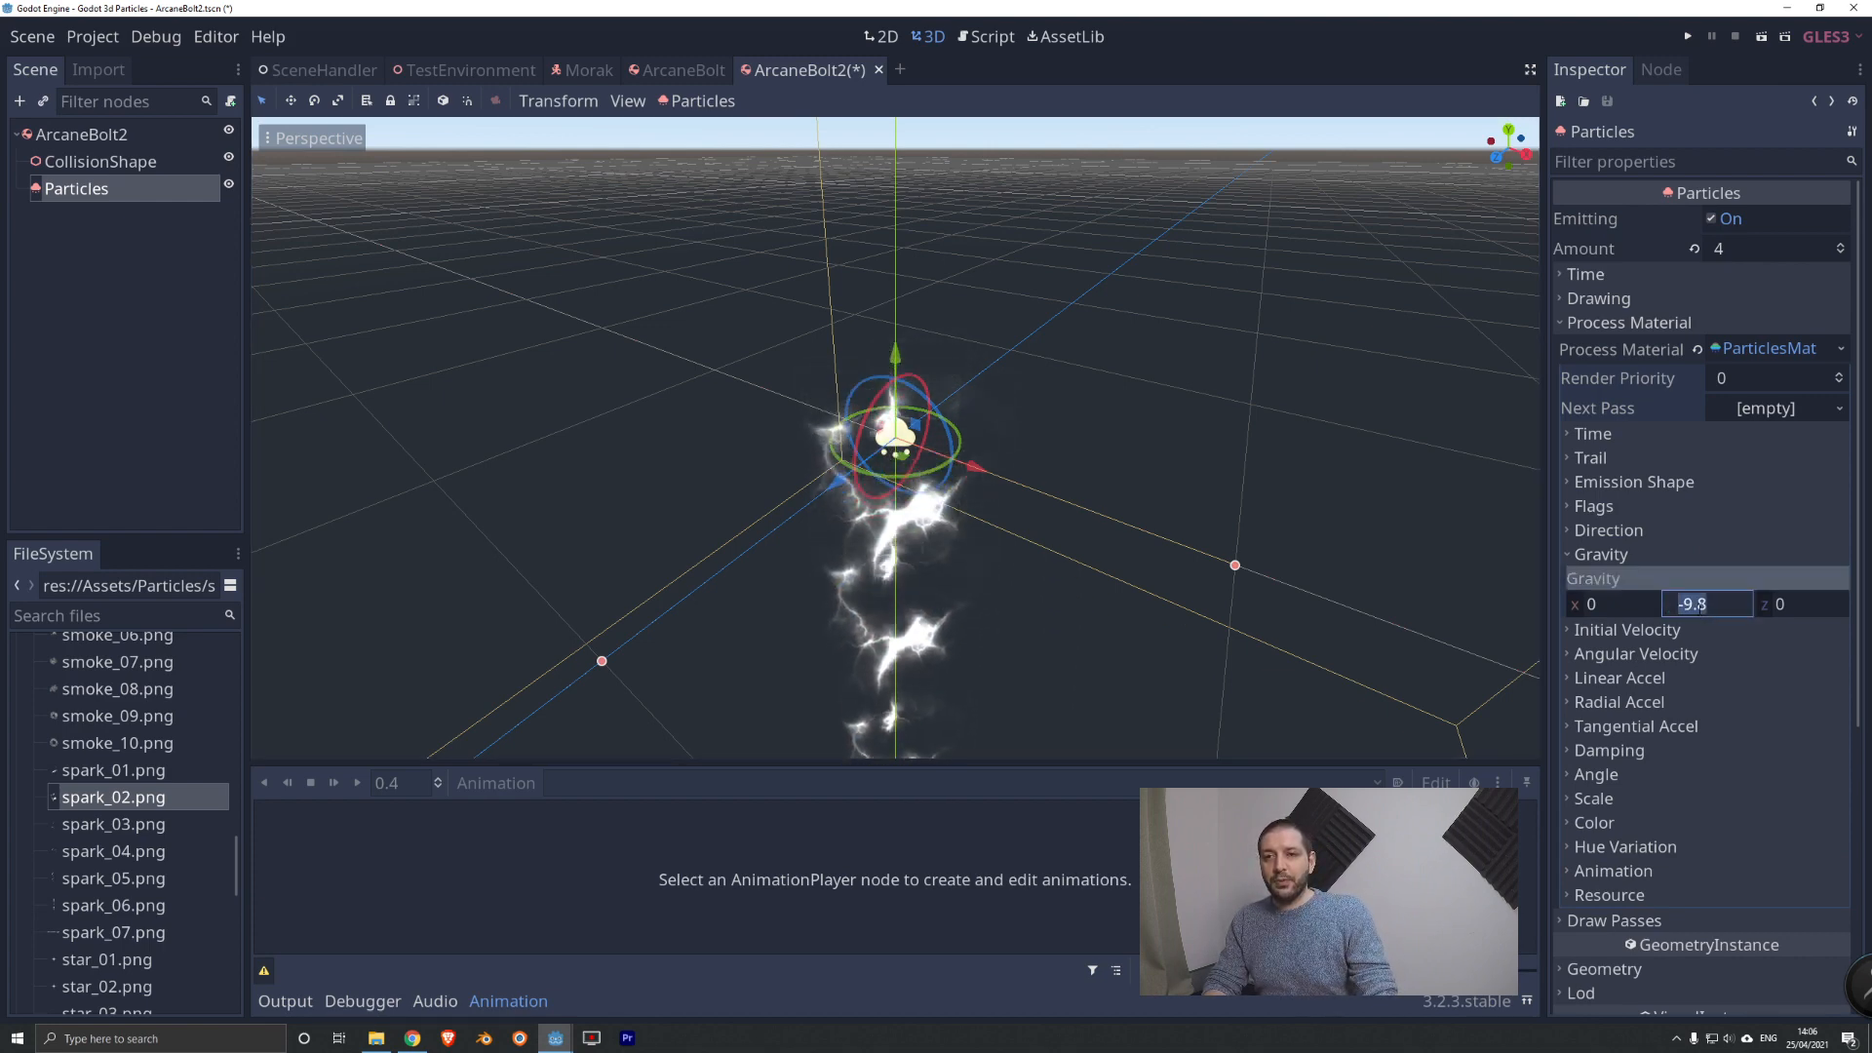
pyautogui.write('0')
pyautogui.press('Return')
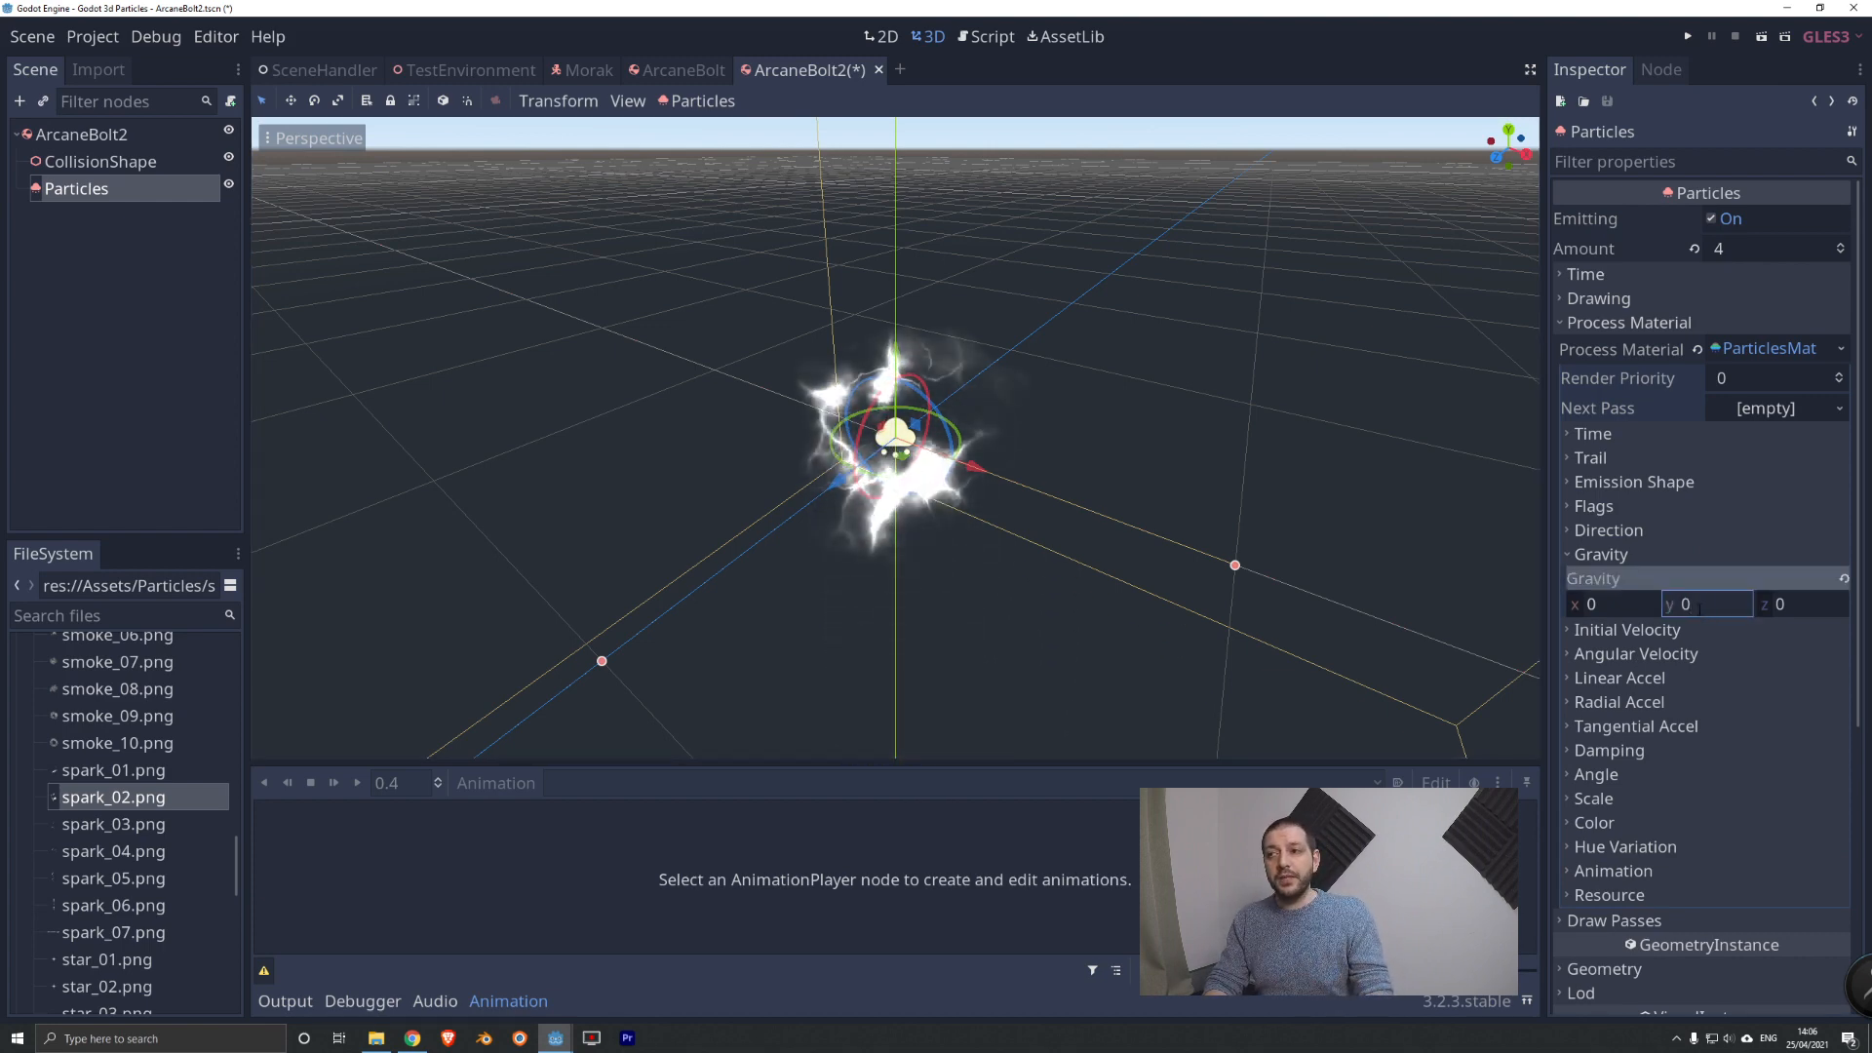
pyautogui.click(1638, 555)
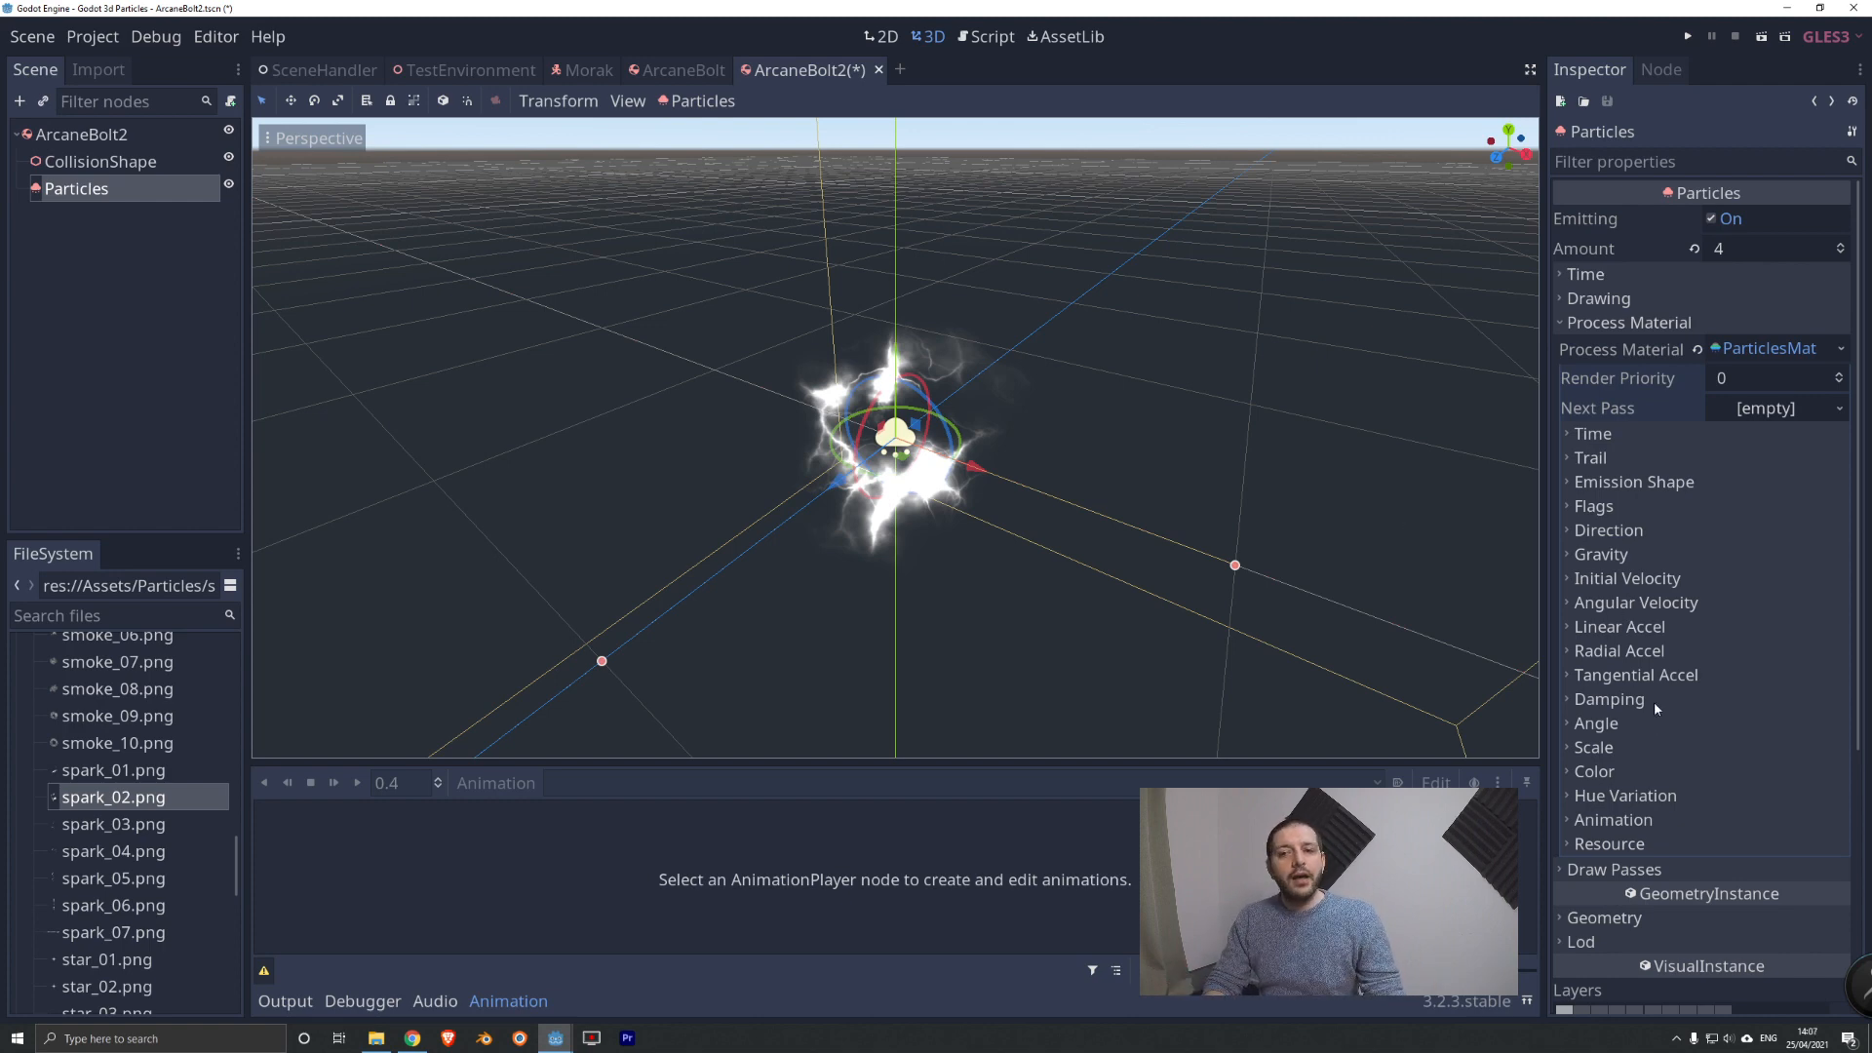
# Set the particles' angle to 360 and edit their Angle Random value in the process material.
pyautogui.click(1613, 725)
pyautogui.scroll(-2, 1636, 646)
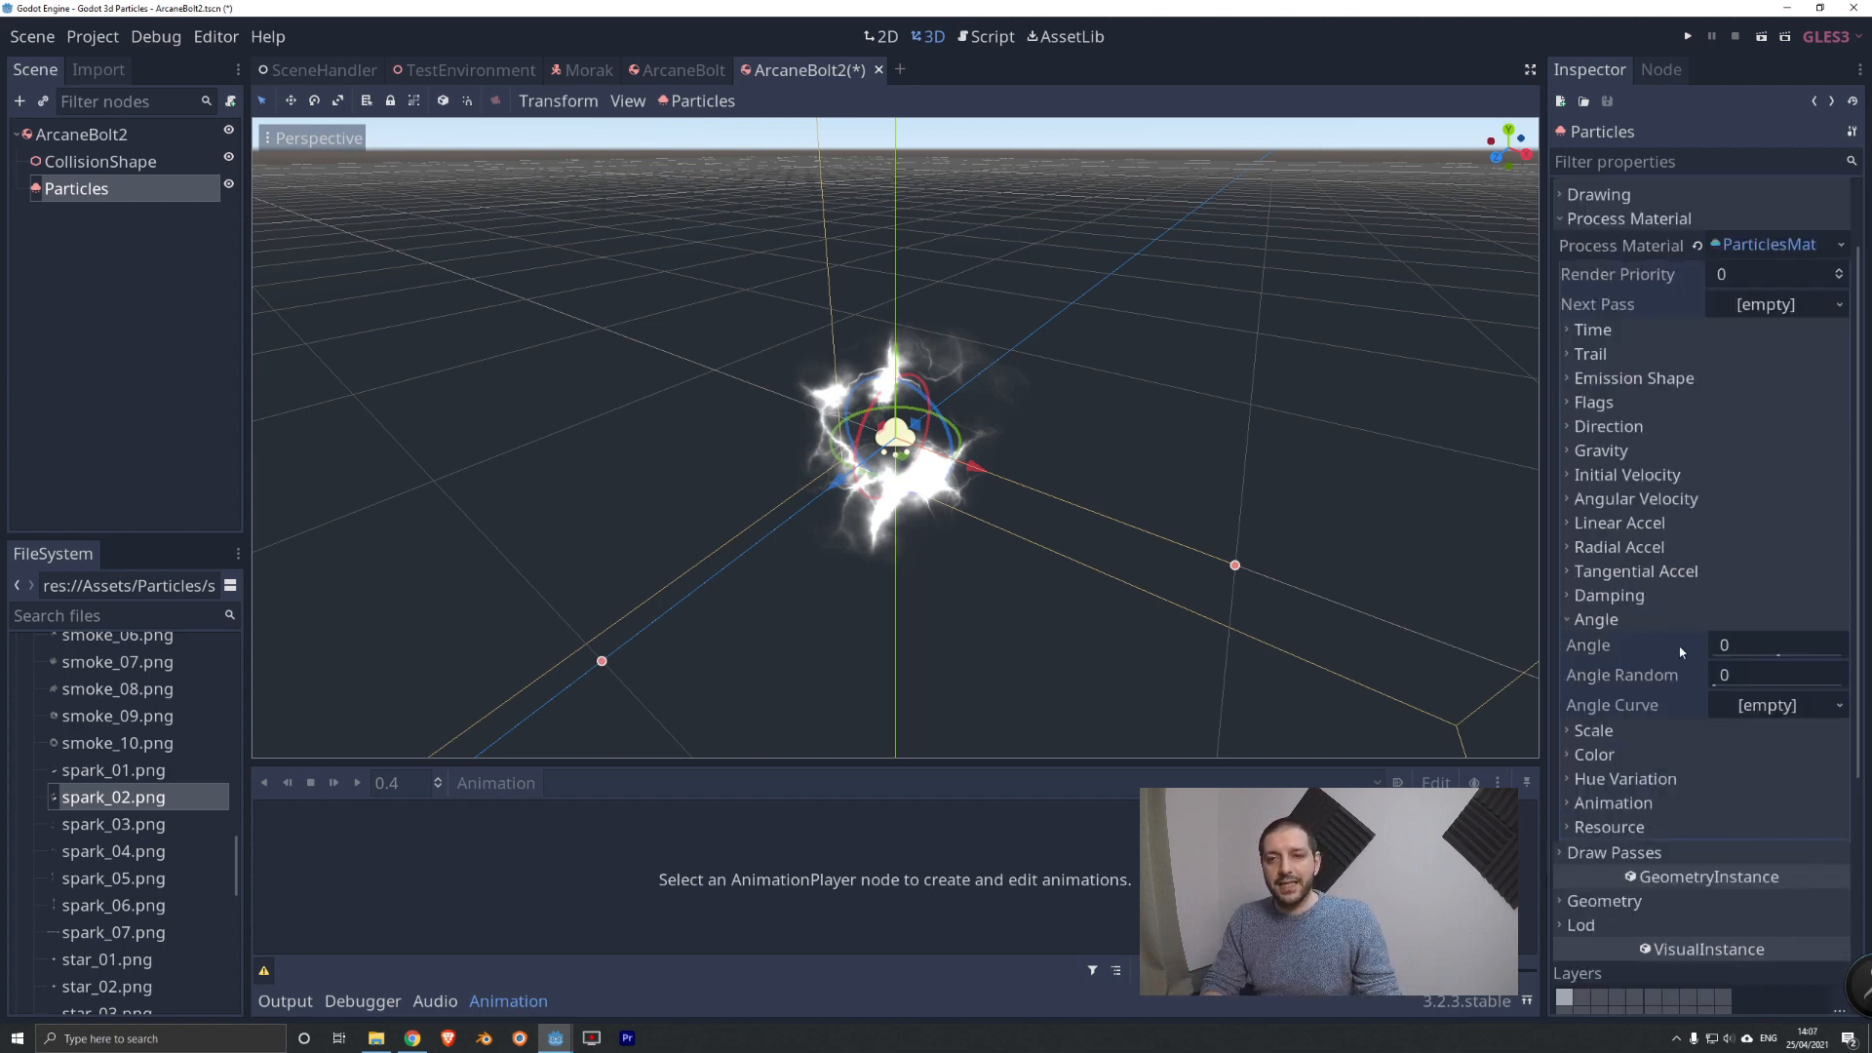
pyautogui.click(1736, 647)
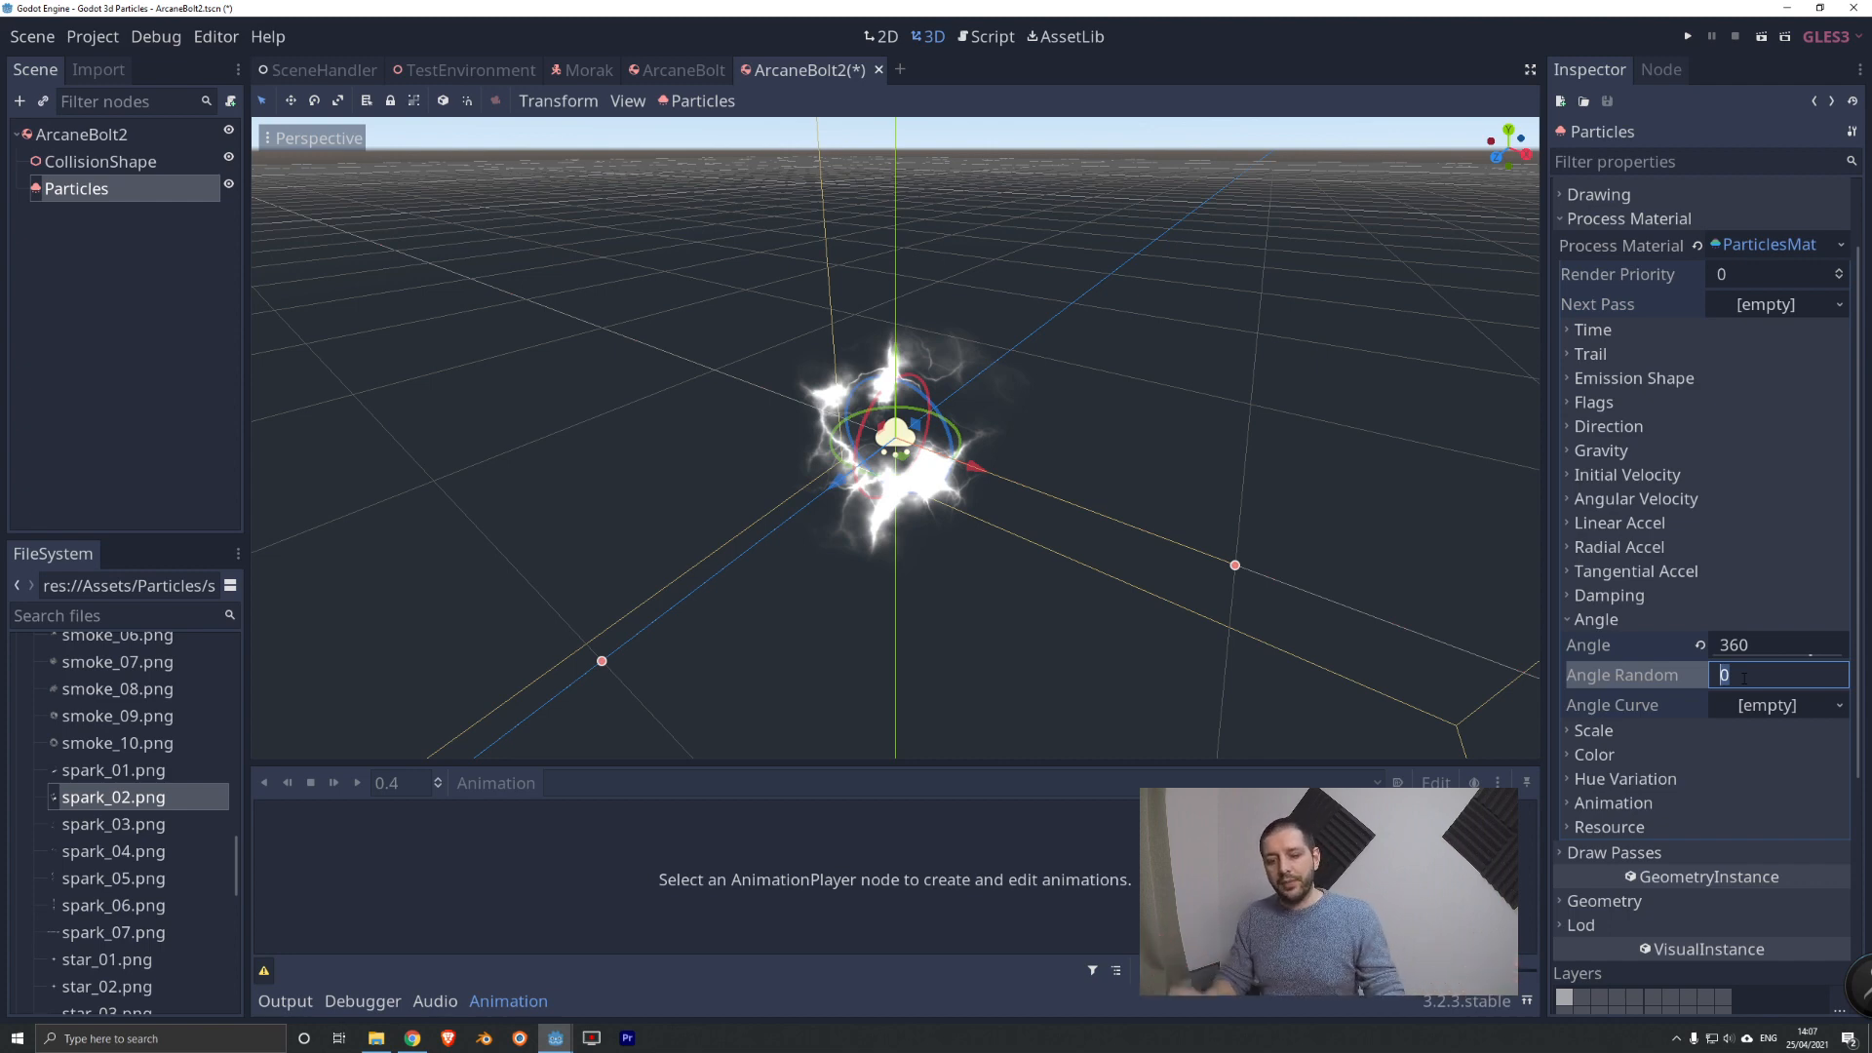
pyautogui.press('Return')
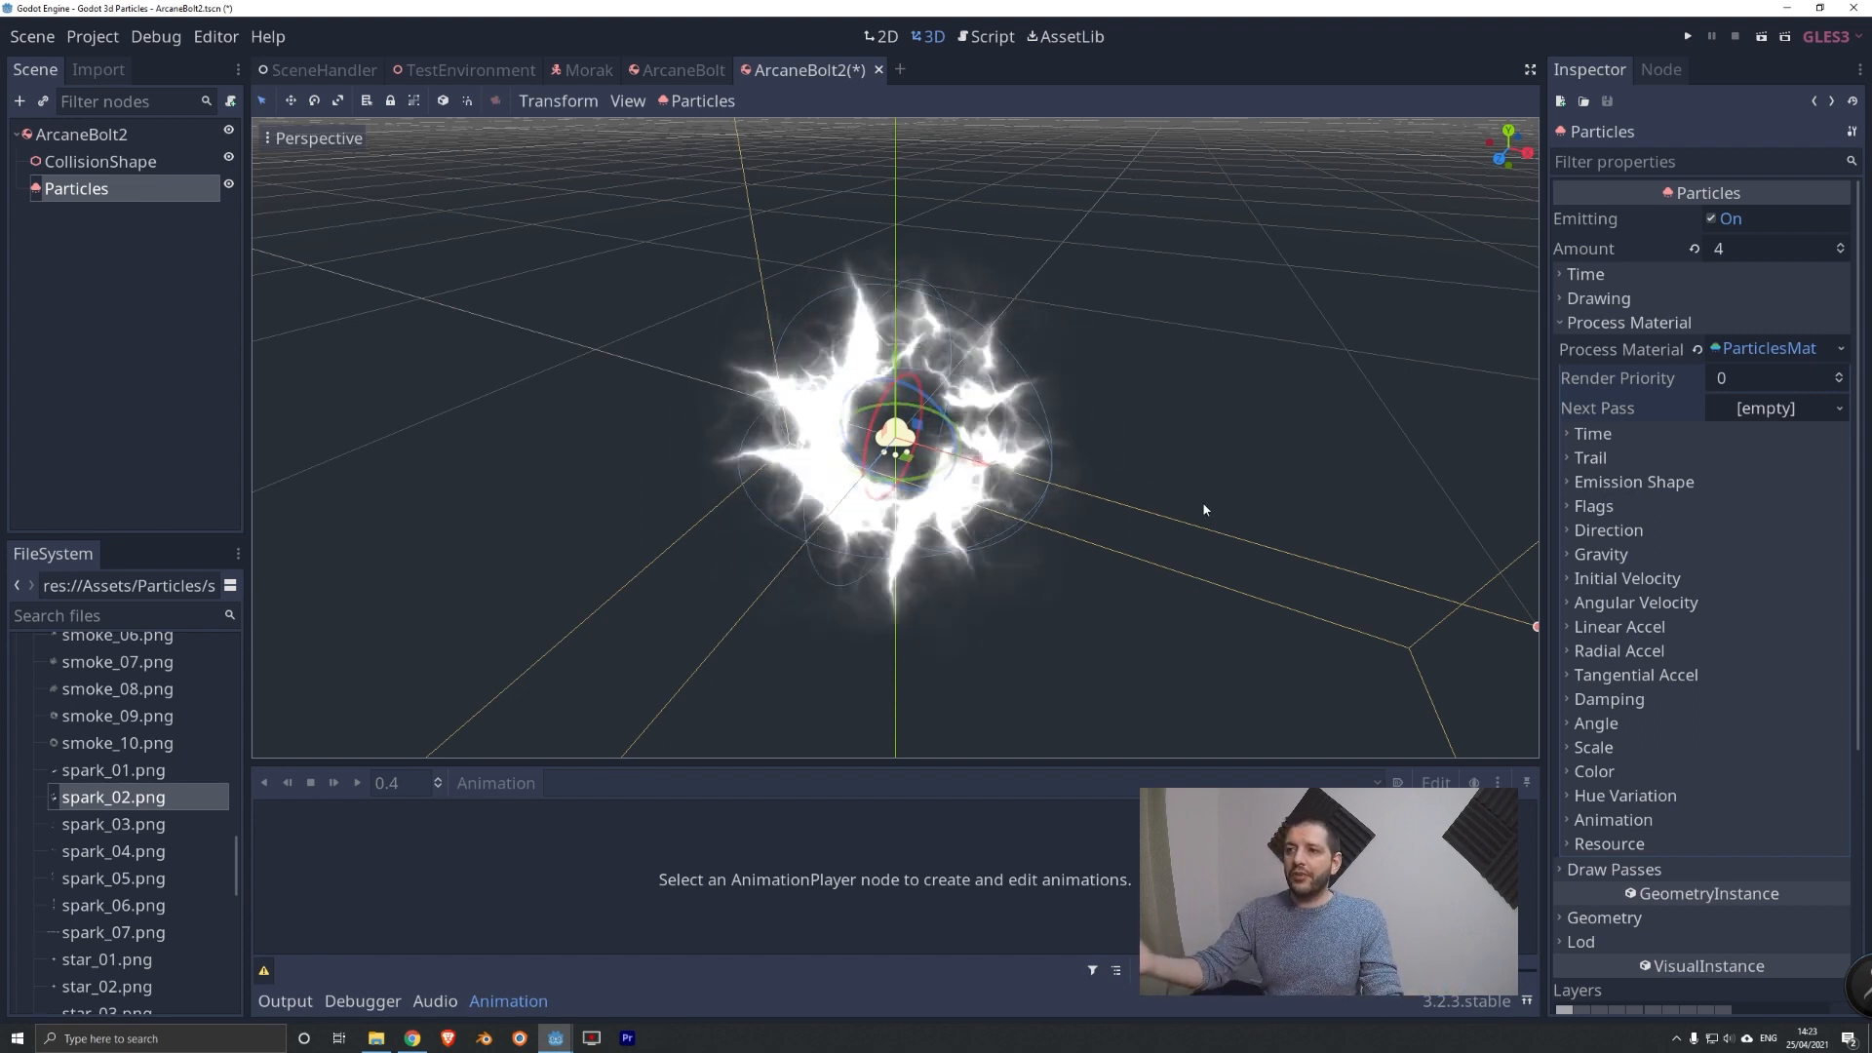
# Set the Particles node's amount to 90.
pyautogui.click(1726, 250)
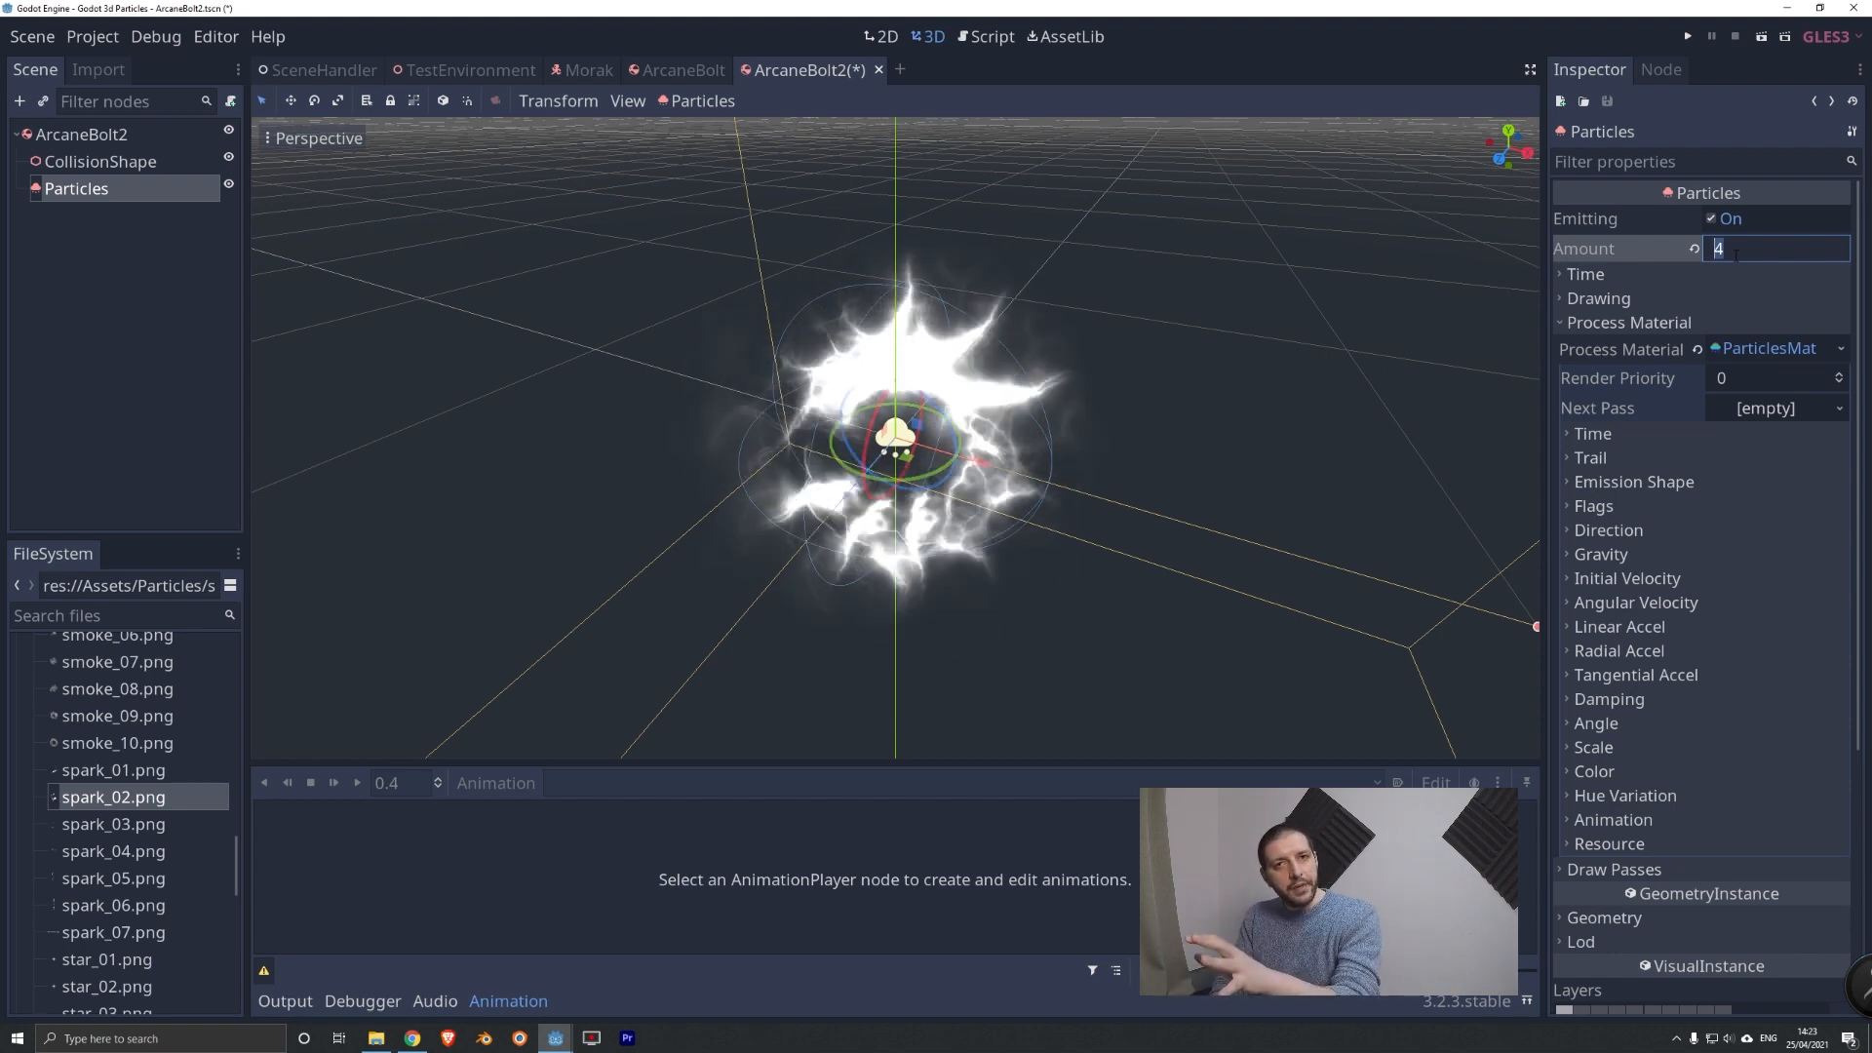
pyautogui.write('90')
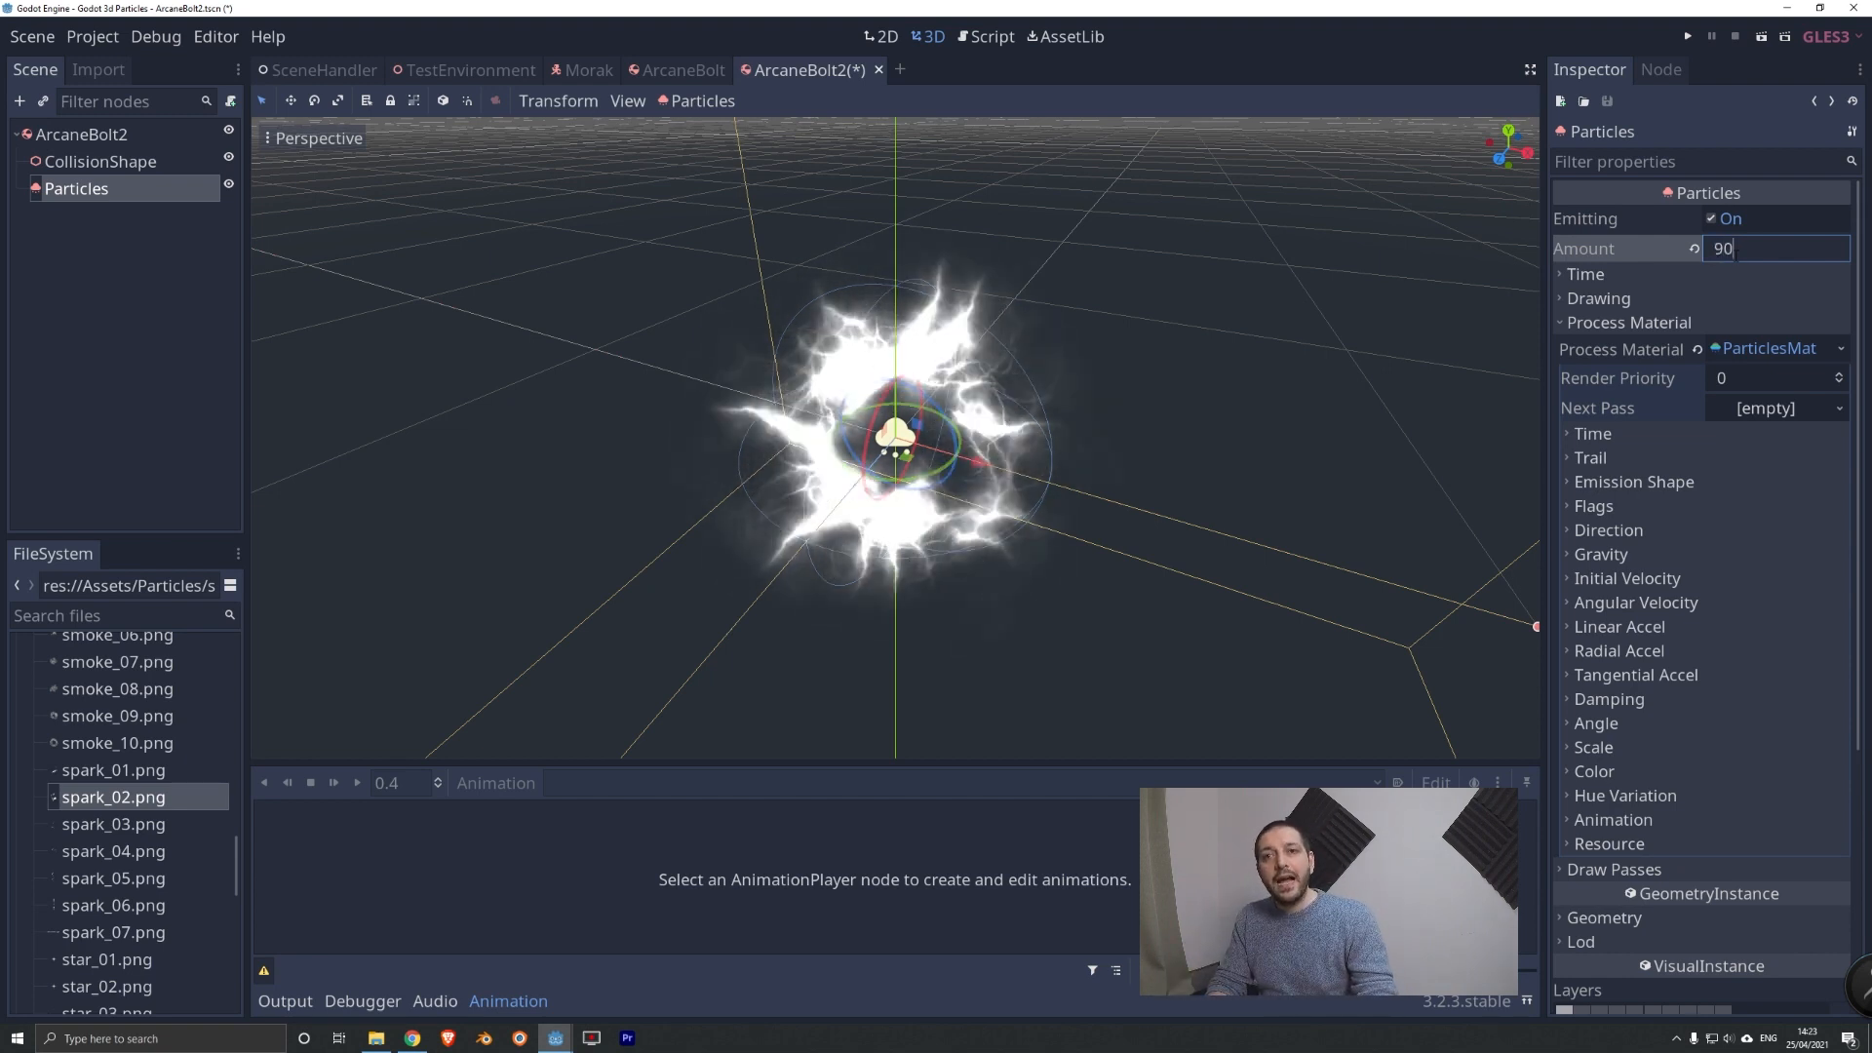
pyautogui.press('Return')
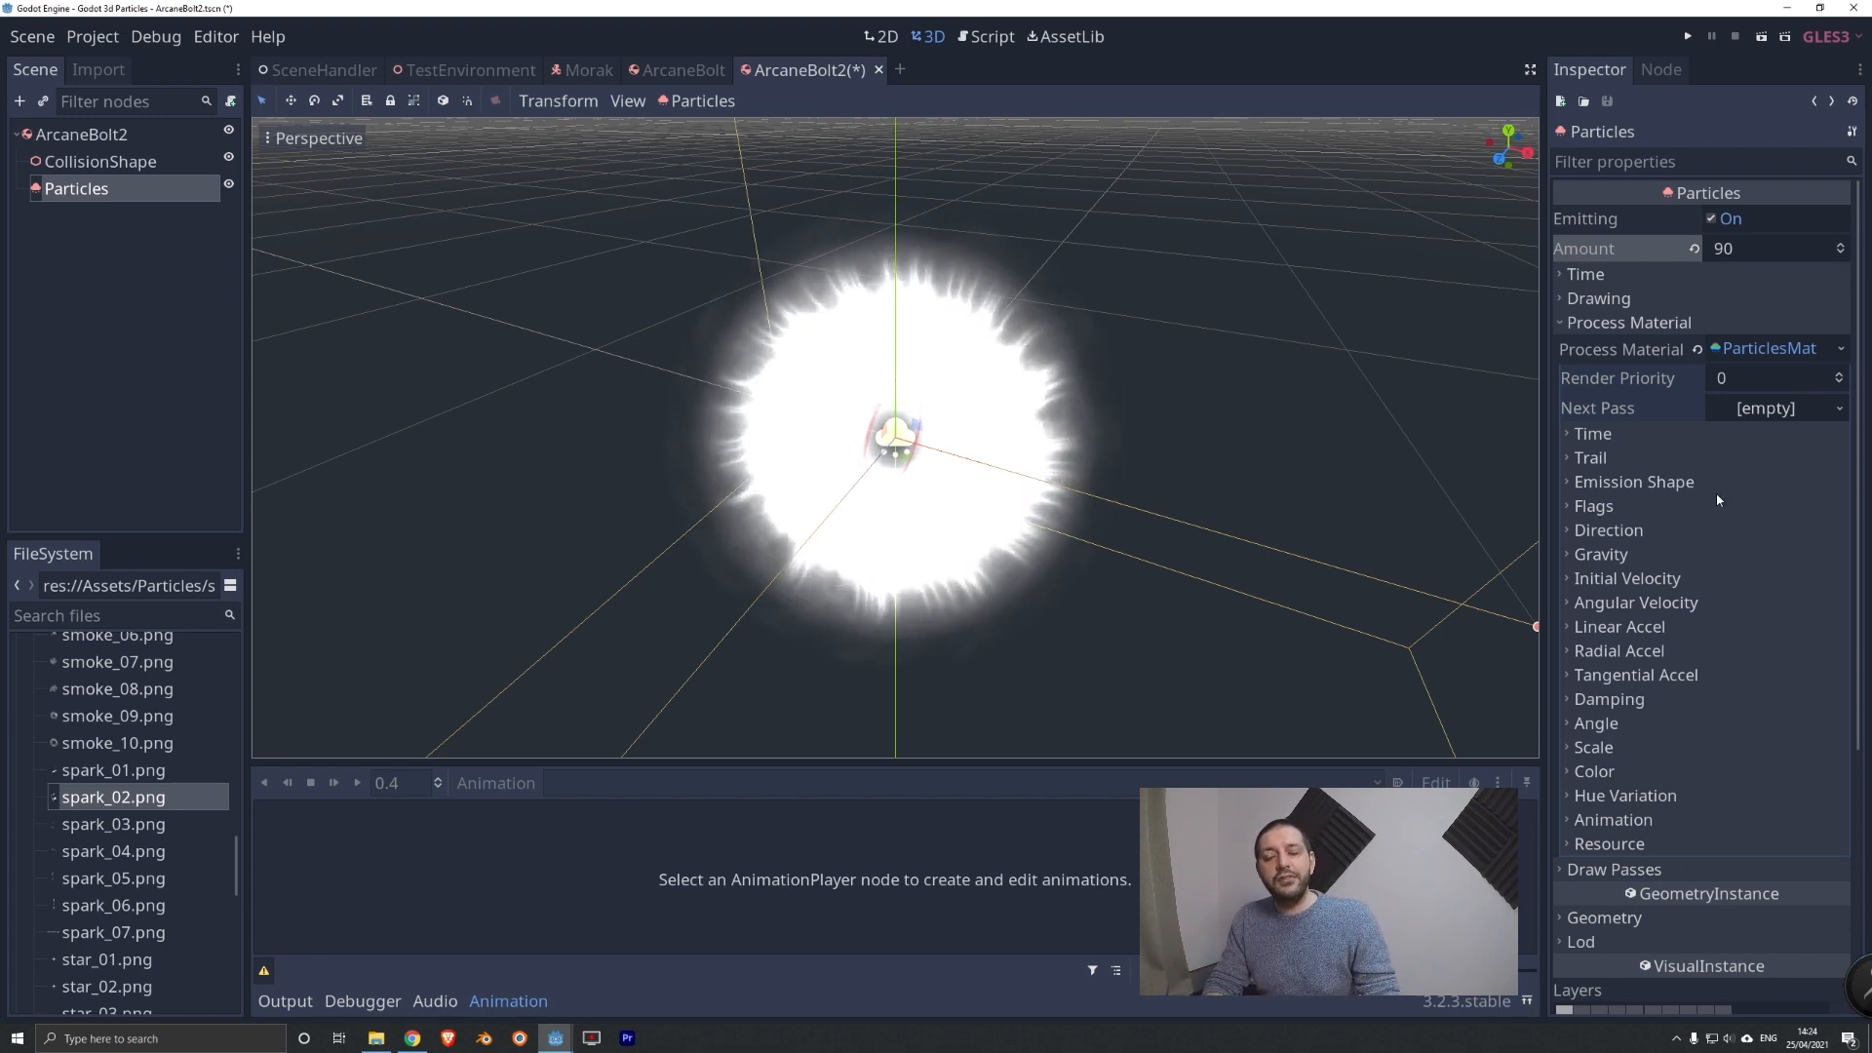
# Set the process material's emission shape to Sphere and check the resulting particle spread.
pyautogui.click(1633, 482)
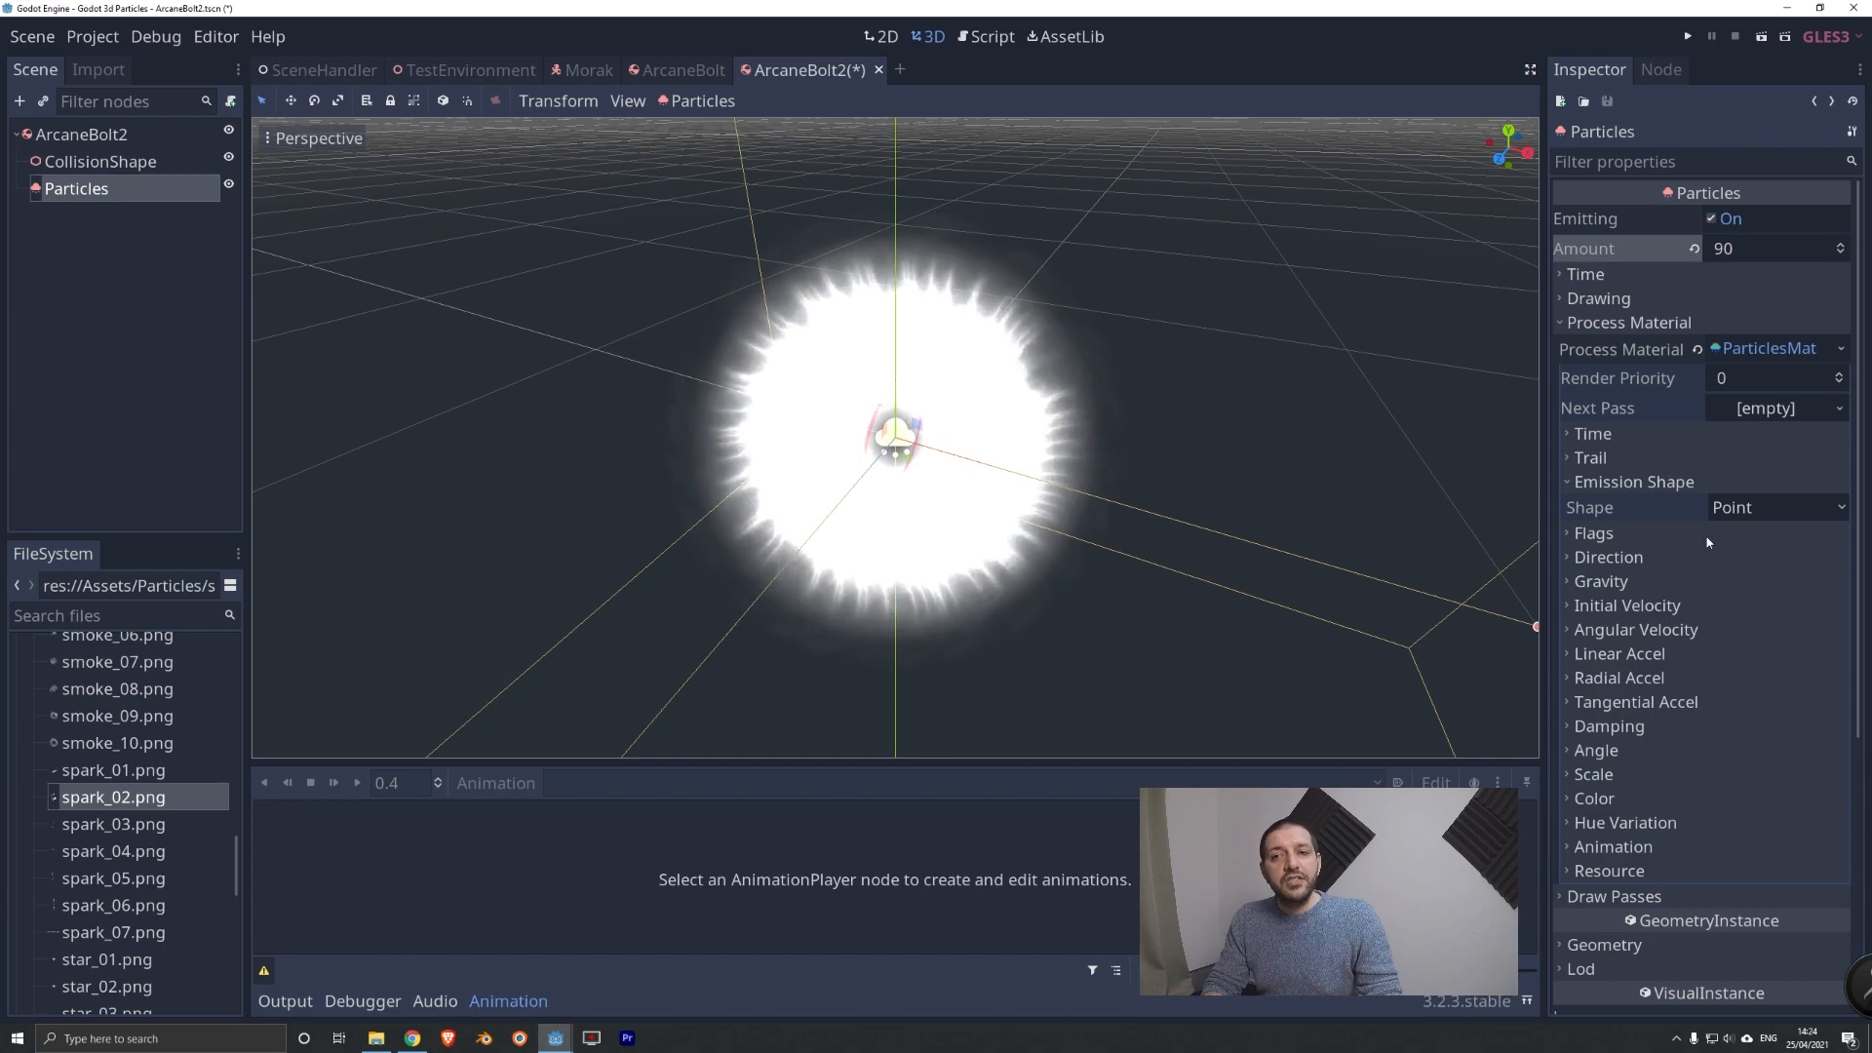
pyautogui.click(1771, 508)
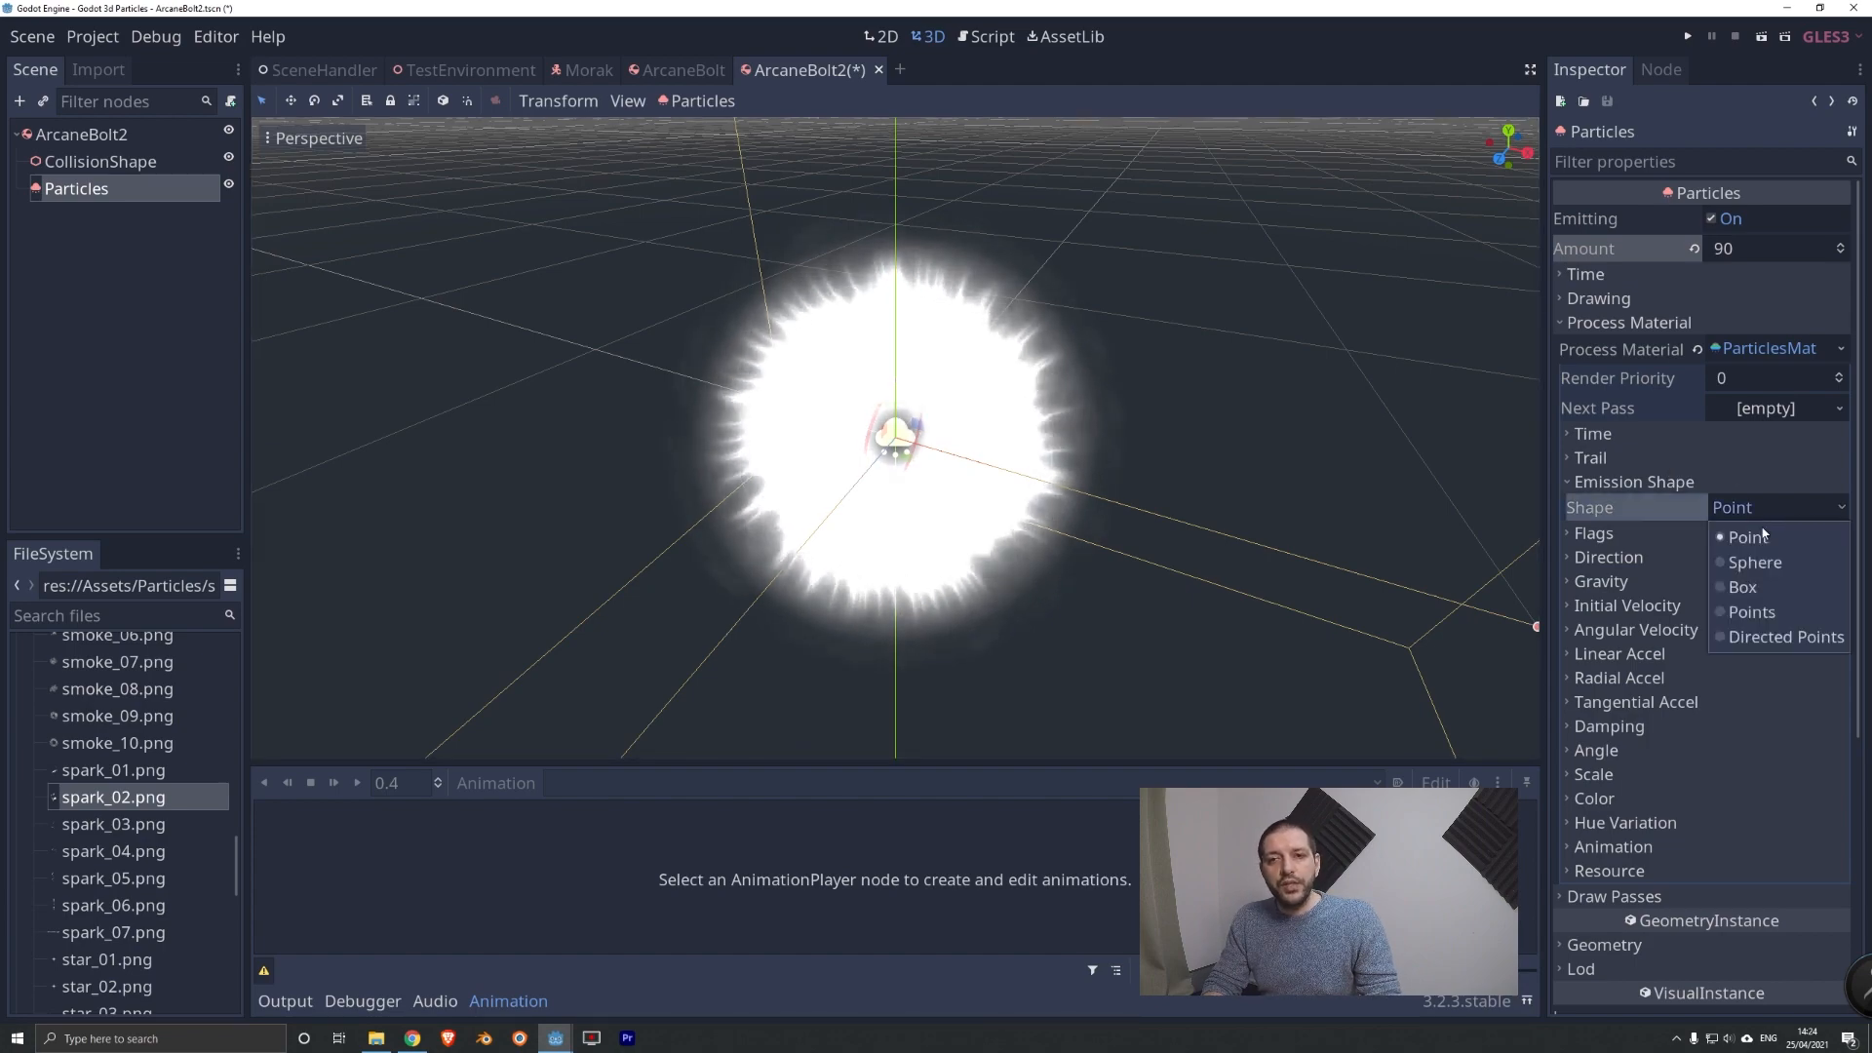
pyautogui.click(1745, 563)
pyautogui.scroll(-5, 1081, 423)
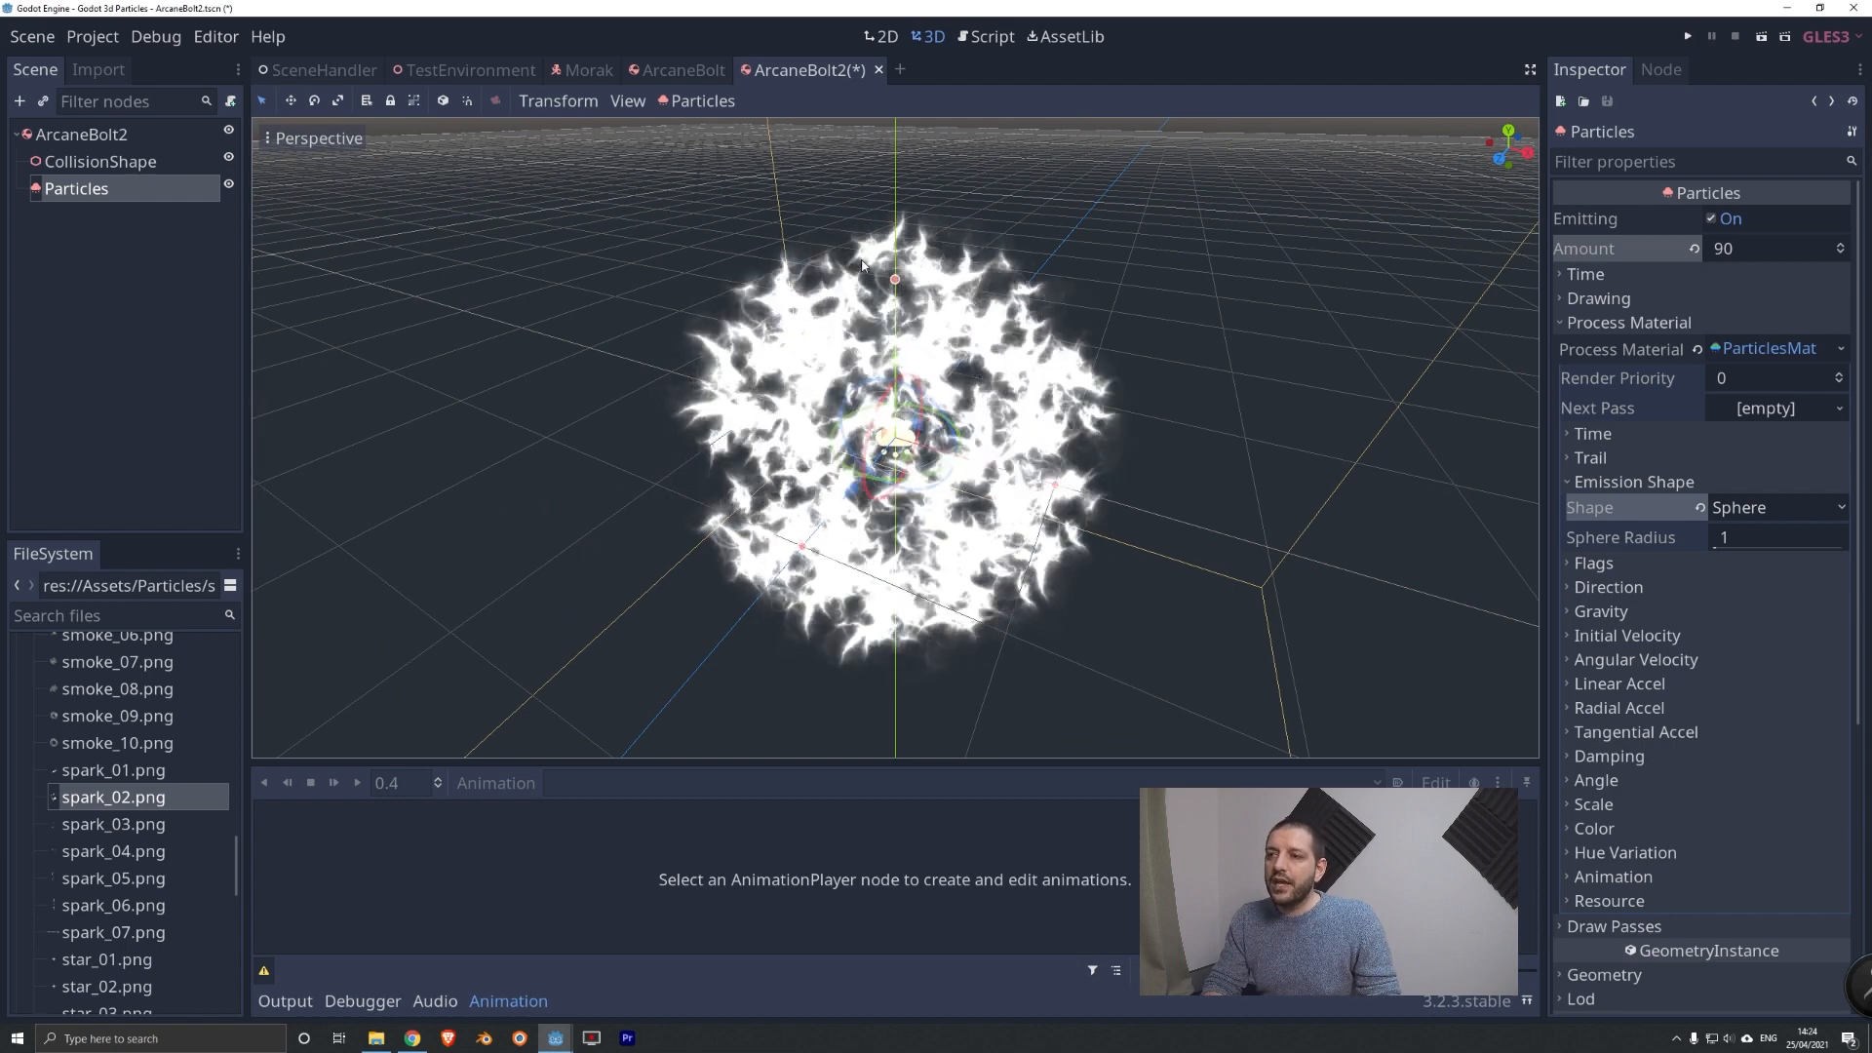
pyautogui.scroll(3, 924, 471)
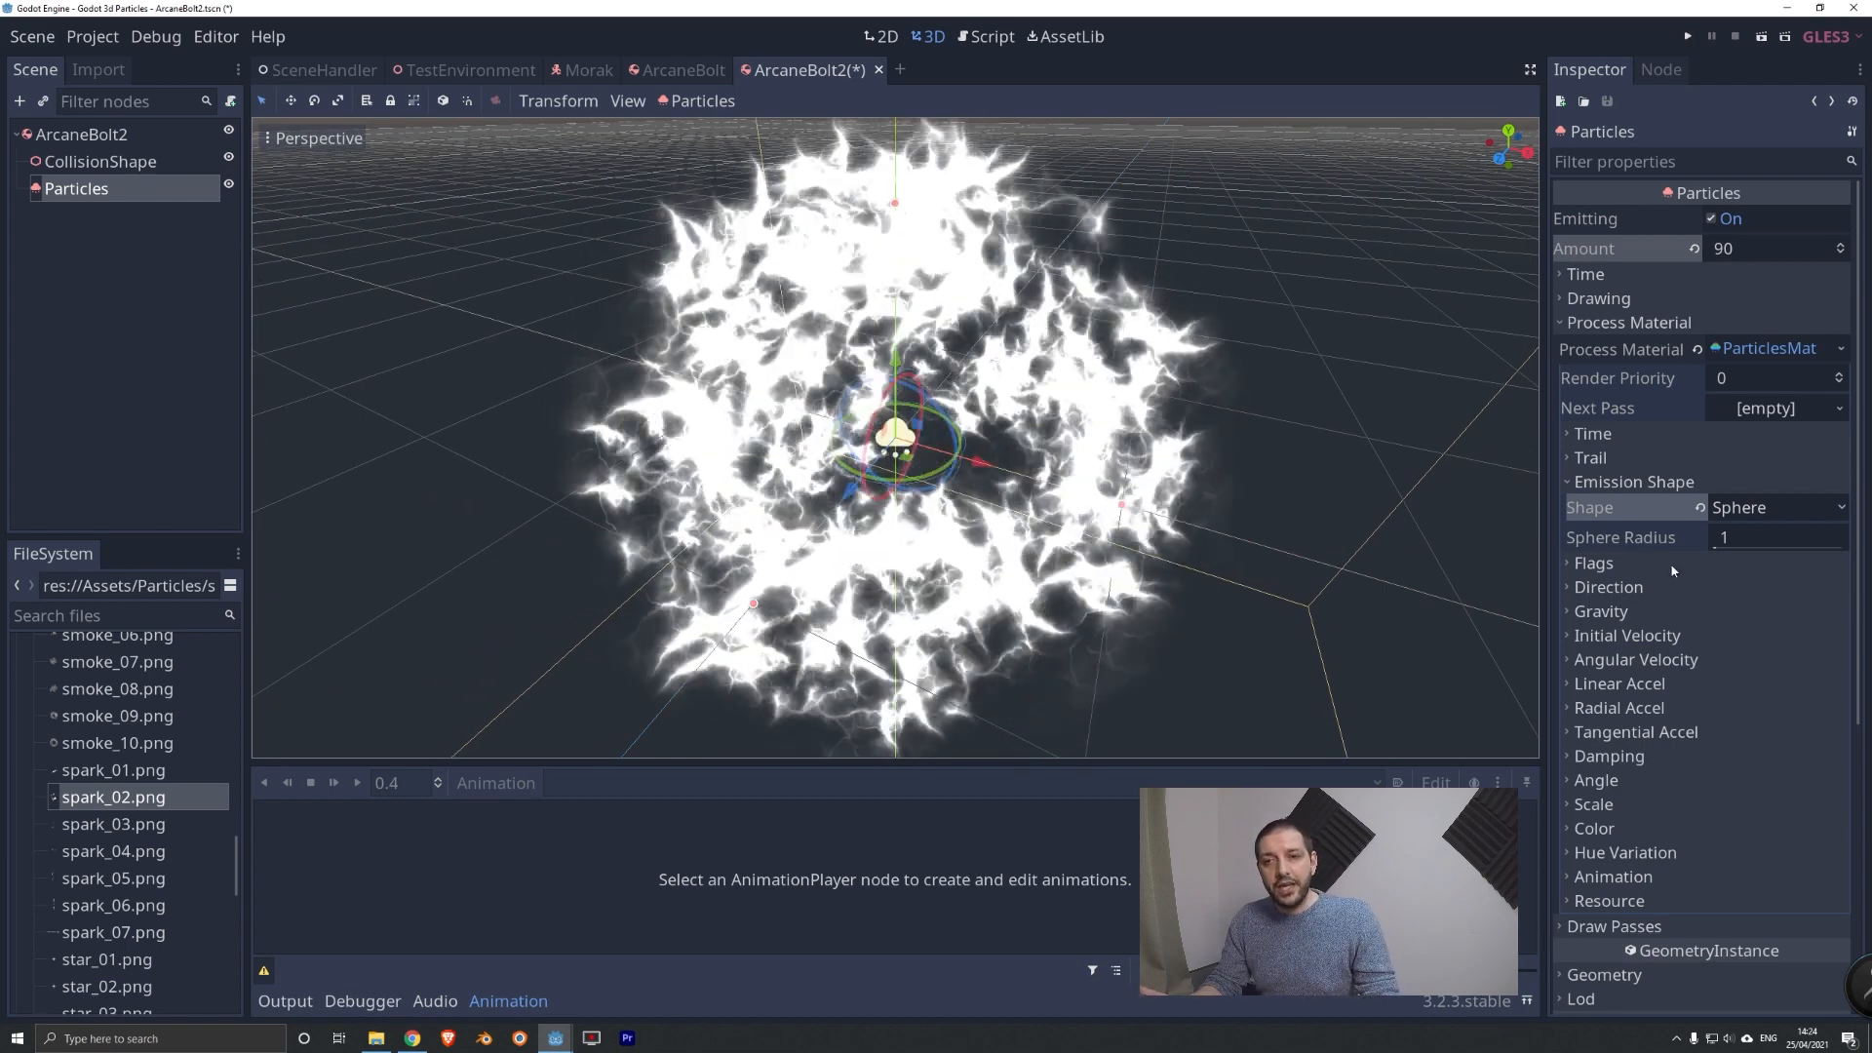
# Set the emission sphere's radius to 0.08 and inspect the particle cluster up close.
pyautogui.click(1773, 536)
pyautogui.write('0.08')
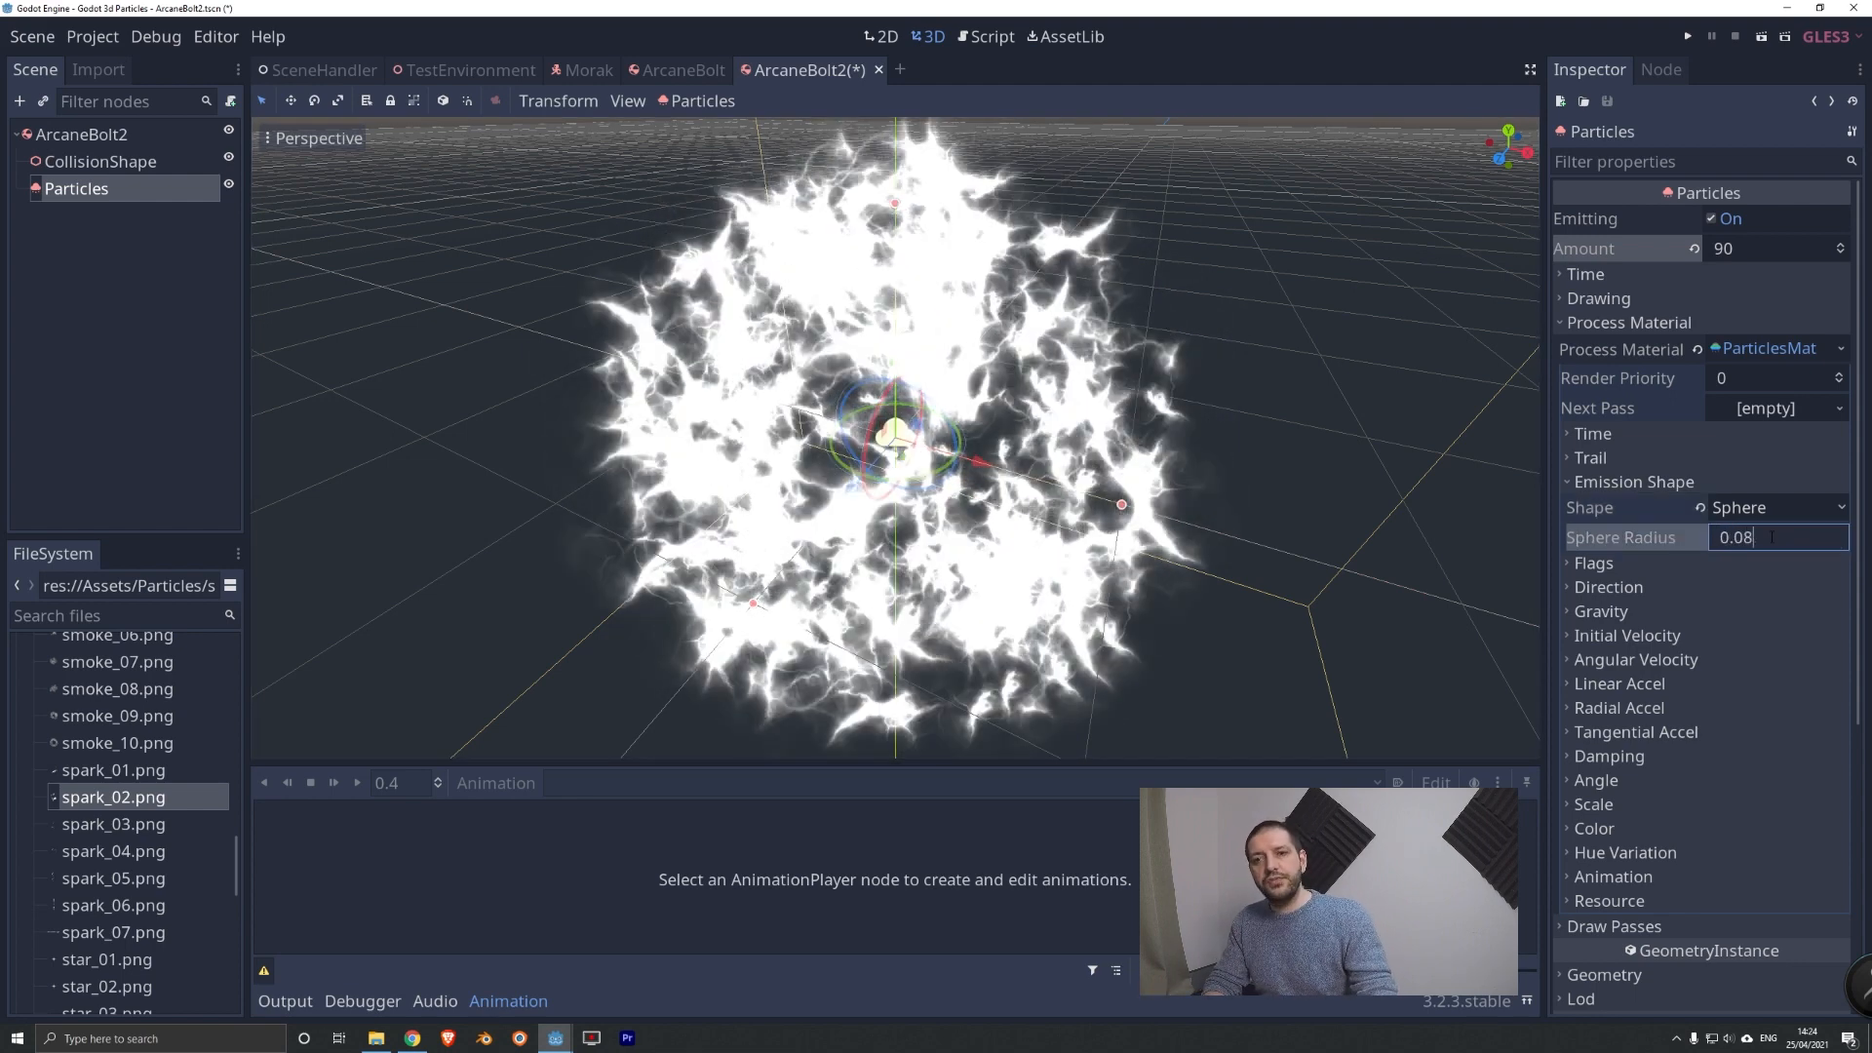
pyautogui.press('Return')
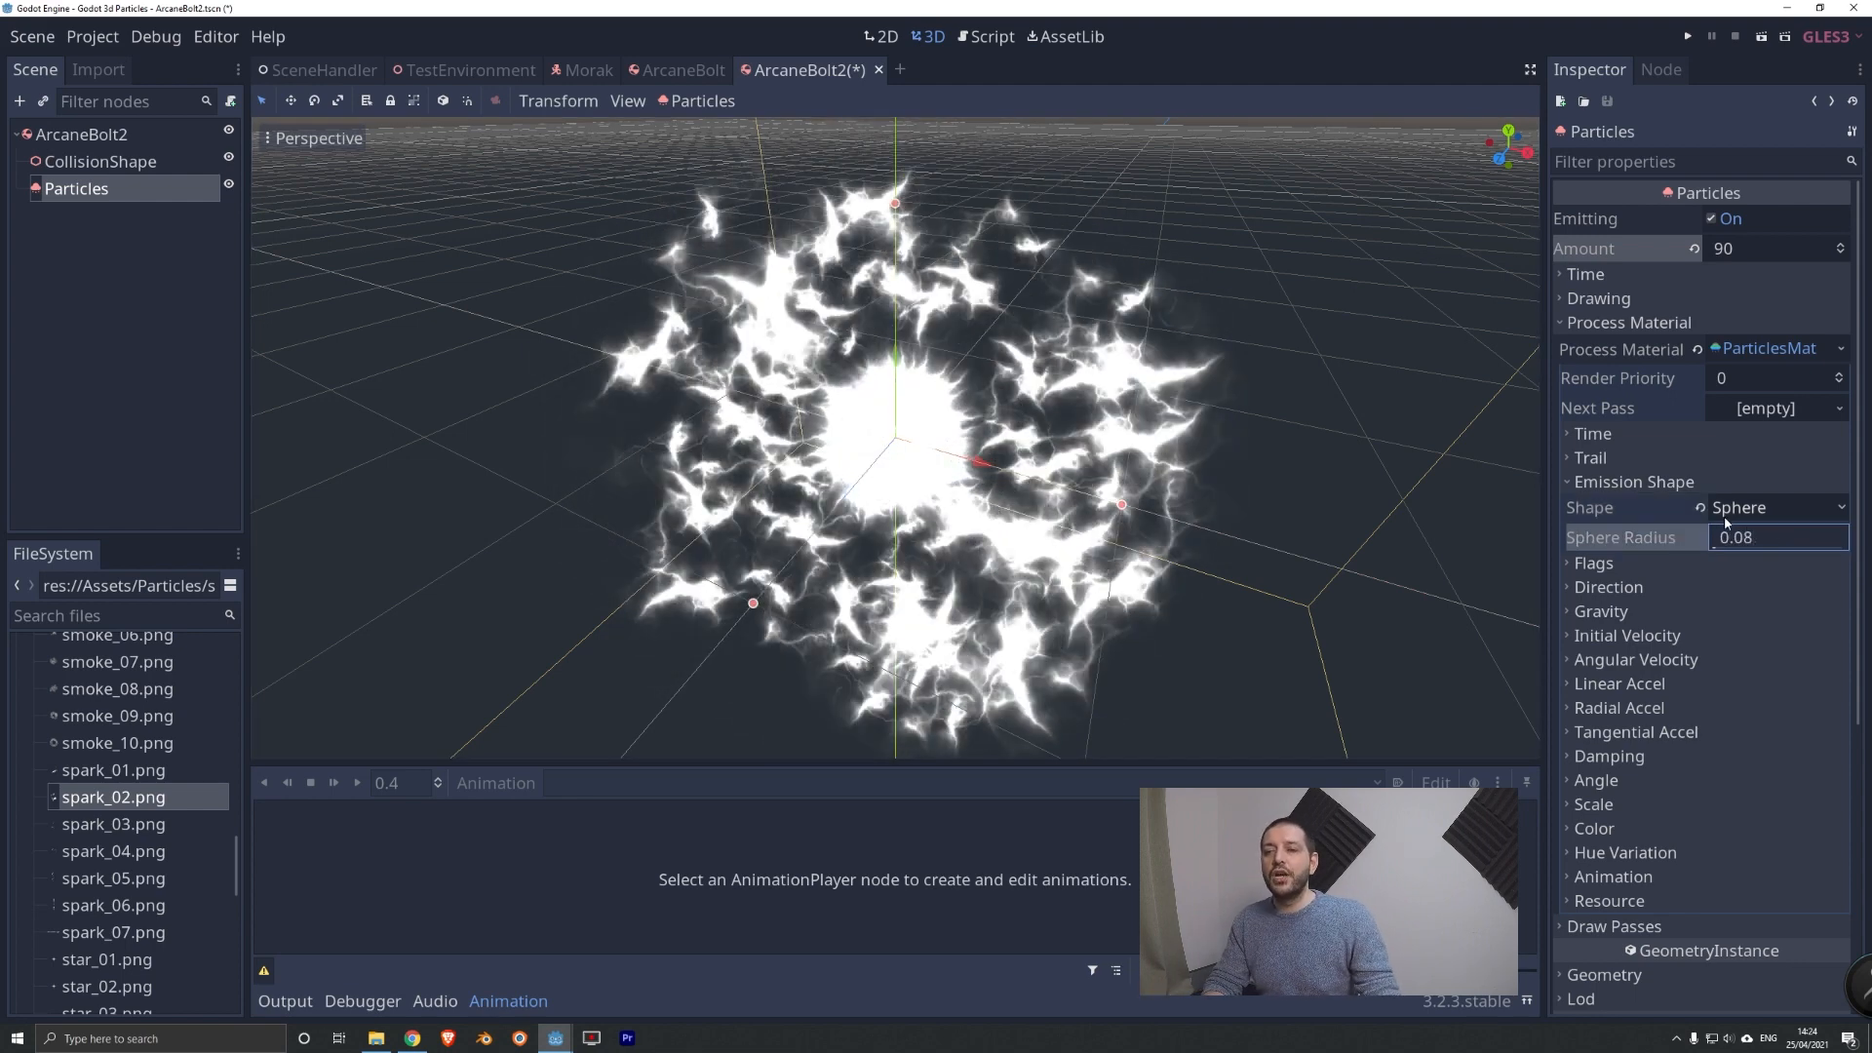
pyautogui.scroll(2, 852, 465)
pyautogui.scroll(5, 851, 465)
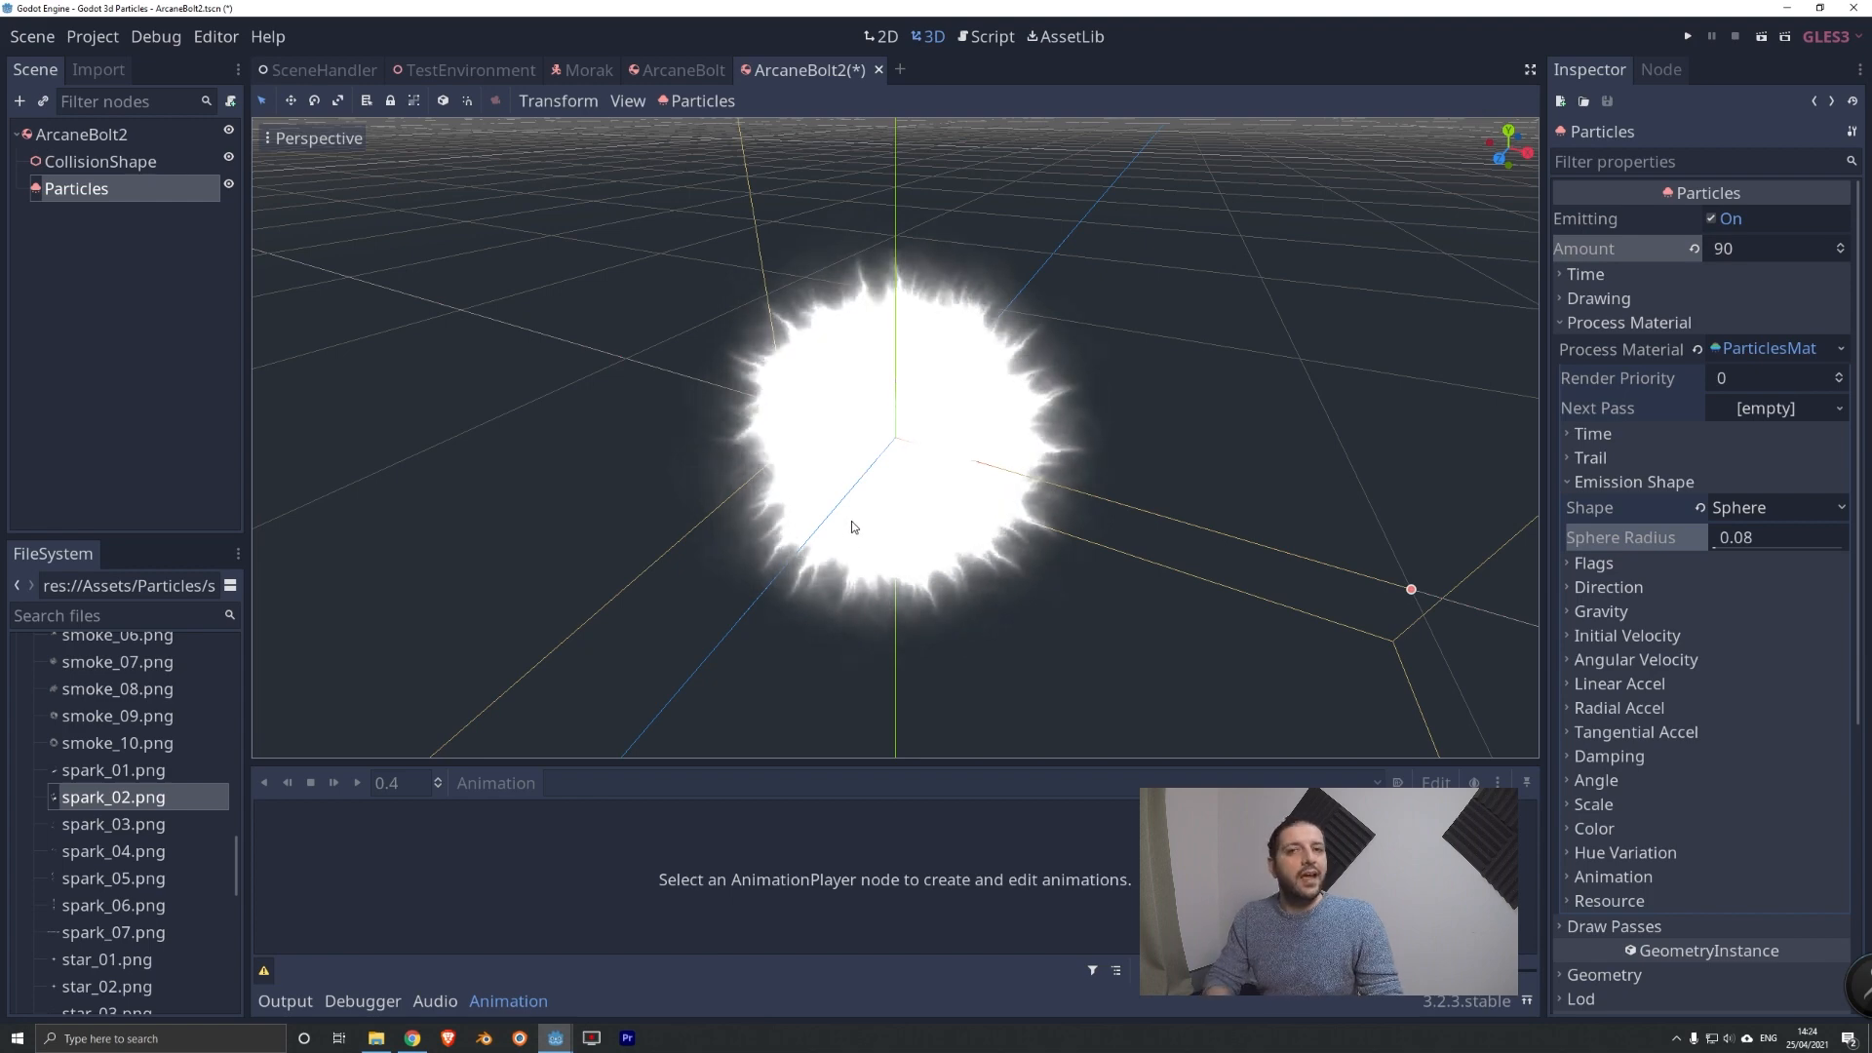
pyautogui.scroll(3, 786, 337)
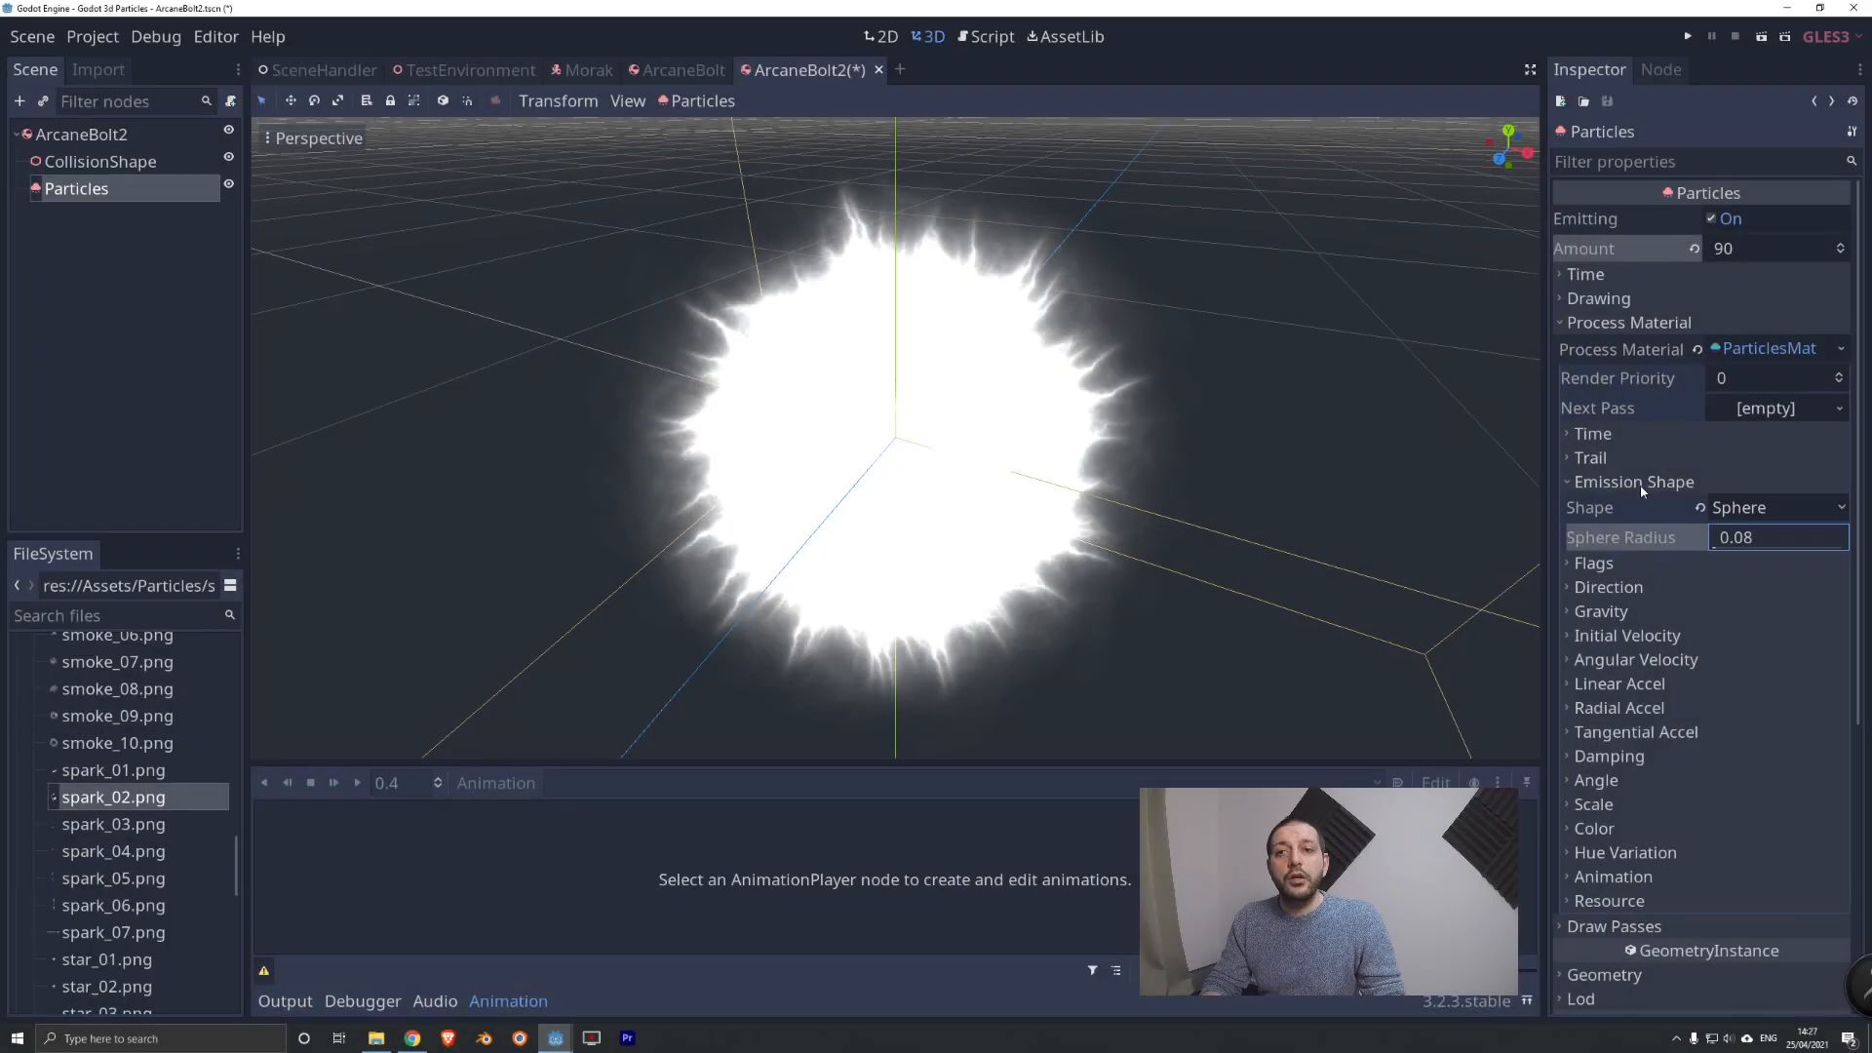
pyautogui.click(1647, 484)
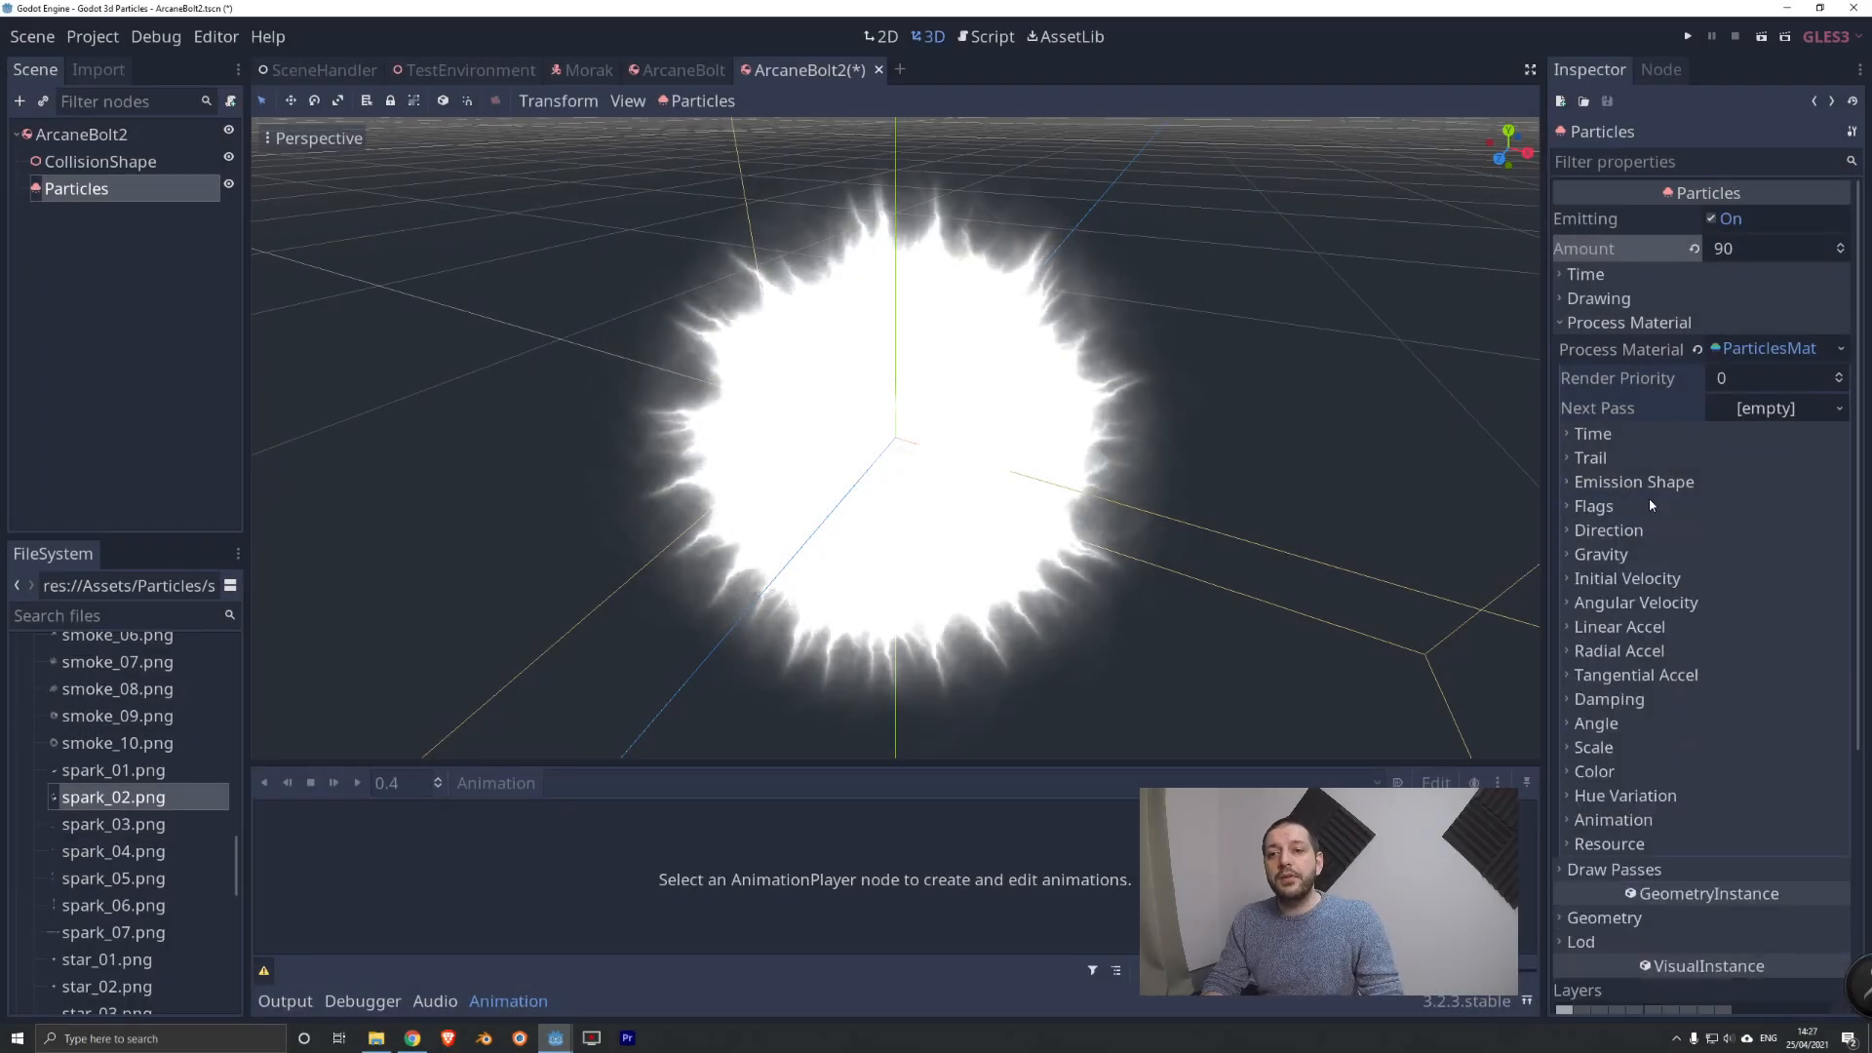
# Set the particle scale in the process material to 1.2.
pyautogui.scroll(-5, 1723, 518)
pyautogui.click(1616, 540)
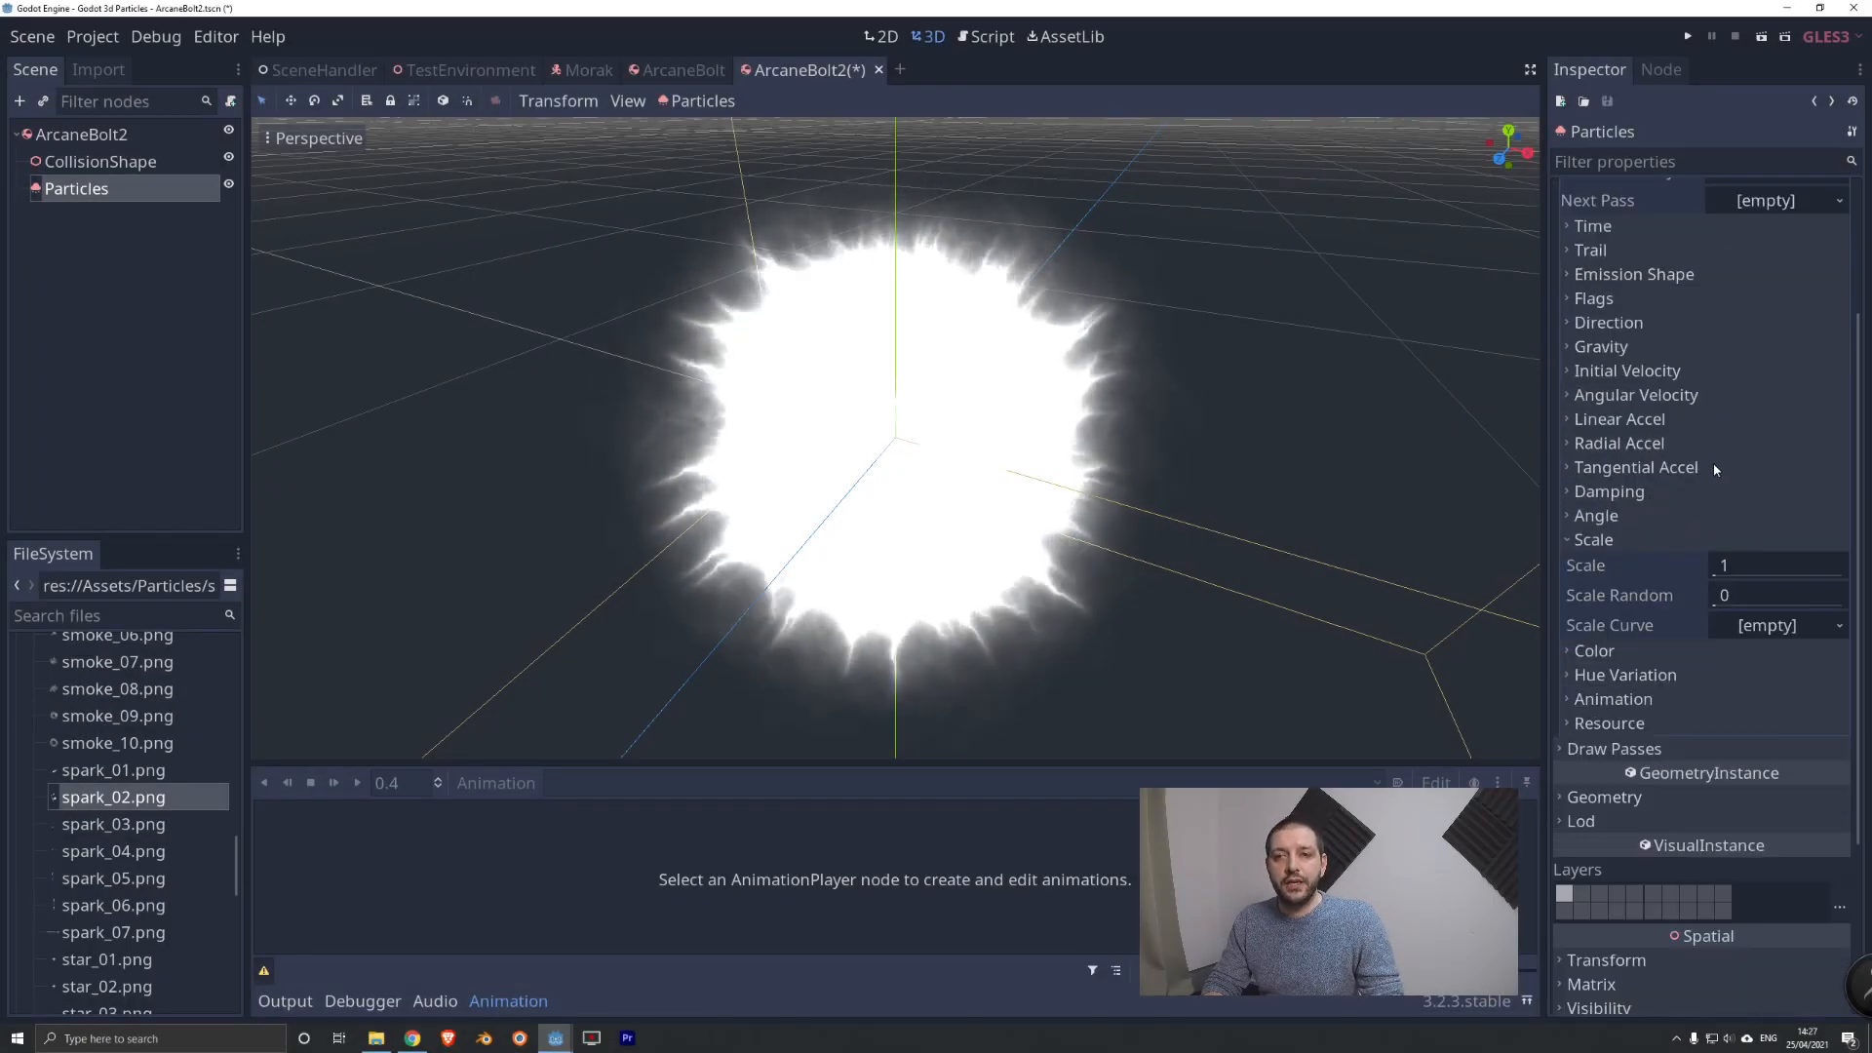
pyautogui.scroll(-2, 1750, 475)
pyautogui.click(1751, 472)
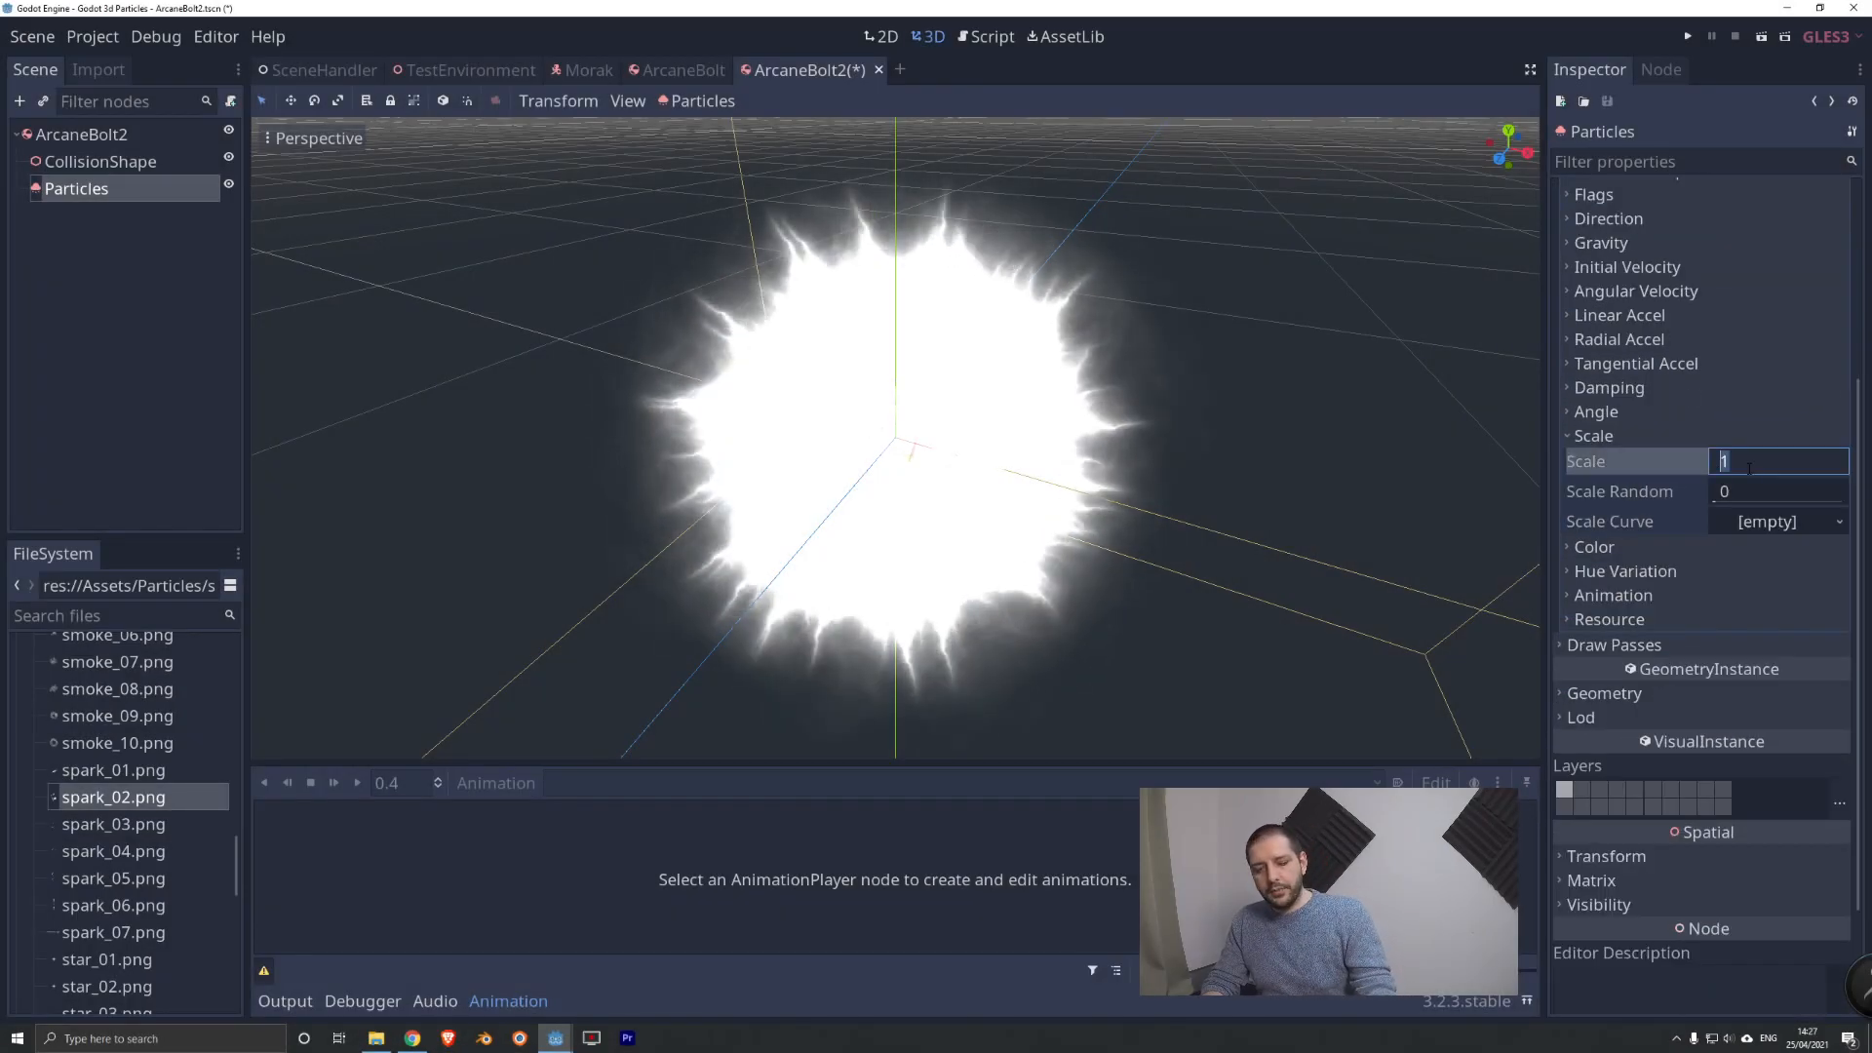
pyautogui.write('1.2')
pyautogui.press('Return')
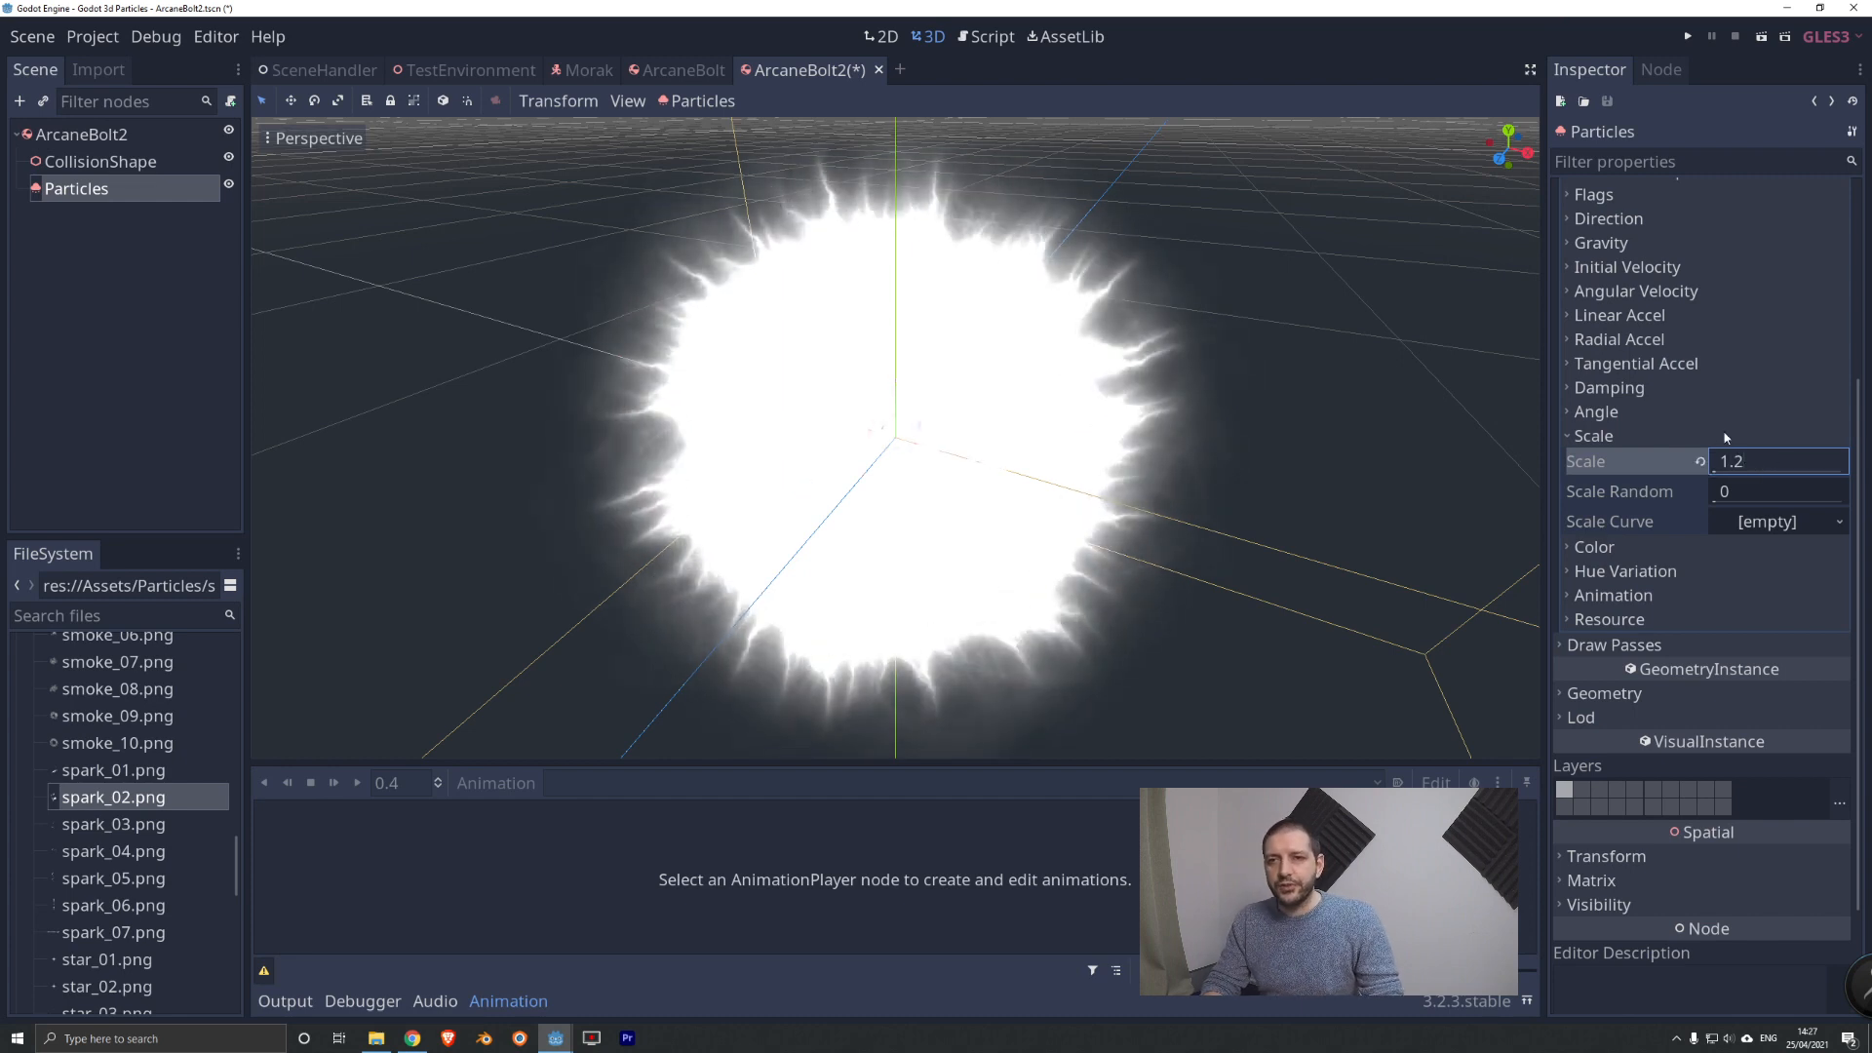
# Add a new CurveTexture as the particles' Scale Curve and open its curve for editing.
pyautogui.click(1780, 524)
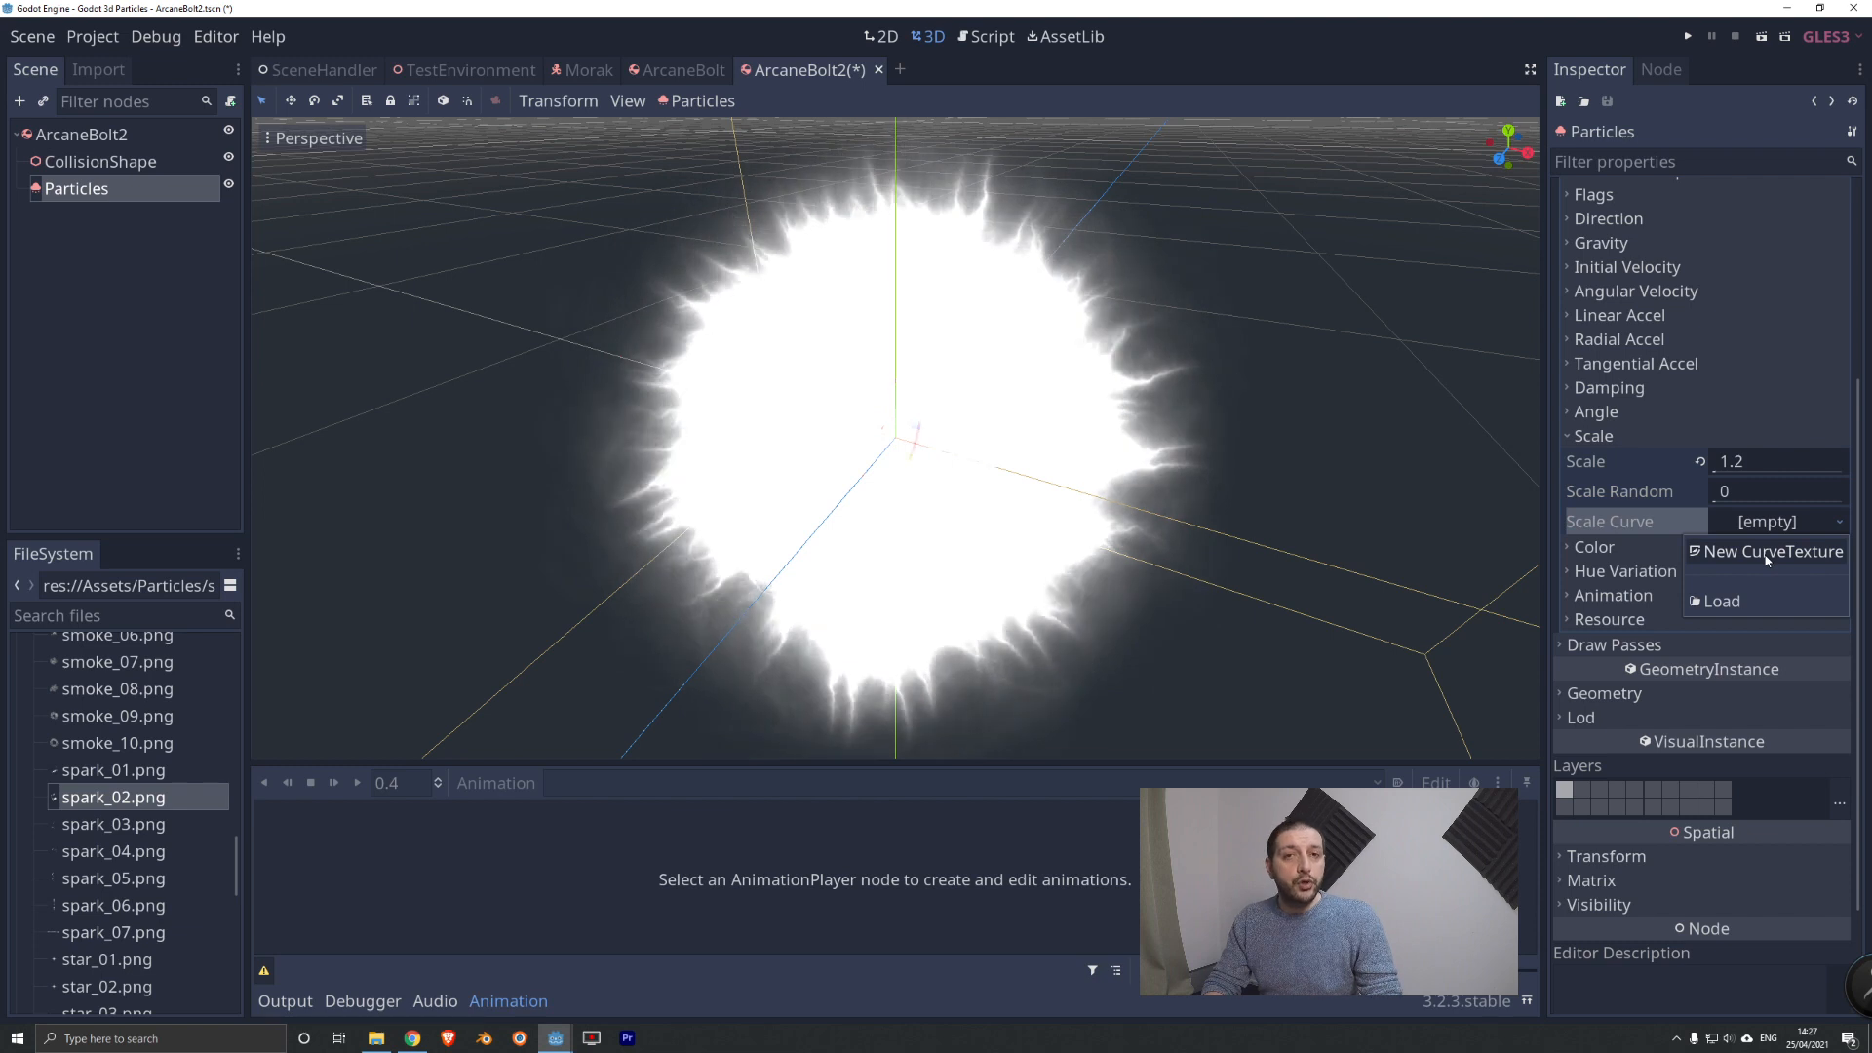
pyautogui.click(1768, 553)
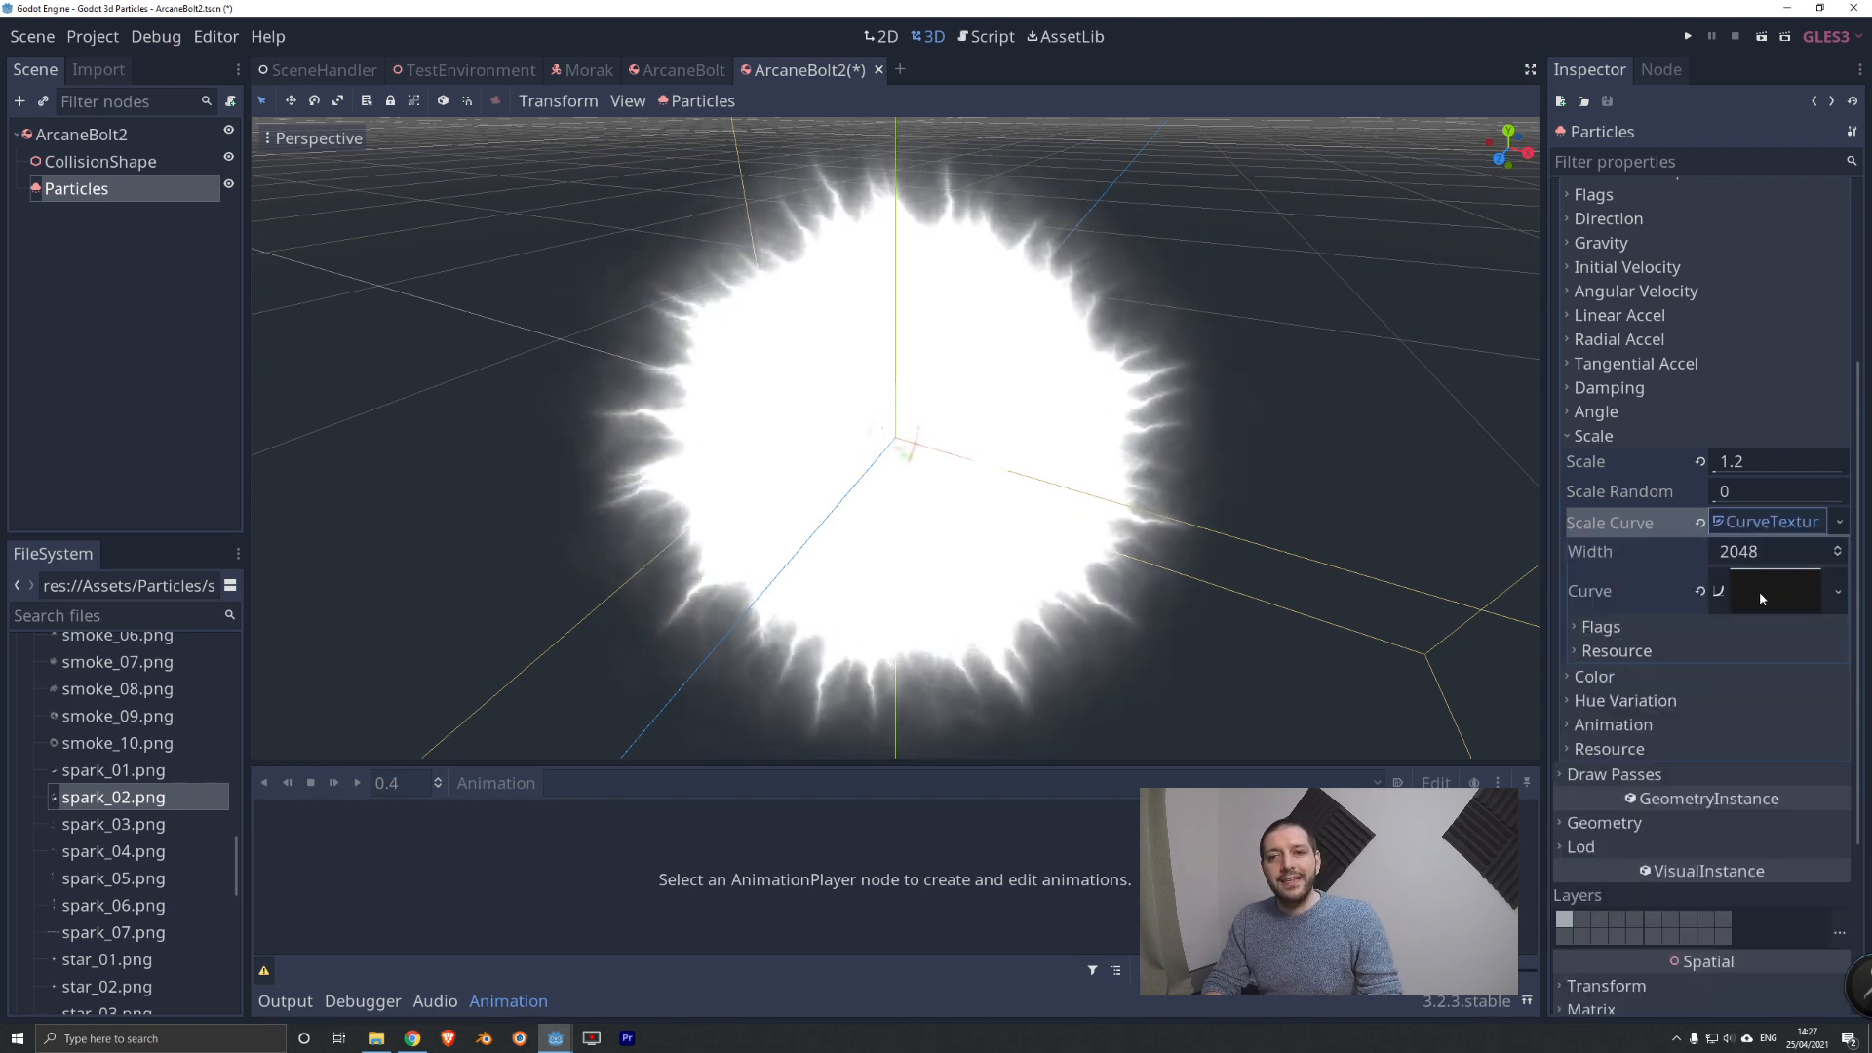
pyautogui.click(1763, 595)
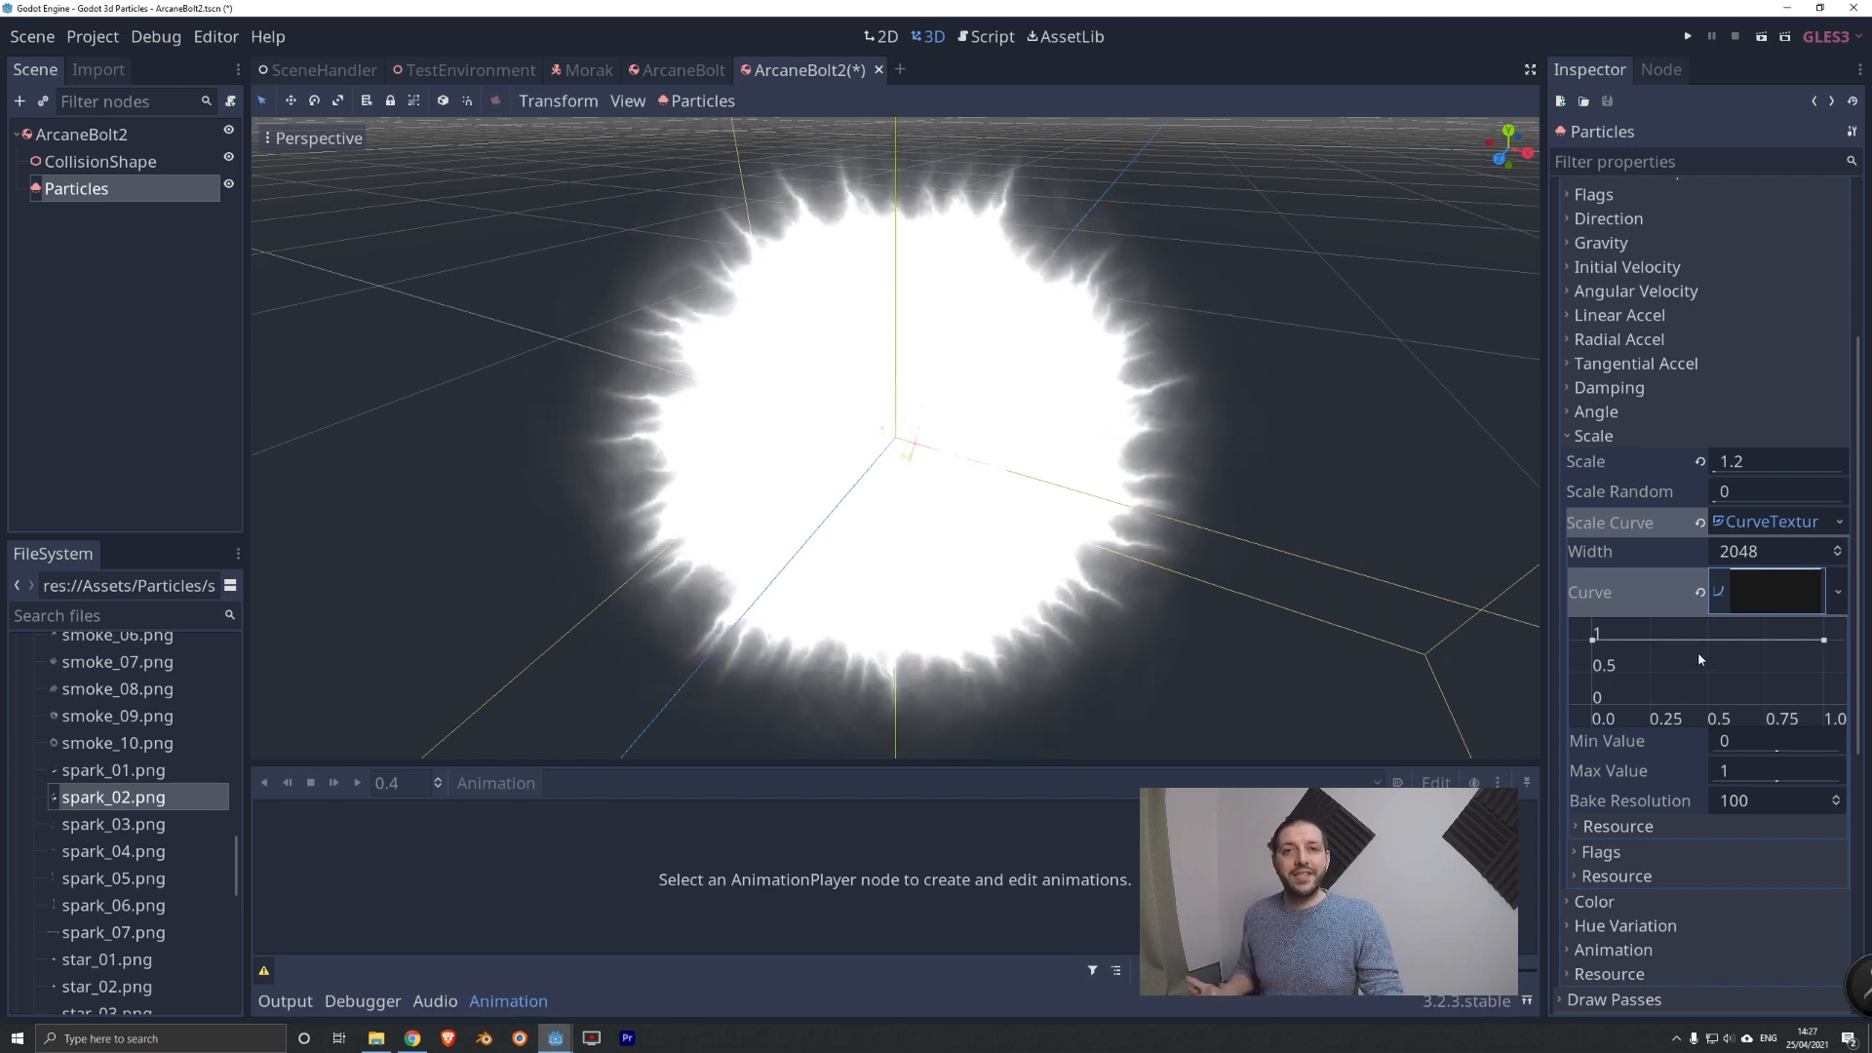
# Shape the scale curve with both ends lowered to about 0.8 and two added points at 1, near 0.4 and 0.6.
pyautogui.click(1592, 642)
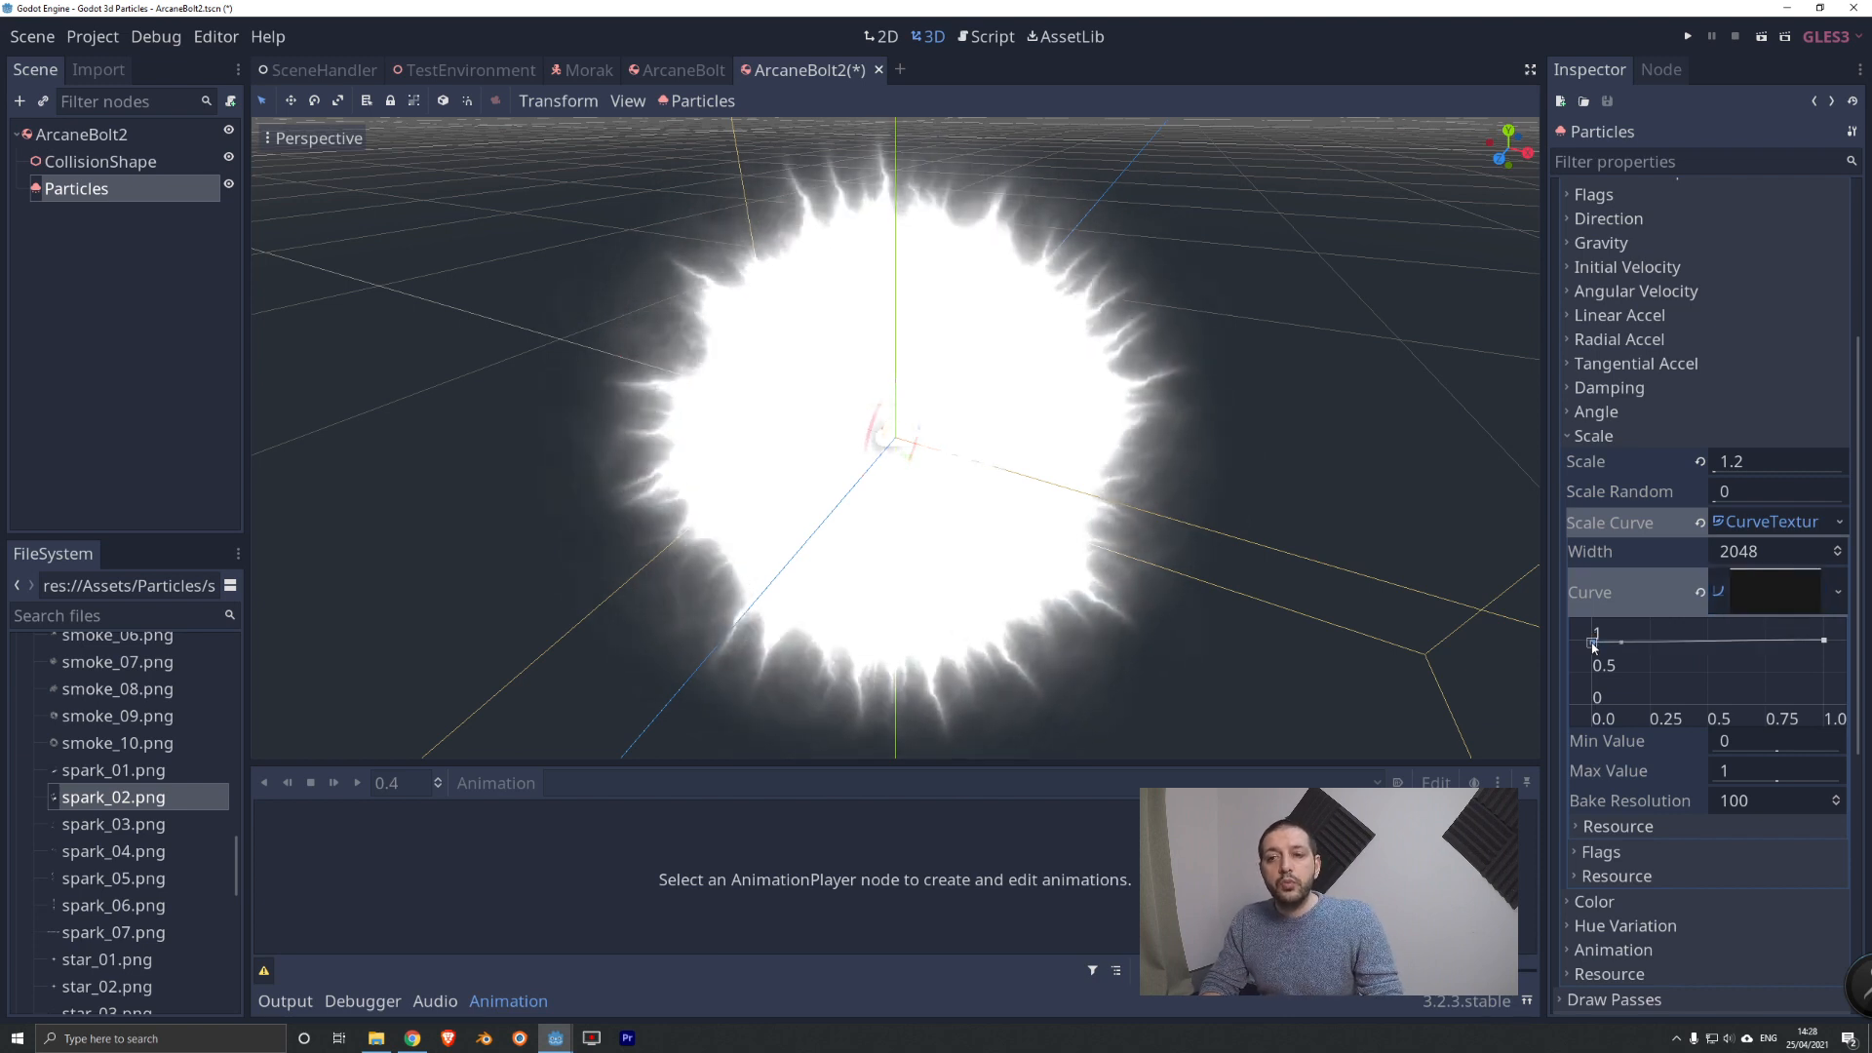
pyautogui.moveTo(1593, 643); pyautogui.dragTo(1590, 651)
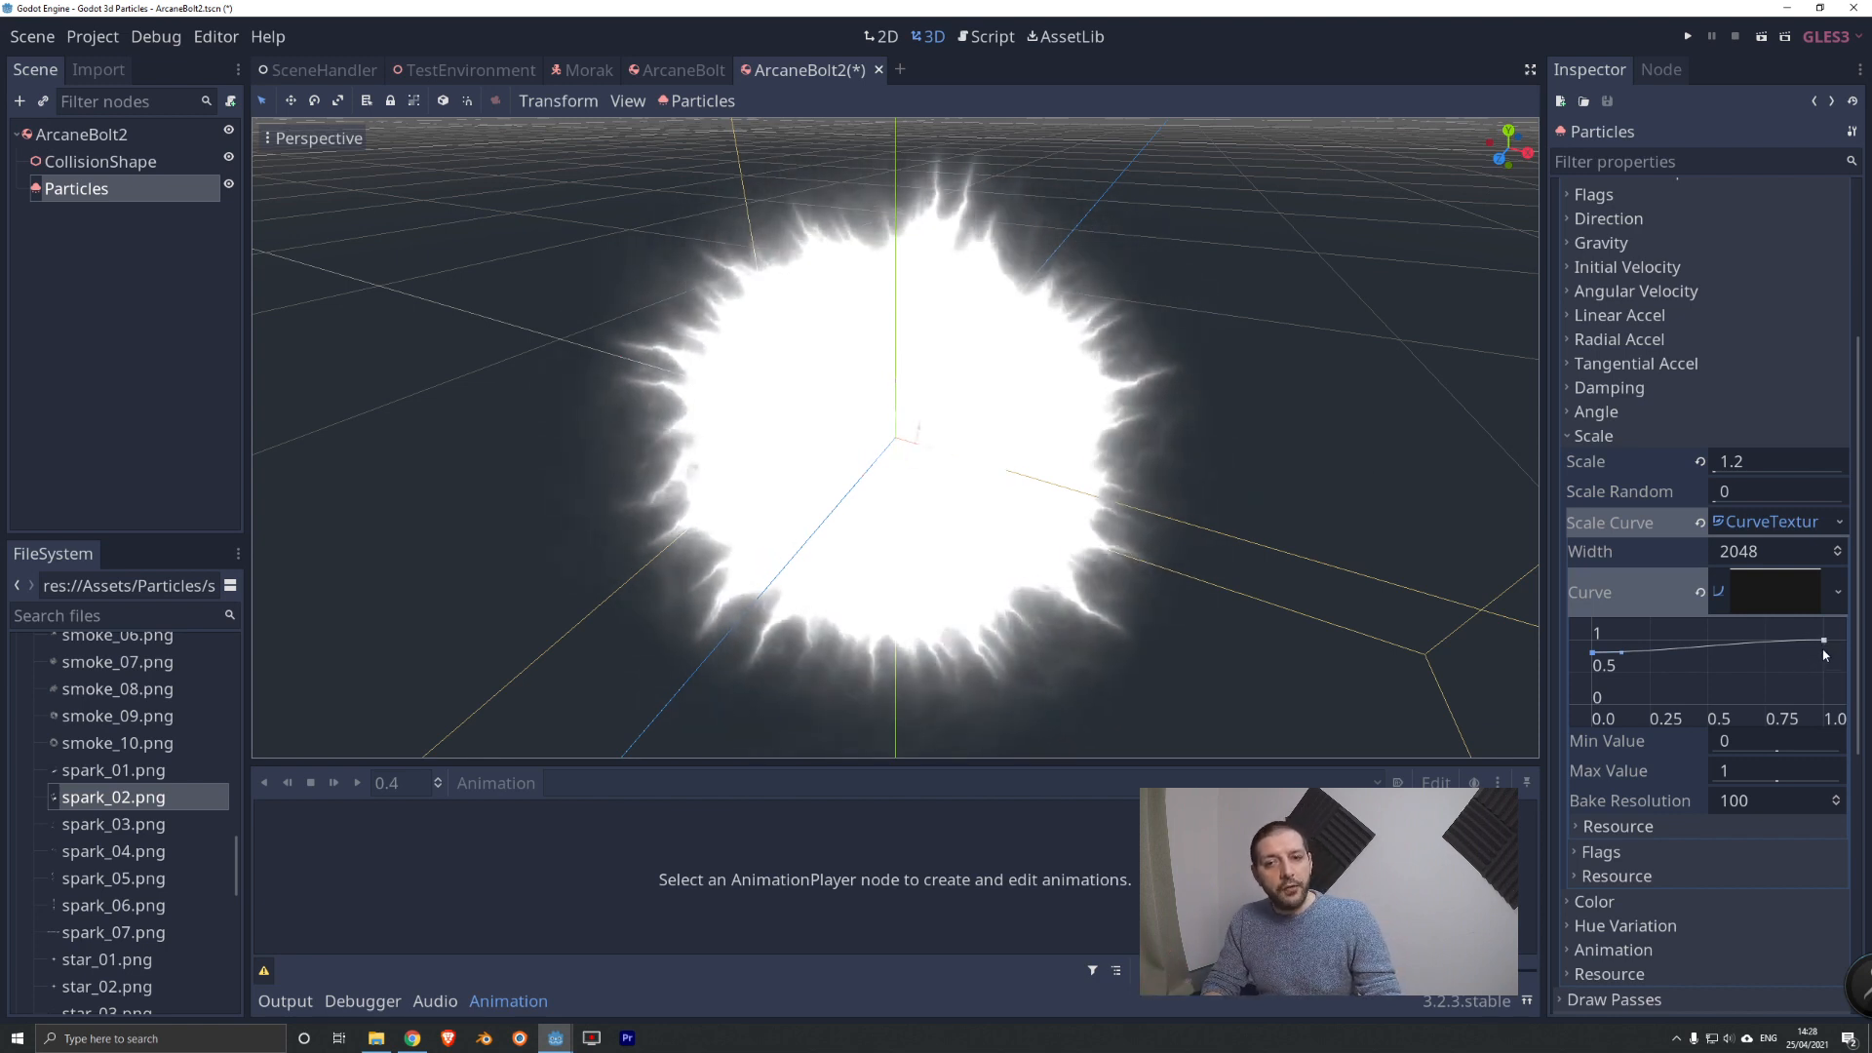
pyautogui.rightClick(1695, 664)
pyautogui.click(1716, 666)
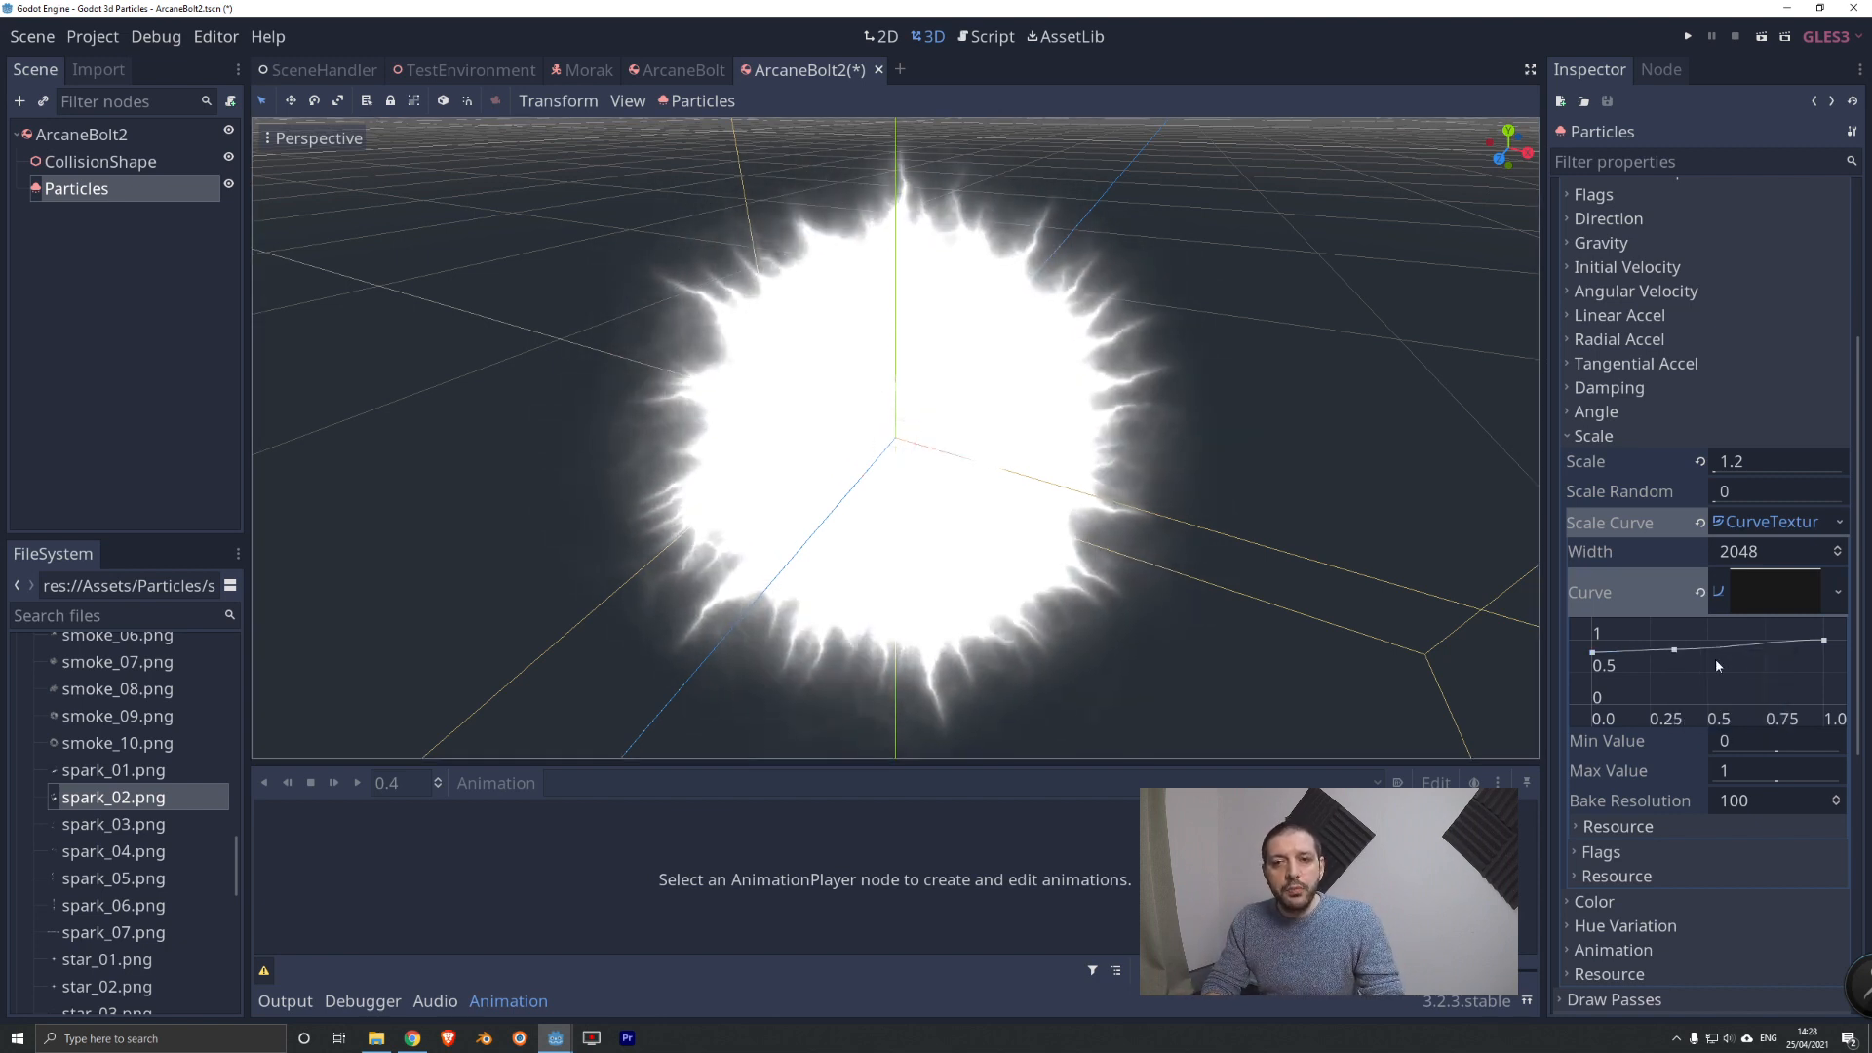
pyautogui.rightClick(1759, 643)
pyautogui.click(1800, 662)
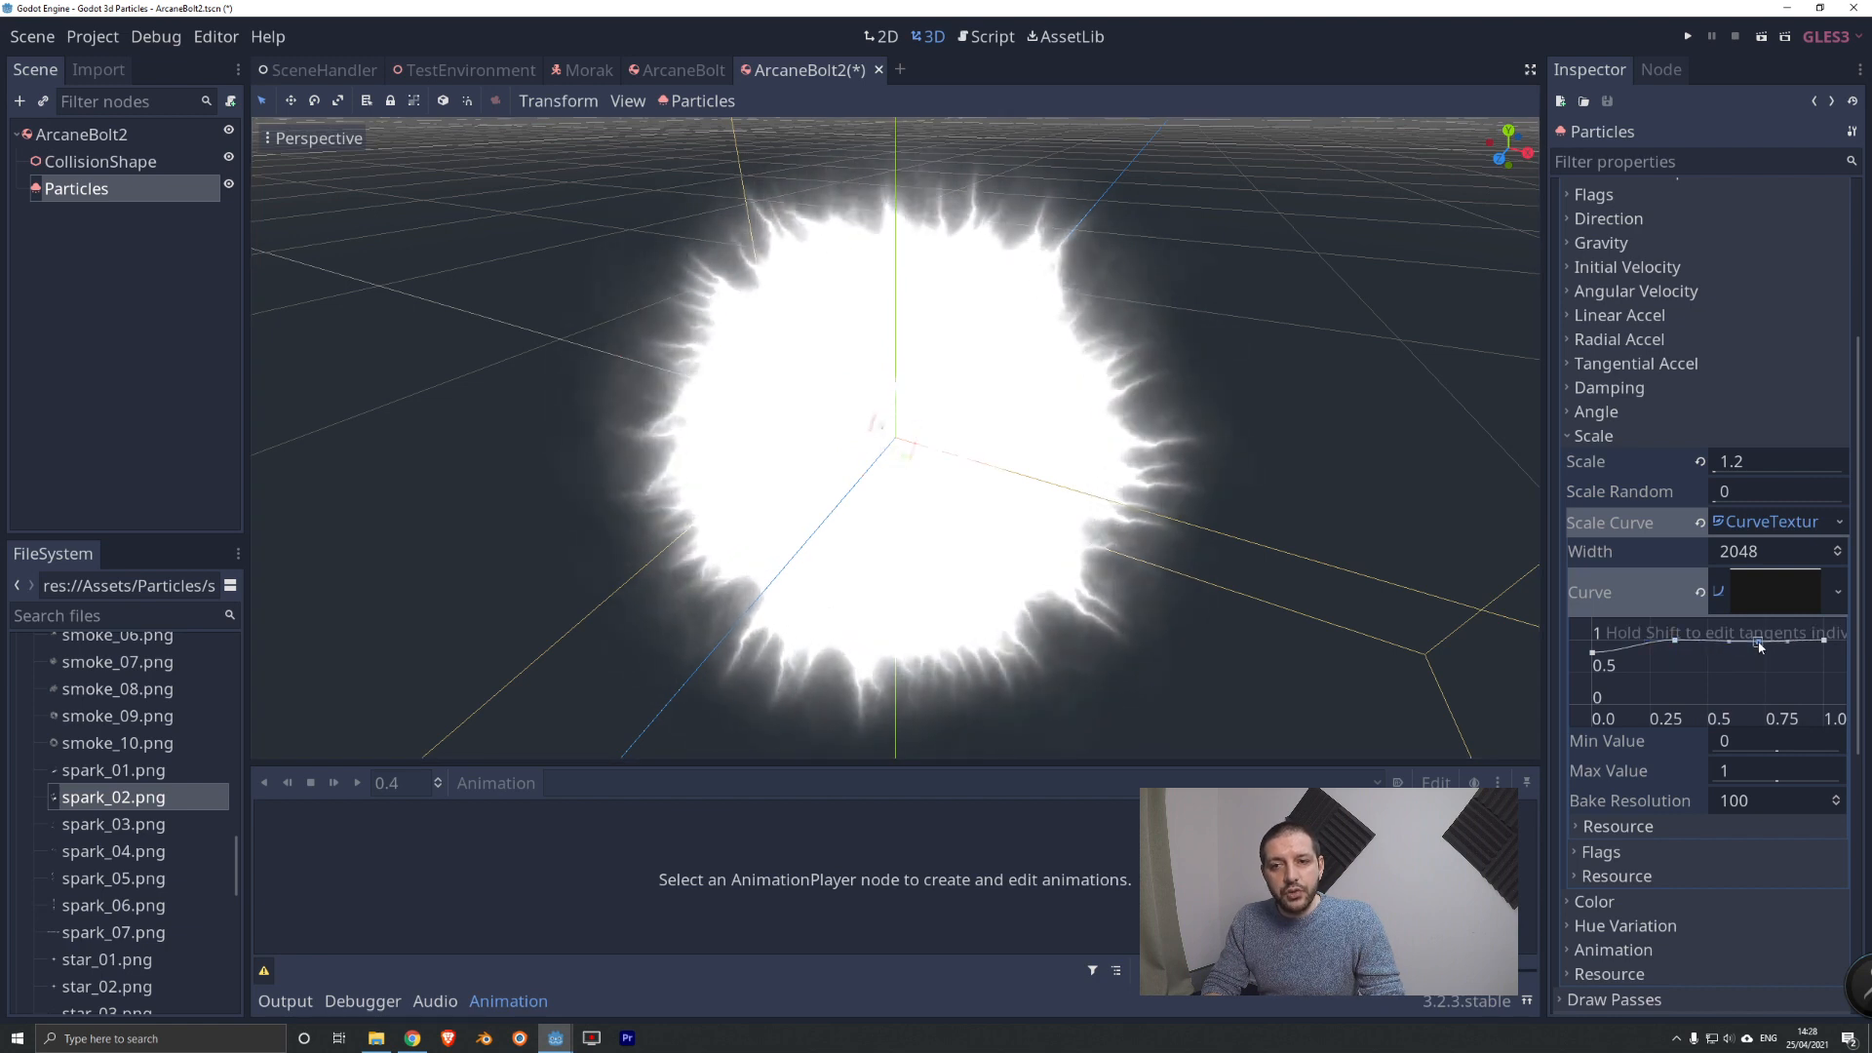
pyautogui.moveTo(1758, 646); pyautogui.dragTo(1750, 639)
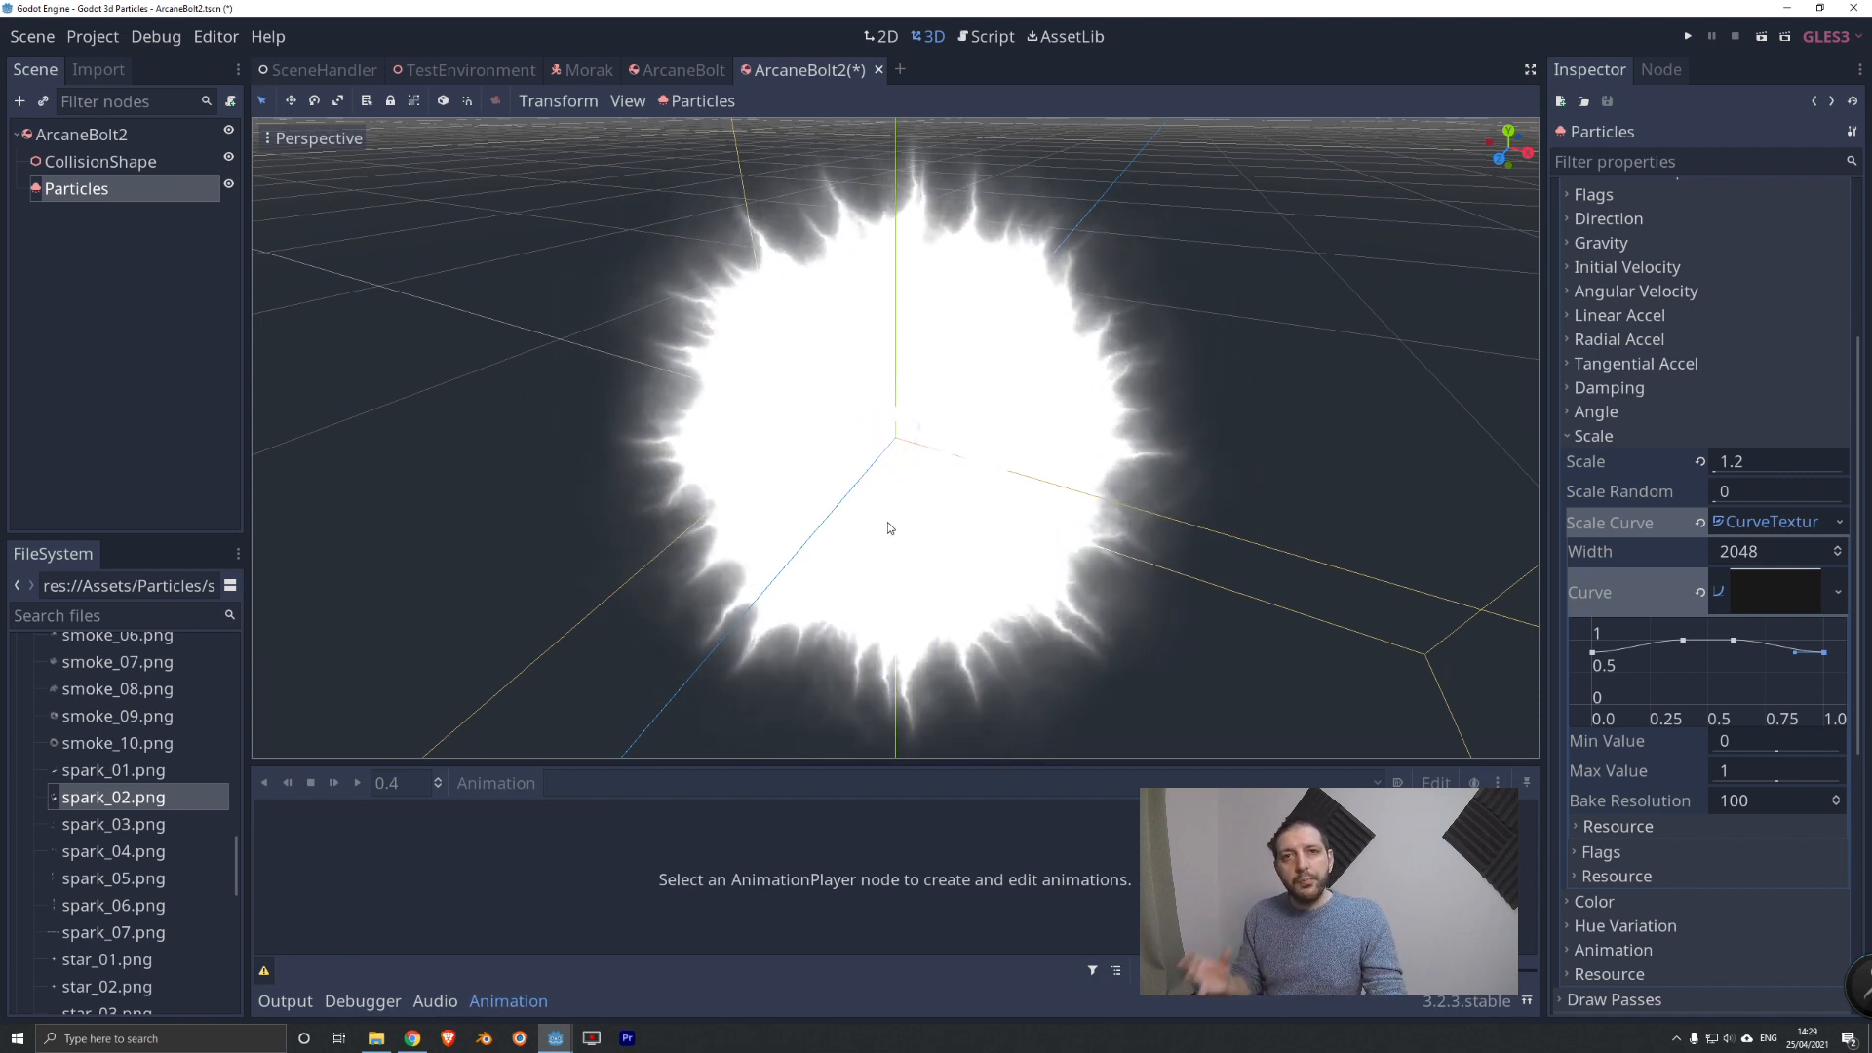
# Try a particle amount of 4, and restore the amount to 90.
pyautogui.scroll(5, 1675, 407)
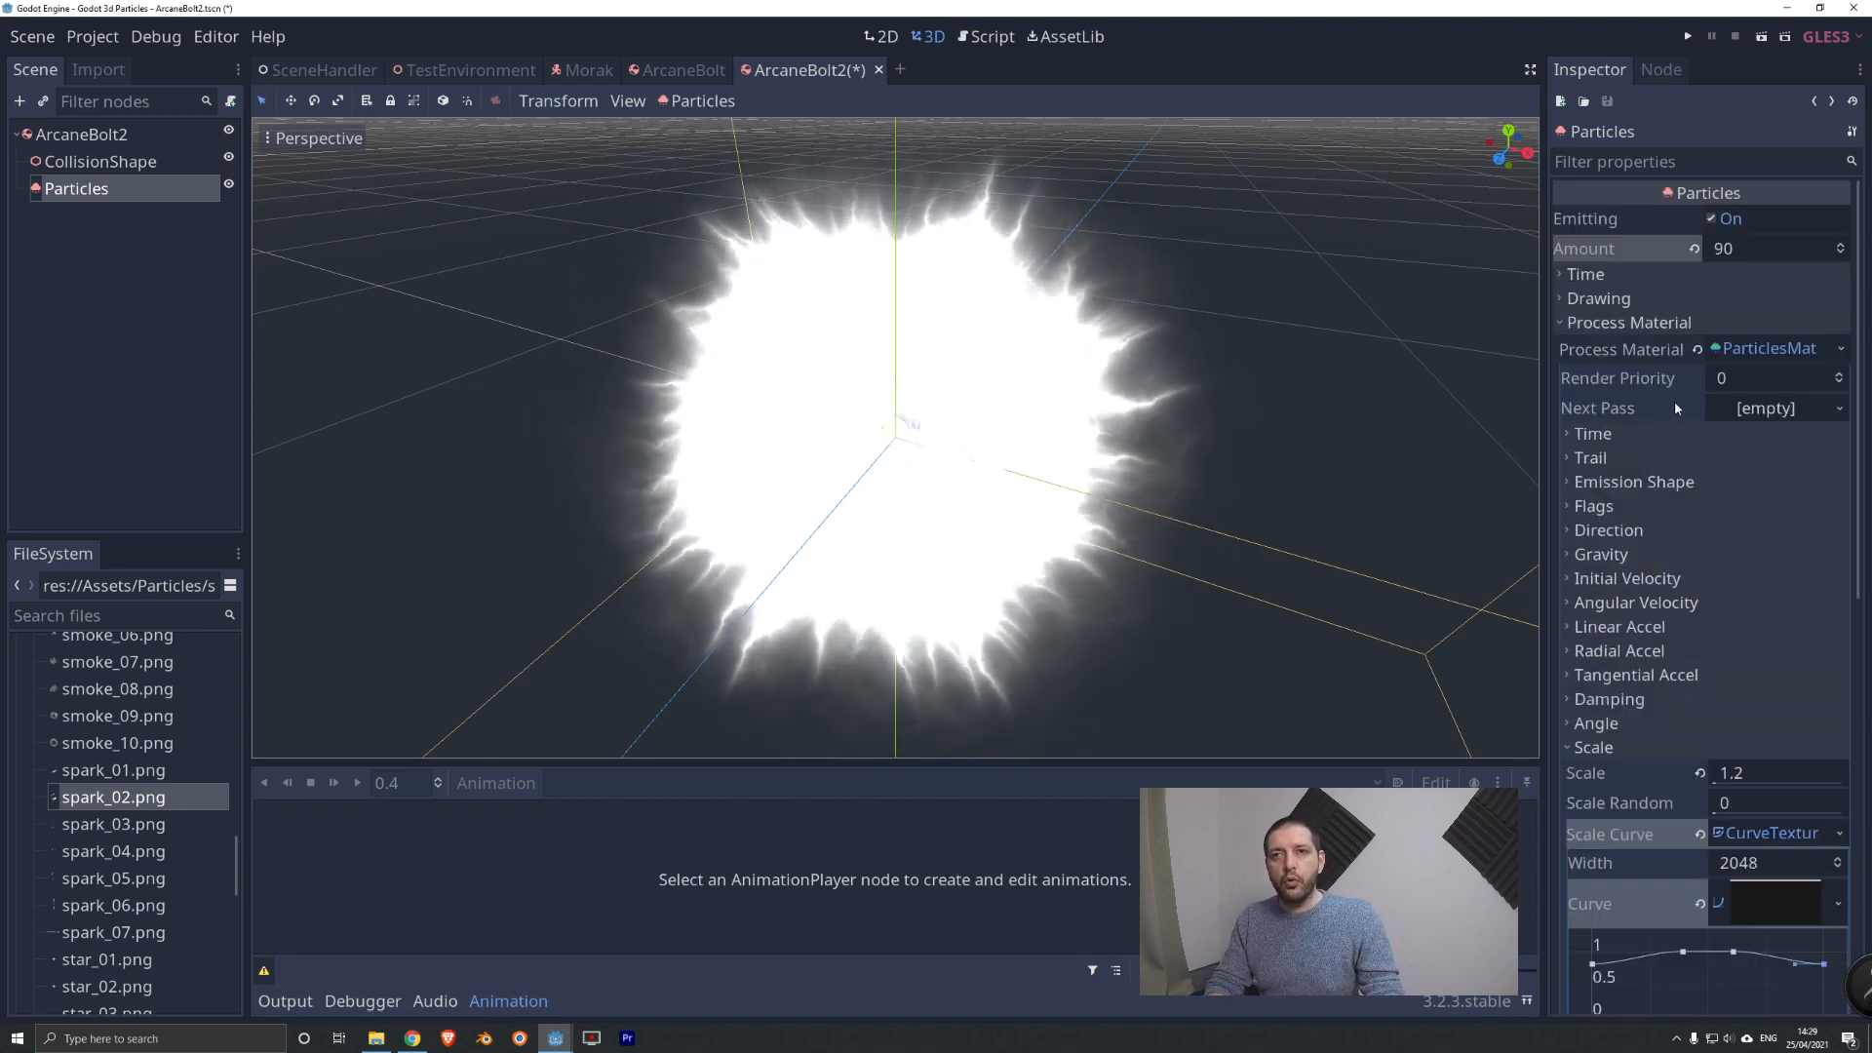
pyautogui.click(1743, 250)
pyautogui.write('4')
pyautogui.press('Return')
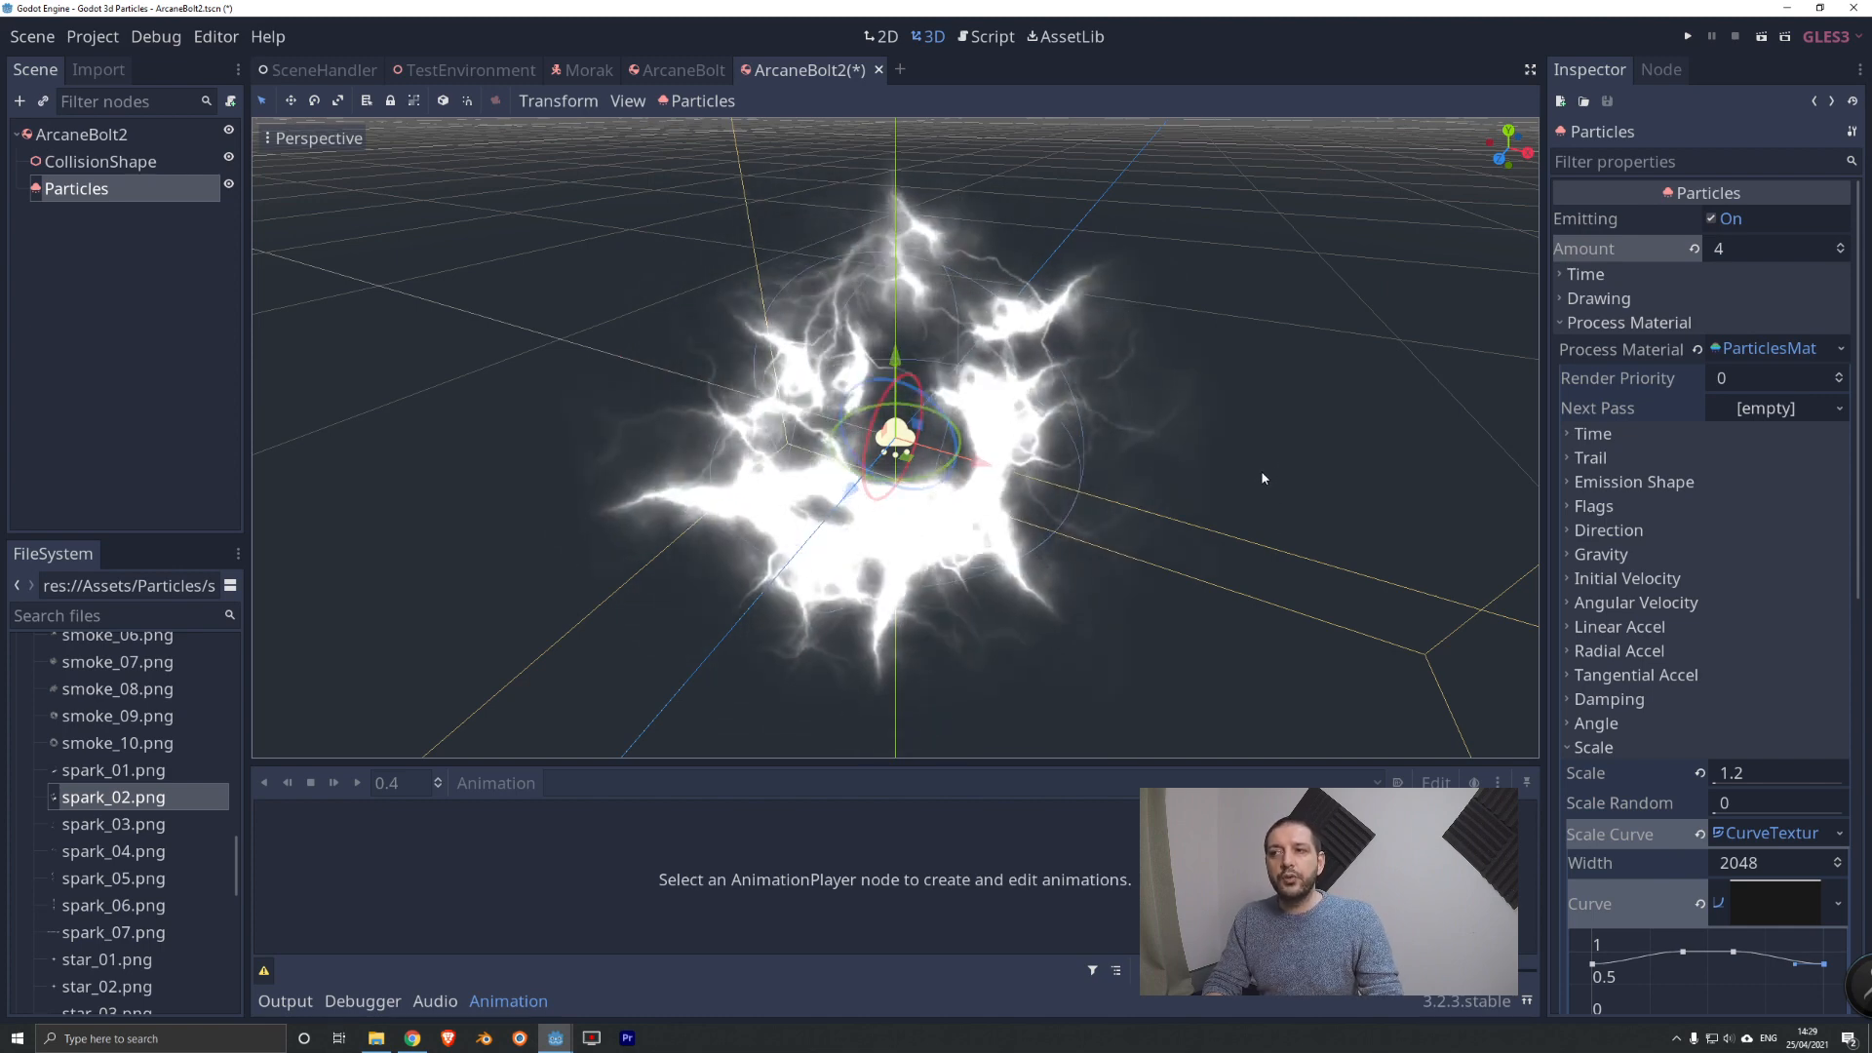
pyautogui.click(1755, 249)
pyautogui.write('90')
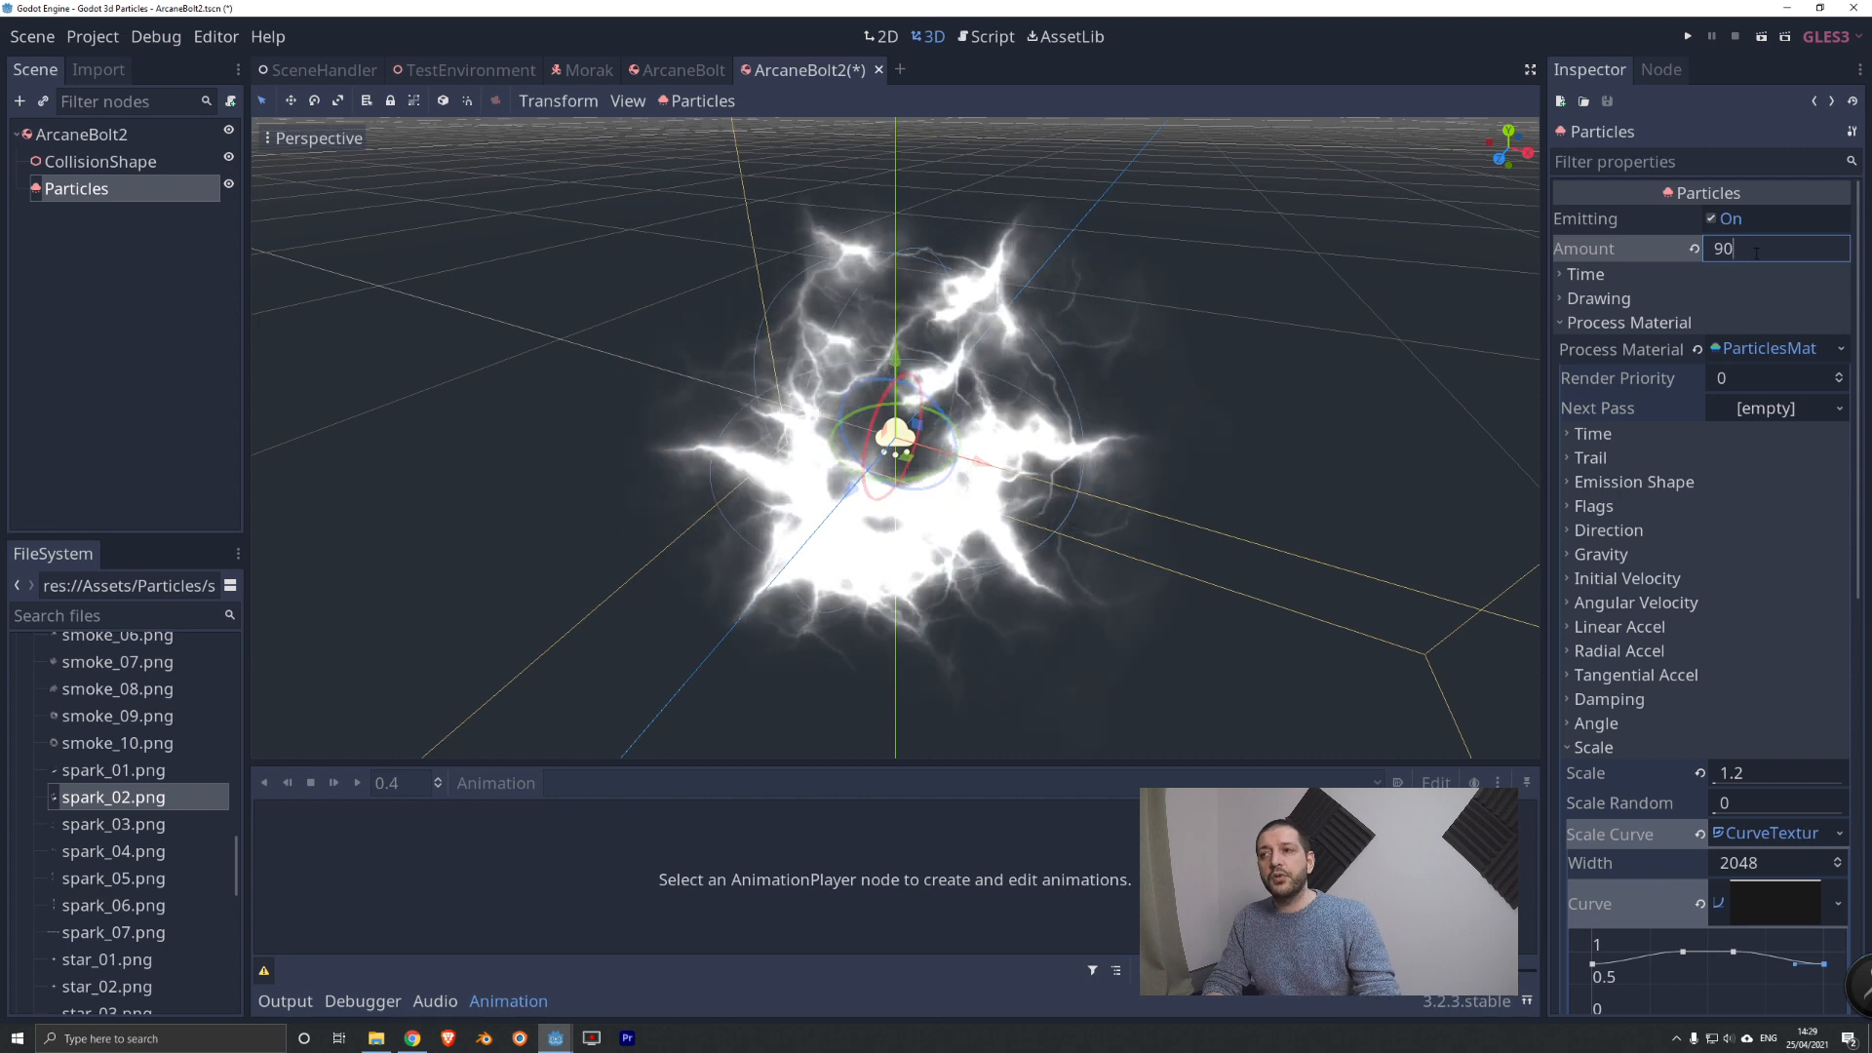
pyautogui.press('Return')
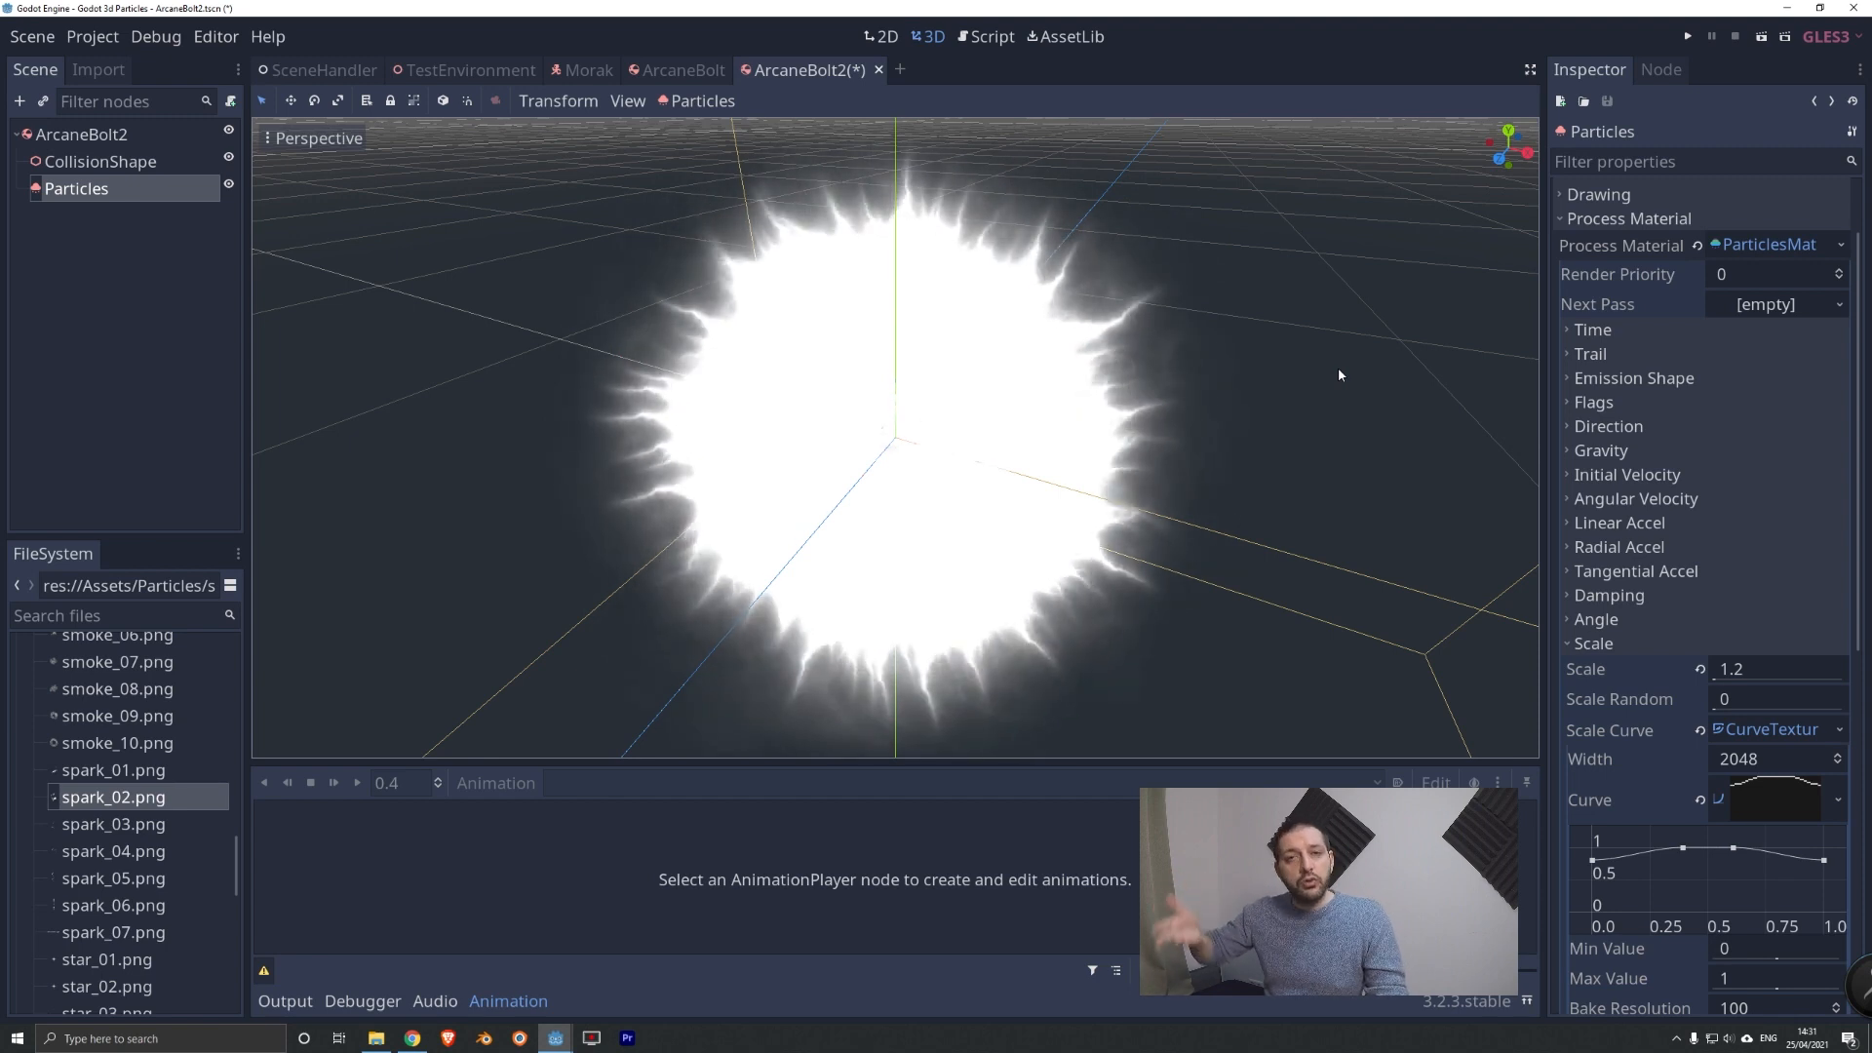
# Give the particles an angular velocity of 15 with a velocity randomness of 1.
pyautogui.click(1611, 645)
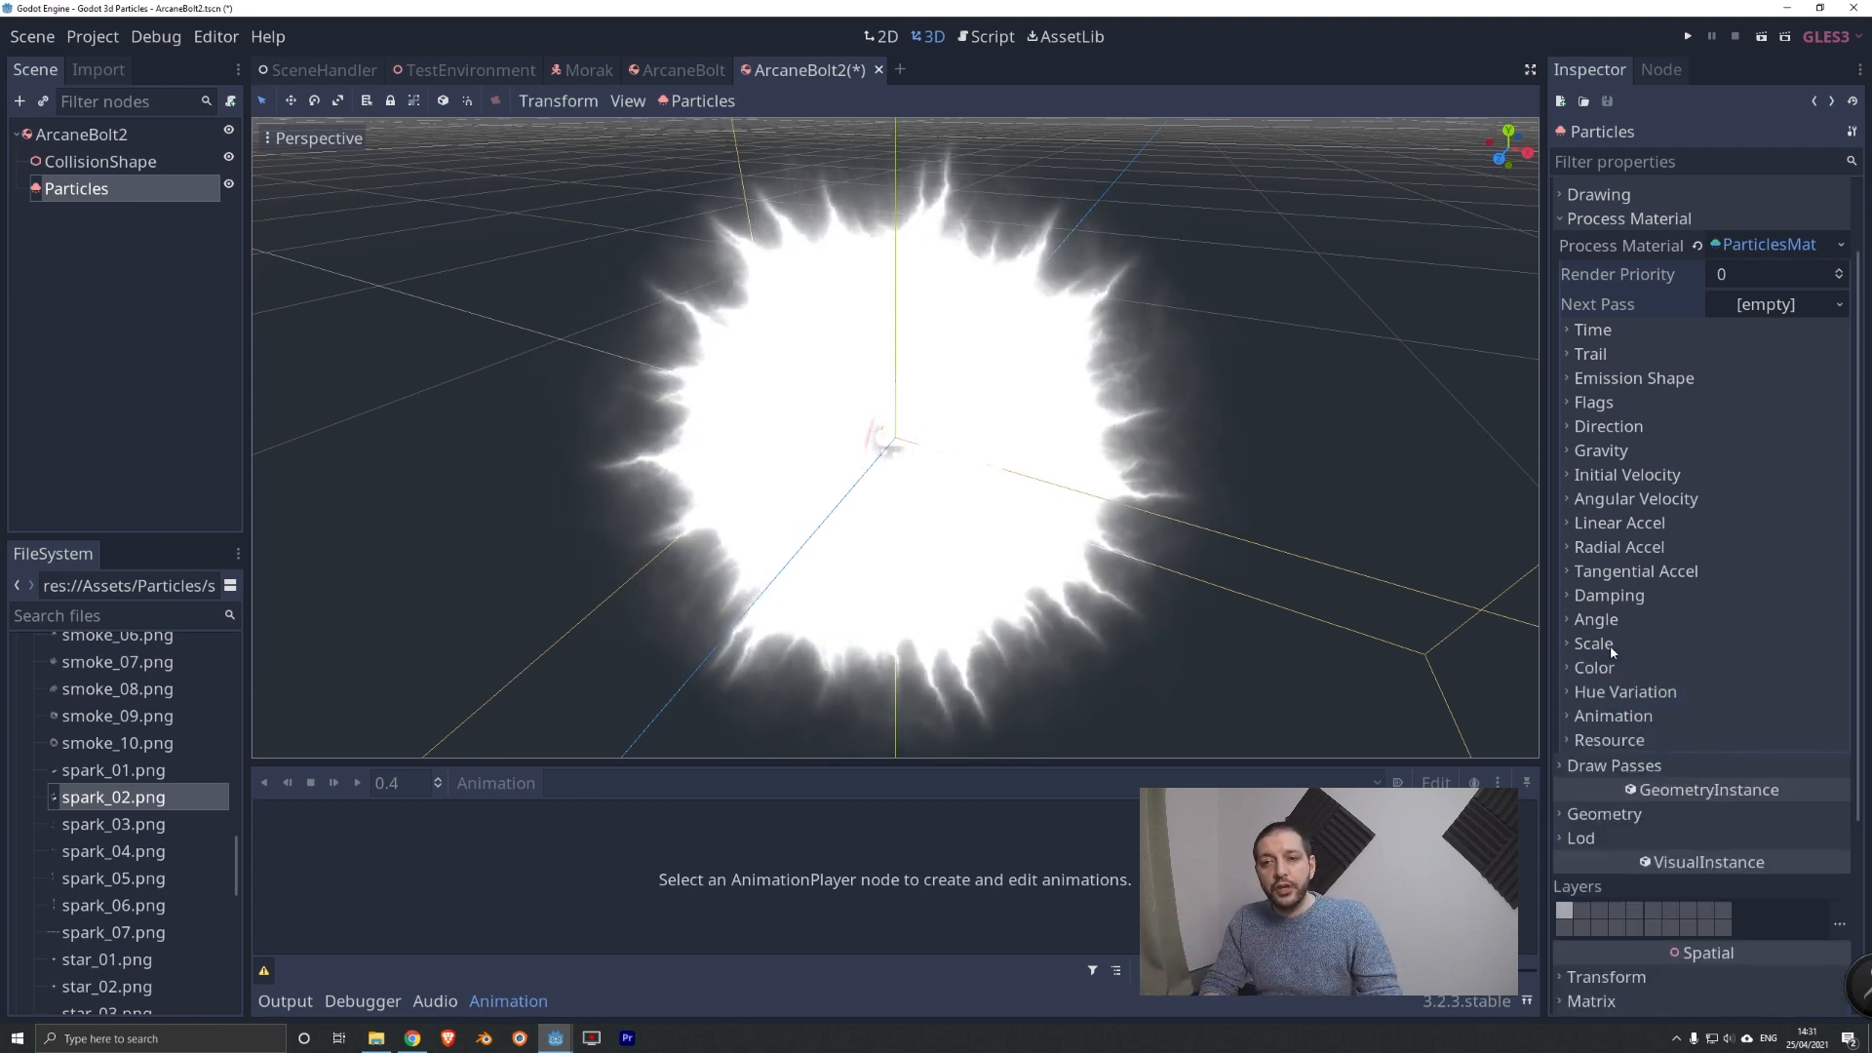
pyautogui.click(1627, 501)
pyautogui.click(1724, 525)
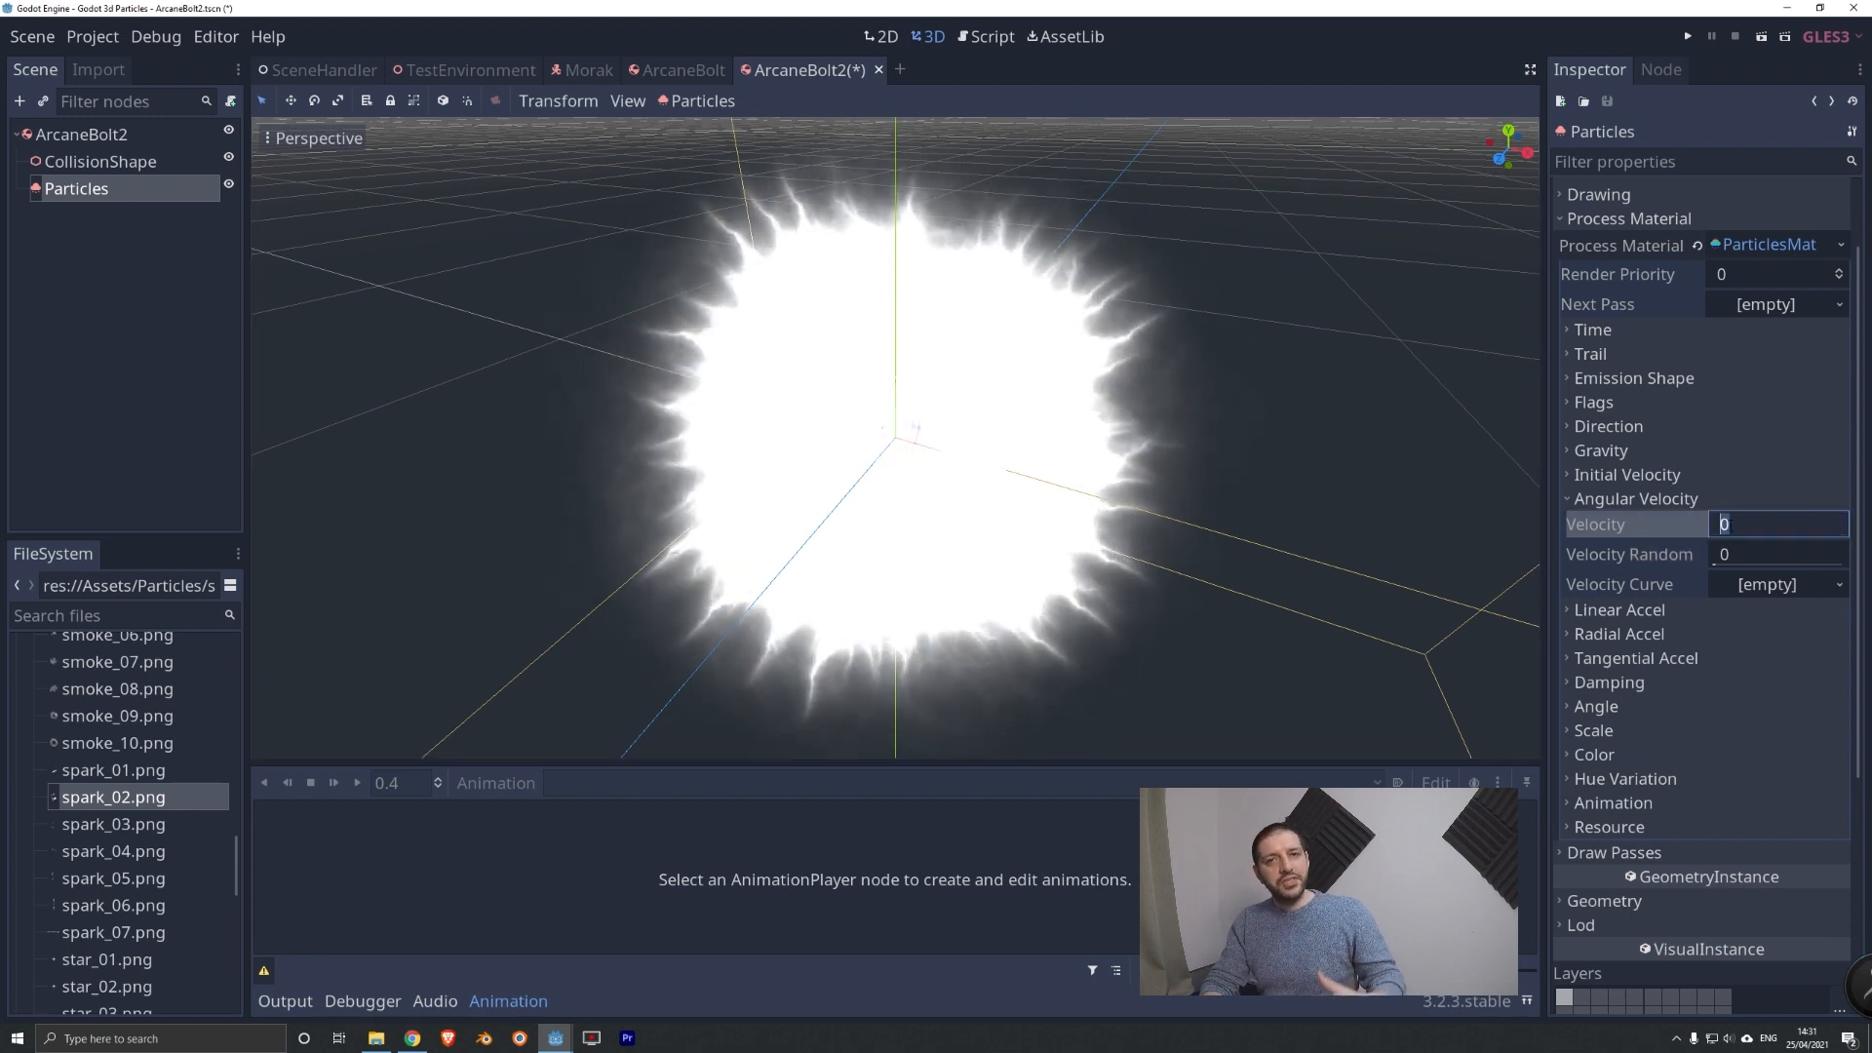
pyautogui.write('15')
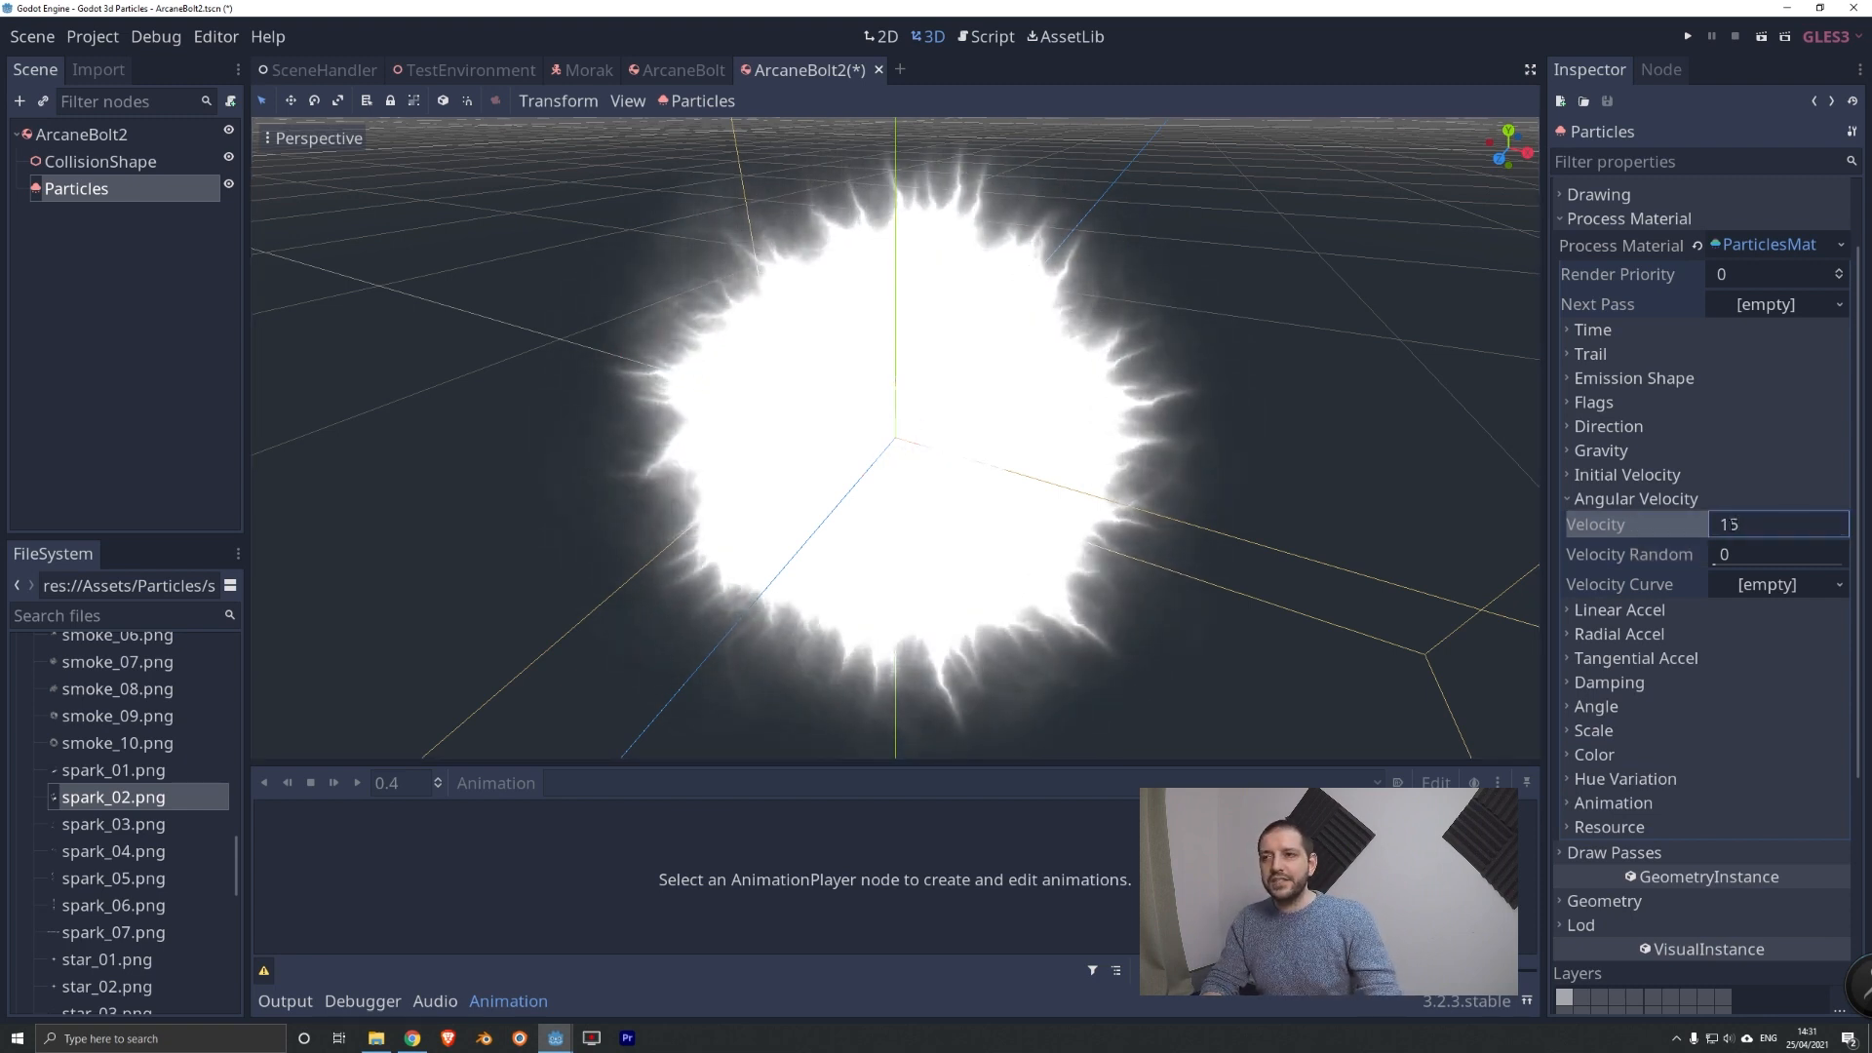
pyautogui.press('Return')
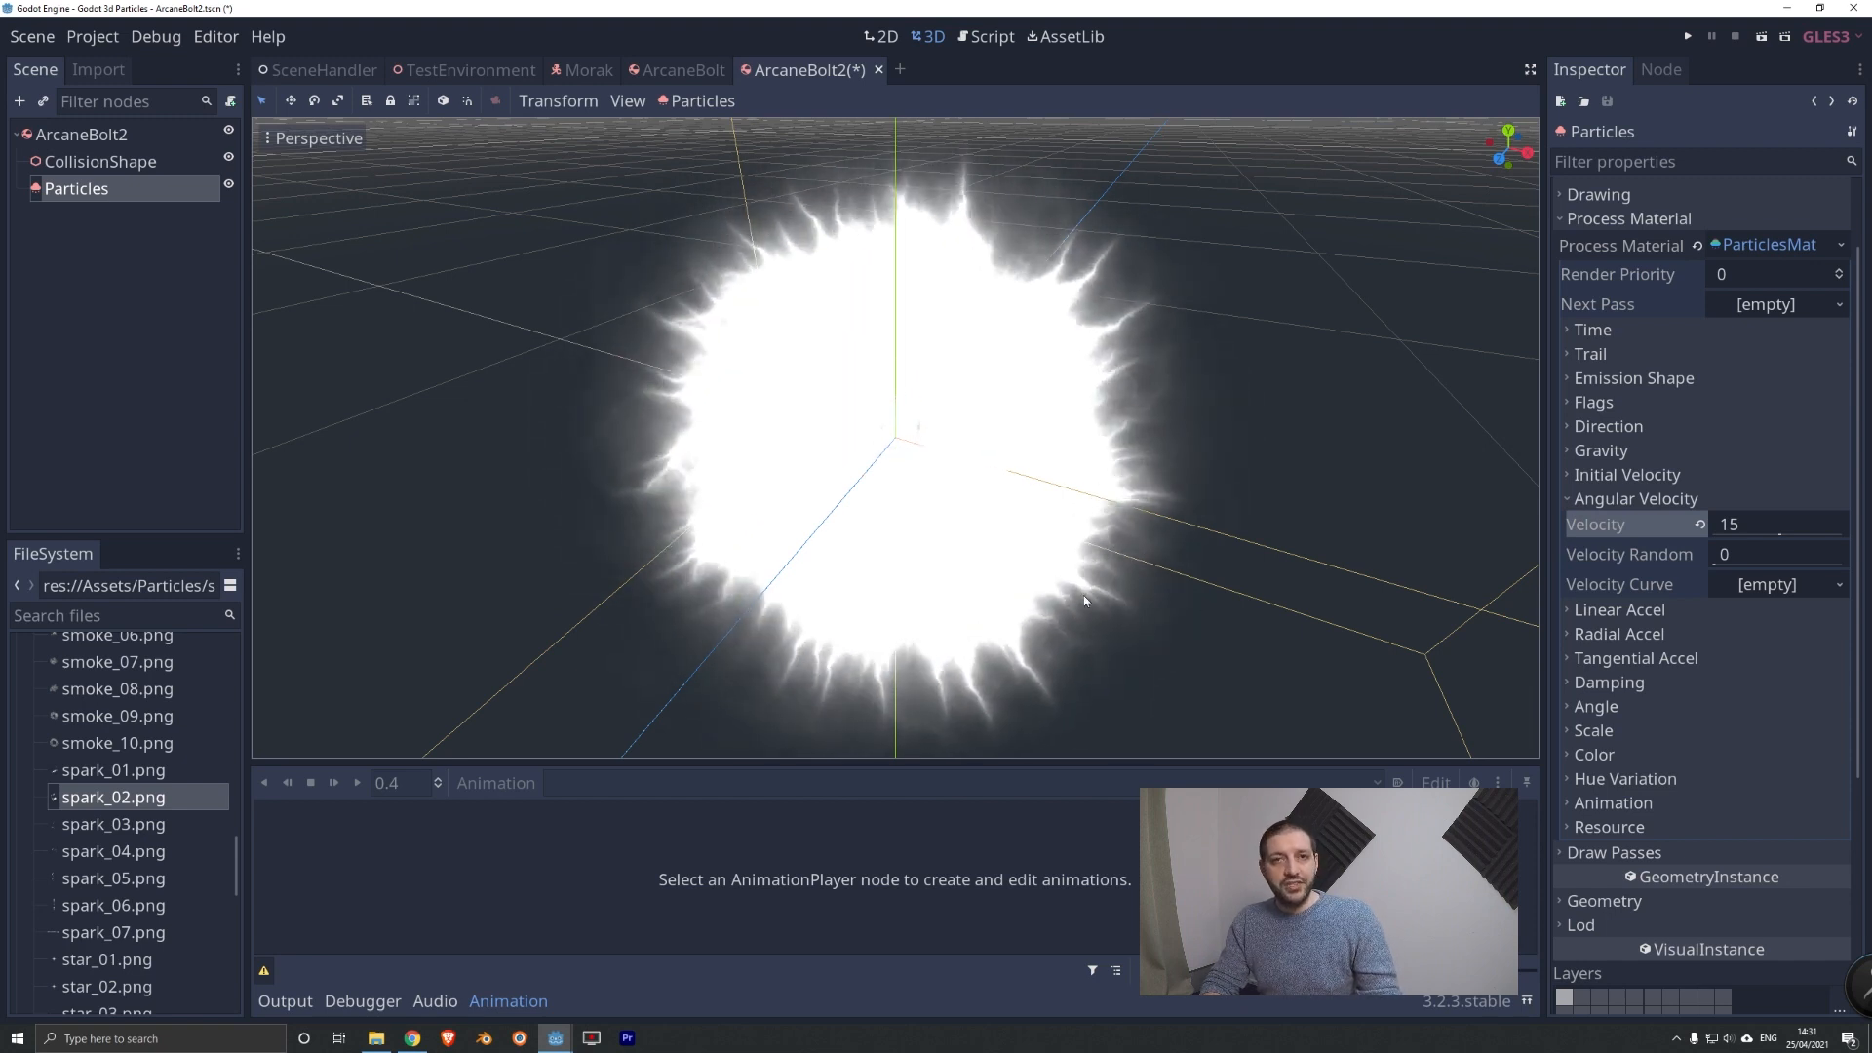
pyautogui.click(1775, 554)
pyautogui.write('1')
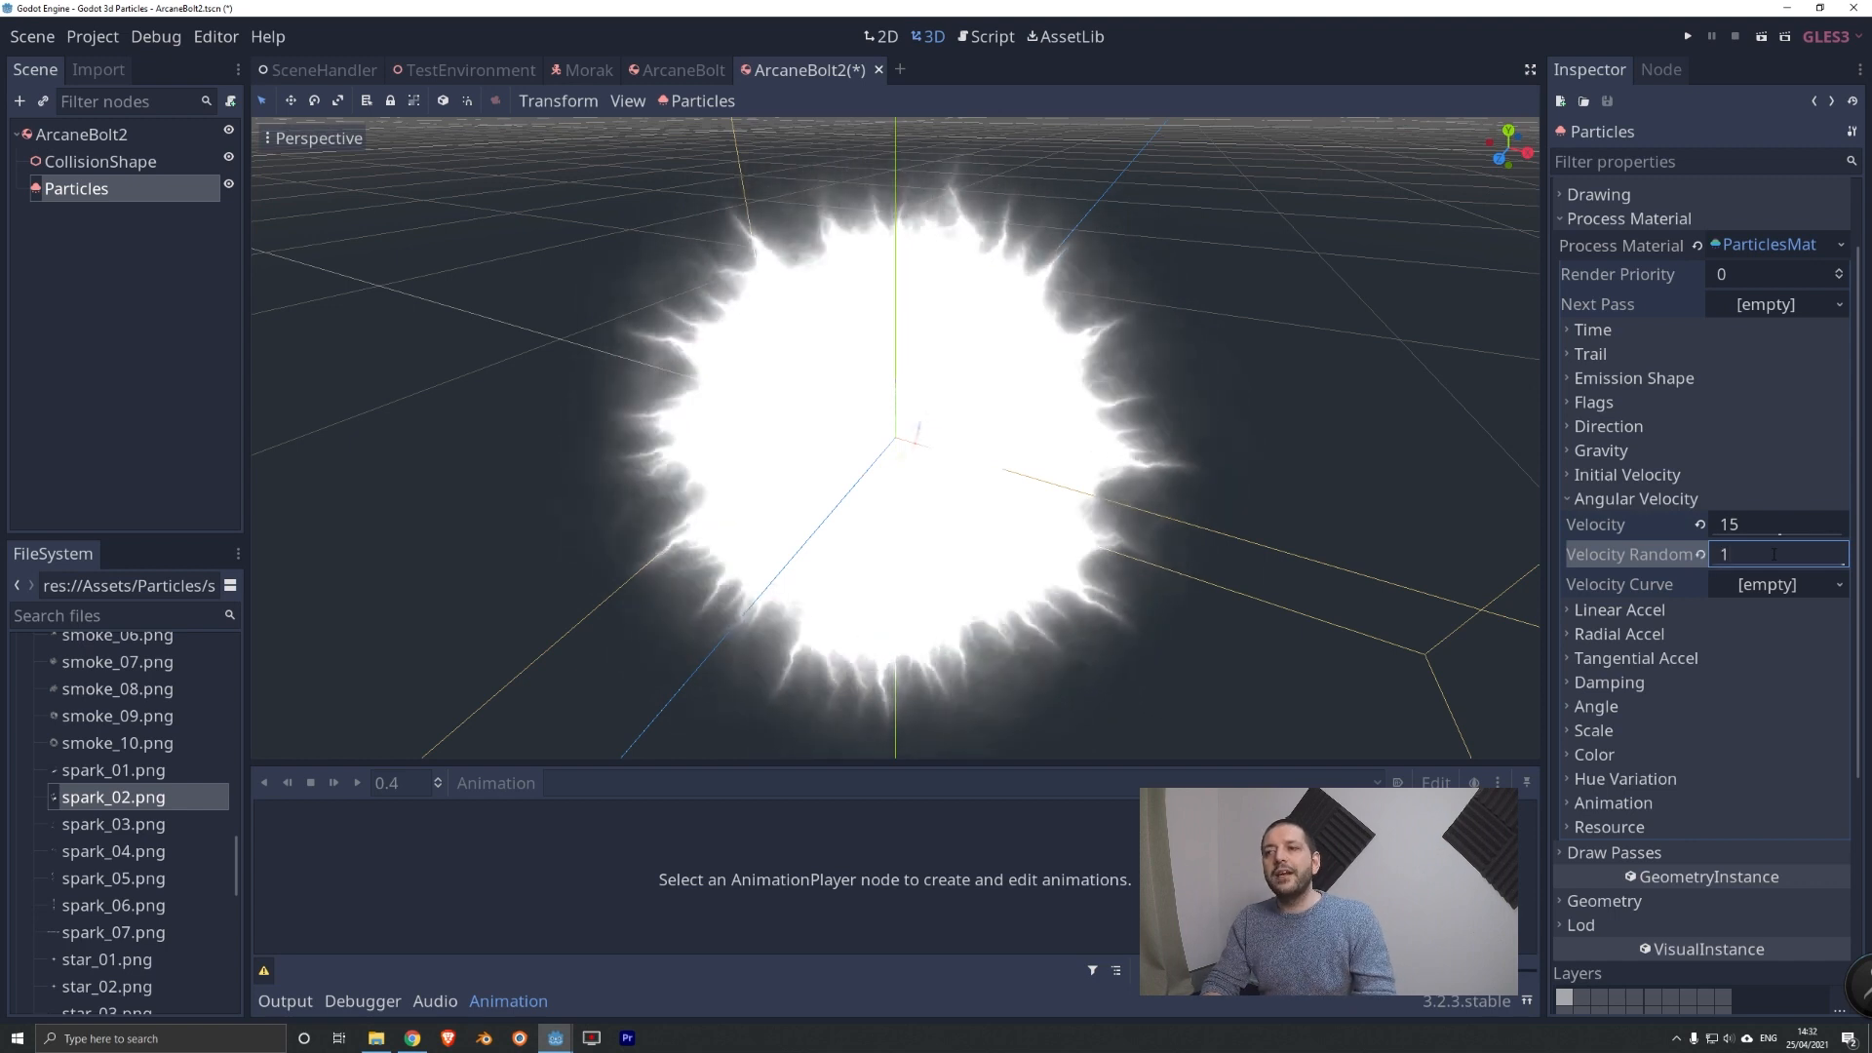
pyautogui.press('Return')
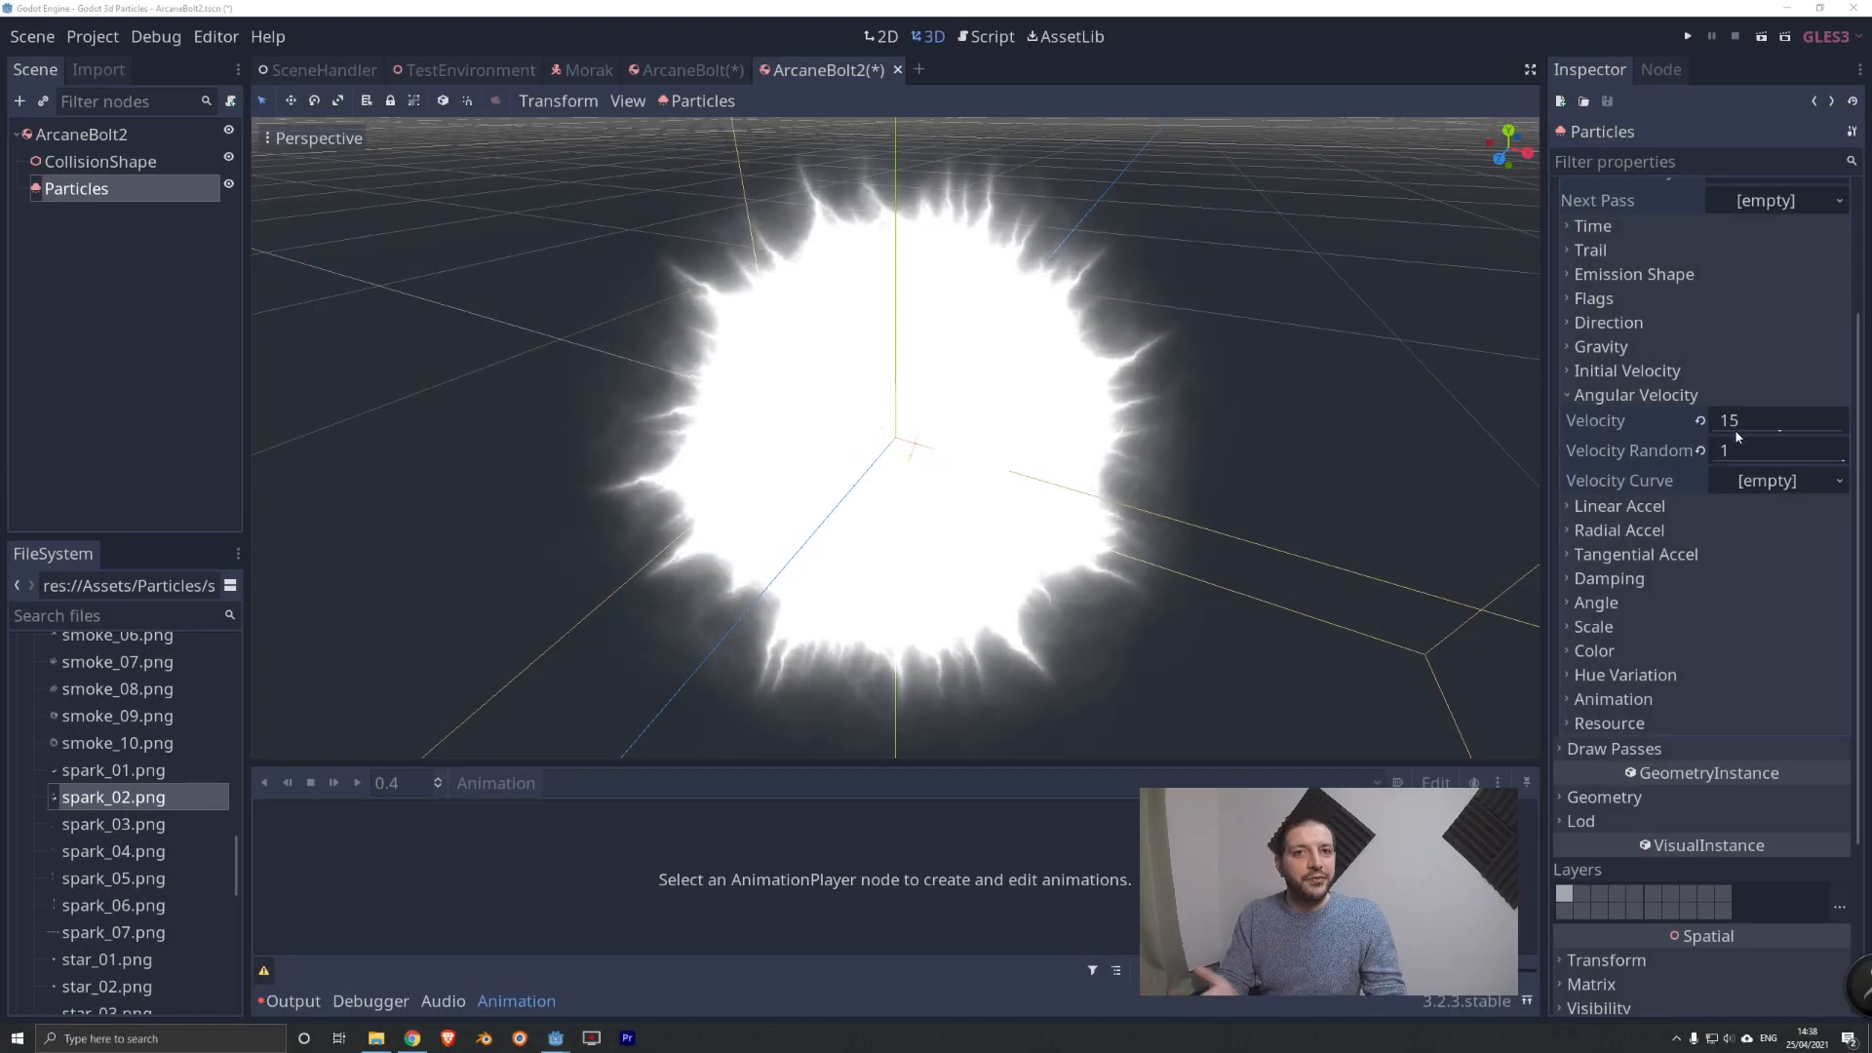
# Add a new GradientTexture as the particles' Color Ramp and open its gradient for editing.
pyautogui.click(1595, 652)
pyautogui.scroll(-2, 1620, 644)
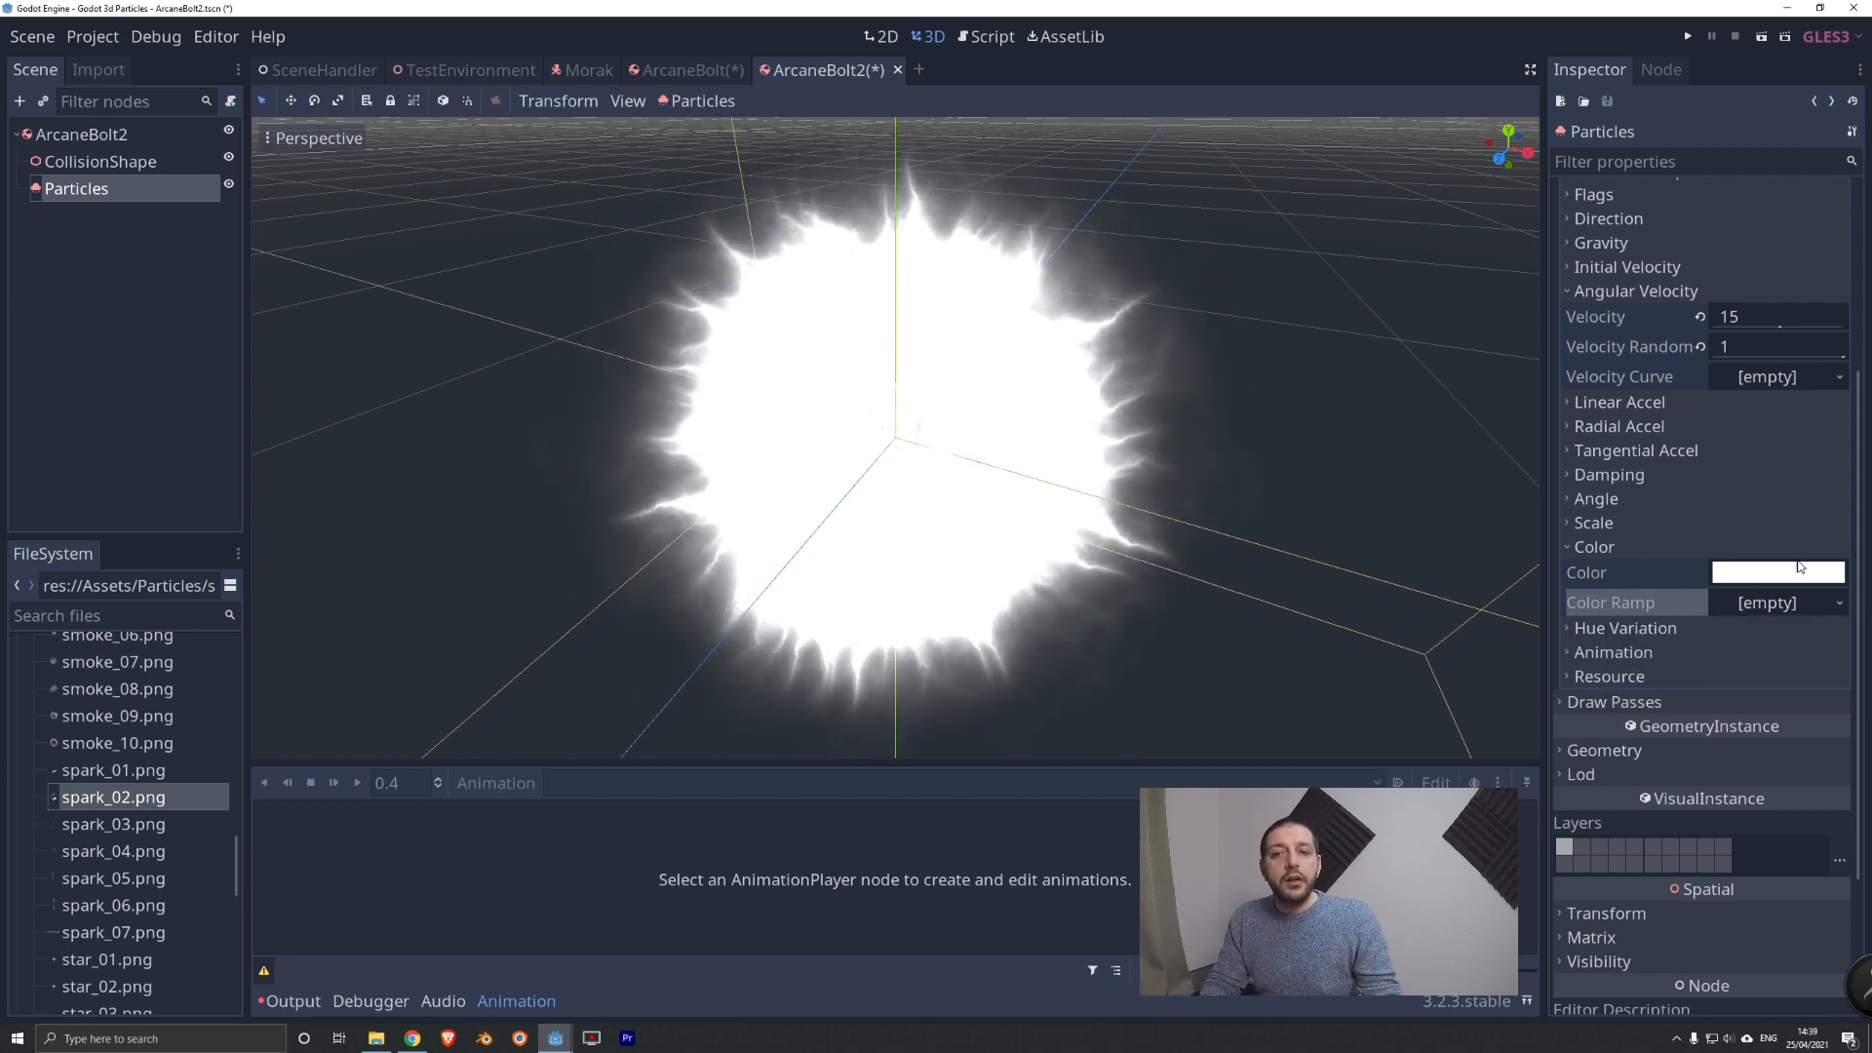
pyautogui.click(1811, 603)
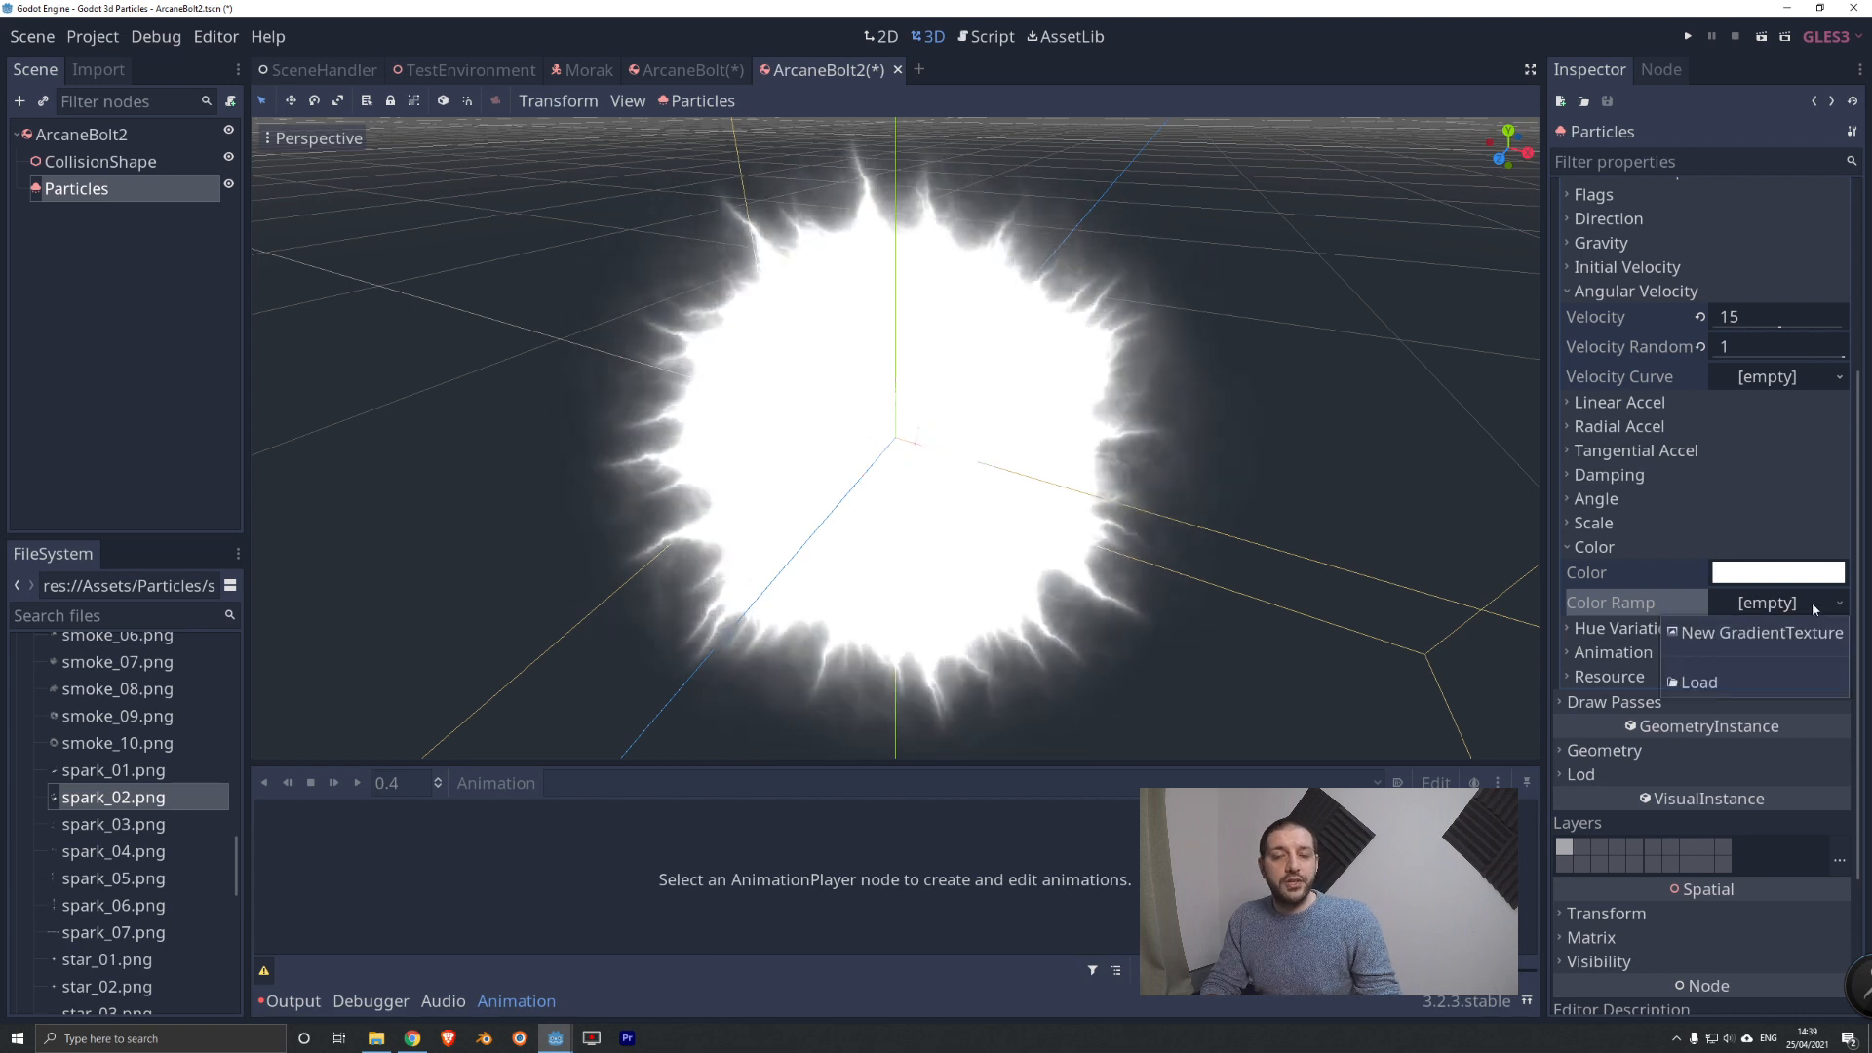
pyautogui.click(1758, 639)
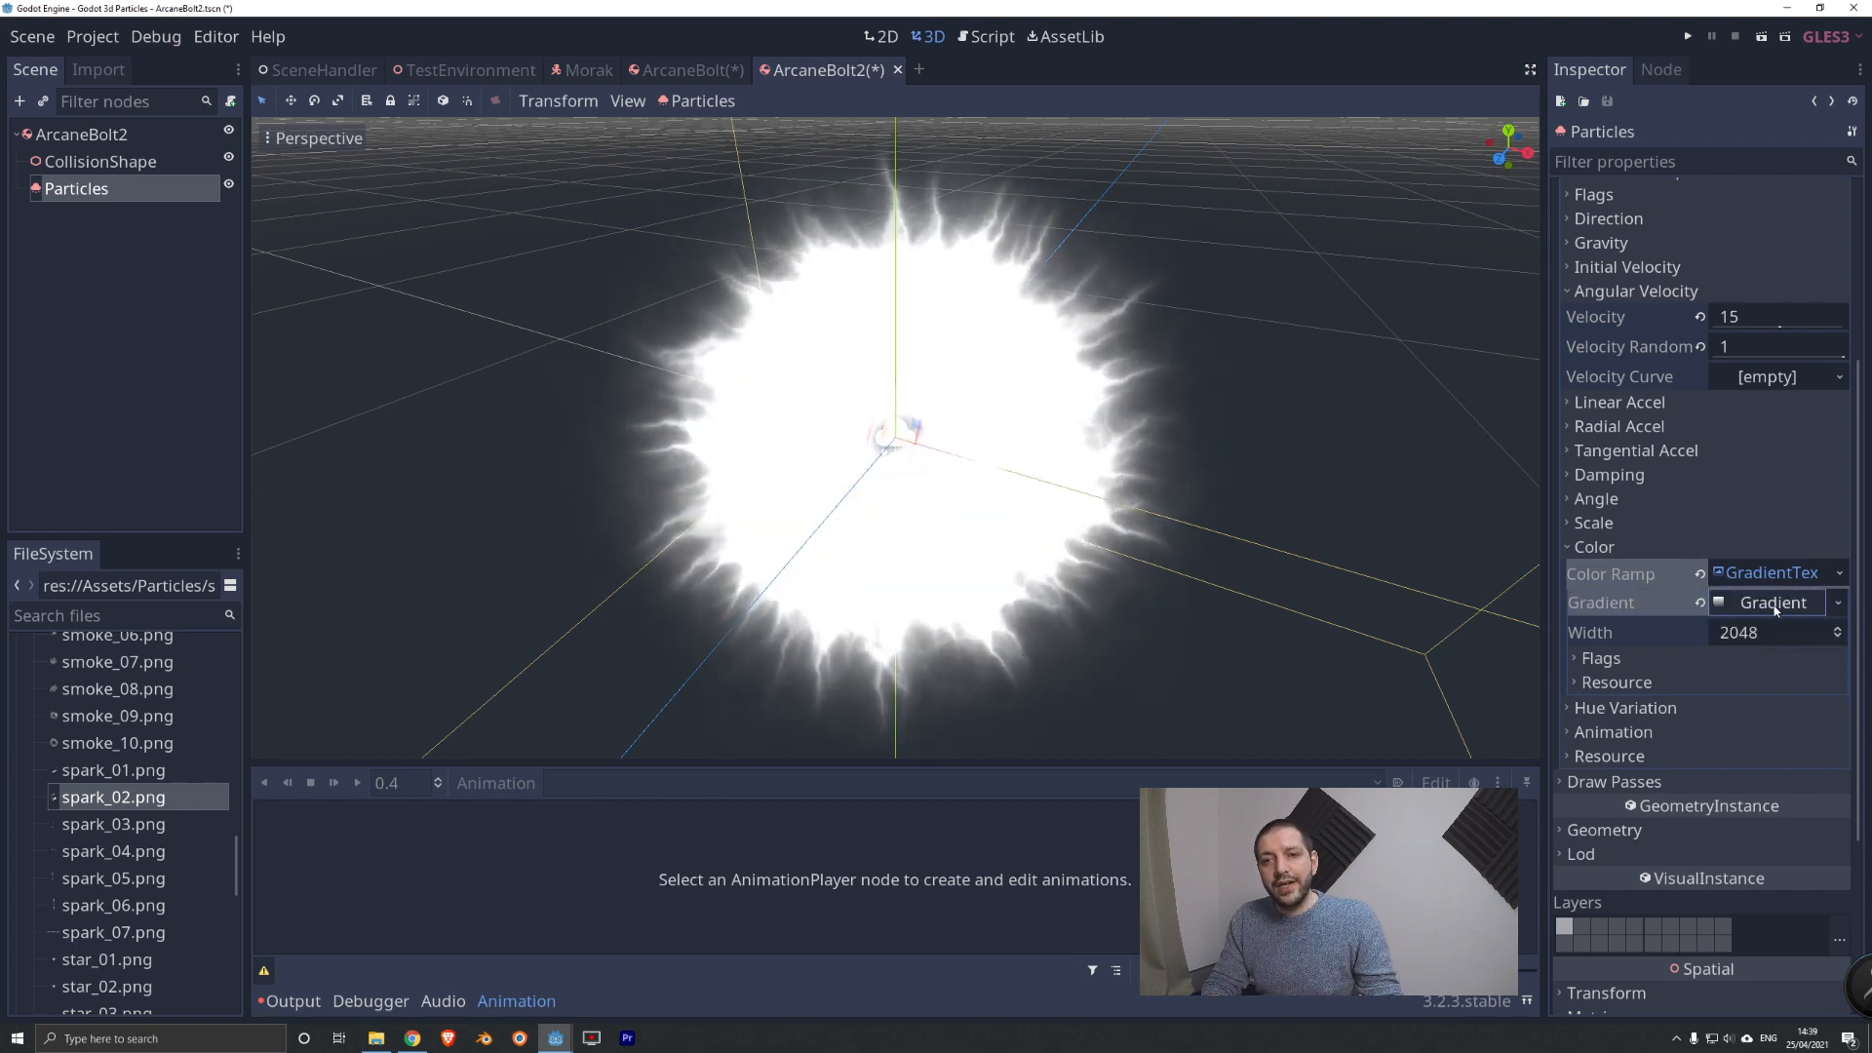
pyautogui.click(1775, 605)
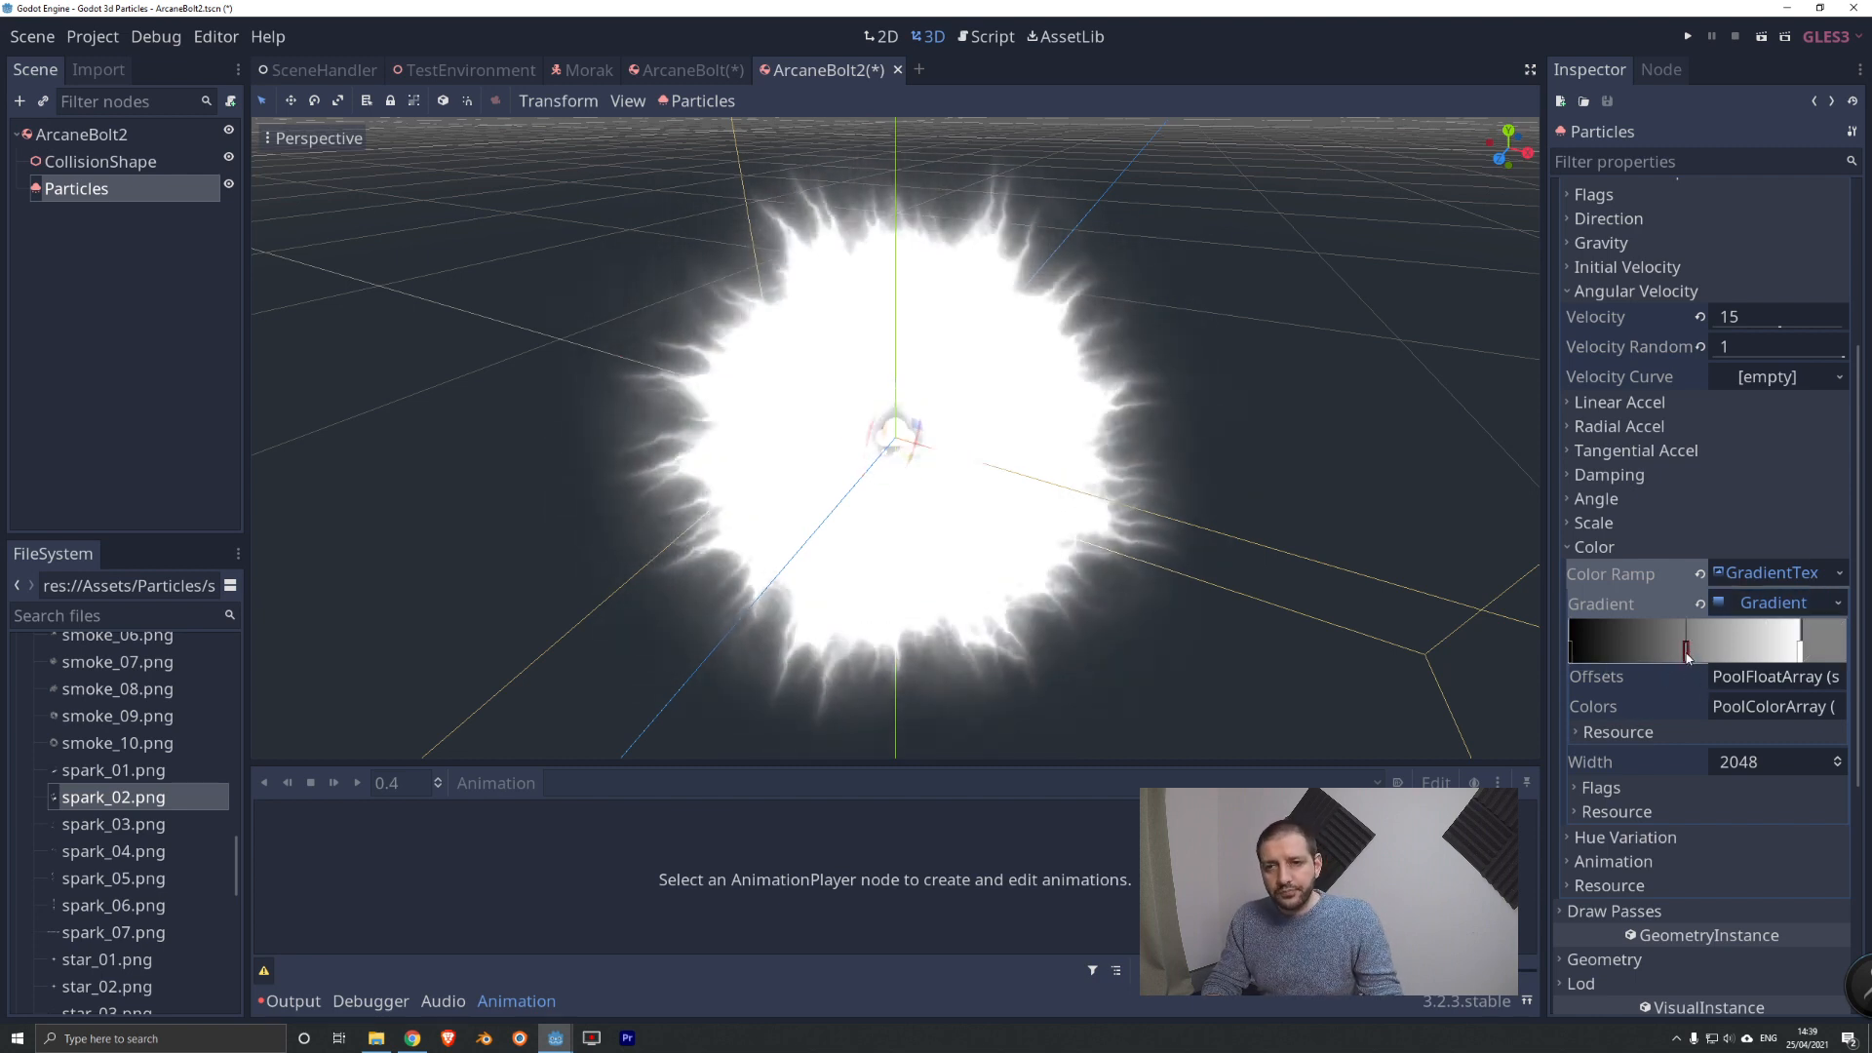
# Color the stop near the gradient's middle magenta (RGB 183, 0, 184) and give the last stop a similar magenta.
pyautogui.doubleClick(1688, 656)
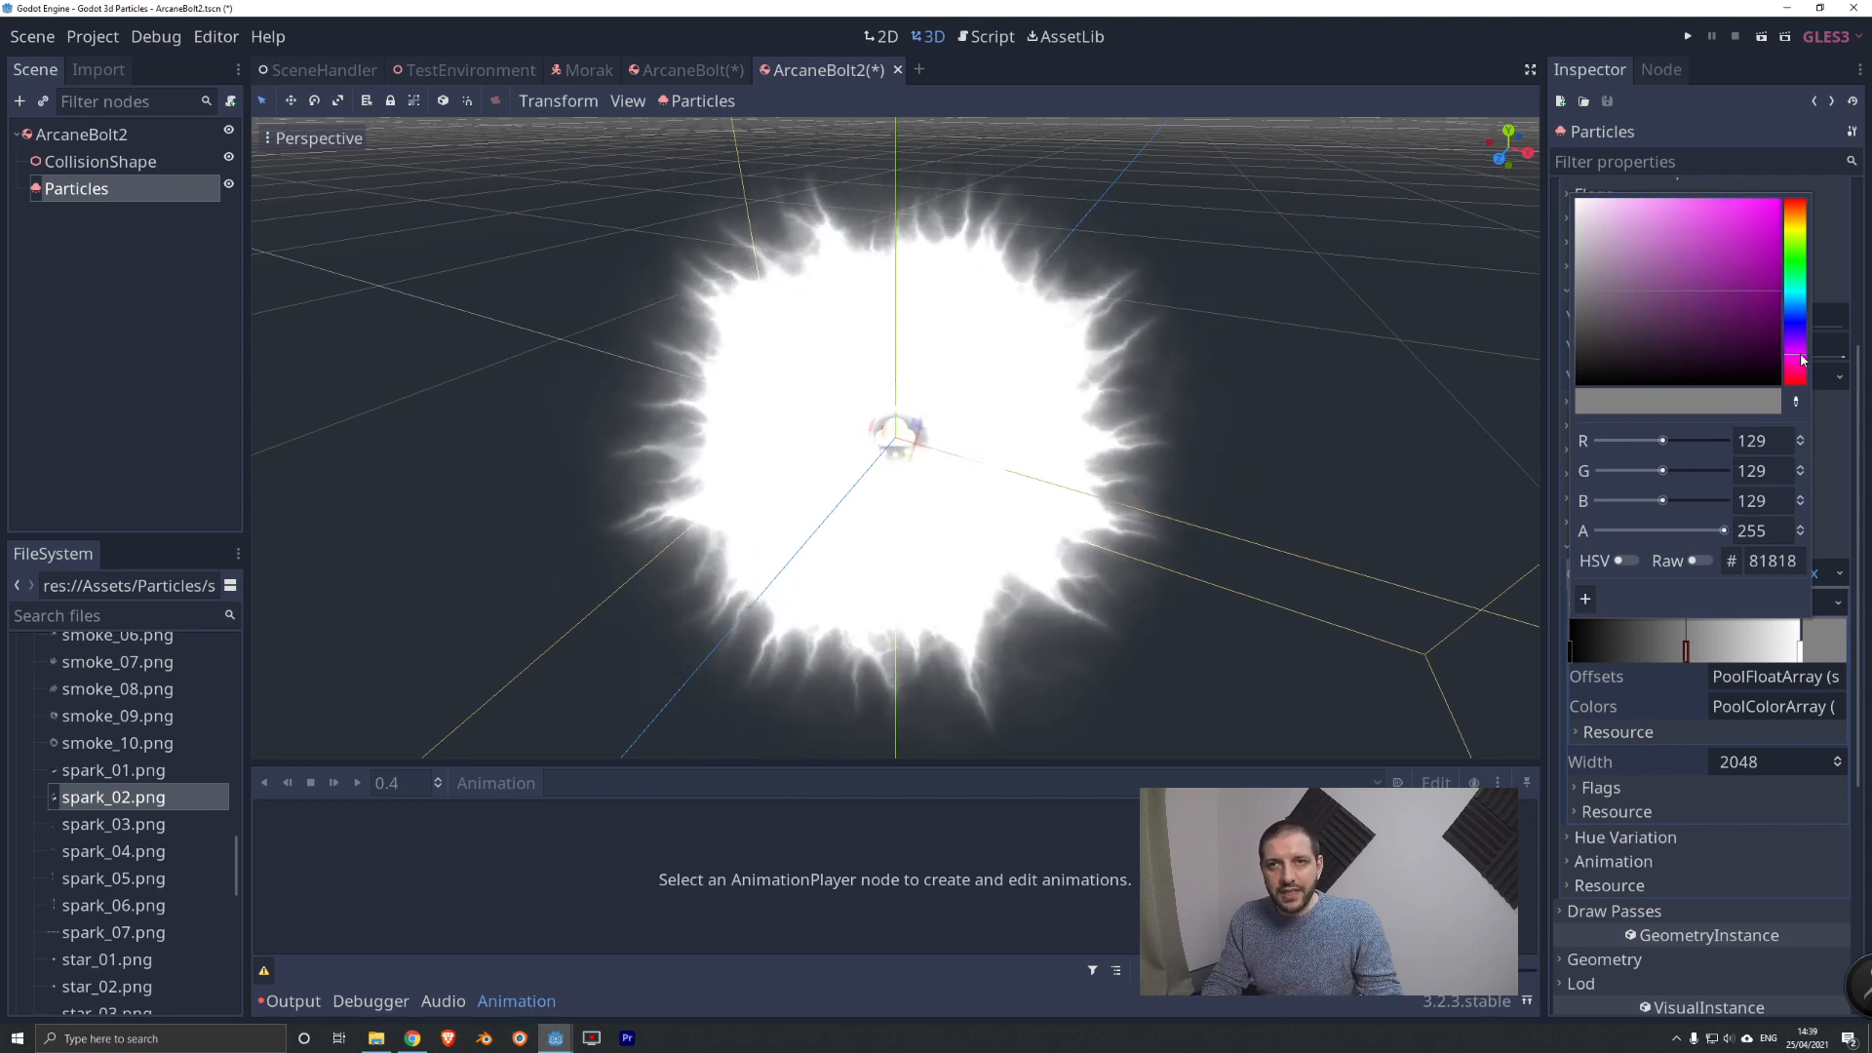
pyautogui.moveTo(1778, 266); pyautogui.dragTo(1788, 260)
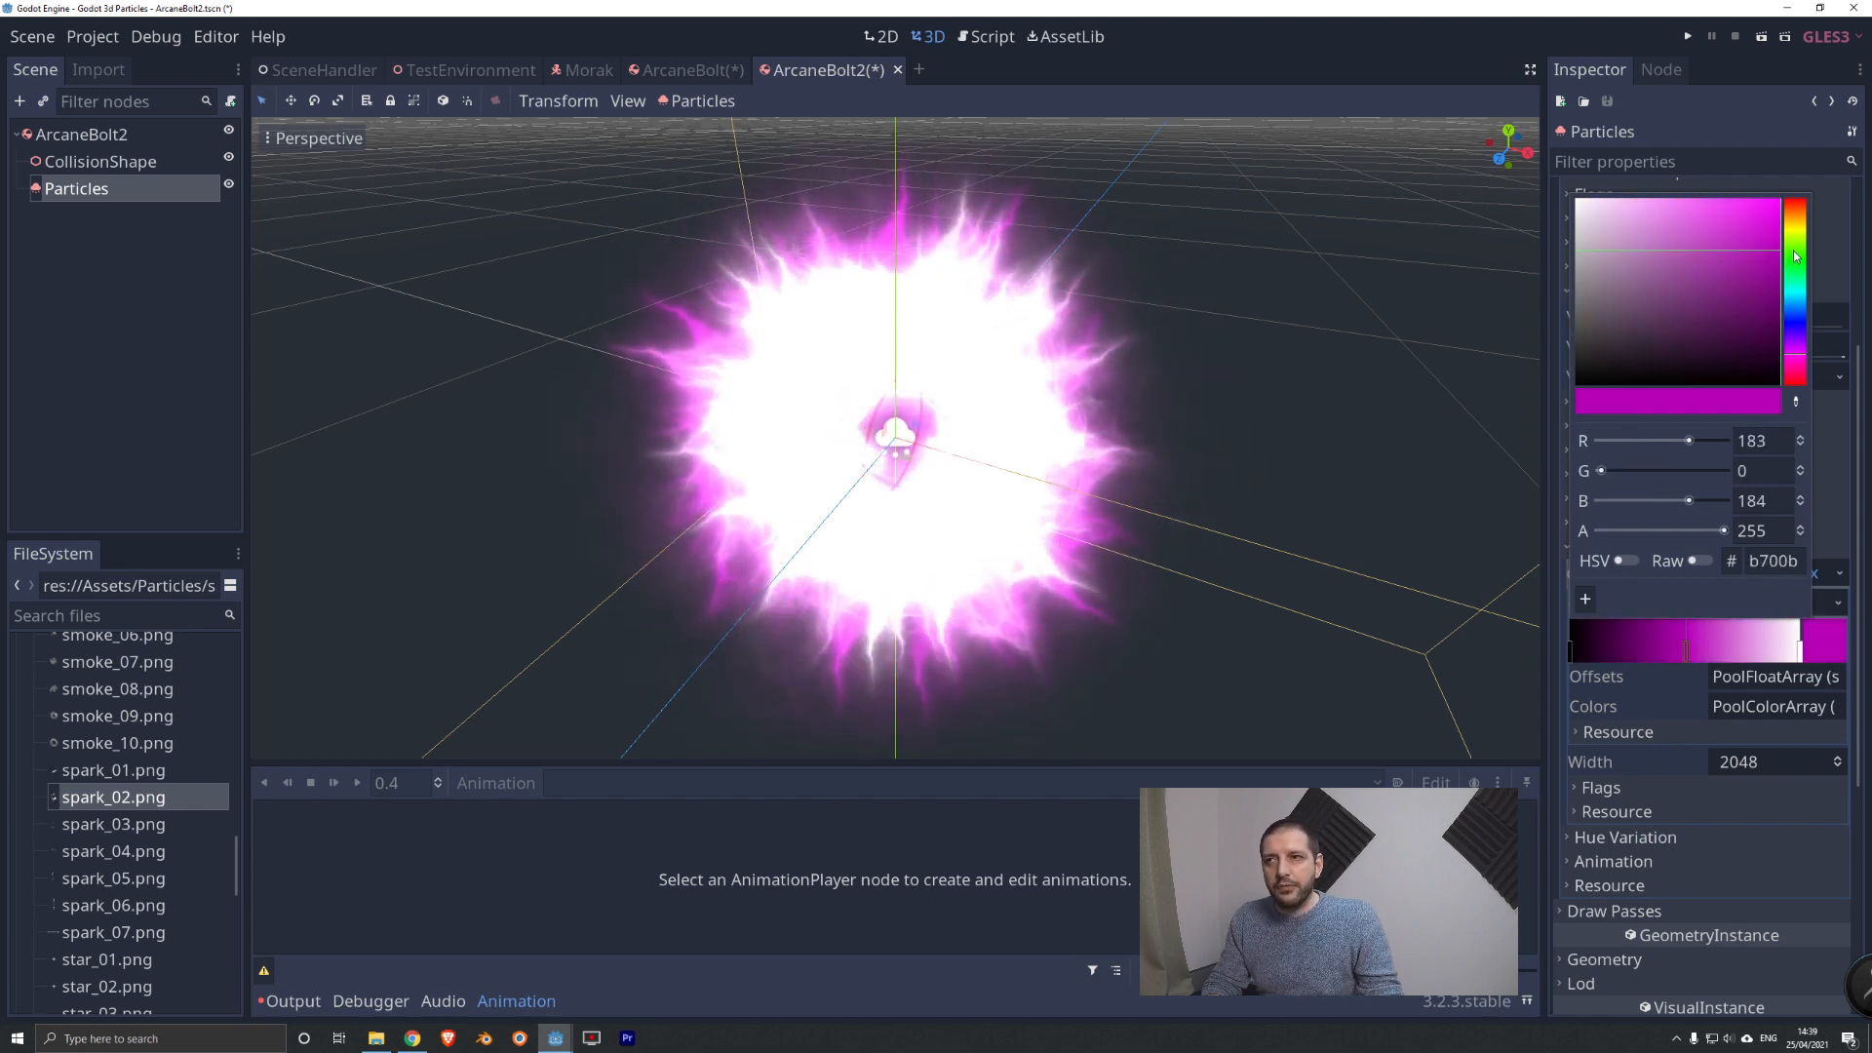
pyautogui.doubleClick(1801, 655)
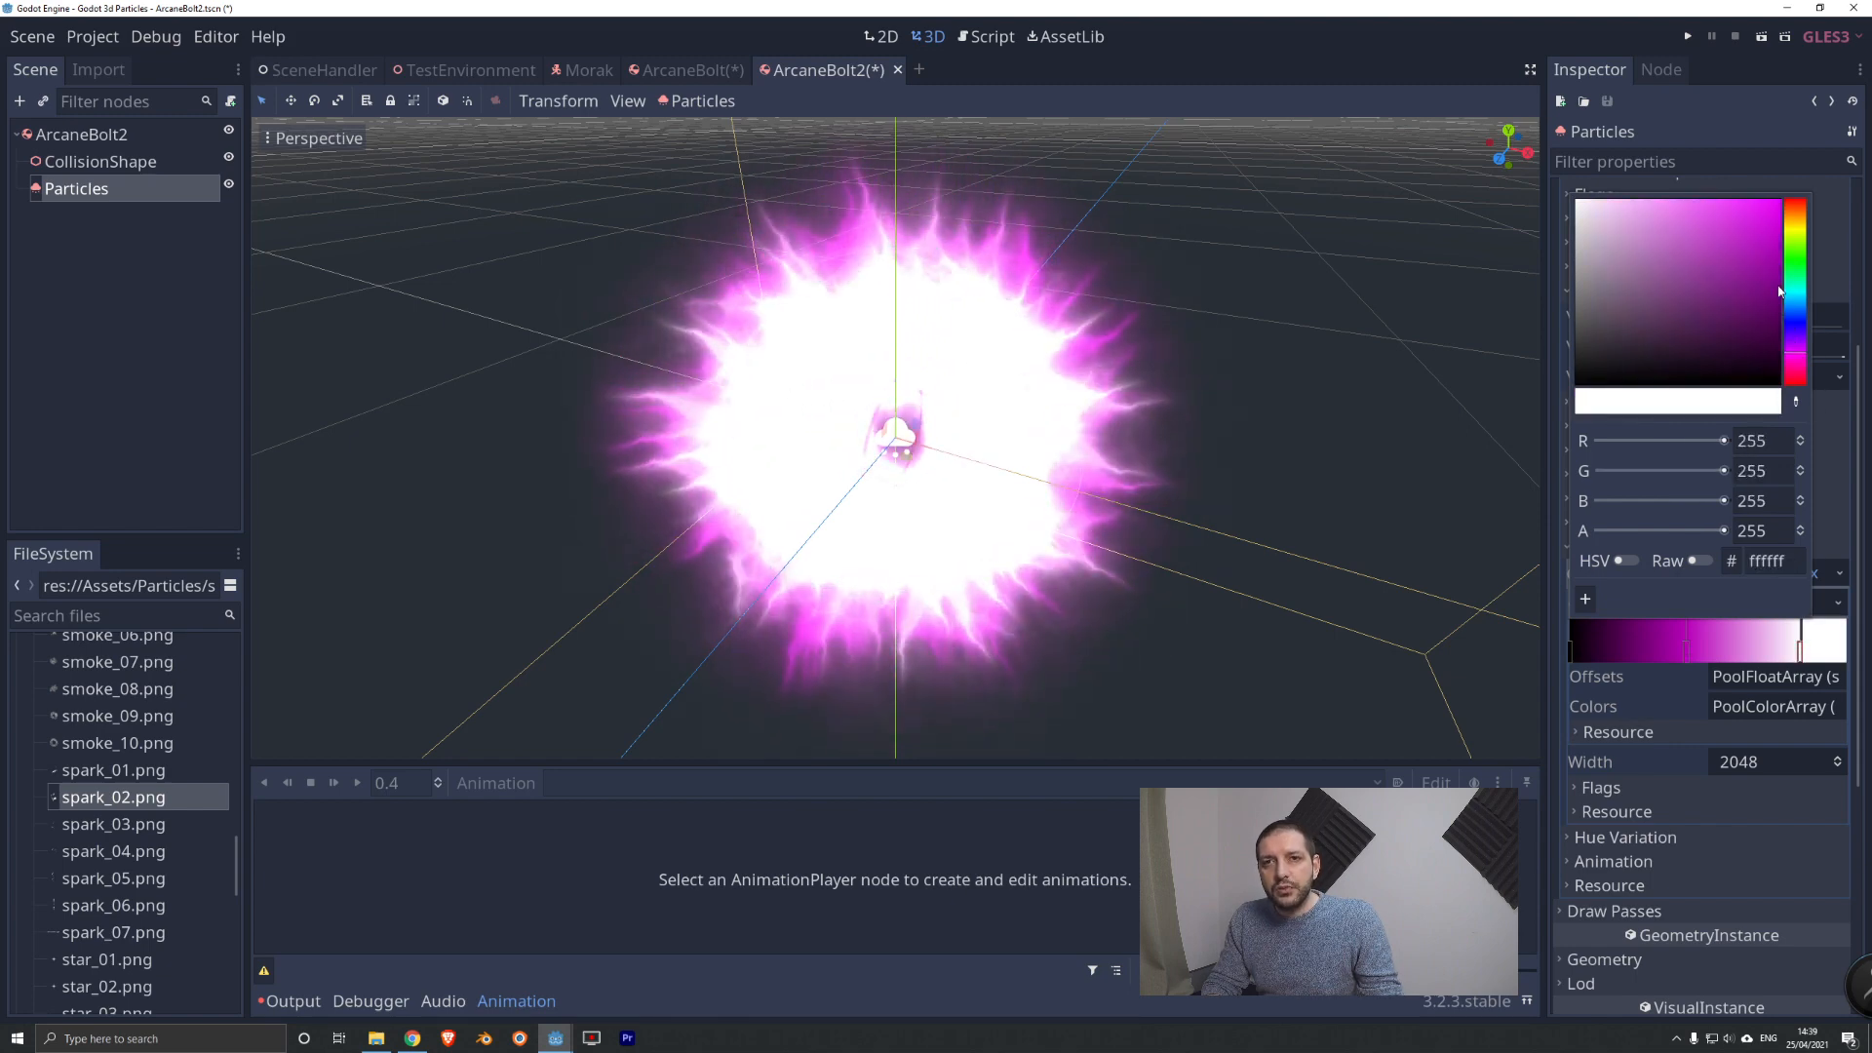
pyautogui.moveTo(1779, 291); pyautogui.dragTo(1786, 260)
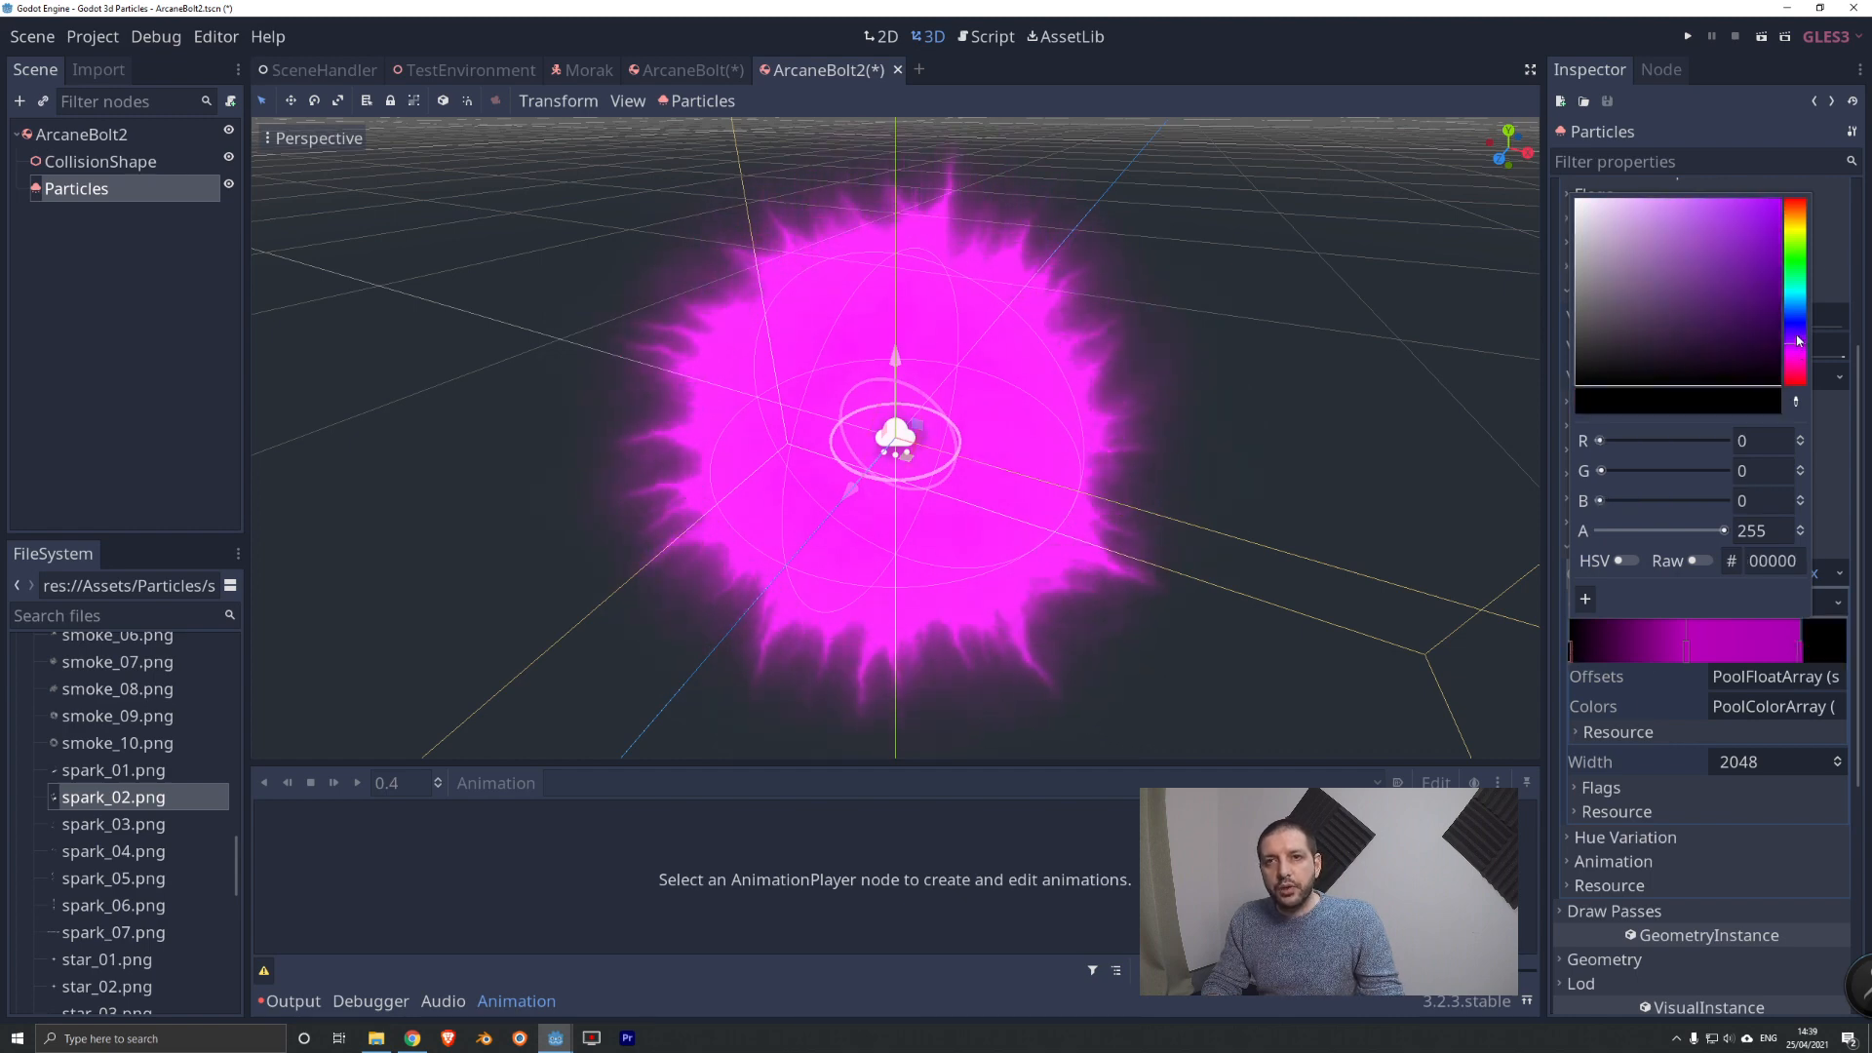
# Color the gradient's first stop dark purple (RGB 80, 0, 126), shift it slightly inward, and set the middle stop to RGB 175, 19, 176.
pyautogui.click(1780, 293)
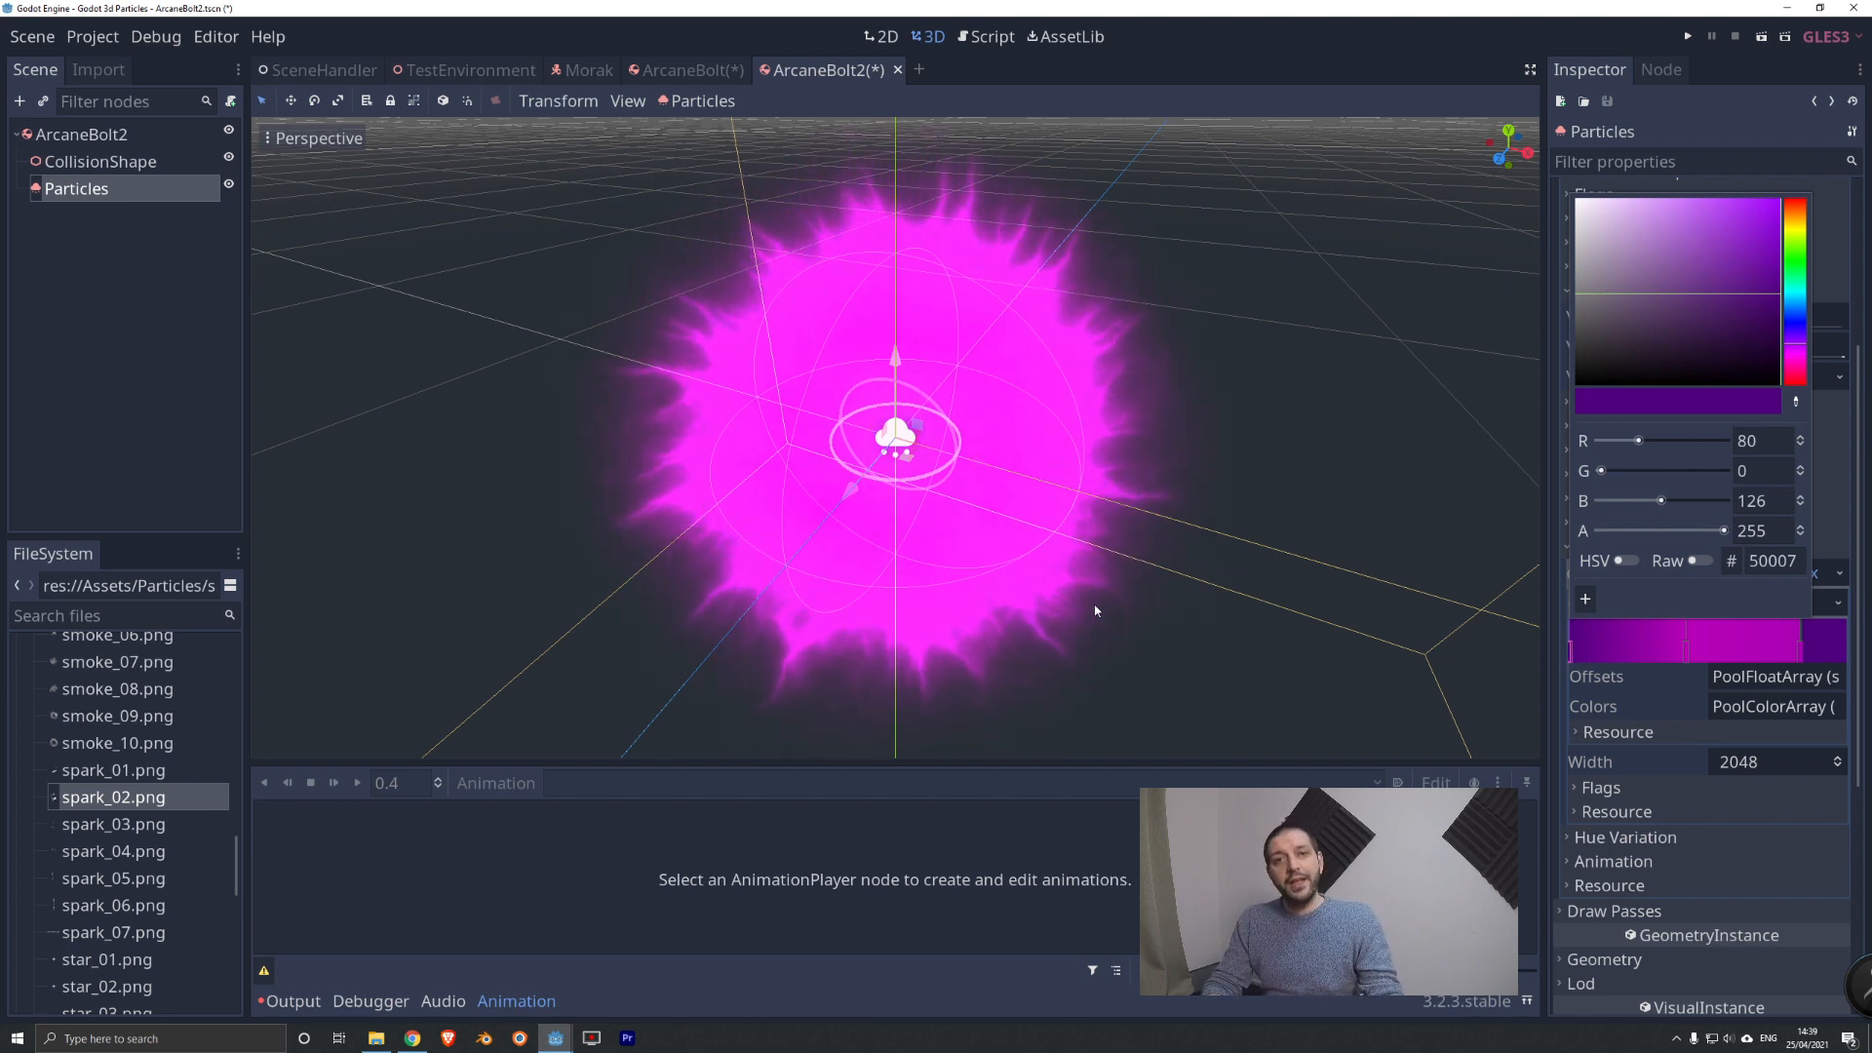
pyautogui.click(1573, 663)
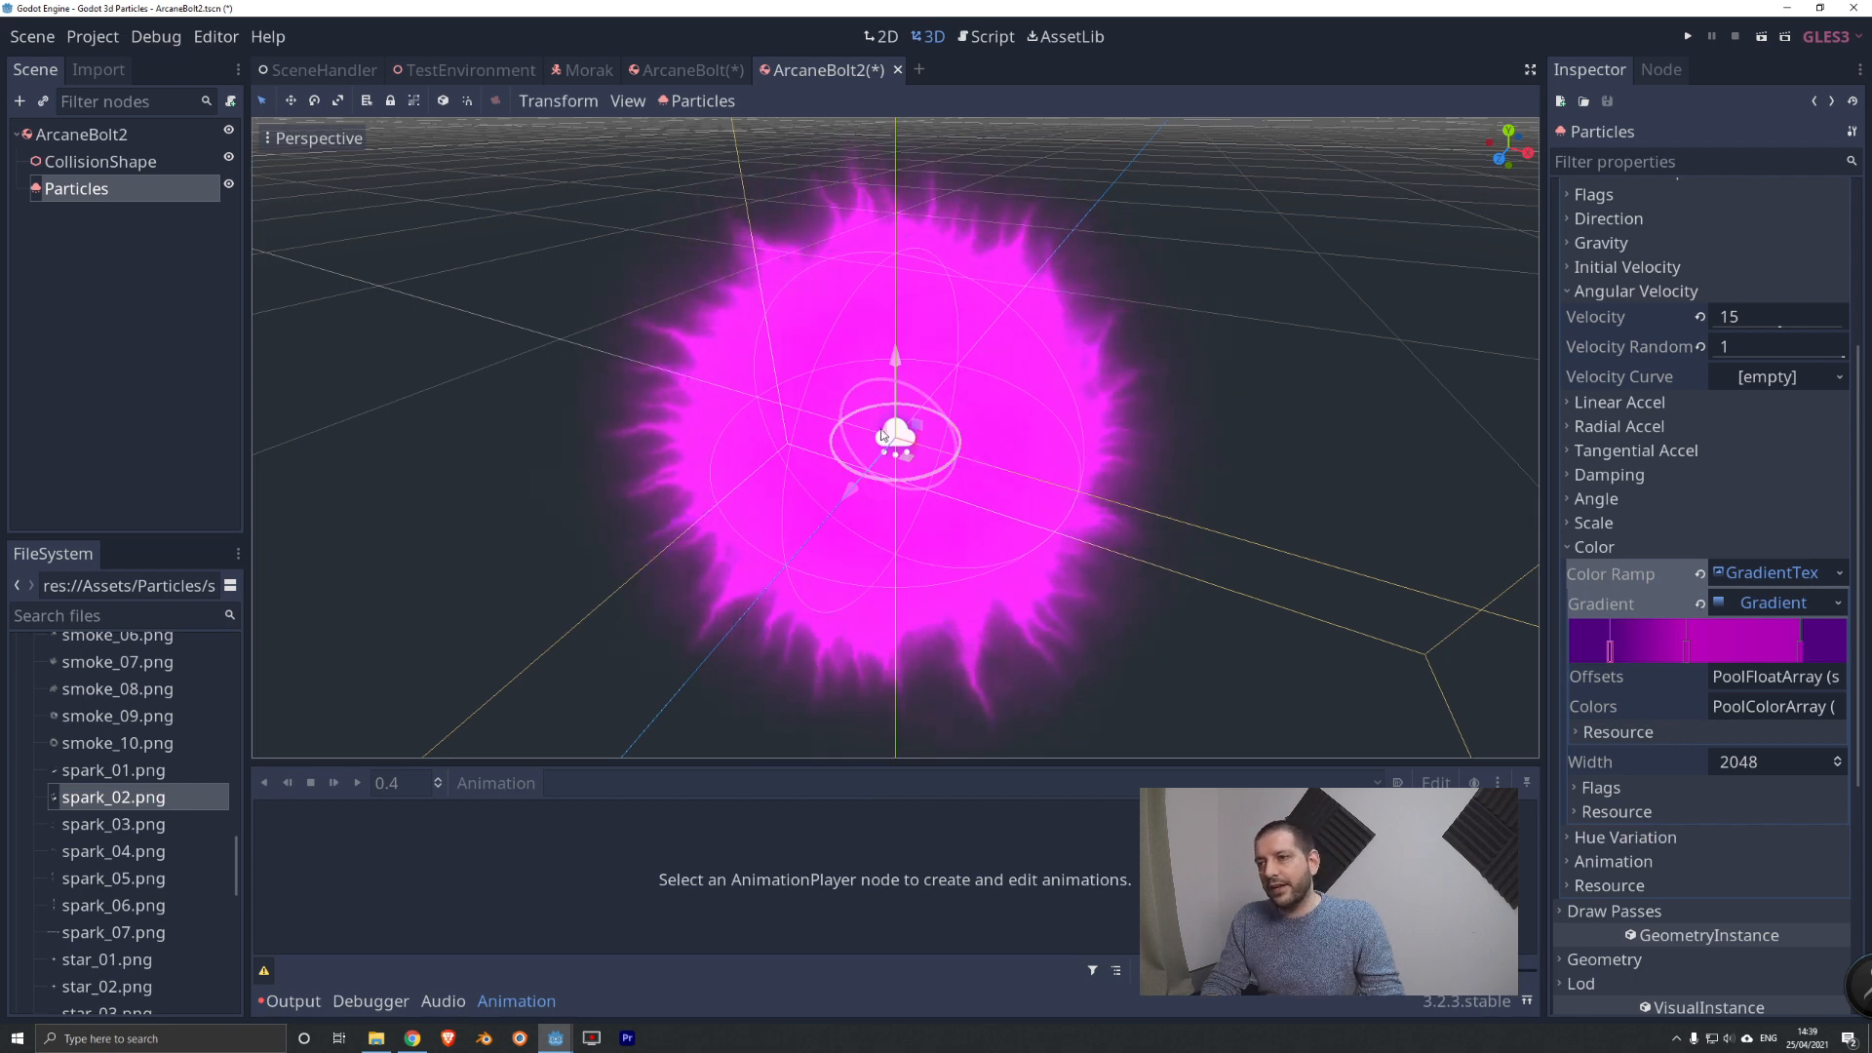
pyautogui.doubleClick(1688, 651)
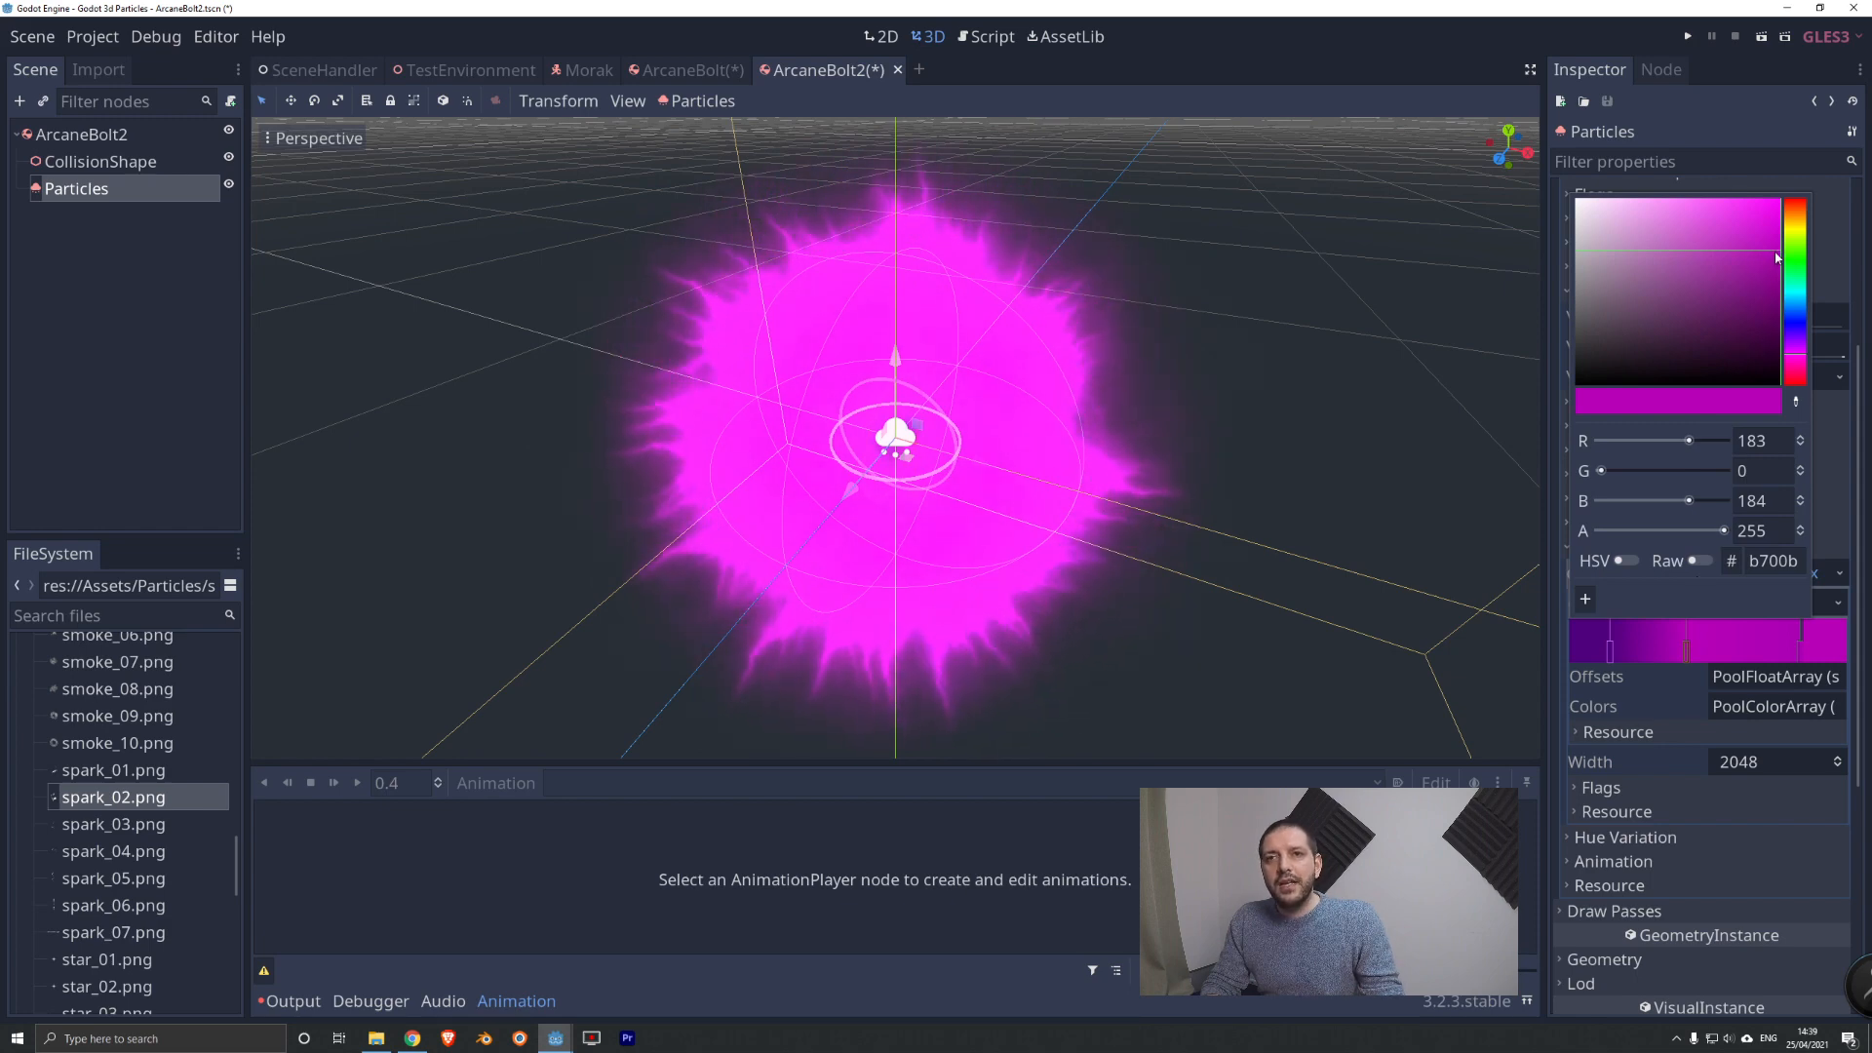
pyautogui.moveTo(1776, 253); pyautogui.dragTo(1762, 261)
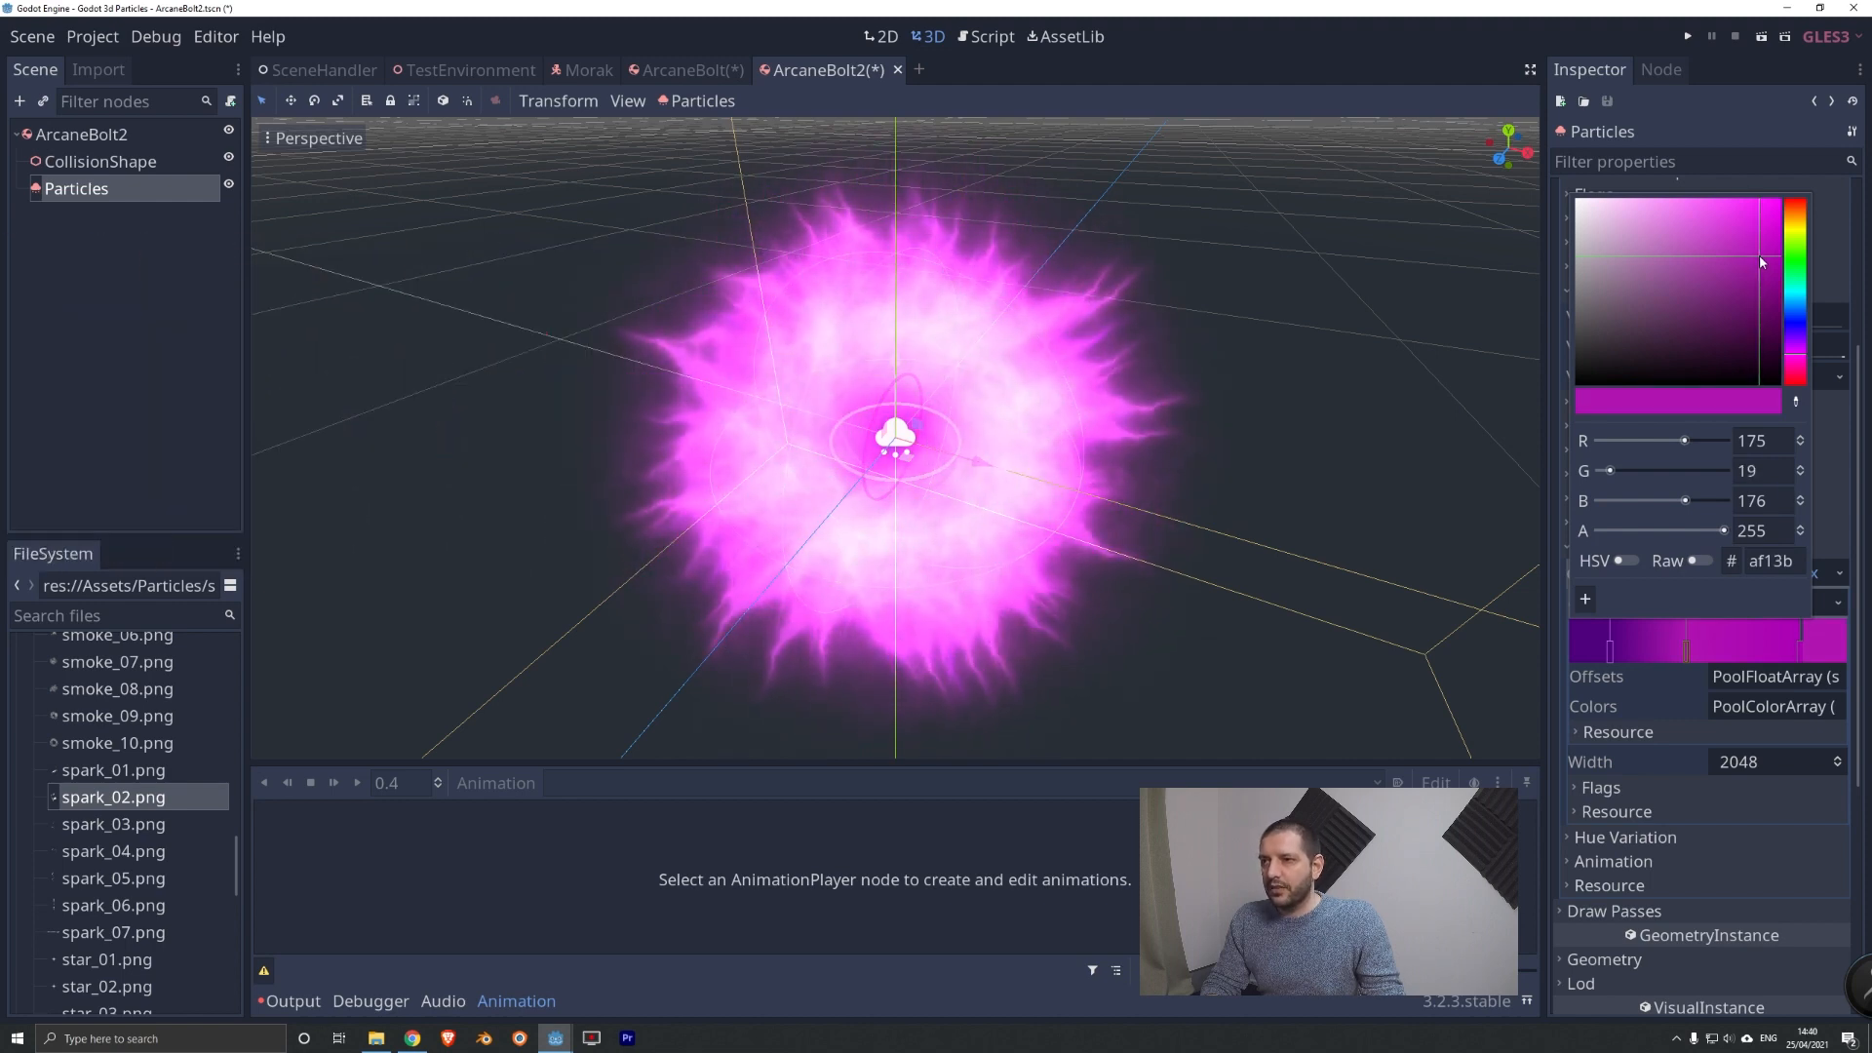
# Inspect the colored particle cluster from farther away and compare it with the effect in the ArcaneBolt scene.
pyautogui.click(1275, 388)
pyautogui.scroll(-3, 1128, 371)
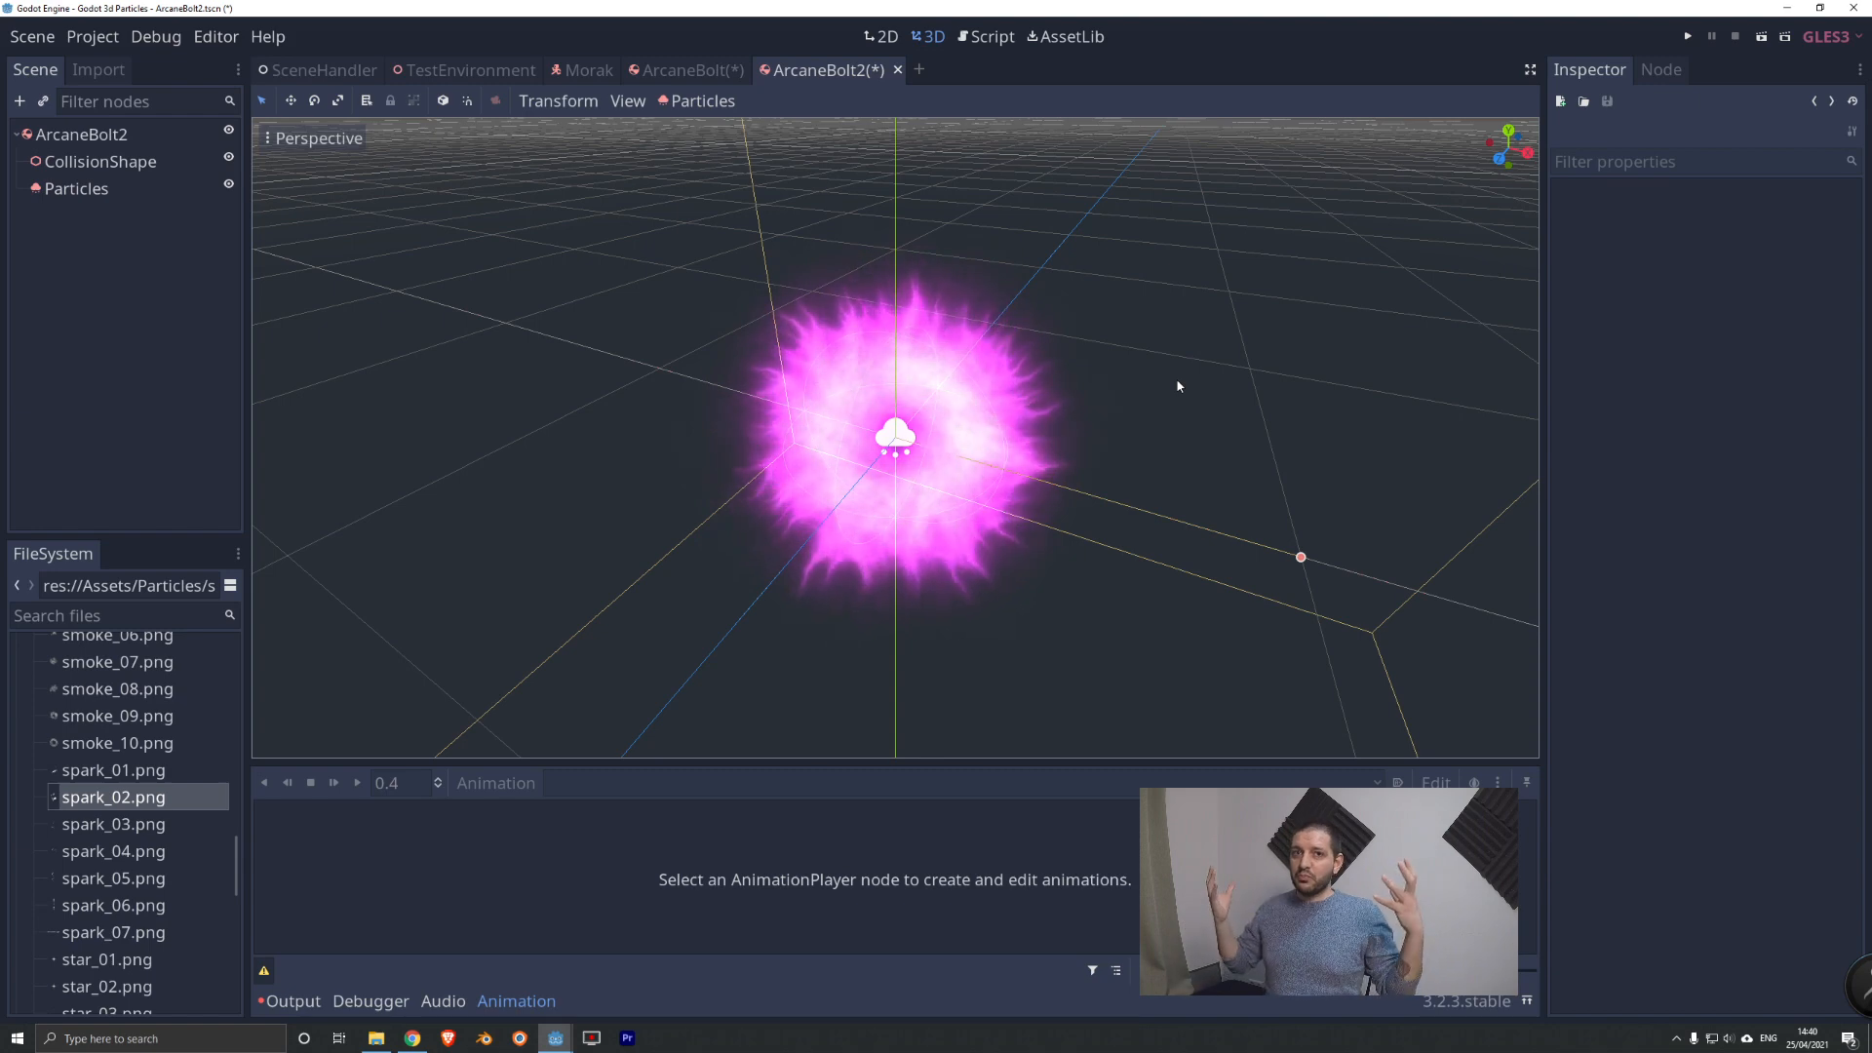
pyautogui.click(698, 70)
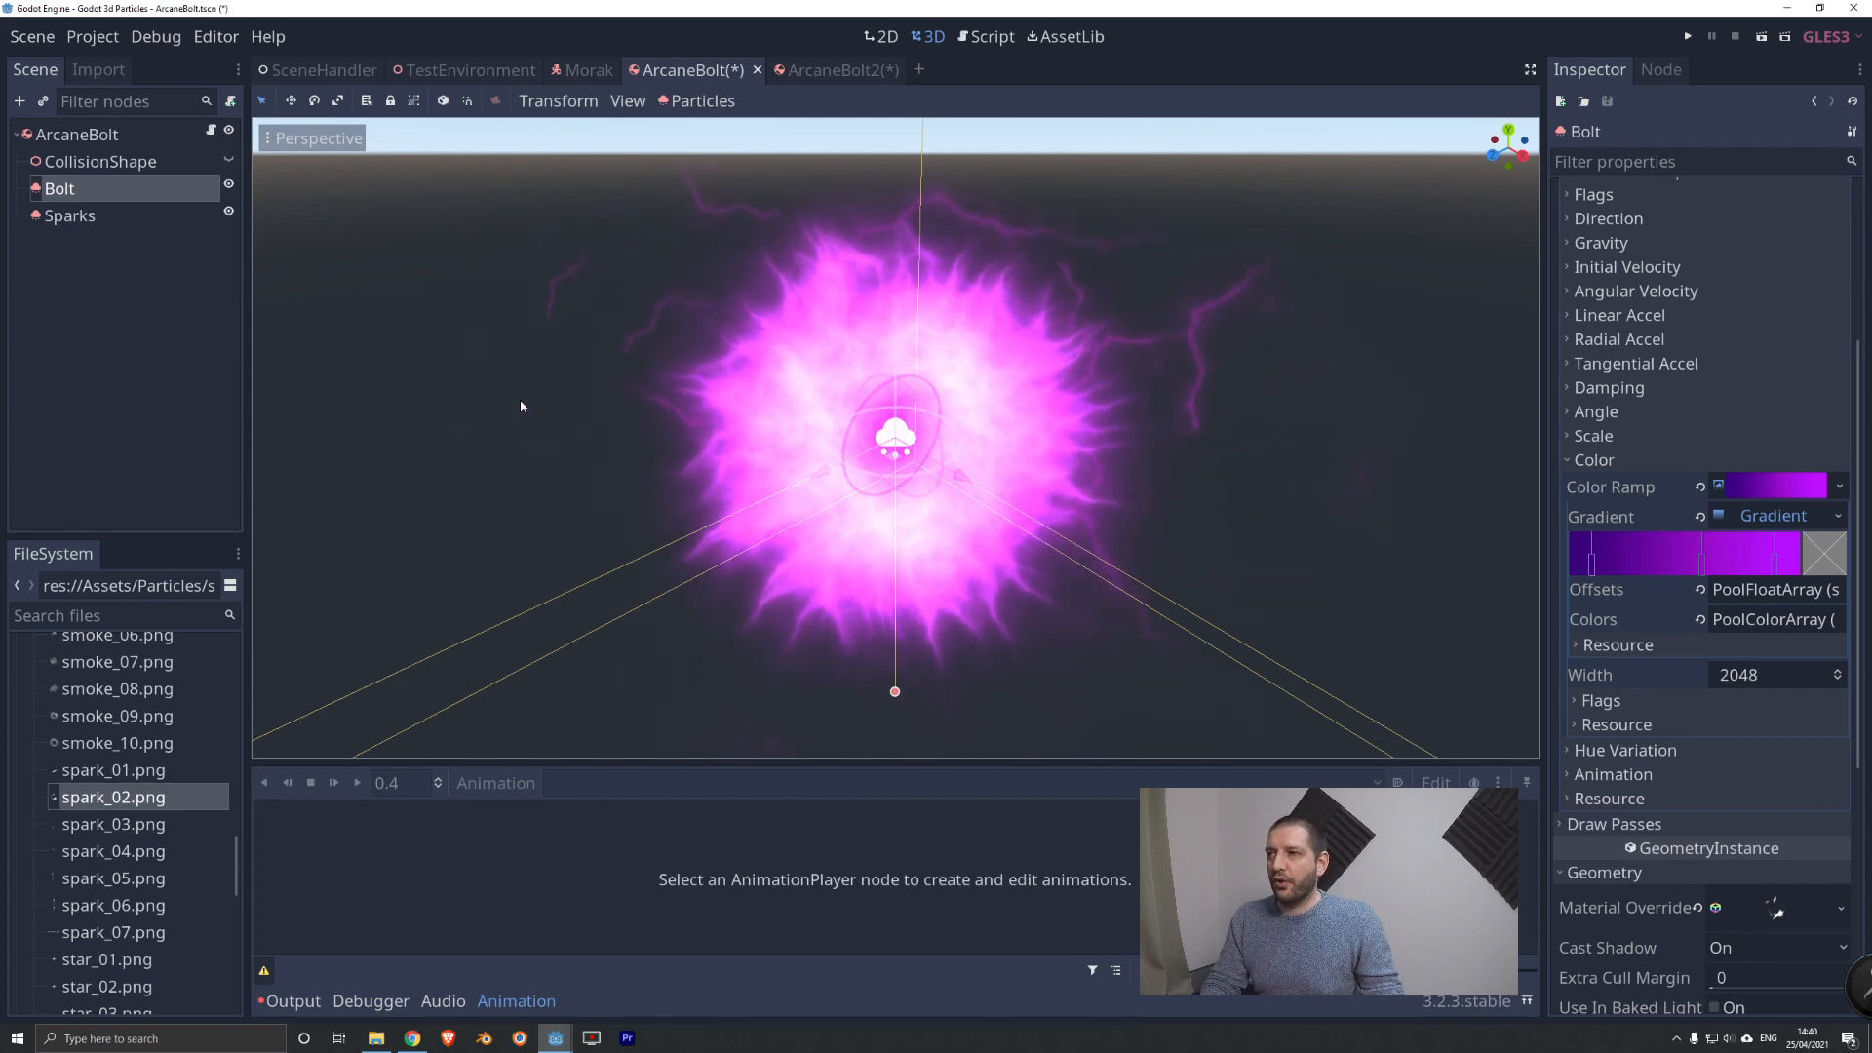
pyautogui.scroll(-4, 1141, 390)
pyautogui.scroll(4, 997, 472)
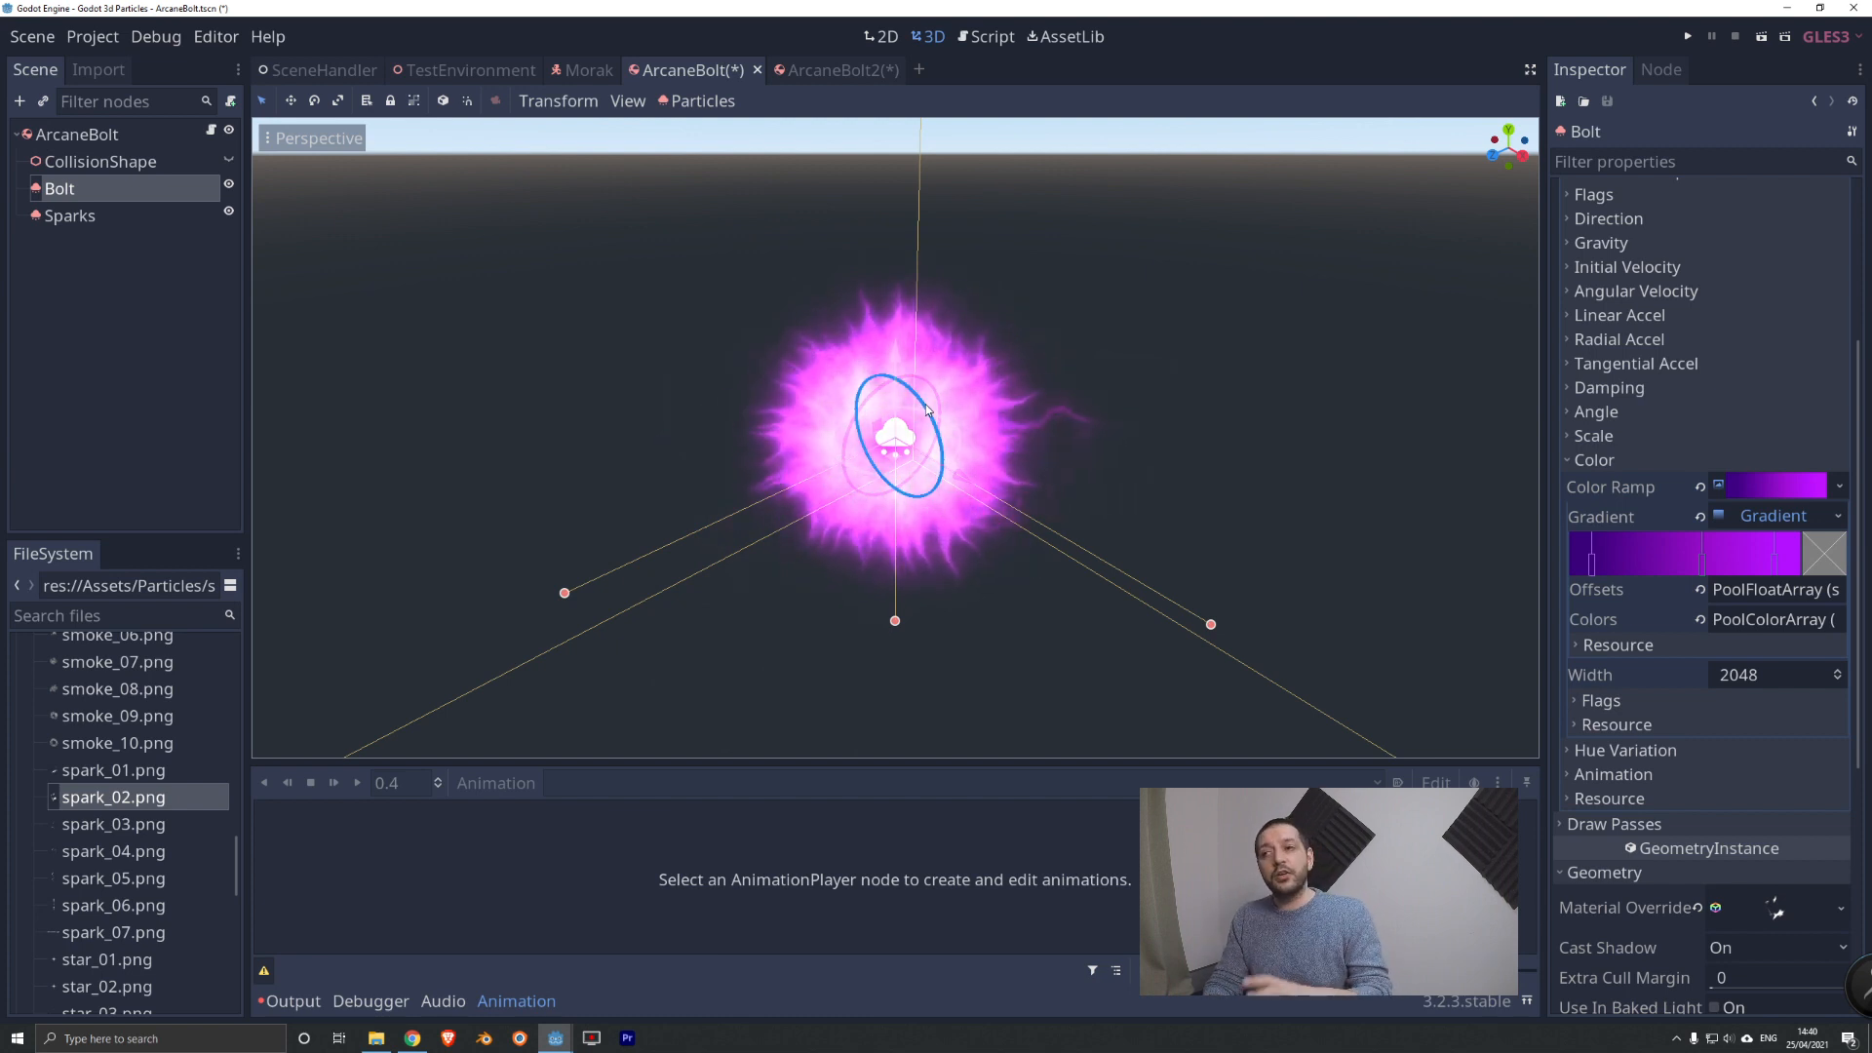
# Return to the ArcaneBolt2 scene and rename its Particles node to Bolt.
pyautogui.click(828, 69)
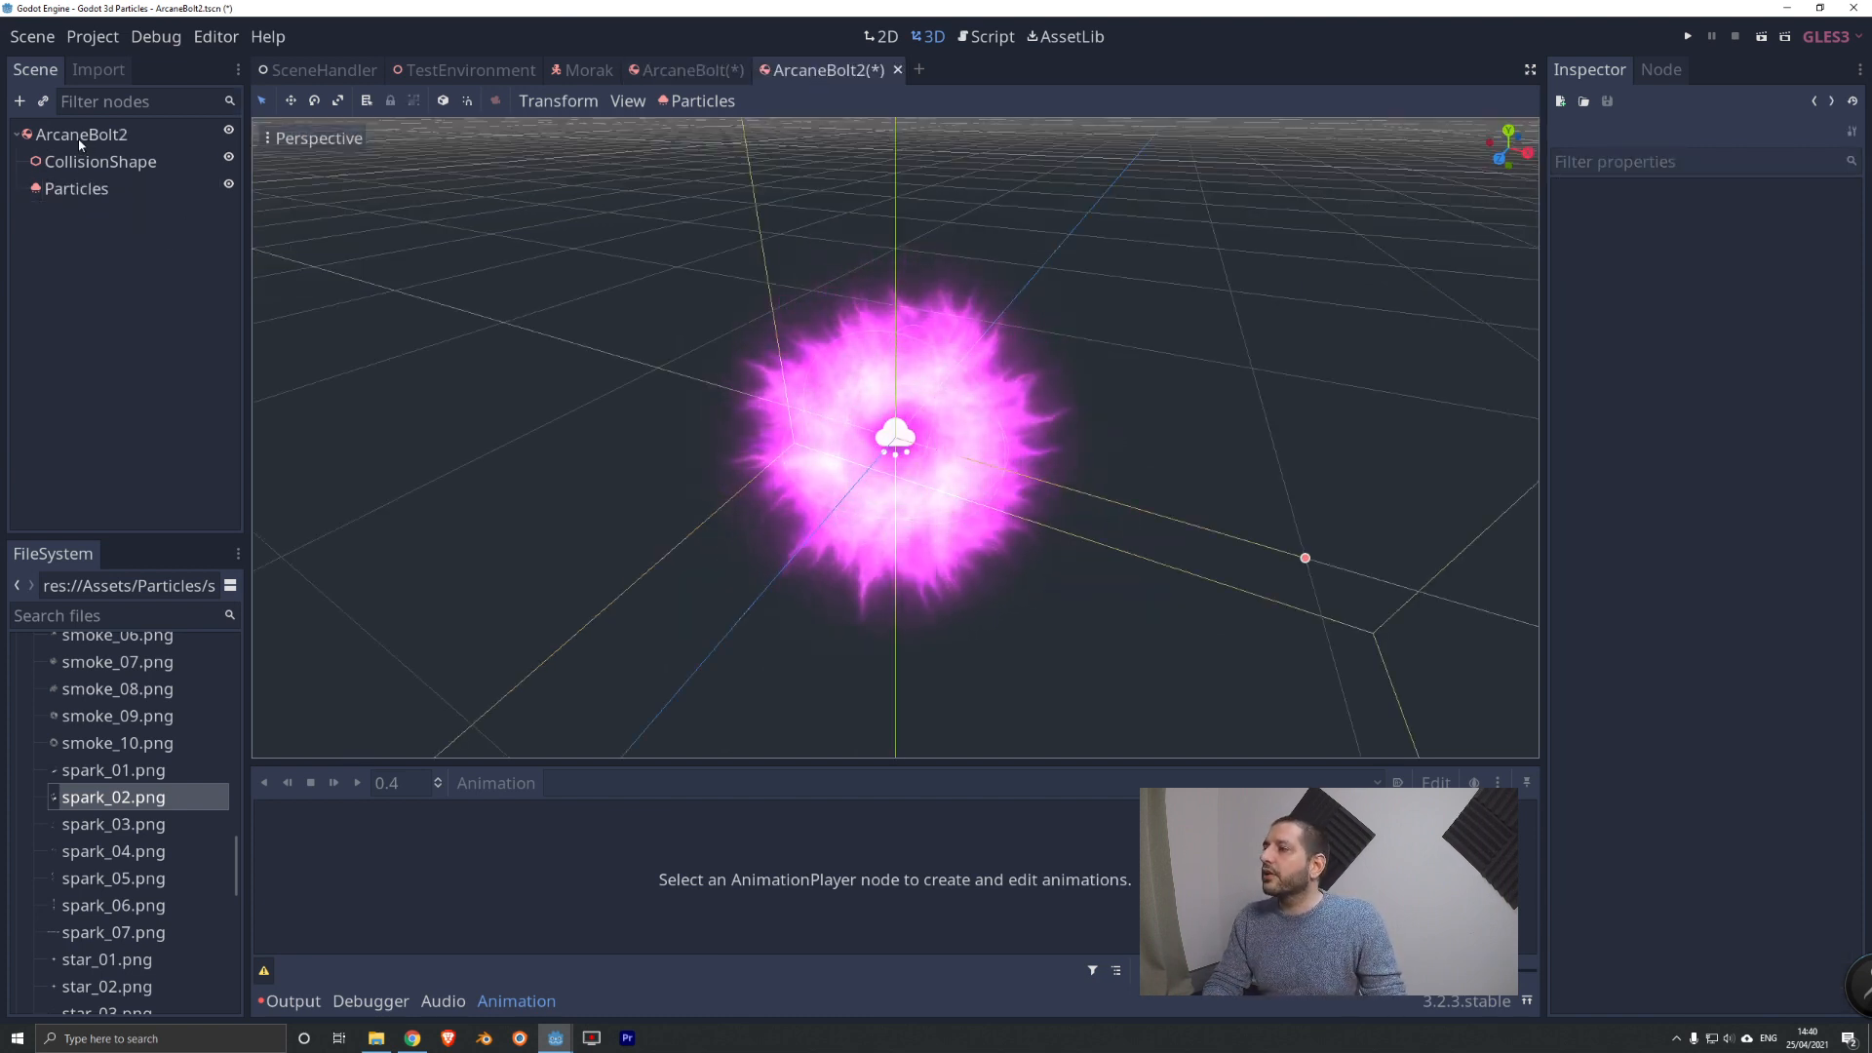
pyautogui.rightClick(81, 200)
pyautogui.click(138, 417)
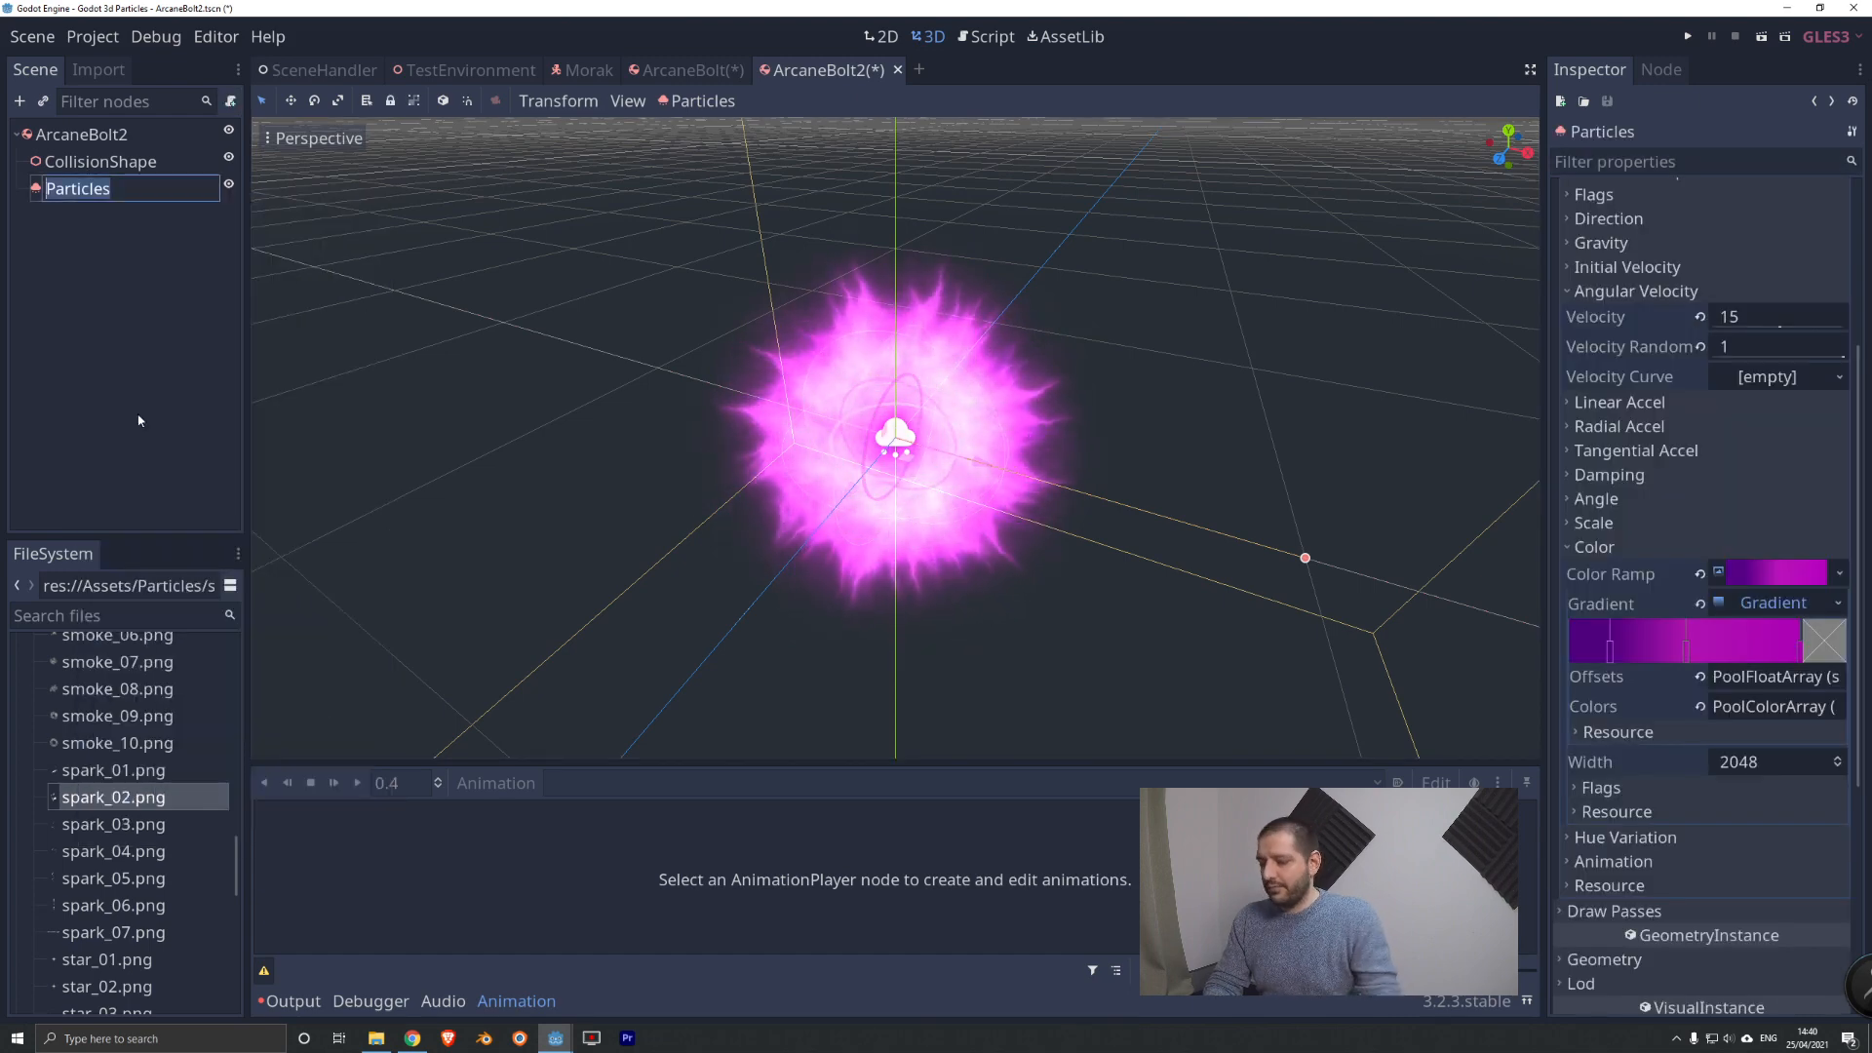
pyautogui.write('Bolt')
pyautogui.press('Return')
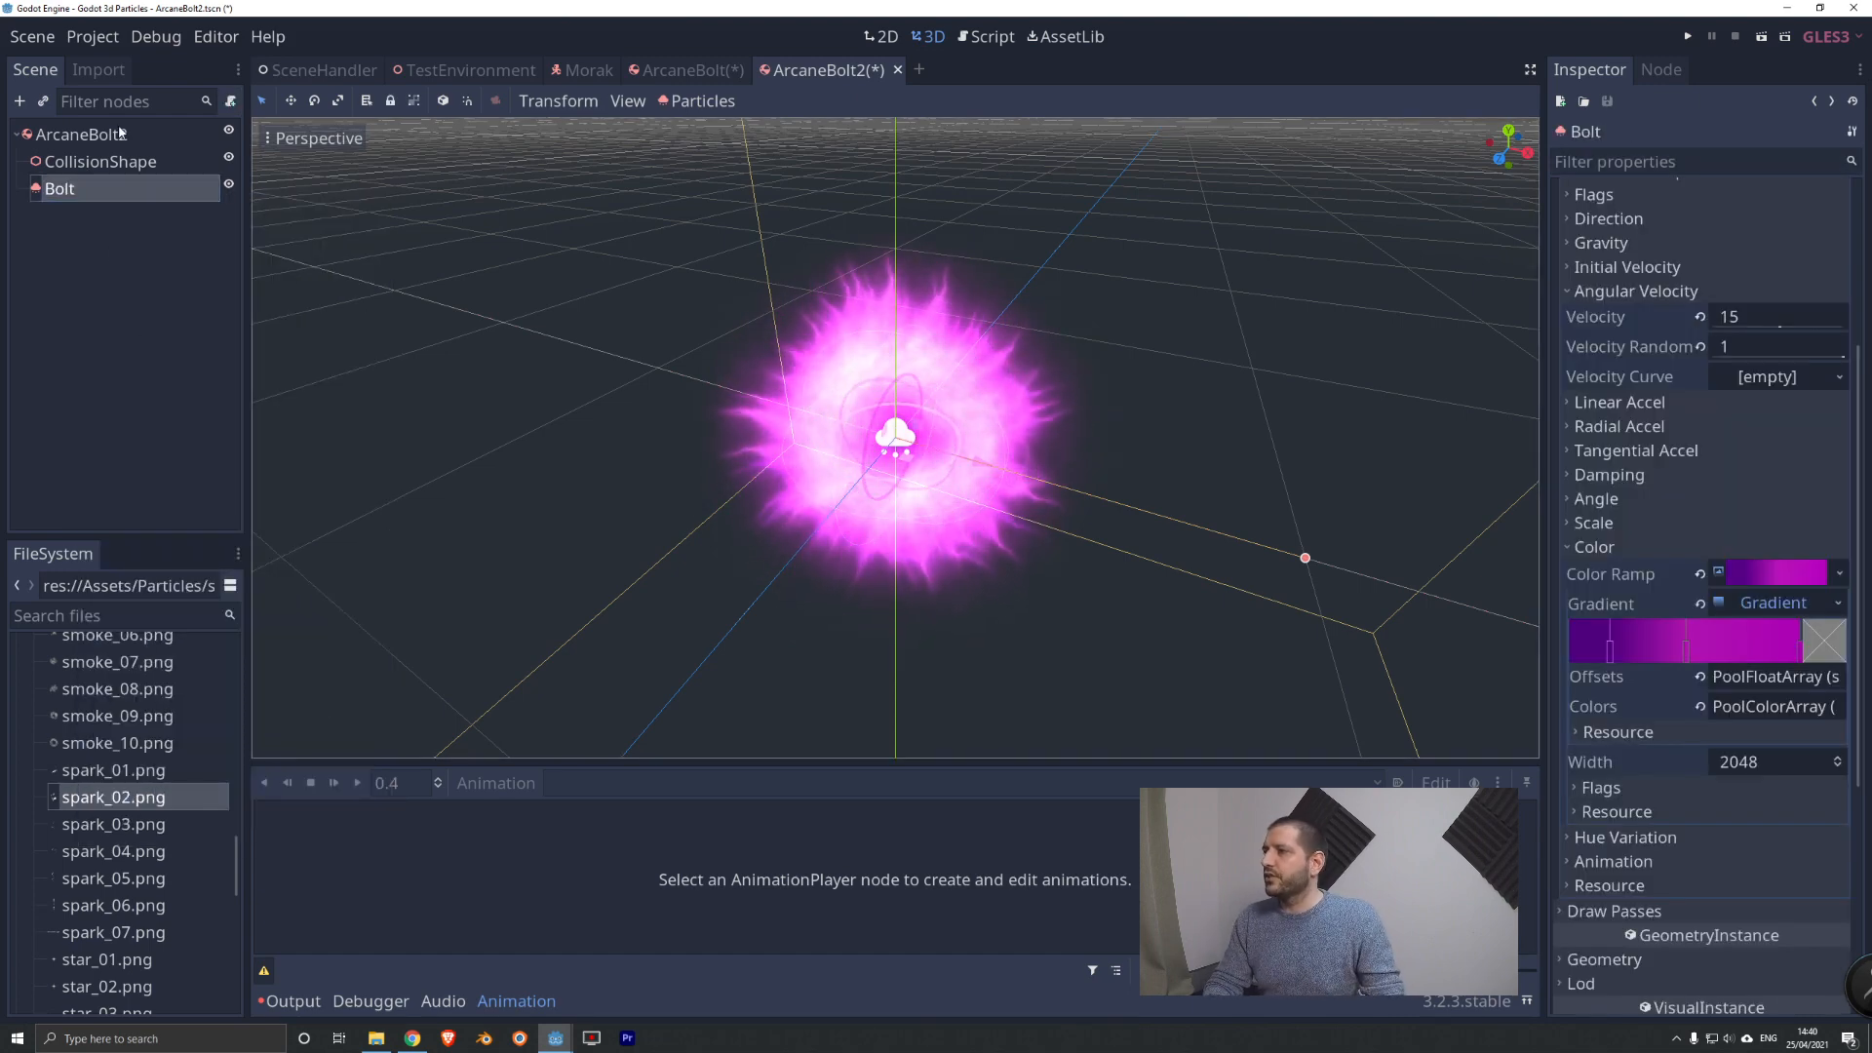
# Add a second 3D Particles node under the ArcaneBolt2 root and name it Sparks.
pyautogui.rightClick(76, 136)
pyautogui.write('partic')
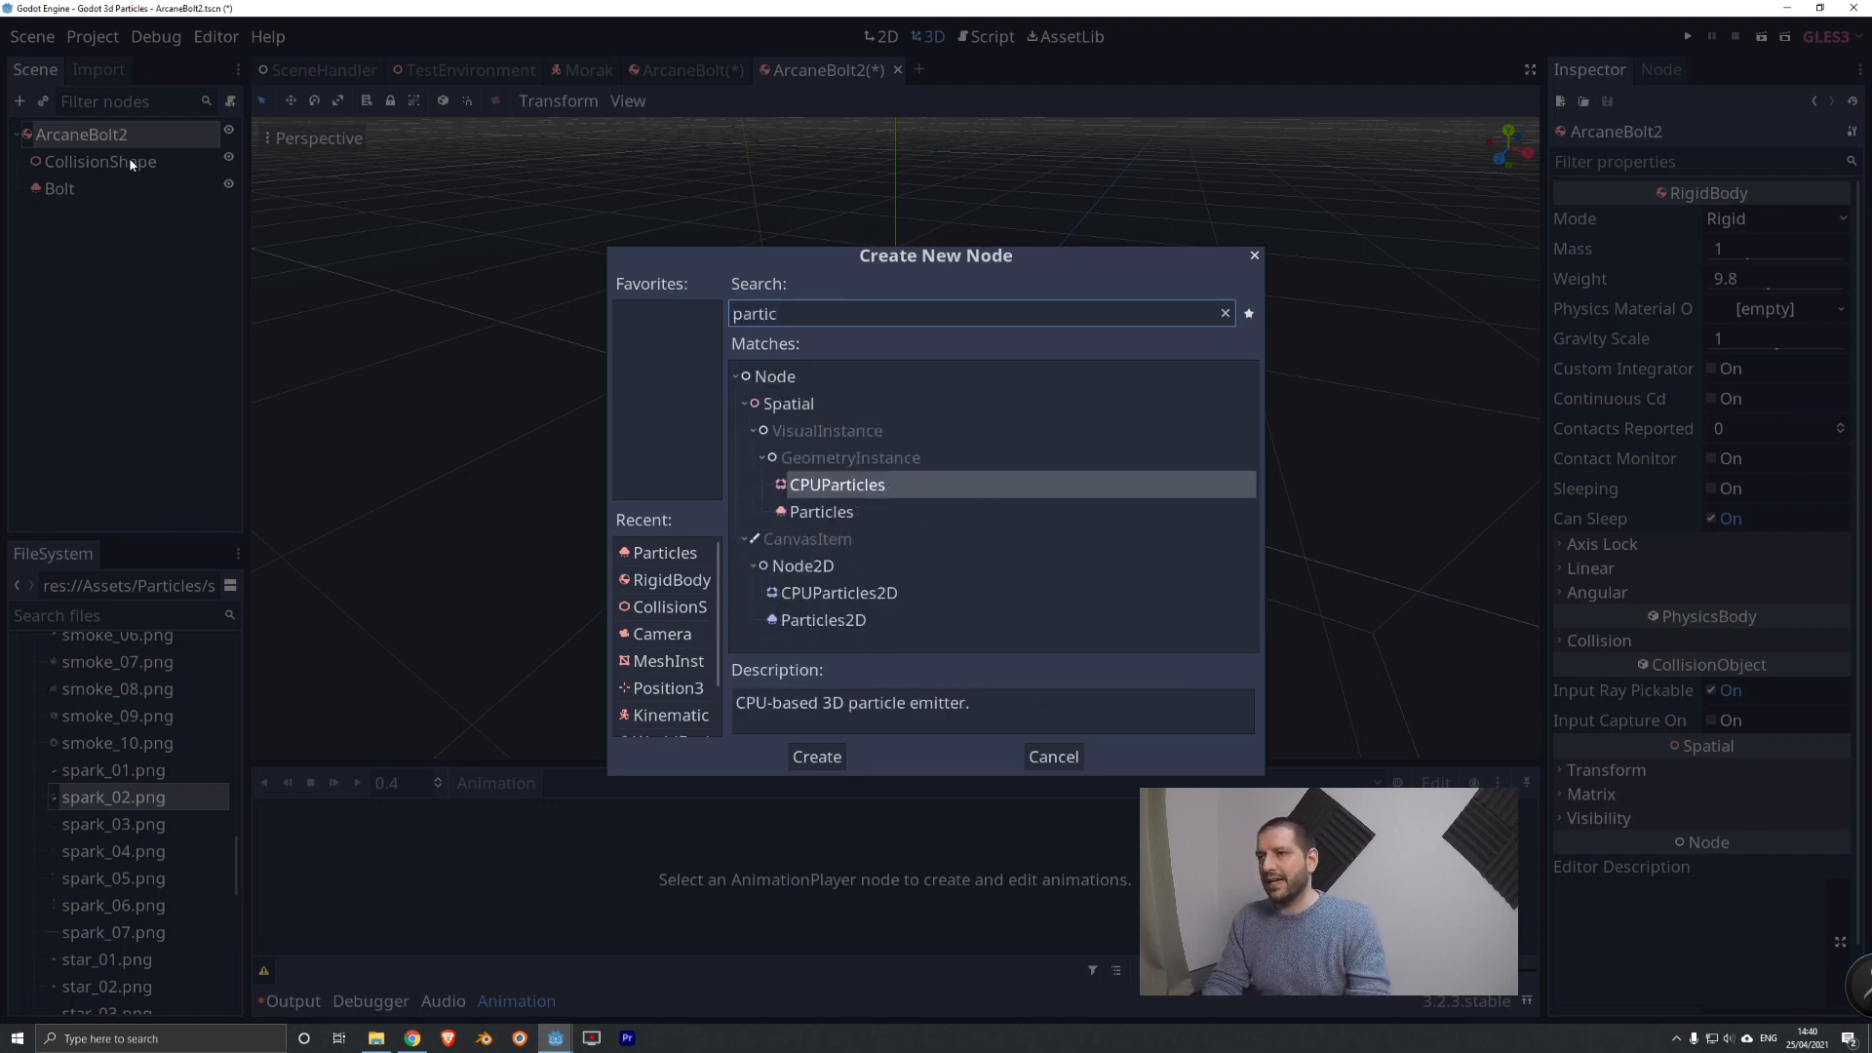
pyautogui.press('Down')
pyautogui.press('Return')
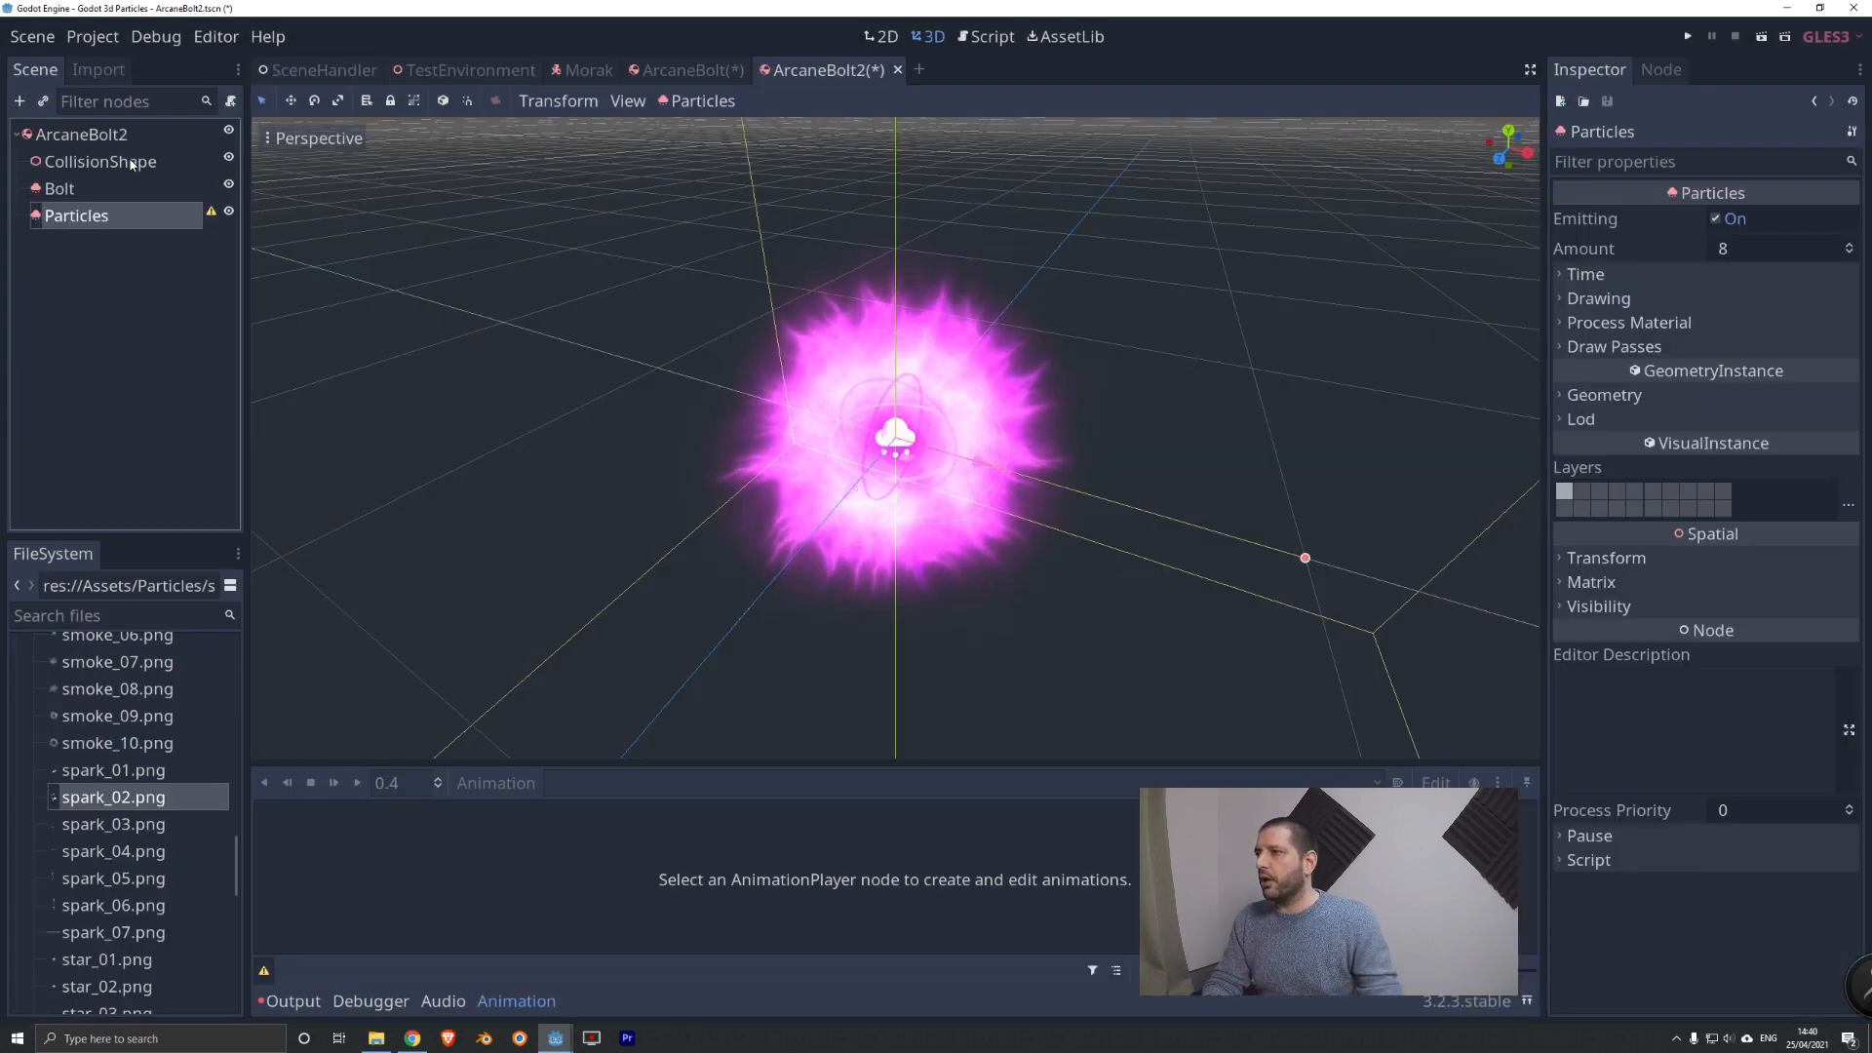
pyautogui.rightClick(60, 210)
pyautogui.click(138, 384)
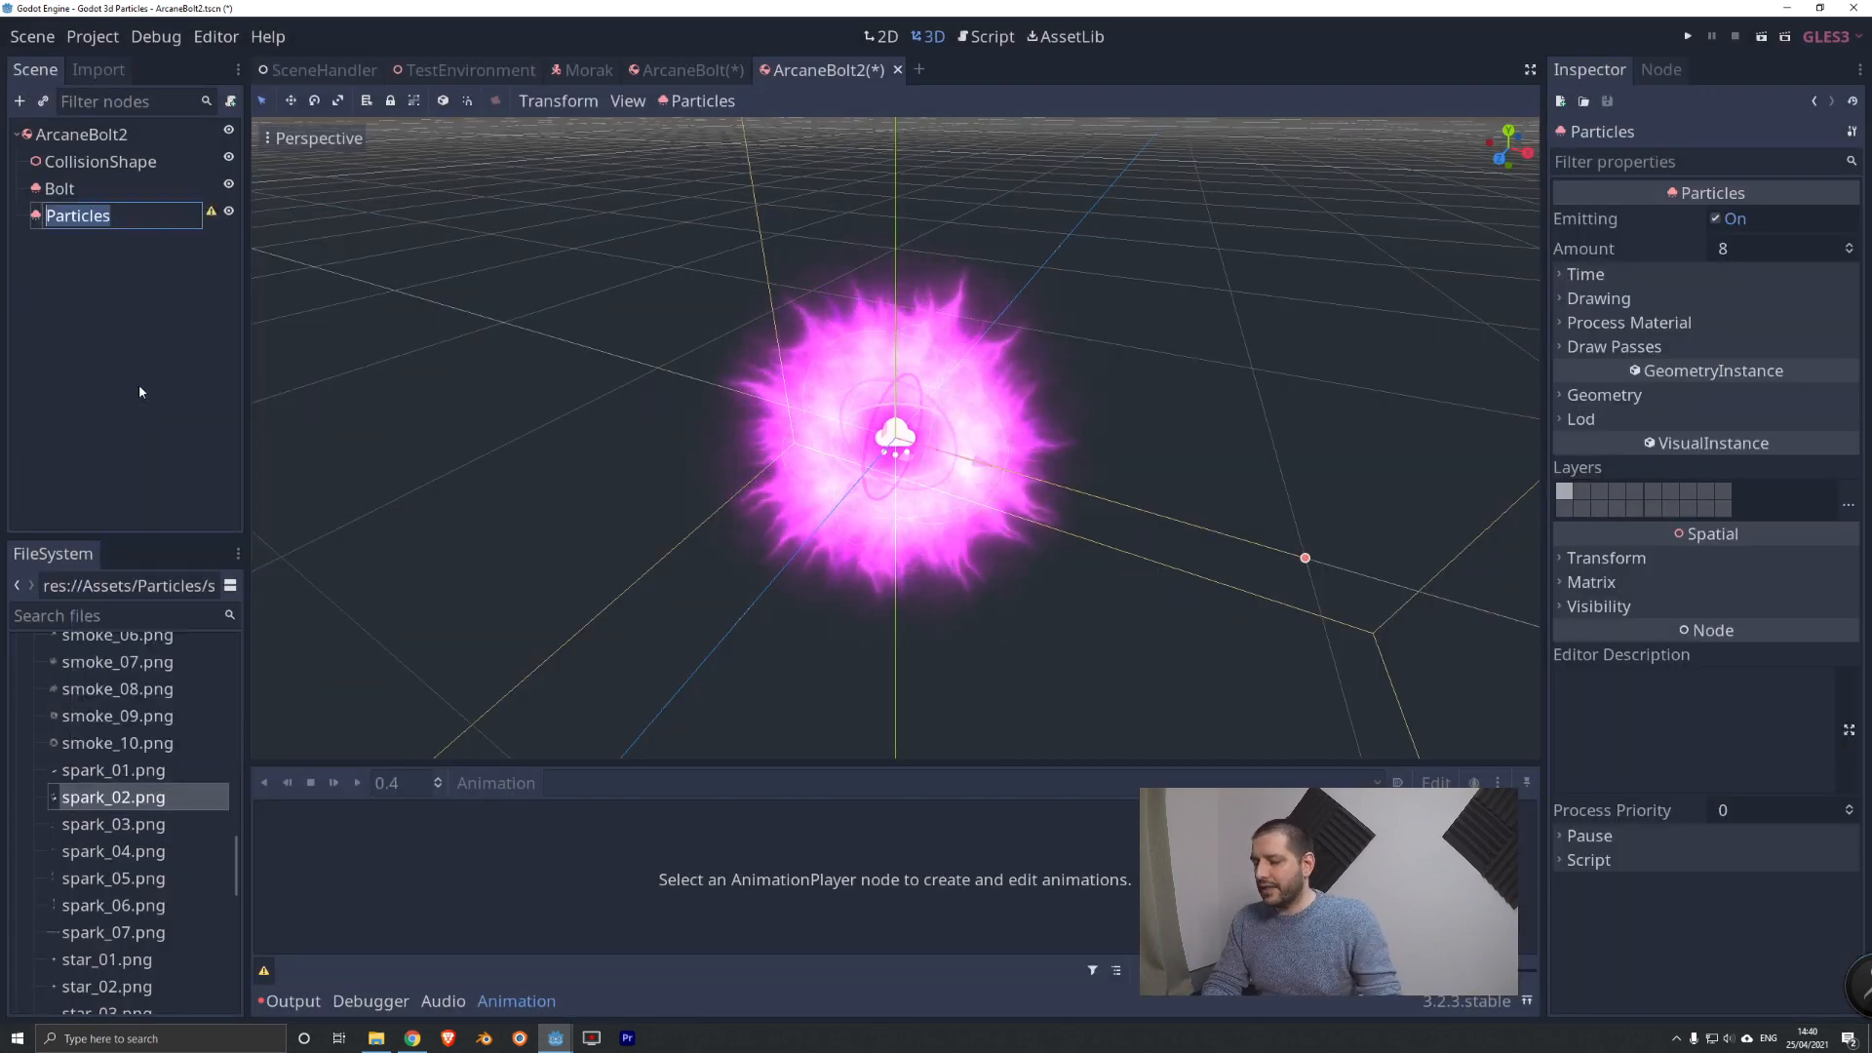
pyautogui.write('Sparks')
pyautogui.press('Return')
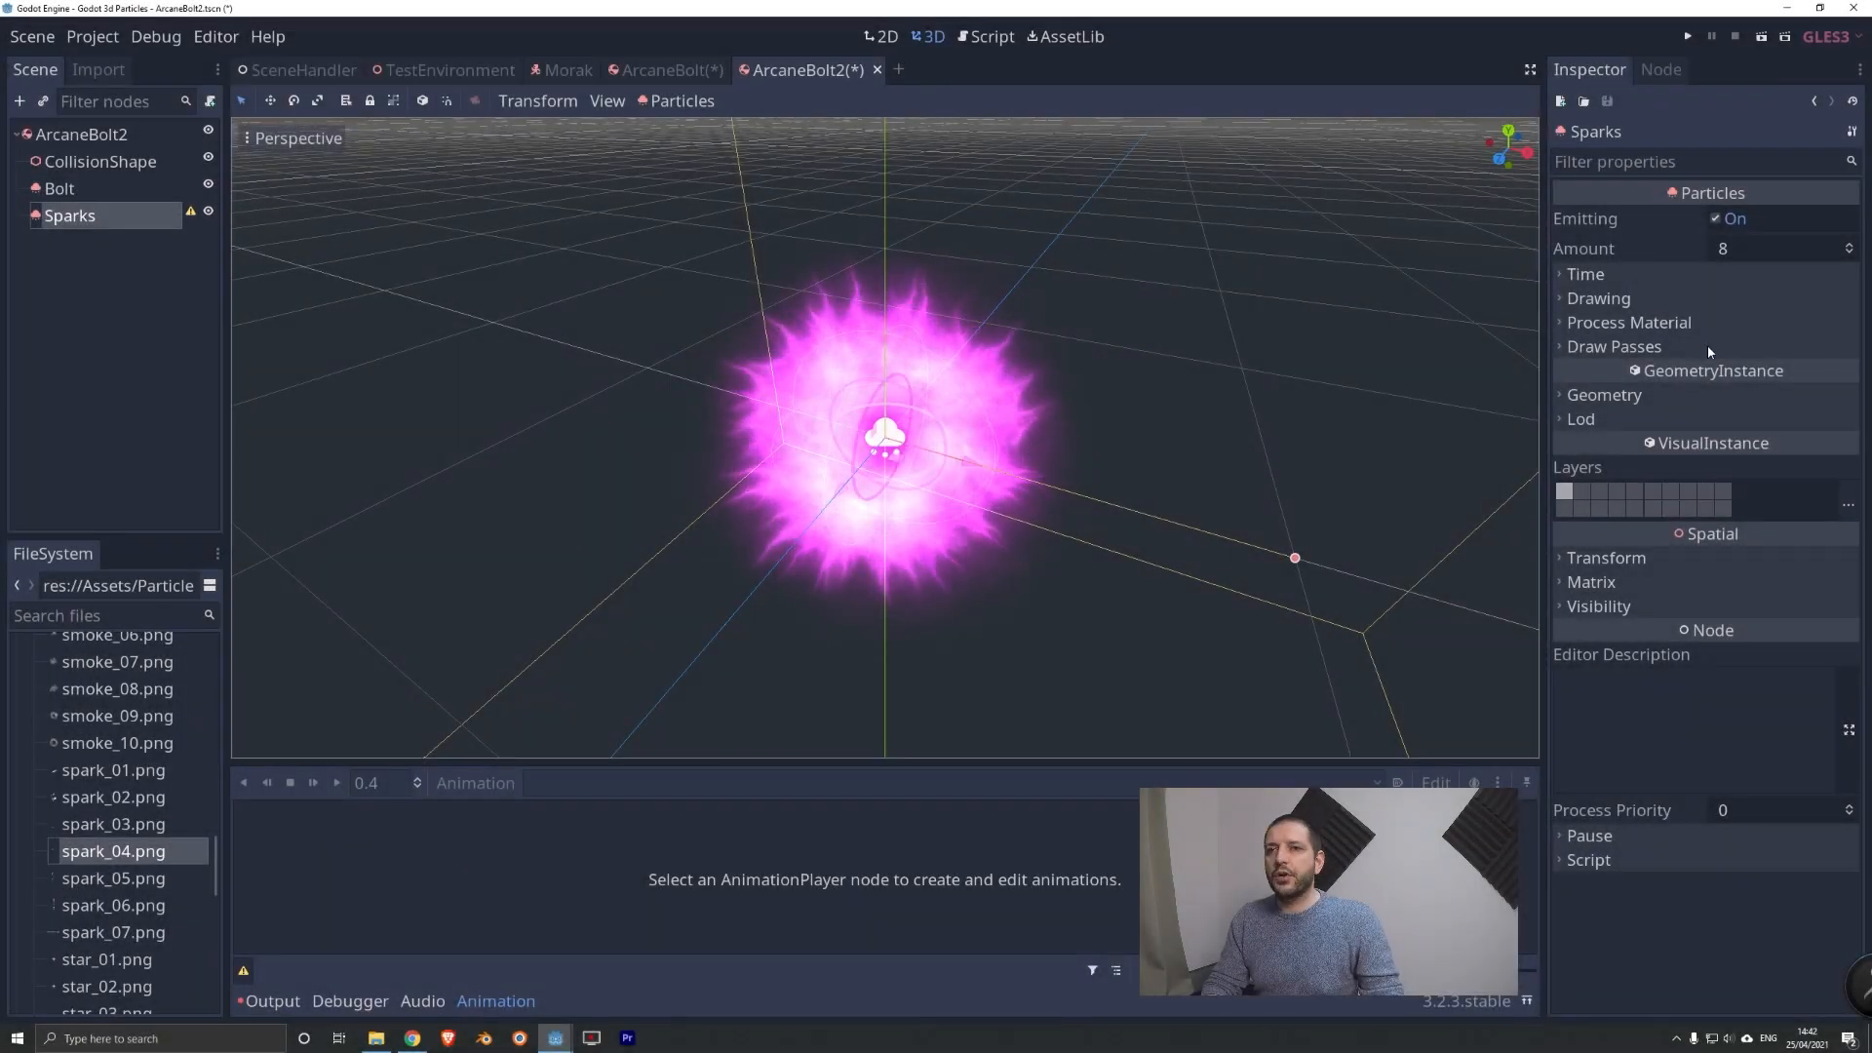
# Assign a new ParticlesMaterial to Sparks as its process material and a new quad mesh as its first draw pass.
pyautogui.click(1673, 323)
pyautogui.click(1799, 353)
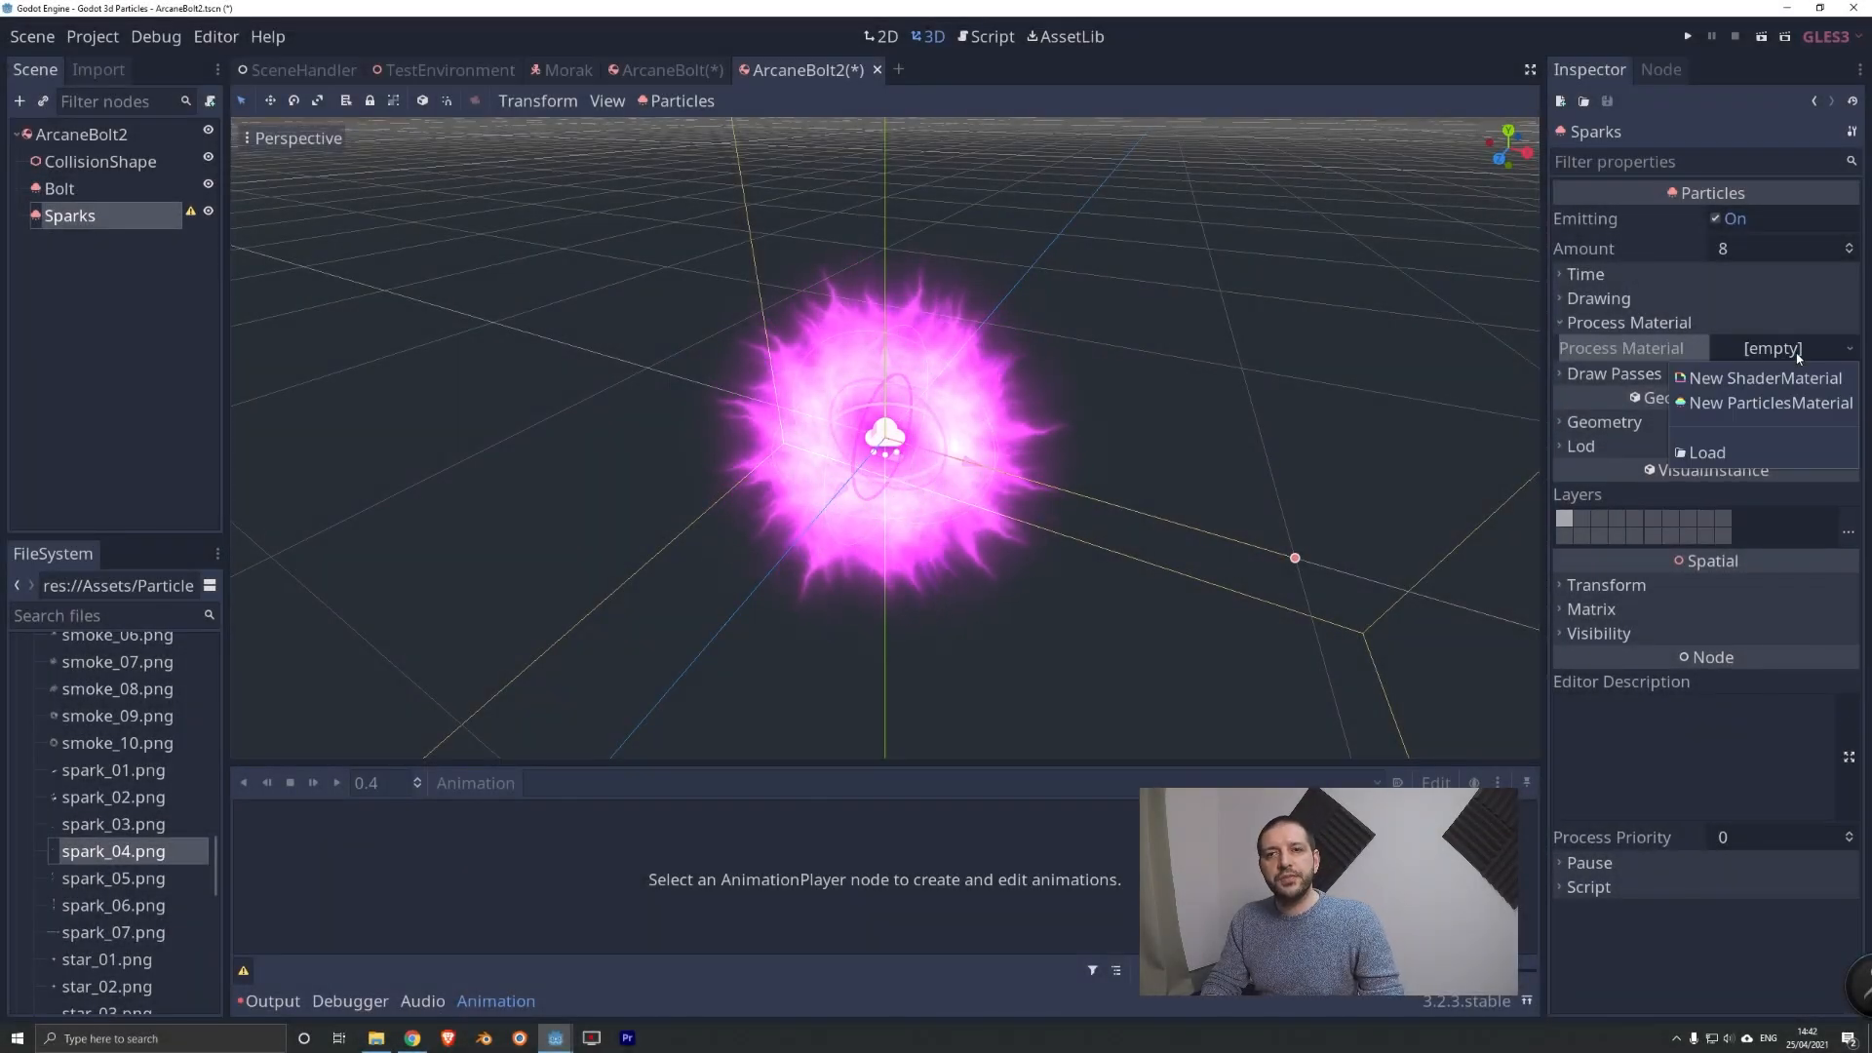
pyautogui.click(1755, 404)
pyautogui.click(1676, 323)
pyautogui.click(1623, 348)
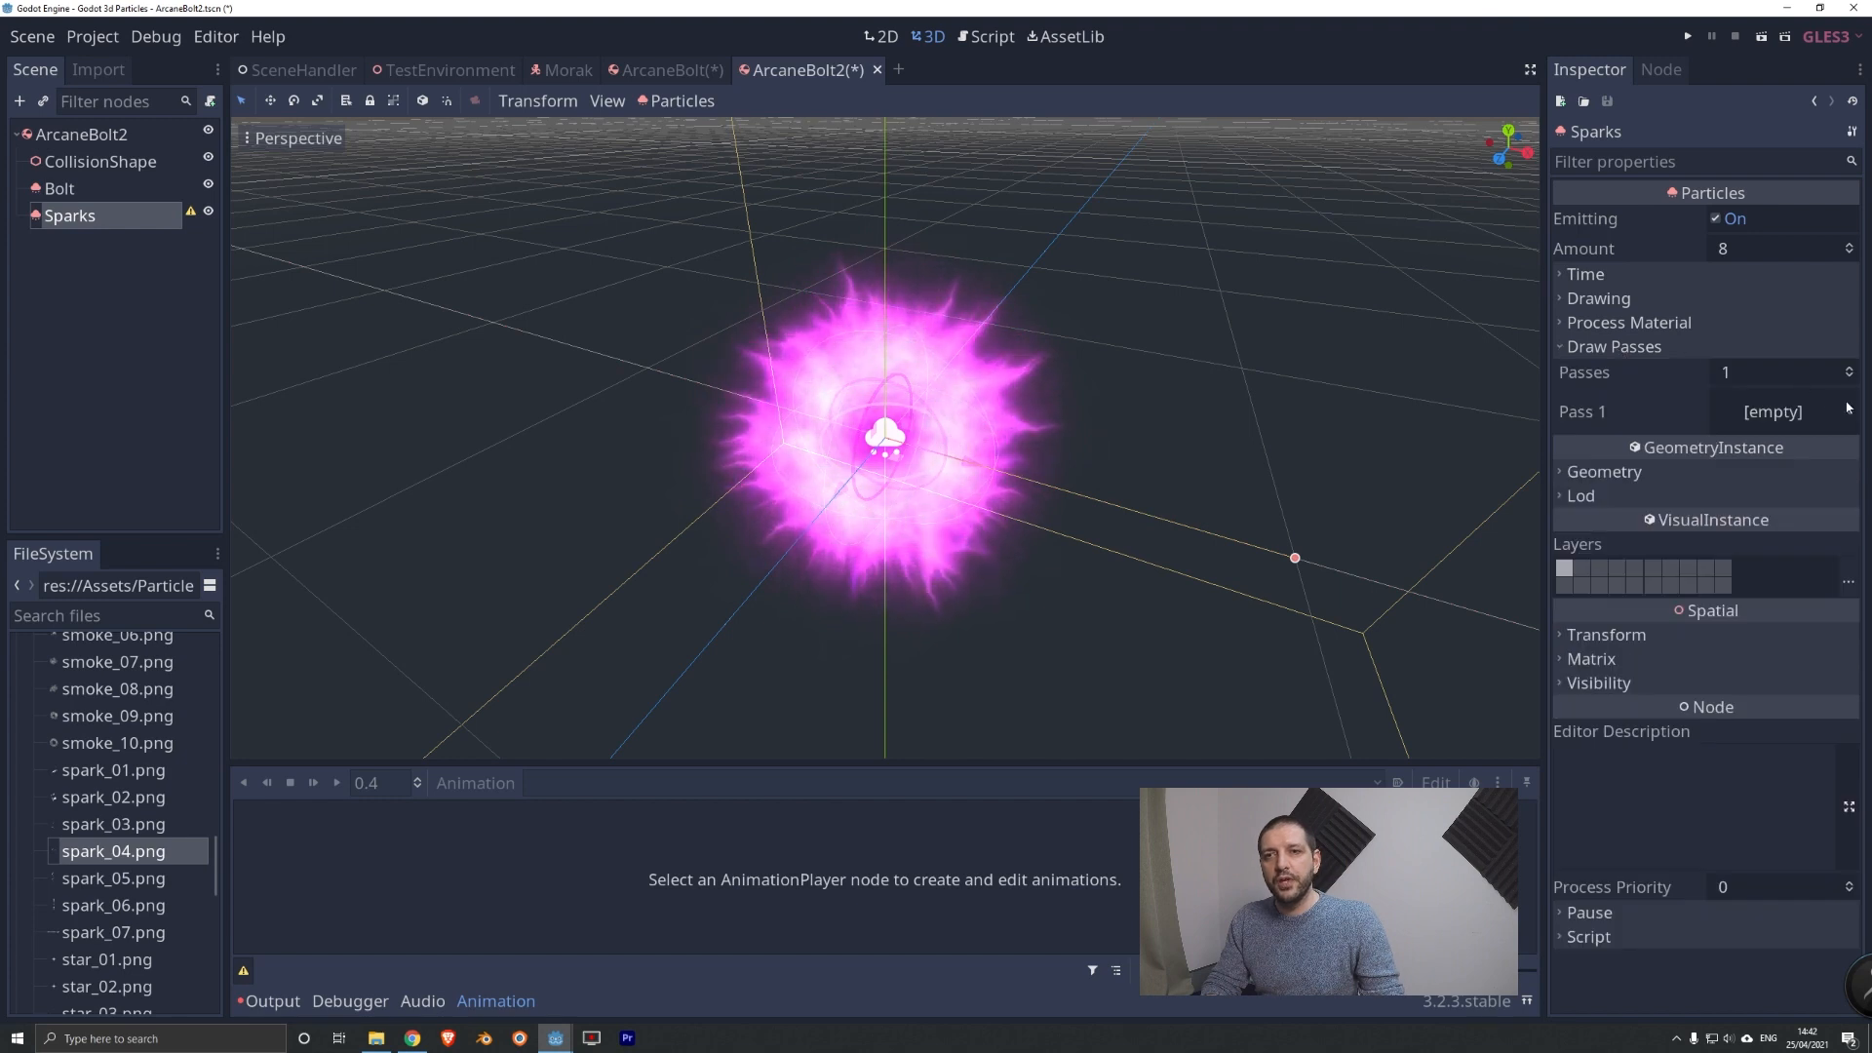
pyautogui.click(1850, 415)
pyautogui.click(1764, 639)
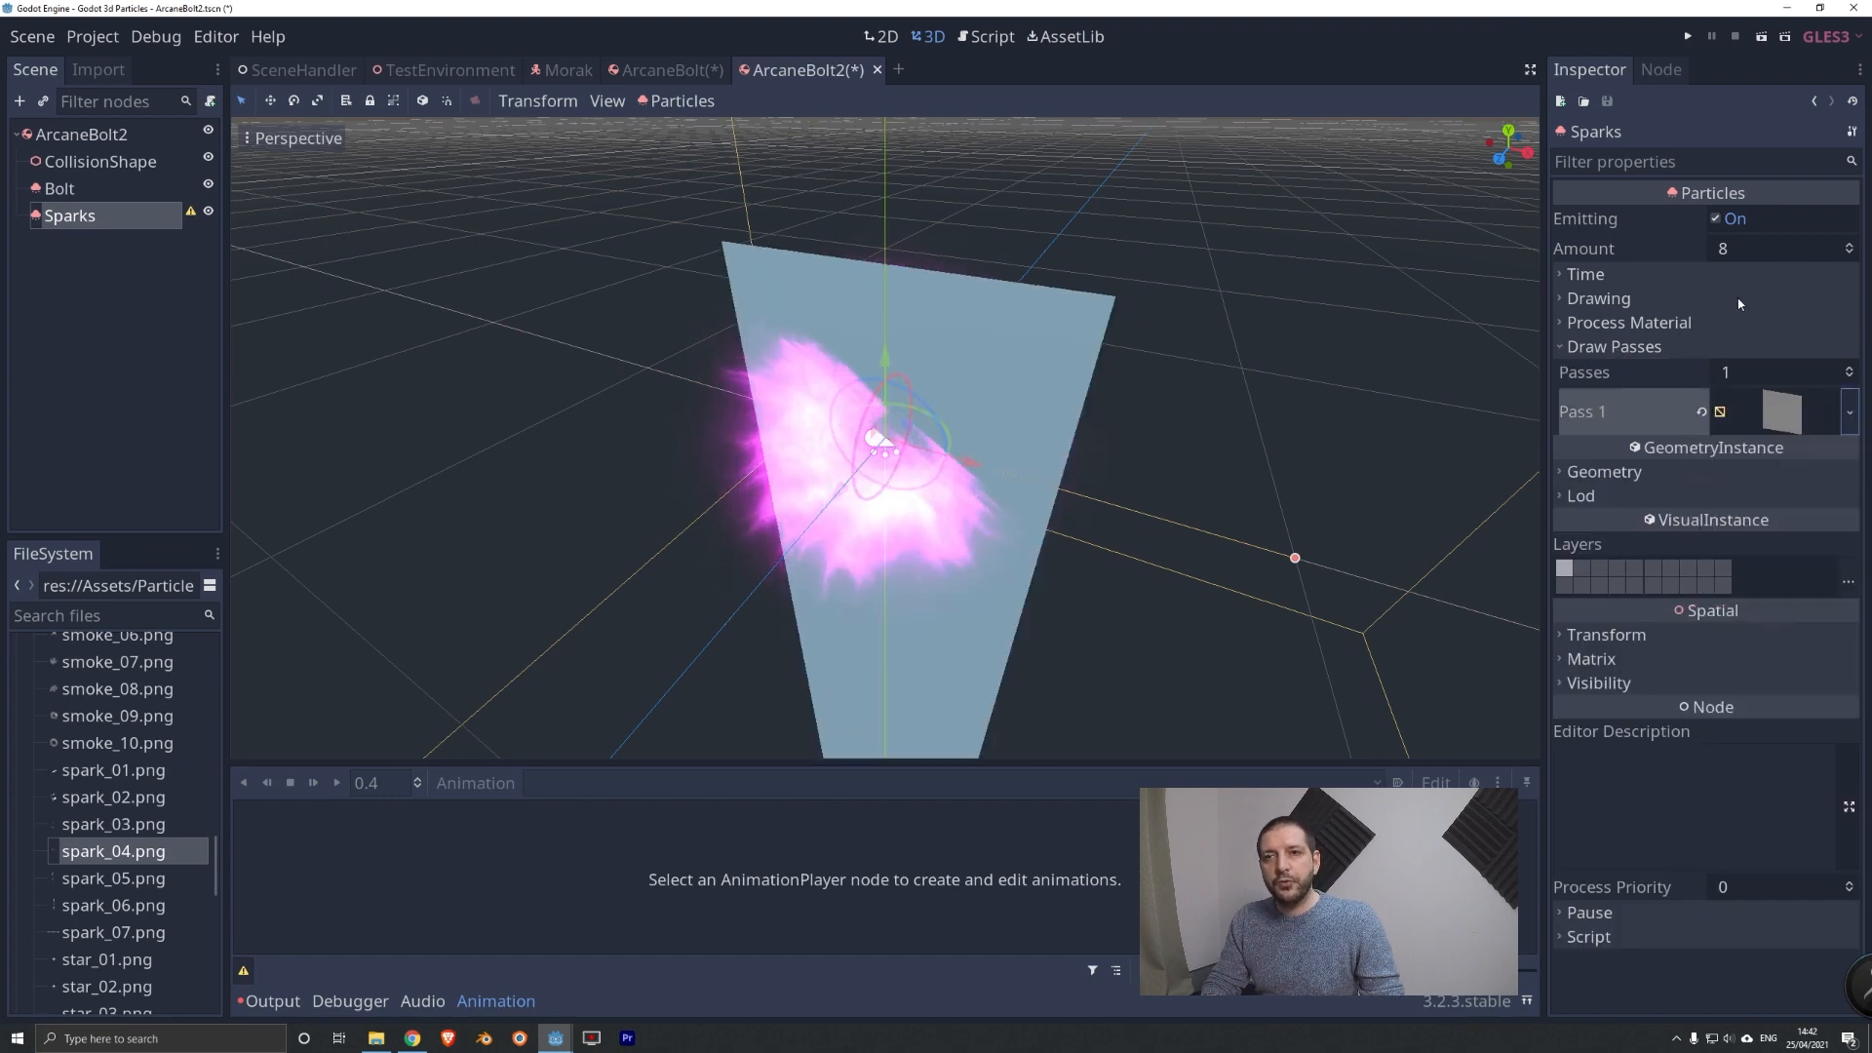
# Set the Sparks particle amount to 4 and hide the Bolt node in the viewport.
pyautogui.click(1694, 349)
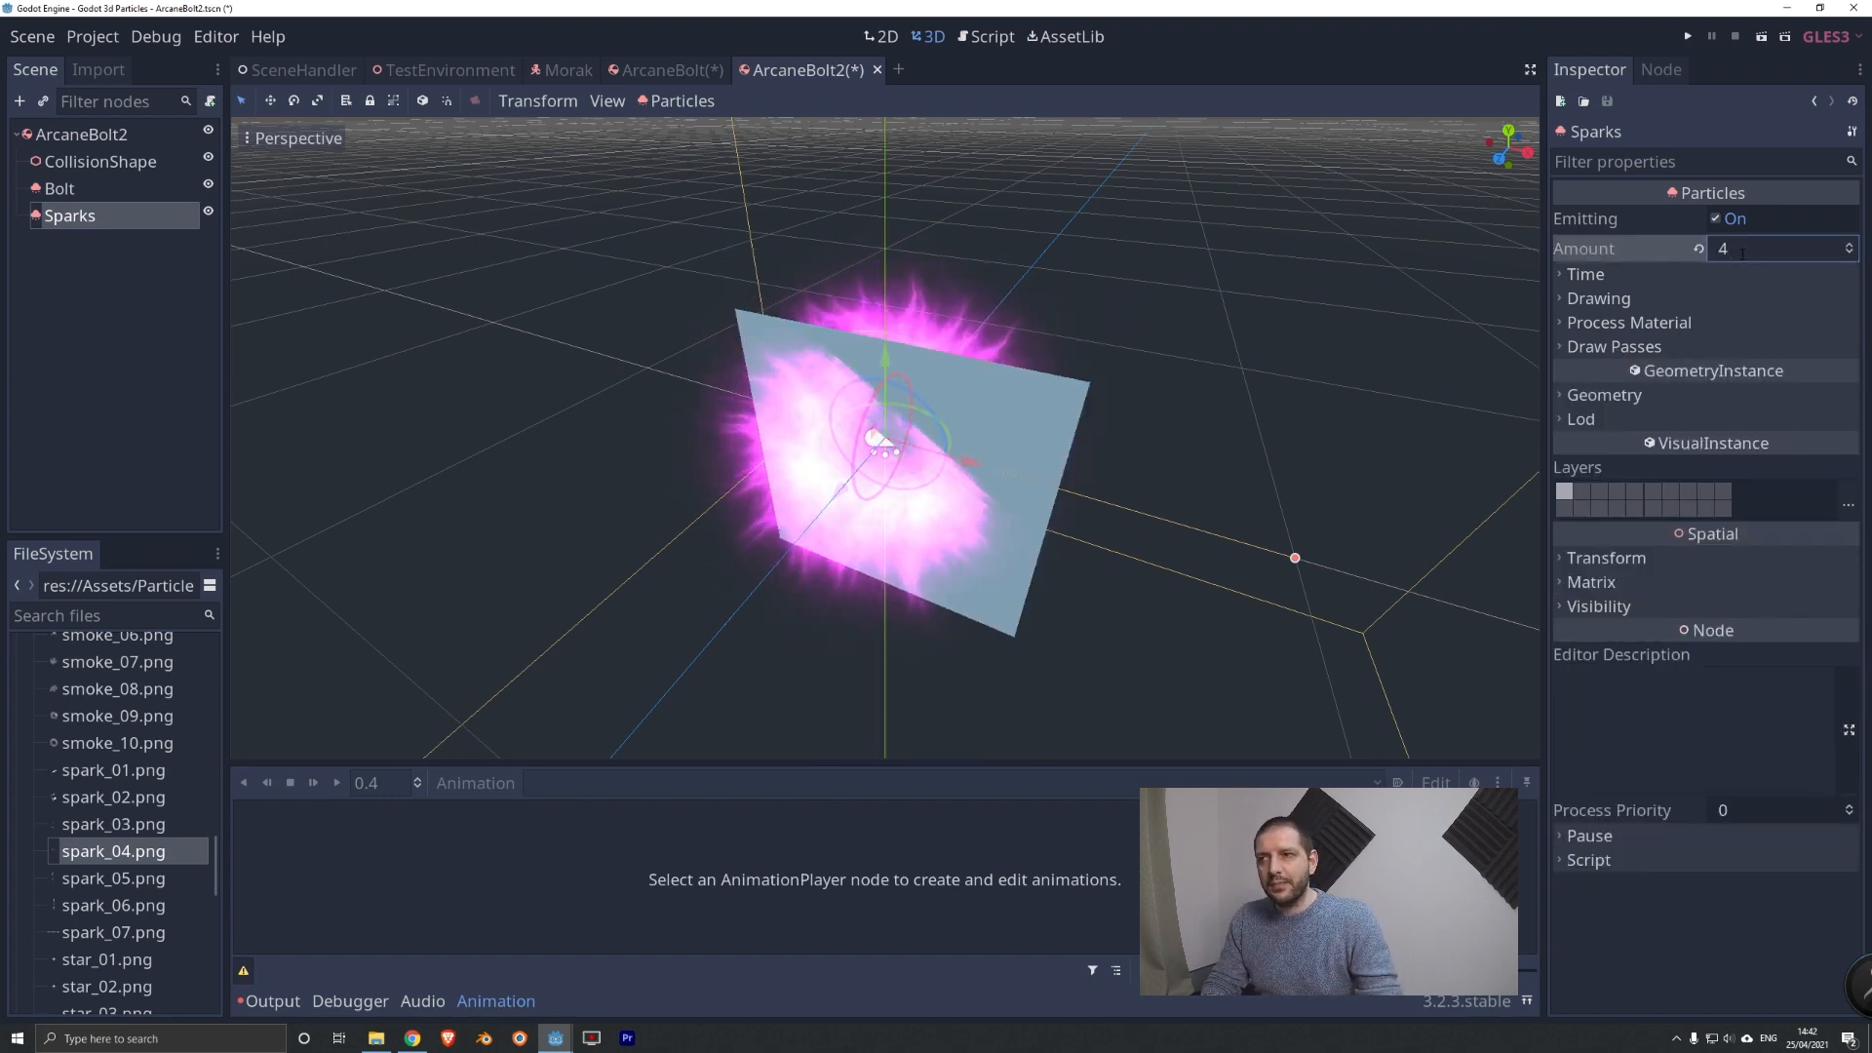
pyautogui.click(209, 185)
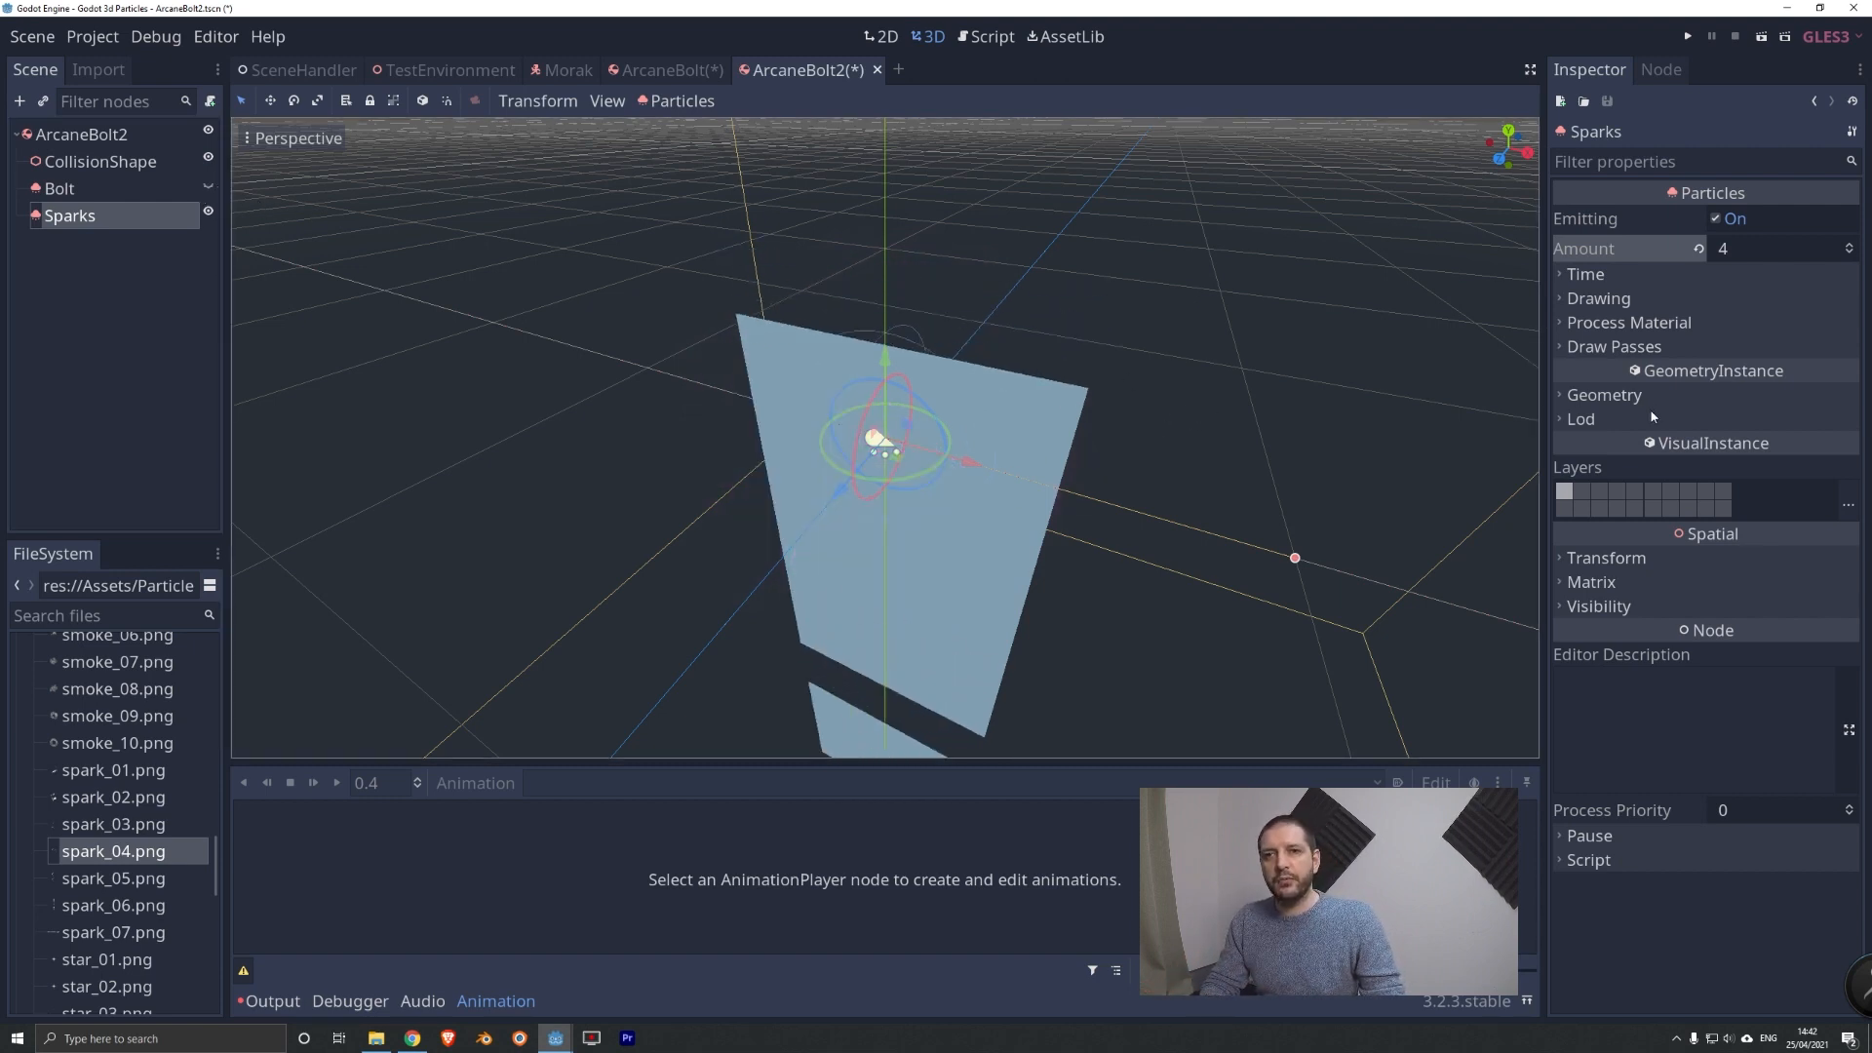
# Assign a new SpatialMaterial as the geometry material override of Sparks and open it for editing.
pyautogui.click(1642, 395)
pyautogui.click(1808, 435)
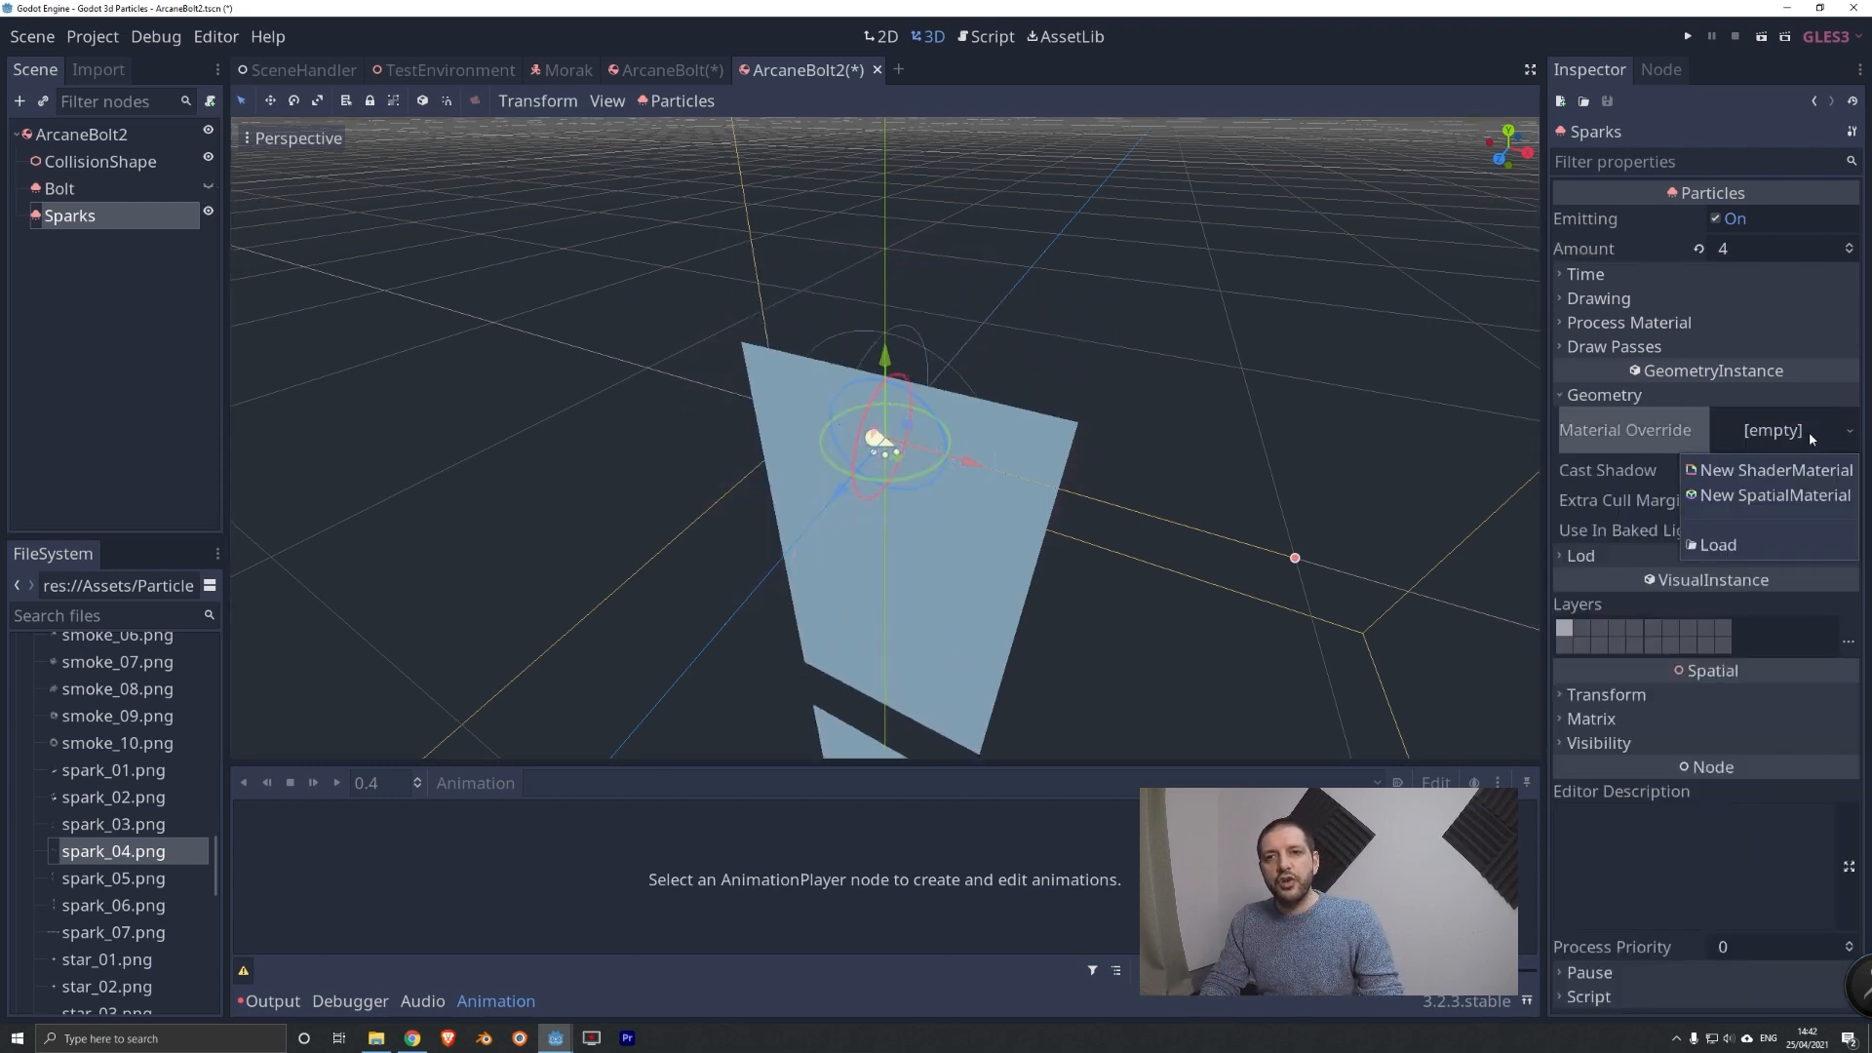
pyautogui.click(1773, 498)
pyautogui.click(1786, 436)
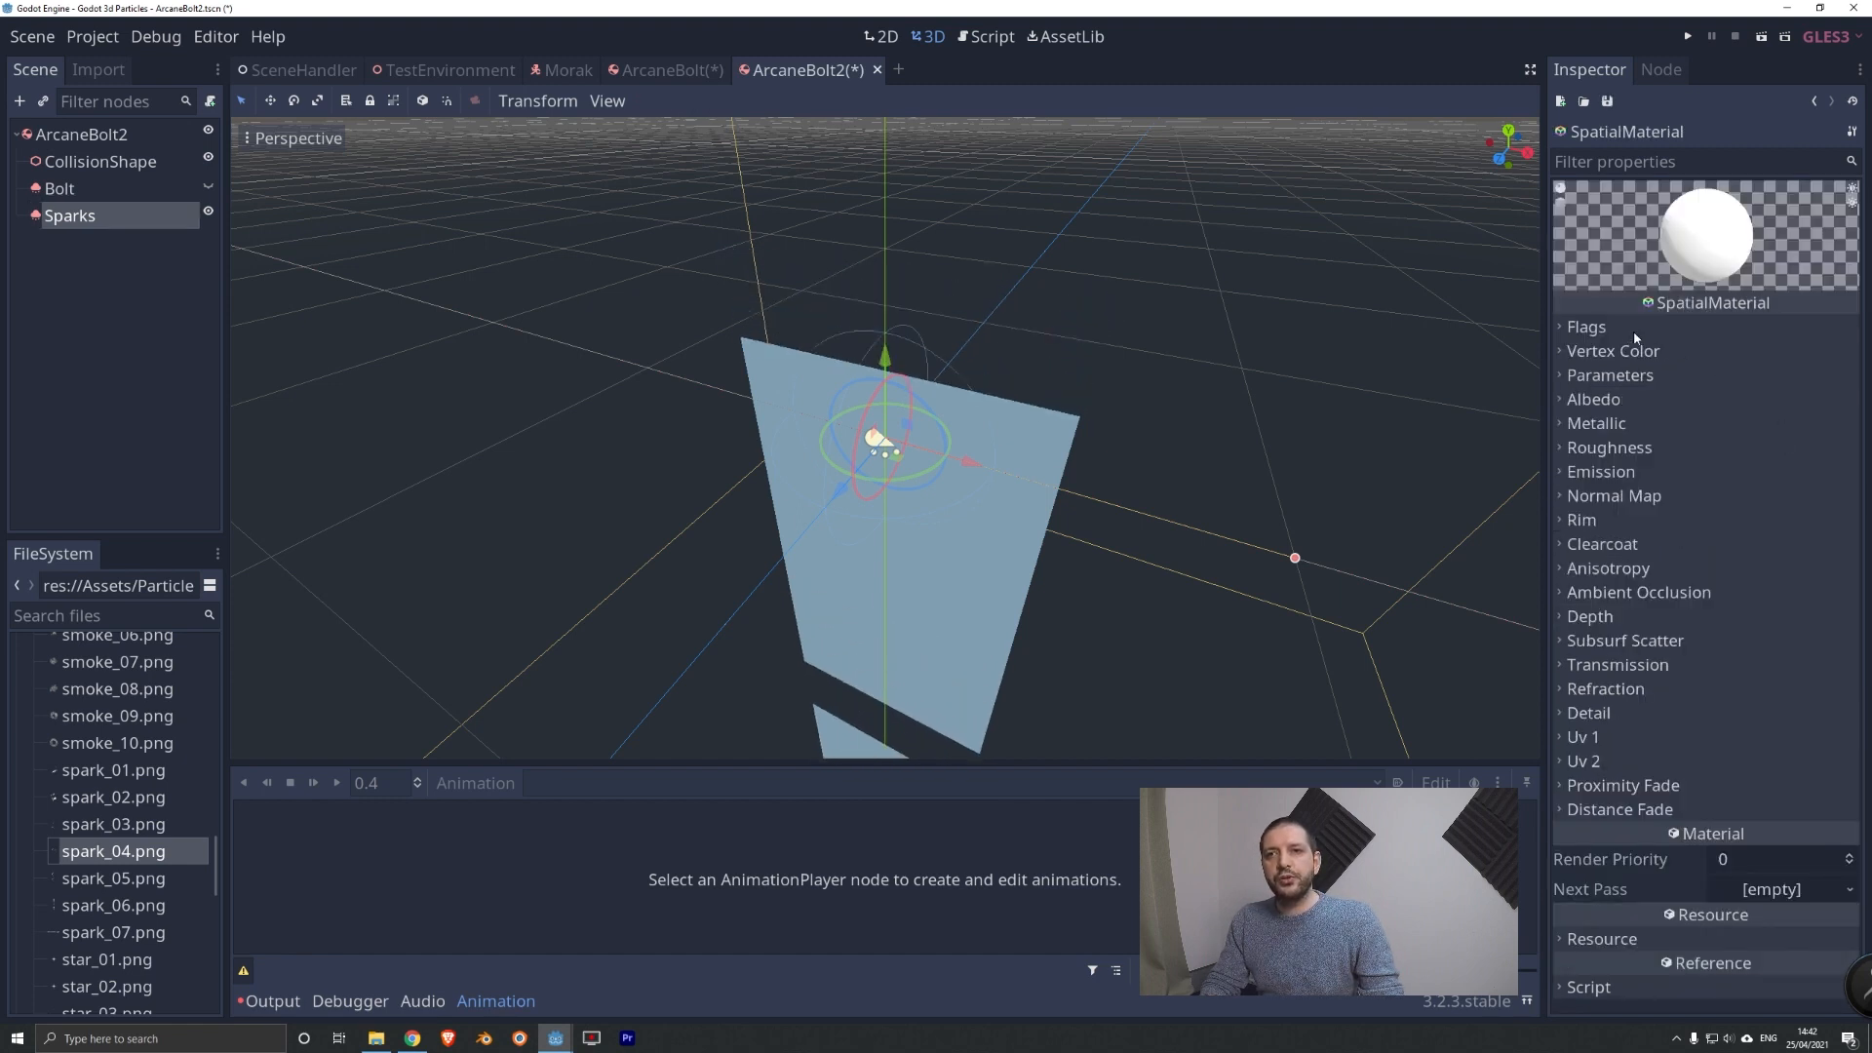
# Make the Sparks override material transparent and unshaded, and use its vertex color as albedo.
pyautogui.click(1588, 327)
pyautogui.click(1716, 354)
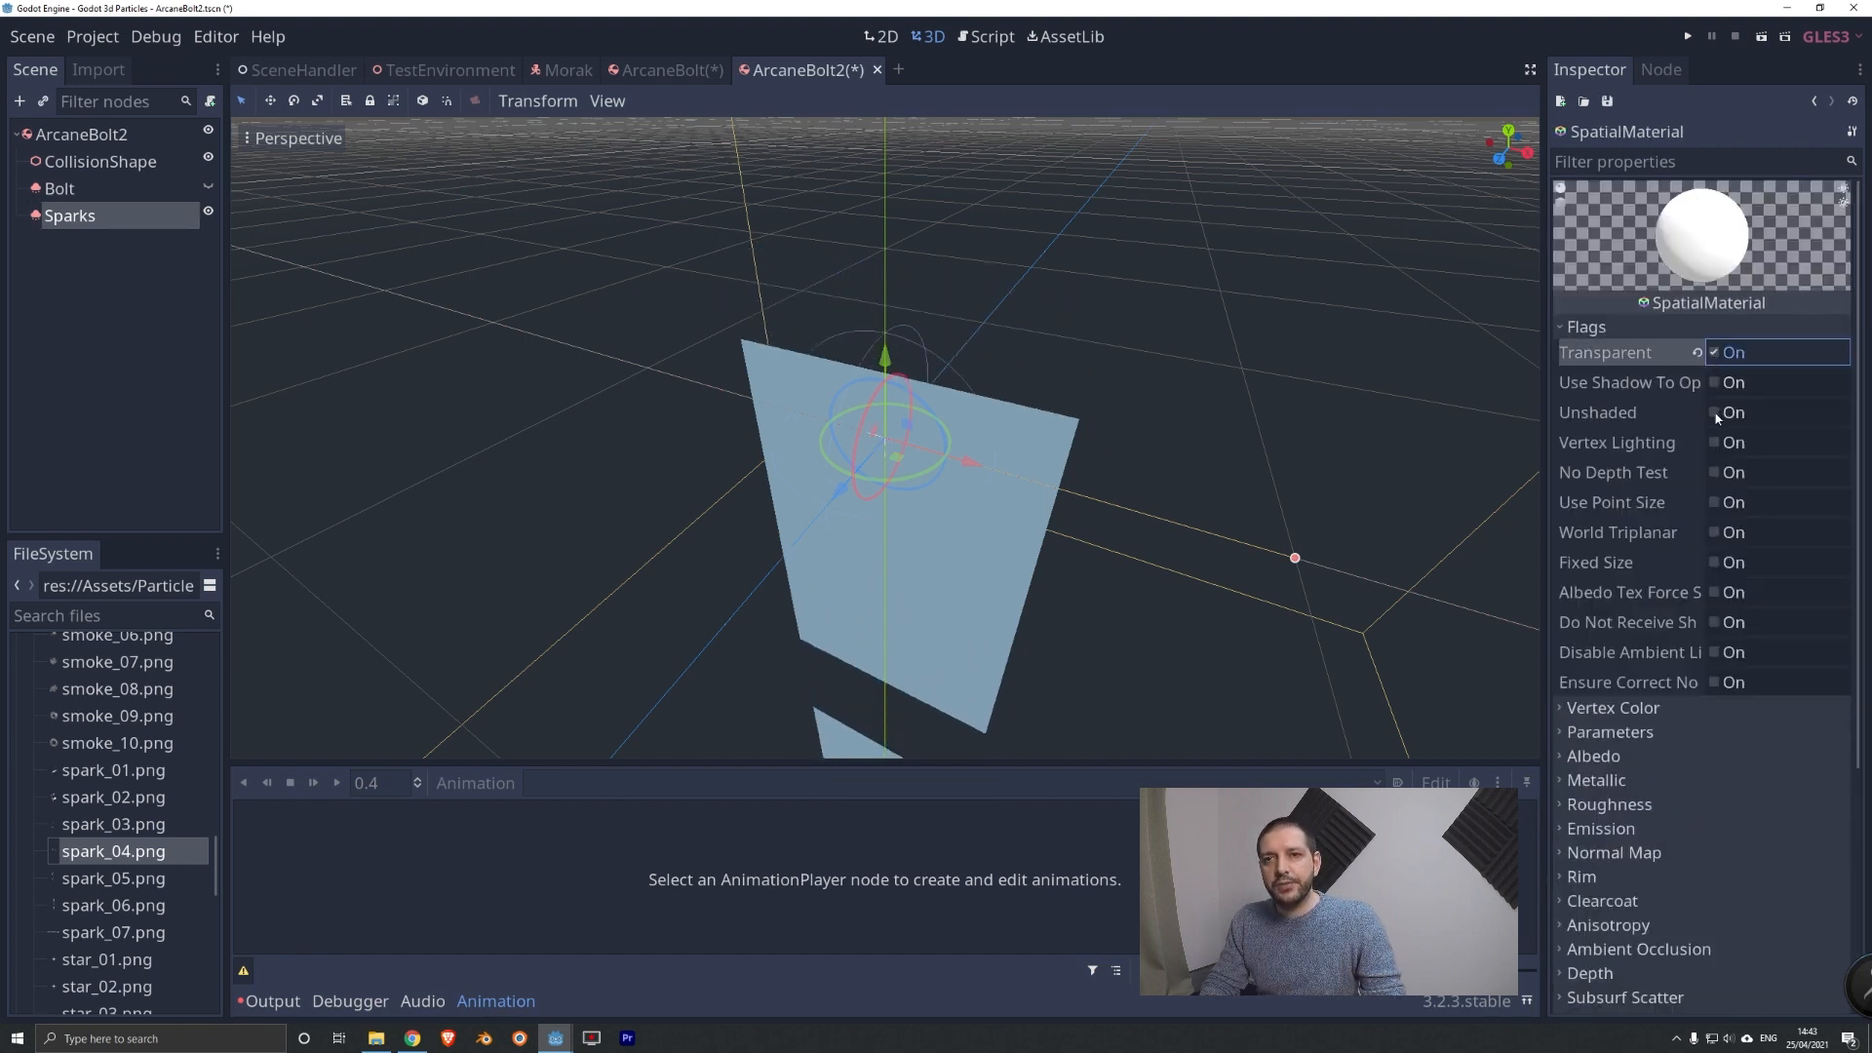
pyautogui.click(1715, 413)
pyautogui.click(1682, 330)
pyautogui.click(1639, 353)
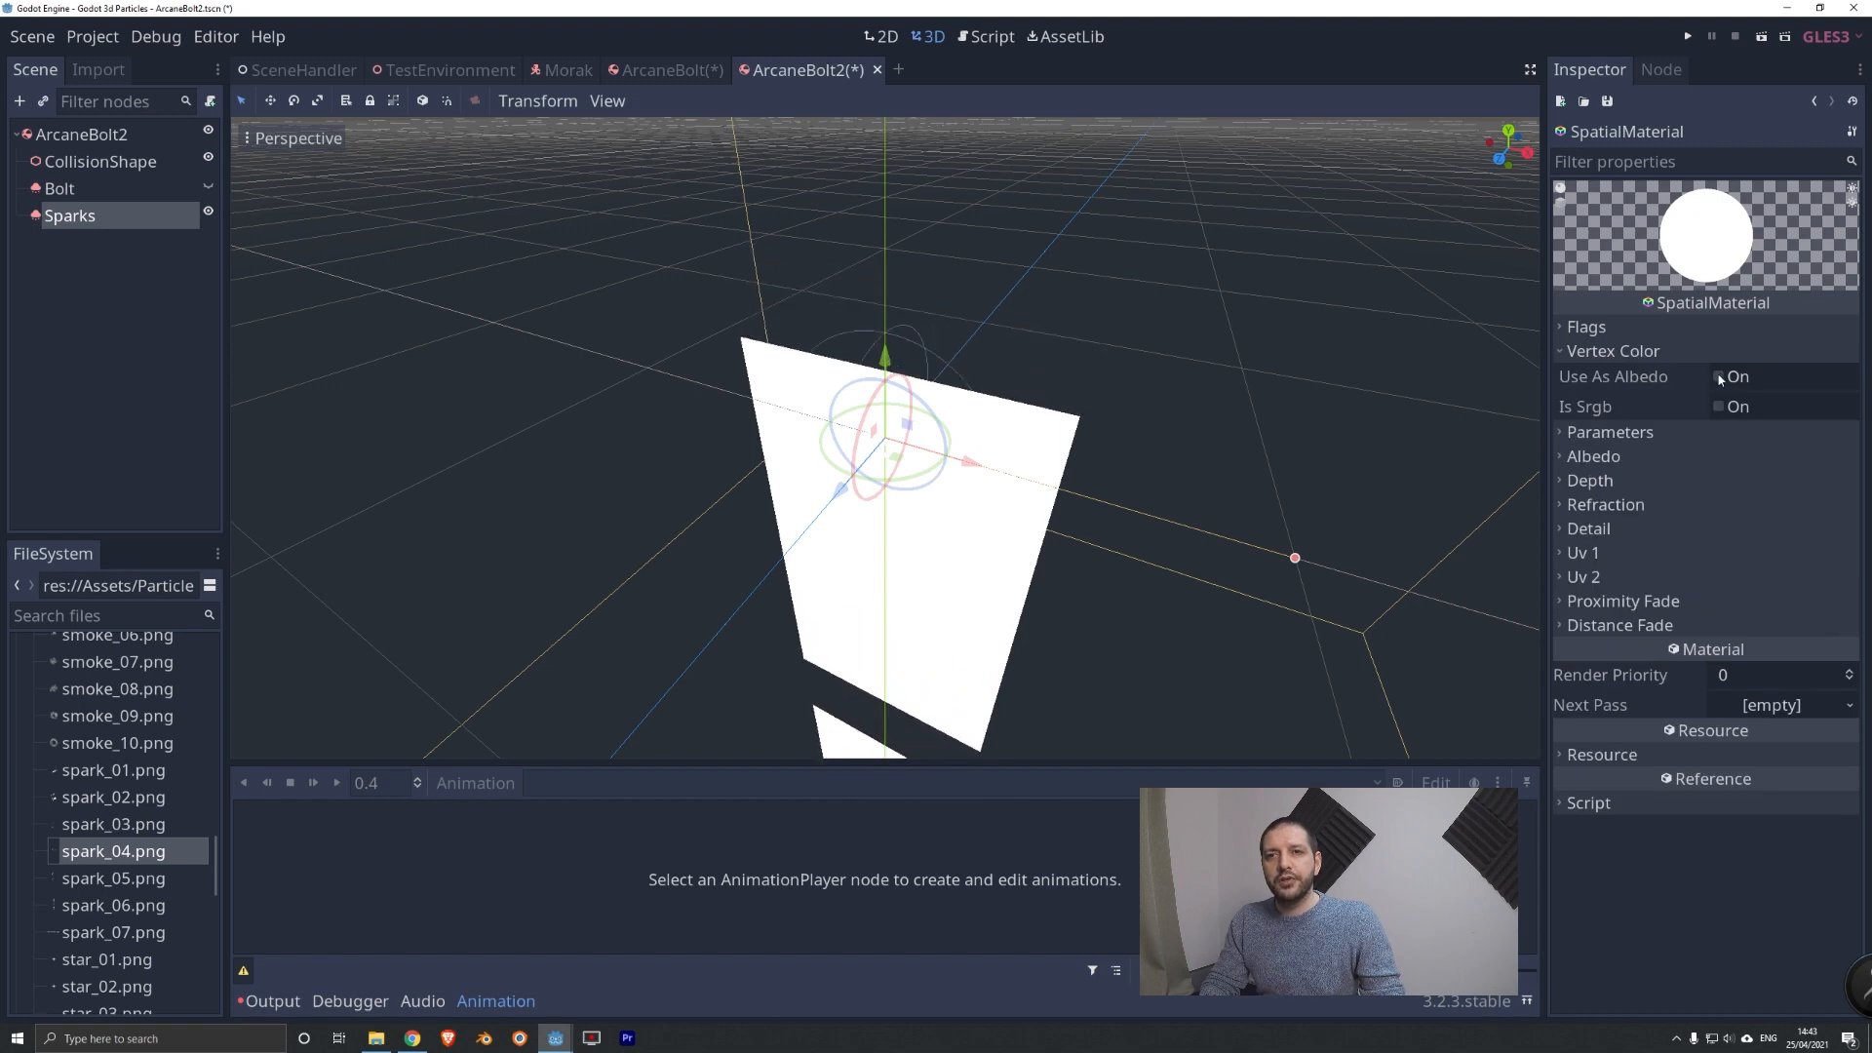
pyautogui.click(1639, 353)
# Set the override material's blend mode to Add and its billboard mode to Particle Billboard.
pyautogui.click(1639, 379)
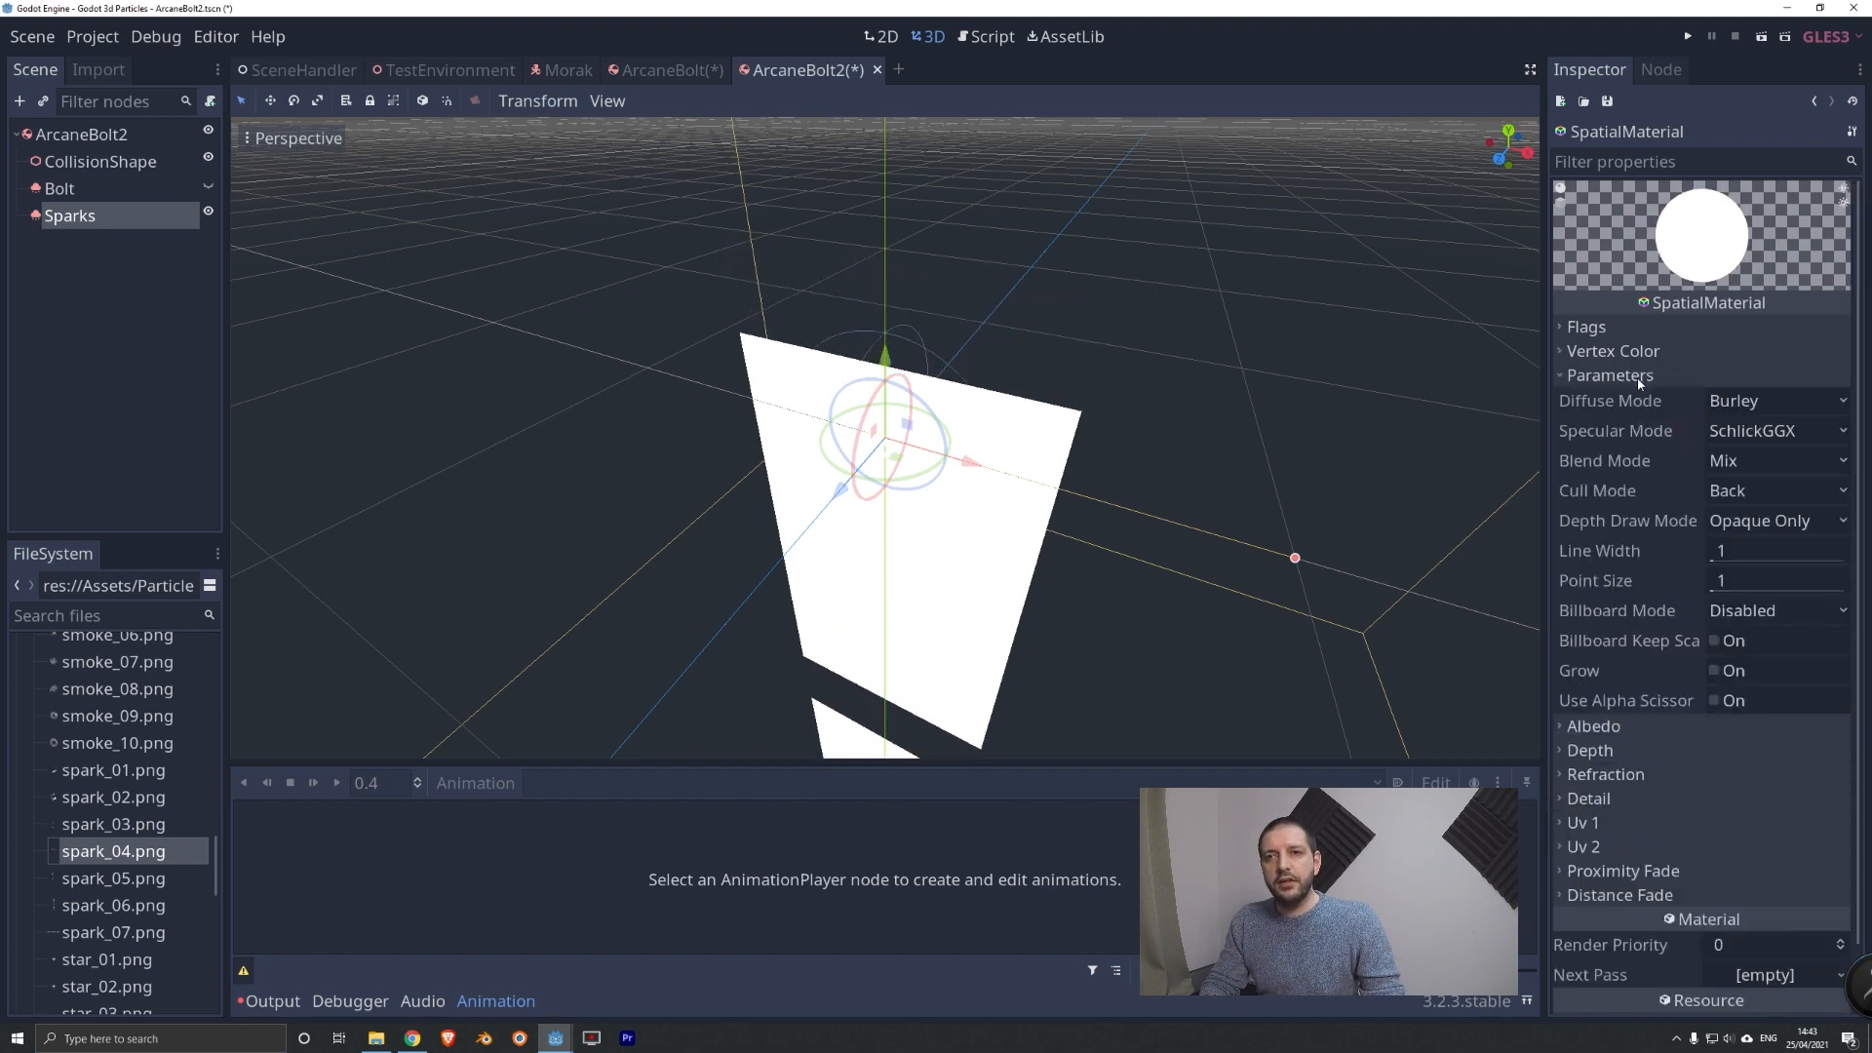
pyautogui.click(1760, 460)
pyautogui.click(1749, 520)
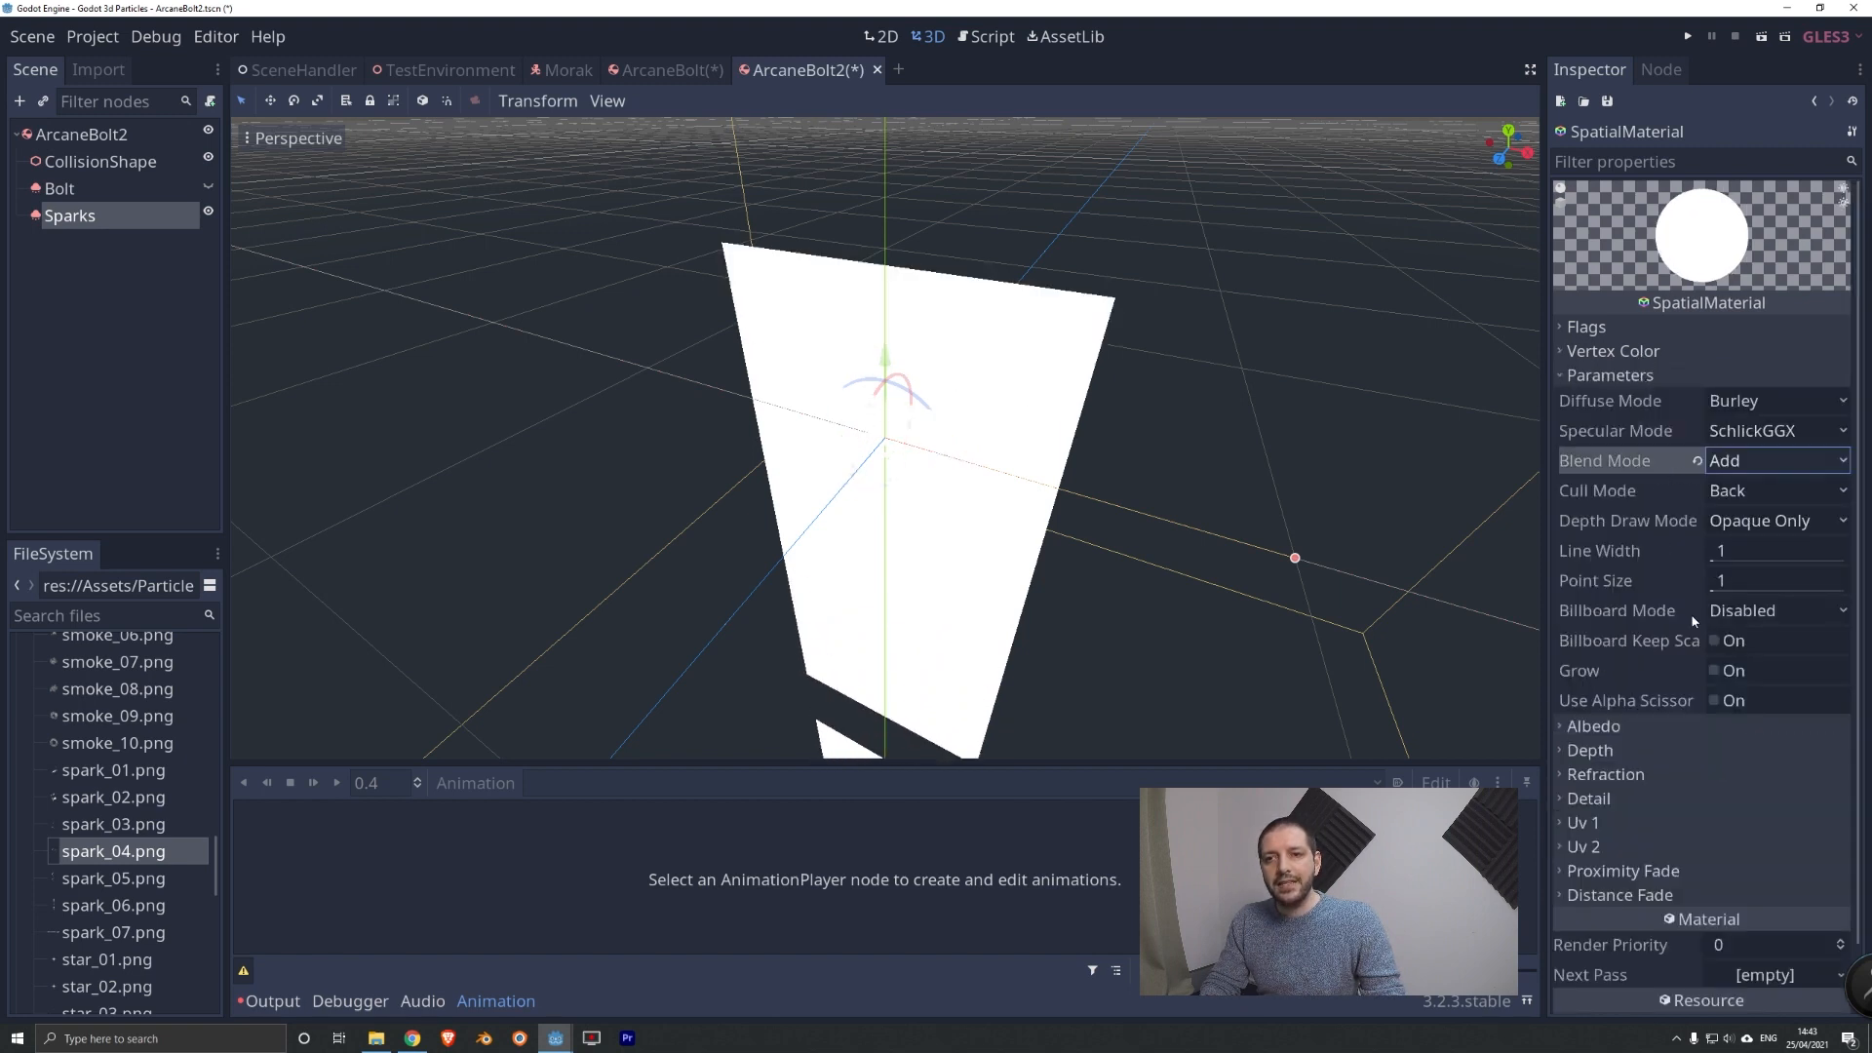
pyautogui.click(1774, 610)
pyautogui.click(1755, 709)
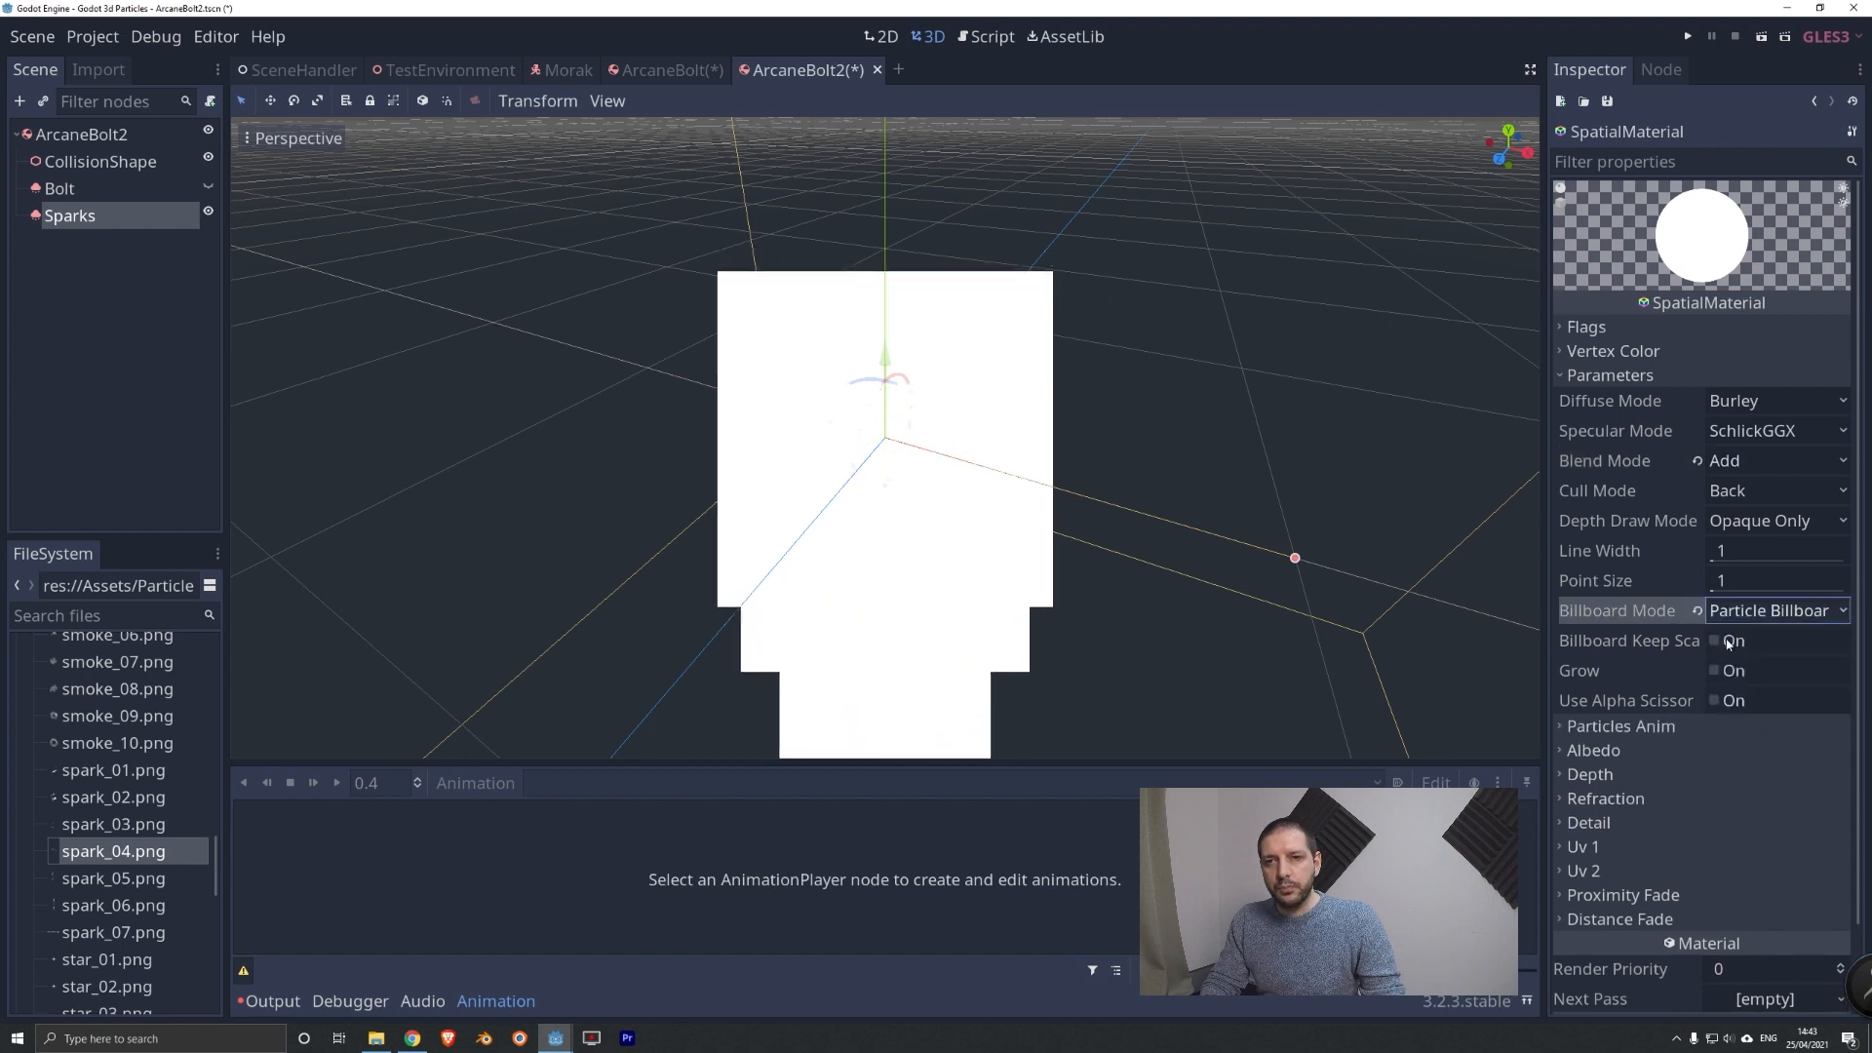
pyautogui.click(1610, 376)
# Assign spark_04.png as the albedo texture of the override material and return to the Sparks node's properties.
pyautogui.click(1593, 424)
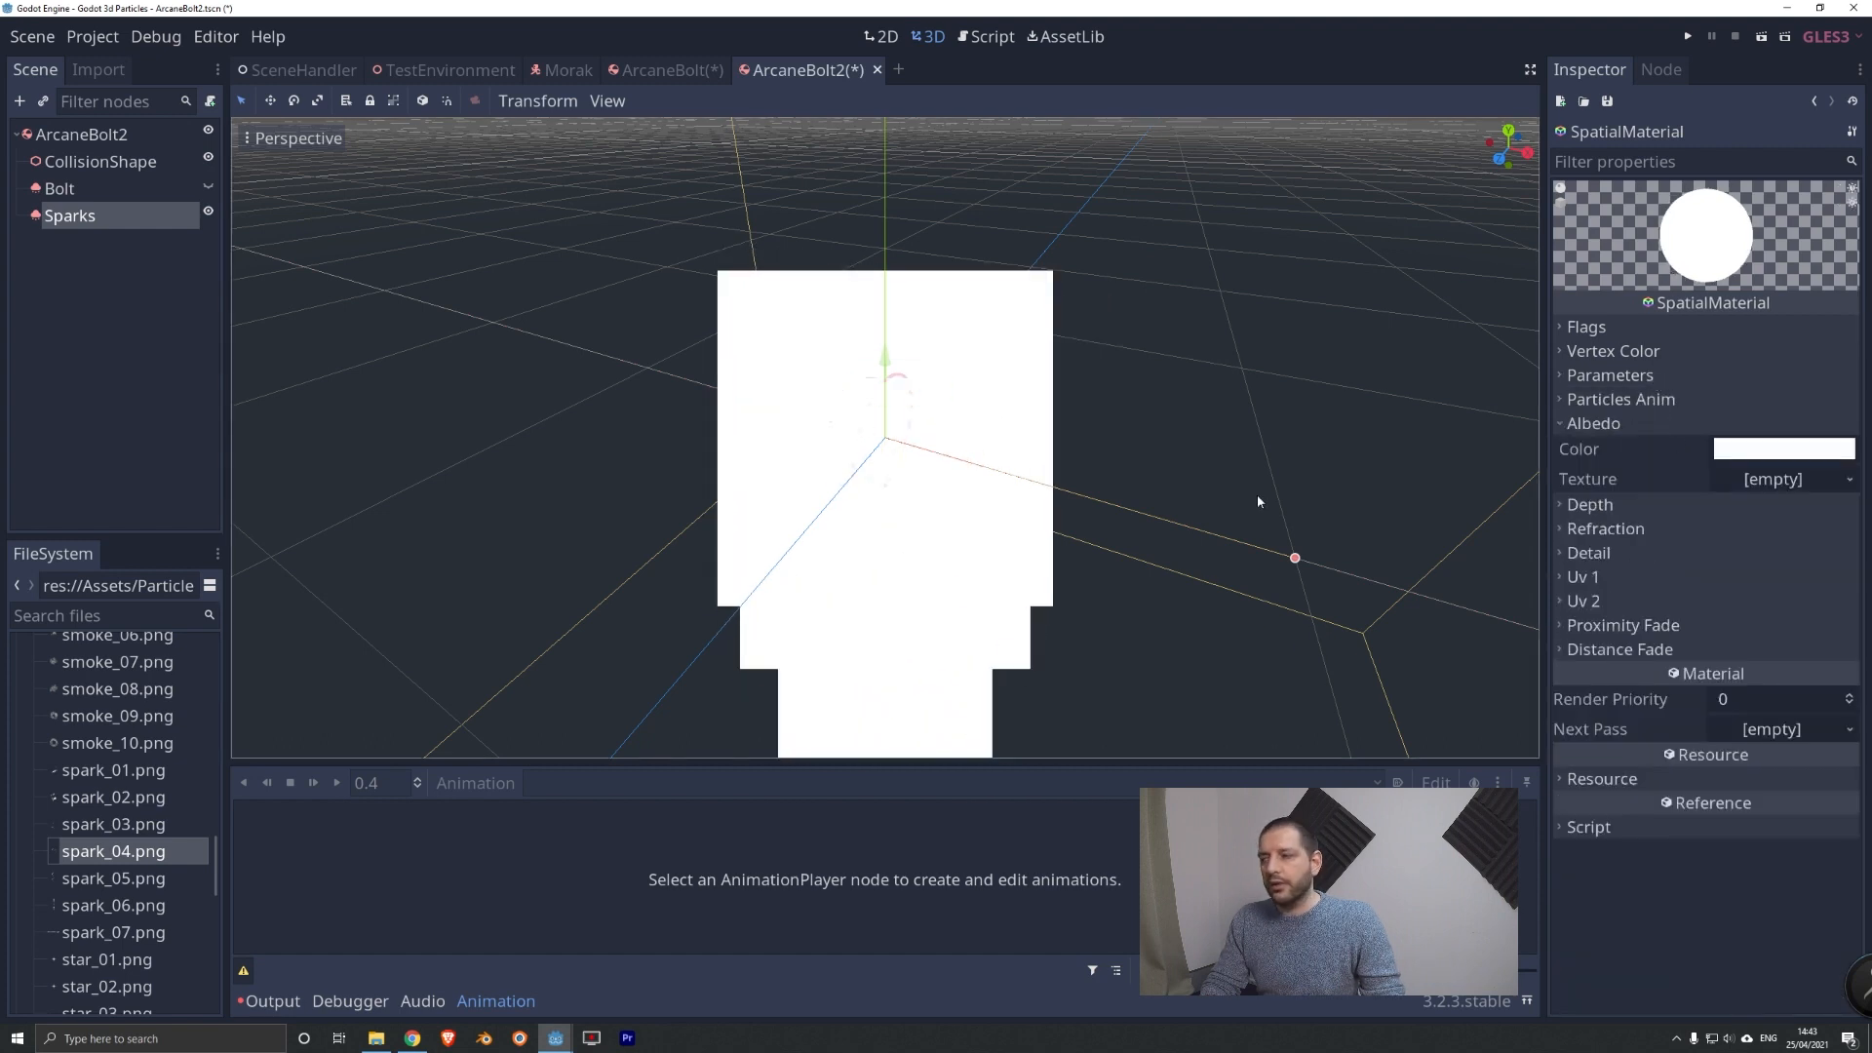
pyautogui.hotkey('ctrl', 'F1')
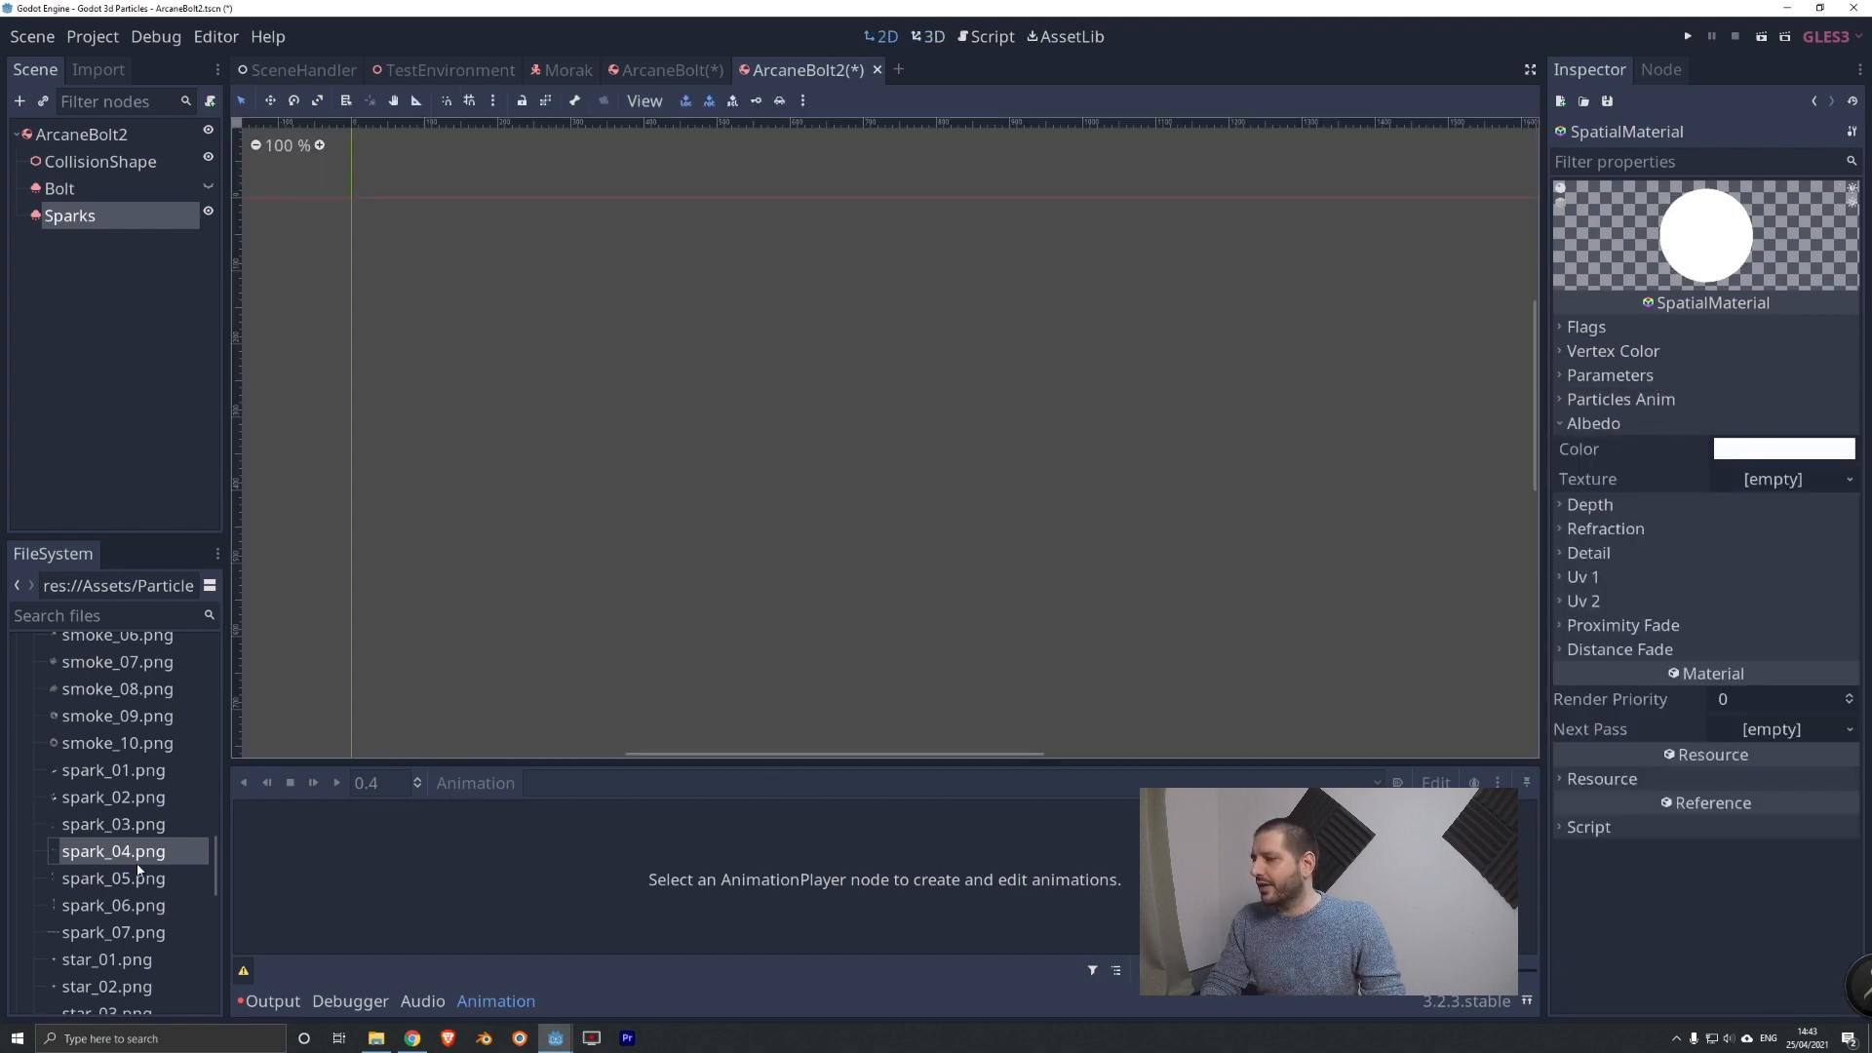
pyautogui.moveTo(139, 871); pyautogui.dragTo(77, 871)
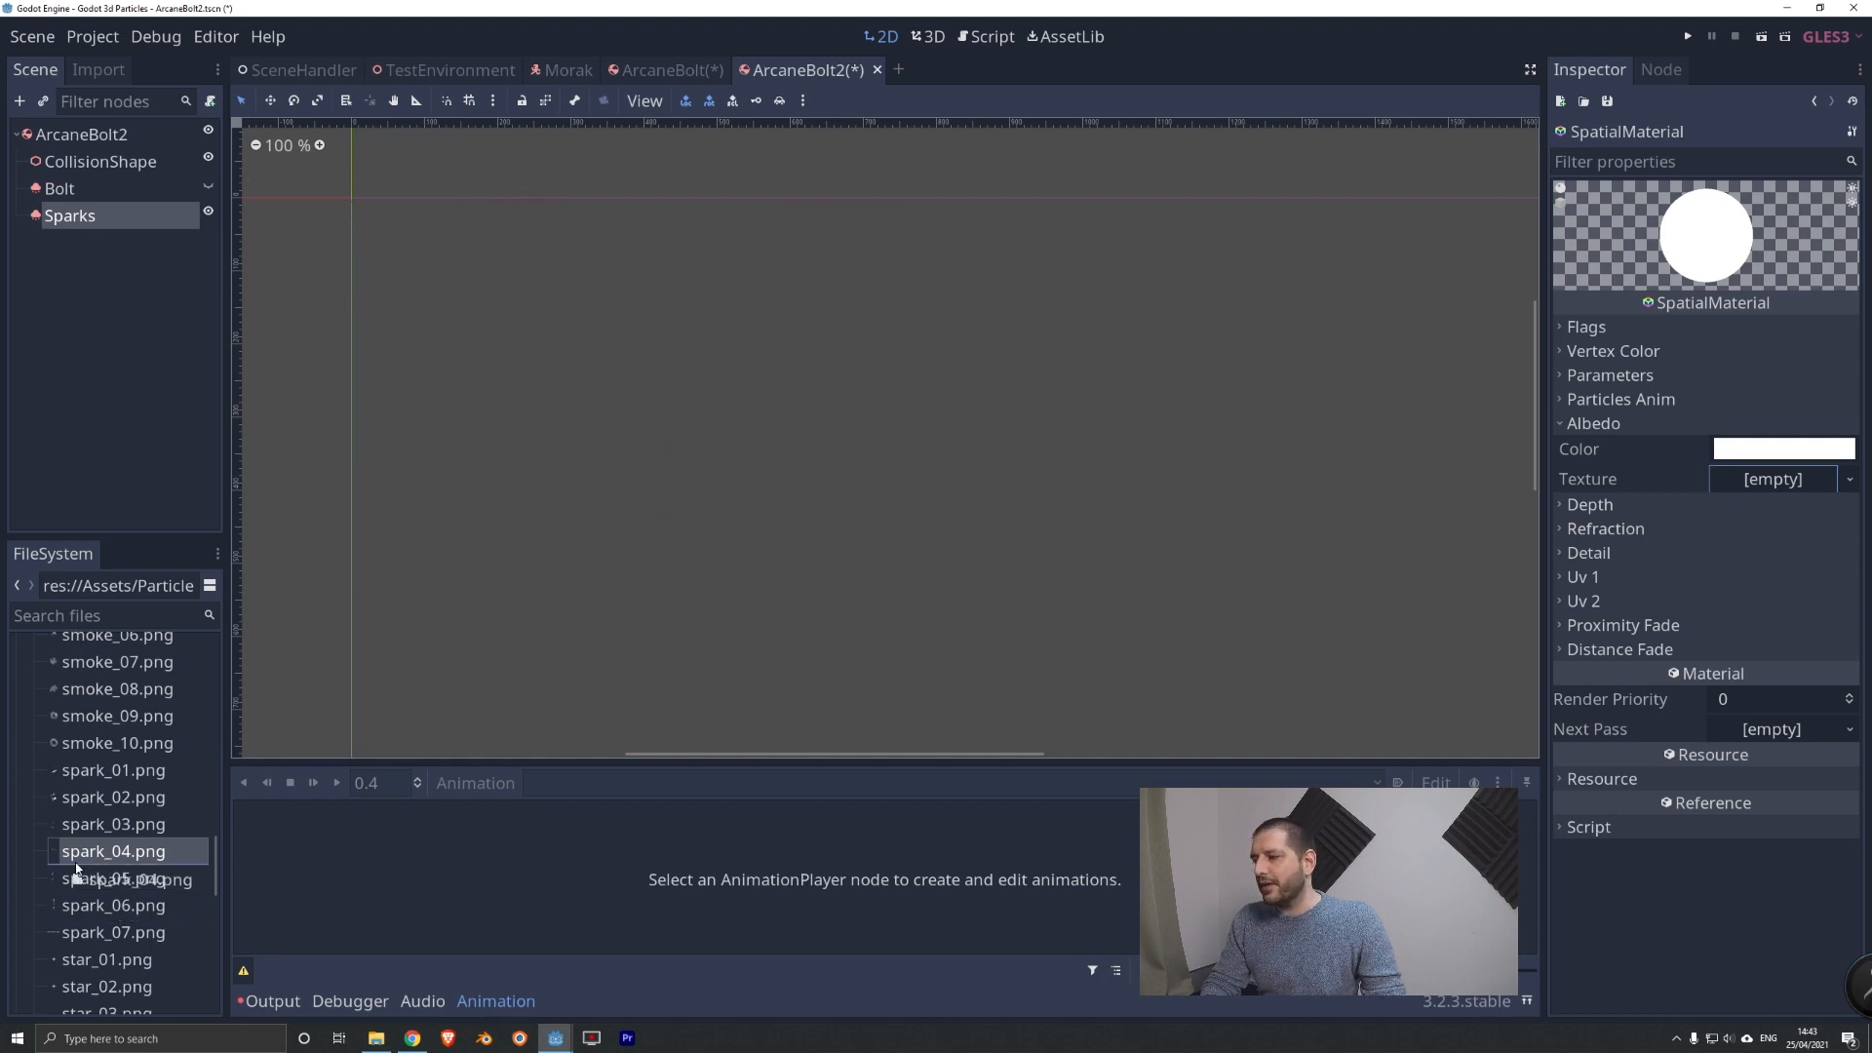
pyautogui.moveTo(857, 101); pyautogui.dragTo(1767, 479)
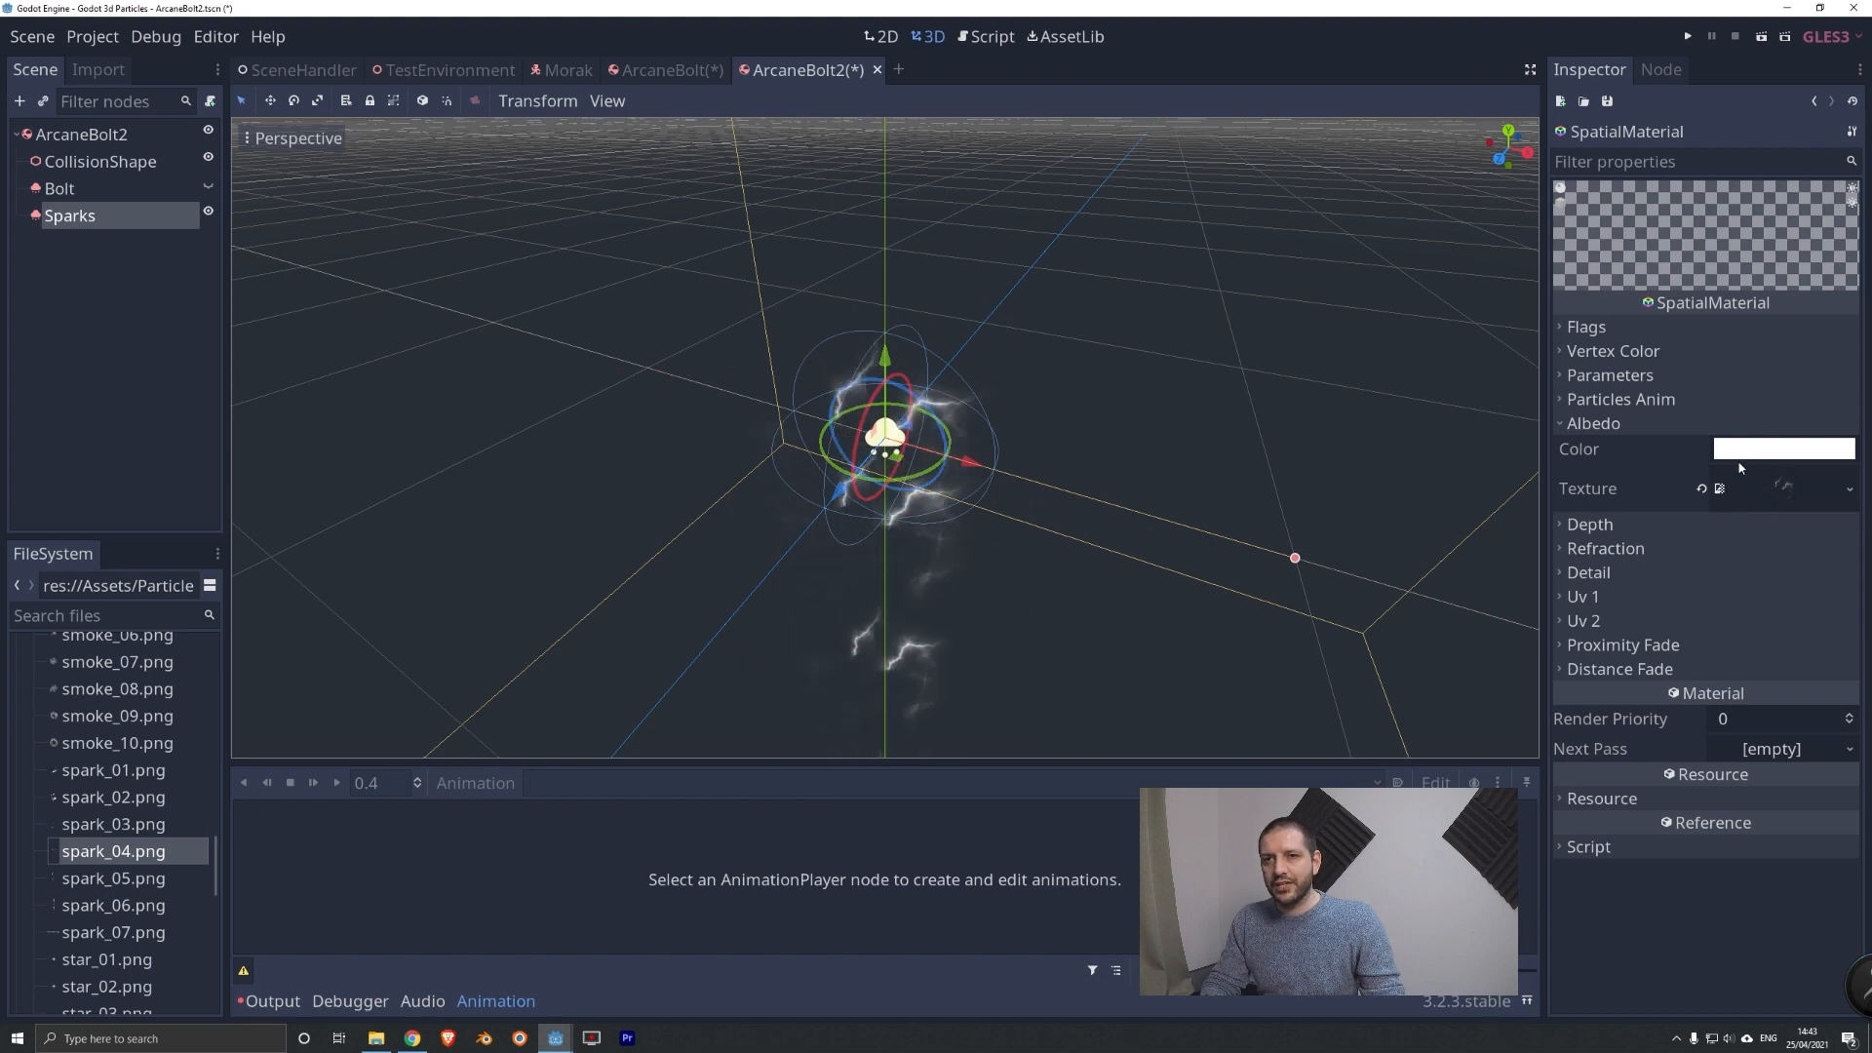
pyautogui.click(1616, 428)
pyautogui.click(1813, 101)
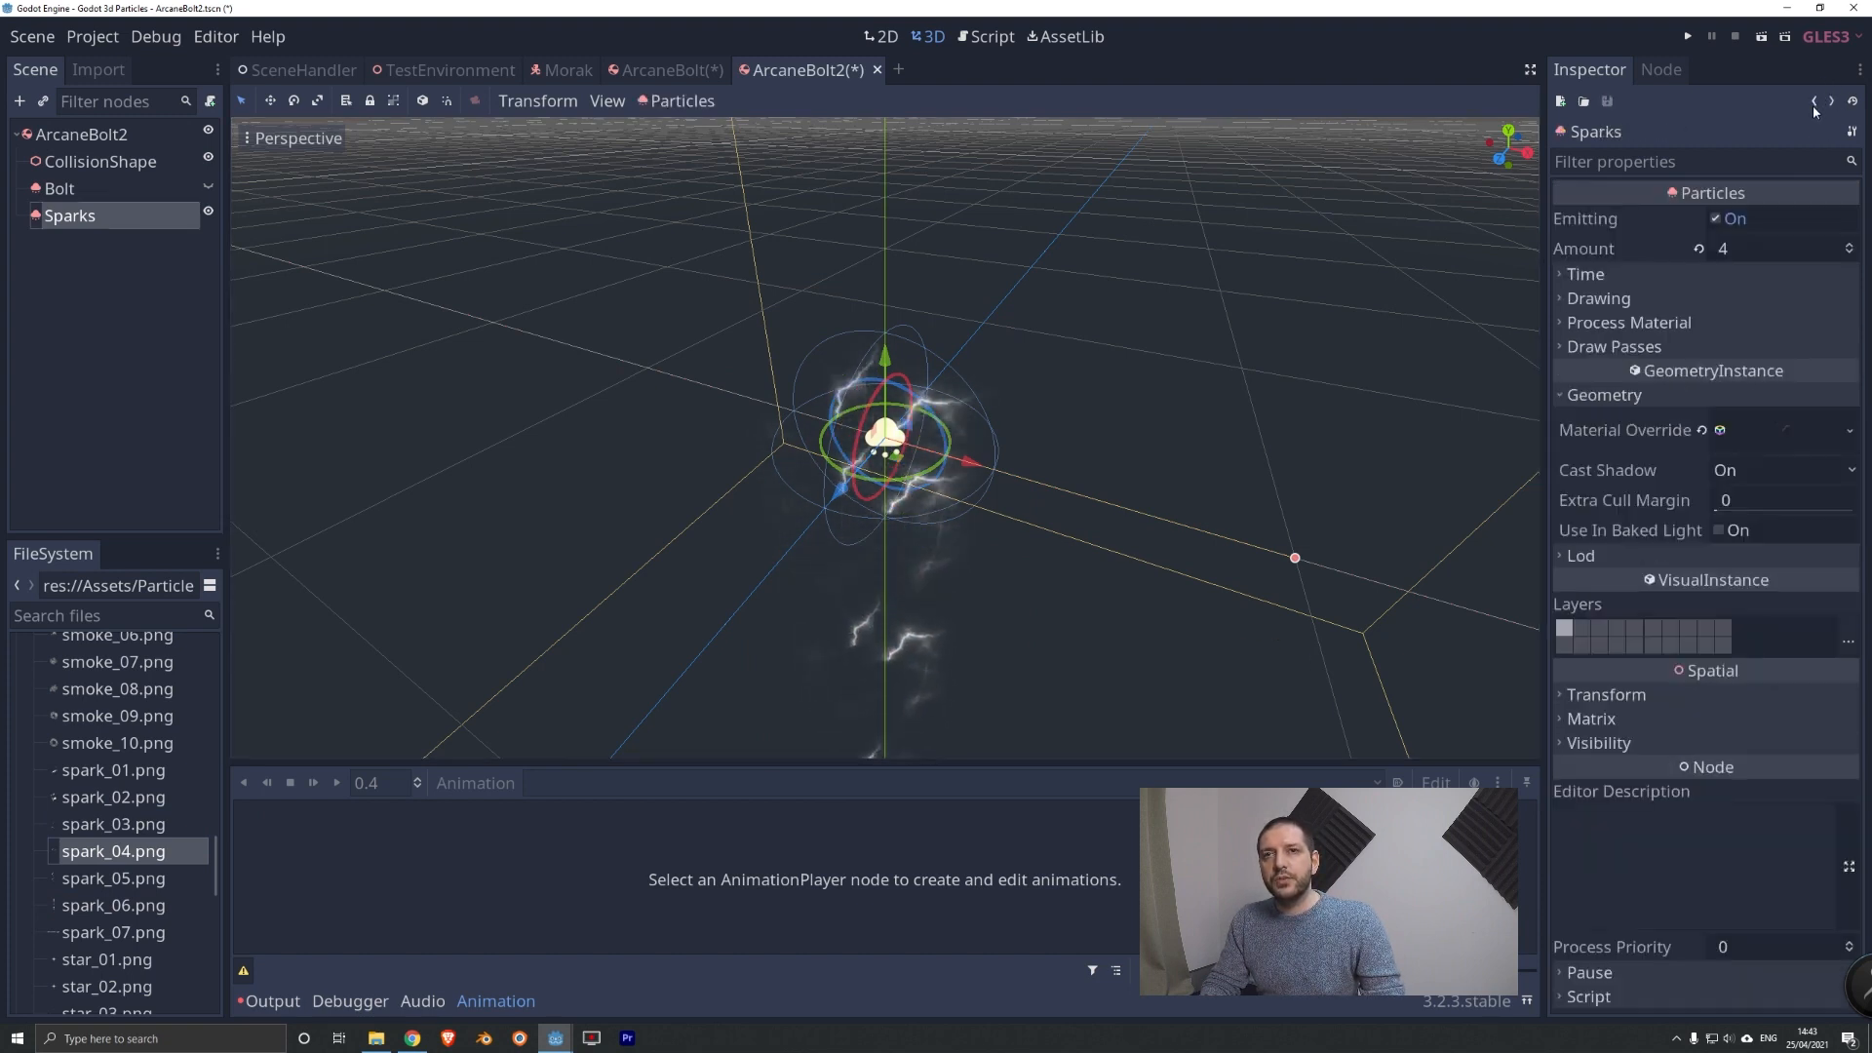
pyautogui.click(1640, 396)
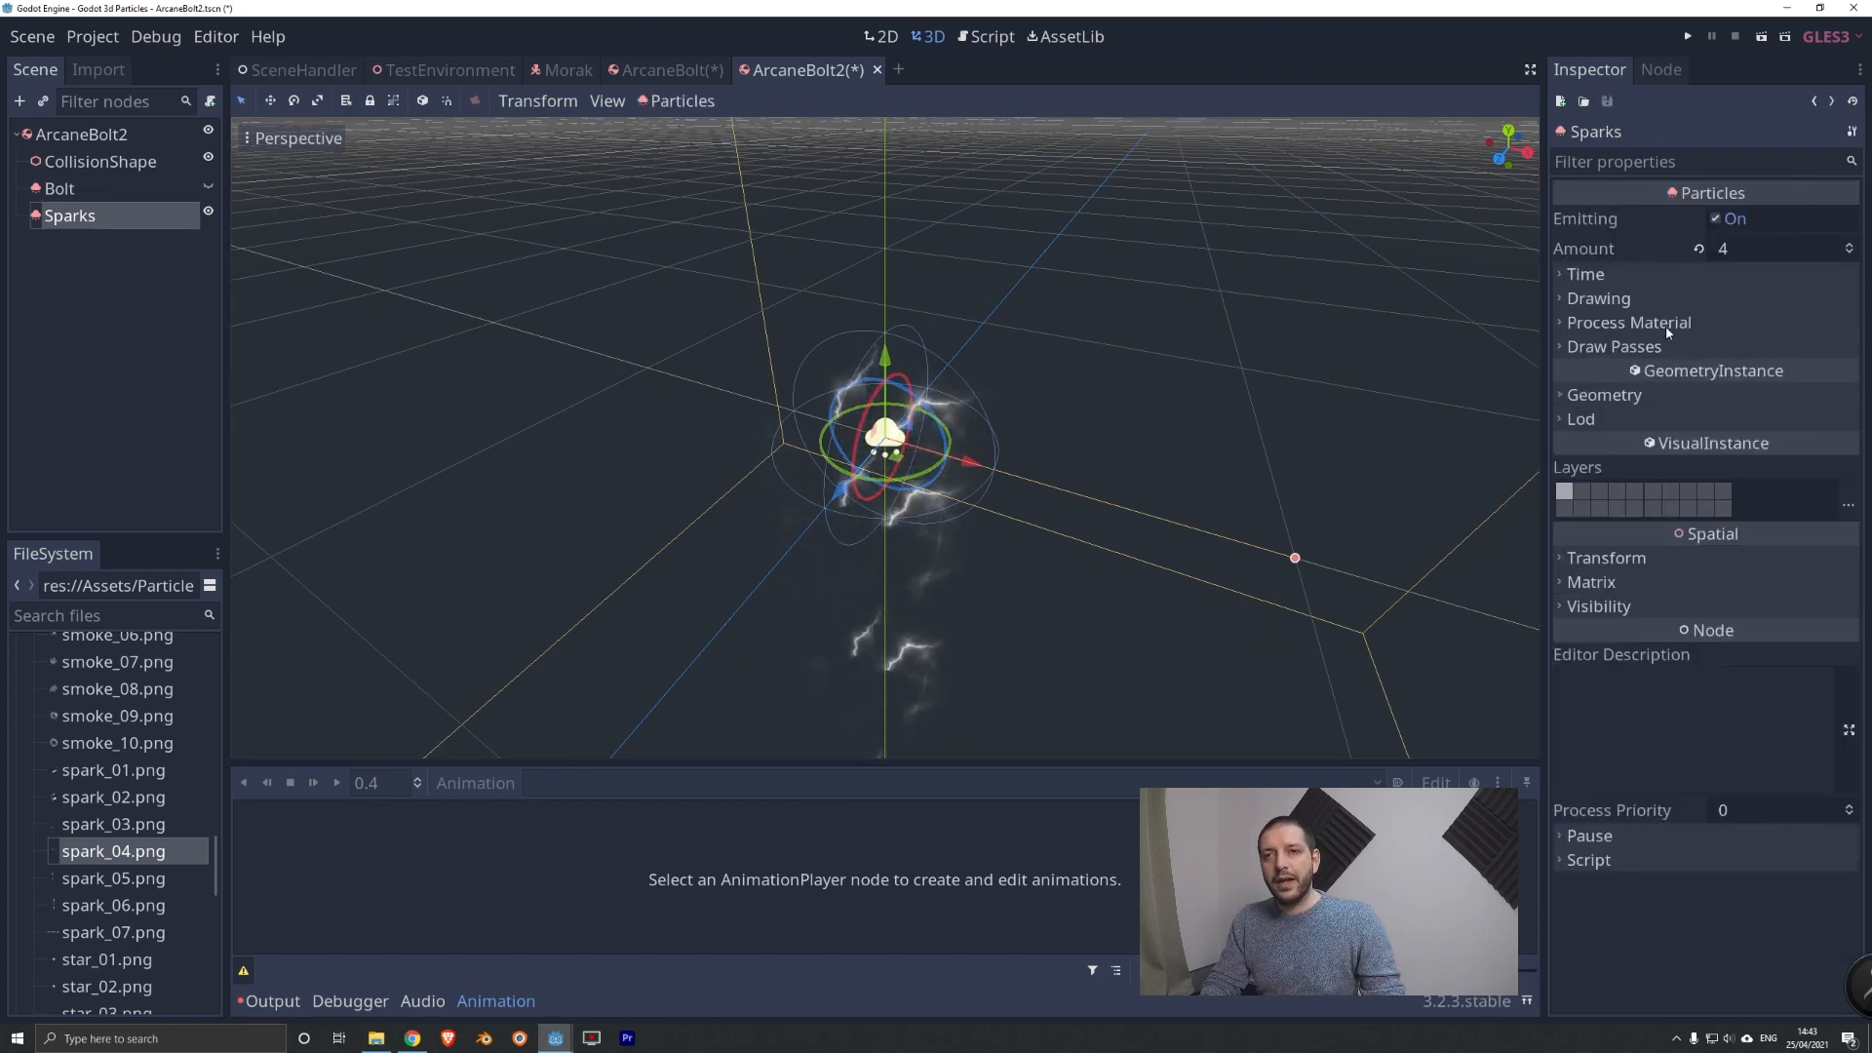
# Set the Y gravity in the Sparks process material to 0.
pyautogui.click(1644, 326)
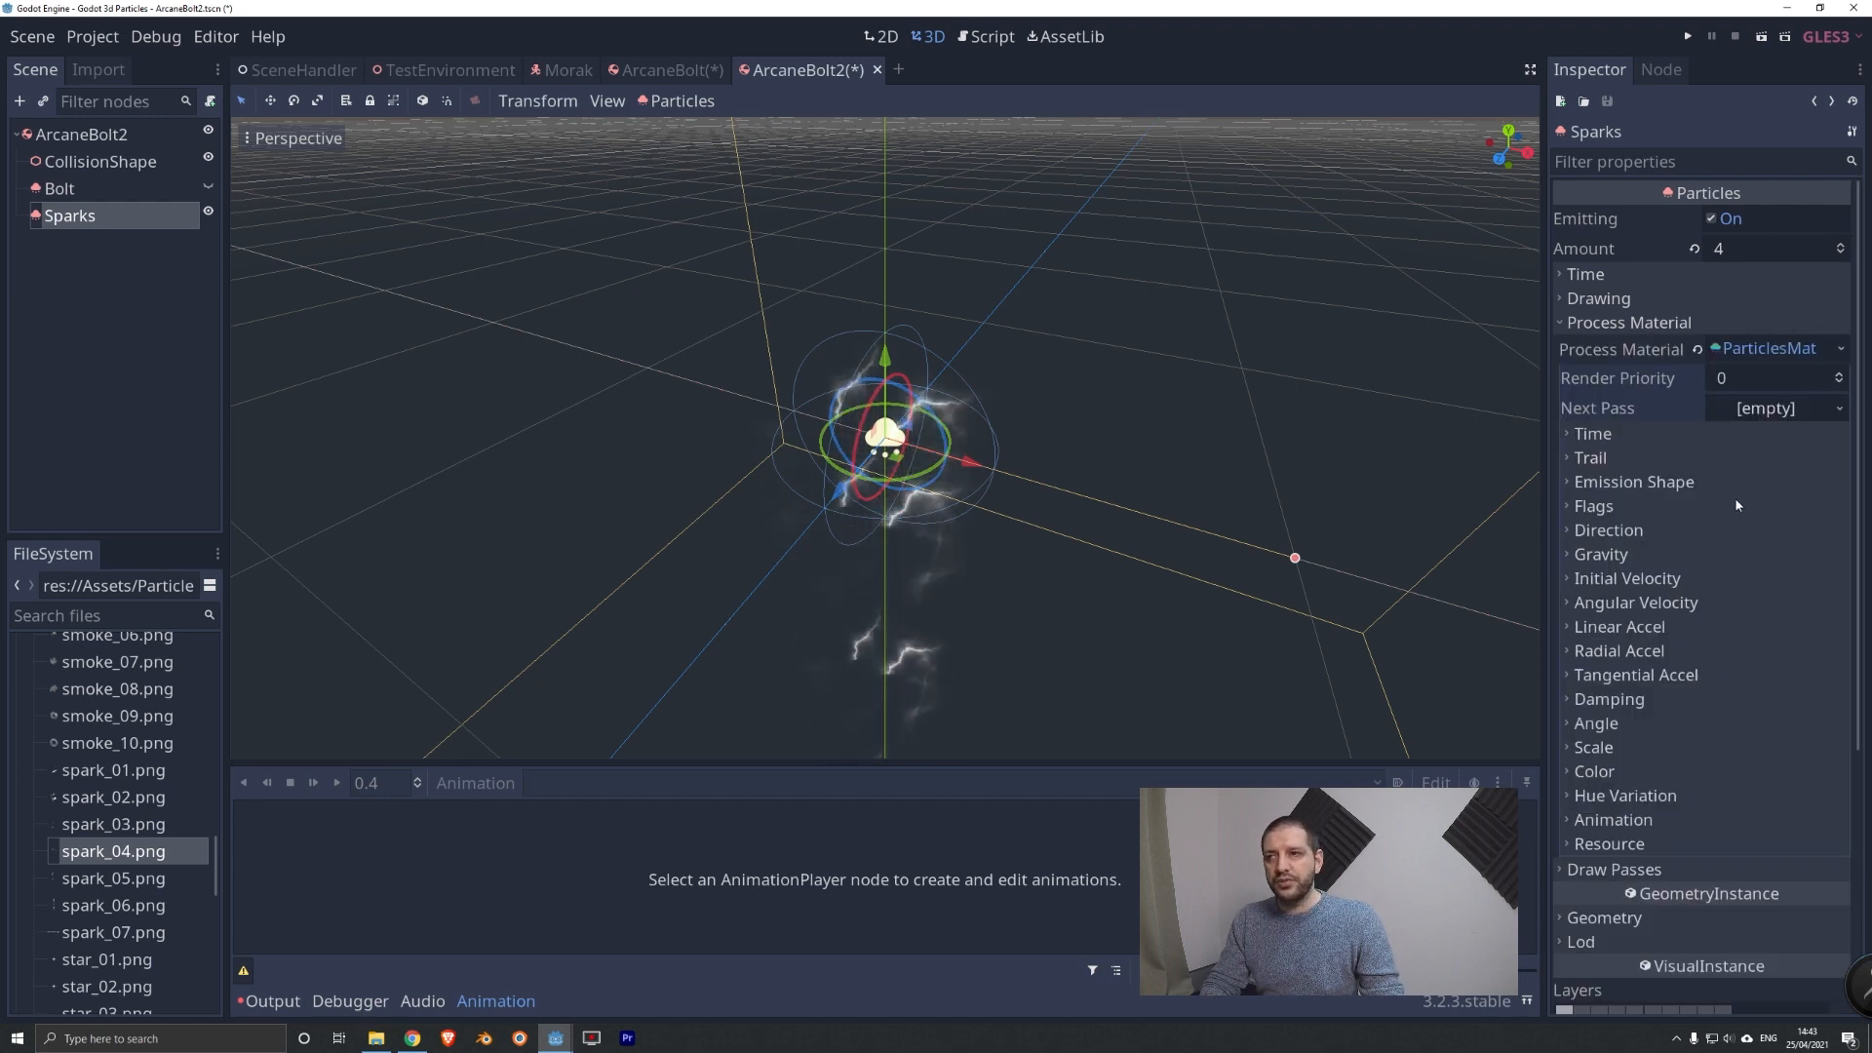
pyautogui.scroll(-3, 1747, 490)
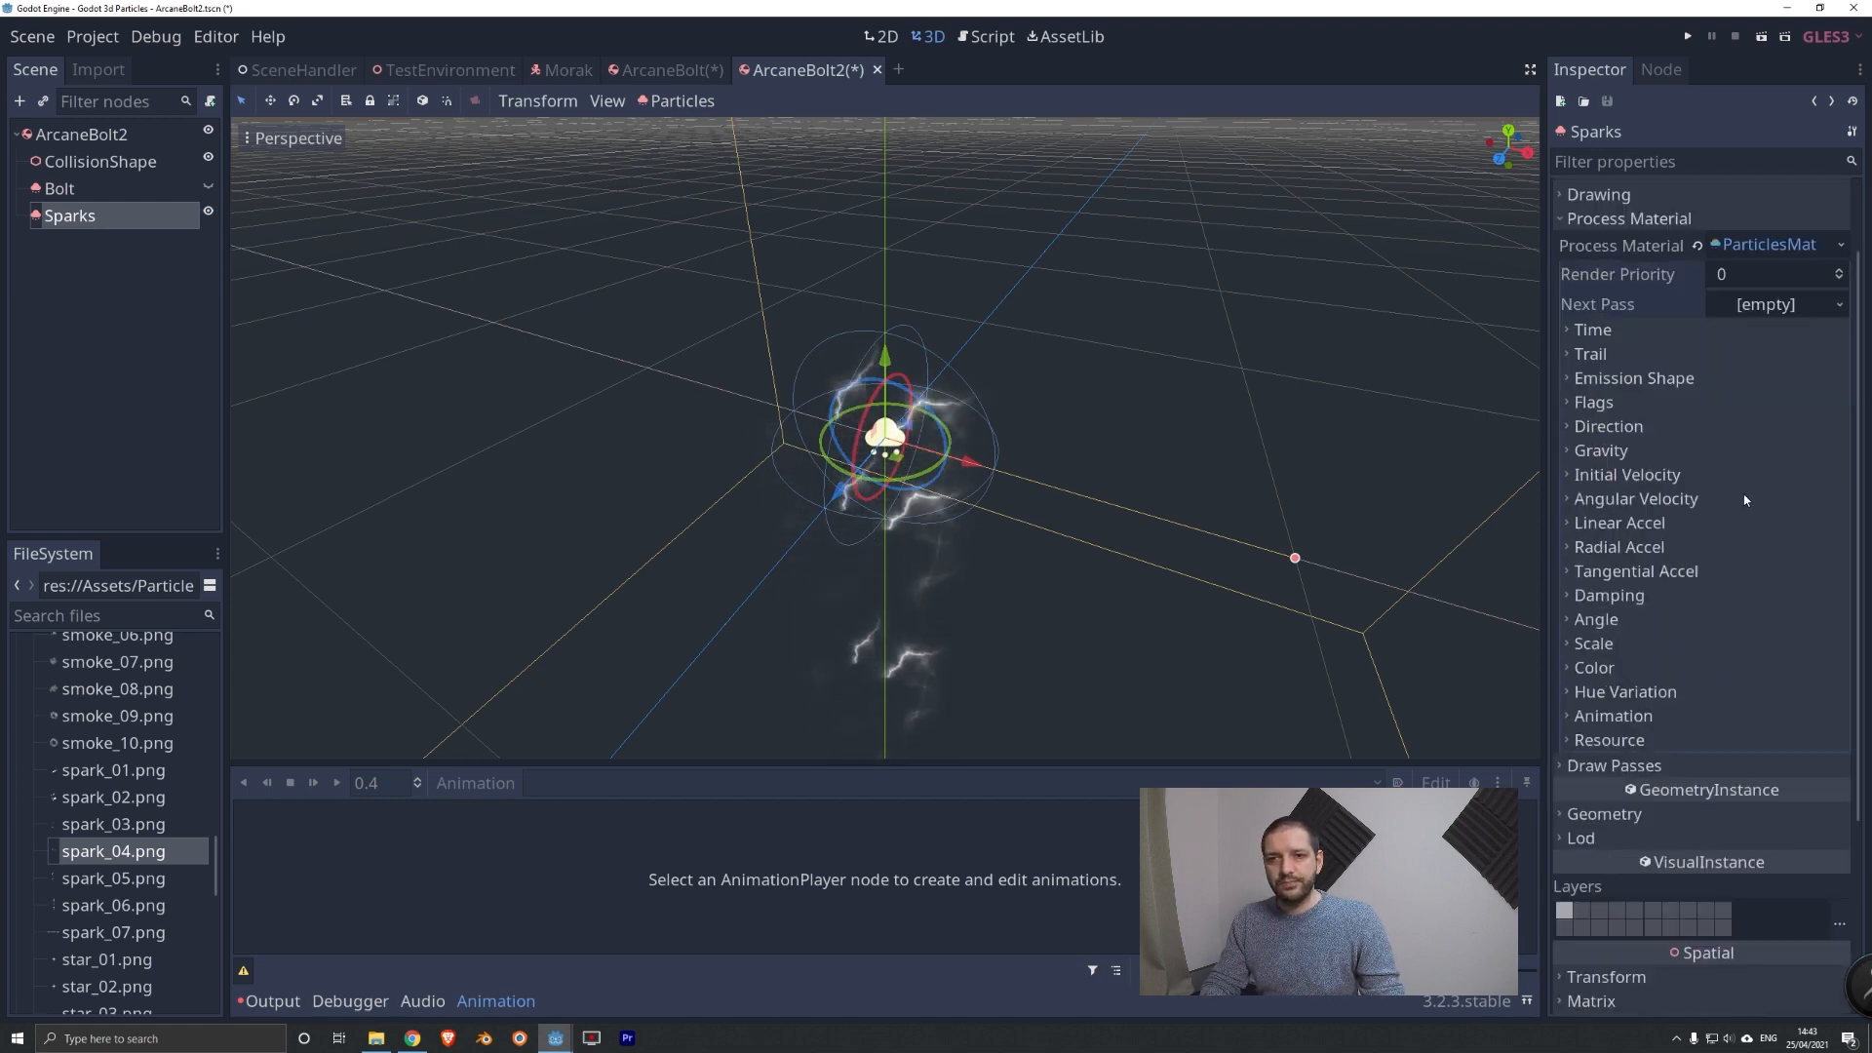
pyautogui.click(1601, 451)
pyautogui.click(1680, 500)
pyautogui.write('0')
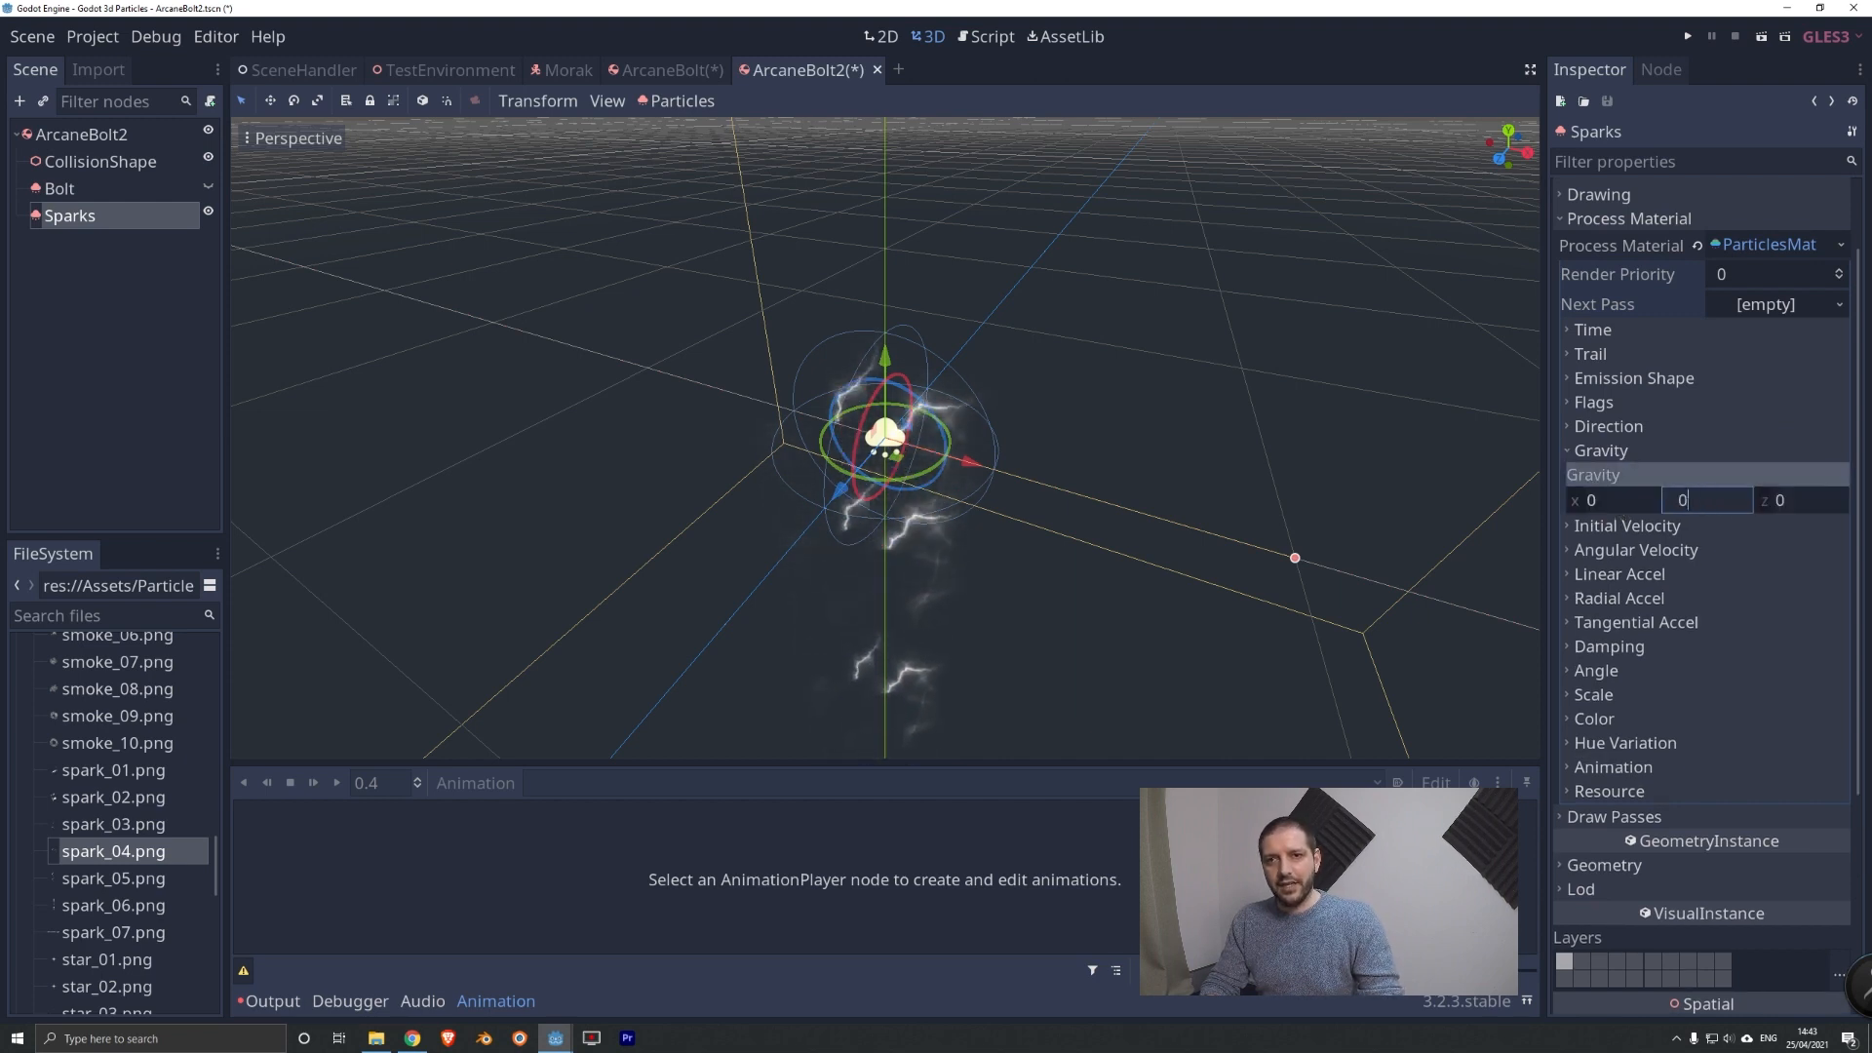
# Set the Sparks particle angle to 360 with an angle randomness of 1.
pyautogui.click(1596, 671)
pyautogui.scroll(-3, 1725, 626)
pyautogui.click(1747, 591)
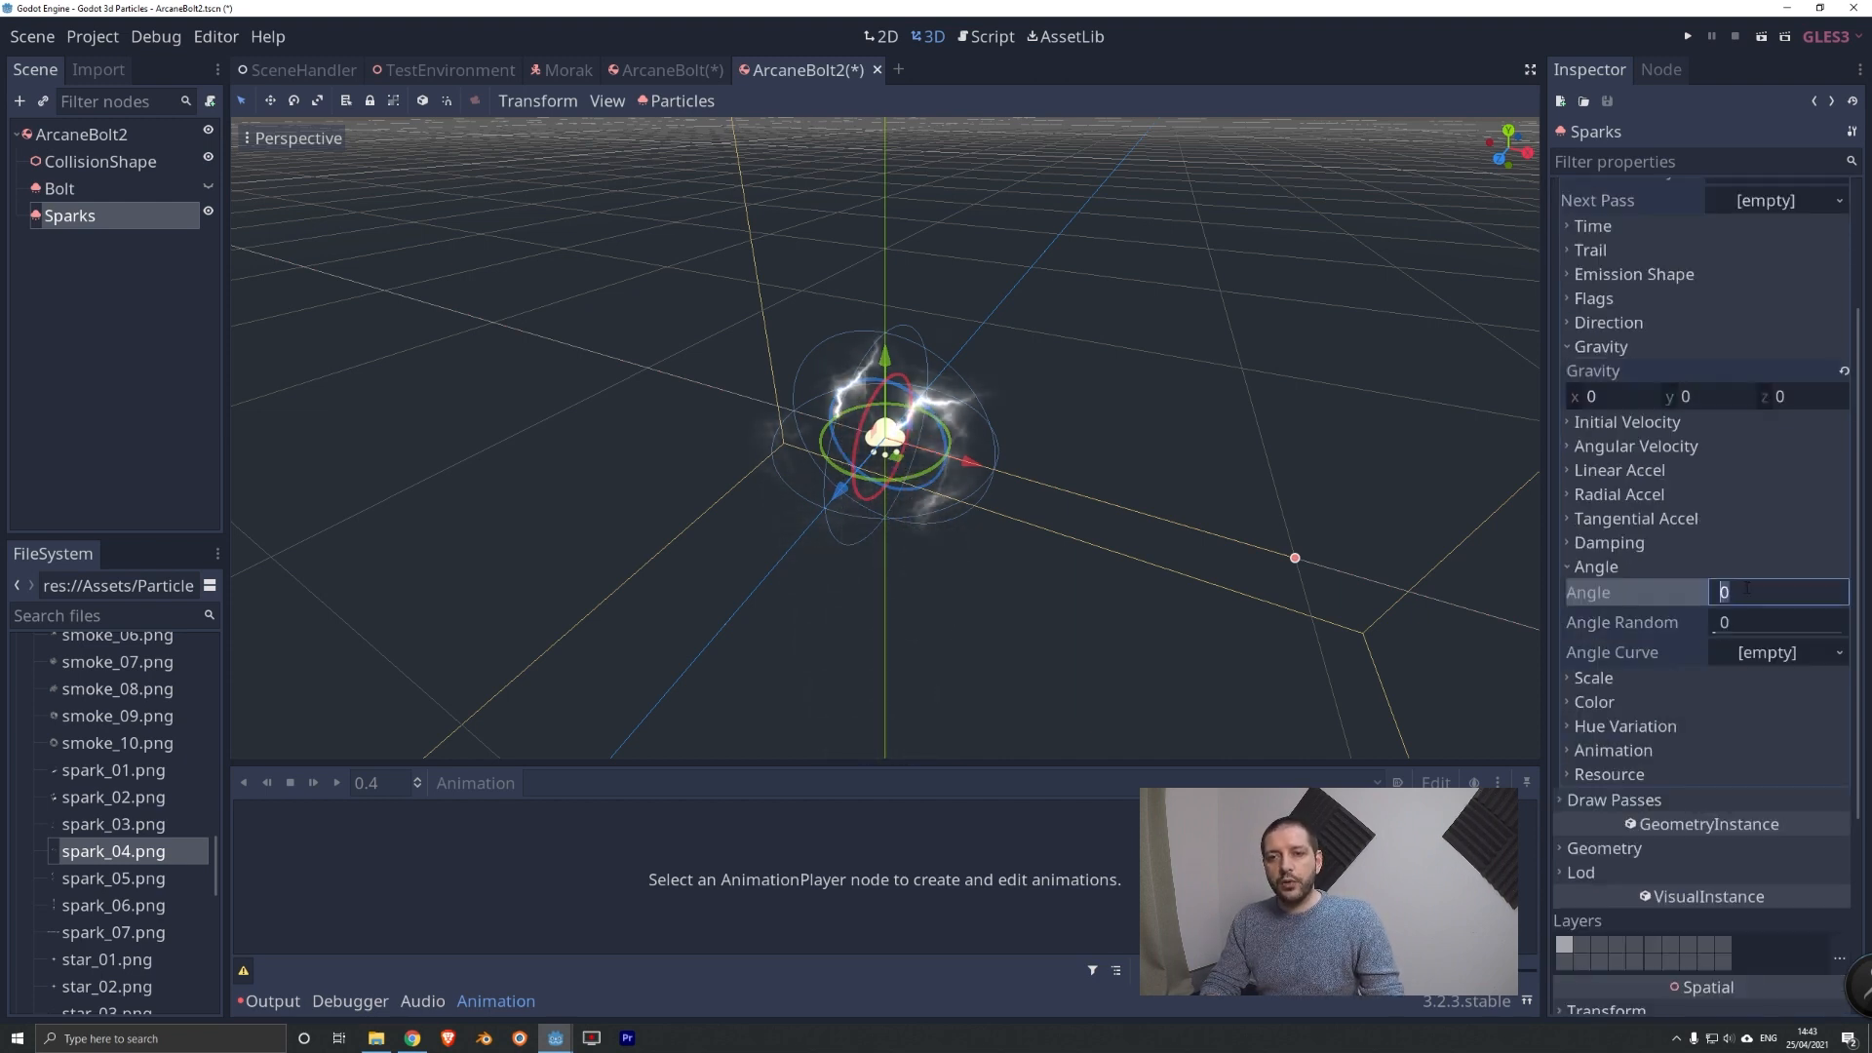
pyautogui.write('360')
pyautogui.click(1738, 629)
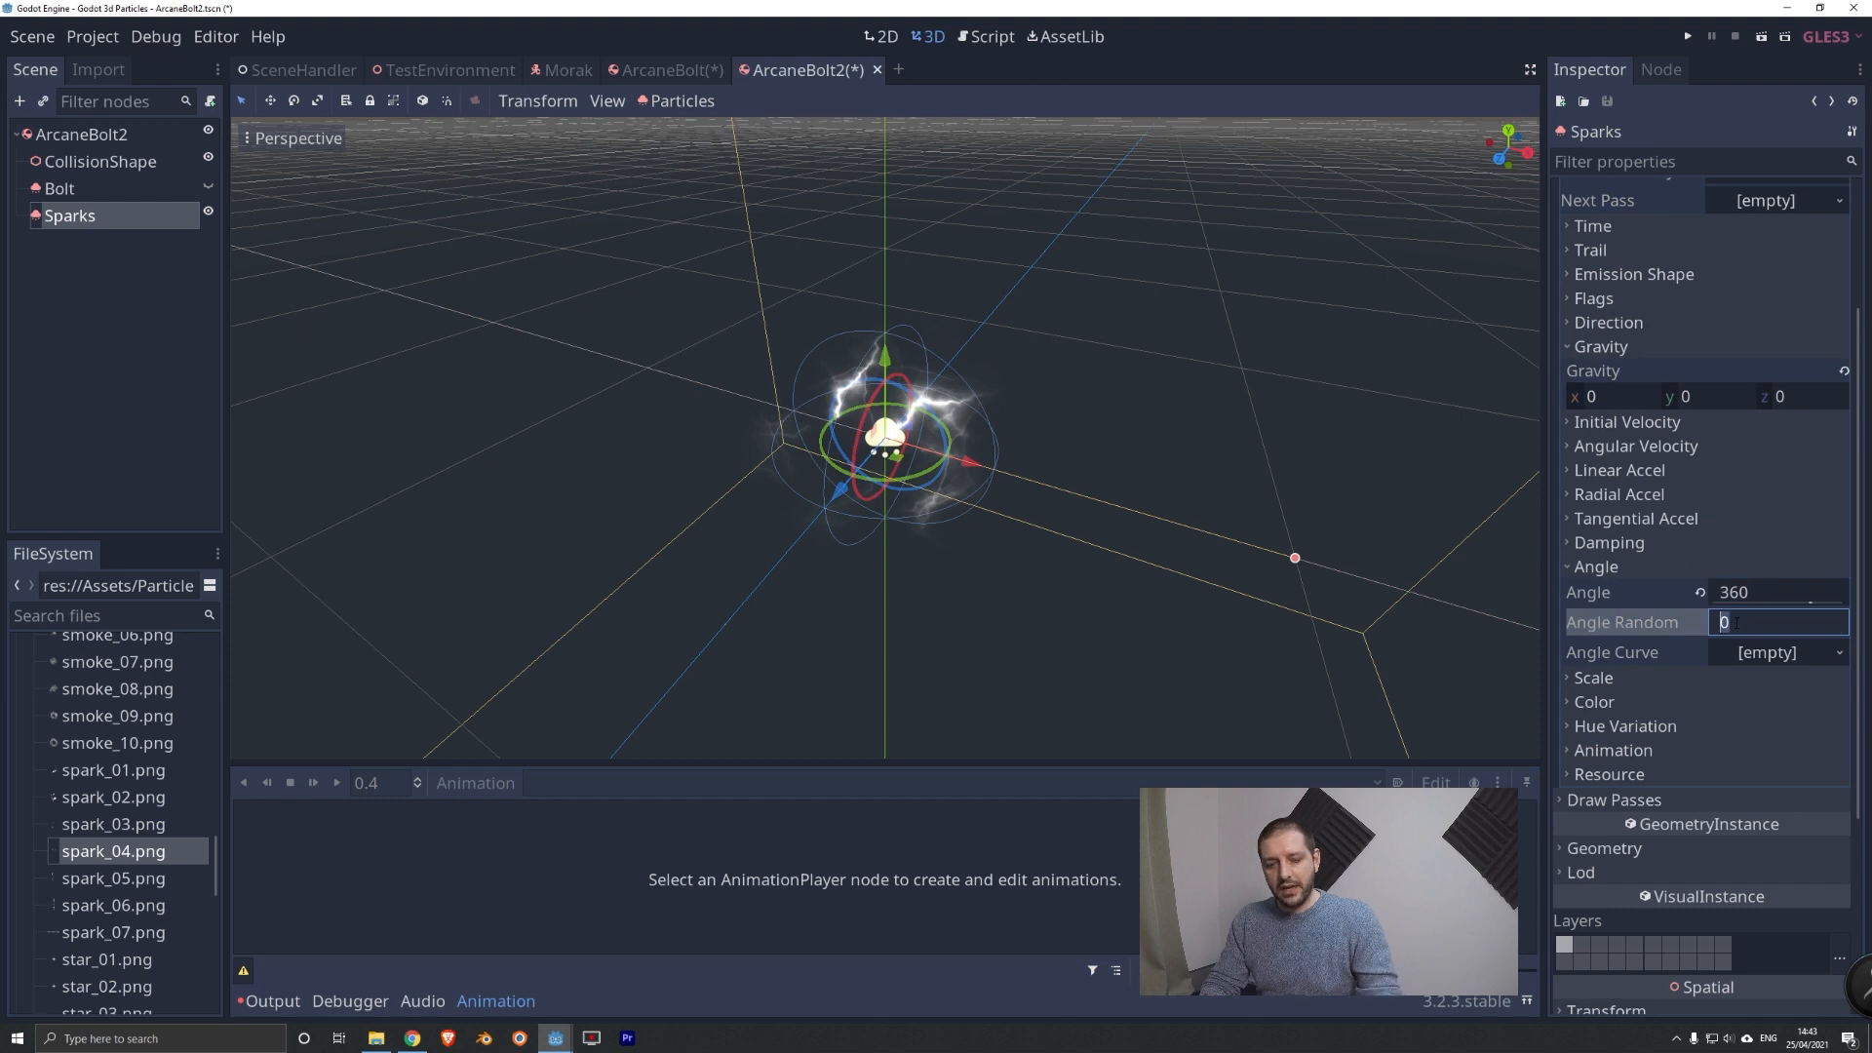
pyautogui.write('1')
pyautogui.press('Return')
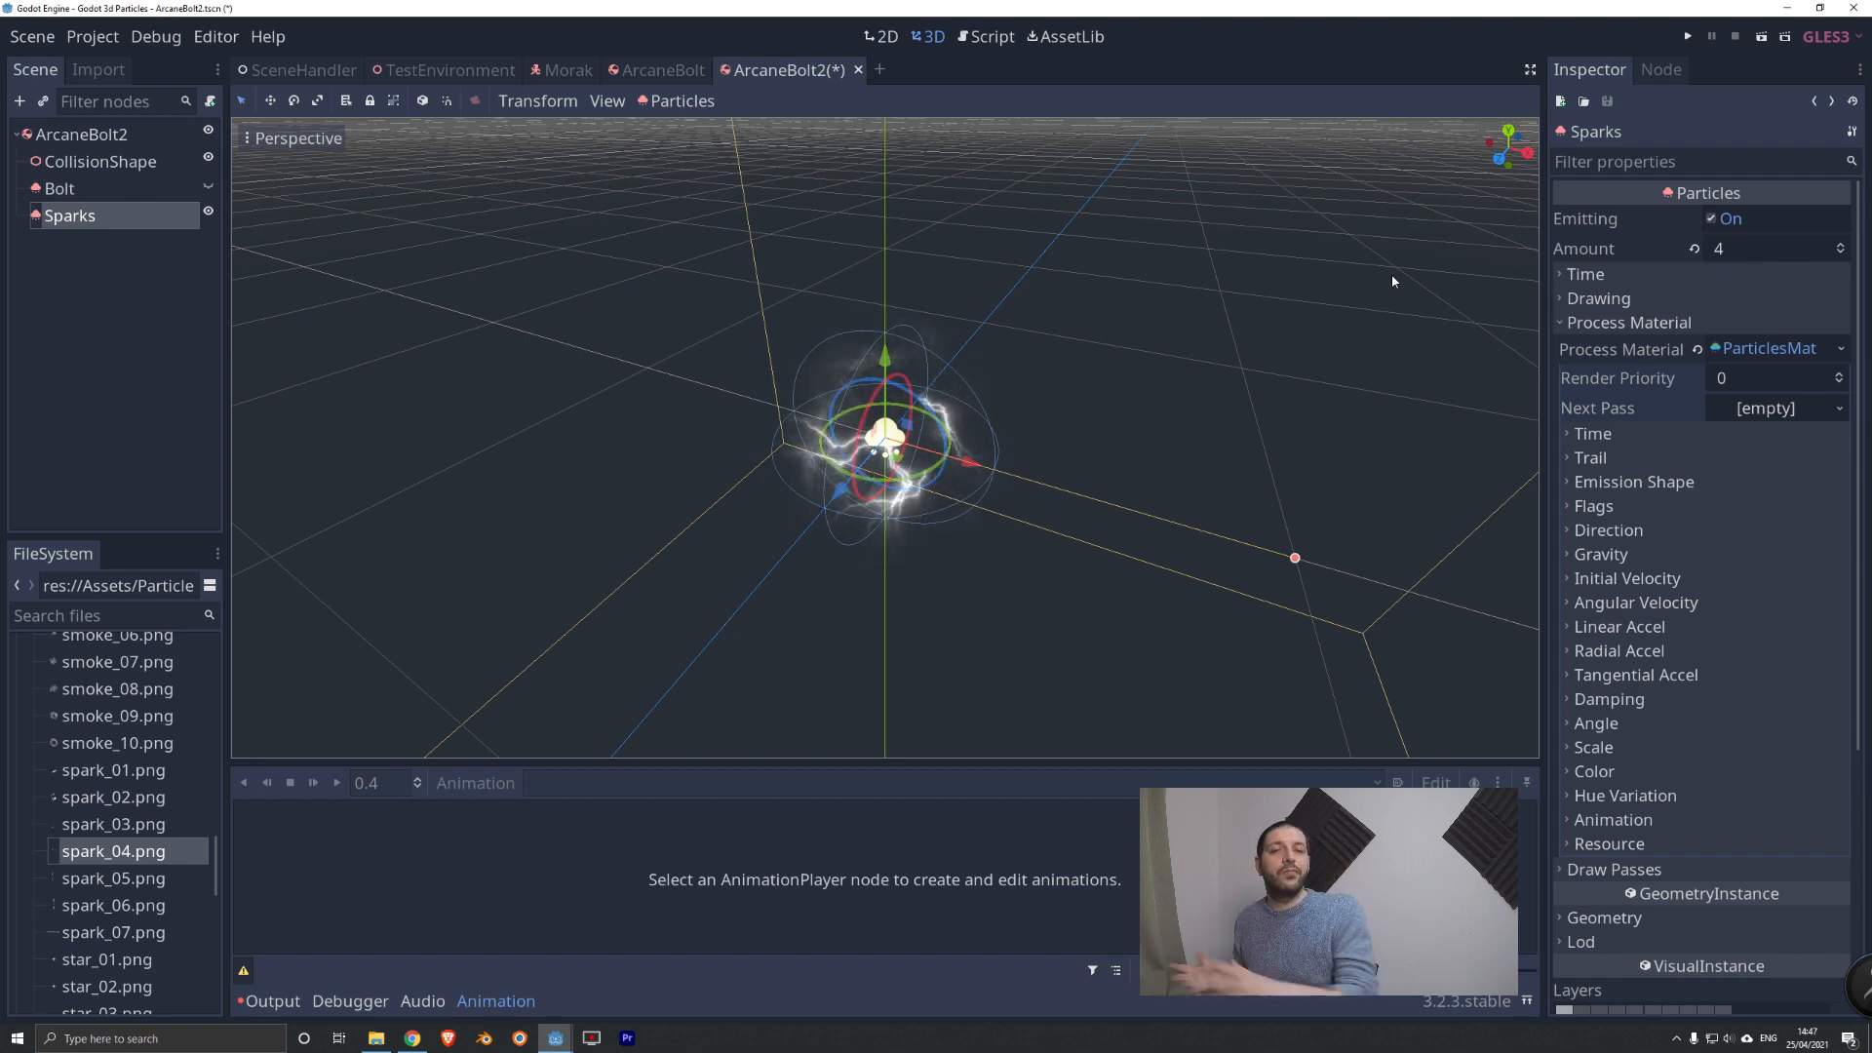
# Set the lifetime of the Sparks particles to 2.3.
pyautogui.click(1622, 276)
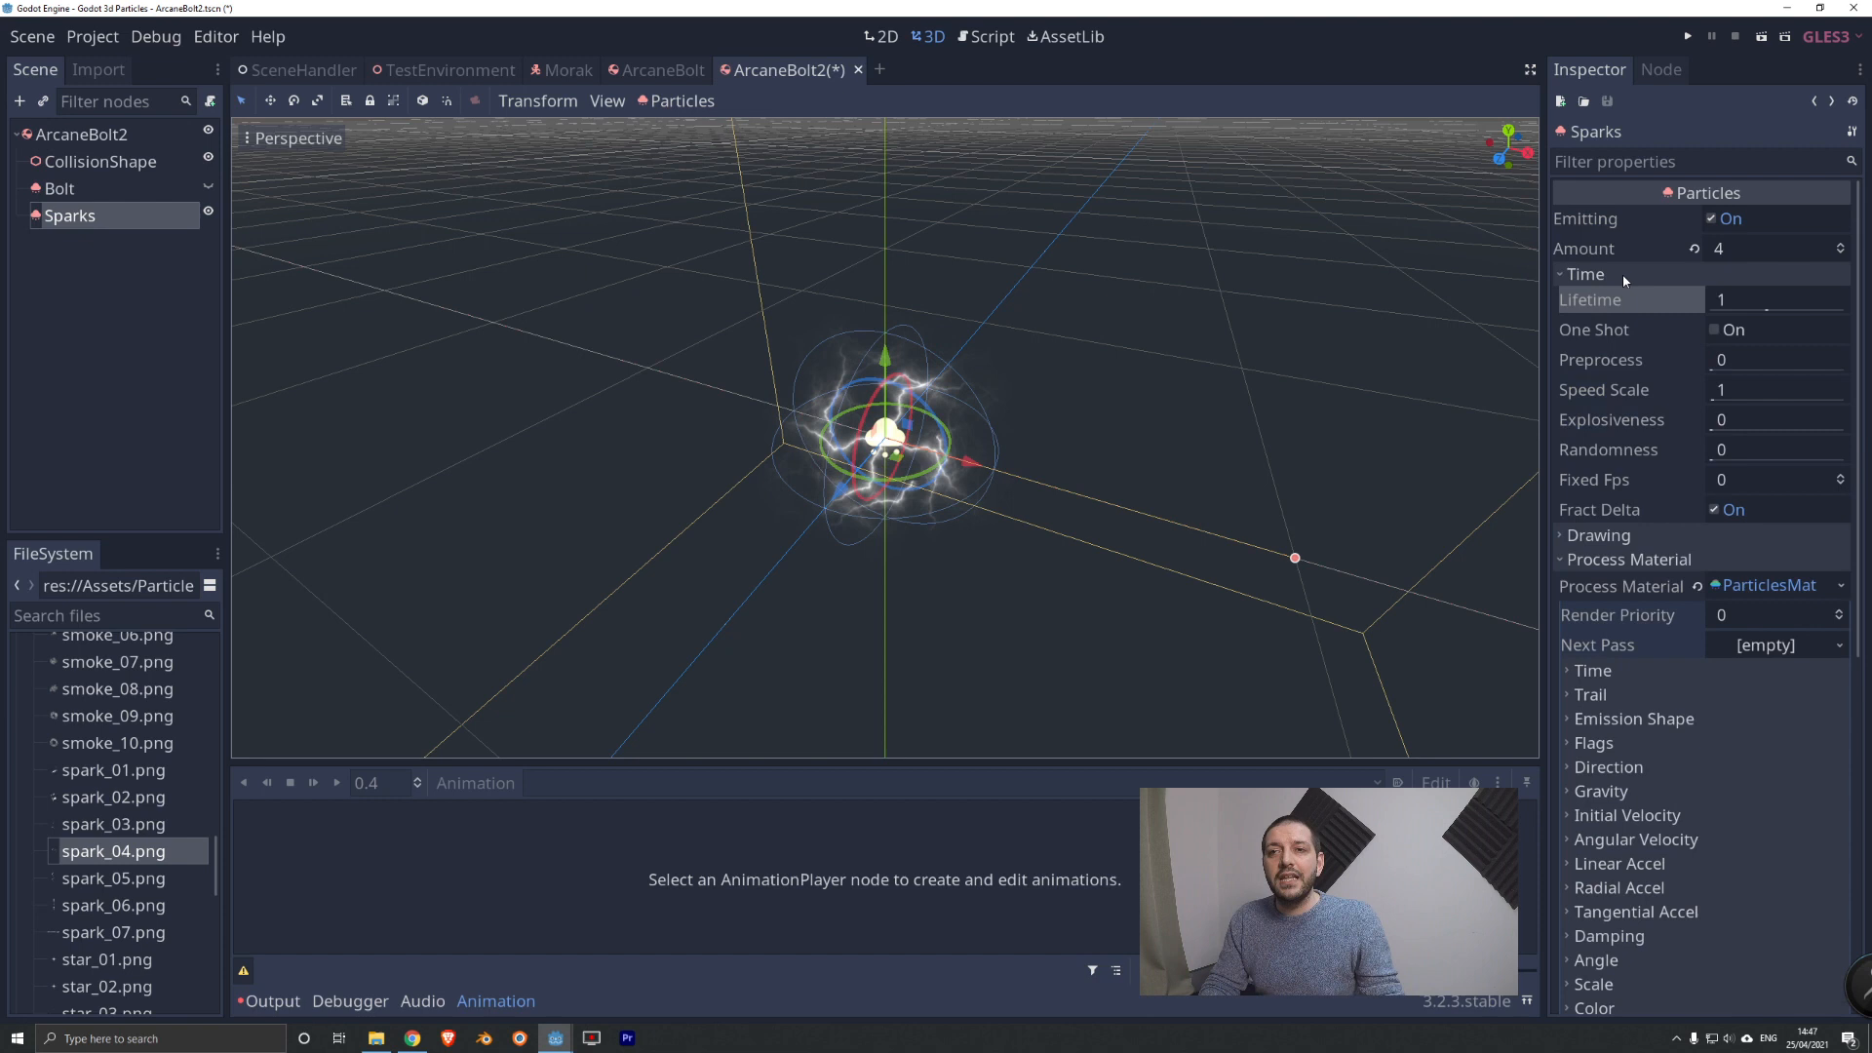
pyautogui.click(1724, 301)
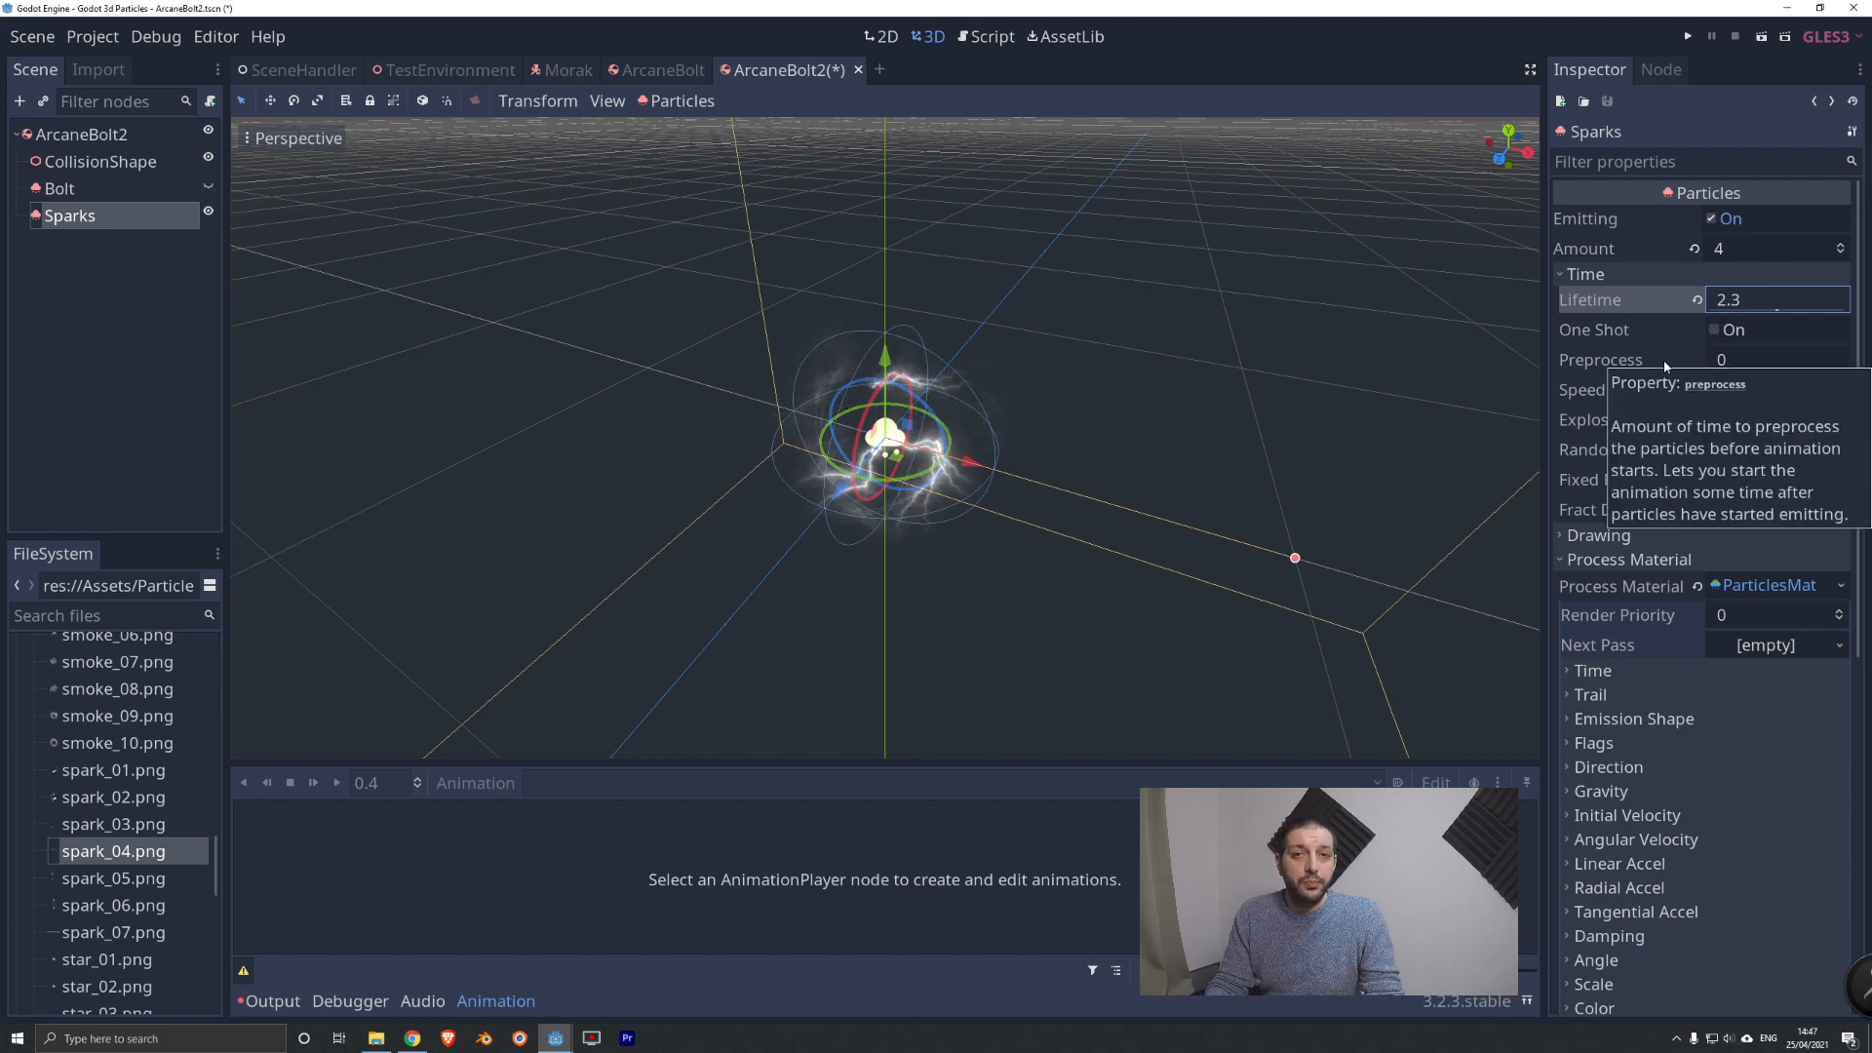
pyautogui.click(1617, 273)
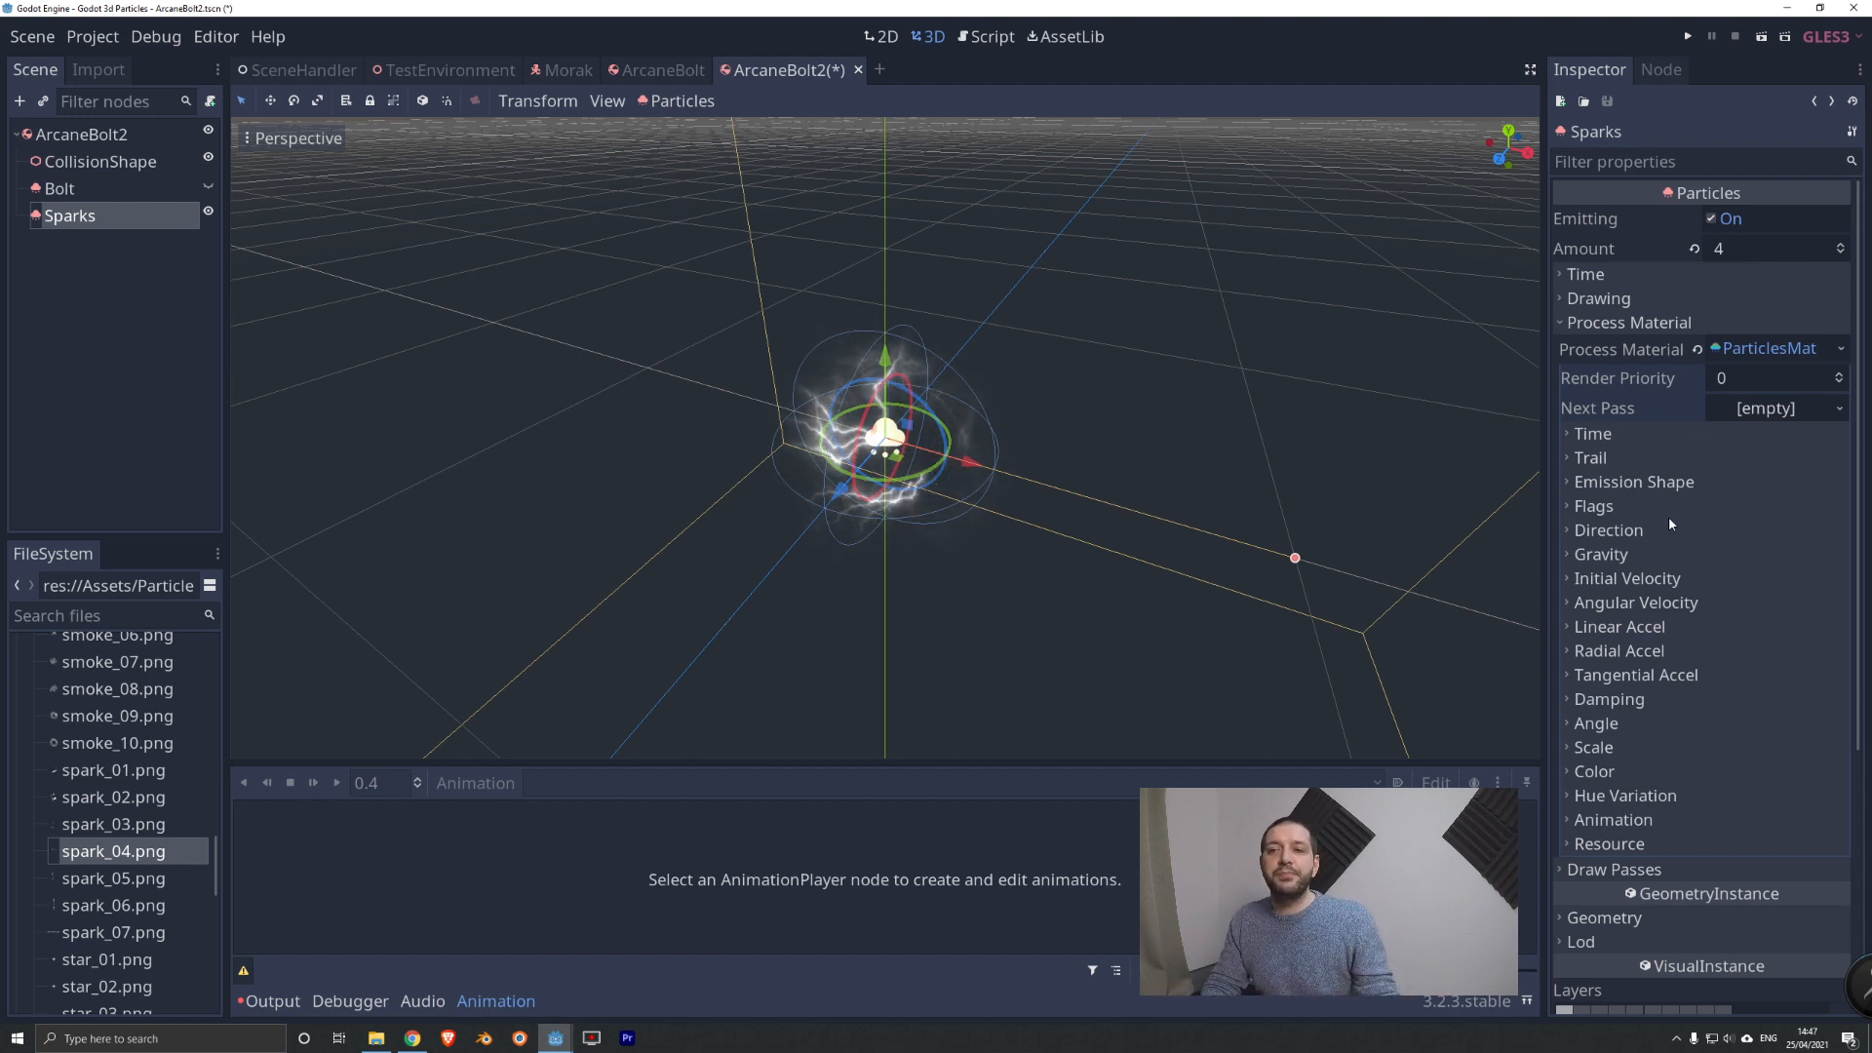
# Set the initial velocity of the Sparks particles to 0.6 with a velocity randomness of 0.4.
pyautogui.click(1611, 579)
pyautogui.scroll(-2, 1658, 624)
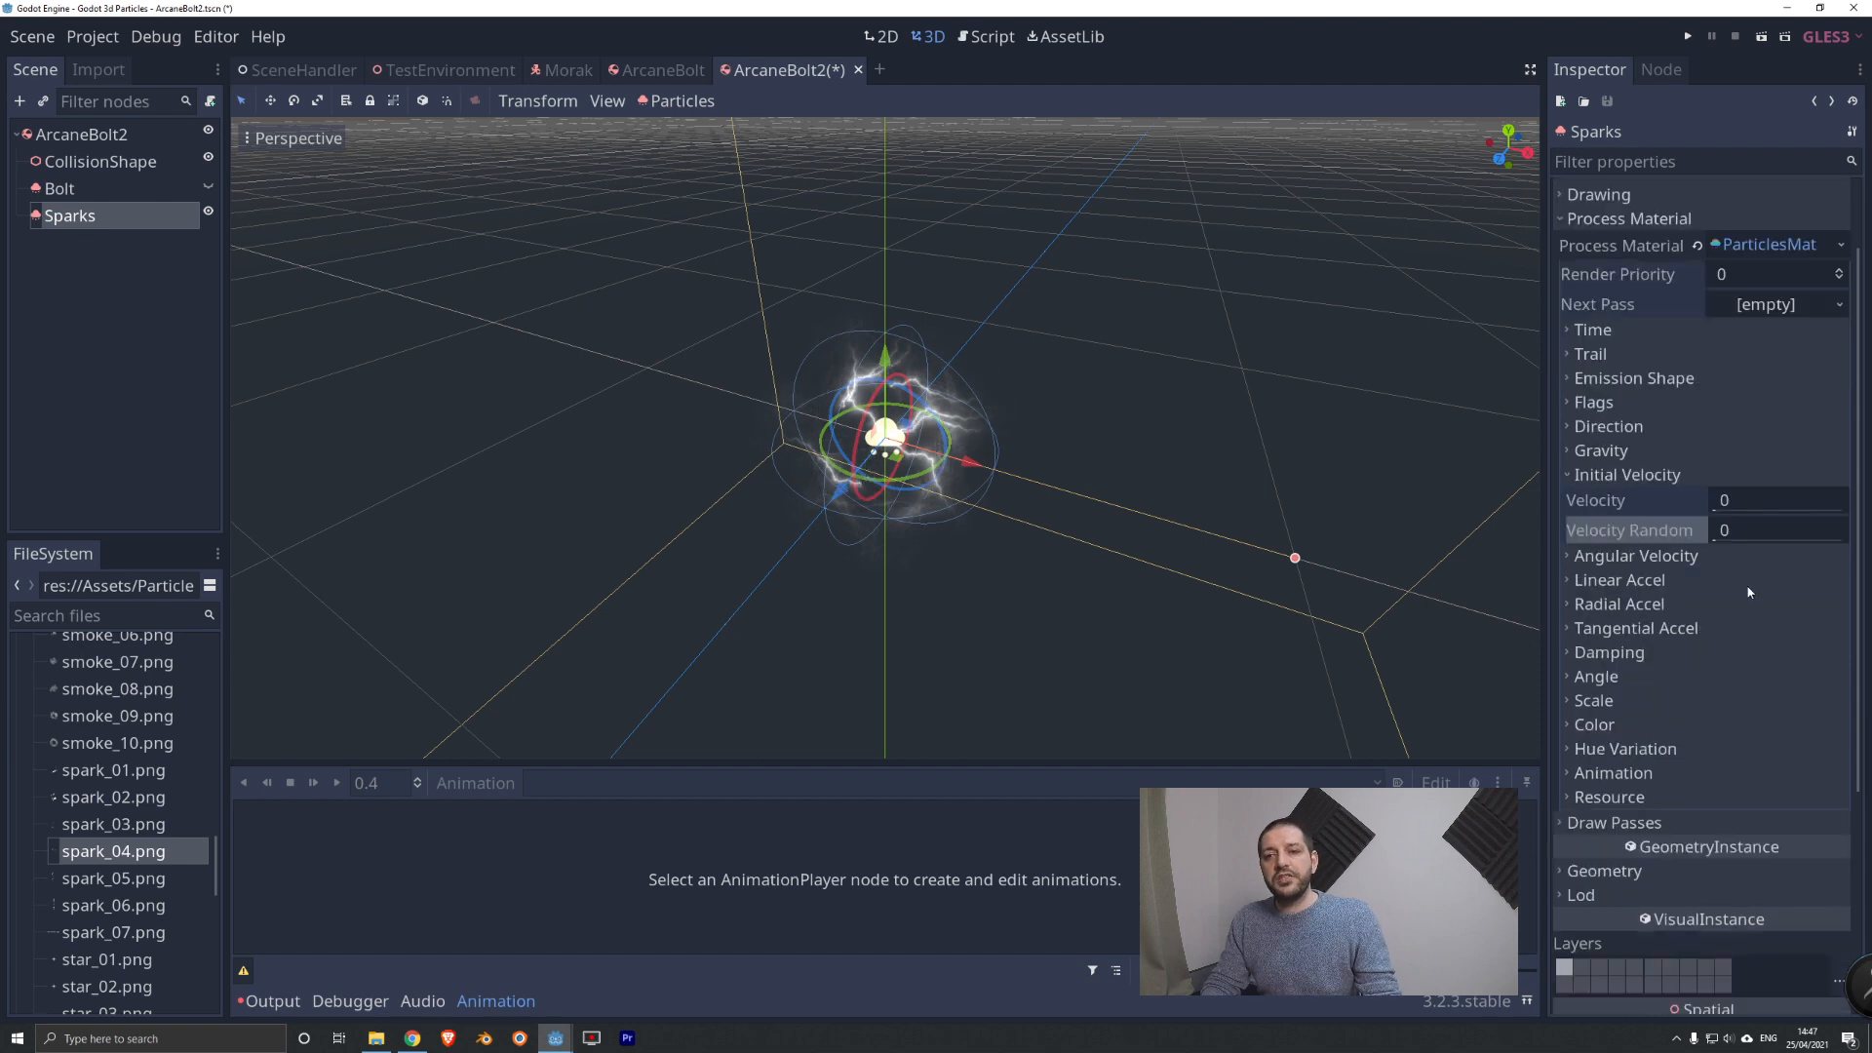
pyautogui.click(1737, 502)
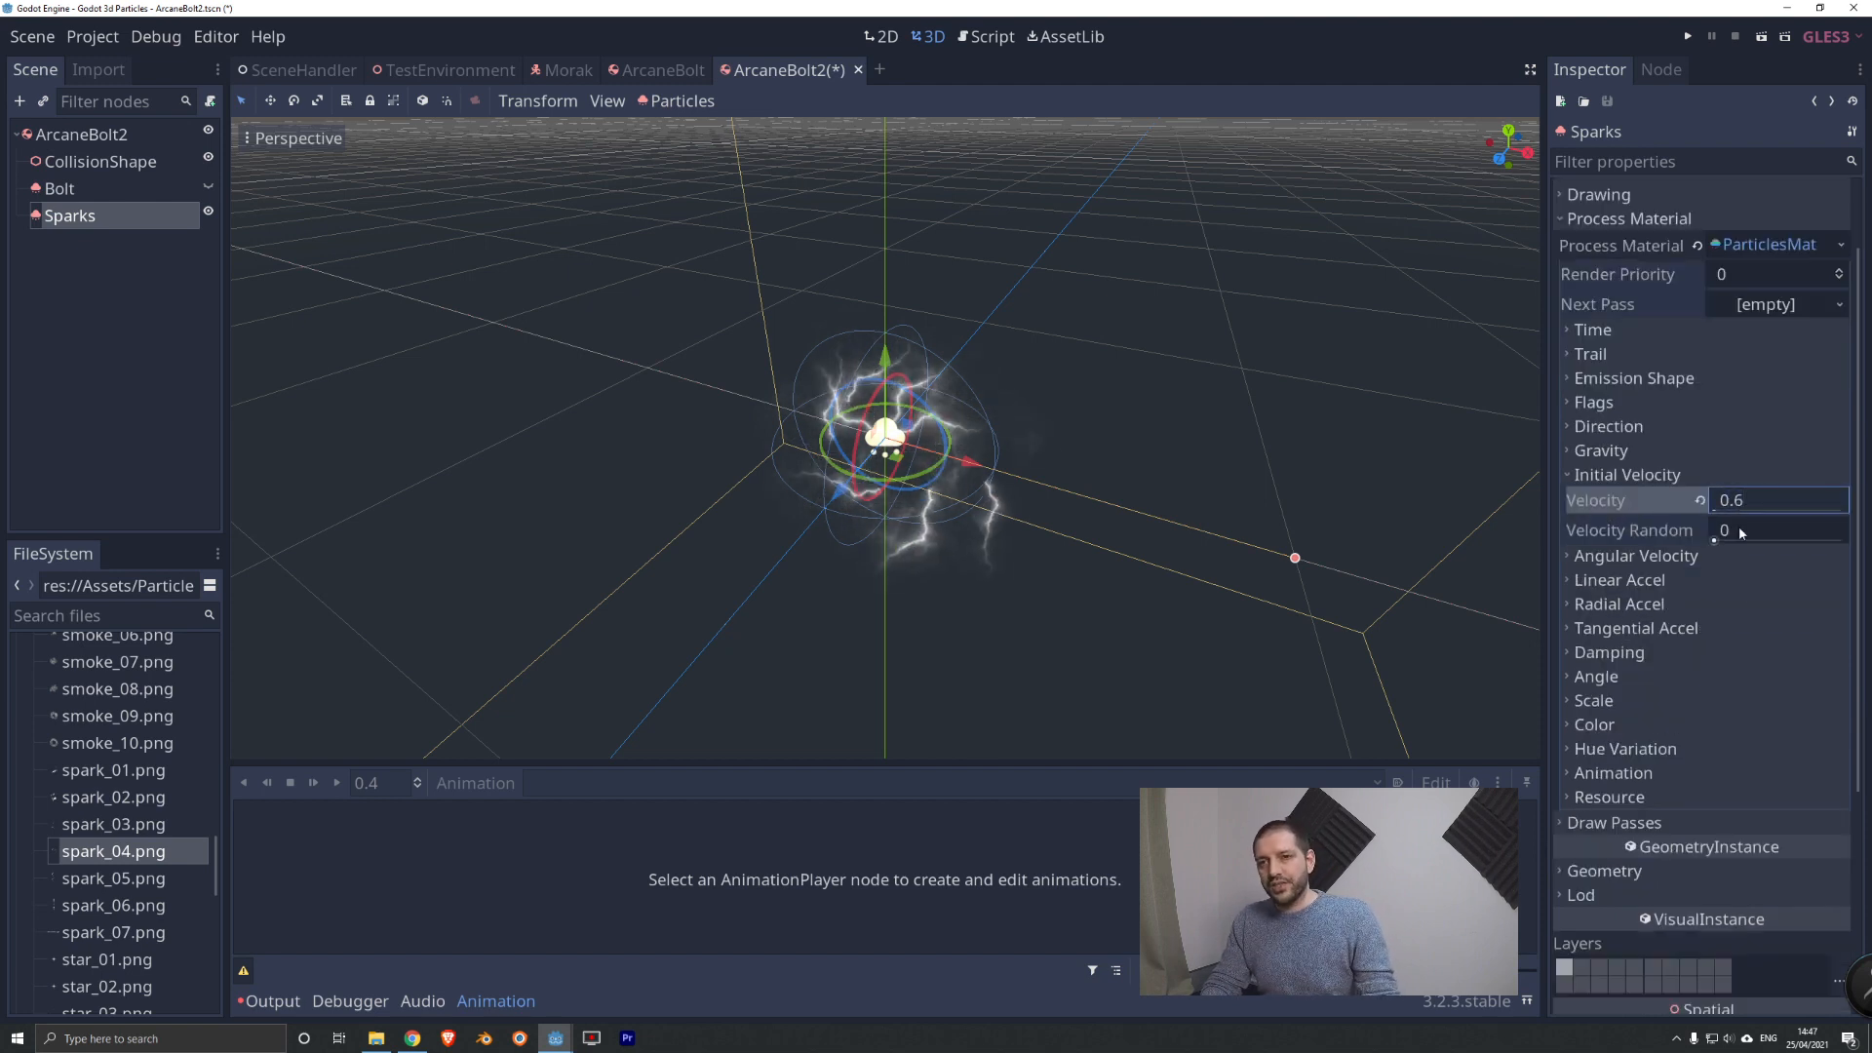
pyautogui.click(1739, 530)
pyautogui.write('0.')
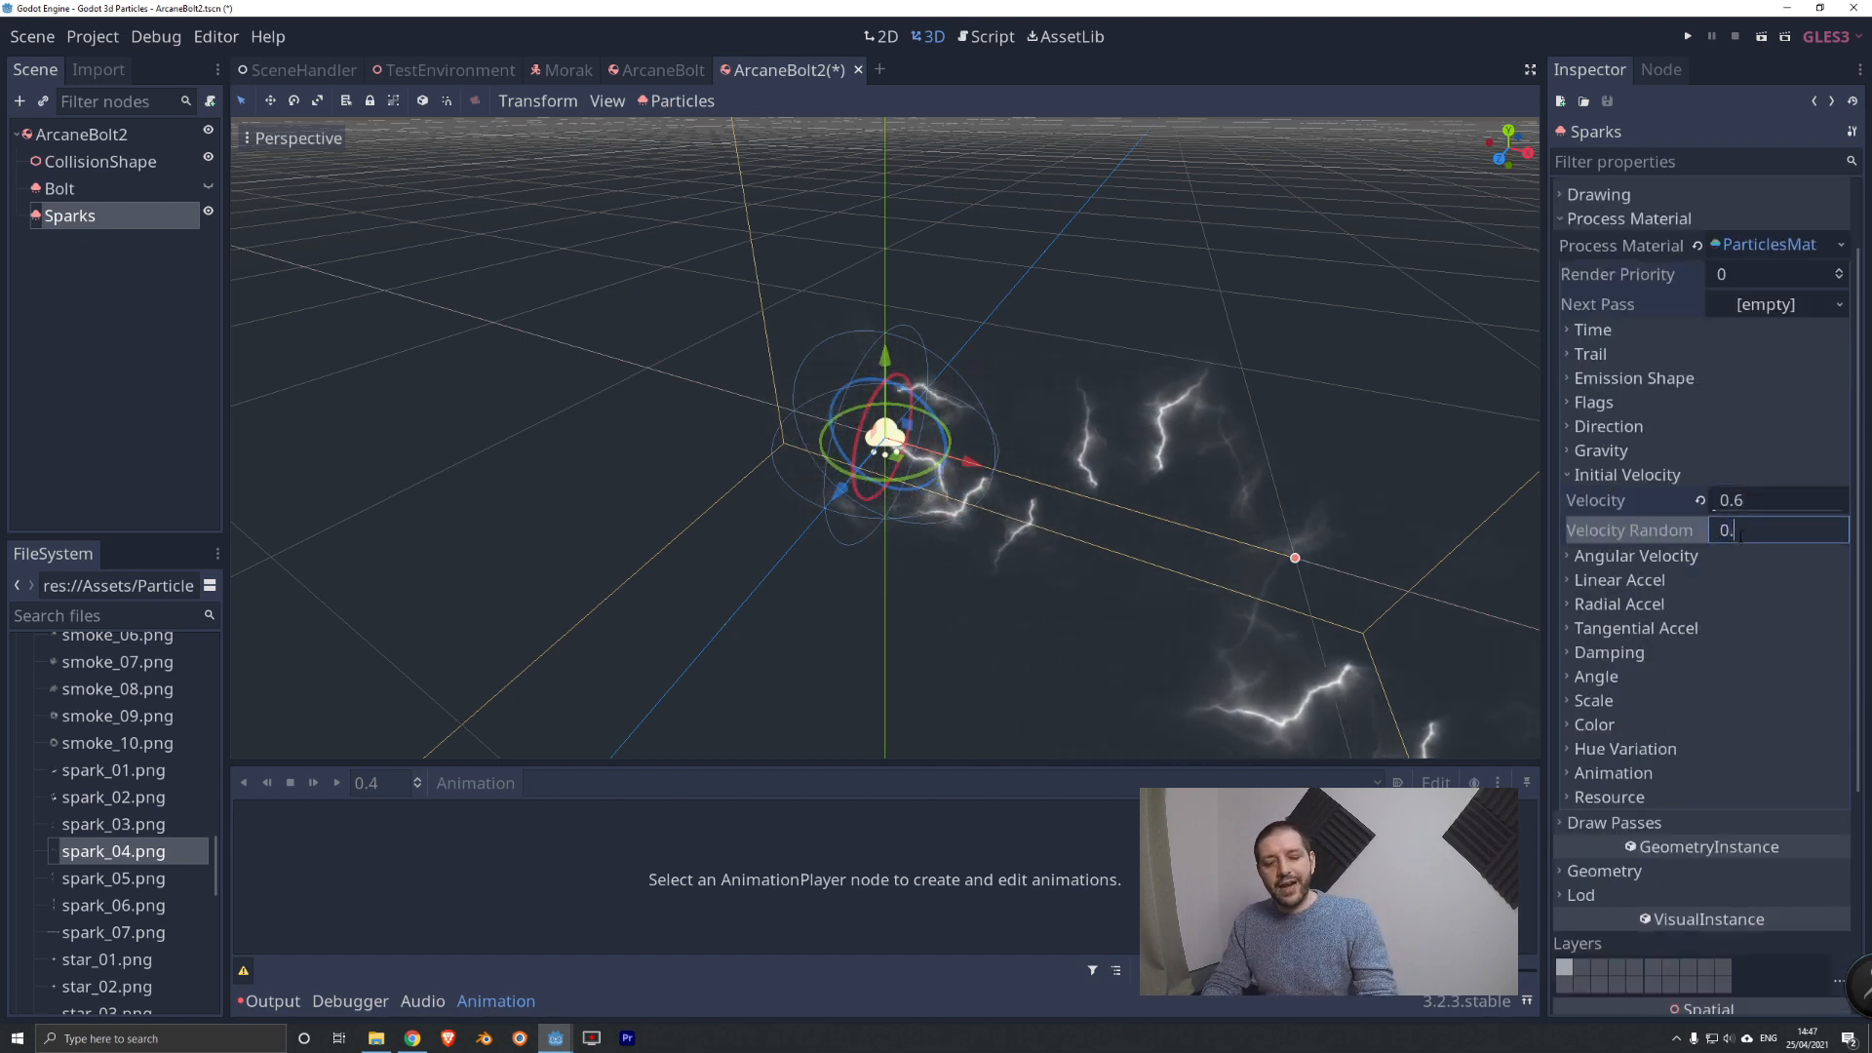
pyautogui.write('4')
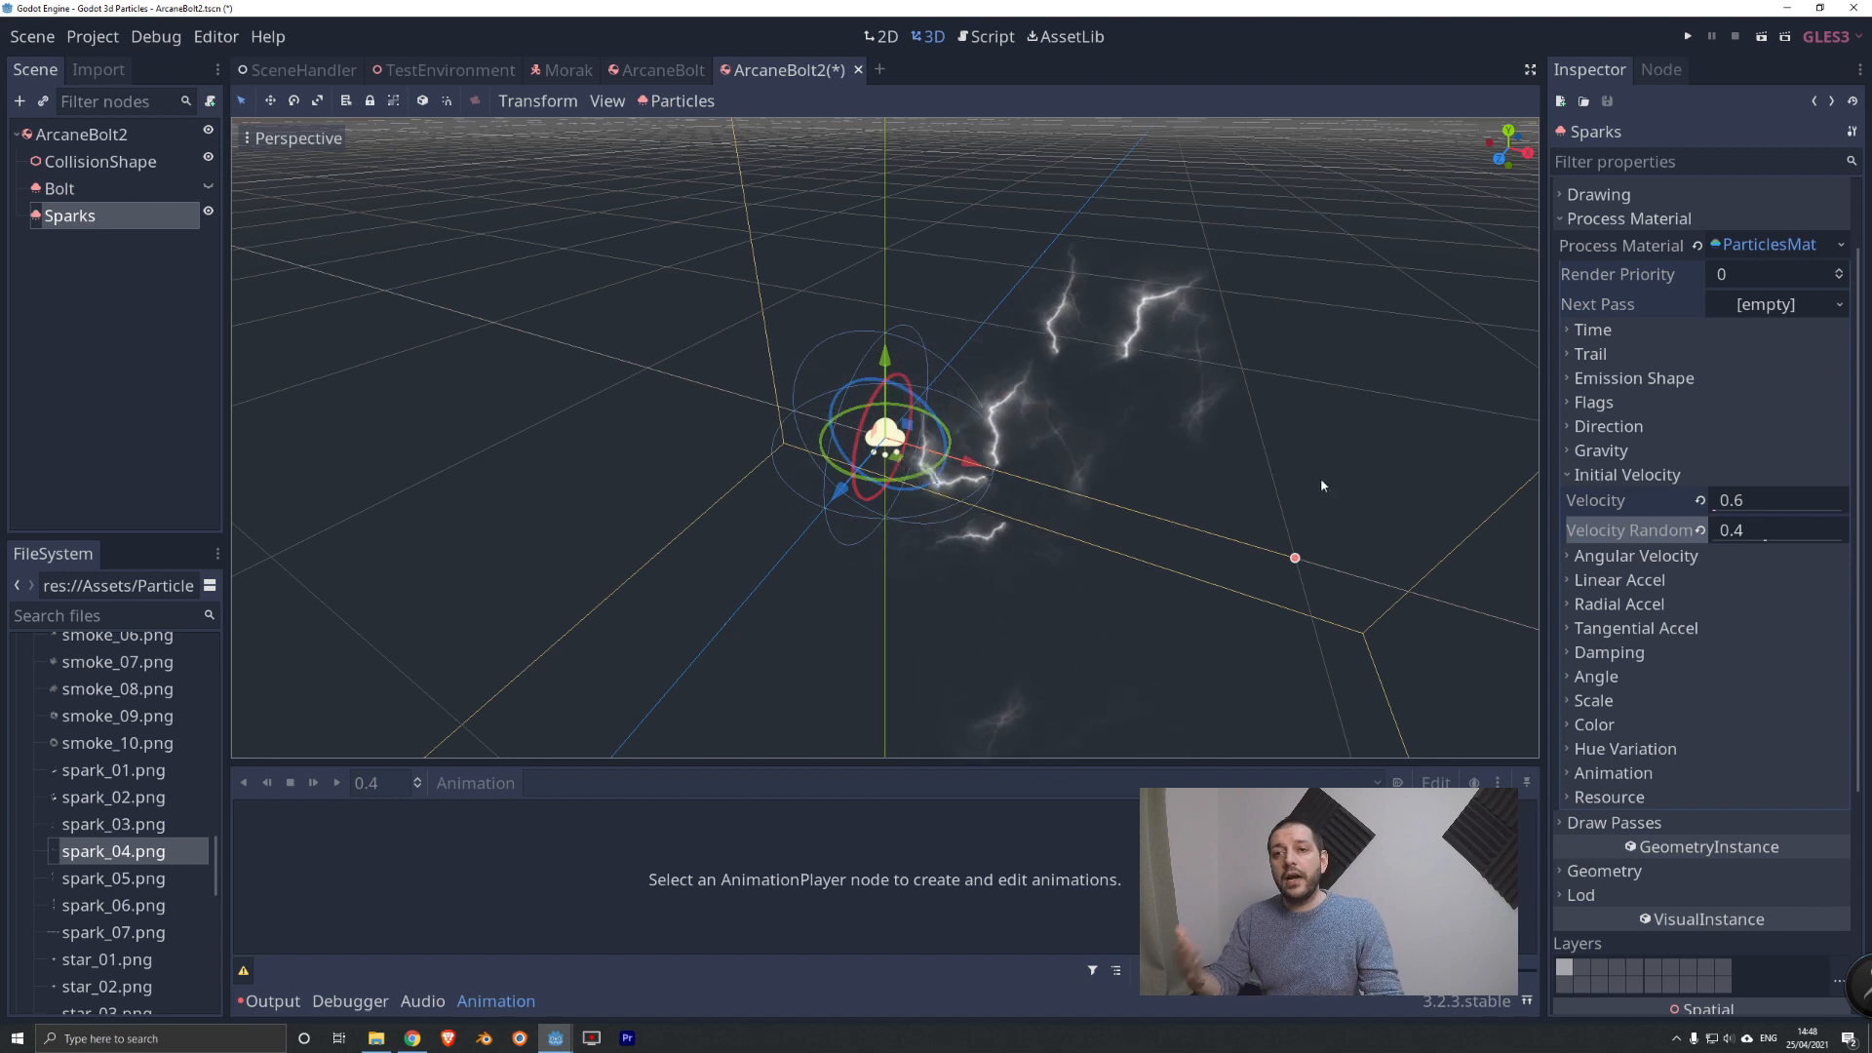
# Set the direction spread of the Sparks particles to 180 so they are emitted all around.
pyautogui.click(1623, 429)
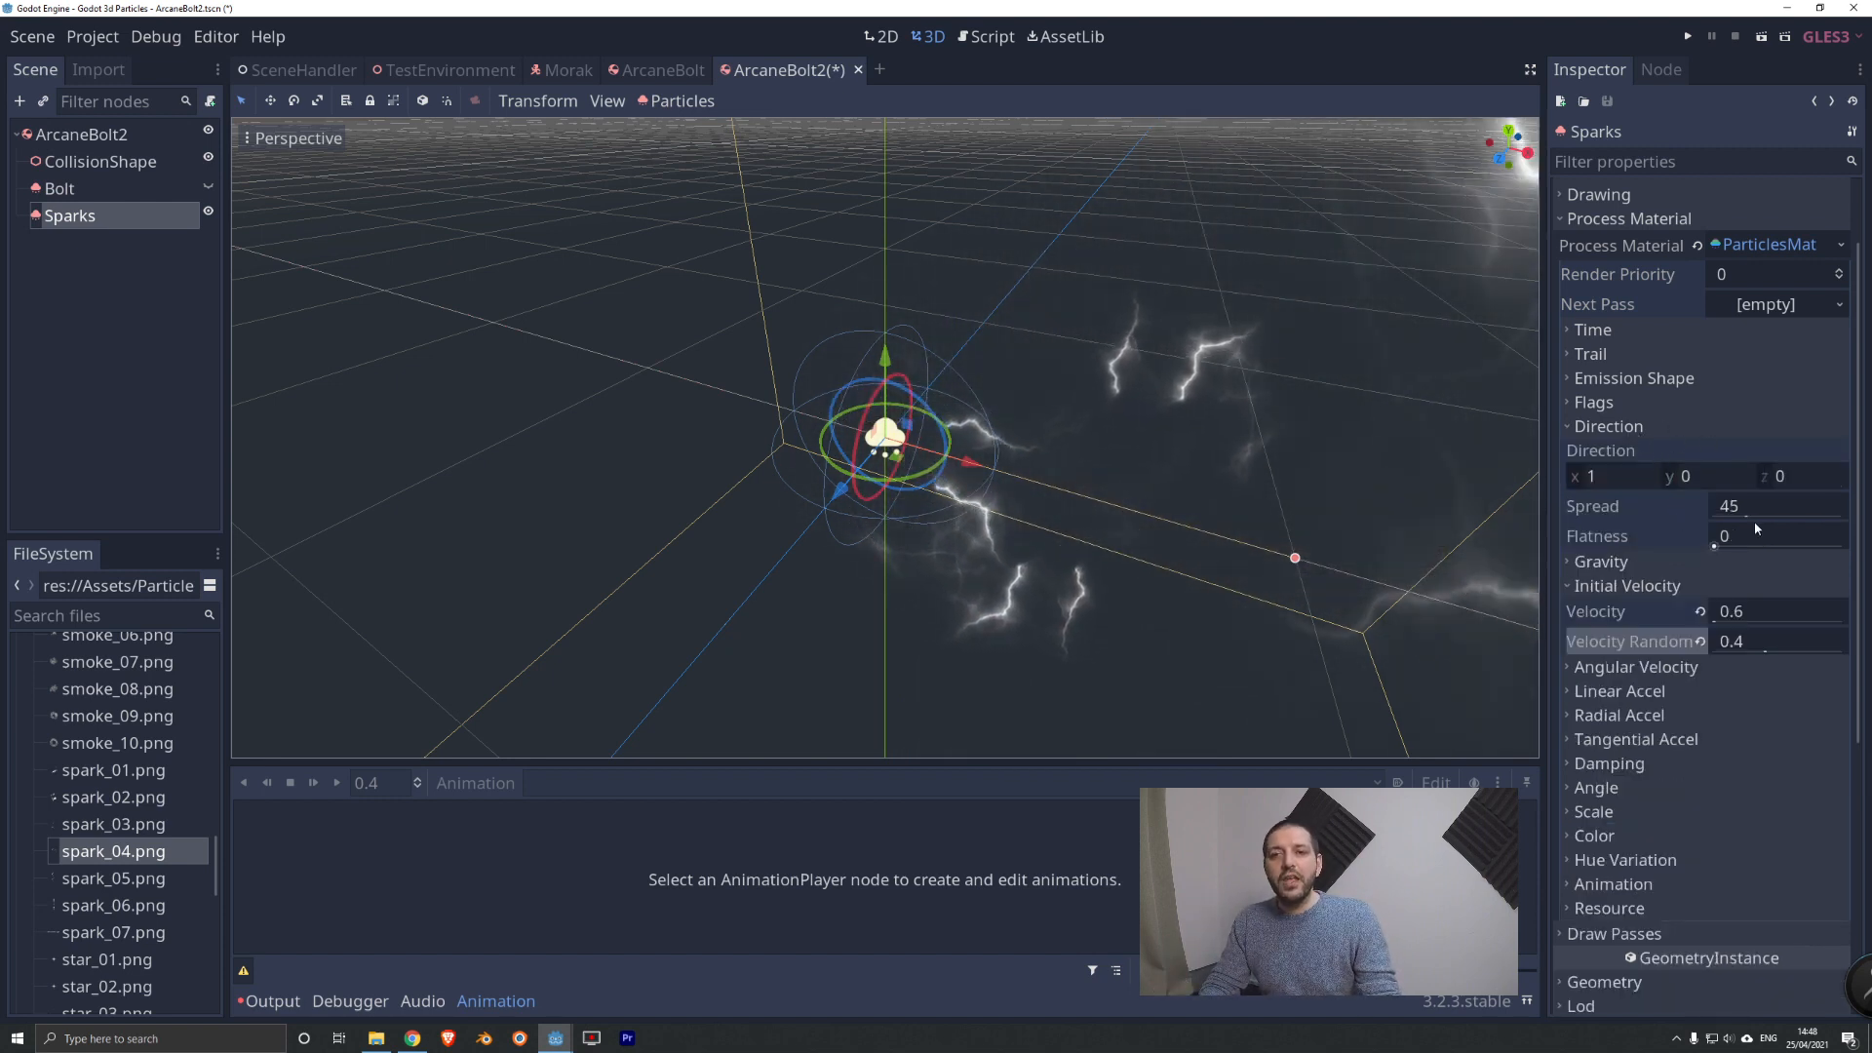
pyautogui.moveTo(1757, 527); pyautogui.dragTo(1843, 517)
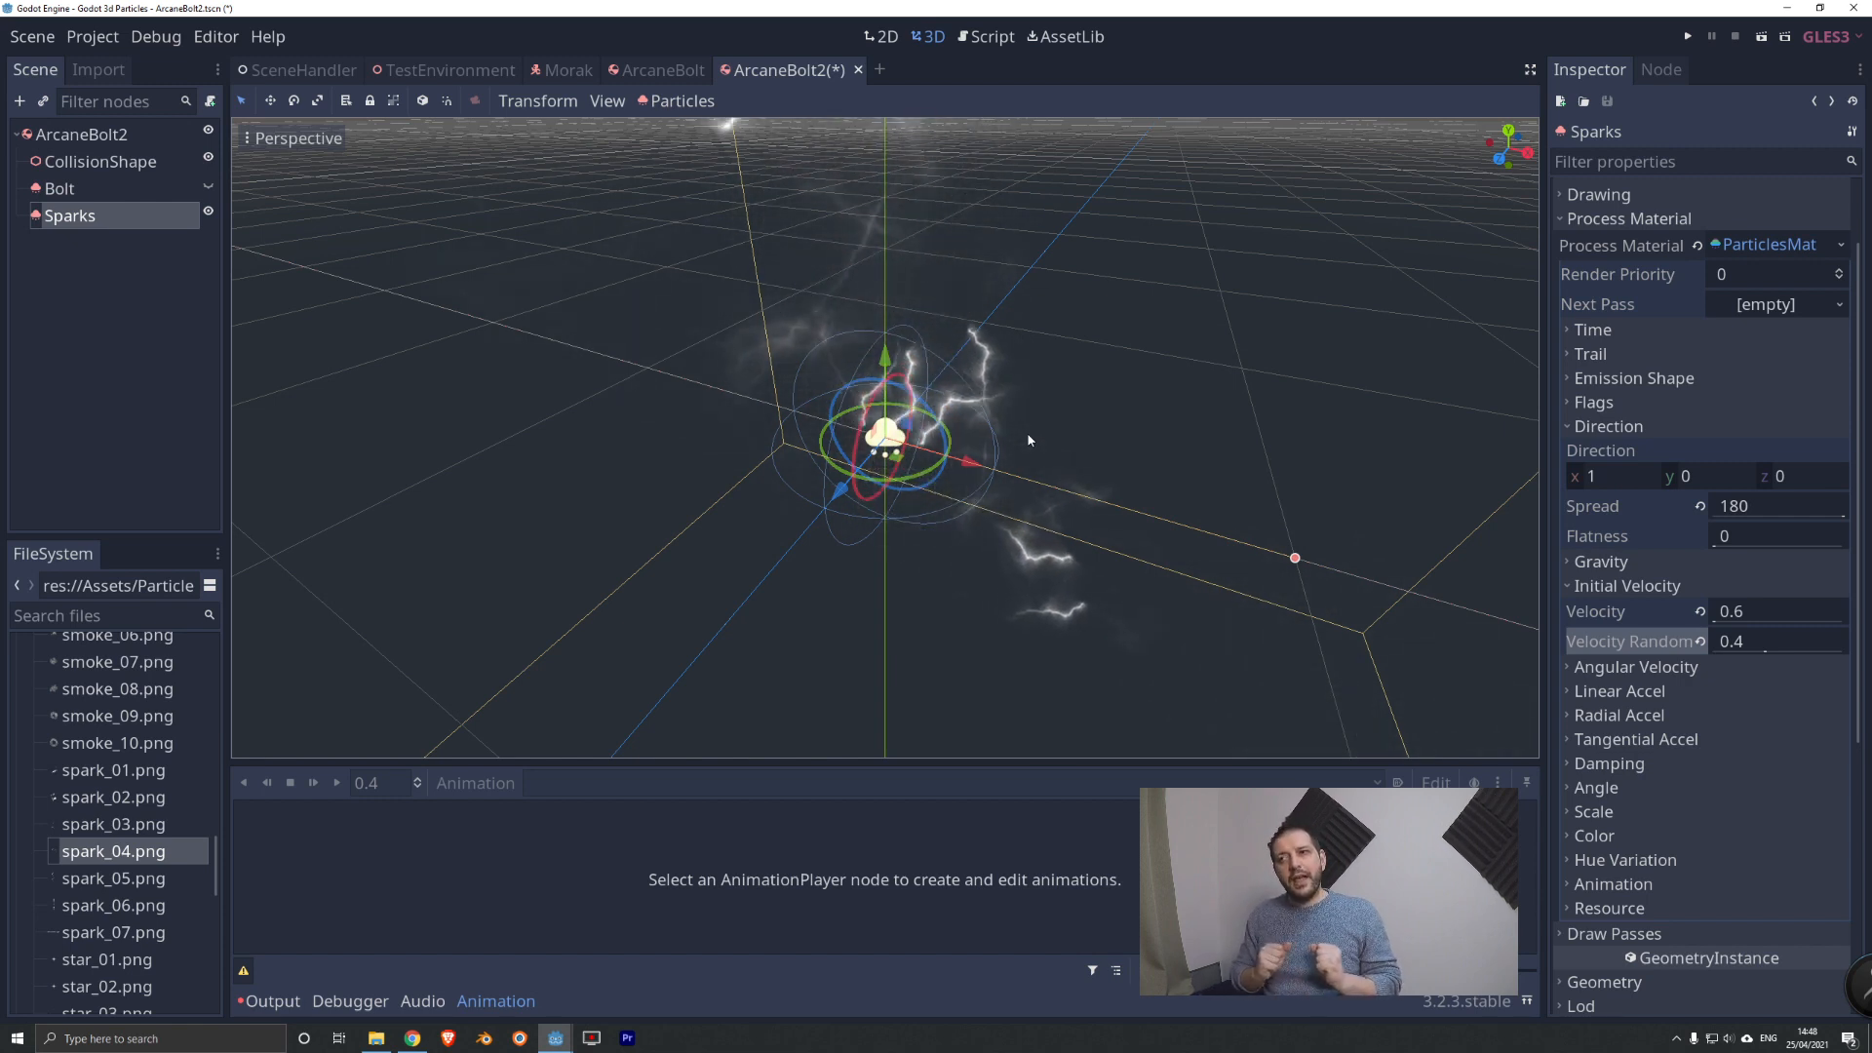
pyautogui.click(1657, 429)
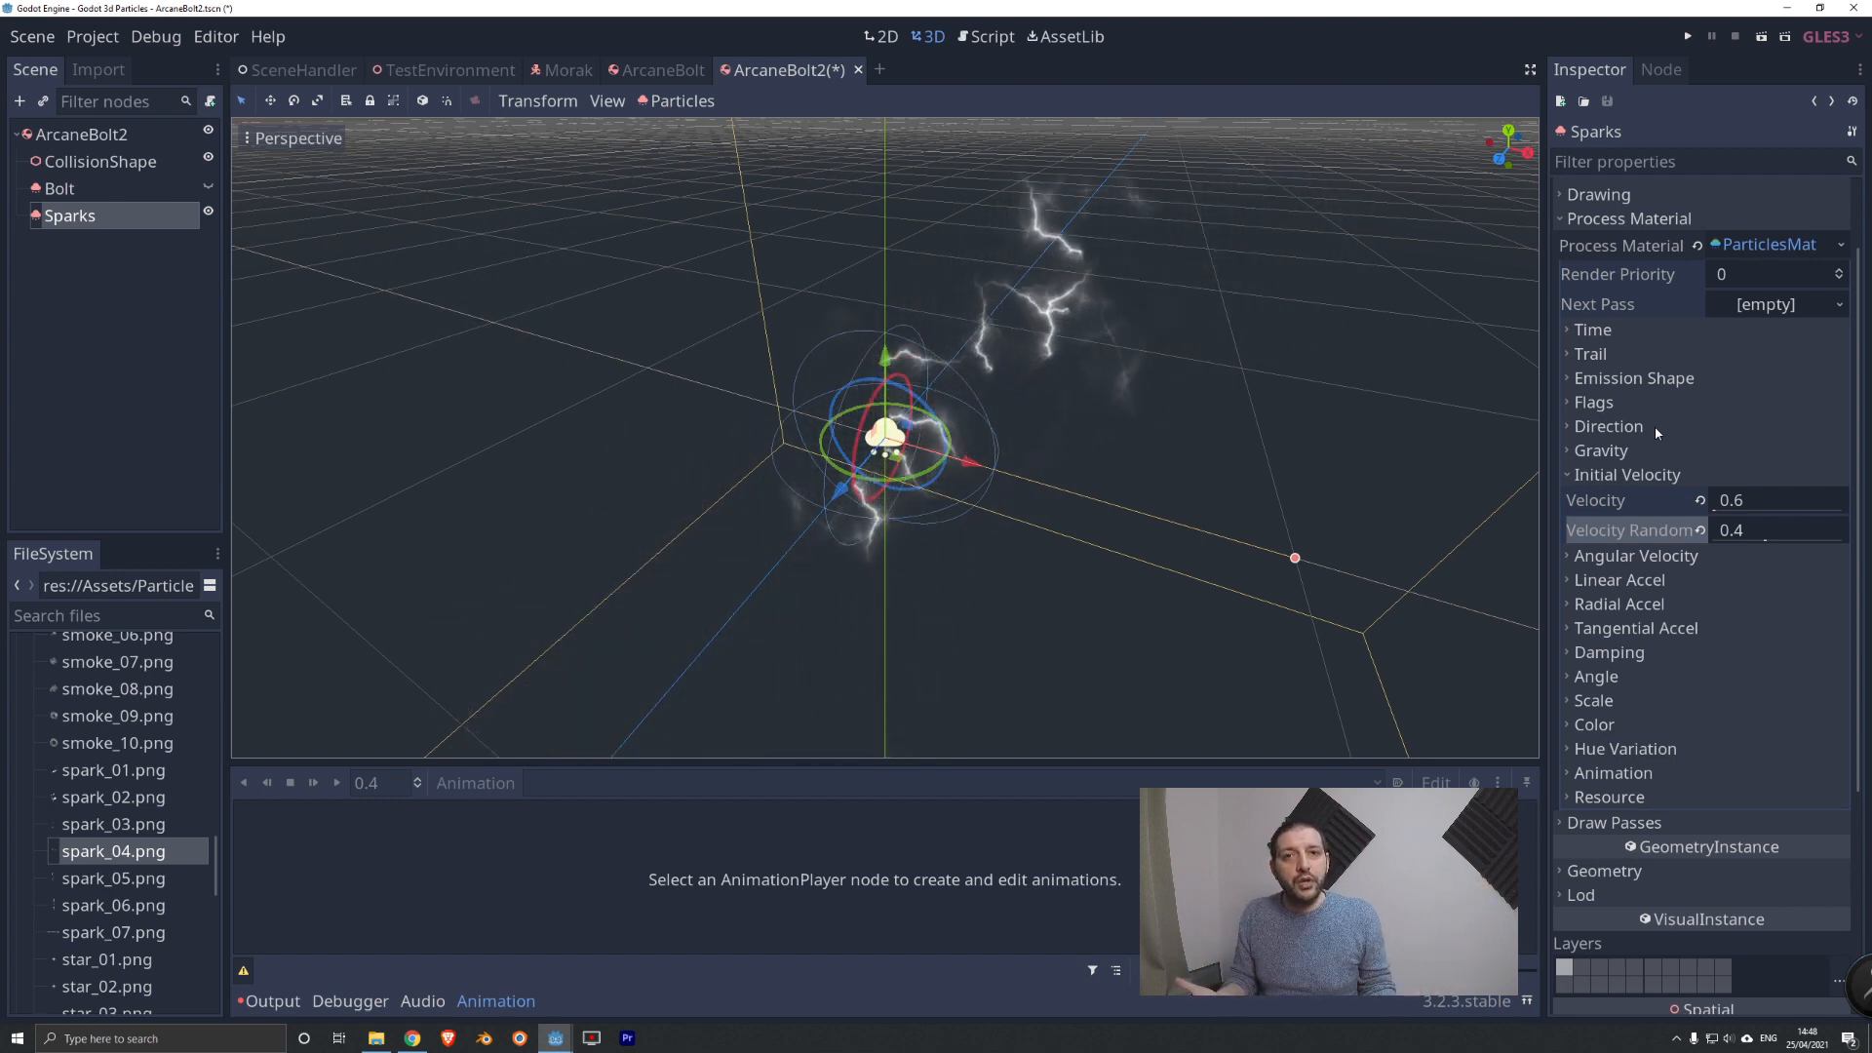
# Set the linear acceleration of the Sparks particles to -0.18.
pyautogui.click(1669, 476)
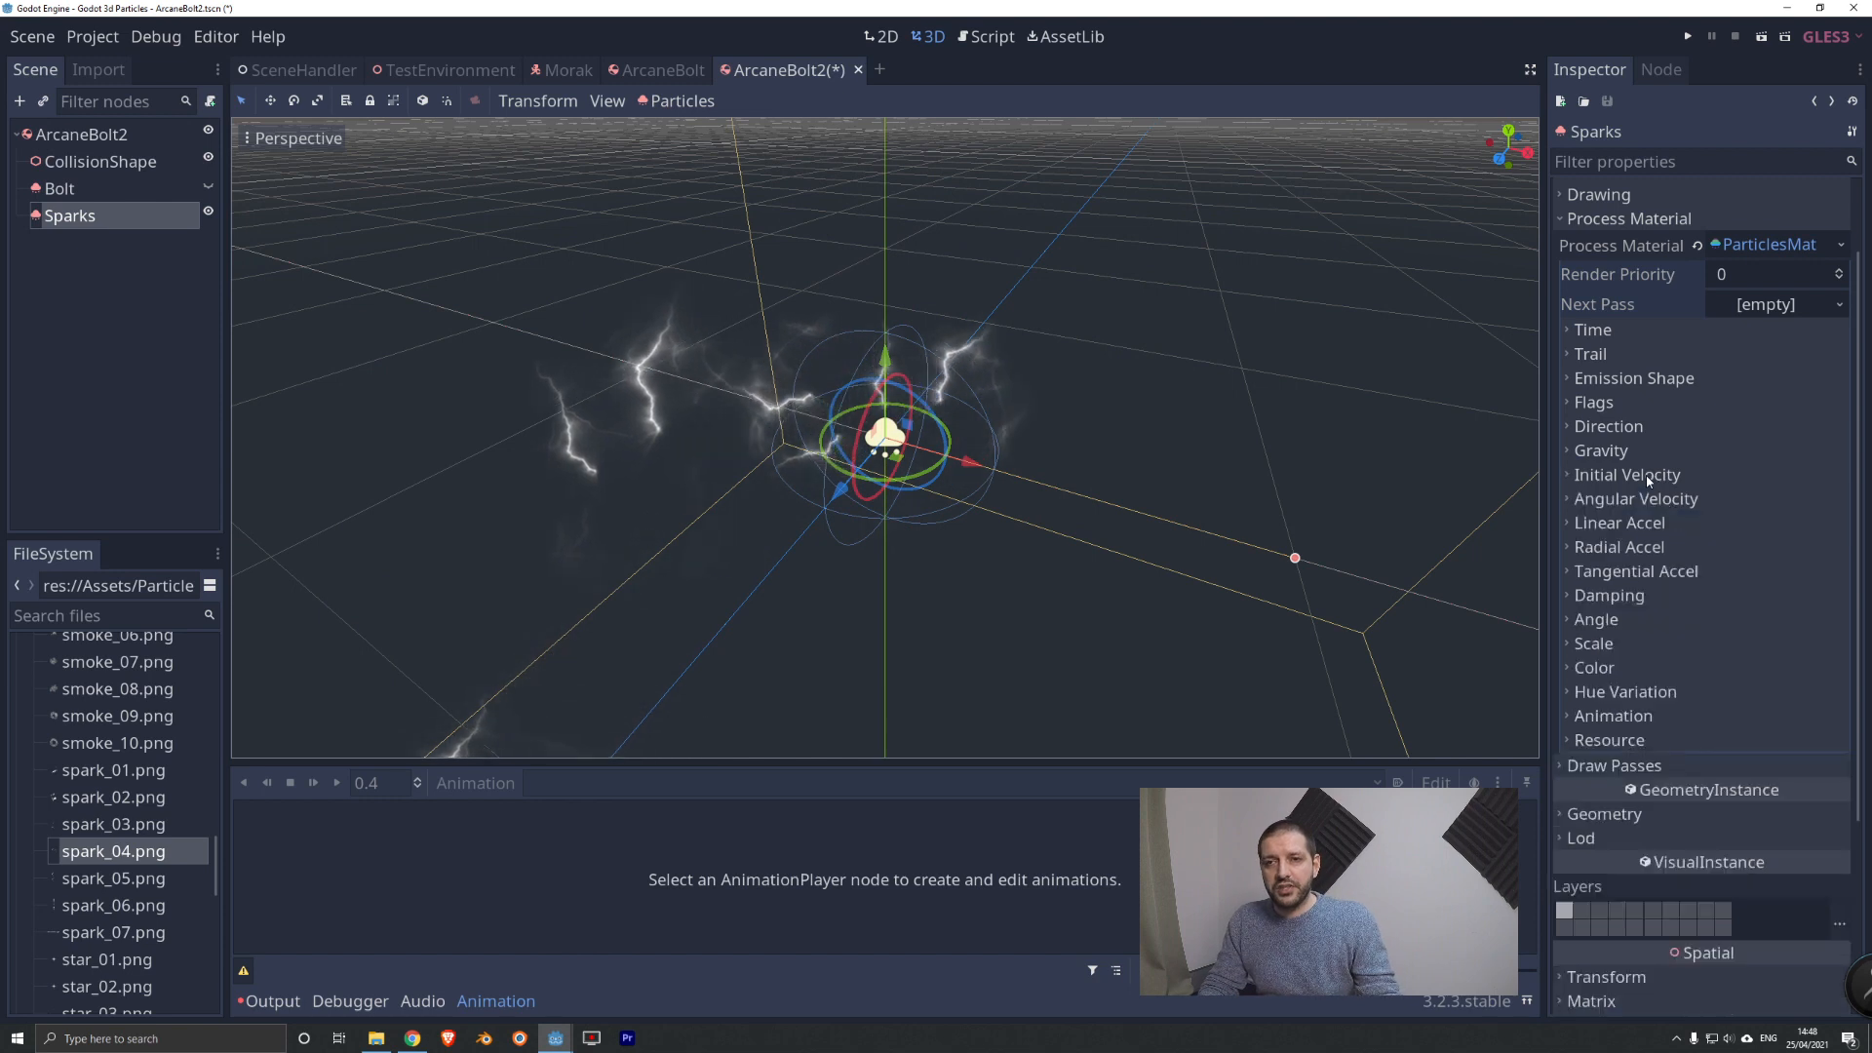
pyautogui.click(1617, 524)
pyautogui.click(1748, 549)
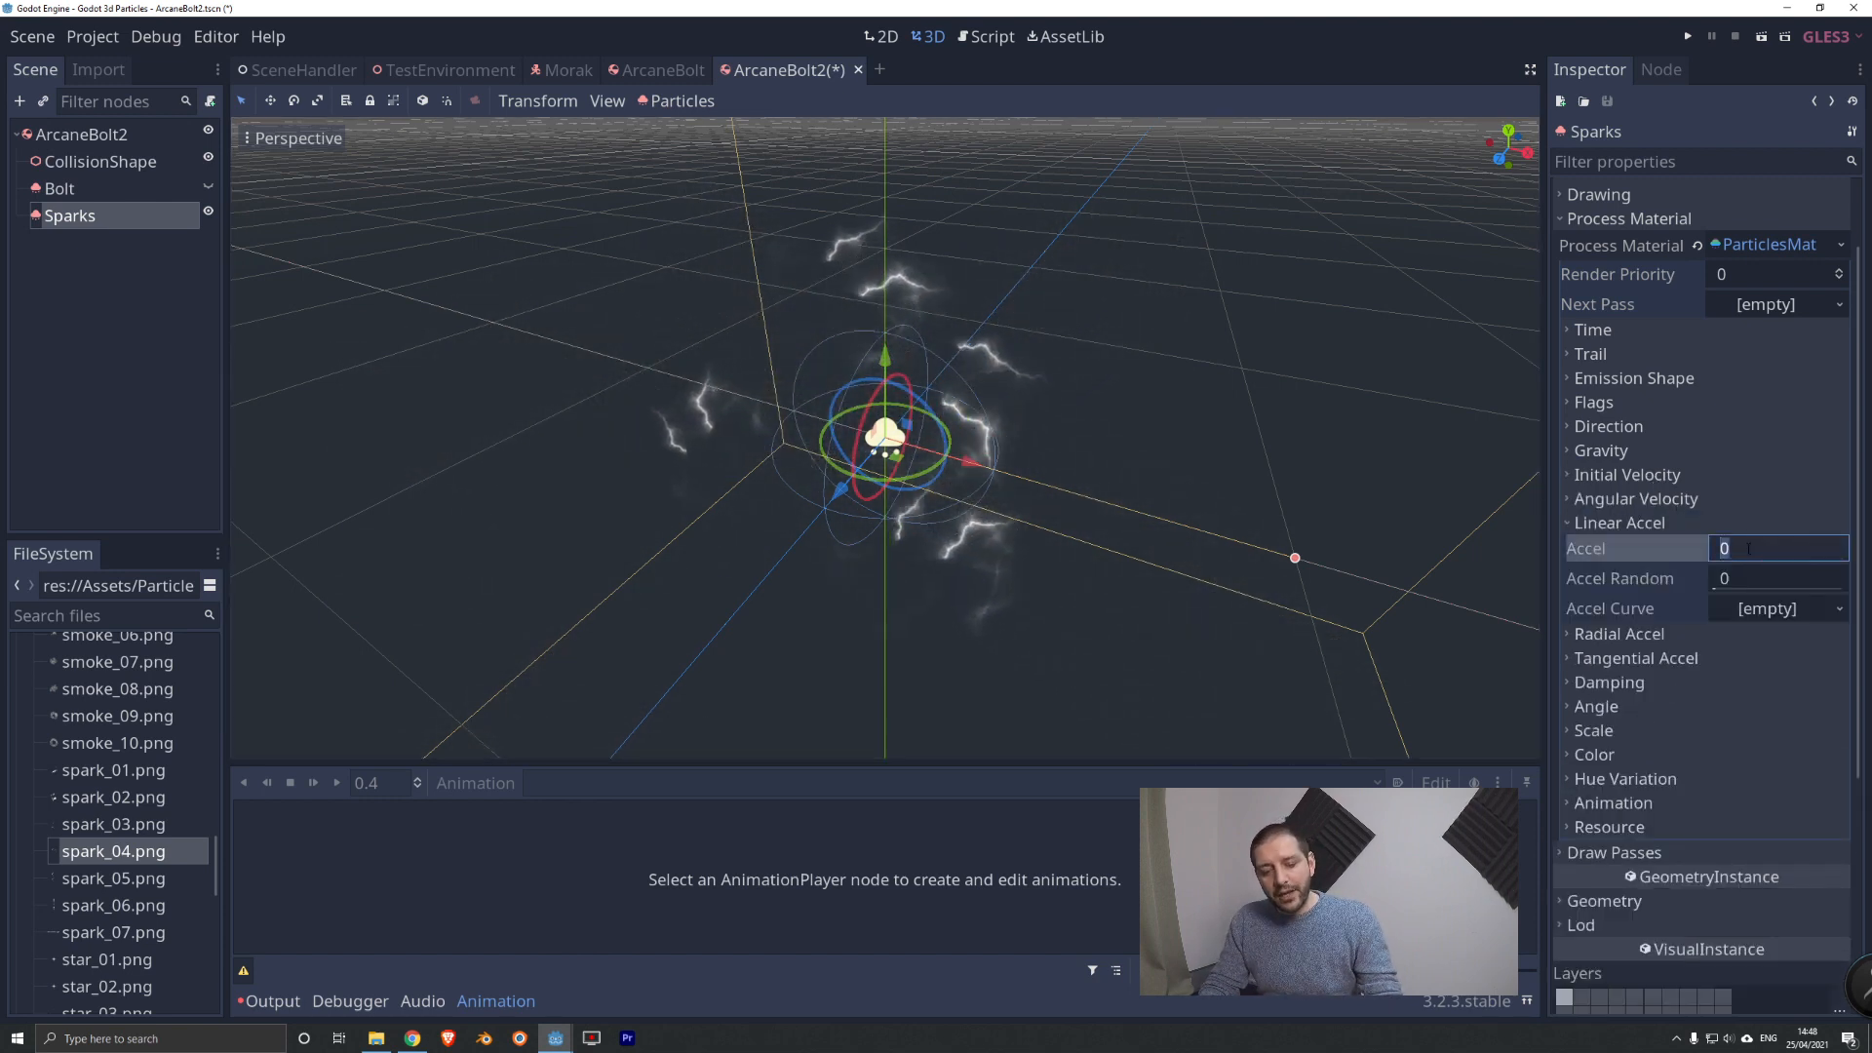
pyautogui.write('-')
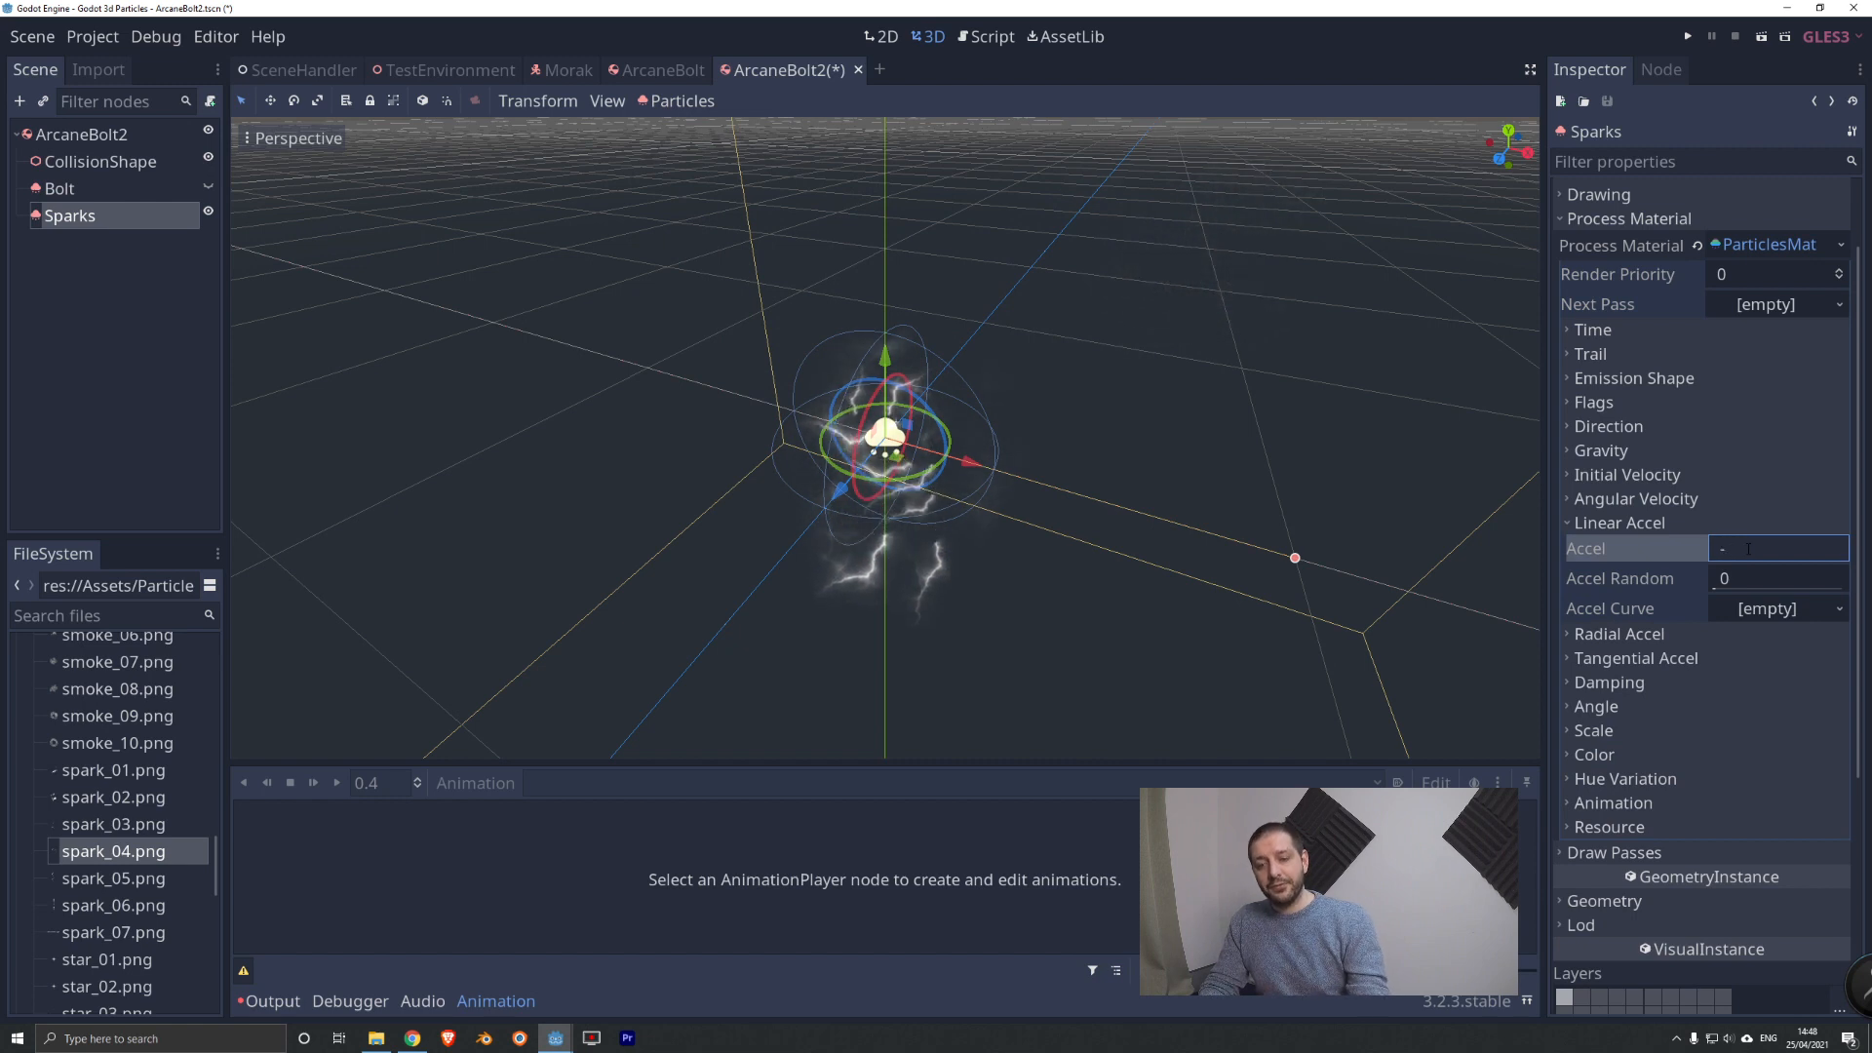
pyautogui.write('0.18')
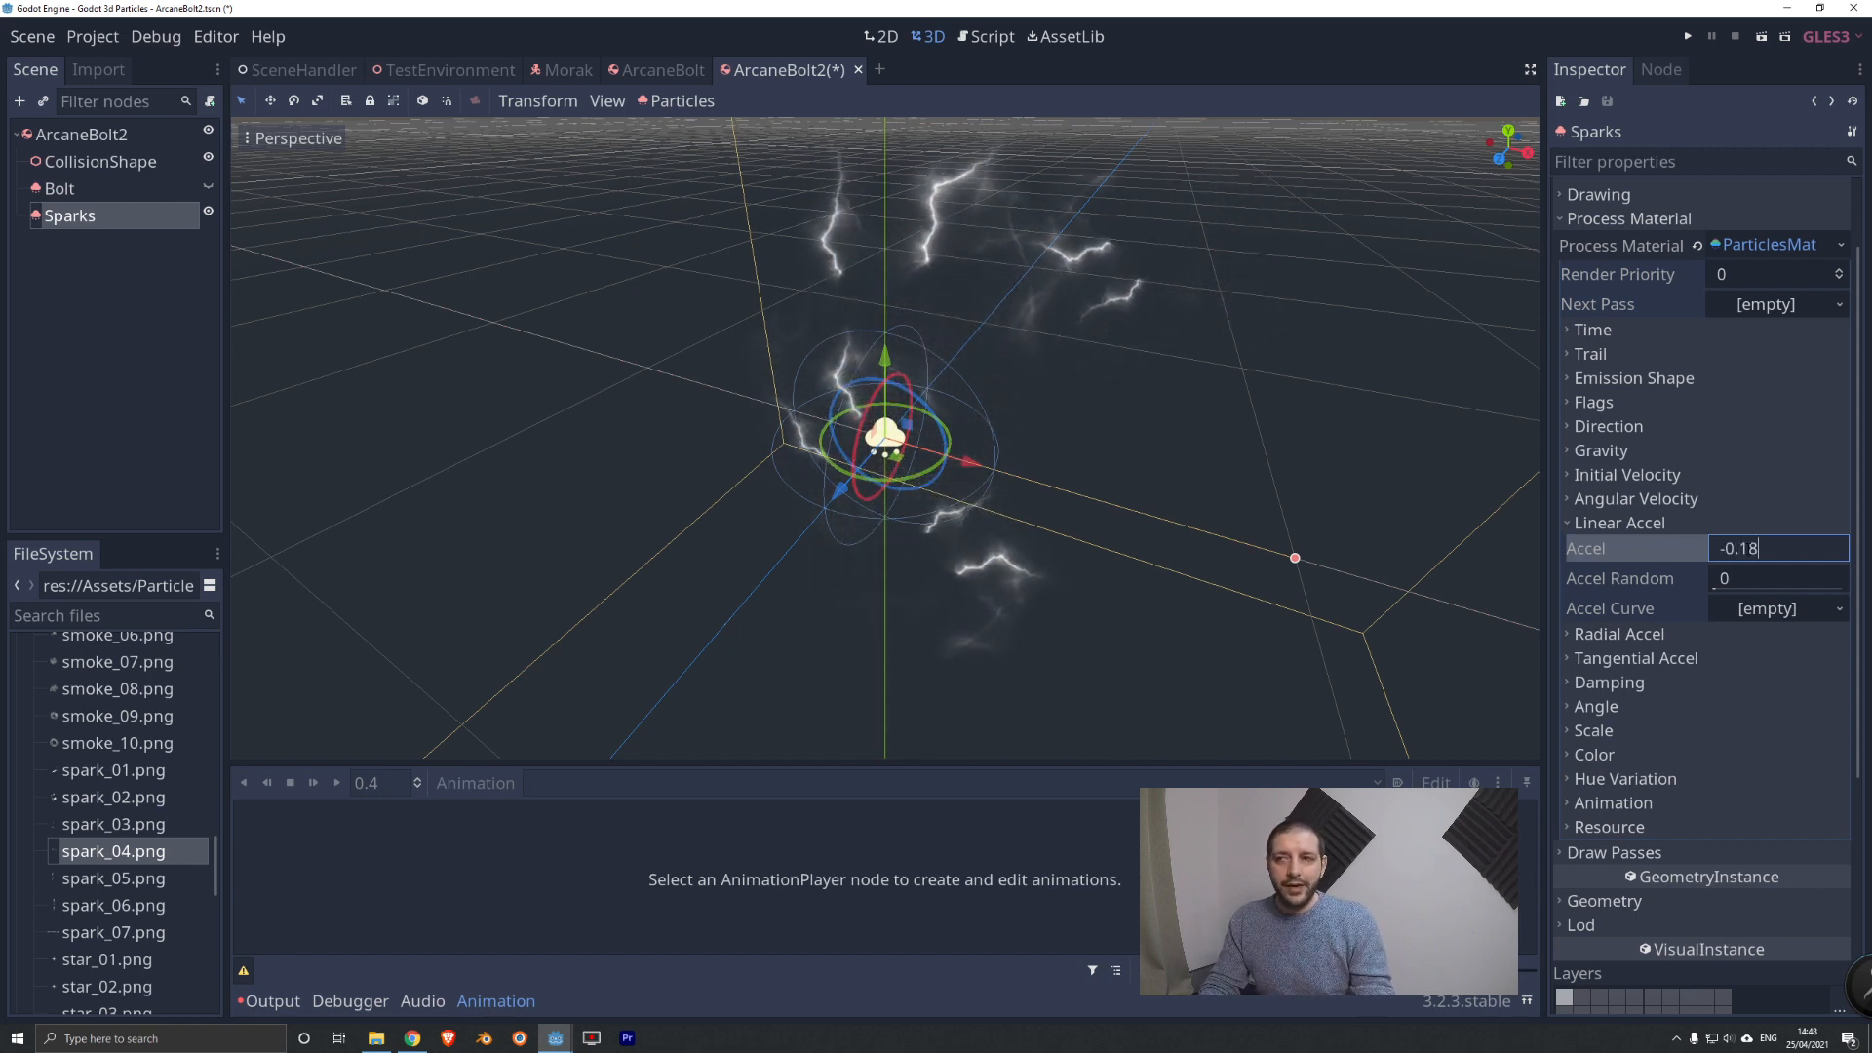
# Apply the -0.18 linear acceleration and set the scale of the Sparks particles to 1.3.
pyautogui.press('Return')
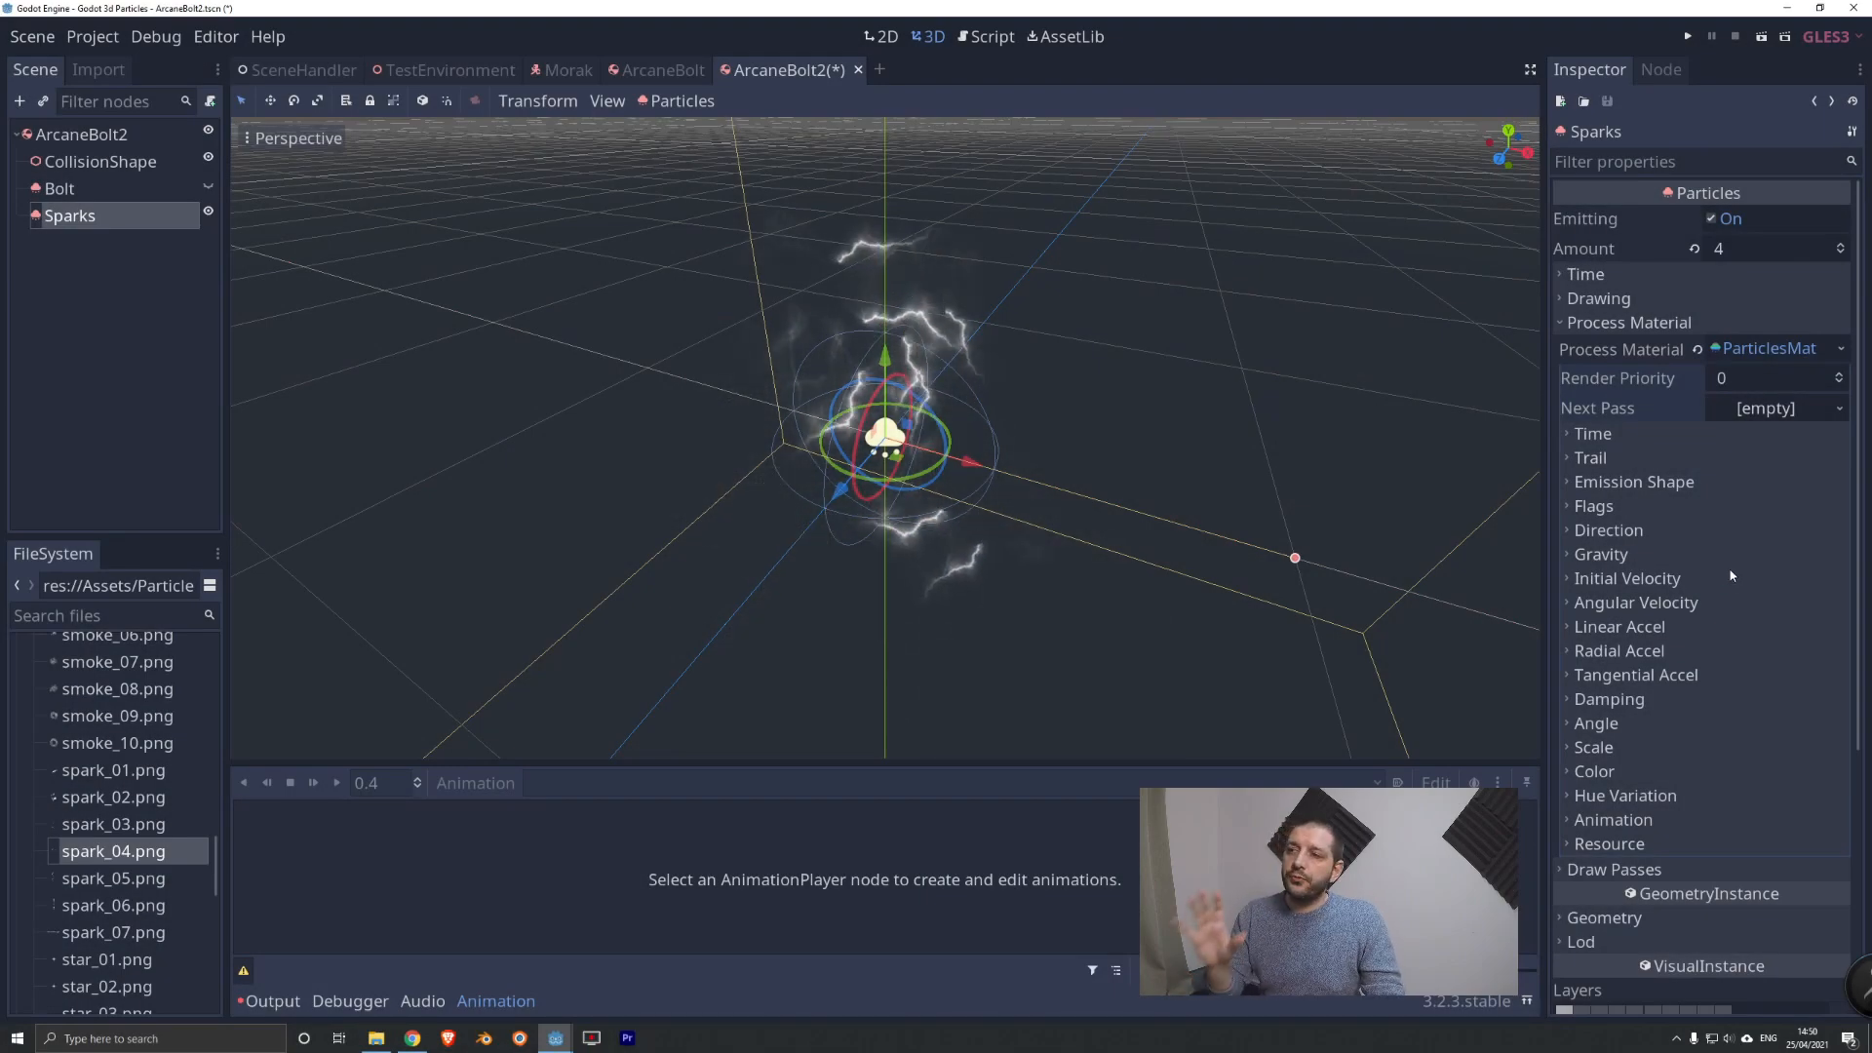
pyautogui.click(1622, 751)
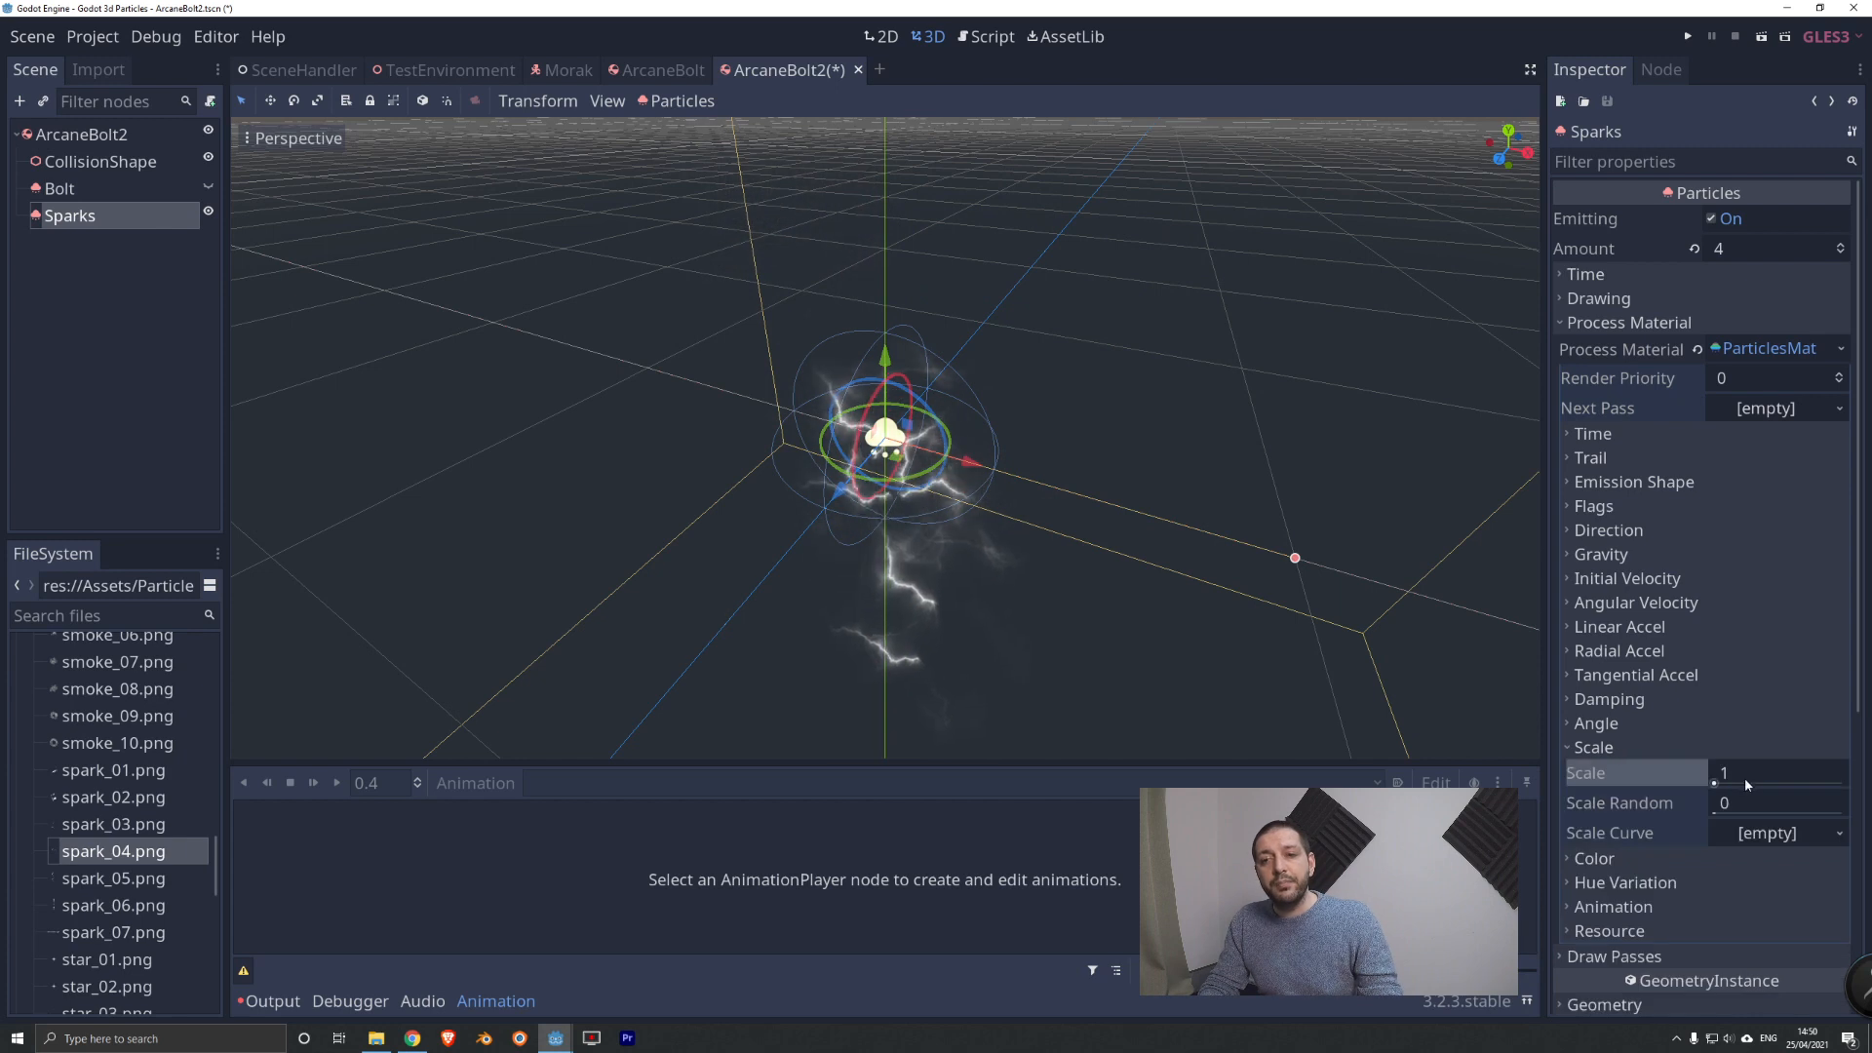
pyautogui.click(1745, 775)
pyautogui.write('1.3')
pyautogui.press('Return')
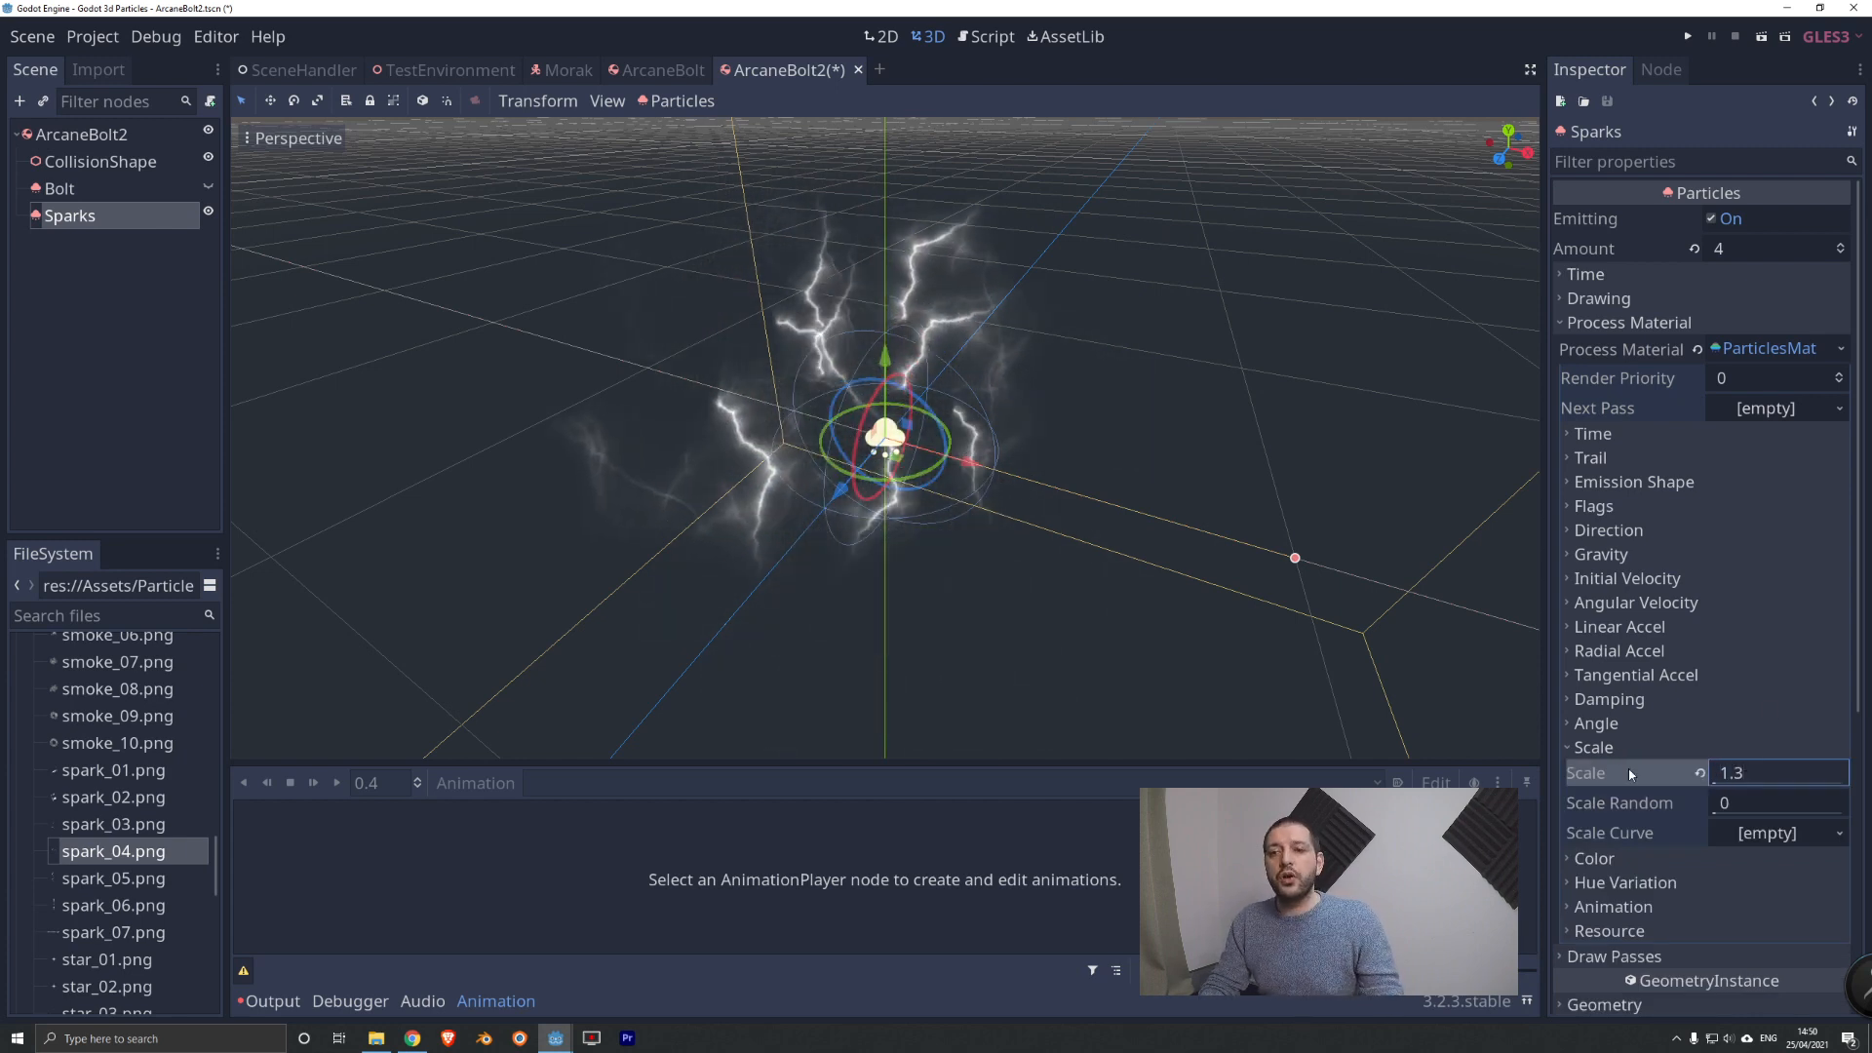
pyautogui.click(1603, 749)
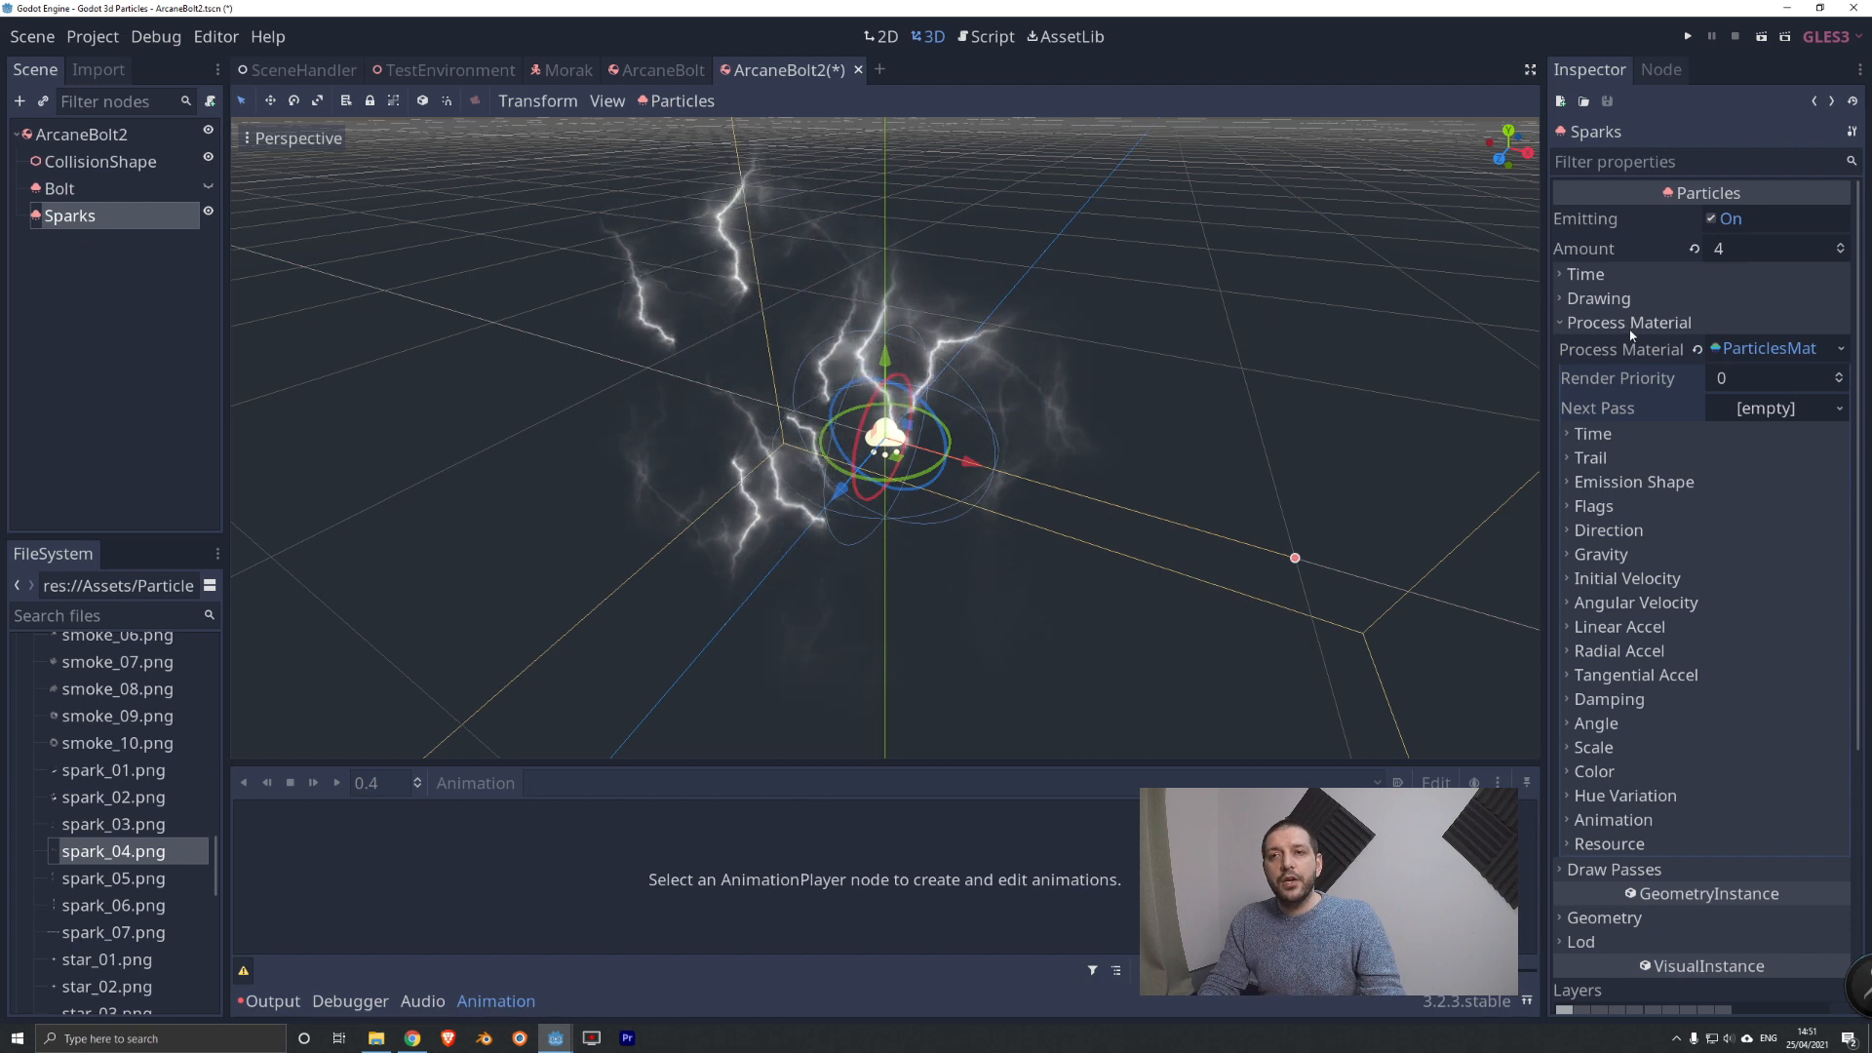
# Turn off local coordinates in the drawing settings of the Sparks particles.
pyautogui.click(1583, 298)
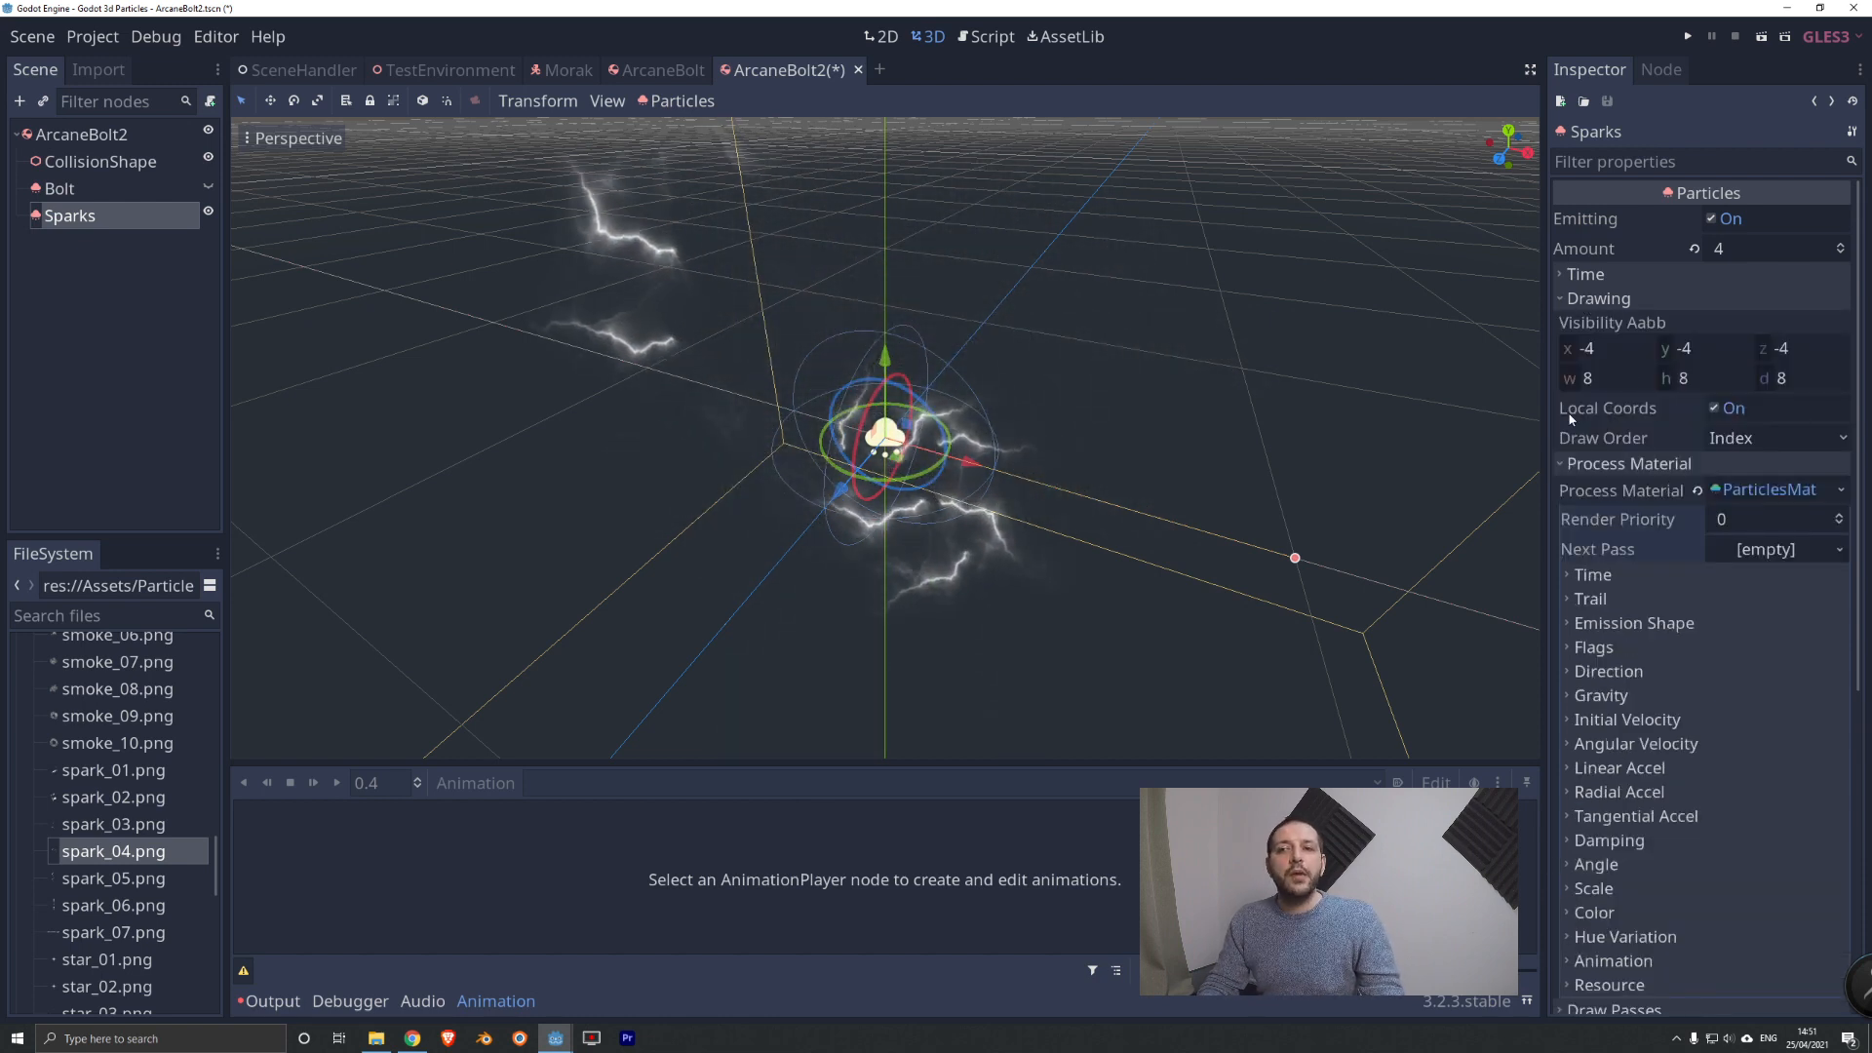
pyautogui.click(1716, 407)
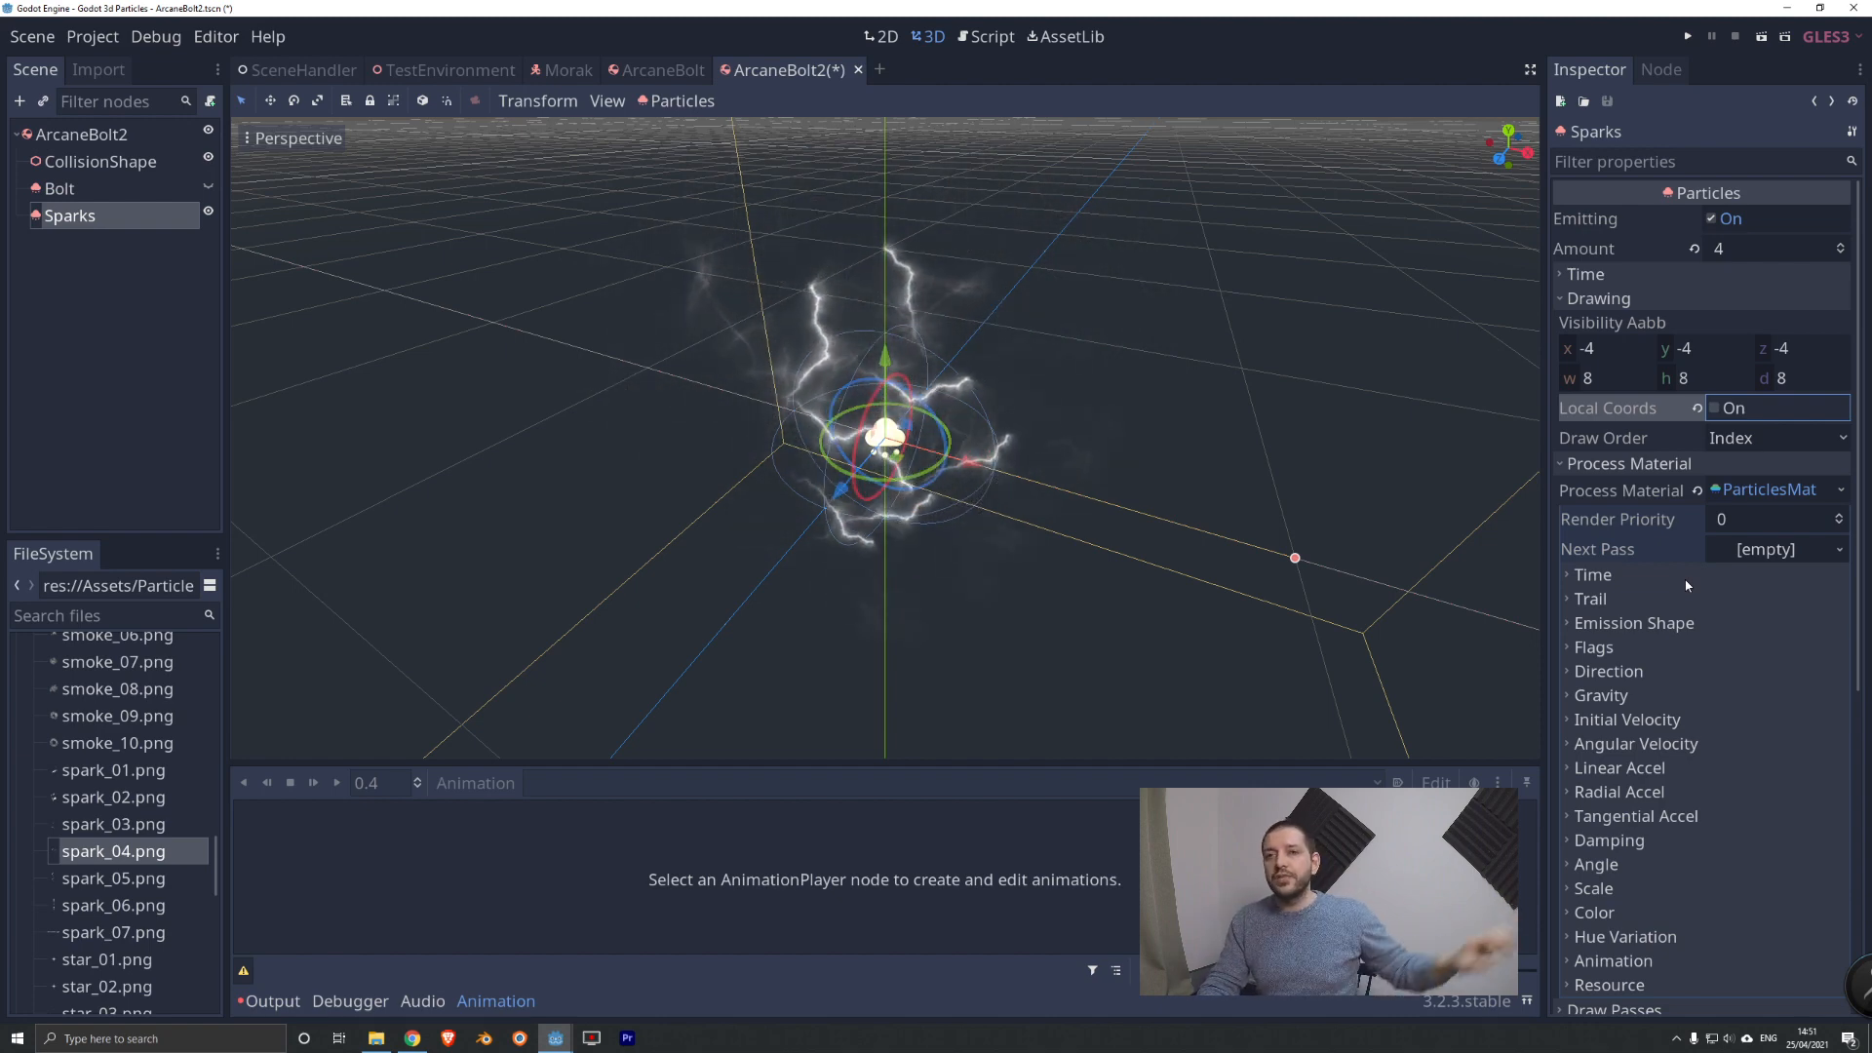
pyautogui.click(1599, 299)
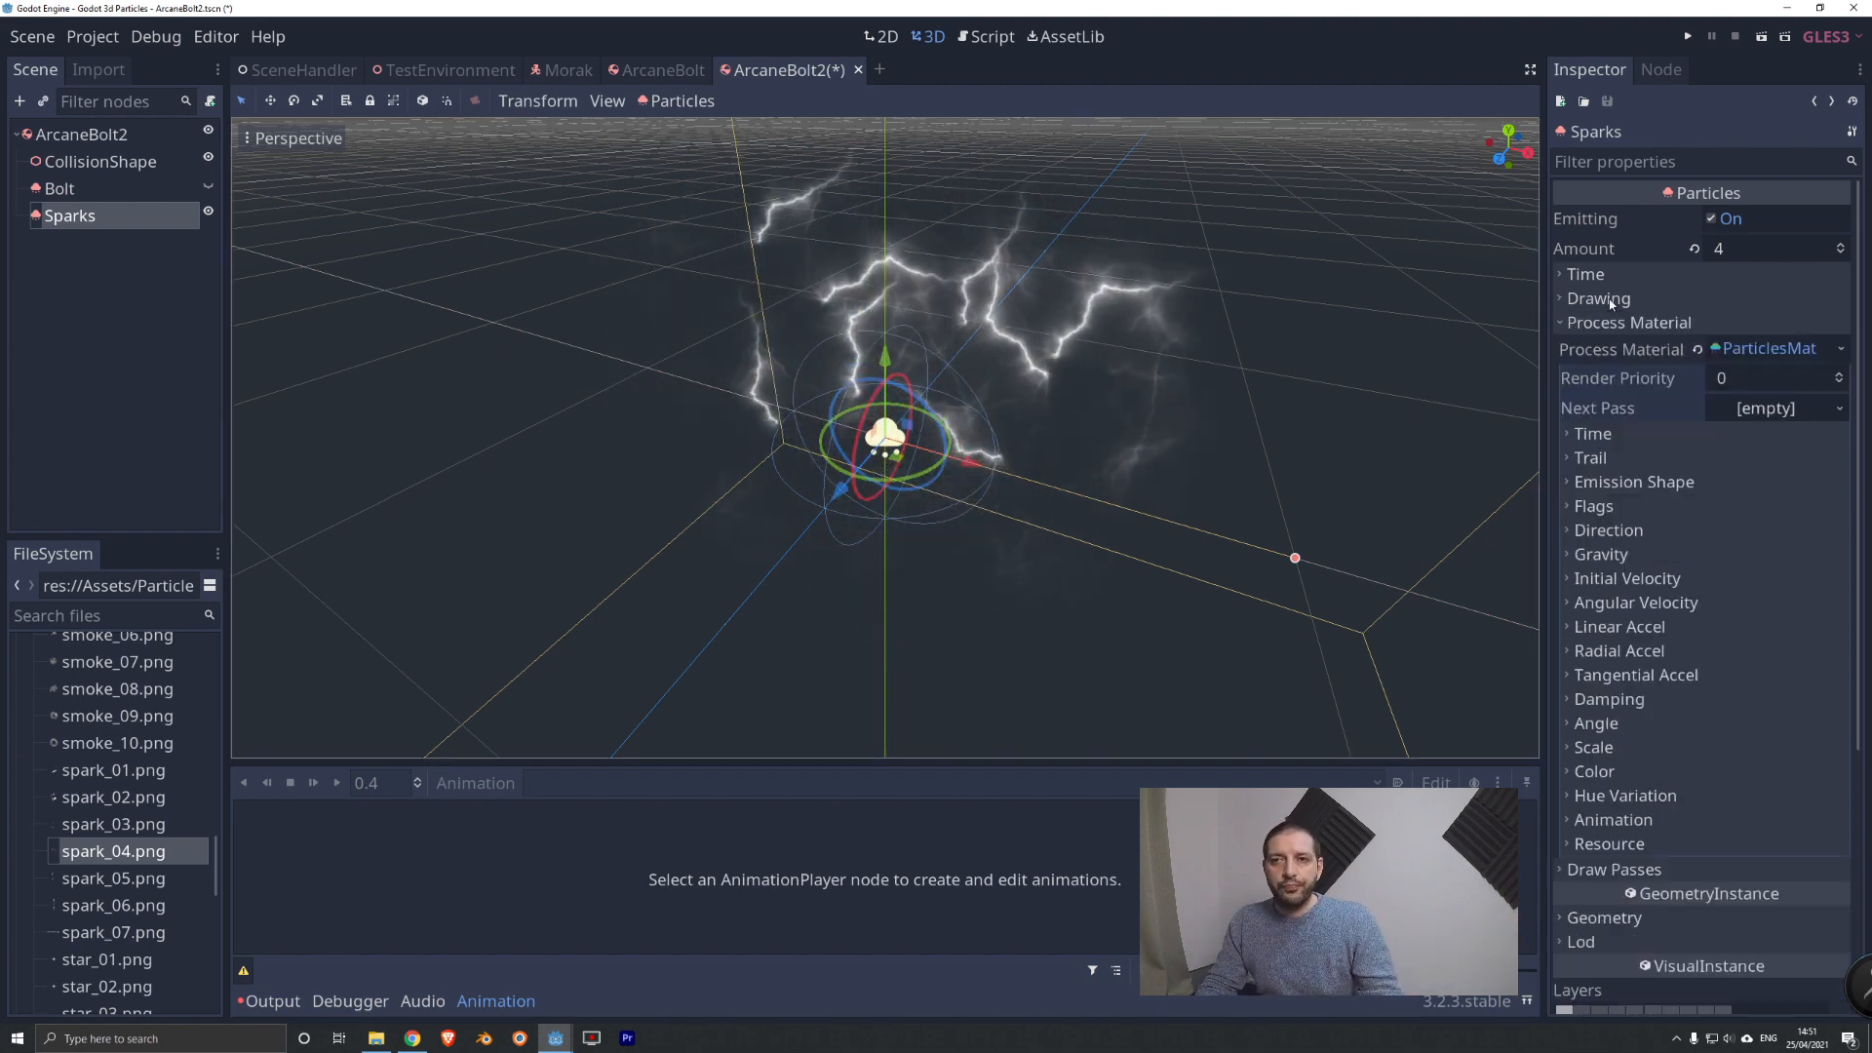
# Give the Sparks process material a color ramp made of a new GradientTexture holding a new Gradient.
pyautogui.scroll(-5, 1718, 546)
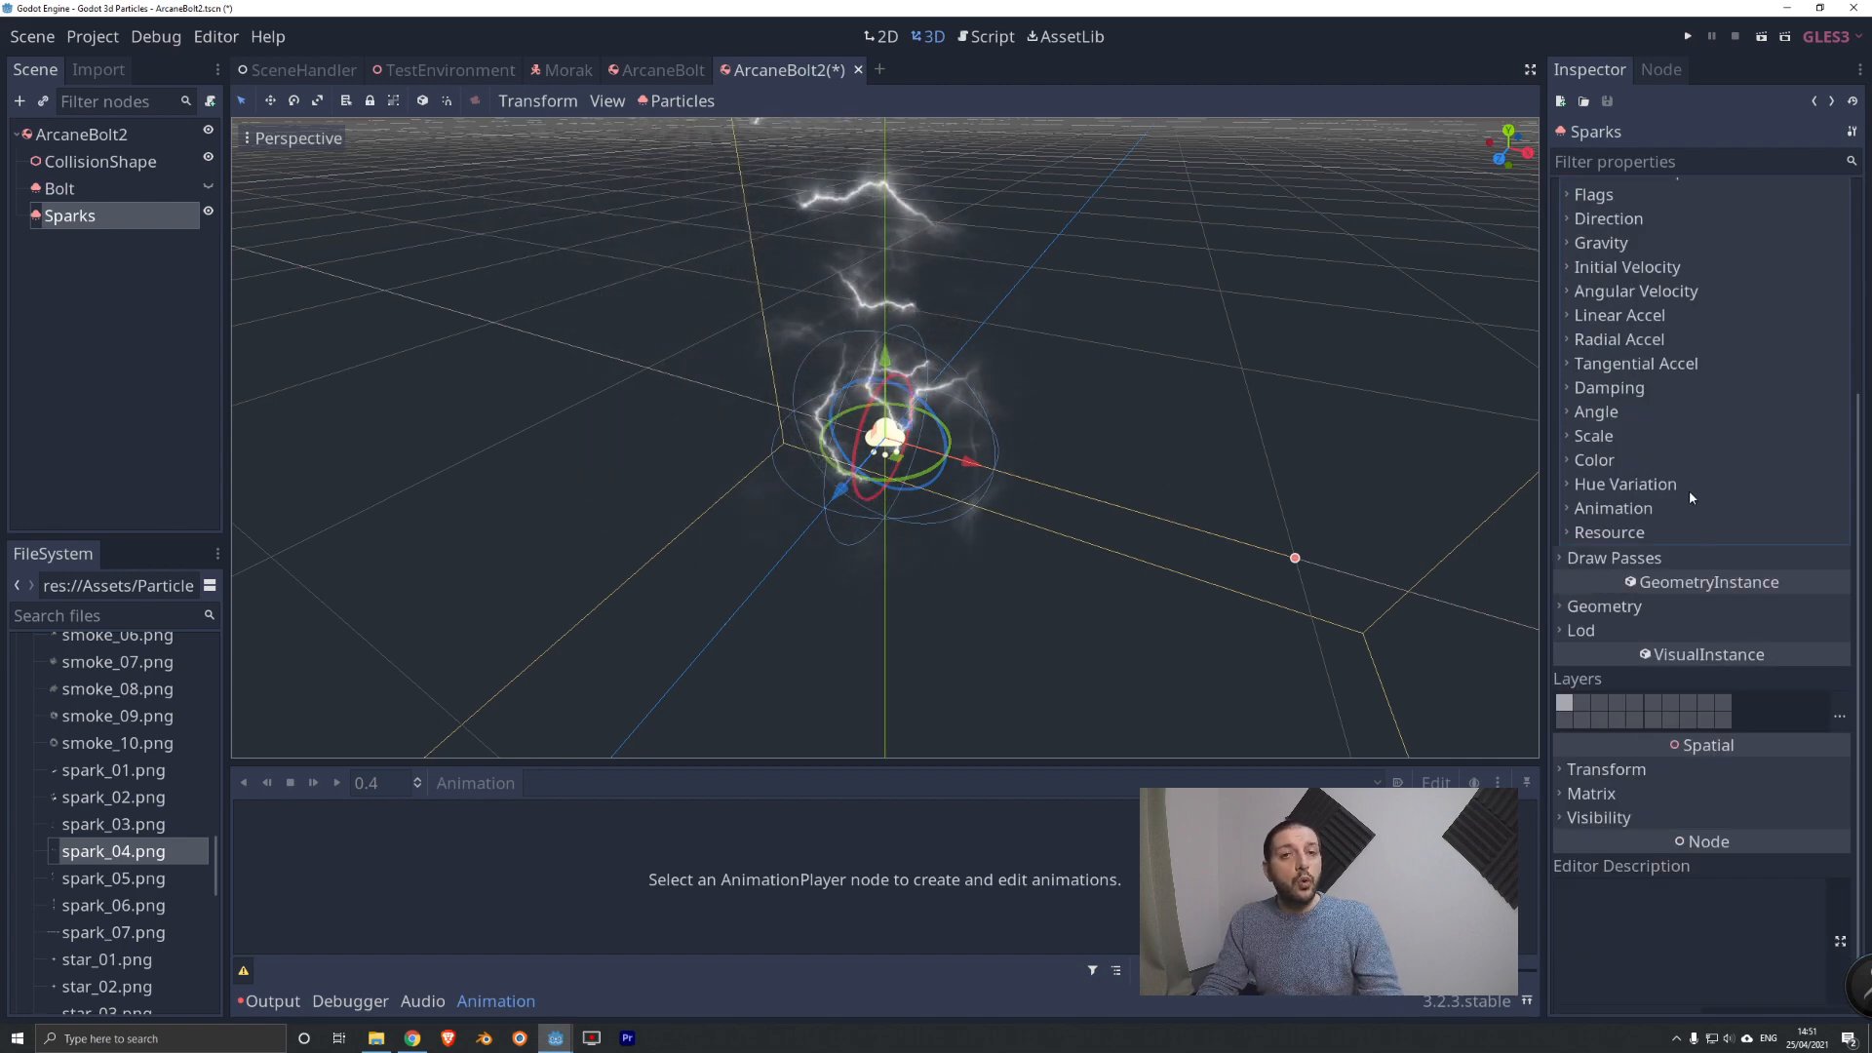
pyautogui.click(1595, 460)
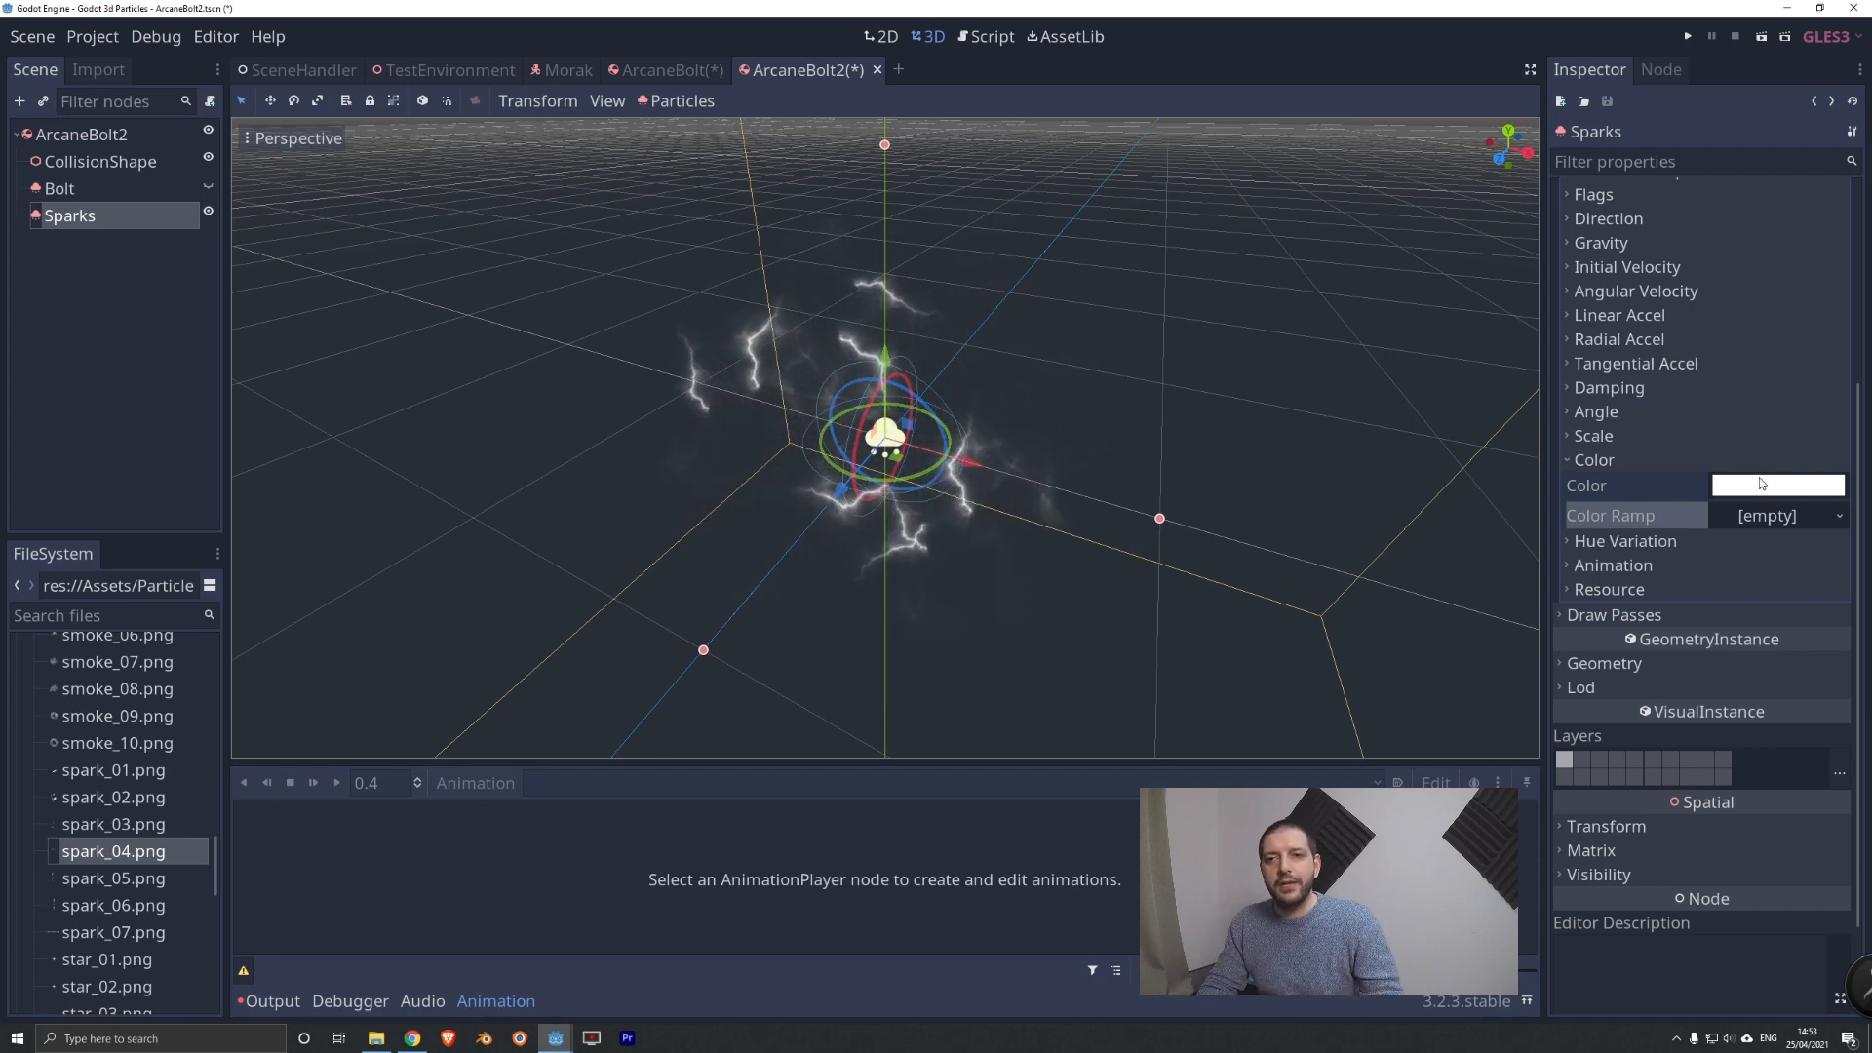
pyautogui.click(1767, 517)
pyautogui.click(1758, 548)
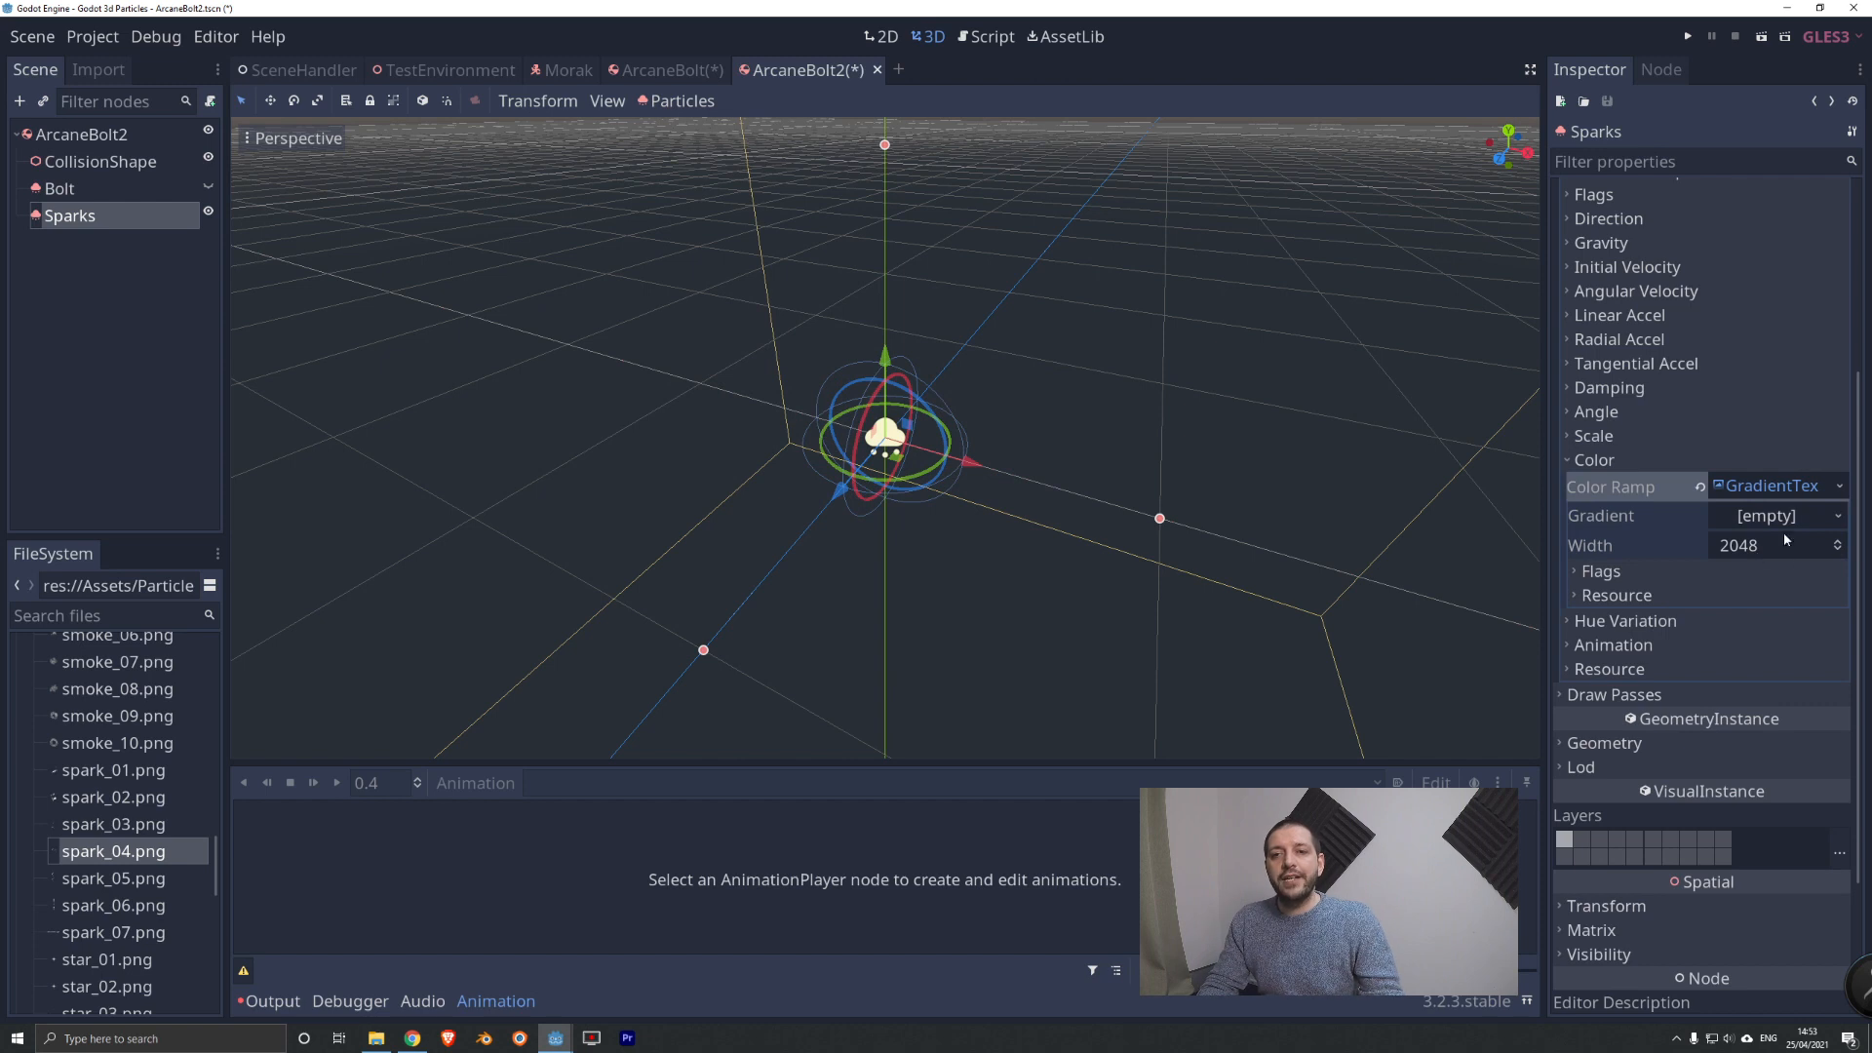
pyautogui.click(1776, 517)
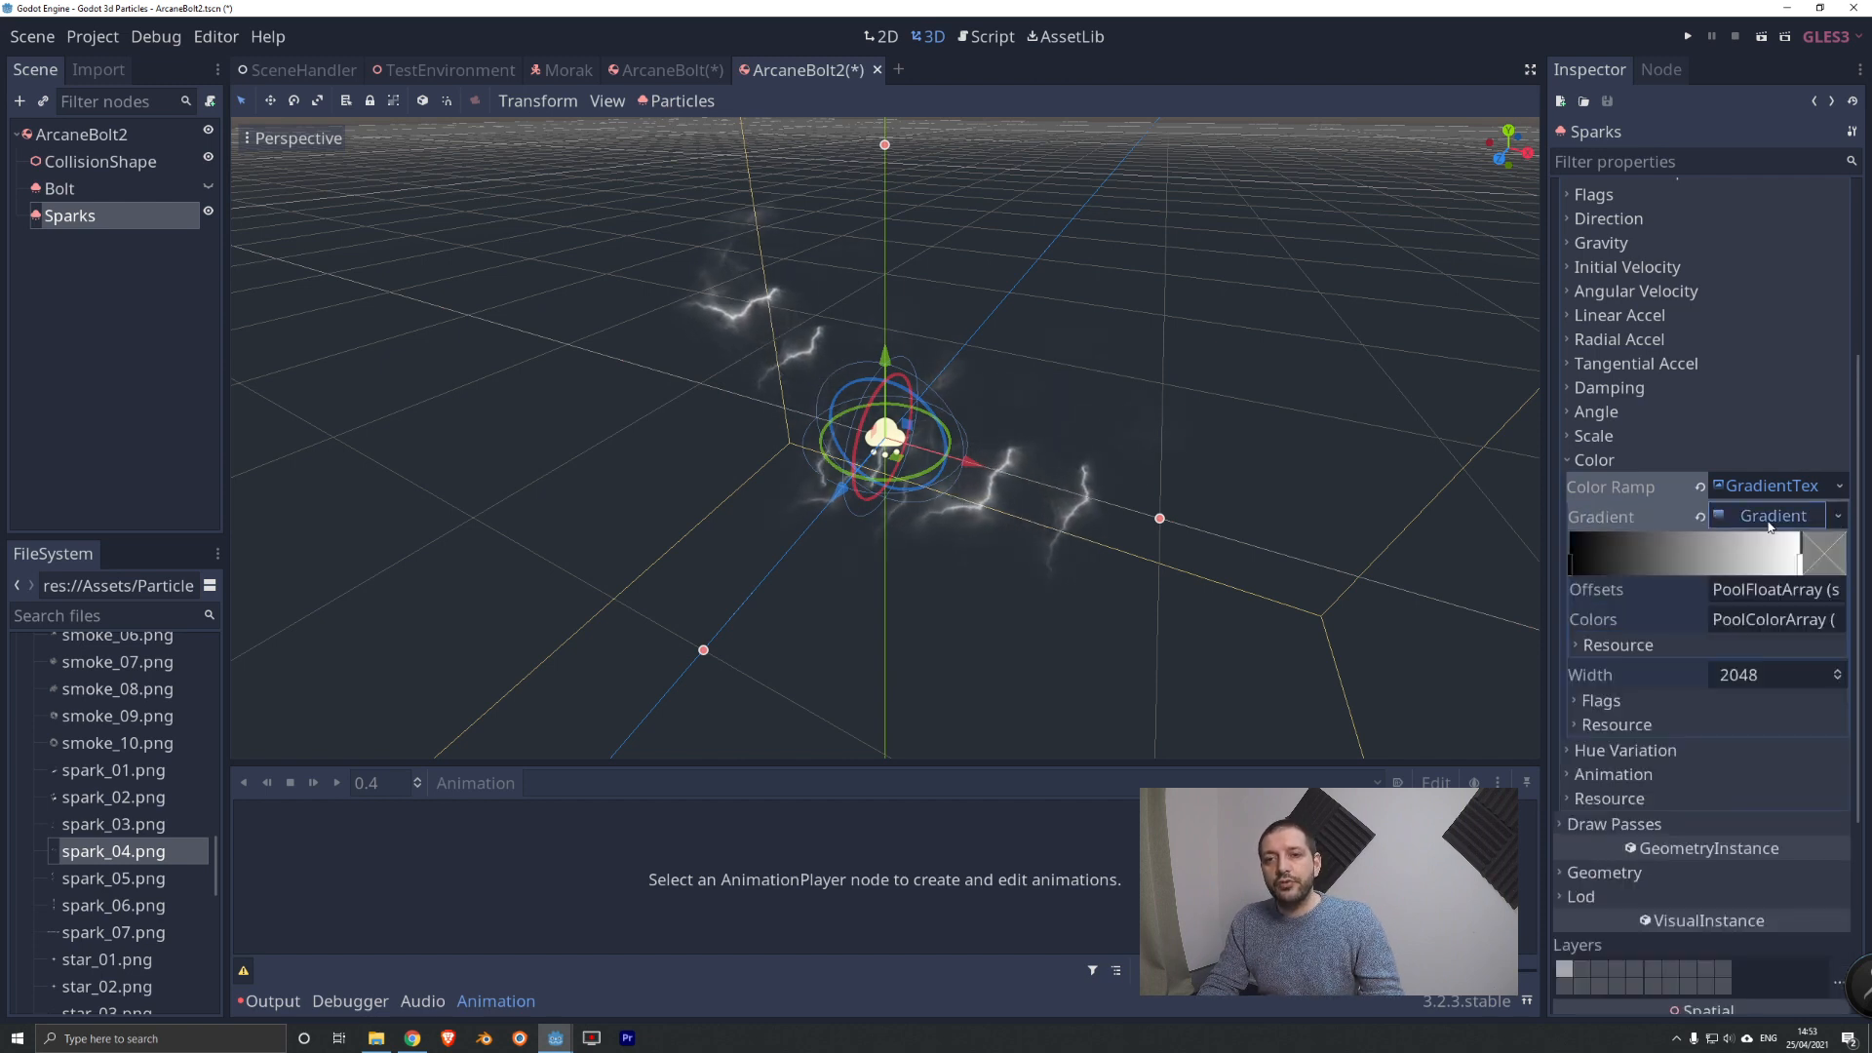
# Color the gradient's start point dark purple and its end point magenta-purple with R 153, G 0, B 161.
pyautogui.doubleClick(1571, 570)
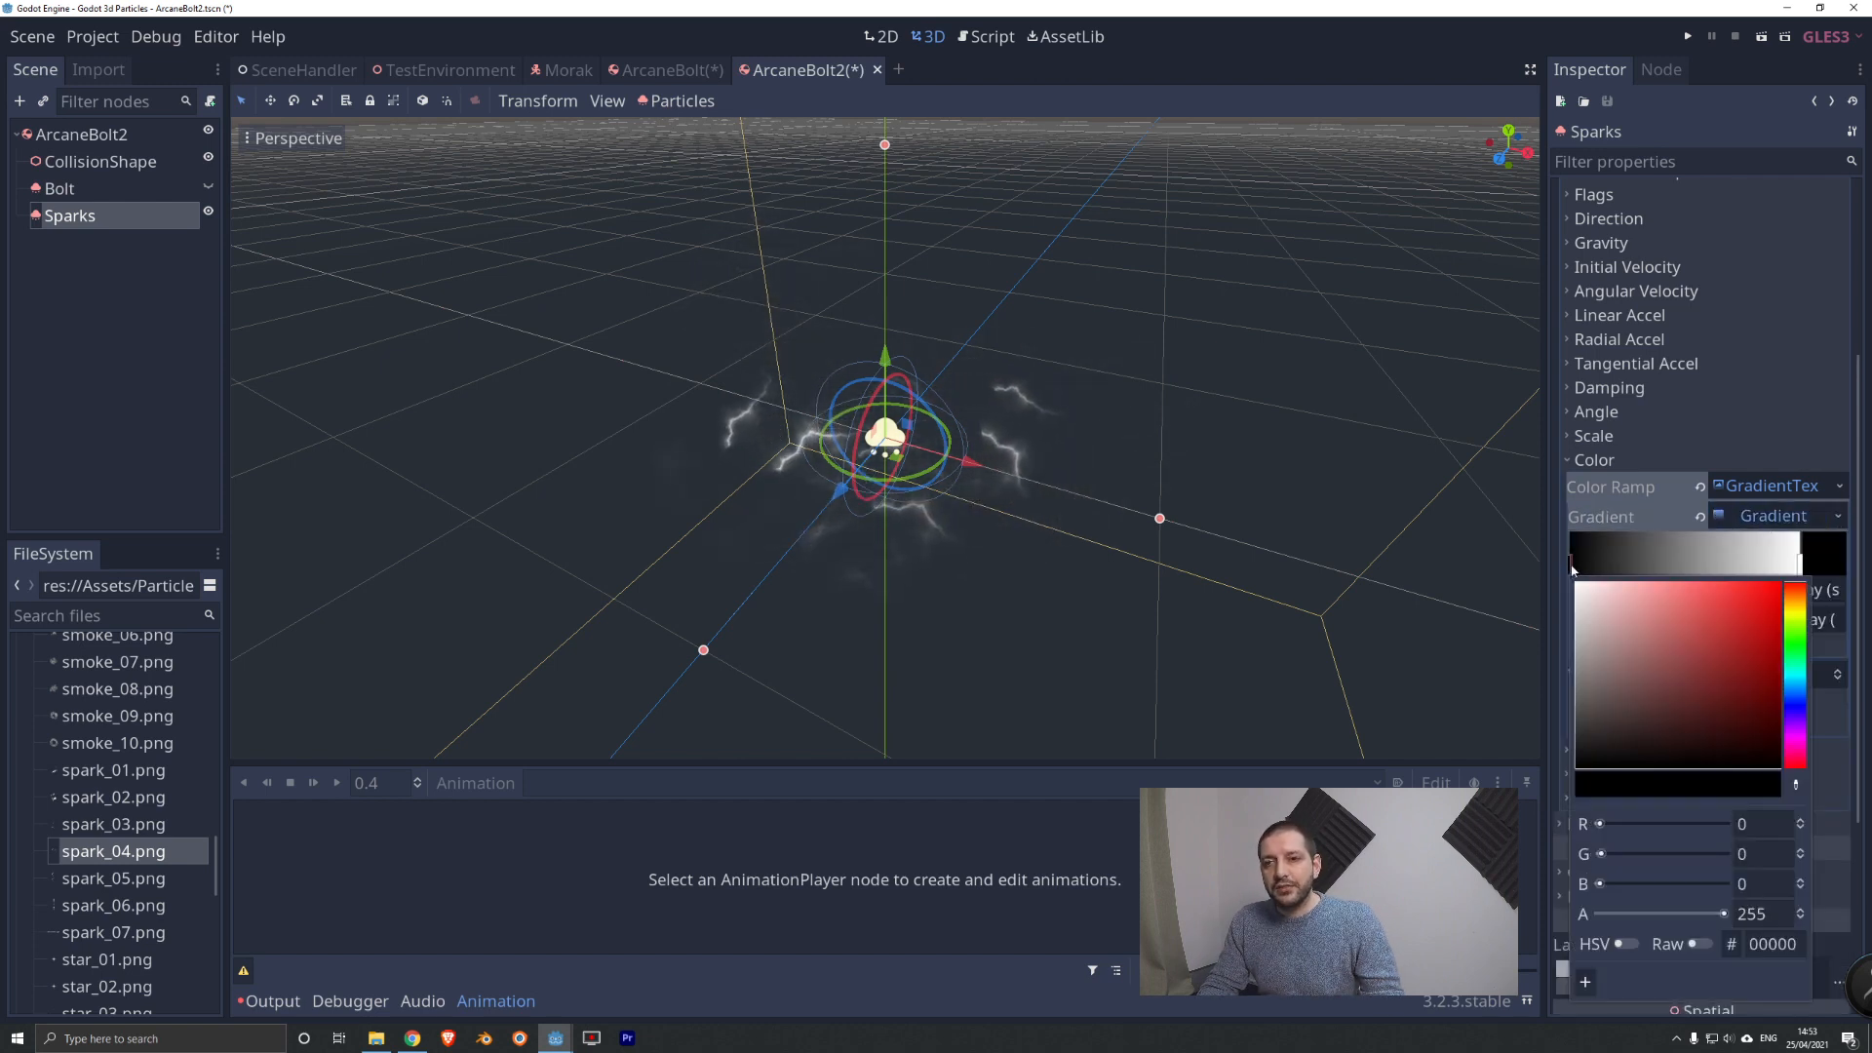
pyautogui.moveTo(1800, 714)
pyautogui.mouseDown()
pyautogui.moveTo(1772, 696)
pyautogui.moveTo(1800, 738)
pyautogui.mouseUp()
pyautogui.doubleClick(1801, 573)
pyautogui.moveTo(1773, 652); pyautogui.dragTo(1789, 652)
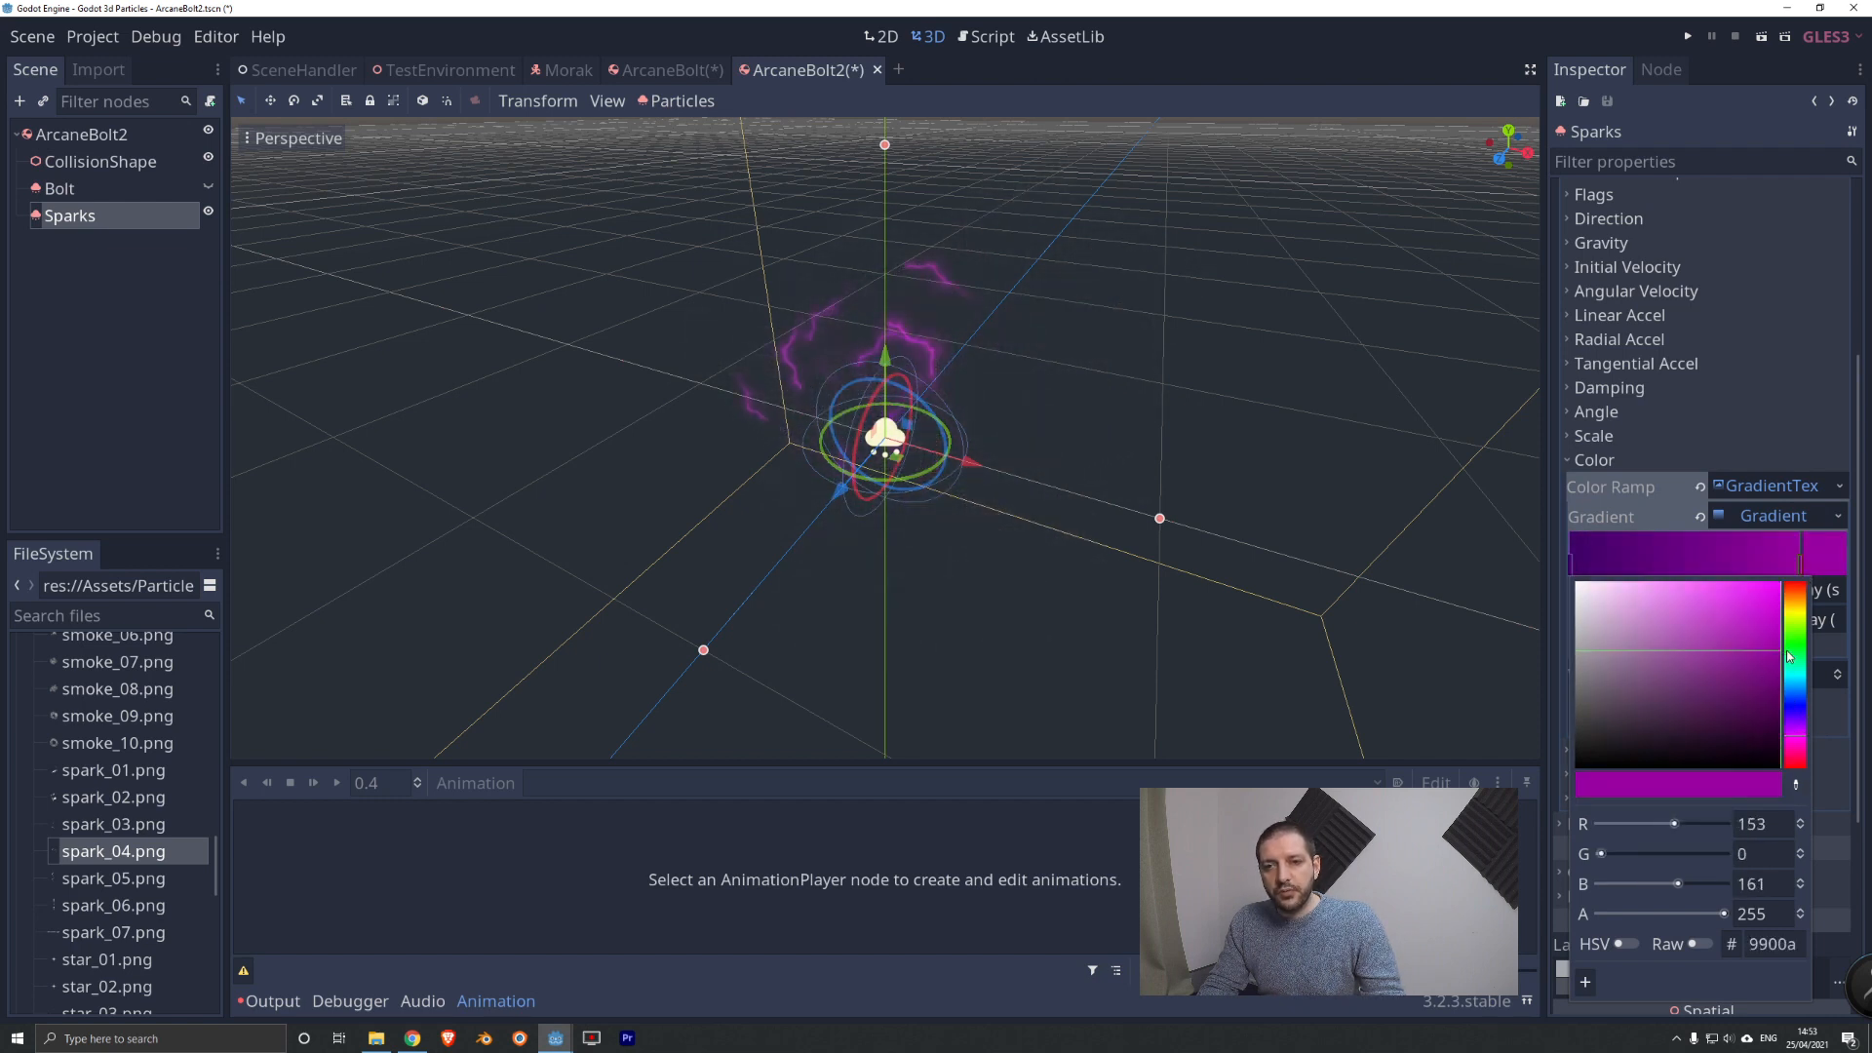
# Add a gradient point near the middle of the ramp and color it purple with R 129, G 10, B 153.
pyautogui.click(1701, 570)
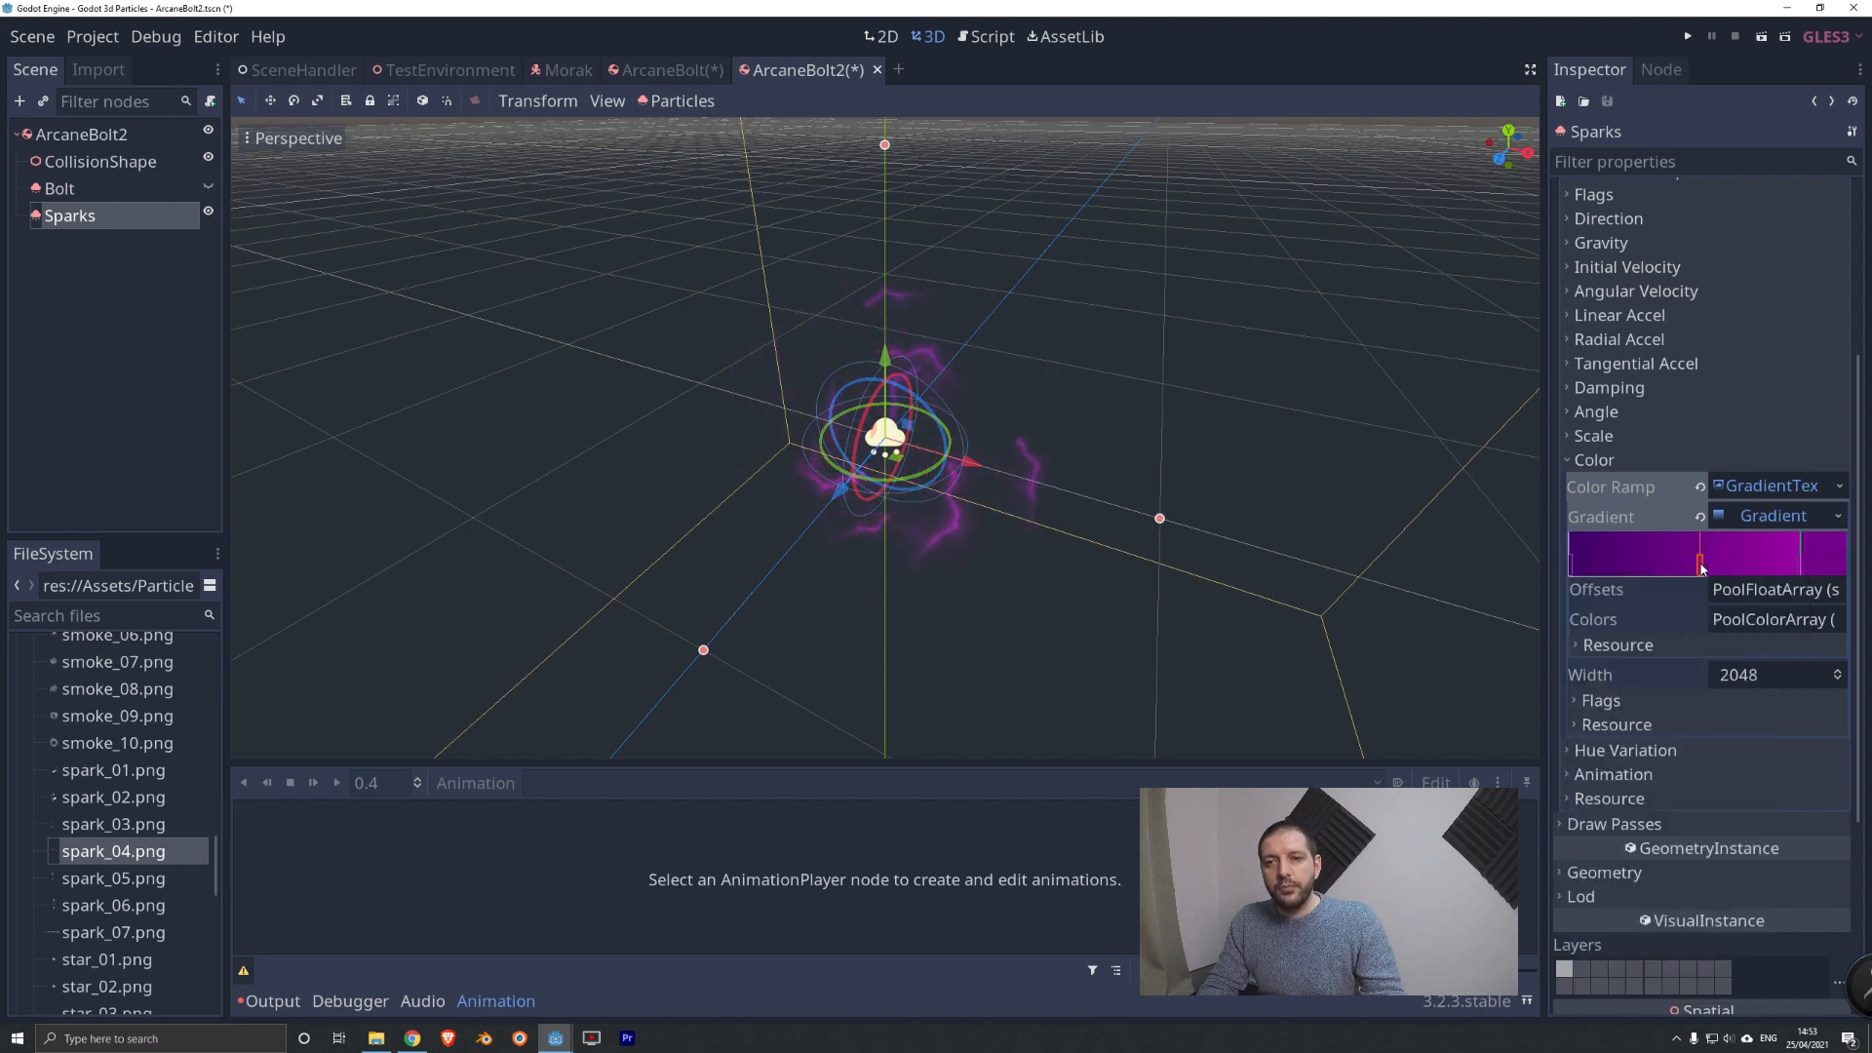
pyautogui.doubleClick(1684, 568)
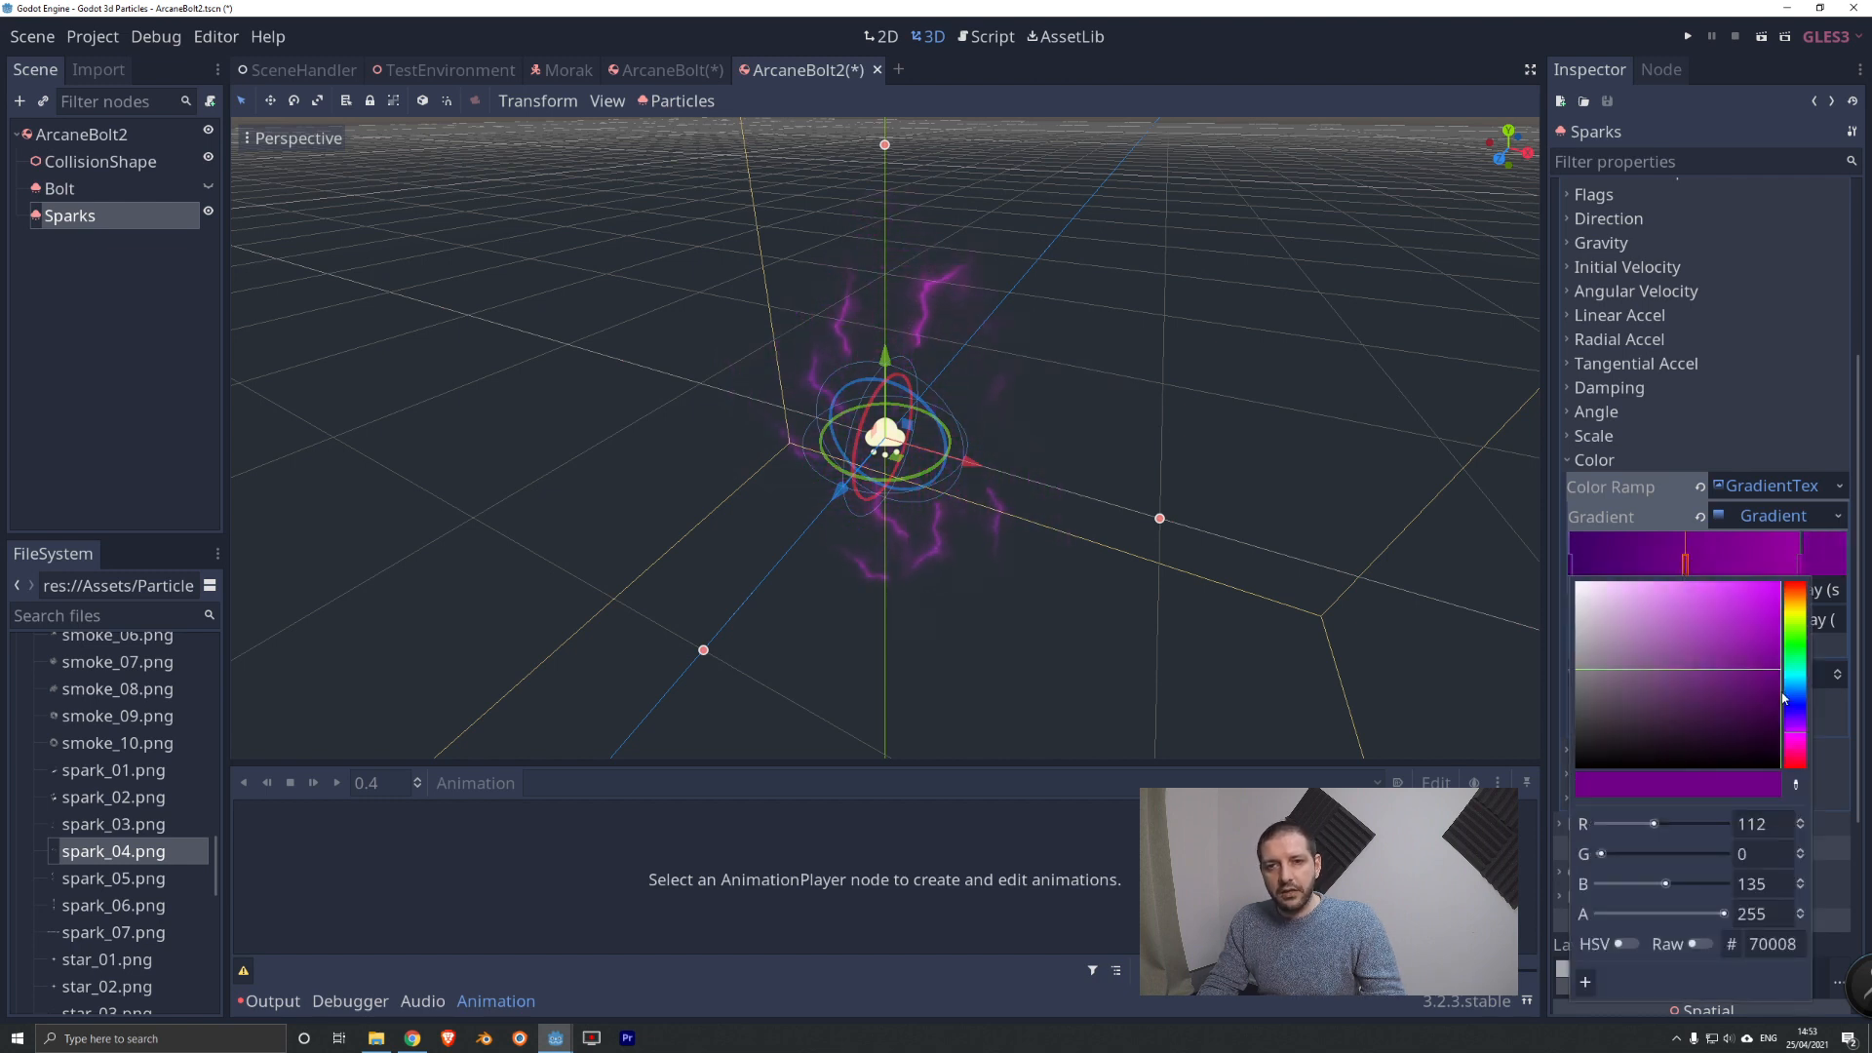
pyautogui.moveTo(1779, 671)
pyautogui.mouseDown()
pyautogui.moveTo(1787, 656)
pyautogui.moveTo(1771, 662)
pyautogui.mouseUp()
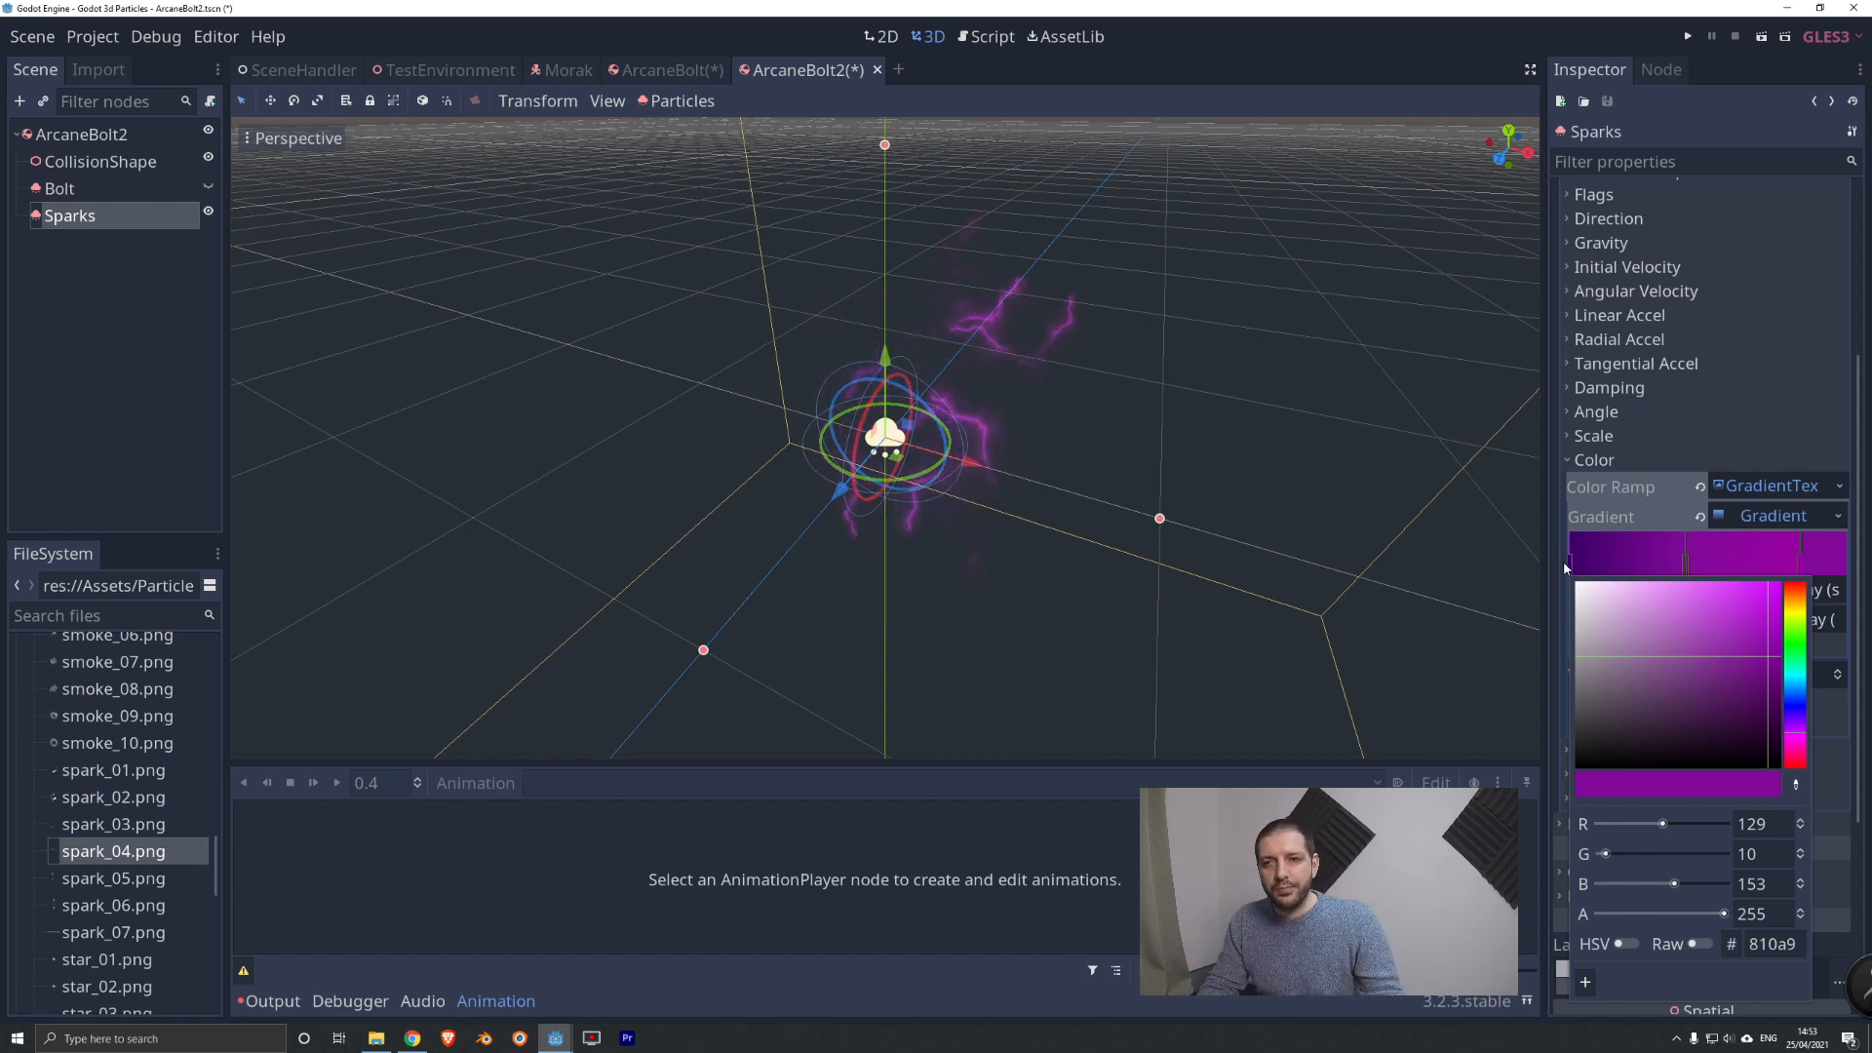
# Set the alpha of the gradient's dark purple start point to 180.
pyautogui.click(1716, 693)
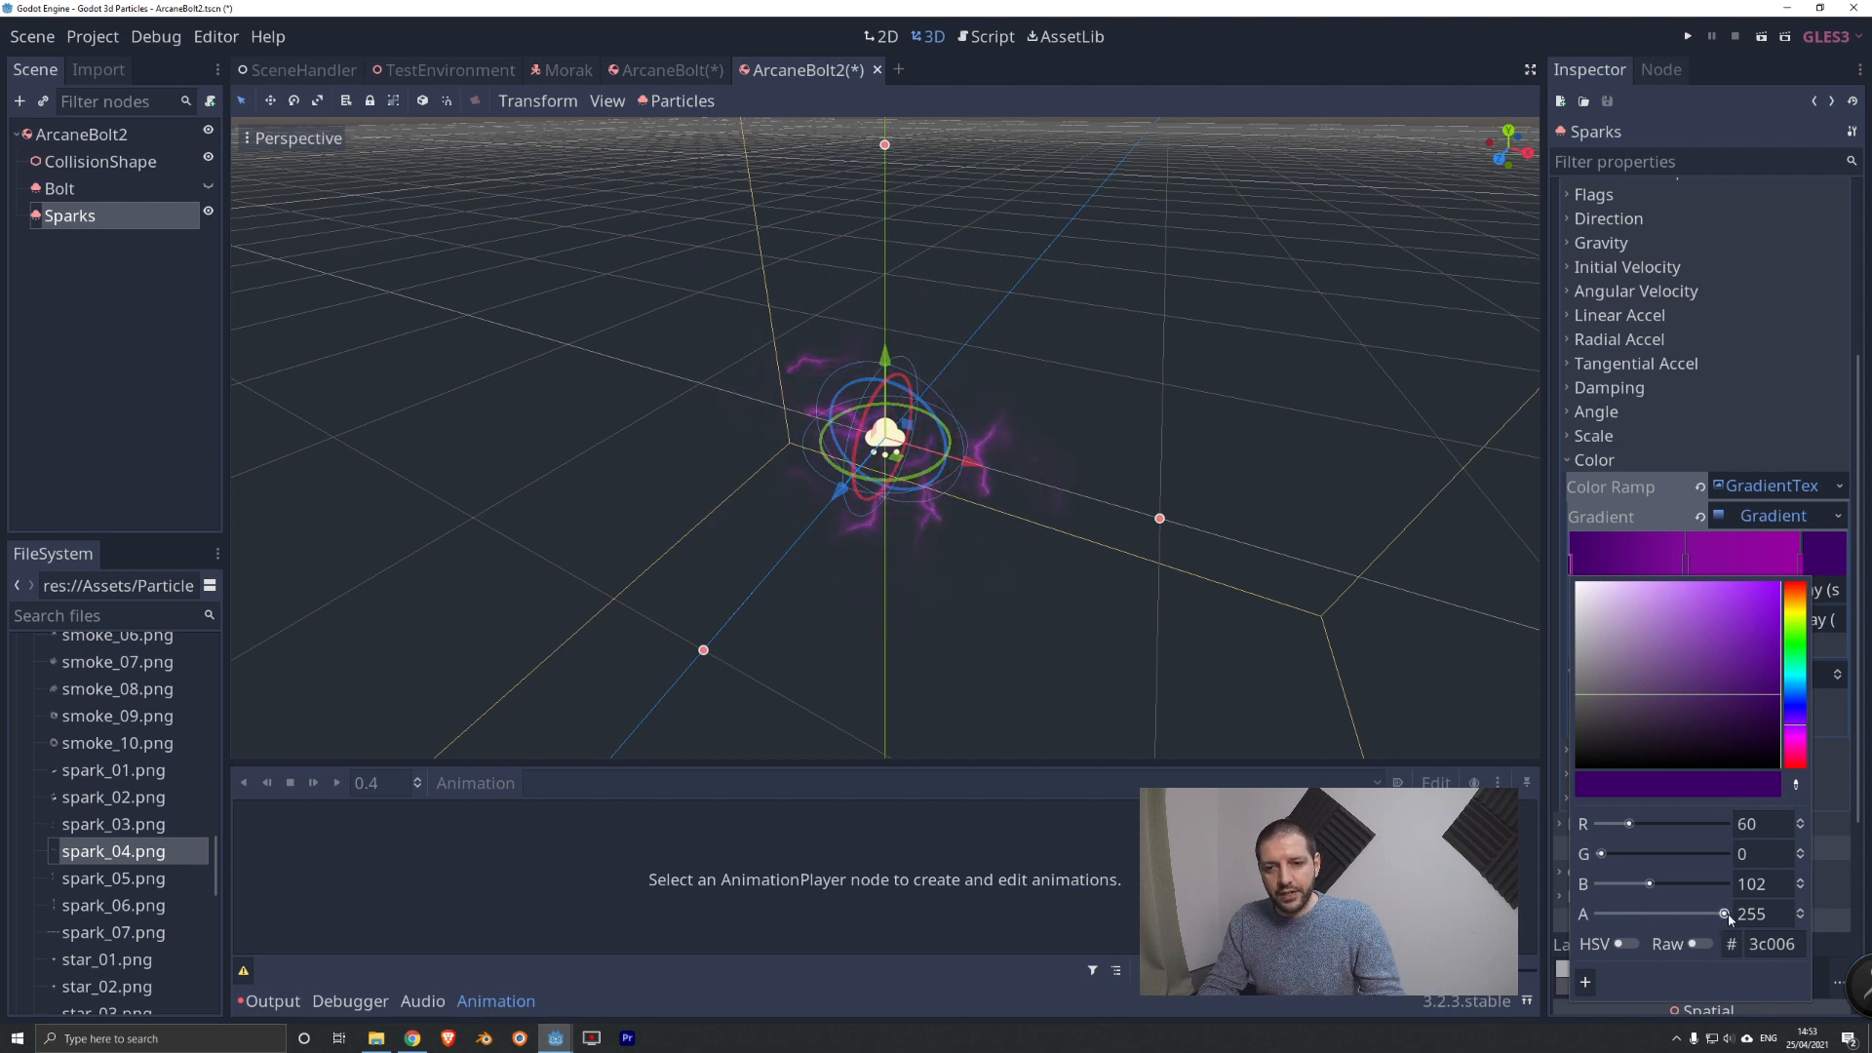
pyautogui.moveTo(1769, 914); pyautogui.dragTo(1705, 922)
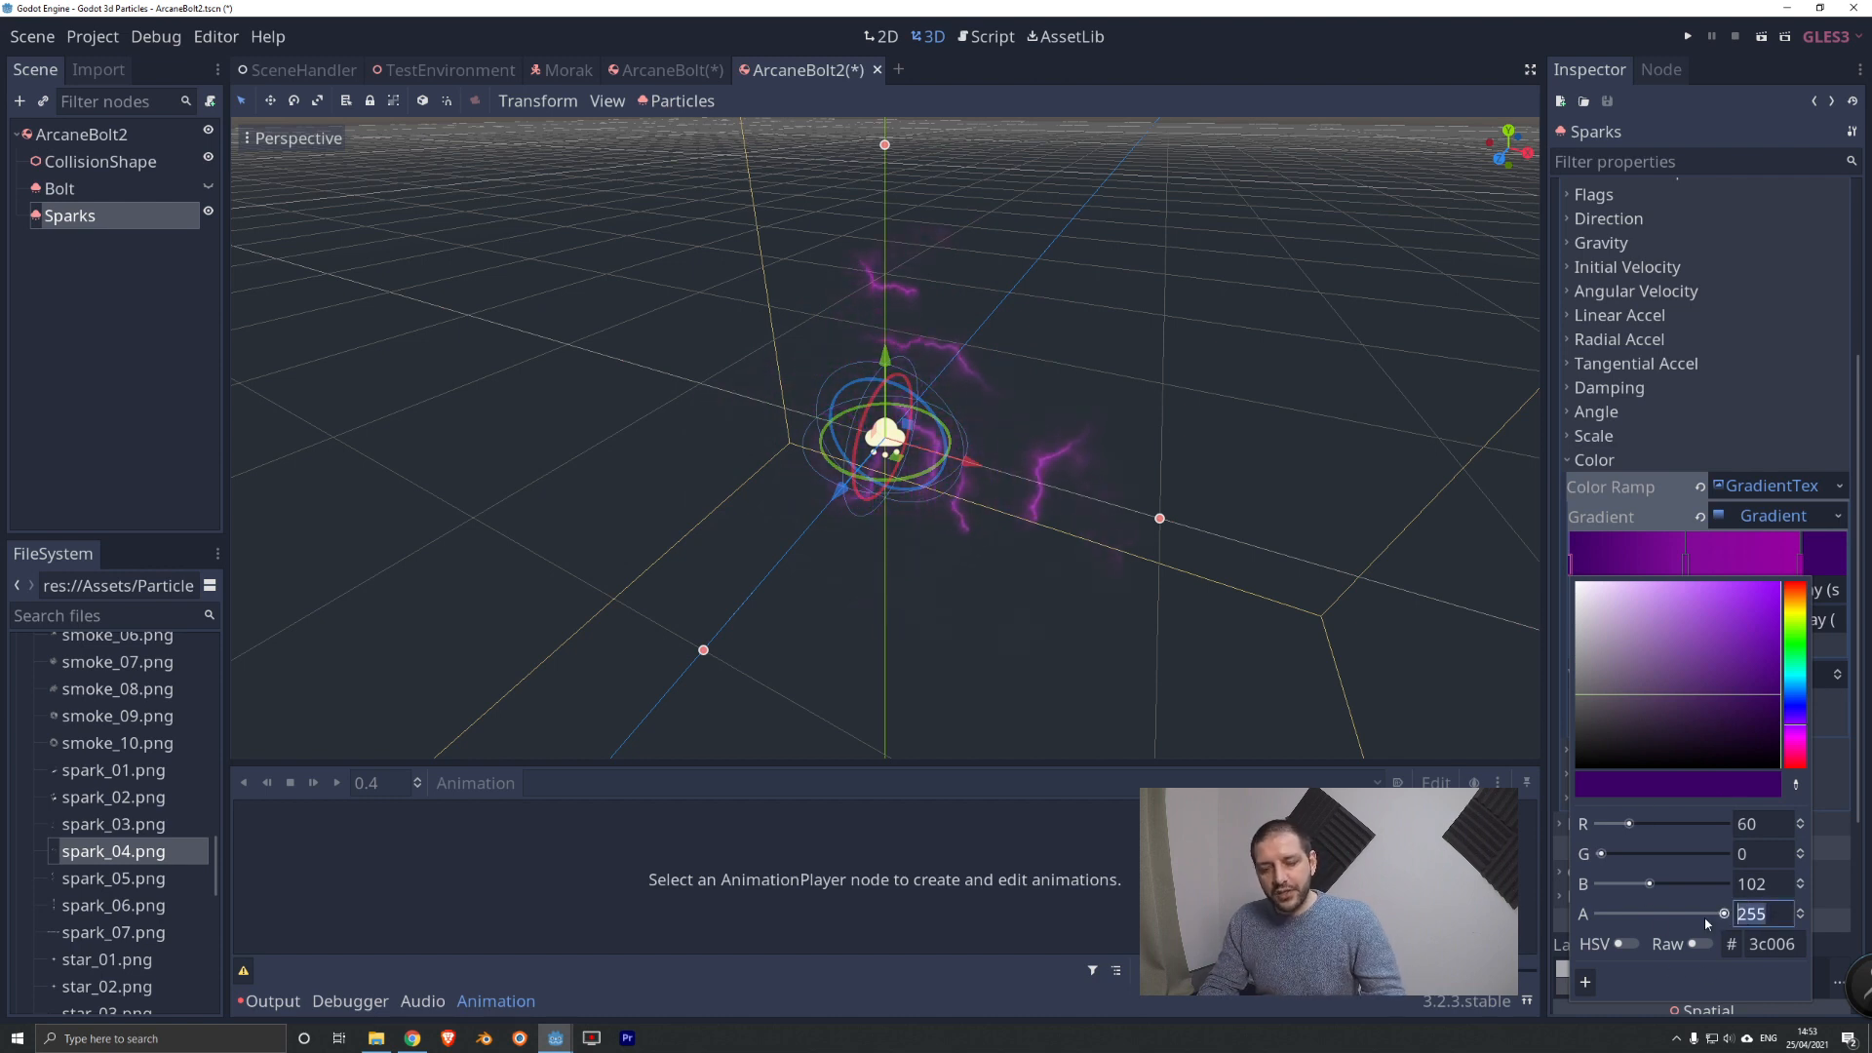
pyautogui.write('180')
pyautogui.press('Return')
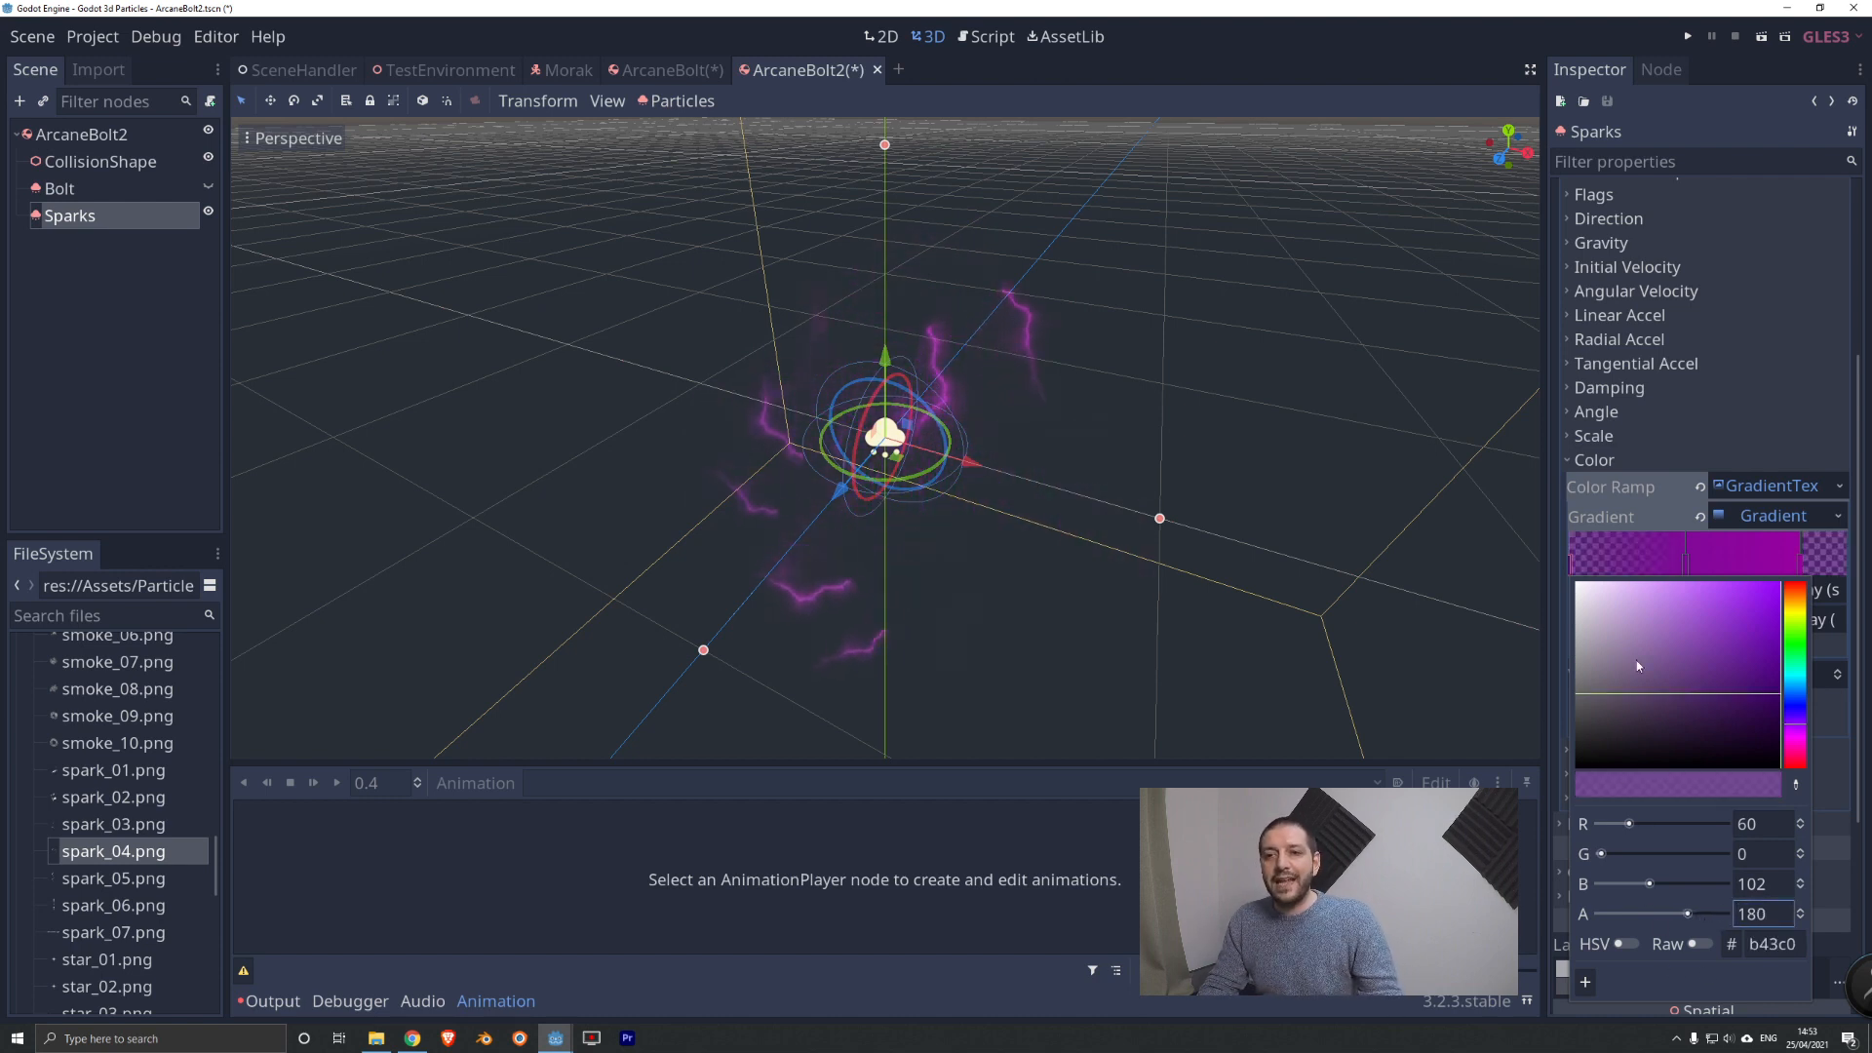
# Set the alpha of the gradient's middle point to 90.
pyautogui.doubleClick(1684, 568)
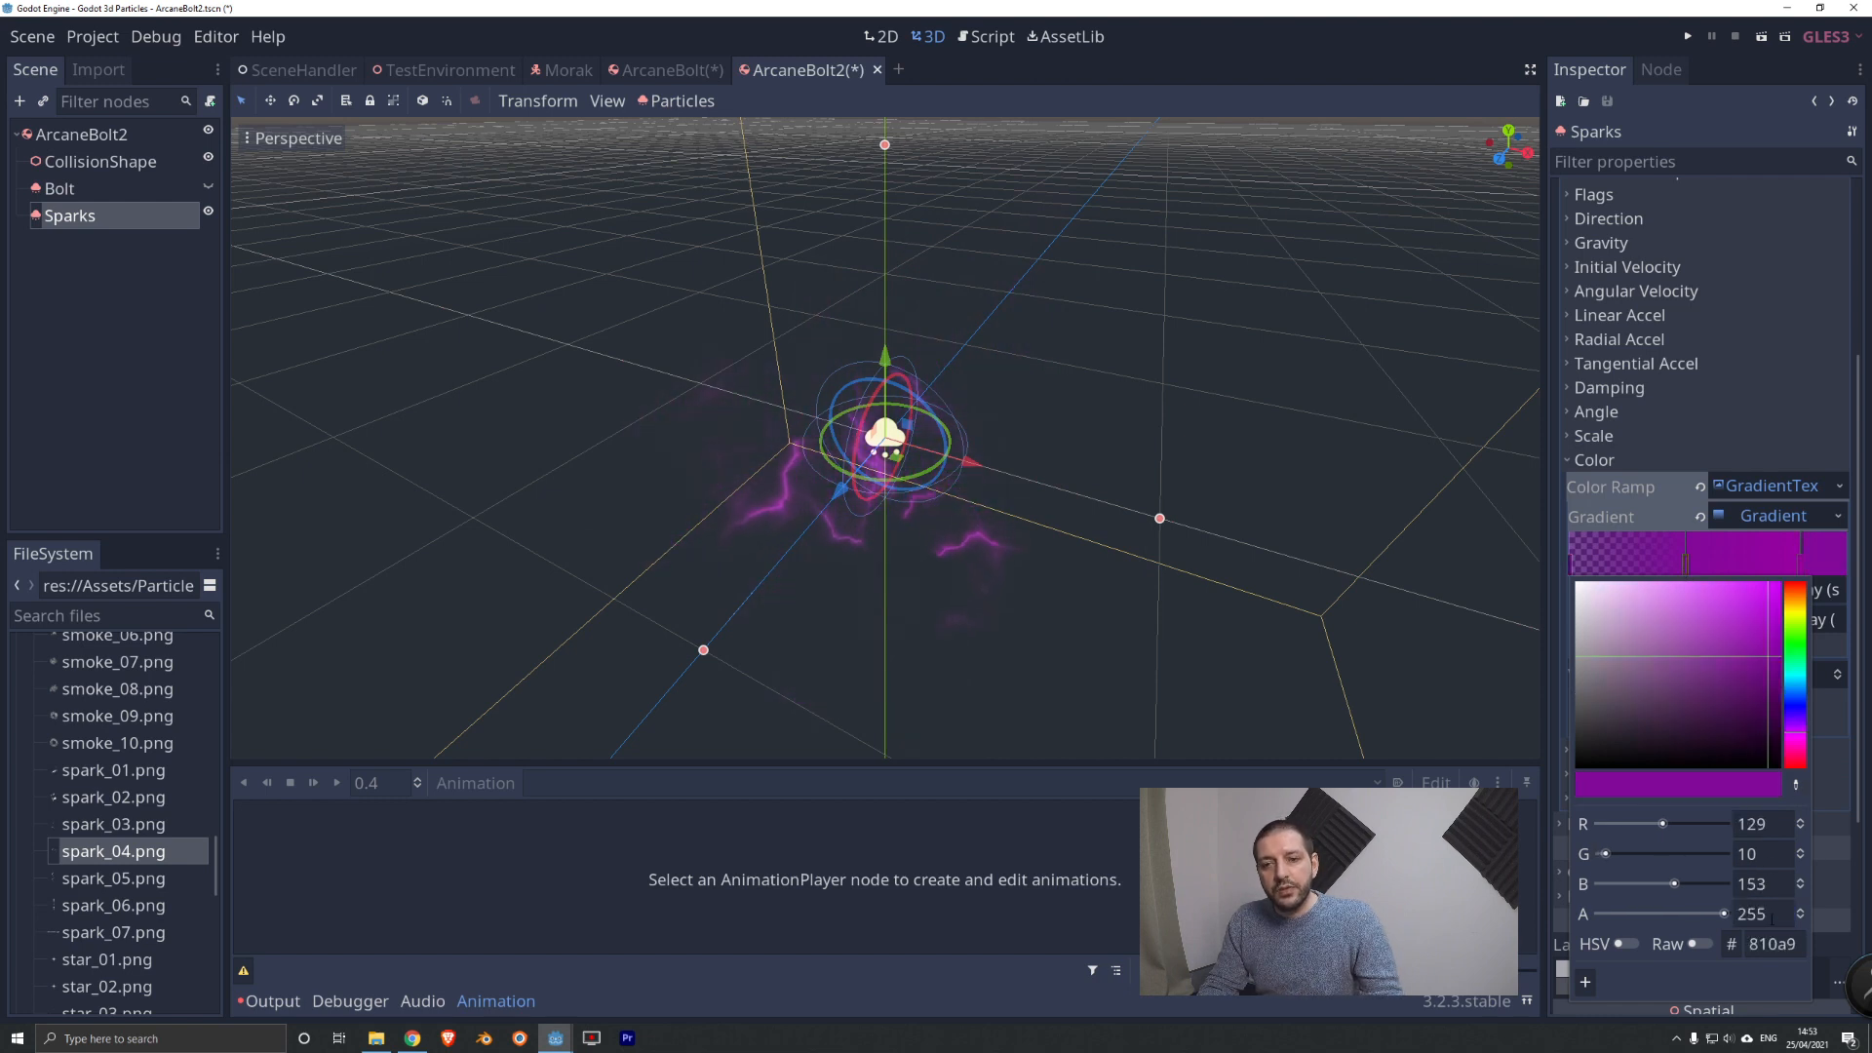
pyautogui.moveTo(1766, 915); pyautogui.dragTo(1704, 919)
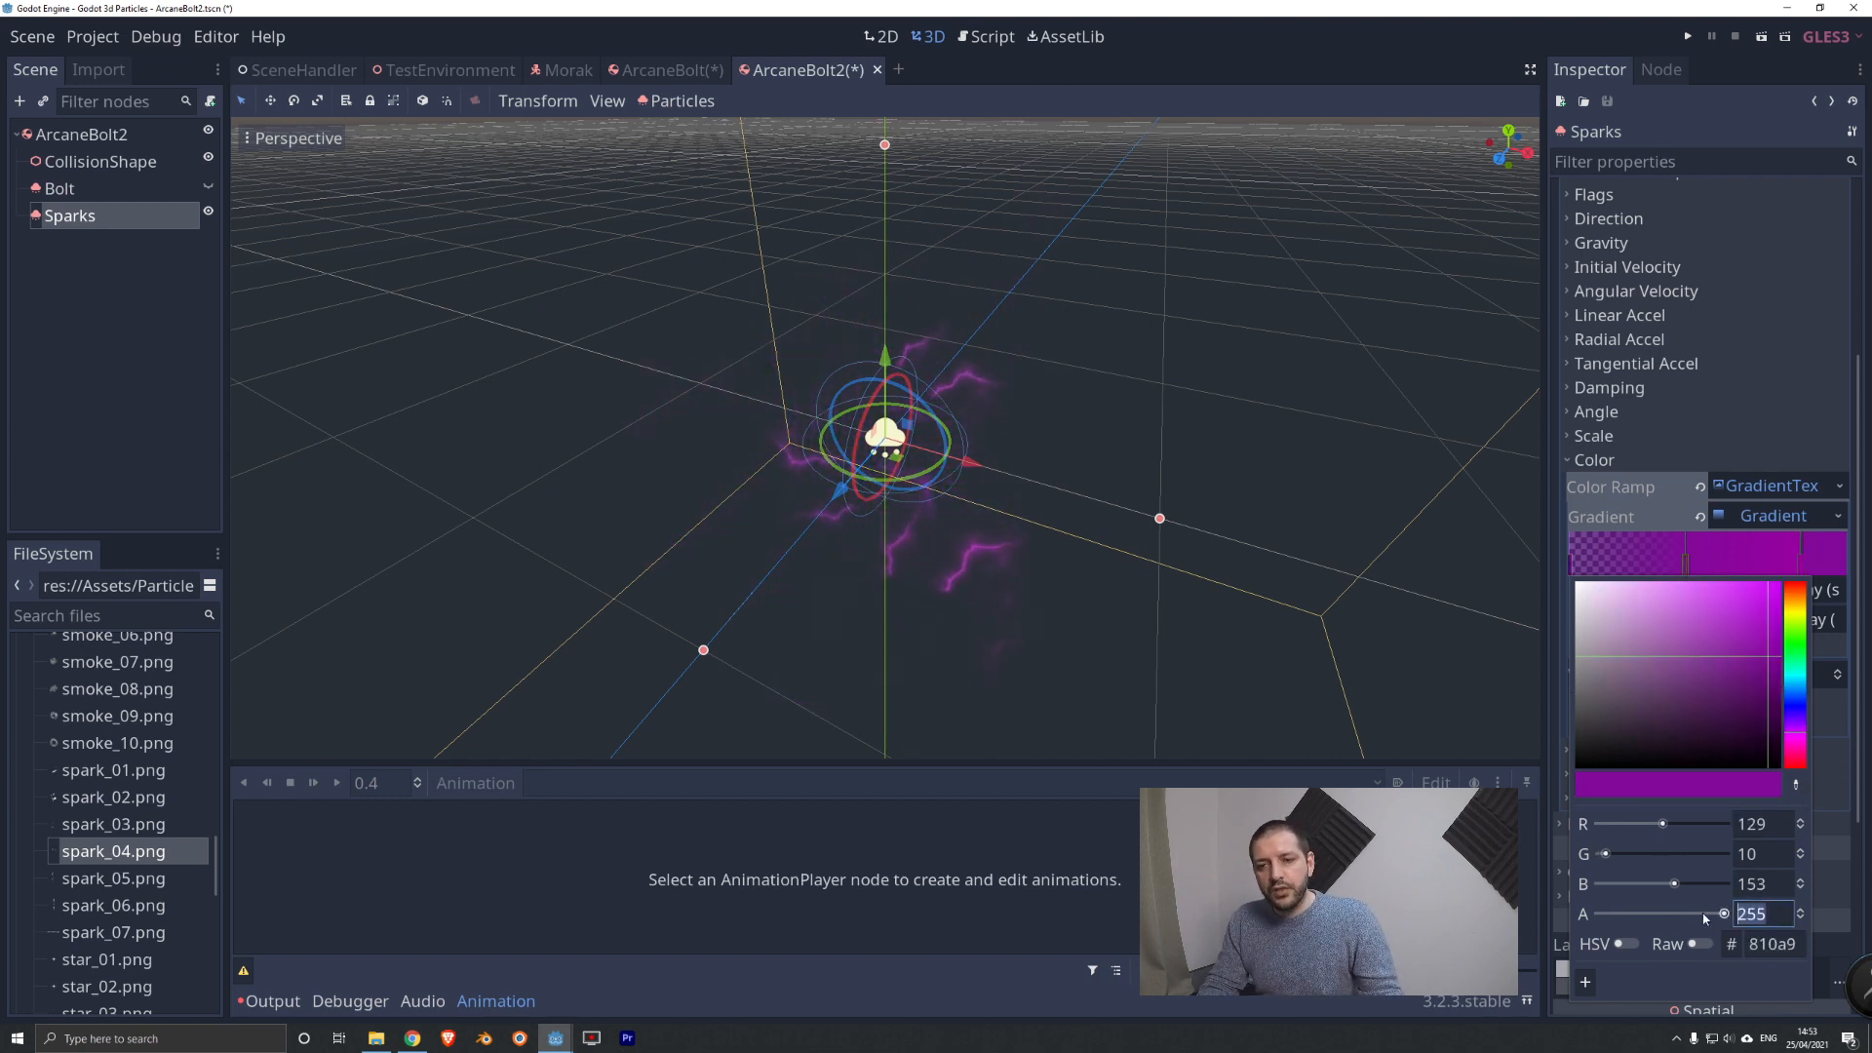
pyautogui.write('90')
pyautogui.press('Return')
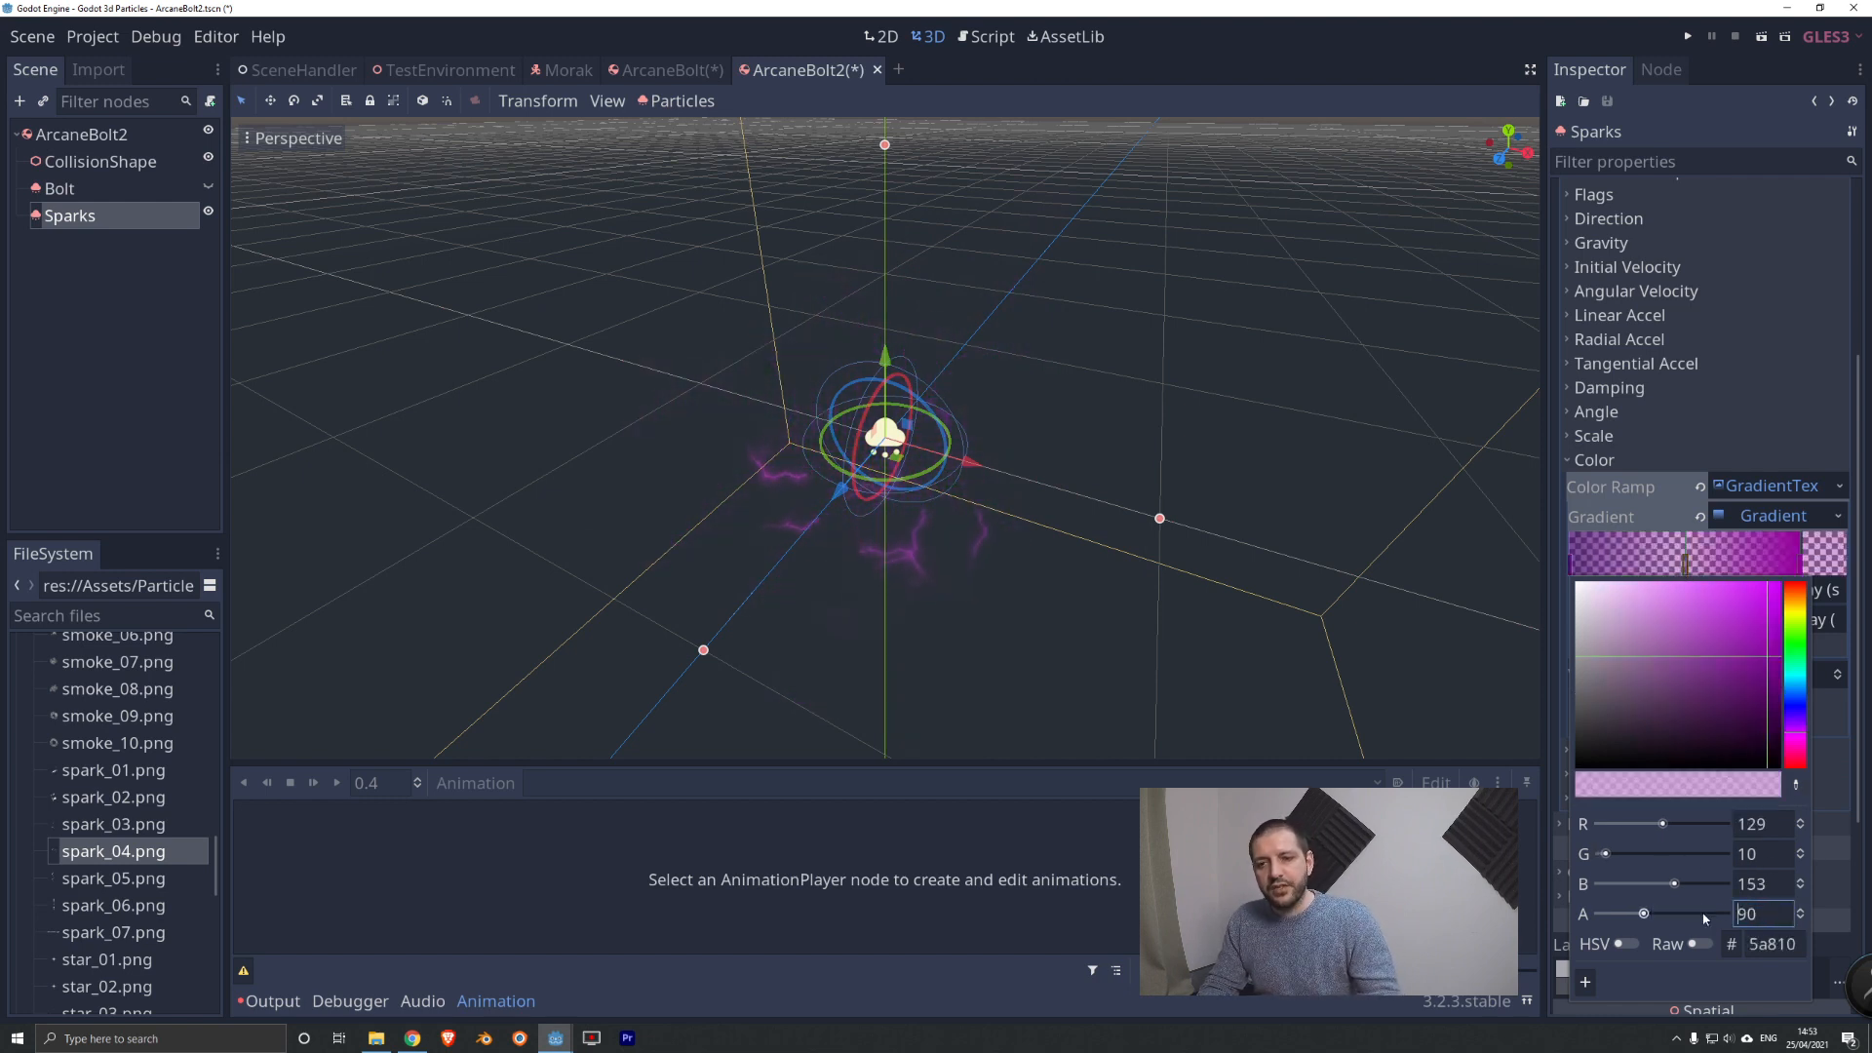
# Set the alpha of the gradient's end point to 0 so the sparks fade out completely.
pyautogui.click(1799, 573)
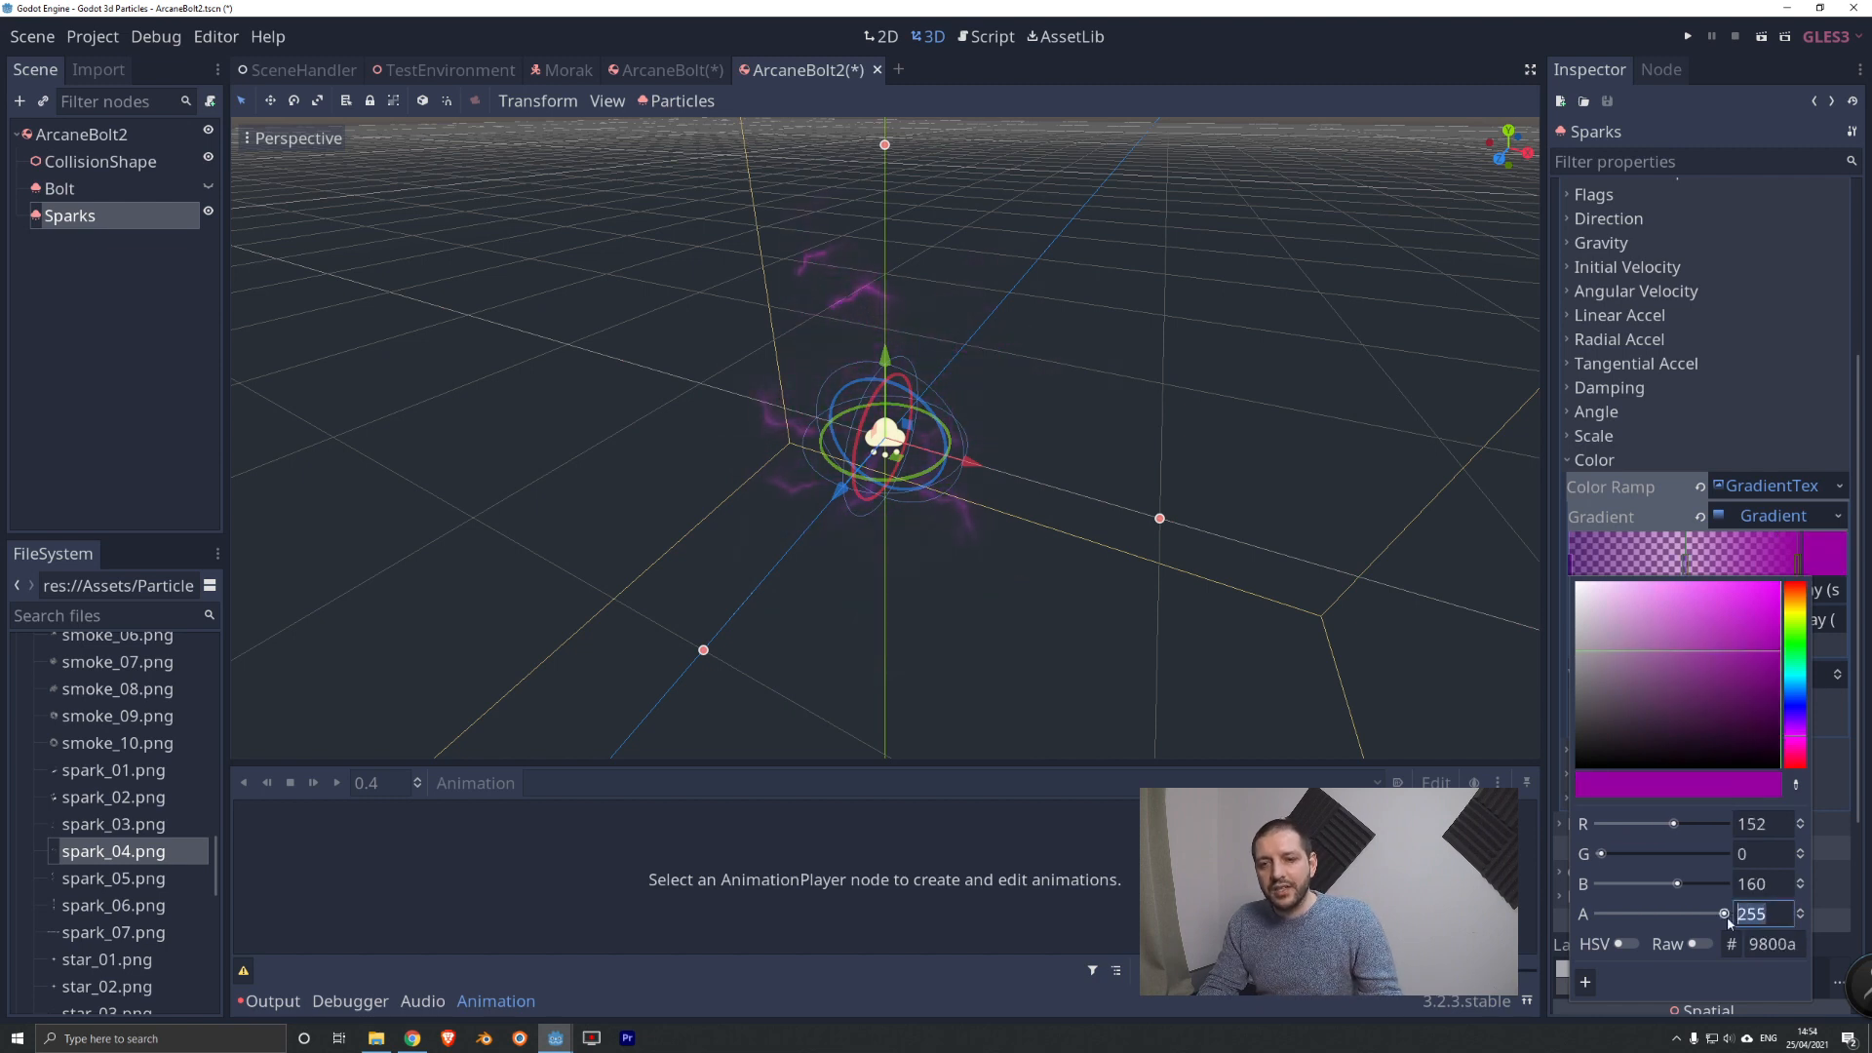
pyautogui.write('0')
pyautogui.press('Return')
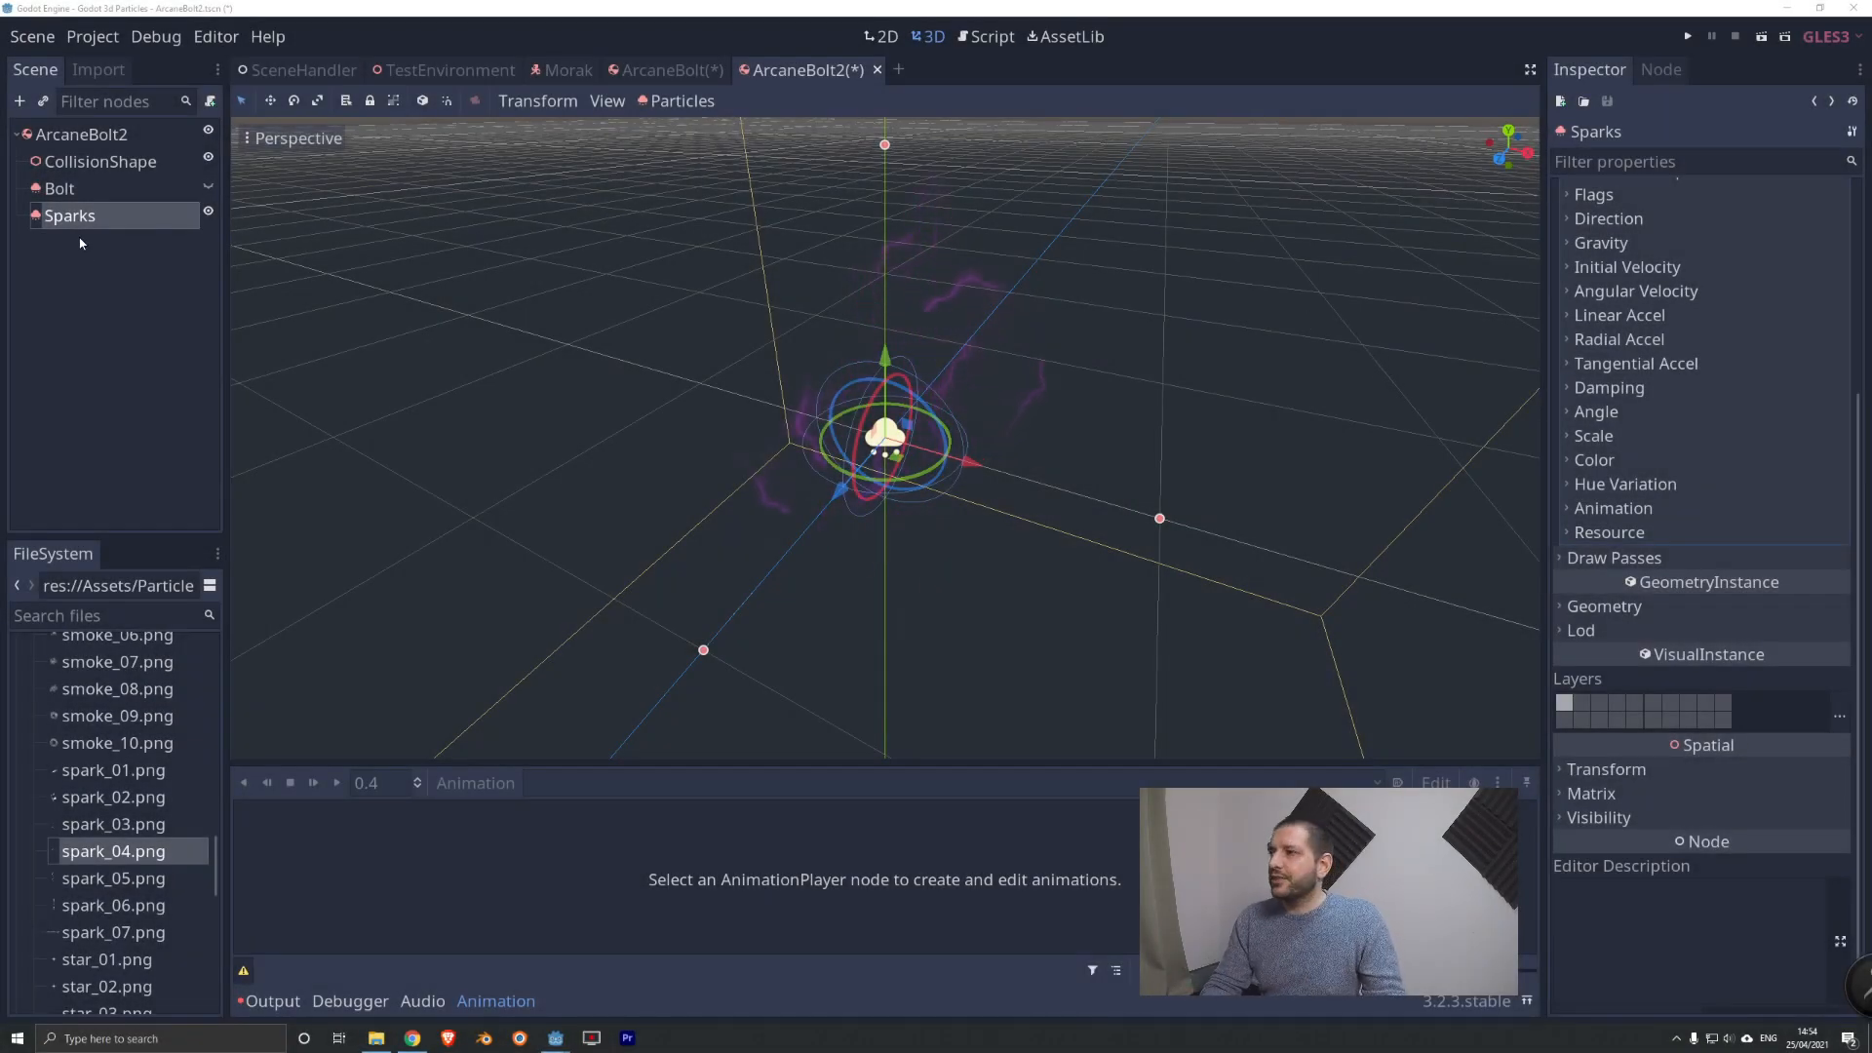
# Make the Bolt particles visible alongside the Sparks and set the Sparks amount to 24.
pyautogui.click(209, 186)
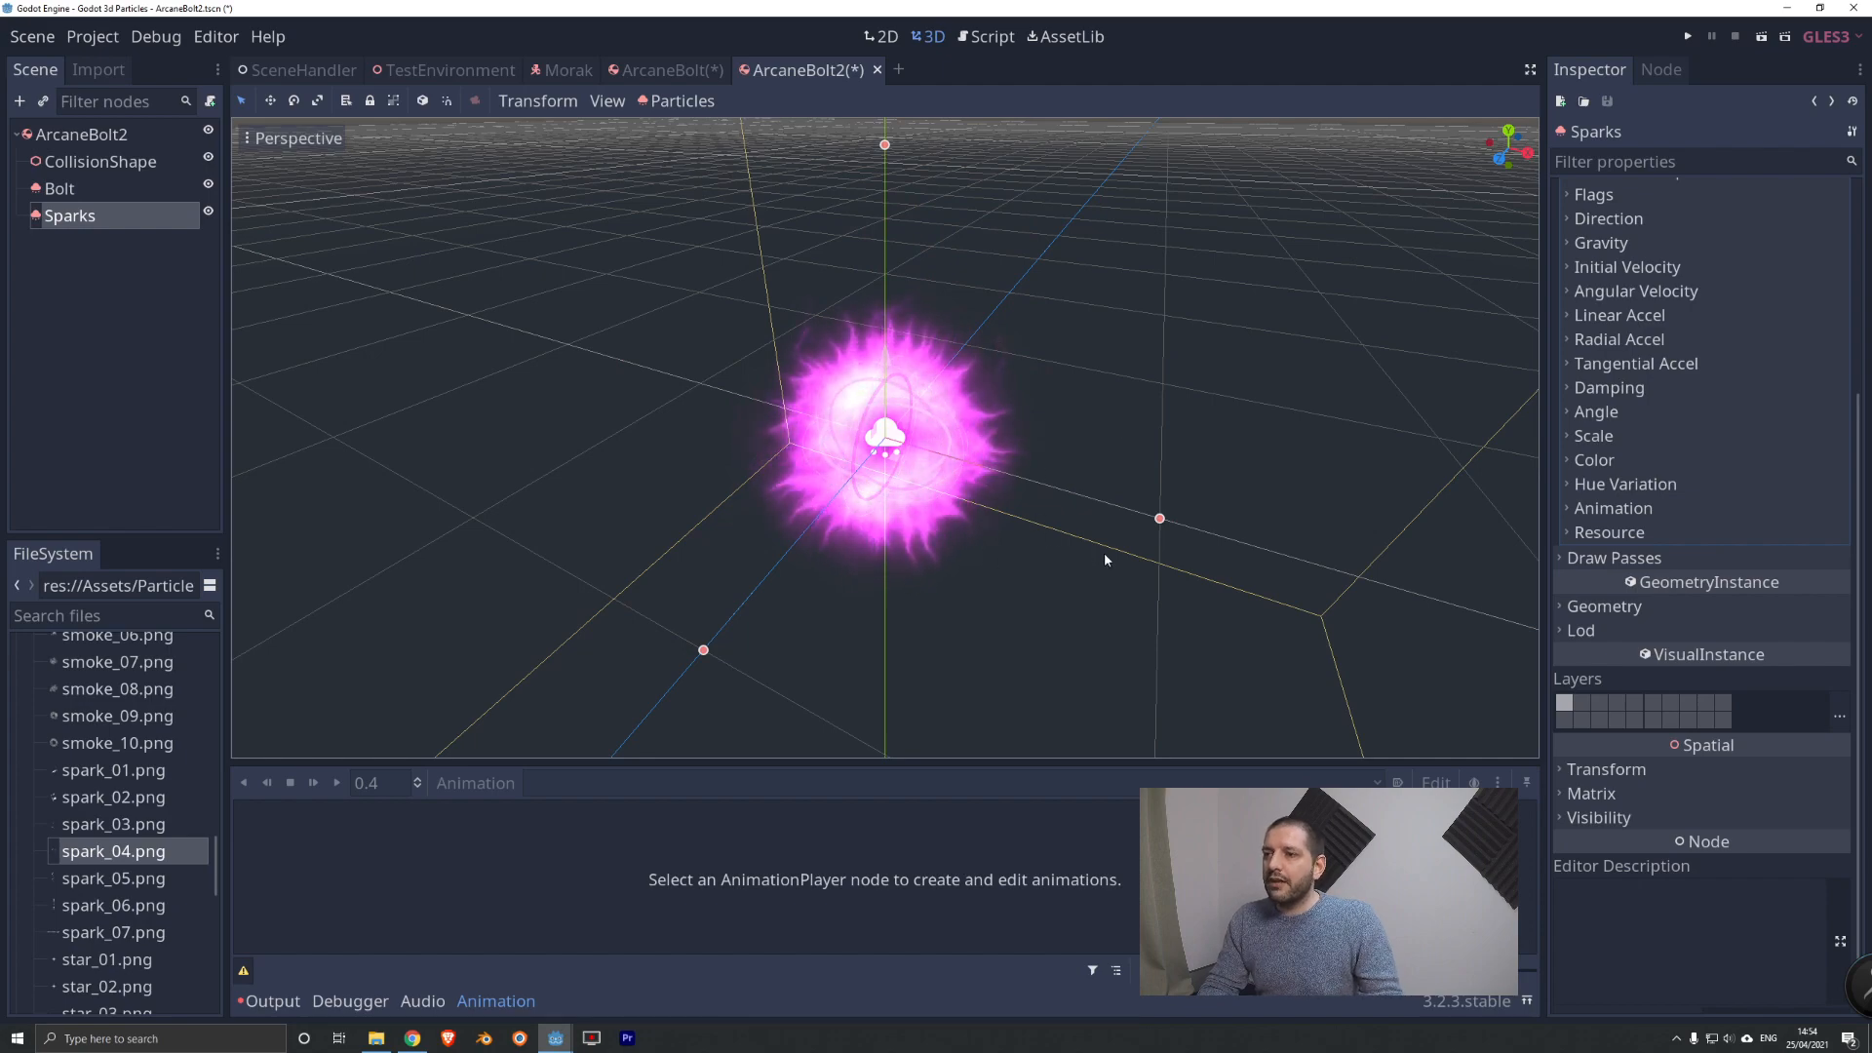
pyautogui.moveTo(1103, 550)
pyautogui.mouseDown(button='middle')
pyautogui.moveTo(1009, 547)
pyautogui.moveTo(1109, 549)
pyautogui.mouseUp(button='middle')
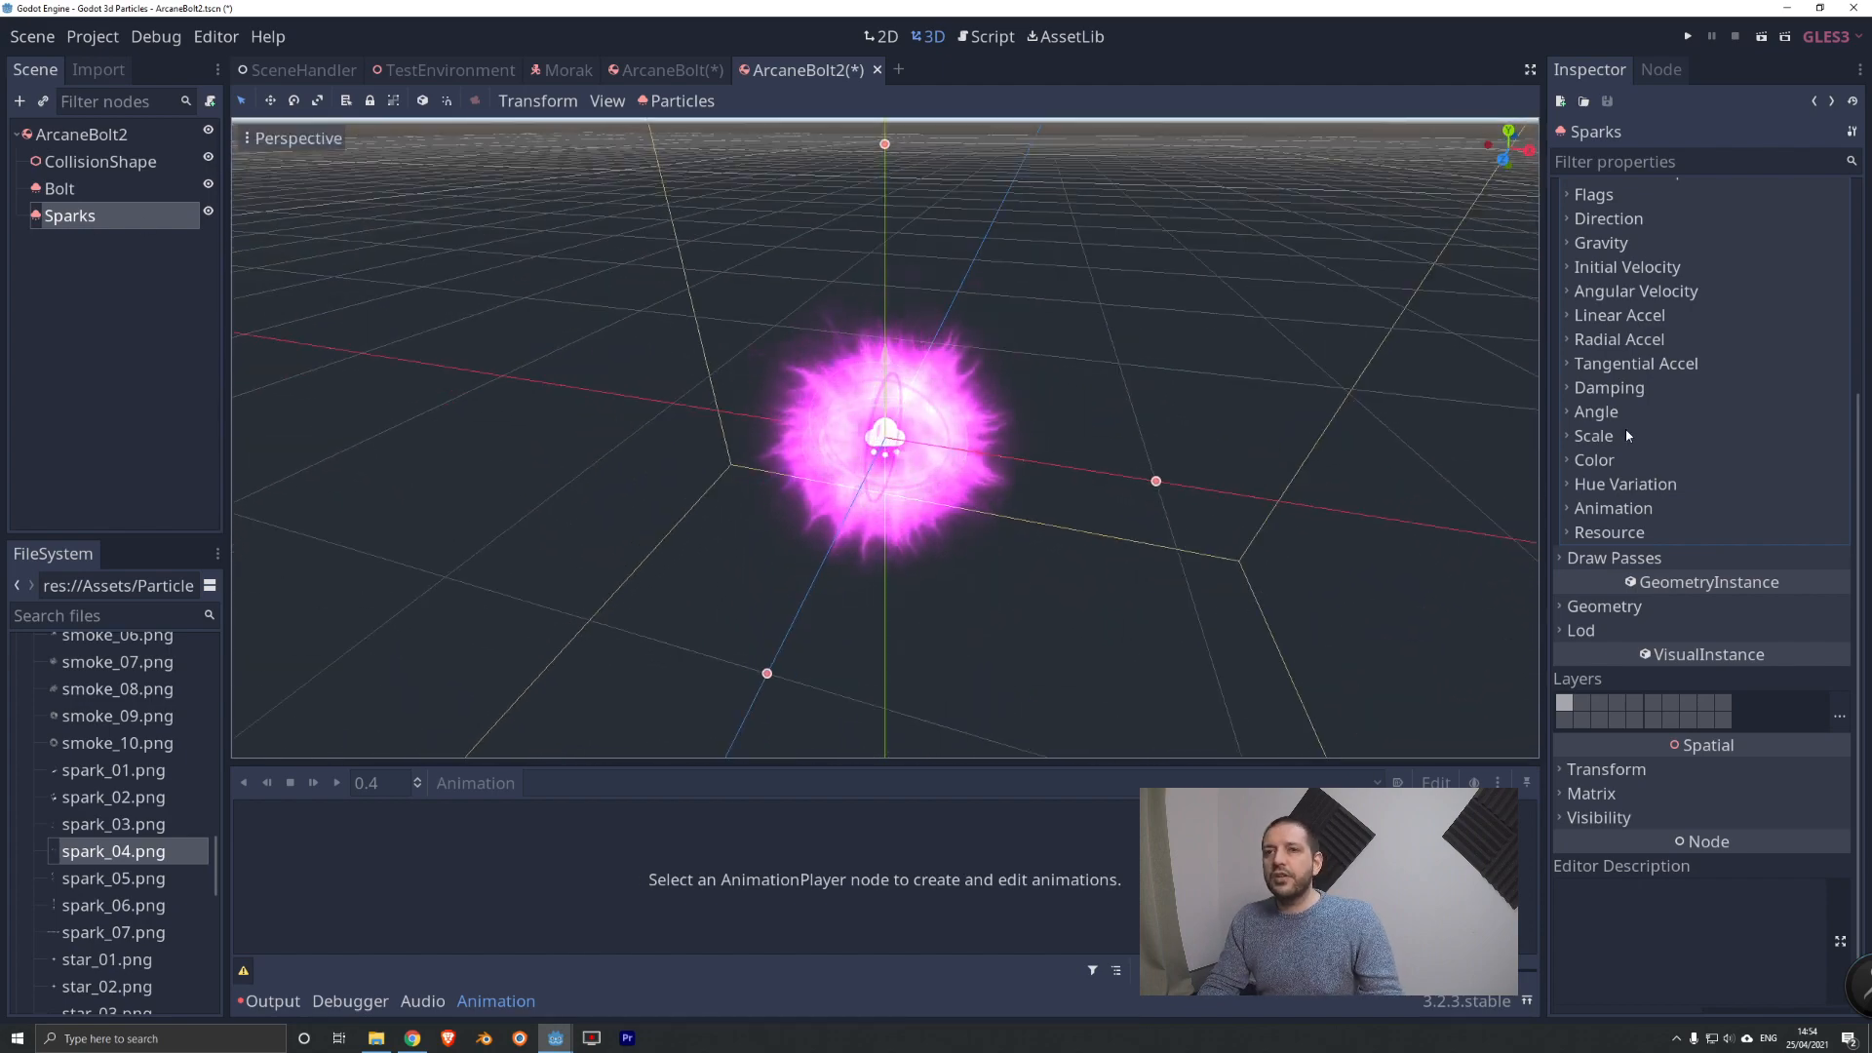
pyautogui.scroll(4, 1740, 273)
pyautogui.click(1722, 248)
pyautogui.write('24')
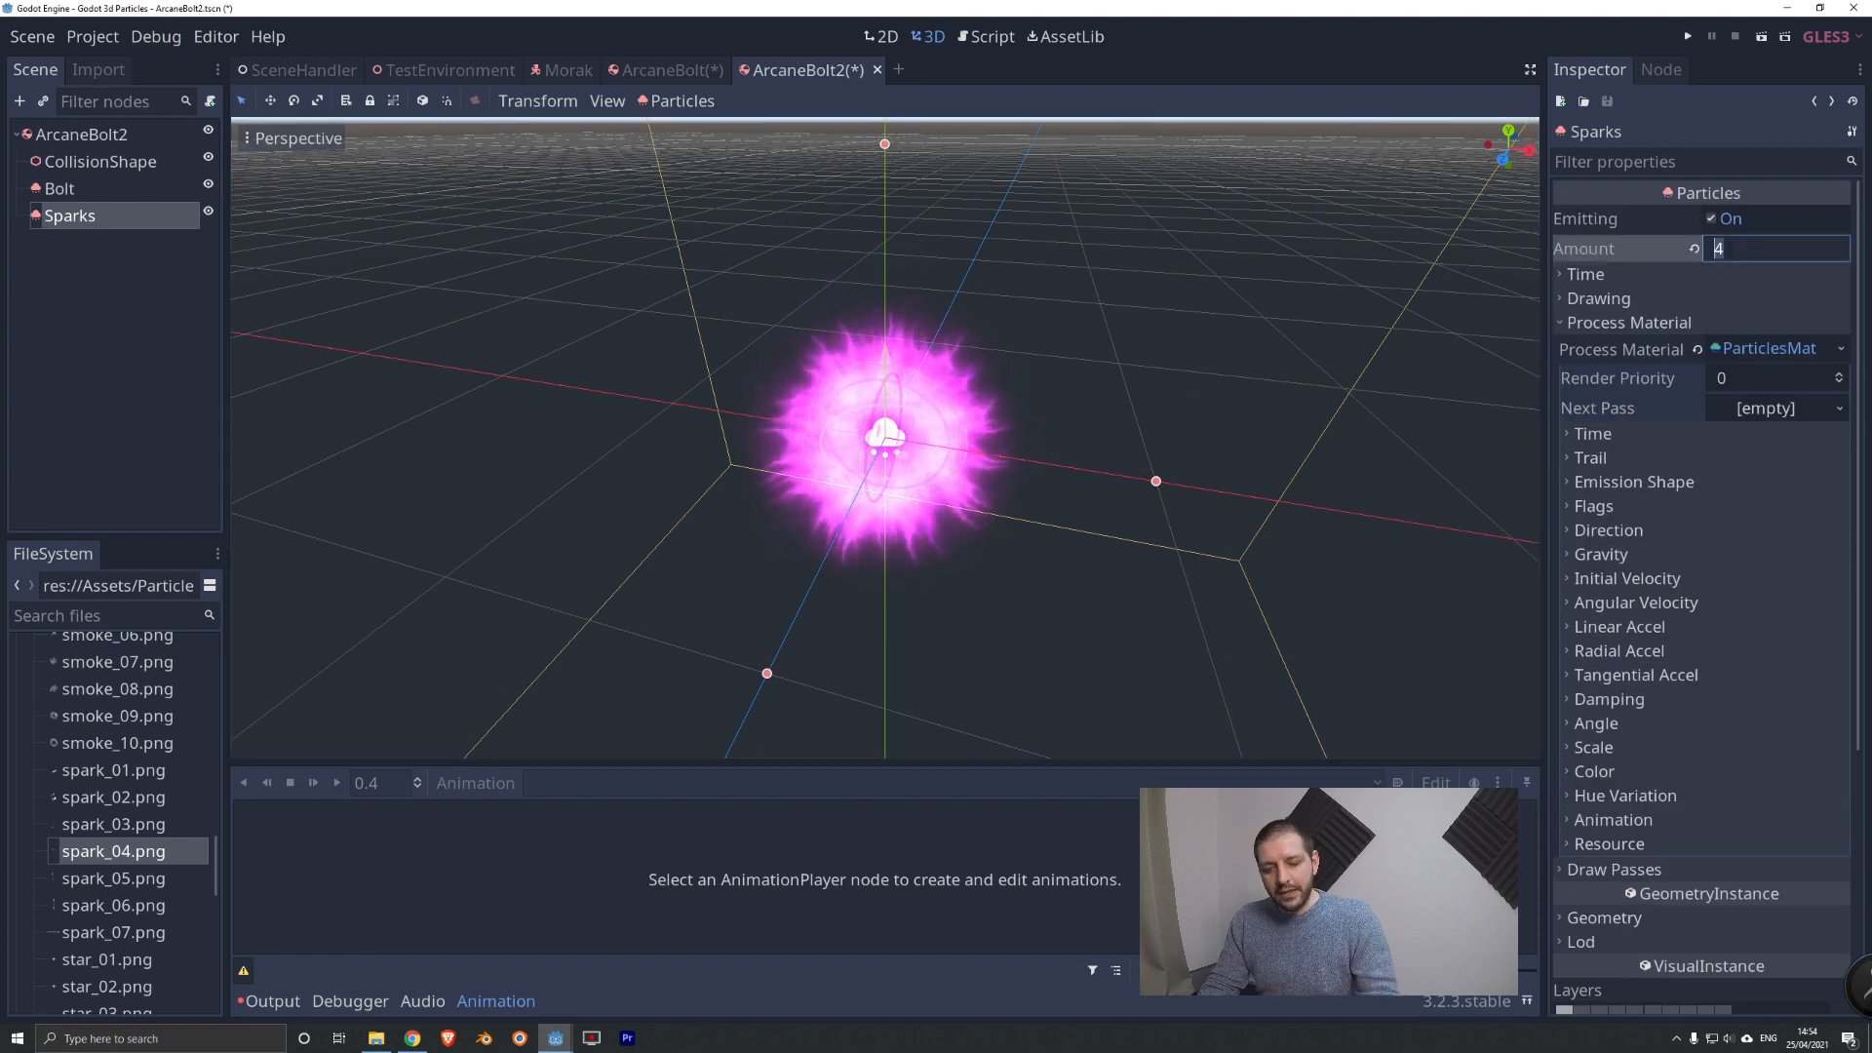
pyautogui.press('Return')
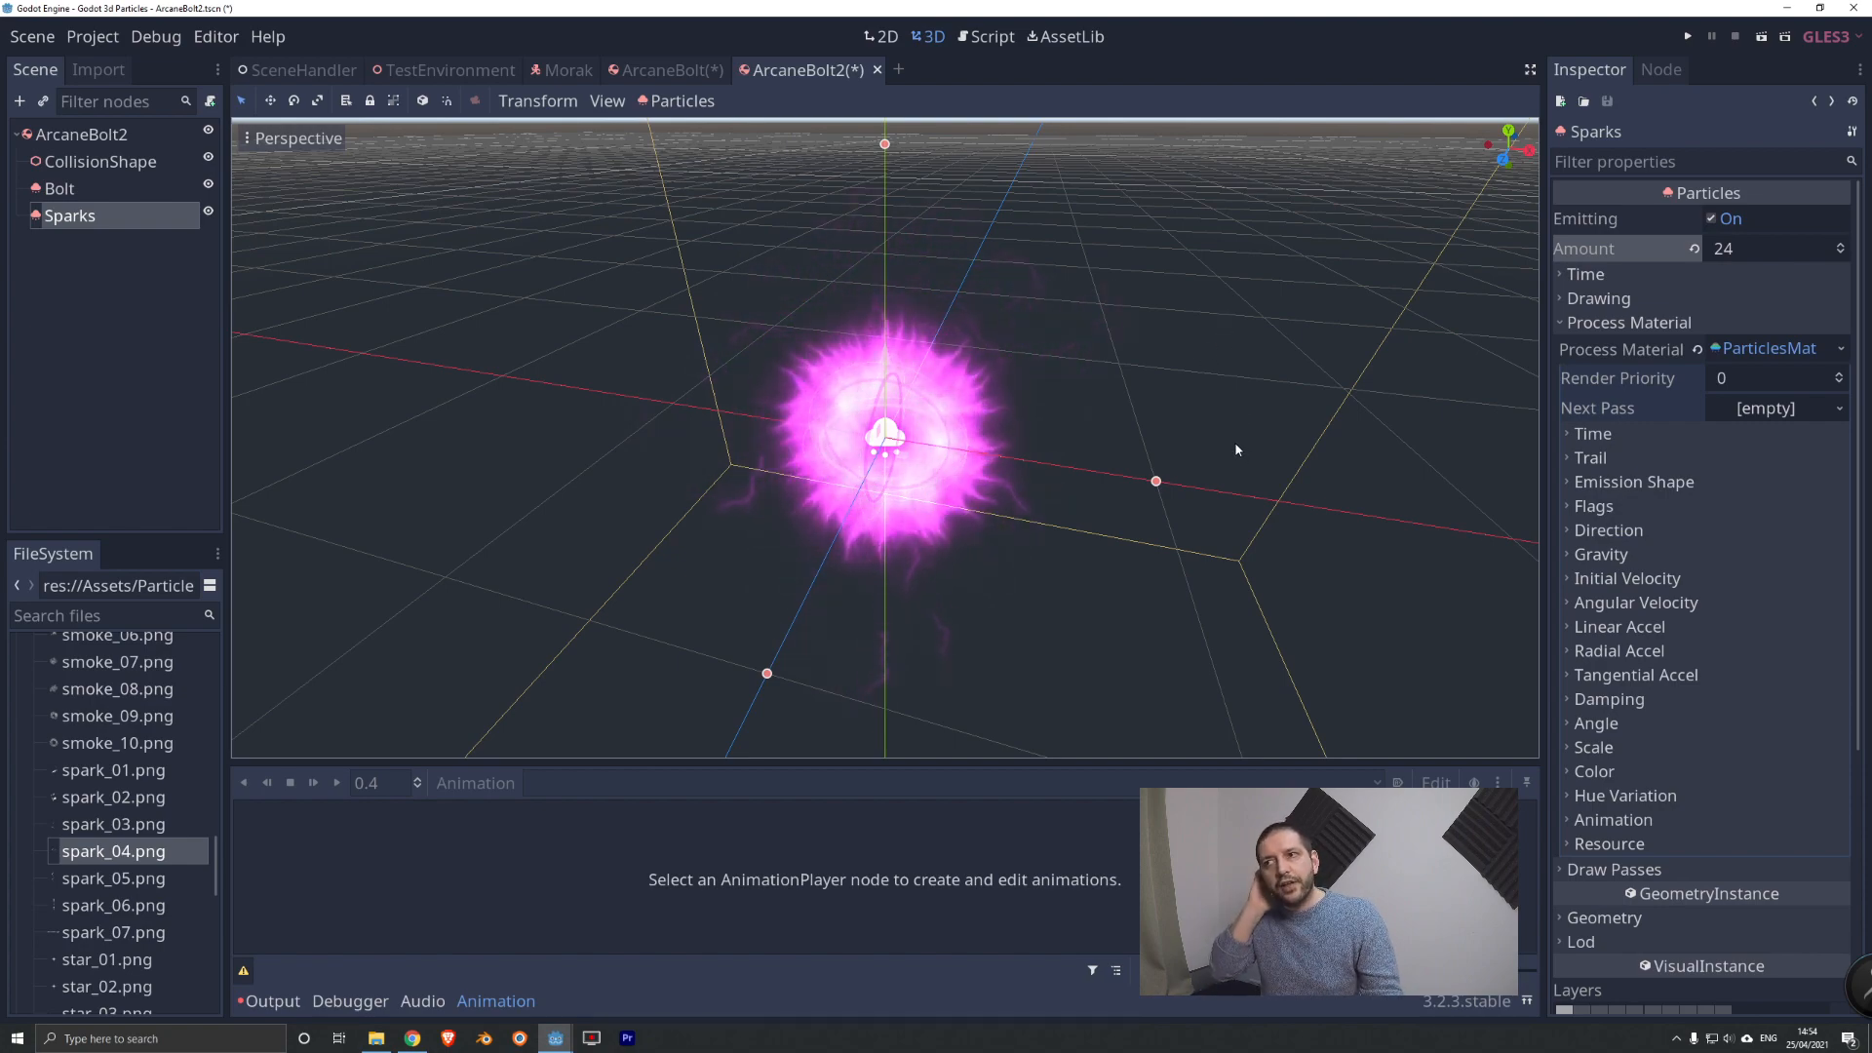
pyautogui.moveTo(1126, 458); pyautogui.dragTo(1168, 565, button='middle')
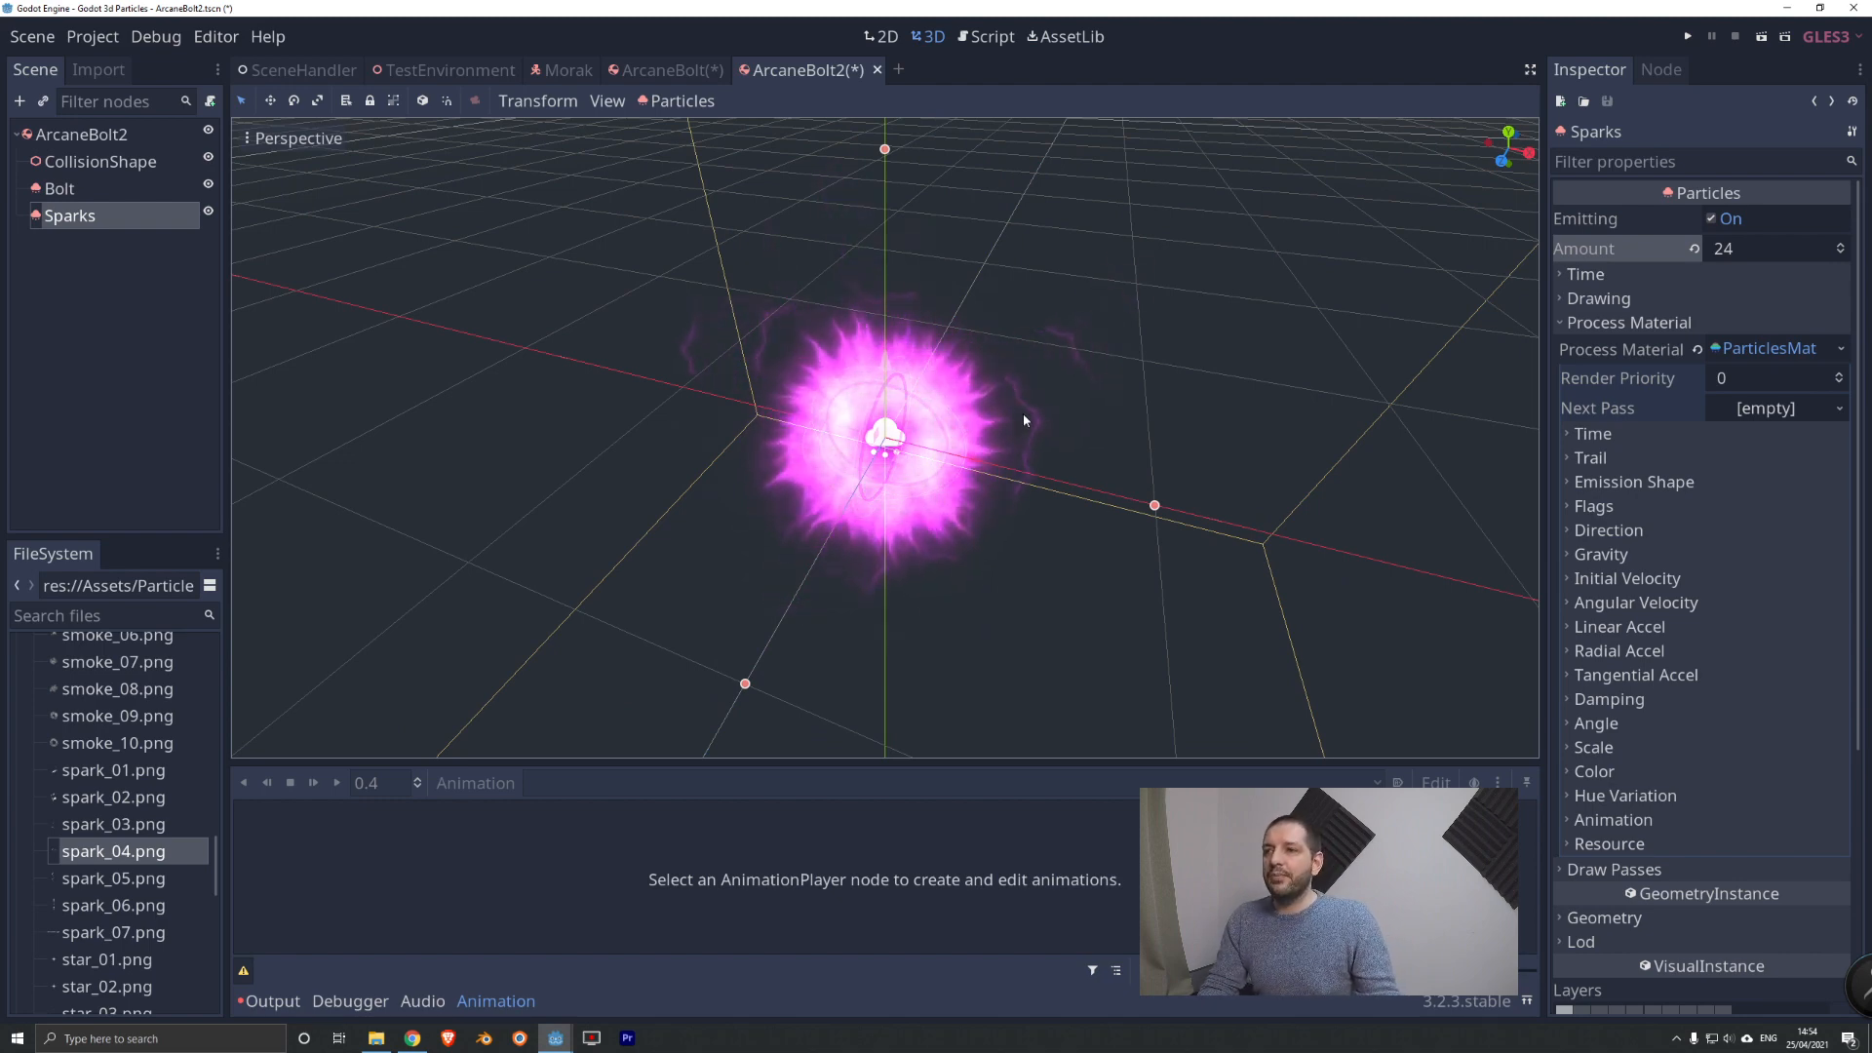
pyautogui.moveTo(1119, 488); pyautogui.dragTo(1065, 485, button='middle')
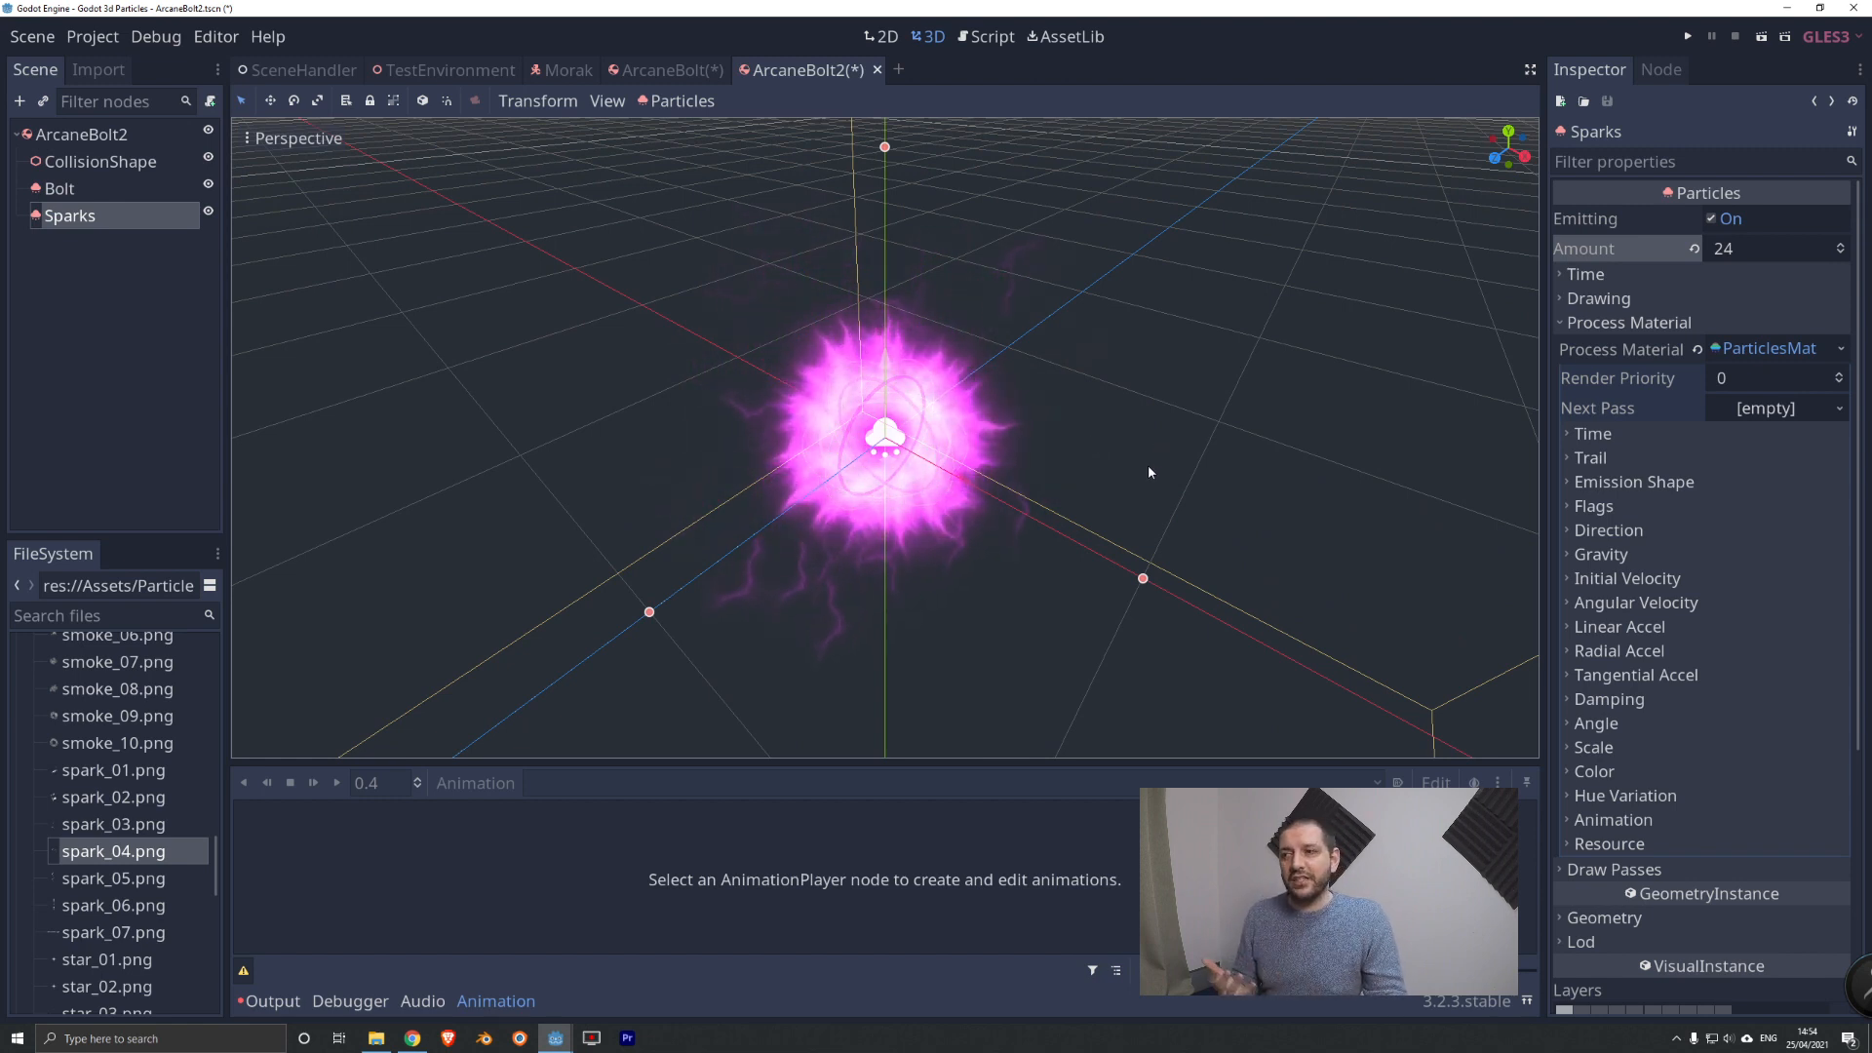
# Run the project in a maximized window and fire several arcane bolts to check the spark trail in flight.
pyautogui.click(1689, 37)
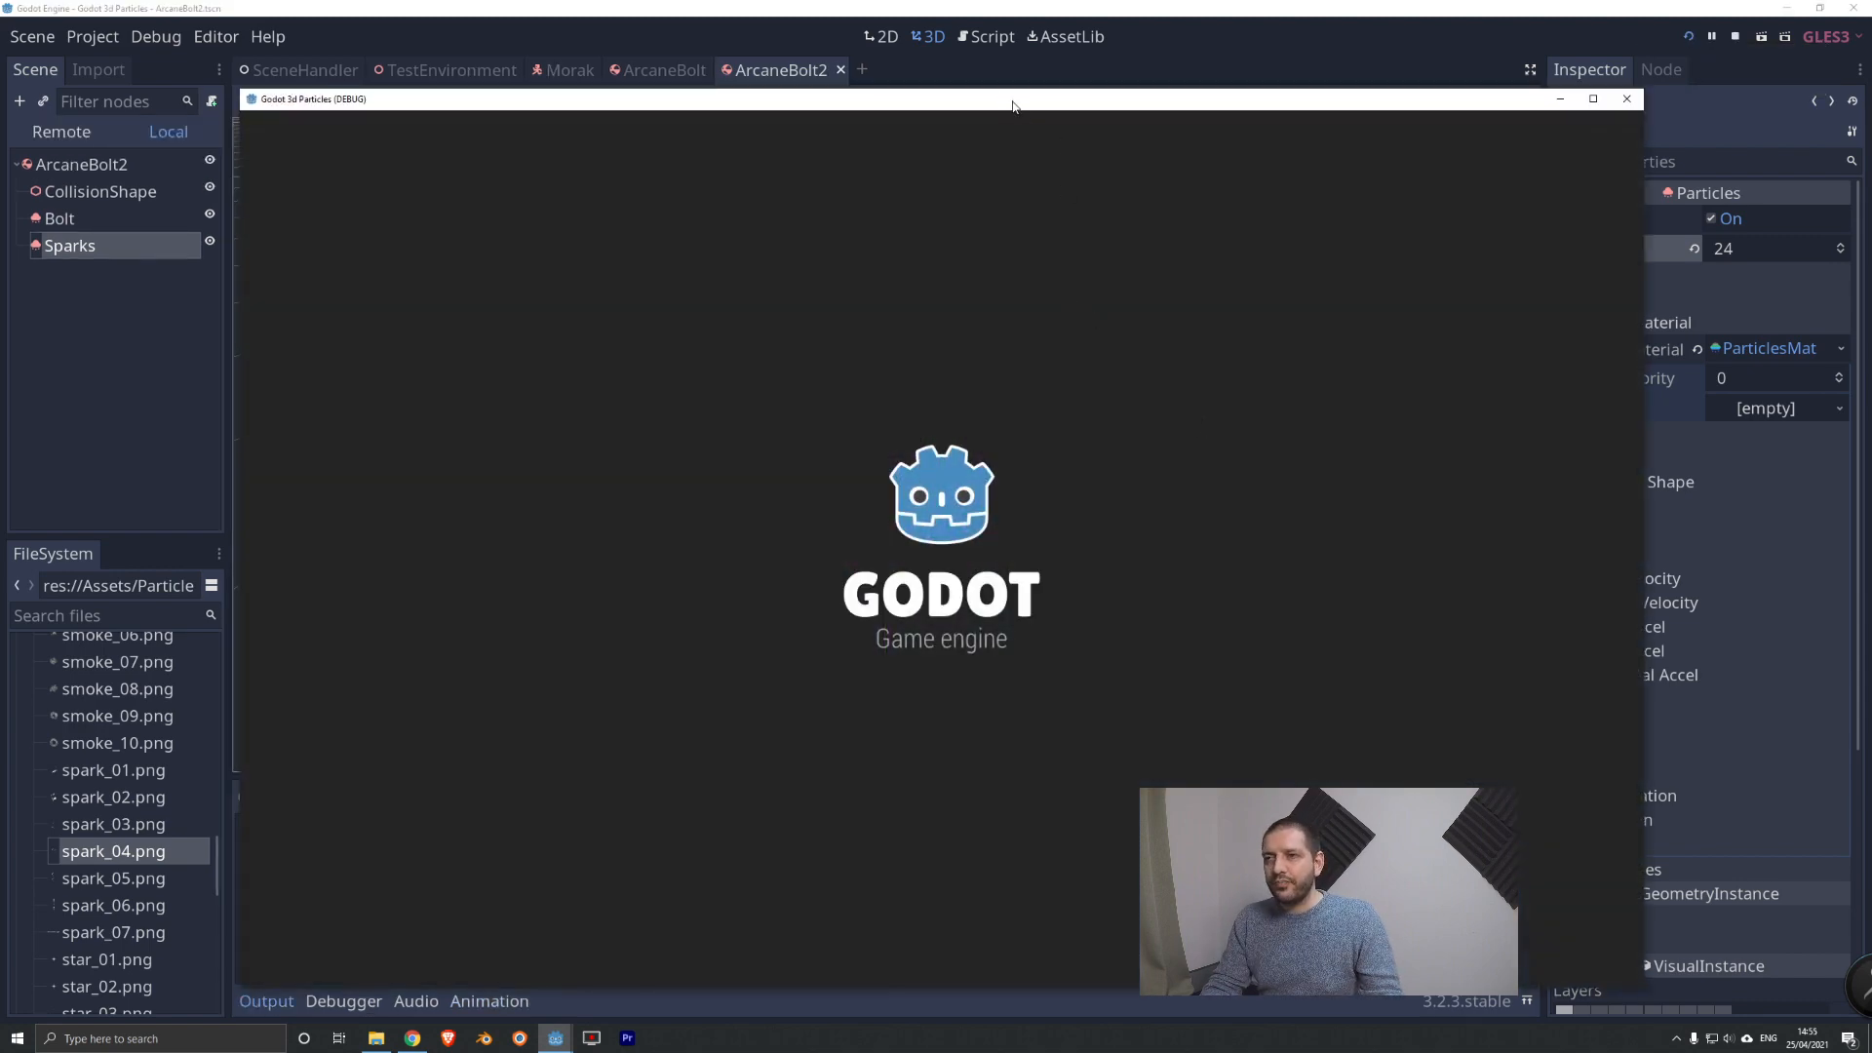
pyautogui.doubleClick(984, 106)
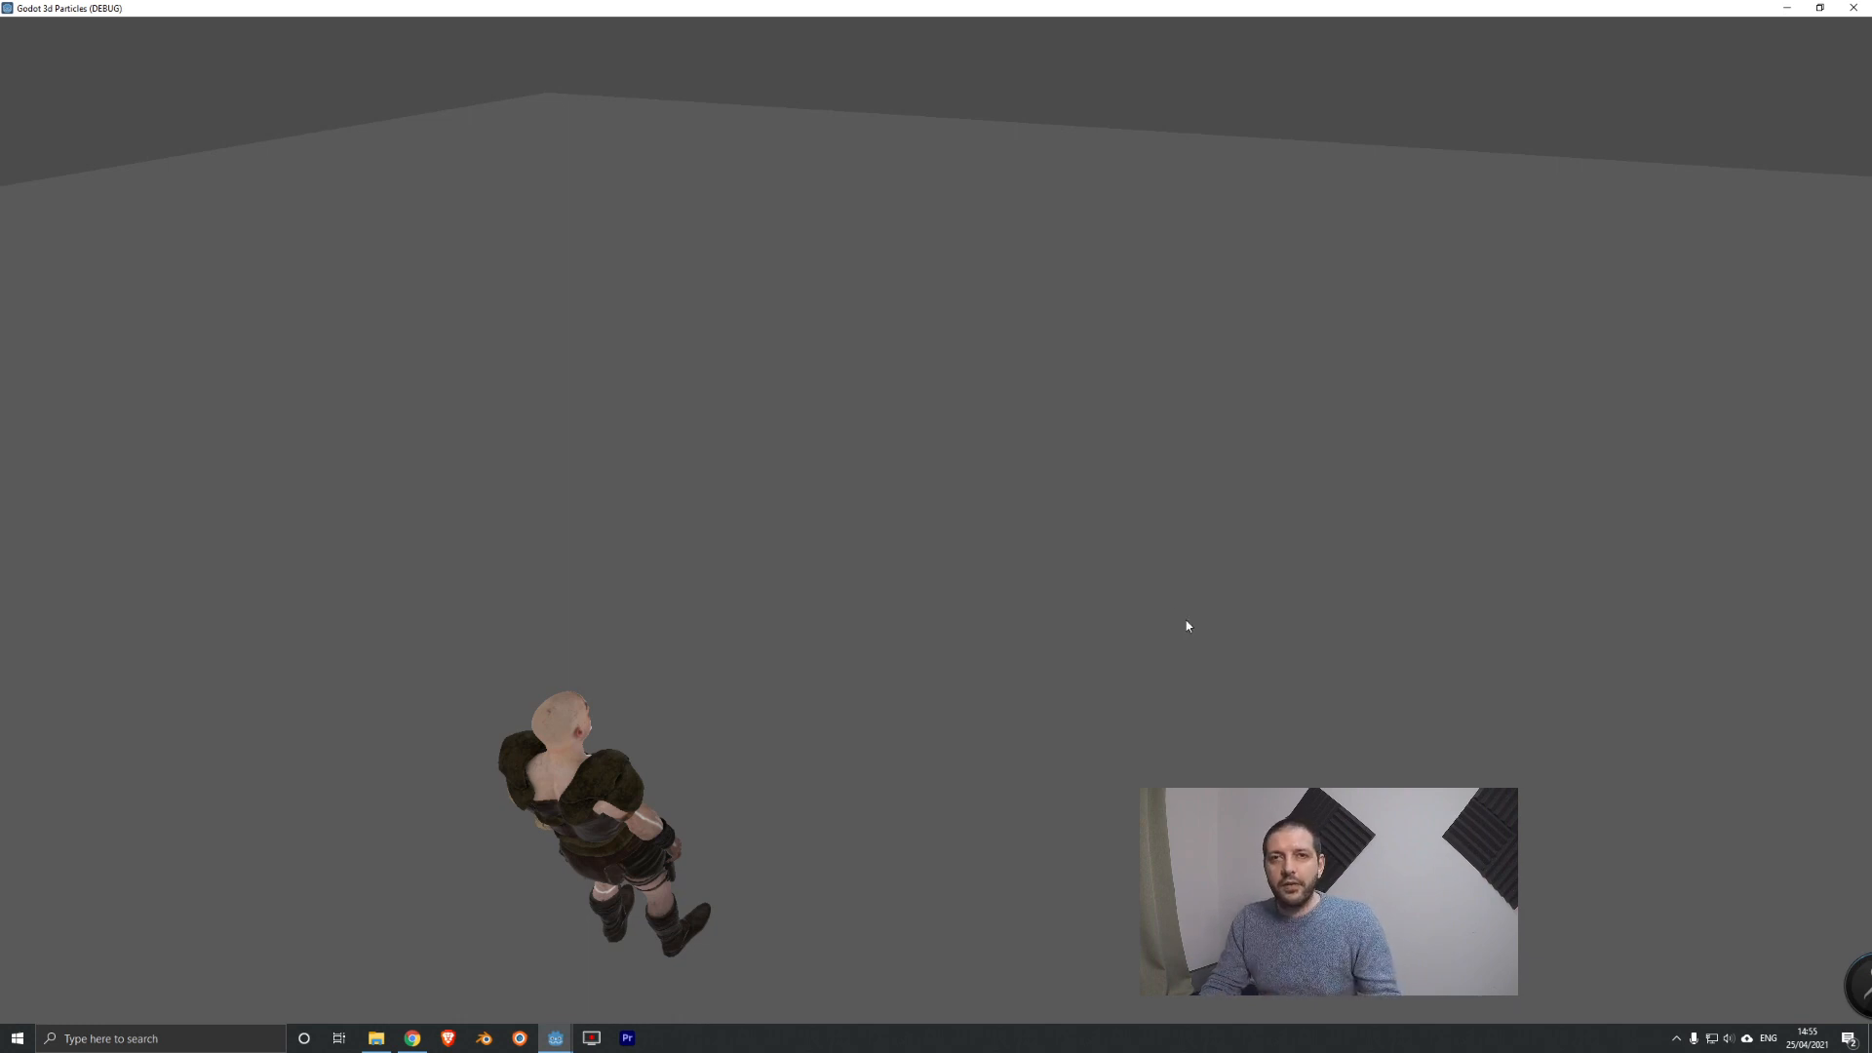
pyautogui.click(1170, 285)
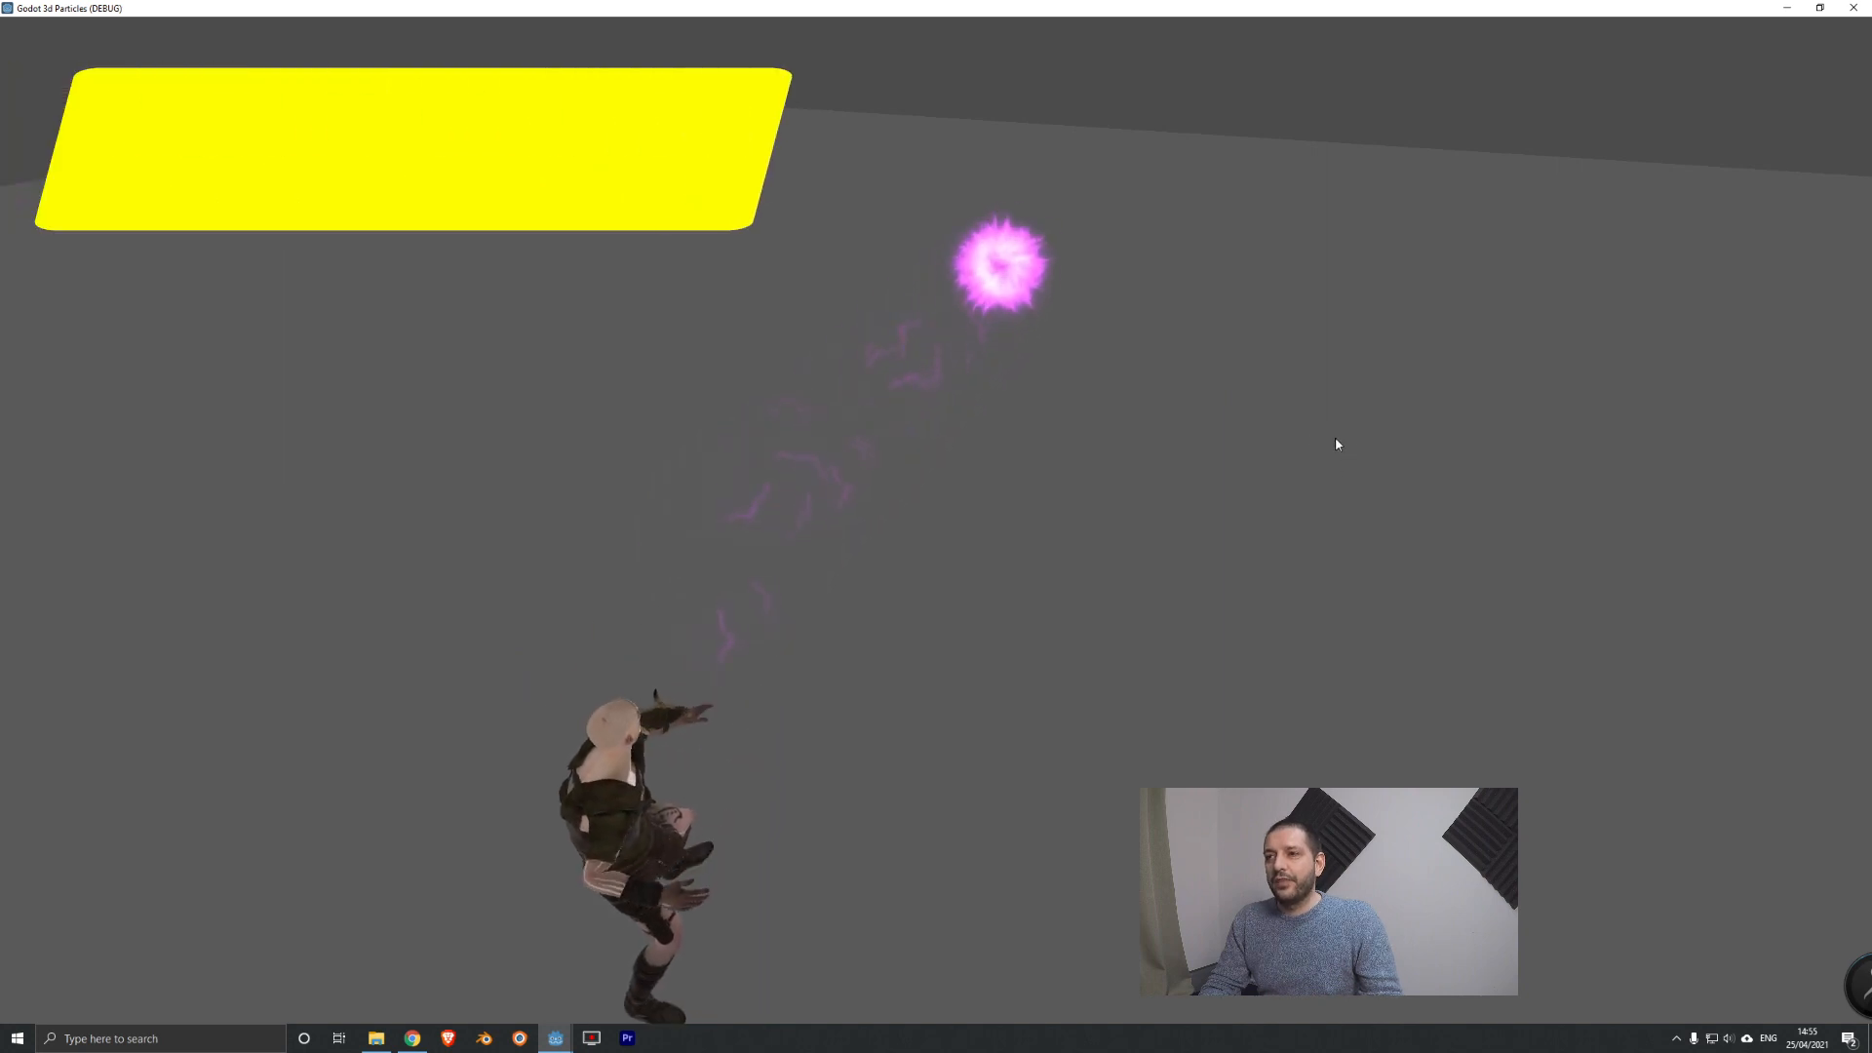
pyautogui.click(1189, 358)
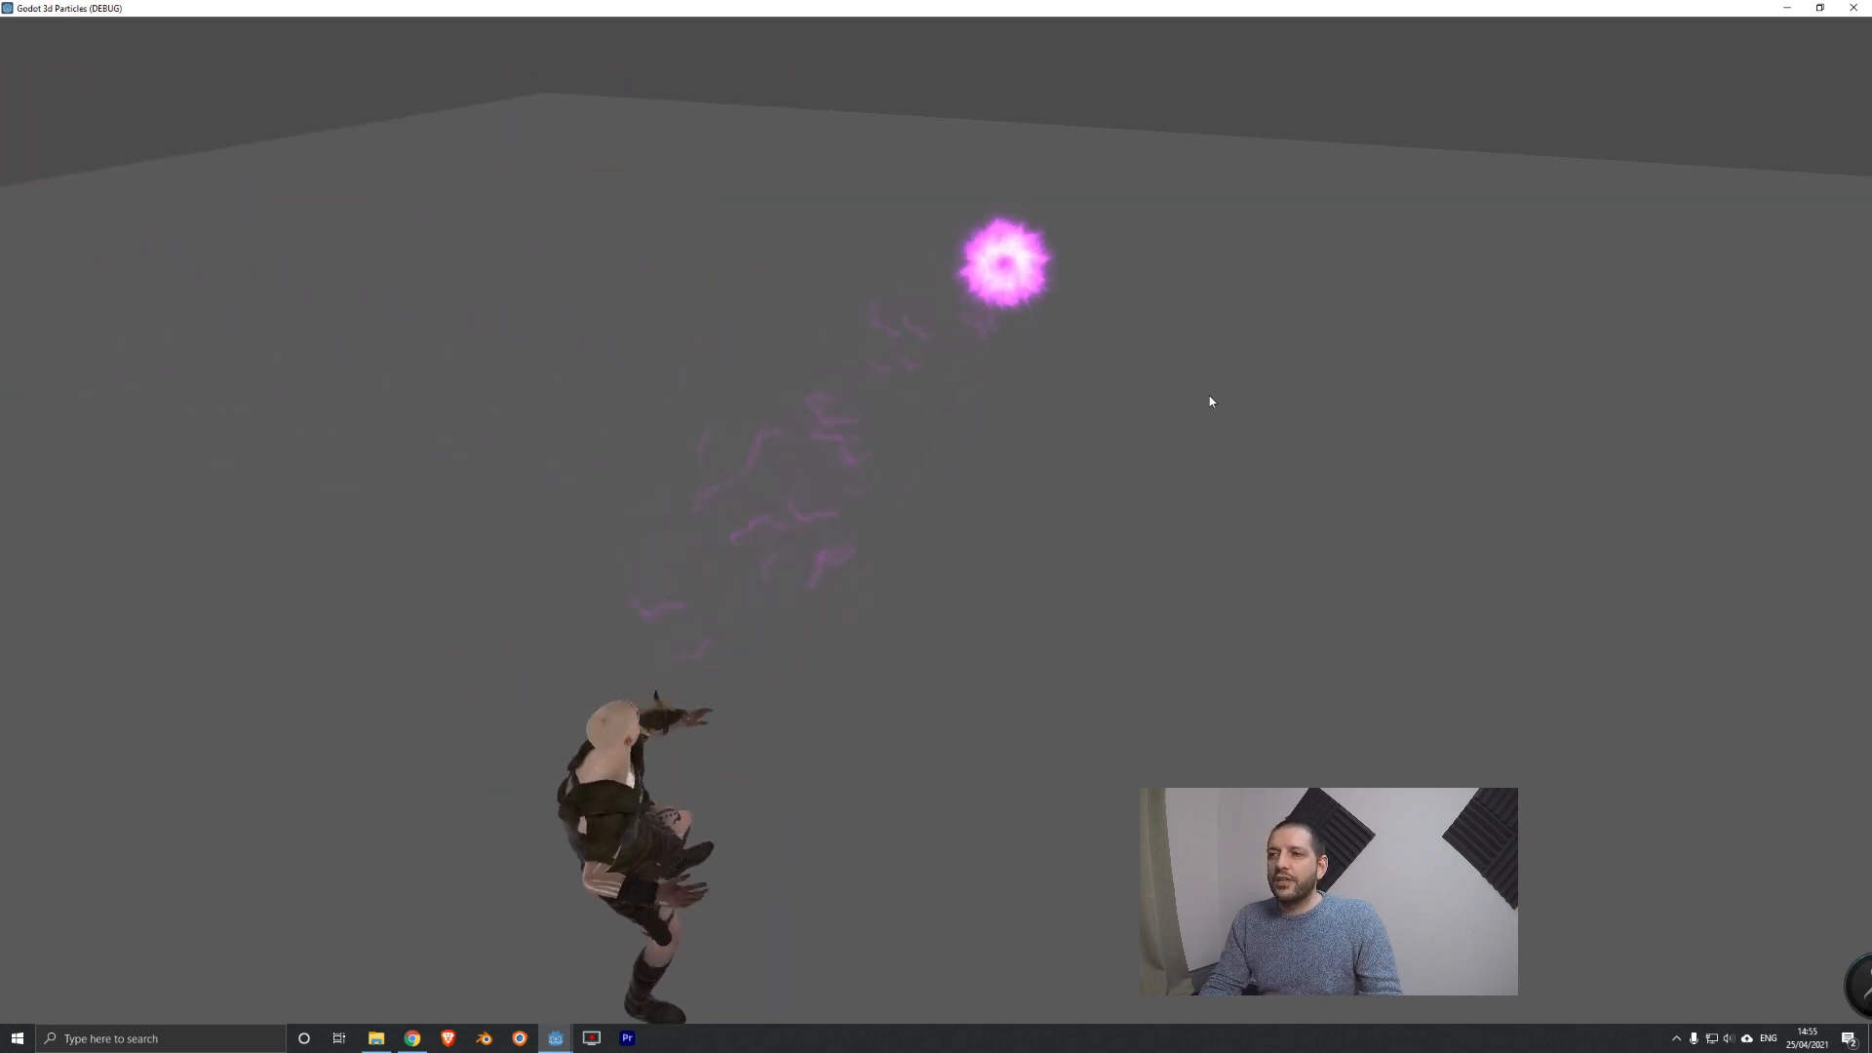
pyautogui.click(1244, 401)
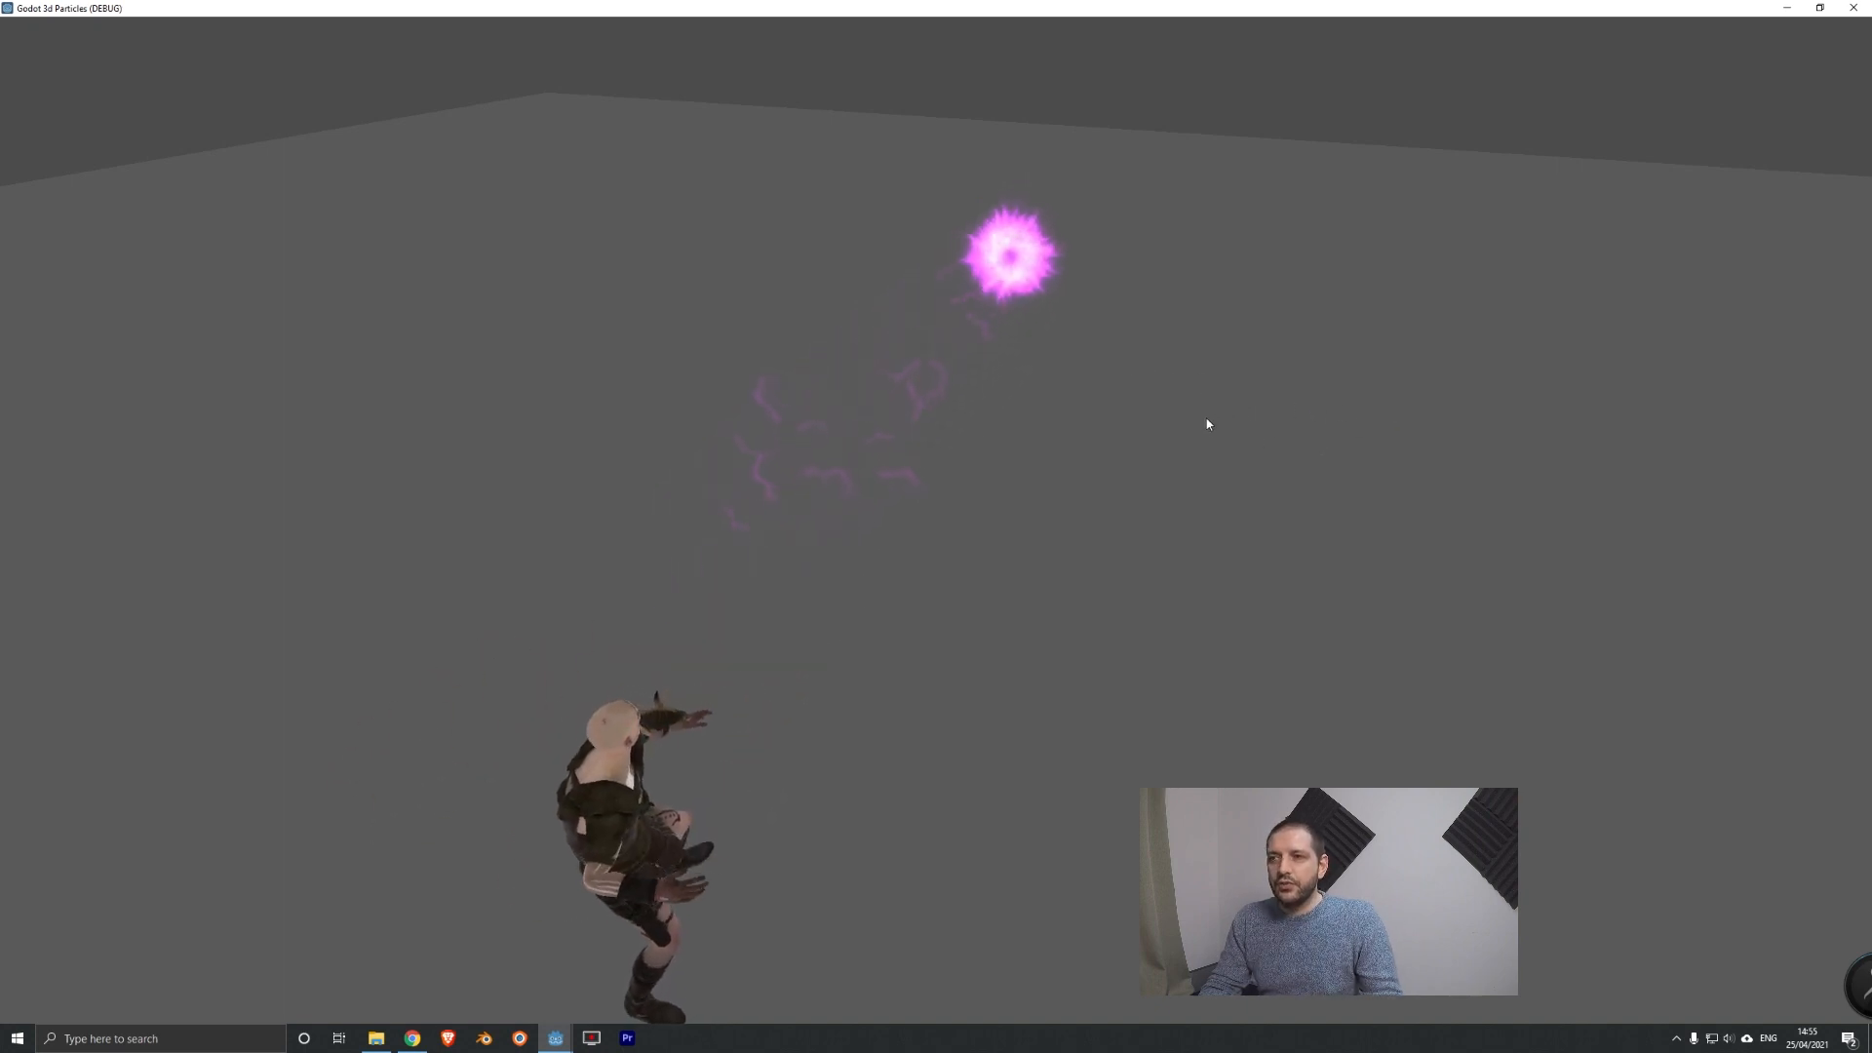
pyautogui.click(1175, 426)
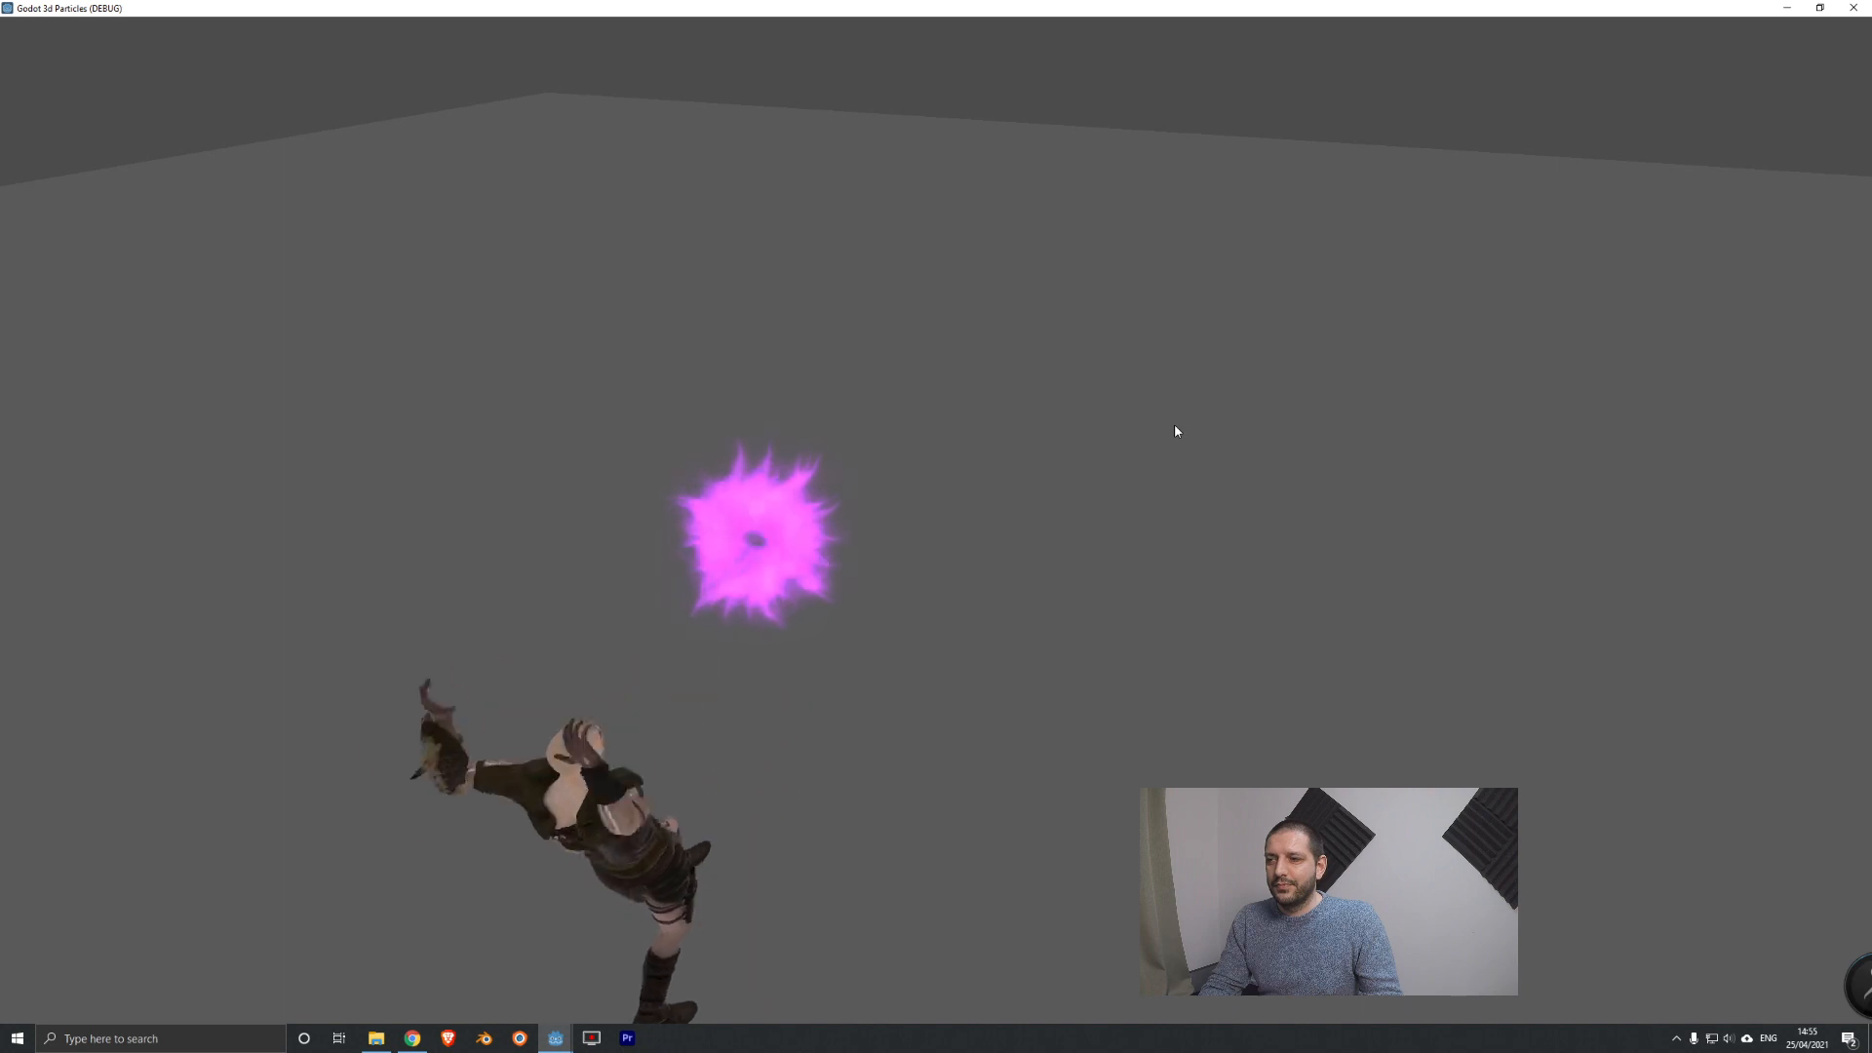